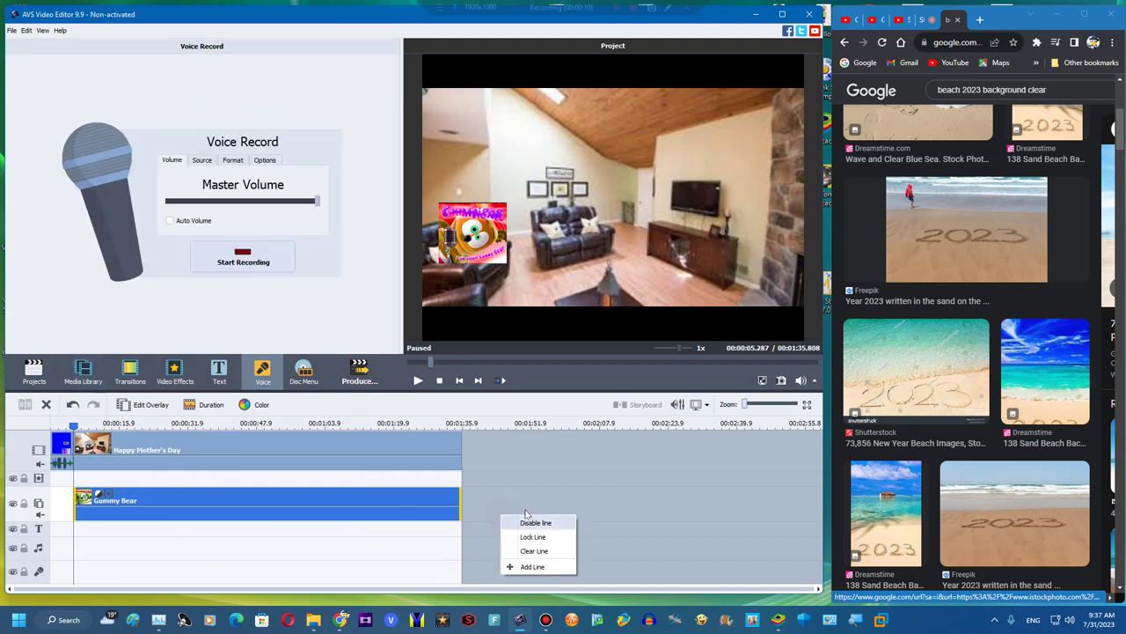
Add several extra video overlay lines to the timeline
{"action": "left_click", "coordinate": [517, 567]}
{"action": "right_click", "coordinate": [503, 512]}
{"action": "left_click", "coordinate": [539, 486]}
{"action": "right_click", "coordinate": [524, 525]}
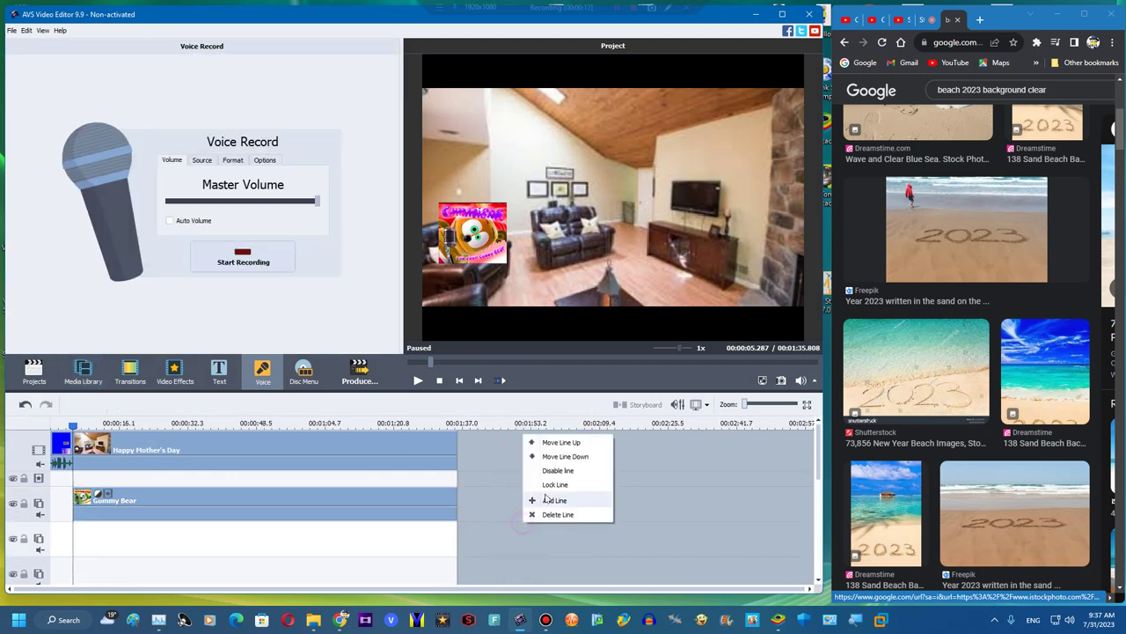
{"action": "left_click", "coordinate": [546, 500]}
{"action": "right_click", "coordinate": [535, 523]}
{"action": "left_click", "coordinate": [551, 499]}
Record a voice clip over the Happy Mother's Day picture and pitch-shift it to a rate of 107
{"action": "scroll", "coordinate": [339, 523], "scroll_direction": "down", "scroll_amount": 1}
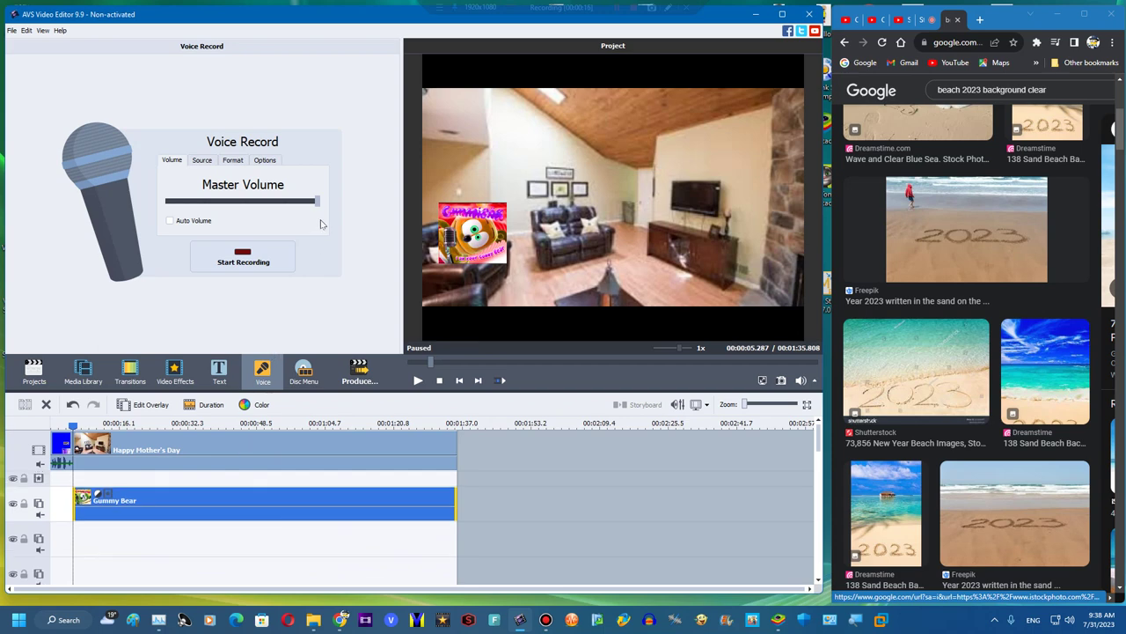
{"action": "left_click", "coordinate": [244, 259]}
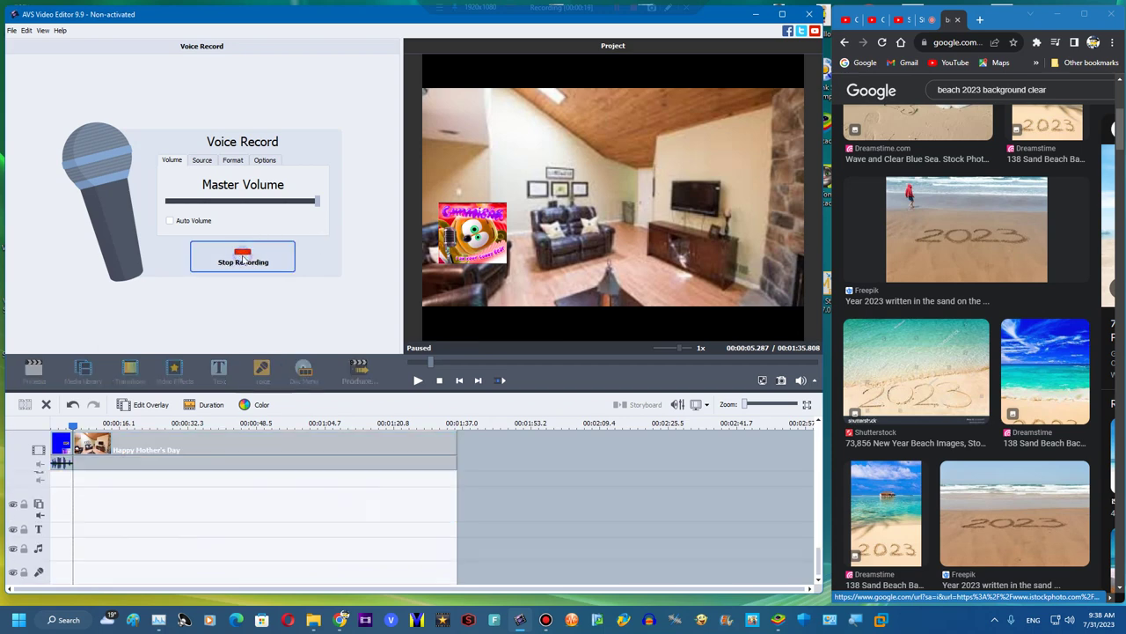
{"action": "left_click", "coordinate": [243, 261]}
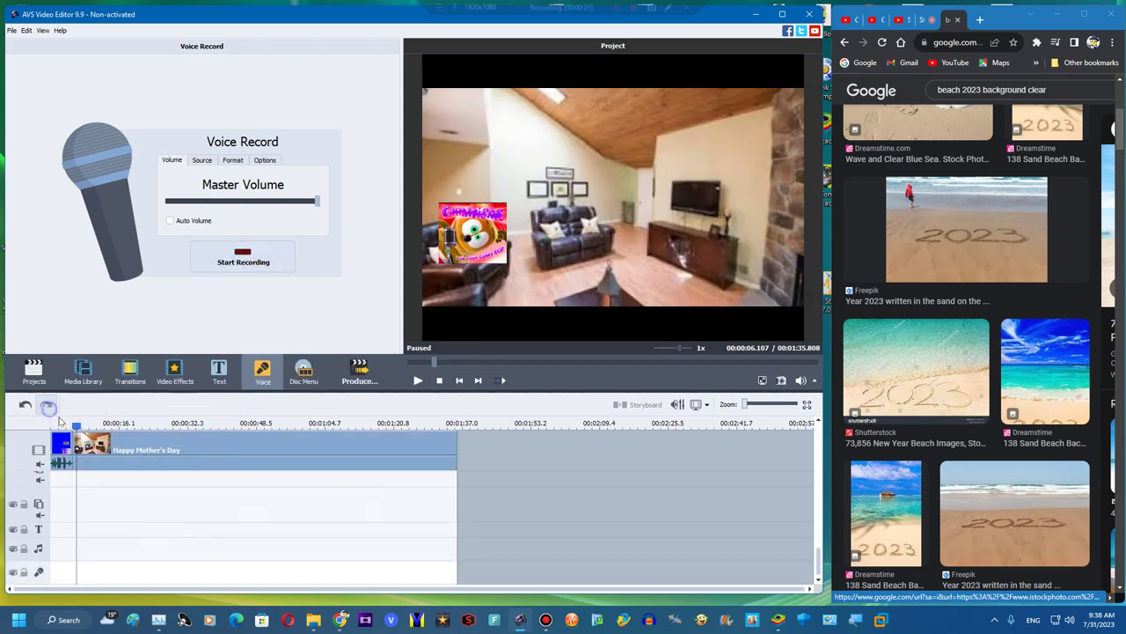
{"action": "left_click", "coordinate": [110, 448]}
{"action": "left_click", "coordinate": [243, 261]}
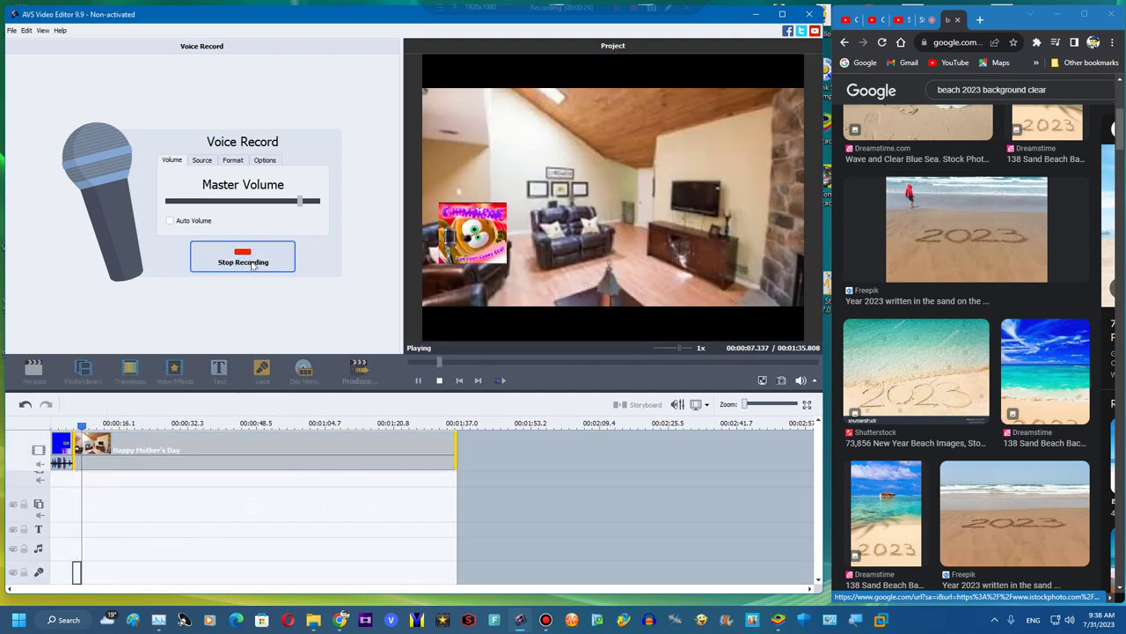
{"action": "left_click", "coordinate": [243, 260]}
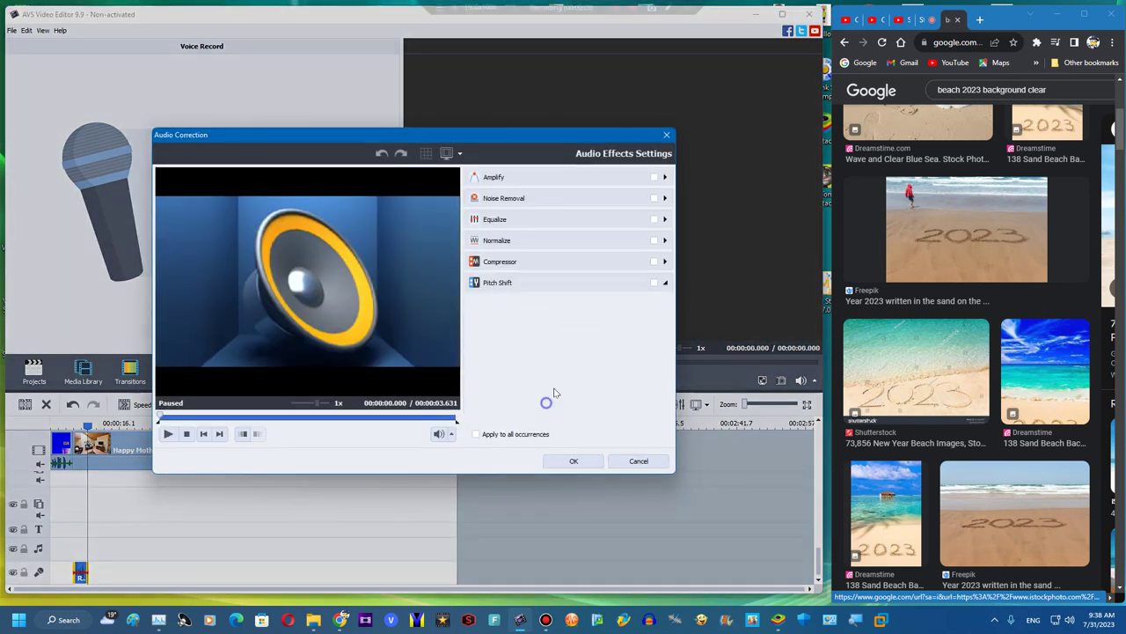
{"action": "left_click", "coordinate": [574, 316]}
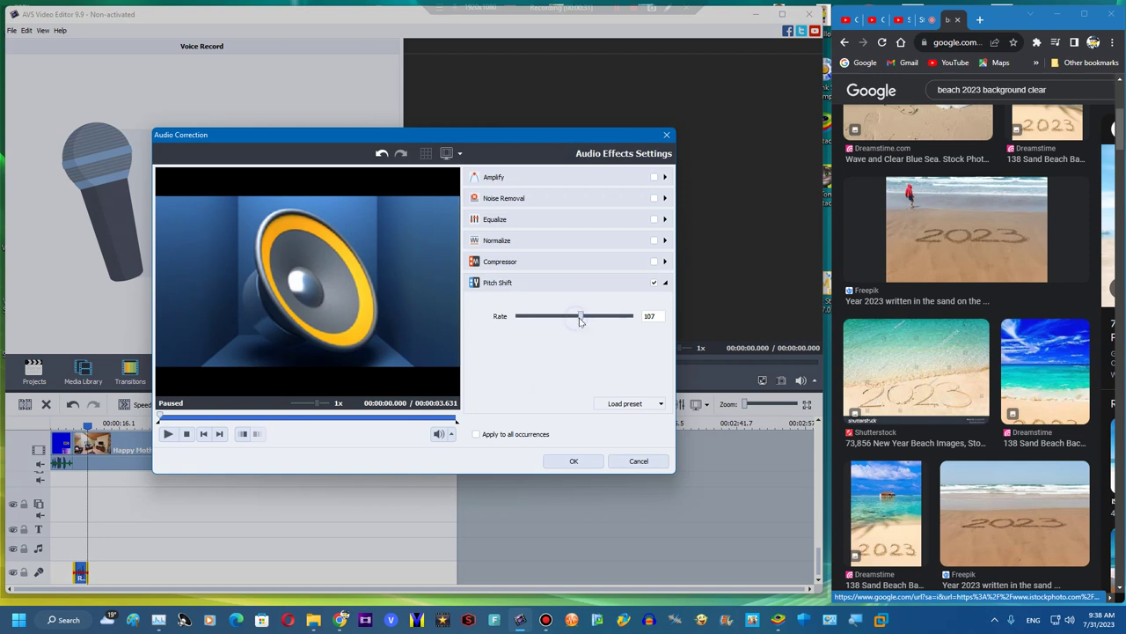
{"action": "left_click", "coordinate": [589, 456]}
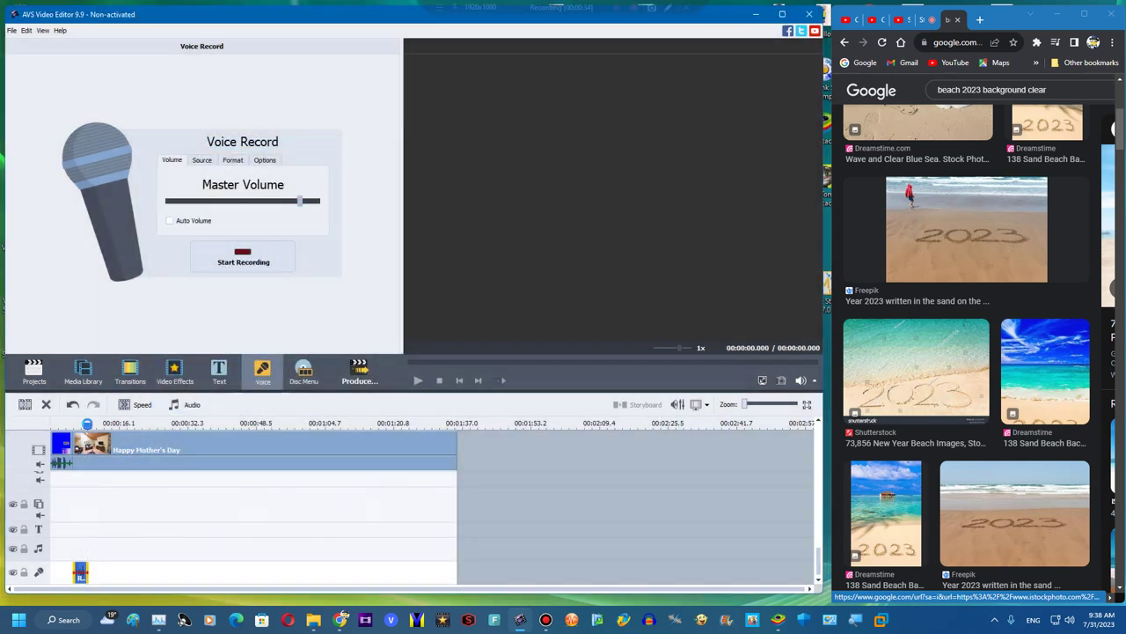
Record a second voice clip after the first with a slightly lower master volume and pitch-shift it to a rate of 104
{"action": "left_click", "coordinate": [243, 257]}
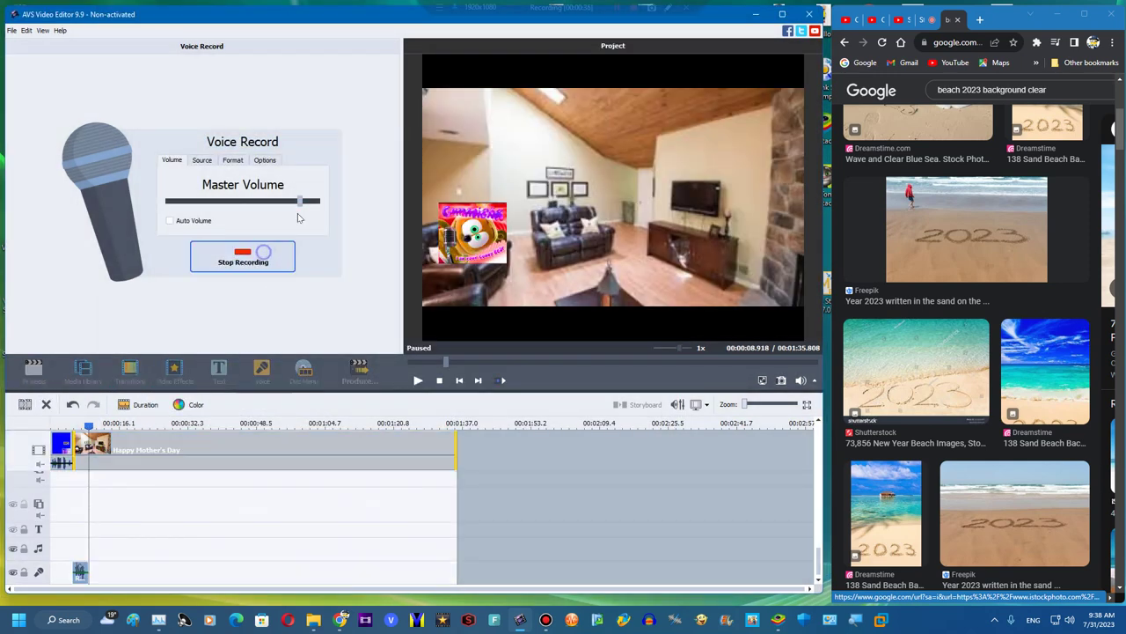
{"action": "left_click_drag", "start_coordinate": [300, 200], "coordinate": [293, 202]}
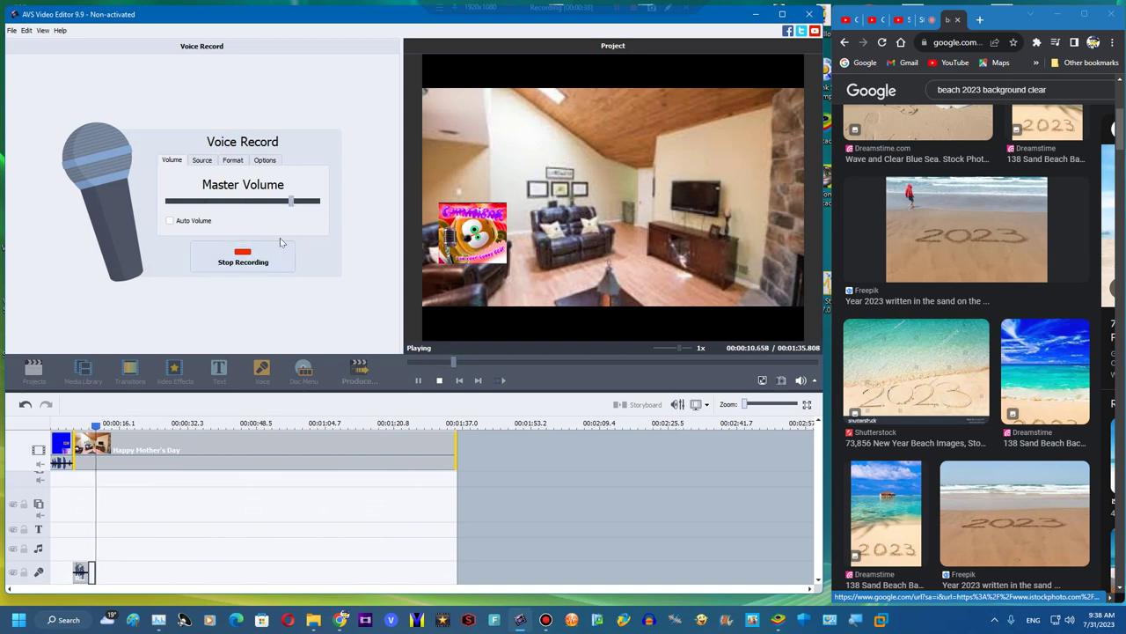
{"action": "left_click", "coordinate": [248, 261]}
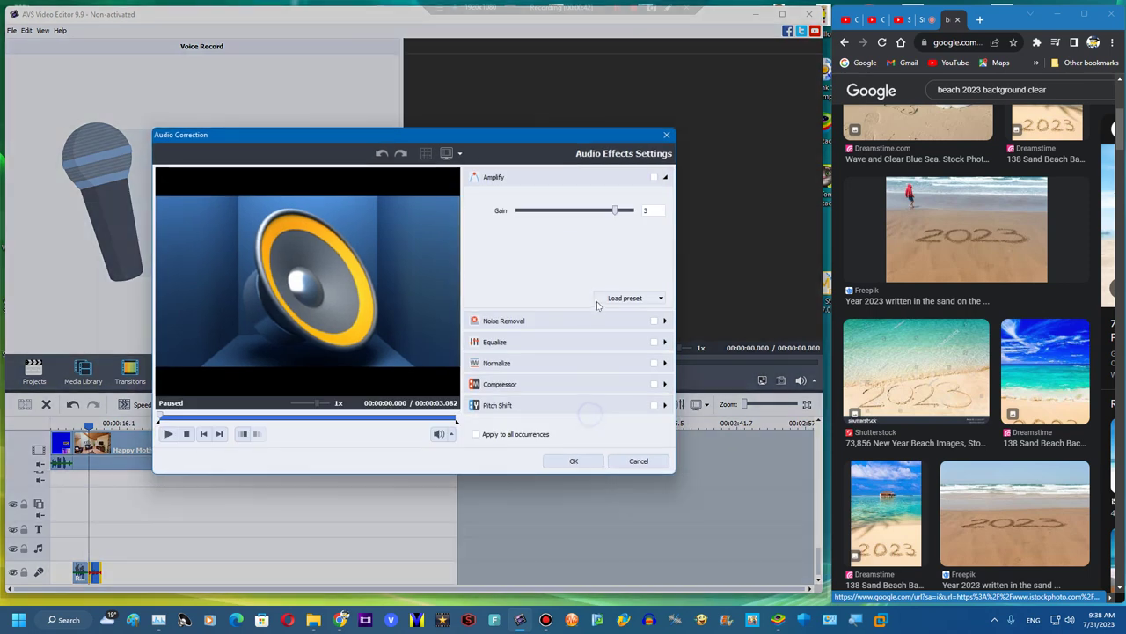
{"action": "left_click", "coordinate": [581, 406]}
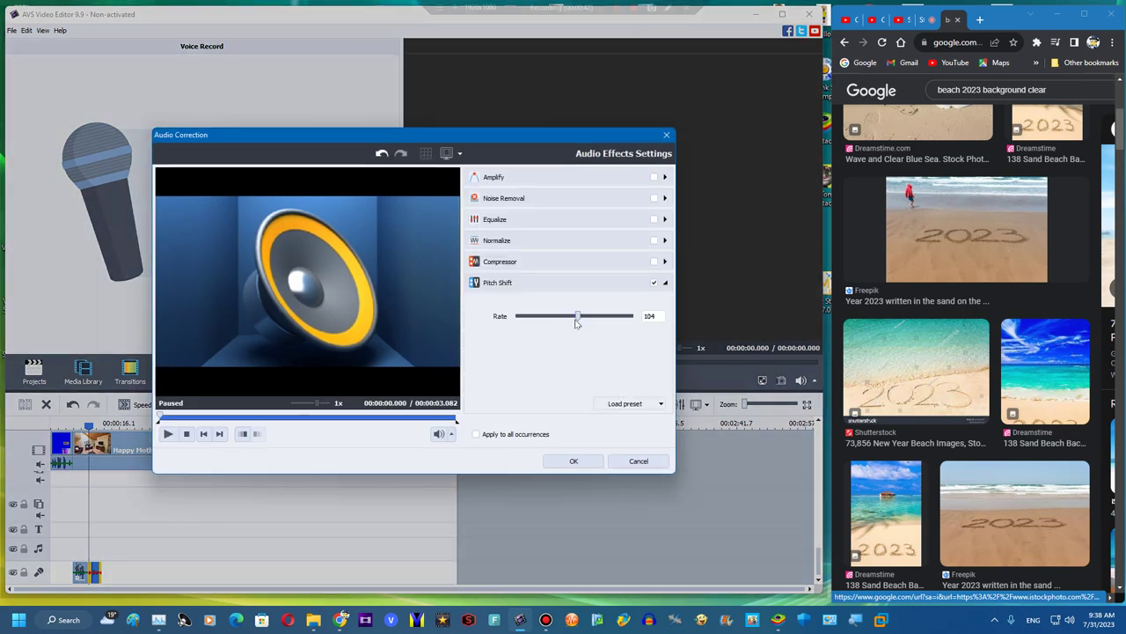
{"action": "left_click", "coordinate": [572, 462]}
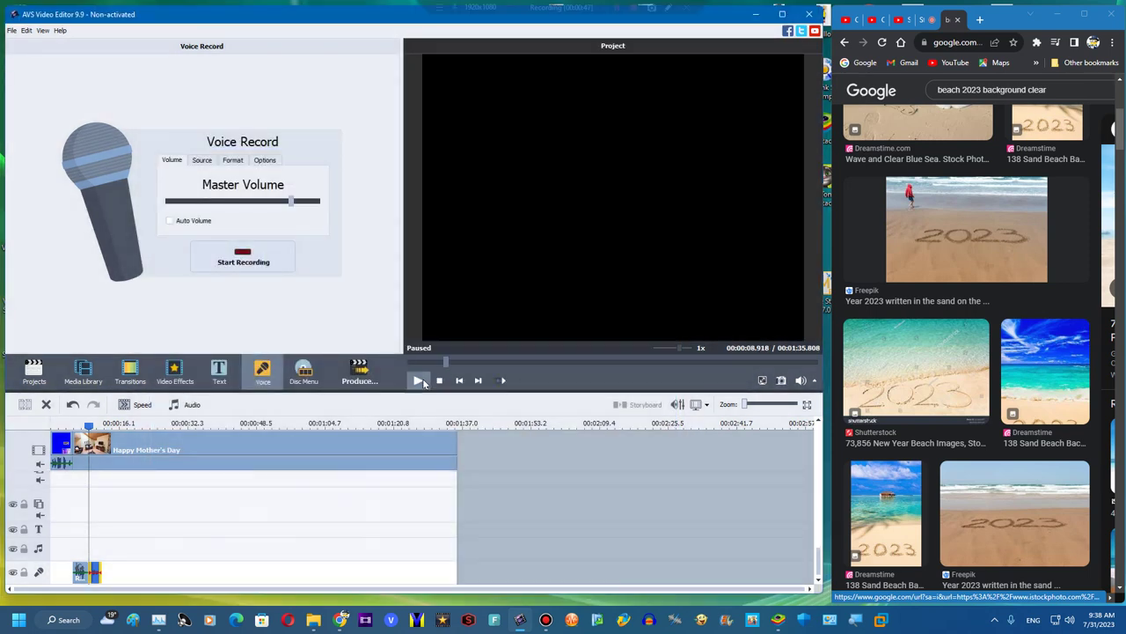
Split the Happy Mother's Day picture at 00:00:12.338, after the voice clips, and delete the remaining part
{"action": "left_click", "coordinate": [418, 382]}
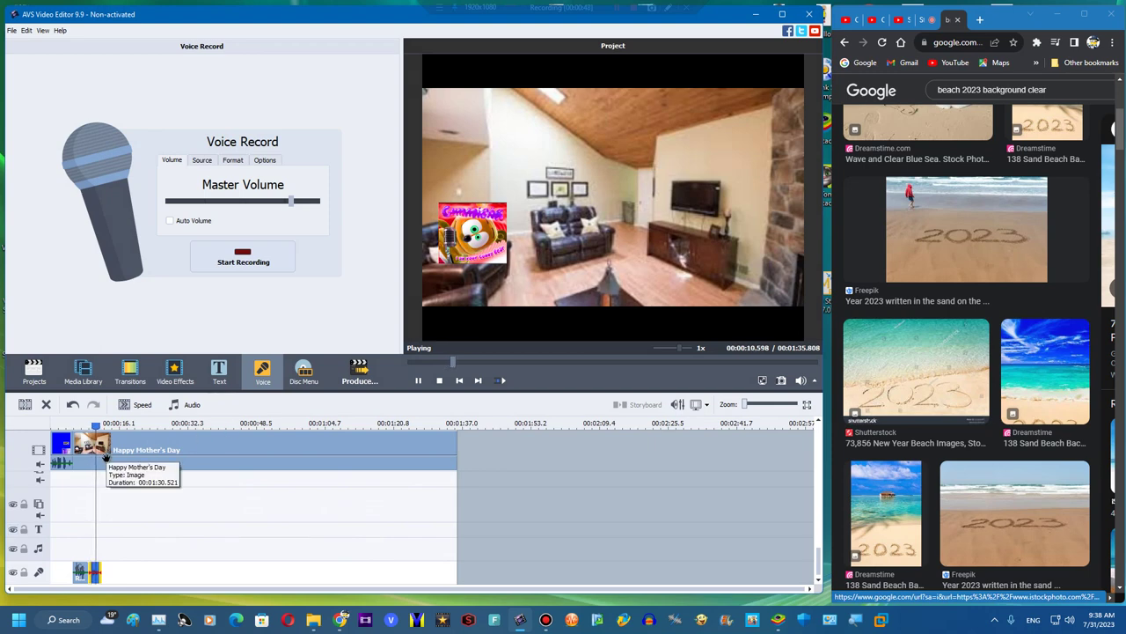
{"action": "left_click", "coordinate": [105, 444]}
{"action": "left_click", "coordinate": [25, 404]}
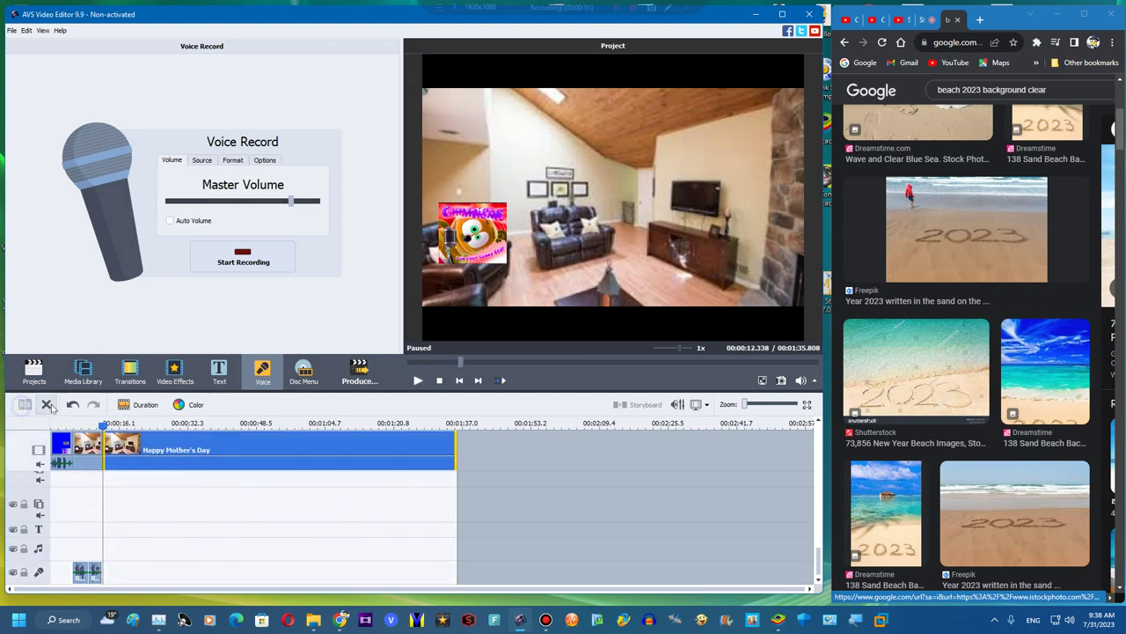
{"action": "left_click", "coordinate": [46, 404]}
{"action": "scroll", "coordinate": [93, 454], "scroll_direction": "up", "scroll_amount": 6}
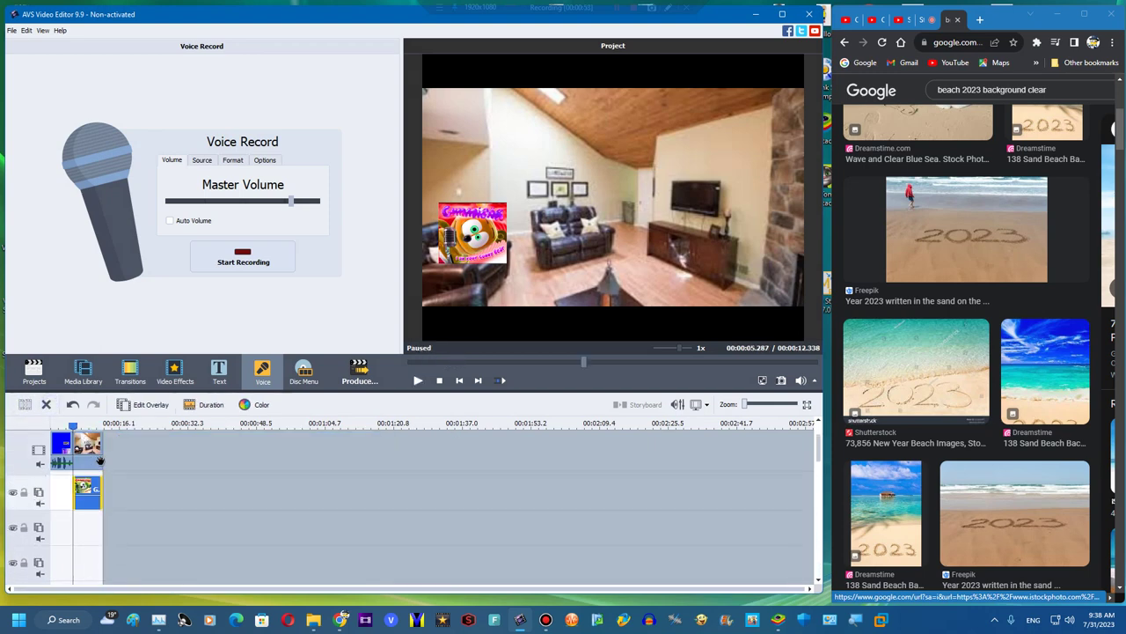
Add the videoplayback (68) clip to the main video track after the Happy Mother's Day picture and preview it
{"action": "left_click", "coordinate": [83, 369]}
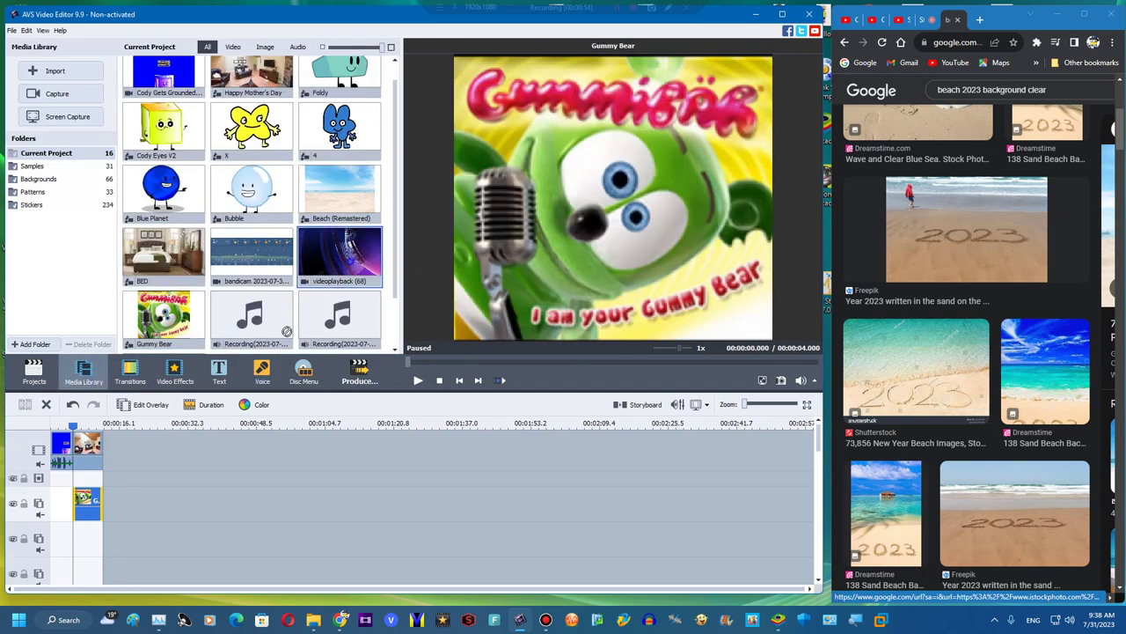
{"action": "left_click_drag", "start_coordinate": [339, 255], "coordinate": [150, 445]}
{"action": "left_click", "coordinate": [418, 380]}
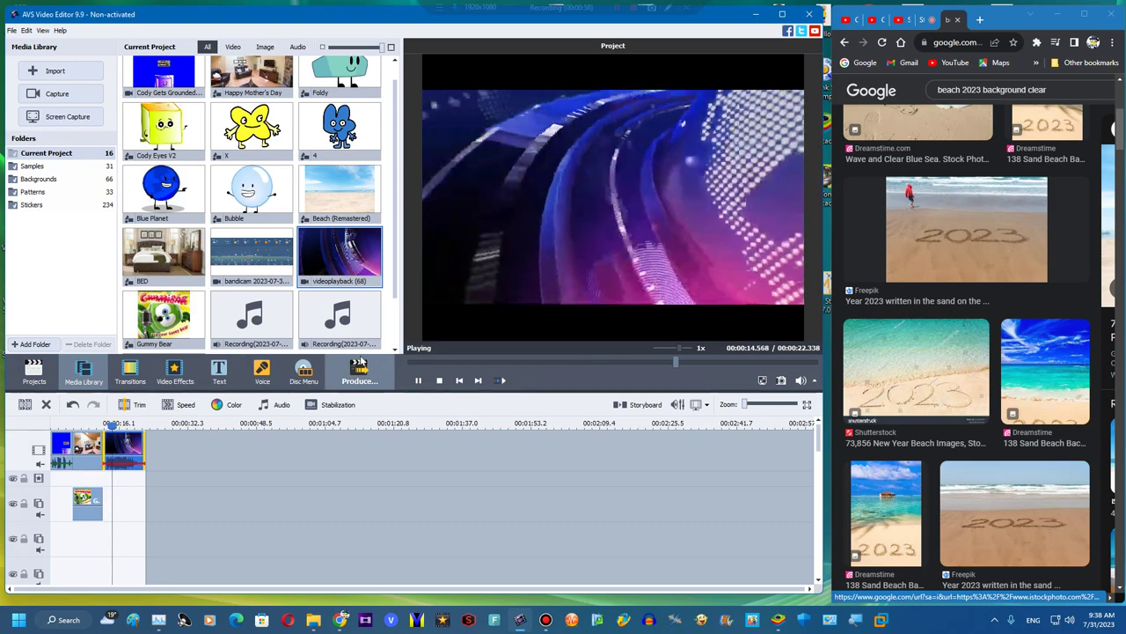
Append the bandicam weather clip to the main video track and place the Foldy image as an overlay at its start
{"action": "left_click_drag", "start_coordinate": [252, 255], "coordinate": [167, 445]}
{"action": "scroll", "coordinate": [304, 147], "scroll_direction": "up", "scroll_amount": 1}
{"action": "left_click_drag", "start_coordinate": [339, 84], "coordinate": [146, 485]}
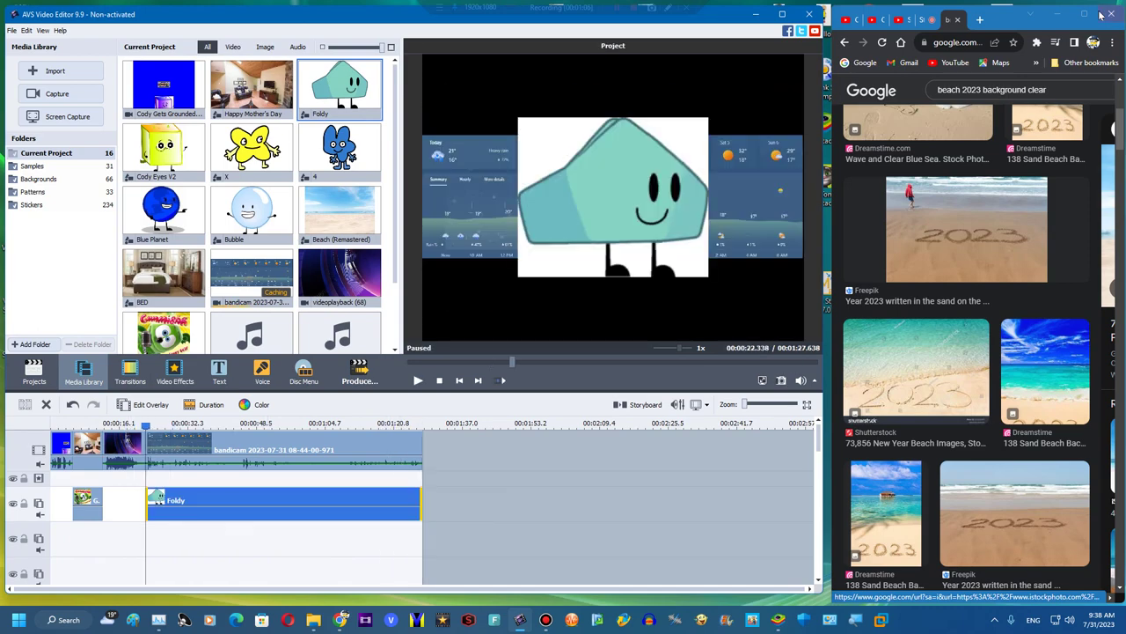
Switch to Chrome, search Google for "foldy bfdi gender" and check the general web results
{"action": "left_click", "coordinate": [1084, 14]}
{"action": "left_click_drag", "start_coordinate": [252, 74], "coordinate": [33, 93]}
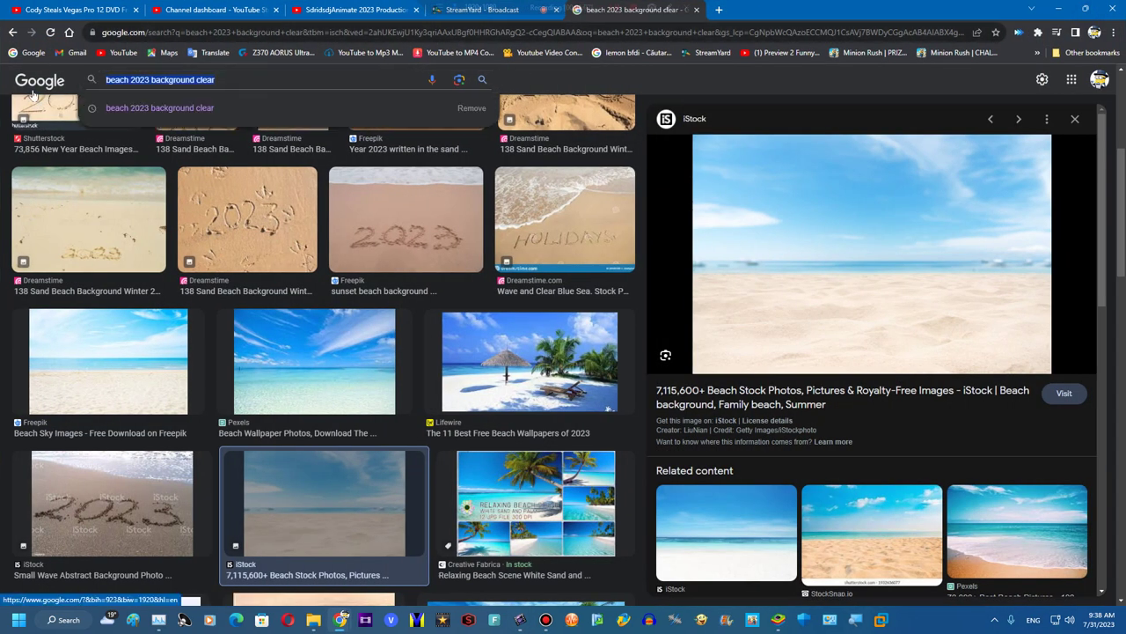
{"action": "type", "text": "foldy bfdi"}
{"action": "key", "text": "Return"}
{"action": "type", "text": "gen"}
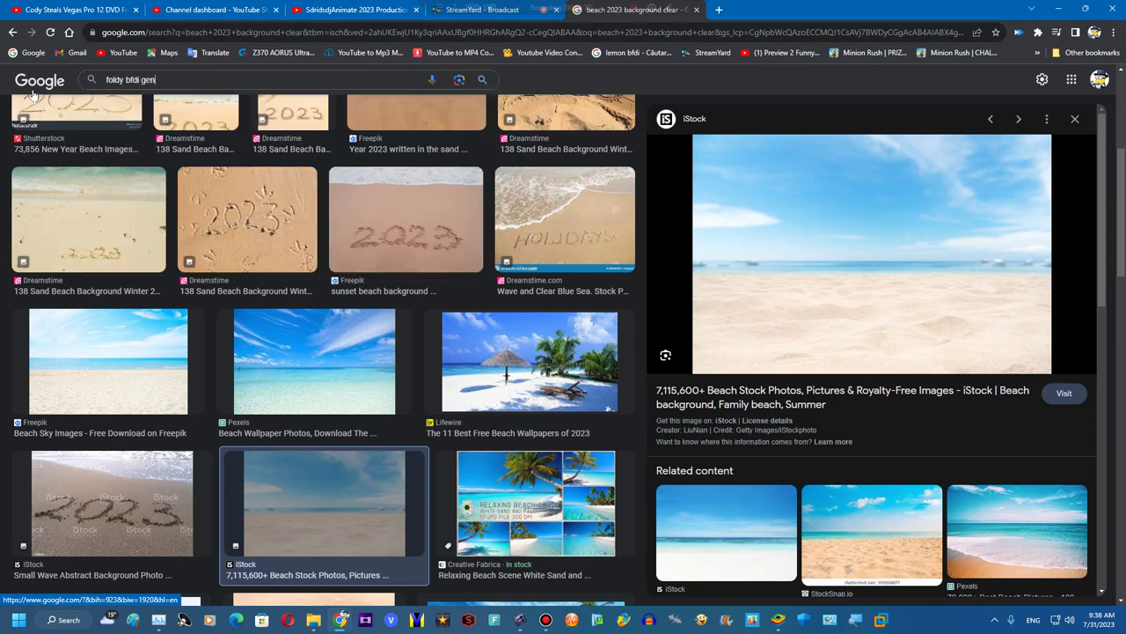
{"action": "type", "text": "der"}
{"action": "key", "text": "Return"}
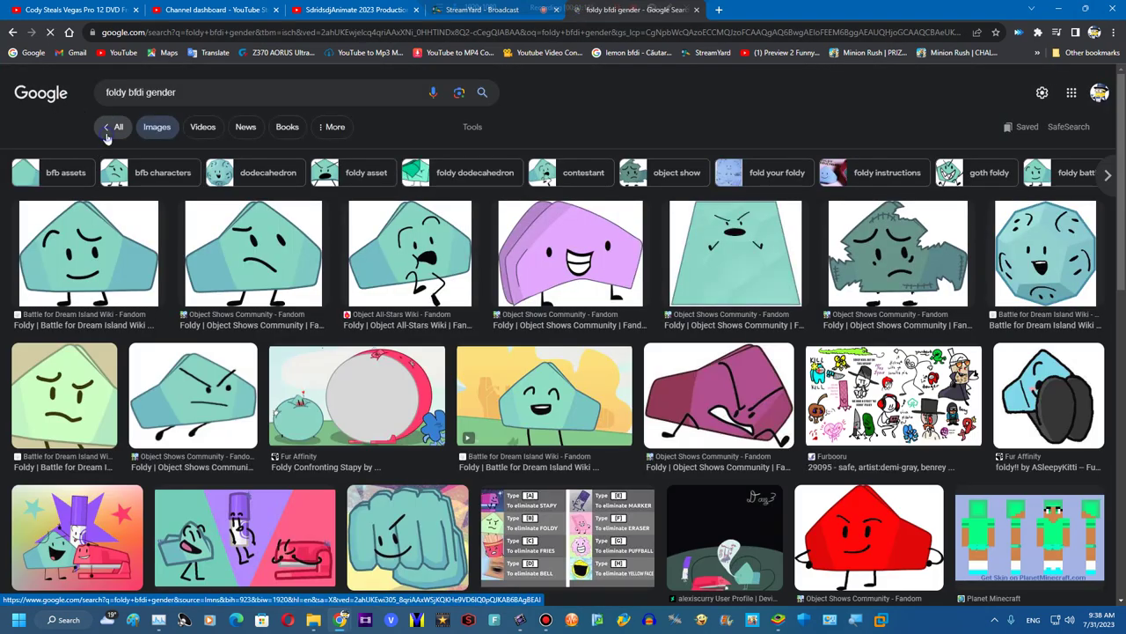
{"action": "left_click", "coordinate": [109, 130]}
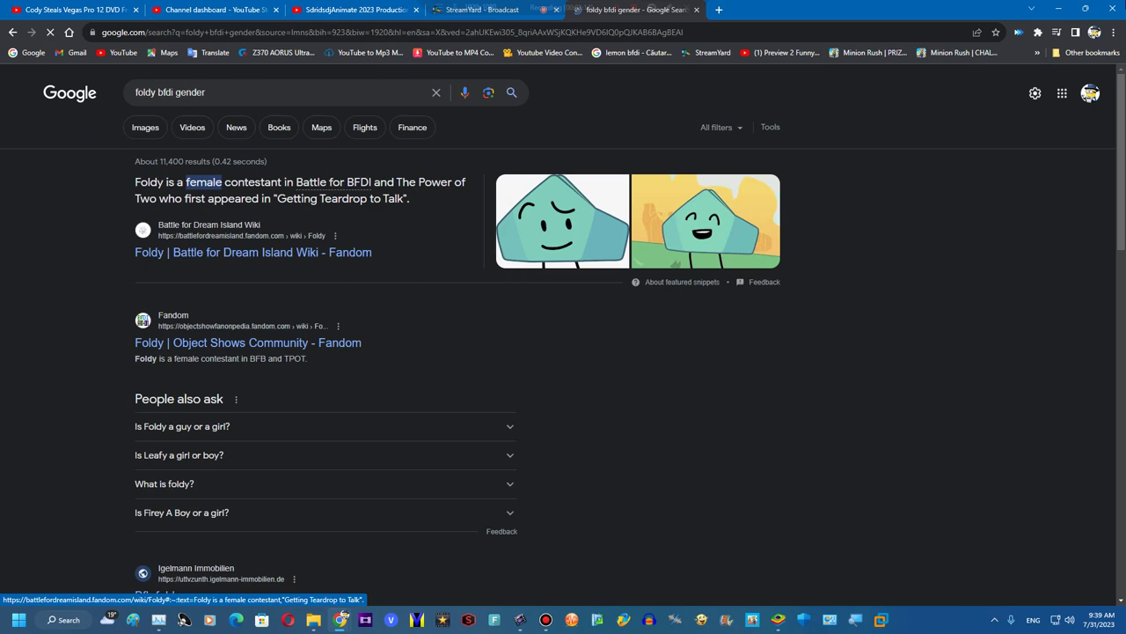
{"action": "left_click", "coordinate": [1085, 8]}
Apply the Pitch Shift effect to the audio of the bandicam weather clip
{"action": "left_click", "coordinate": [268, 421]}
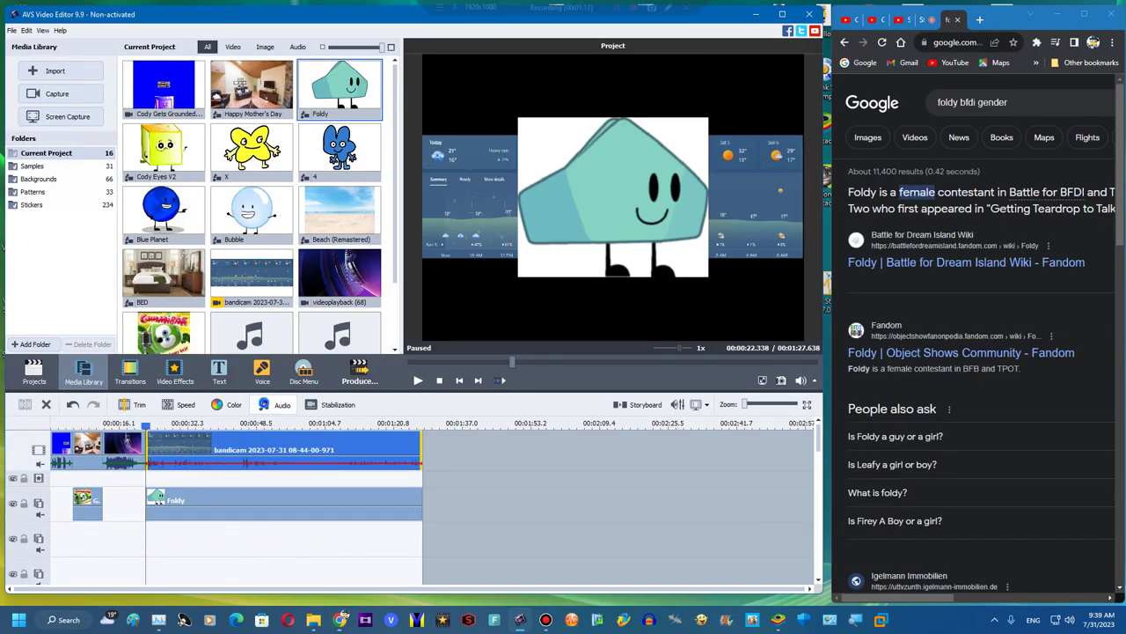
{"action": "left_click", "coordinate": [264, 404]}
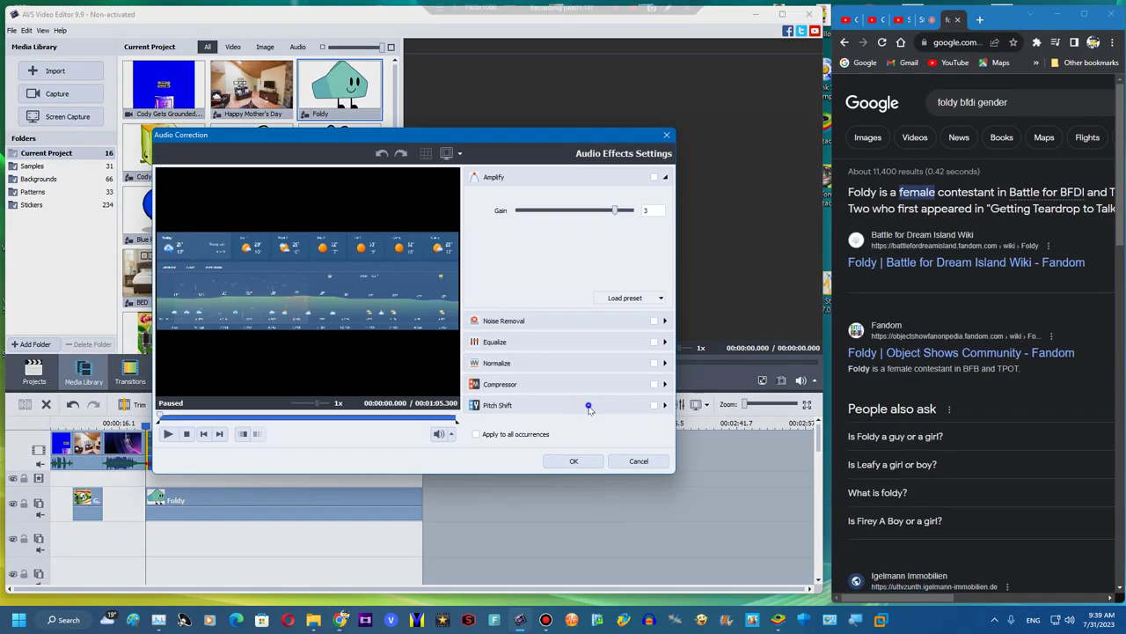
{"action": "left_click", "coordinate": [589, 405]}
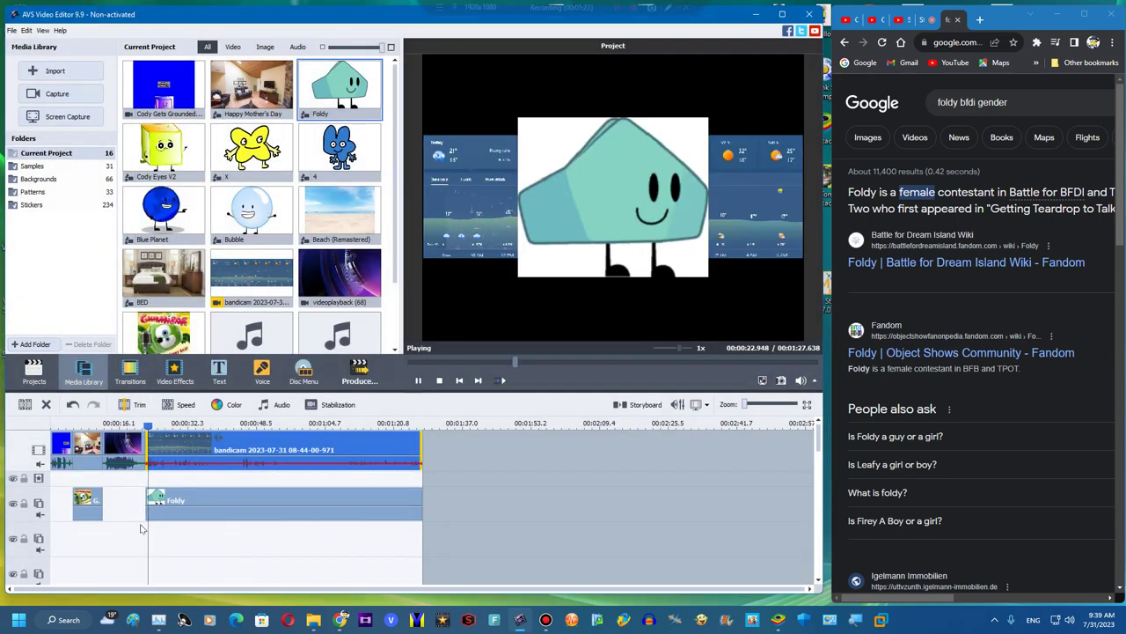
Shrink the Foldy overlay and place it in the lower-left corner of the weather picture
{"action": "left_click", "coordinate": [183, 498]}
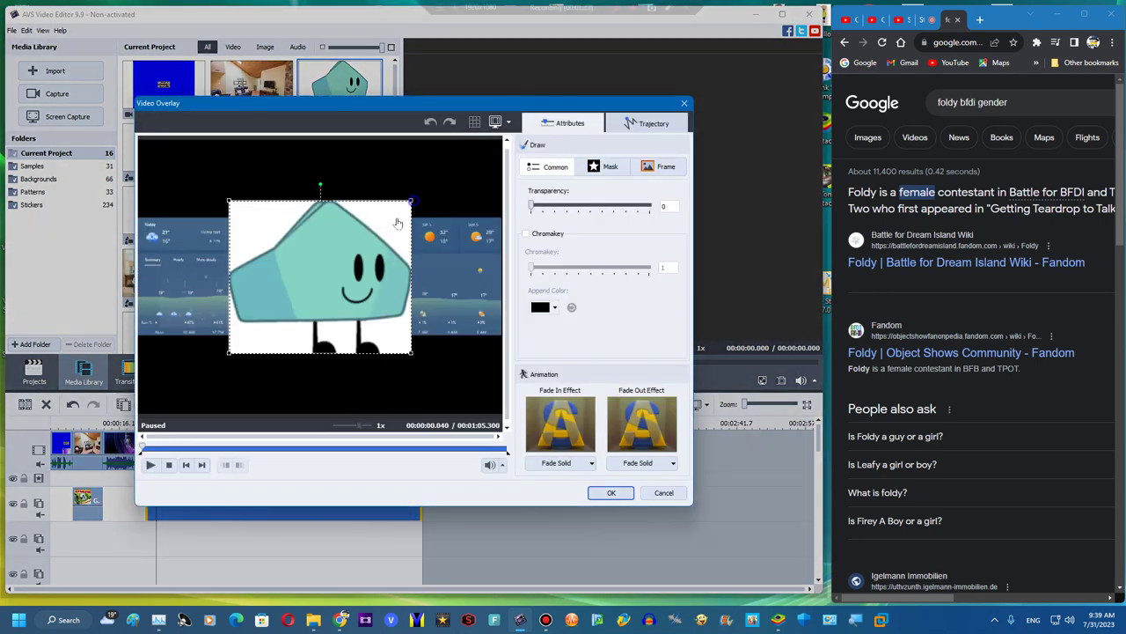
{"action": "left_click_drag", "start_coordinate": [397, 223], "coordinate": [198, 321]}
{"action": "left_click", "coordinate": [609, 494]}
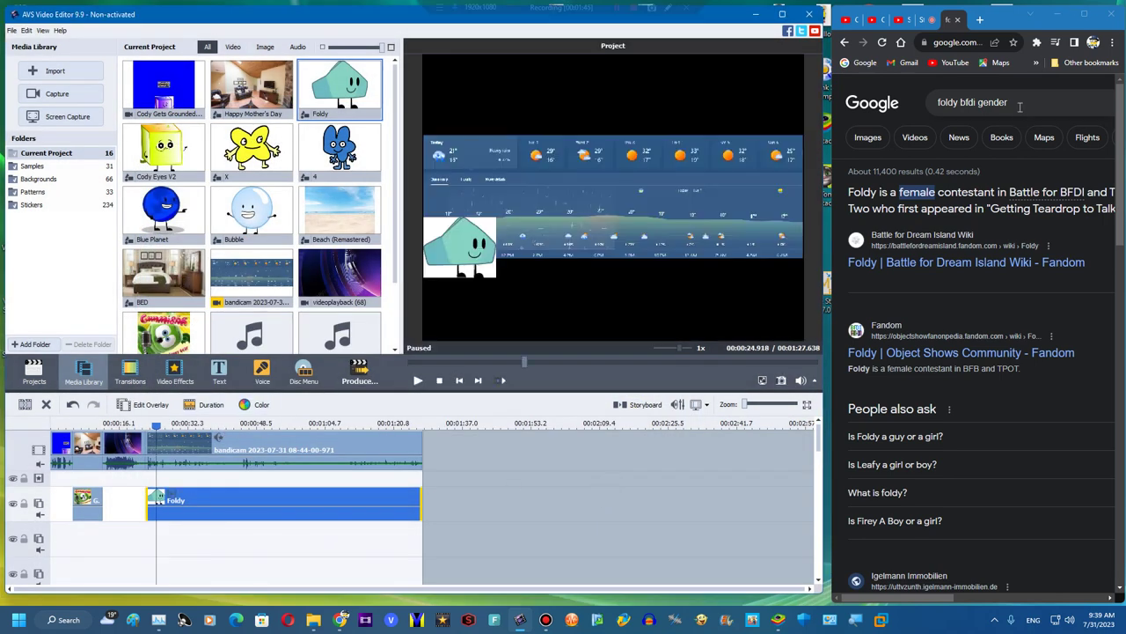
Search Google Images for "breaking news screen template" in Chrome
{"action": "left_click_drag", "start_coordinate": [1020, 107], "coordinate": [878, 124]}
{"action": "type", "text": "breaking"}
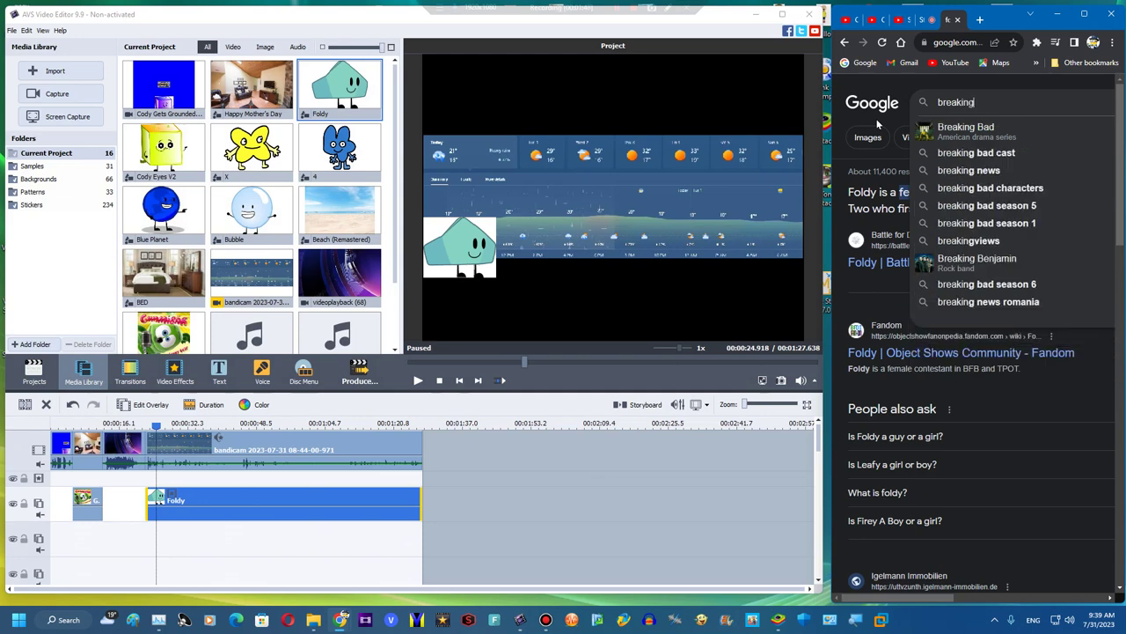
{"action": "type", "text": " news screen"}
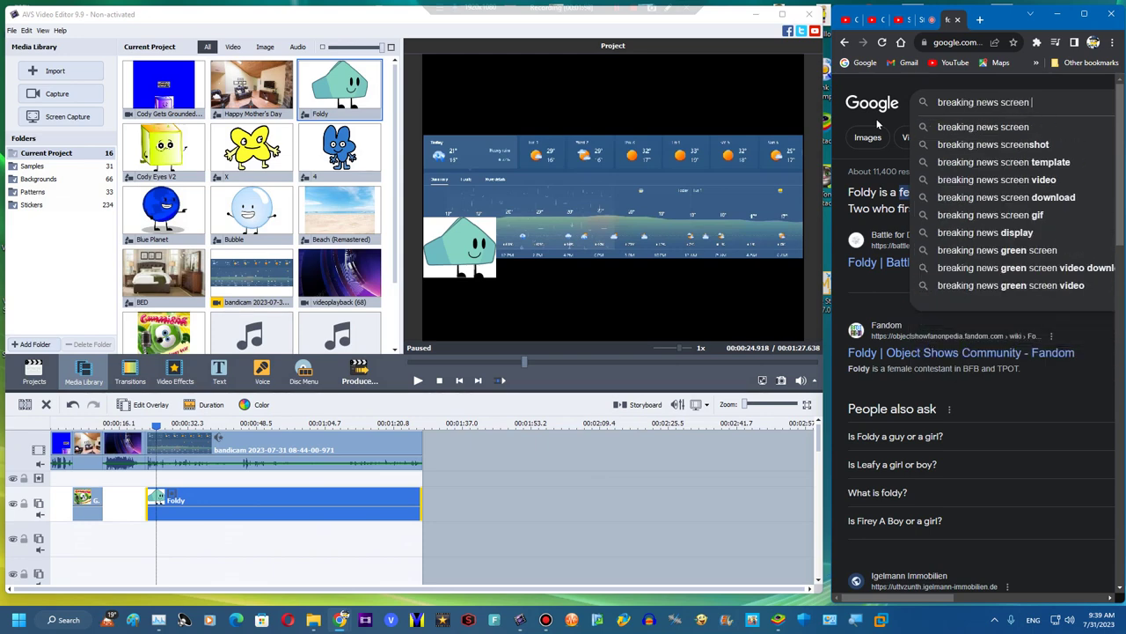
{"action": "type", "text": " template"}
{"action": "key", "text": "Return"}
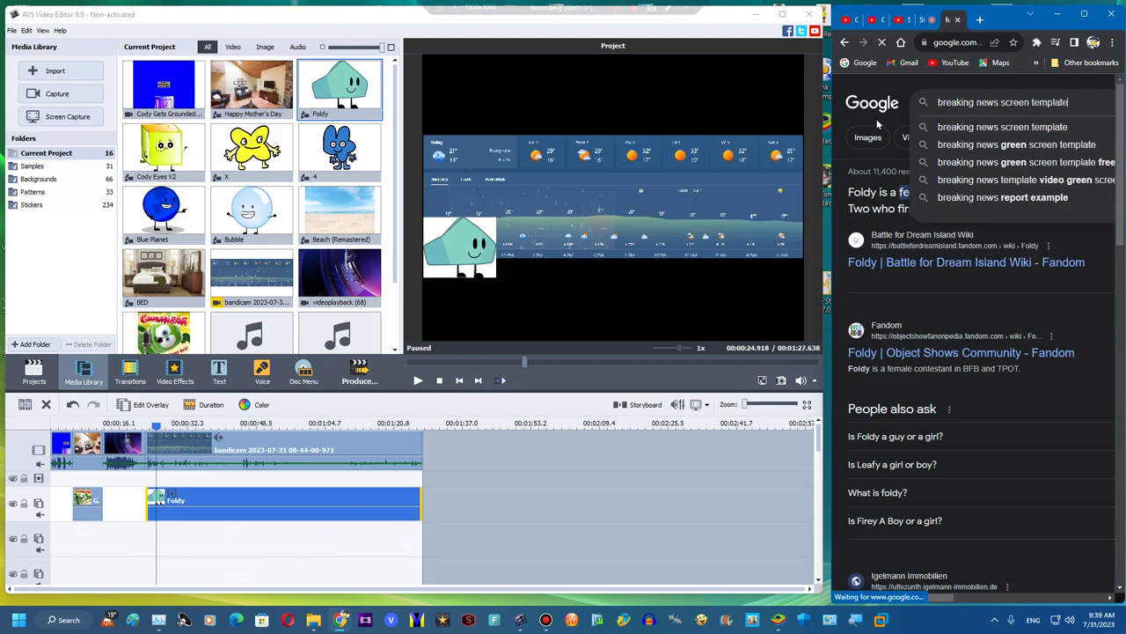
{"action": "left_click", "coordinate": [1085, 15]}
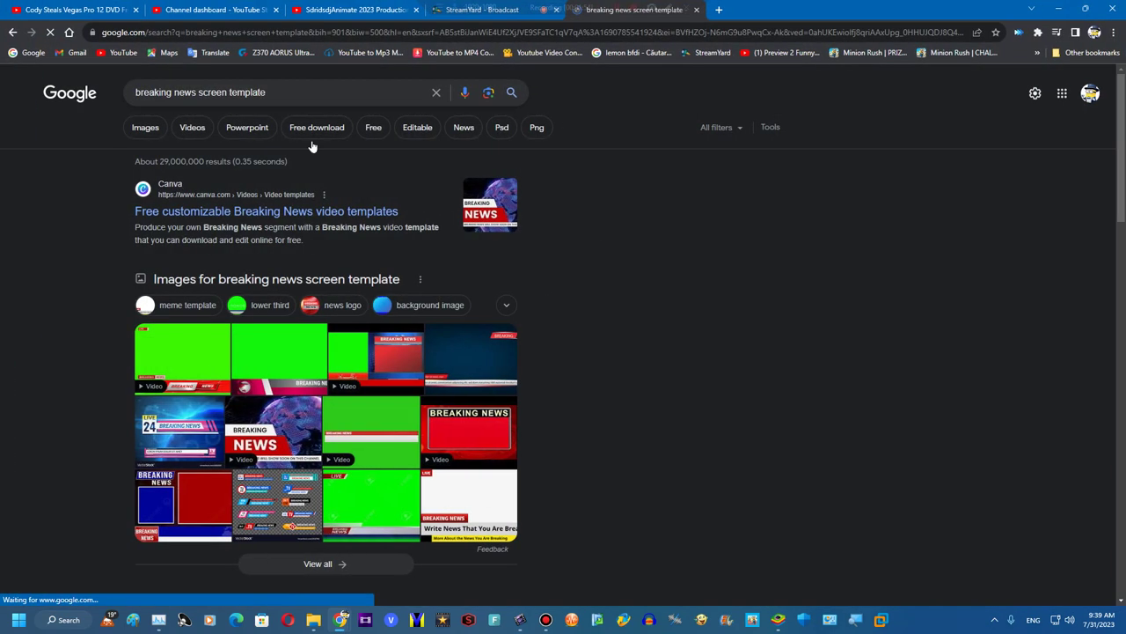
{"action": "left_click", "coordinate": [146, 123]}
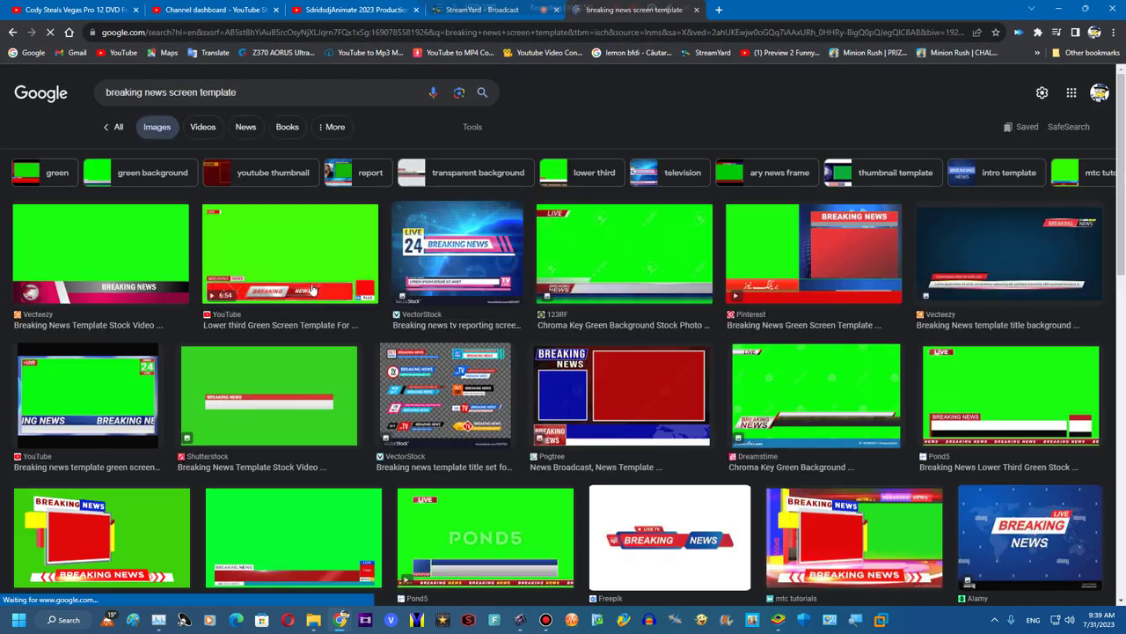
Save the Vecteezy breaking news template image as "Breaking News Green Screen" in the Pictures folder
{"action": "left_click", "coordinate": [129, 276]}
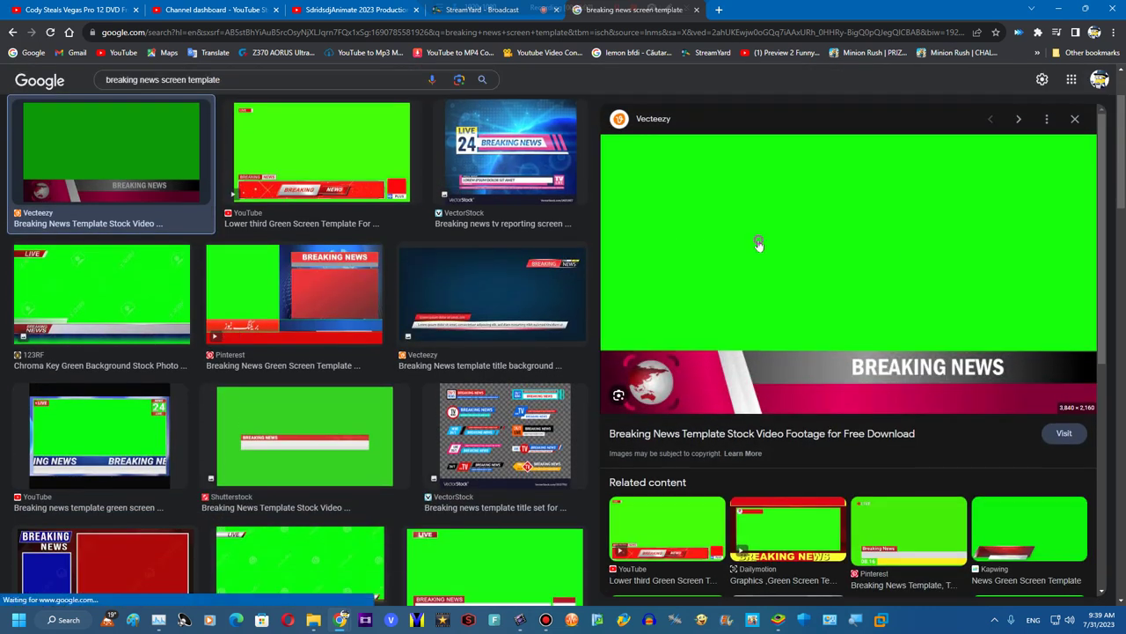
{"action": "right_click", "coordinate": [758, 244]}
{"action": "left_click", "coordinate": [783, 372]}
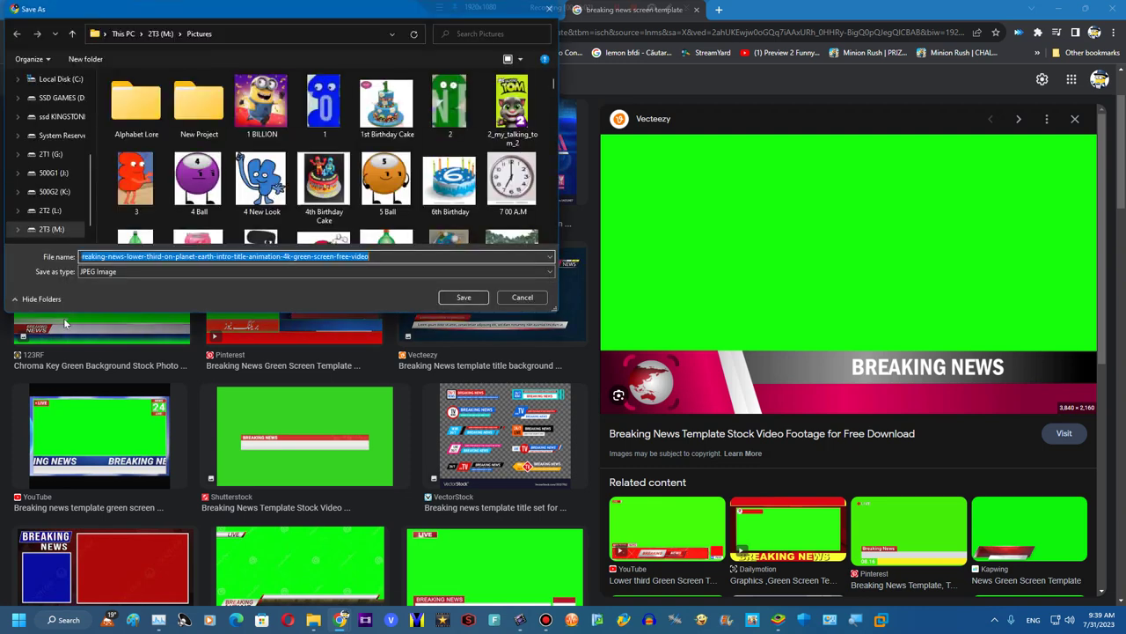
{"action": "type", "text": "Breaking News Green Screen"}
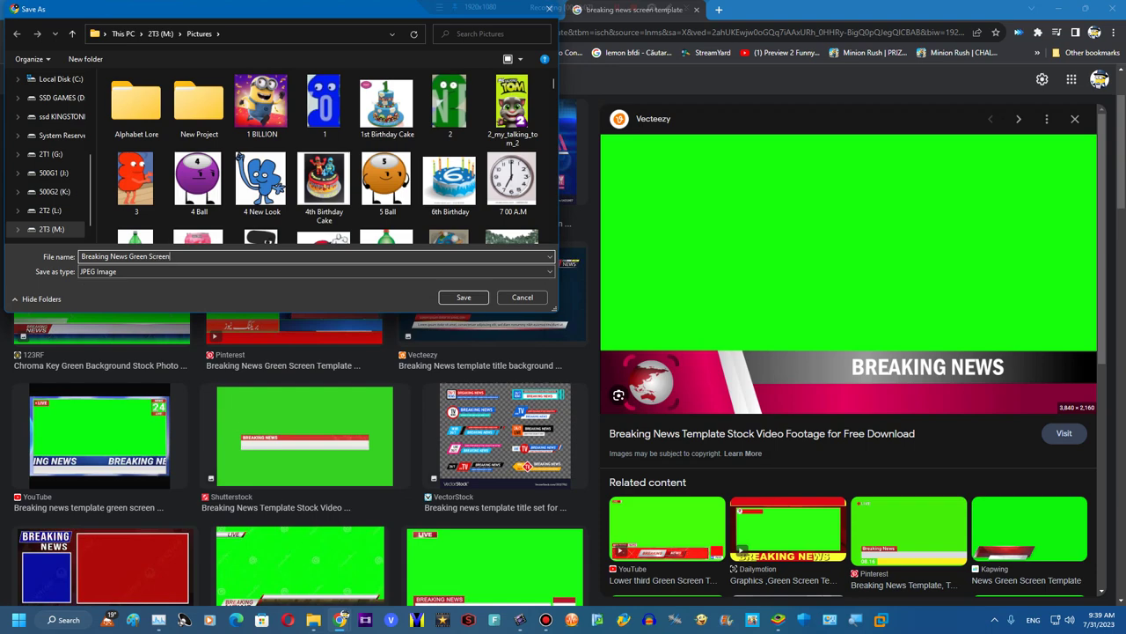
{"action": "key", "text": "Return"}
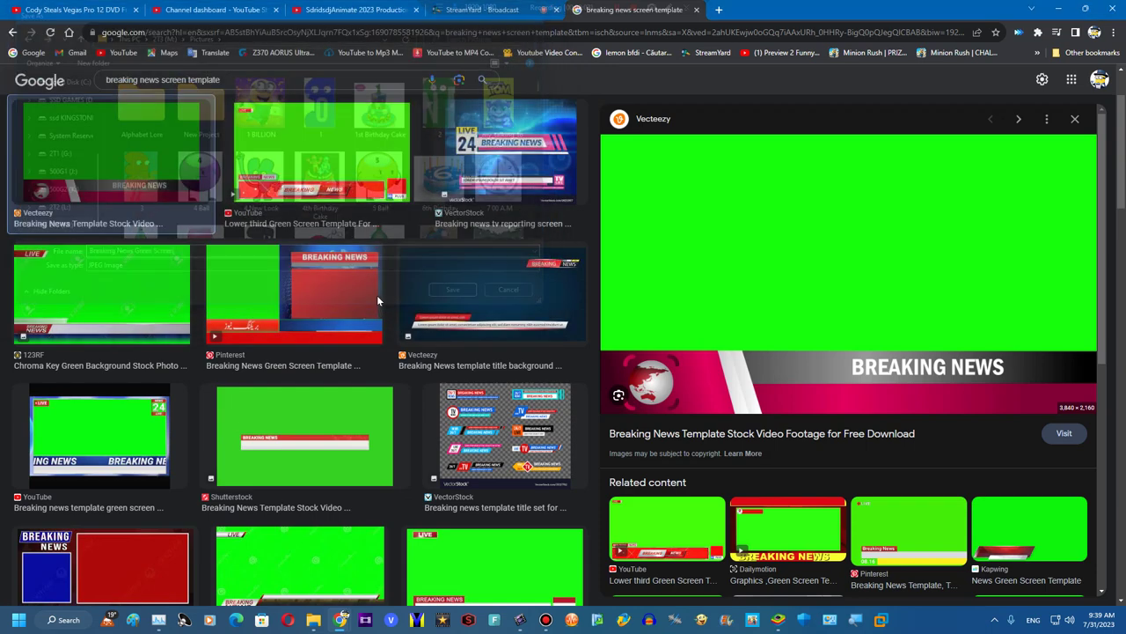
Import the saved Breaking News Green Screen picture into the AVS Video Editor project and overlay it across the weather clip below Foldy
{"action": "left_click", "coordinate": [129, 588]}
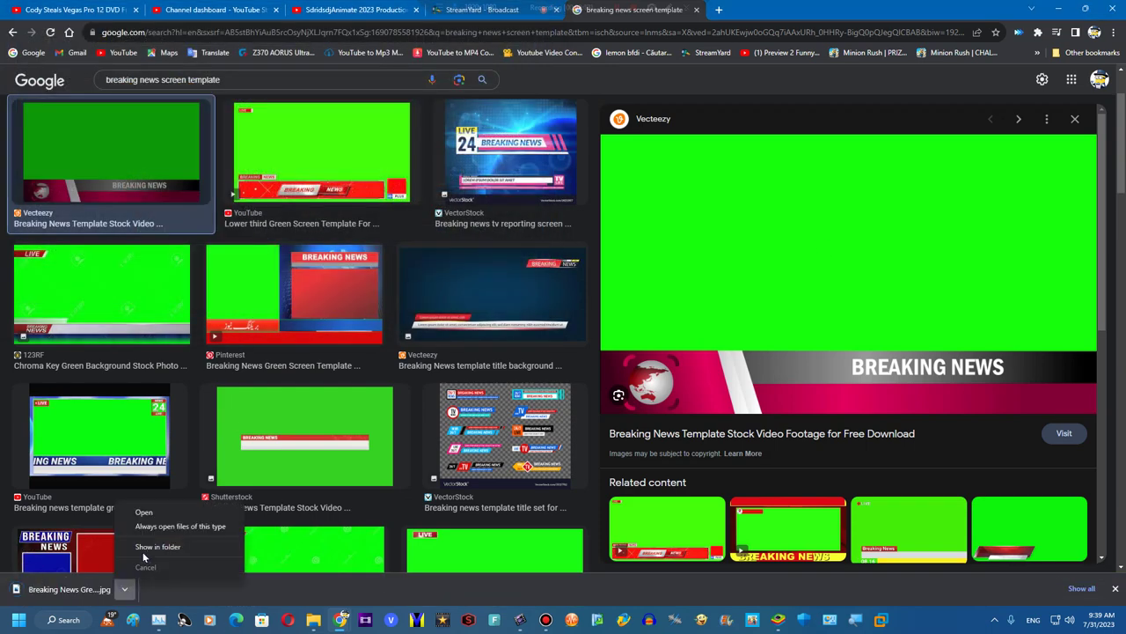
{"action": "left_click", "coordinate": [145, 550]}
{"action": "left_click", "coordinate": [1084, 10]}
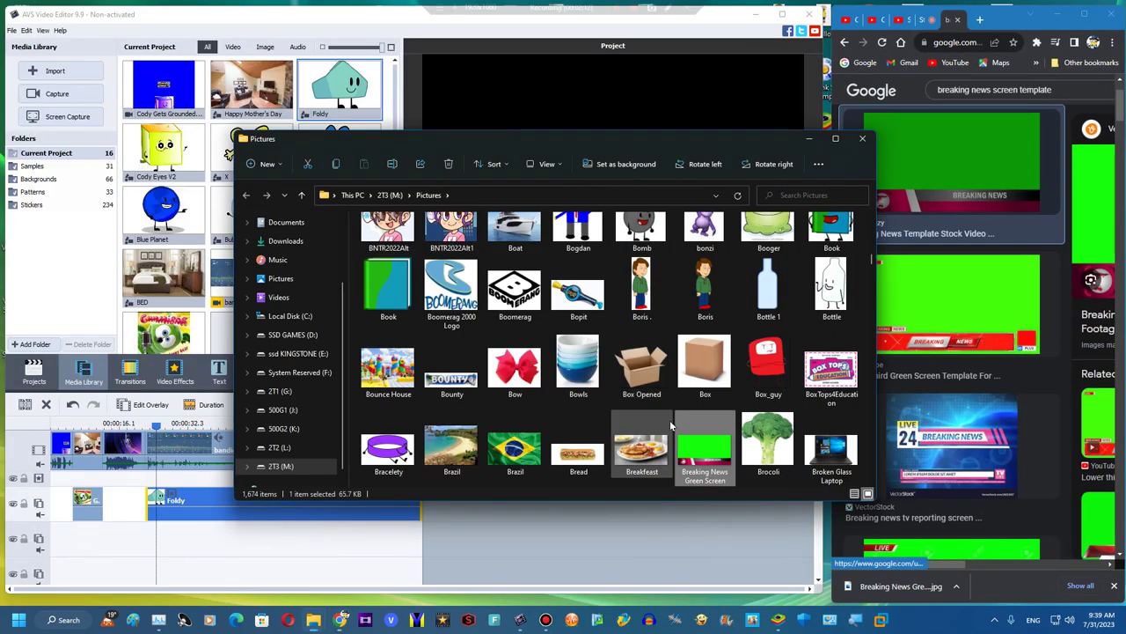
{"action": "left_click_drag", "start_coordinate": [702, 445], "coordinate": [213, 261]}
{"action": "left_click", "coordinate": [810, 141]}
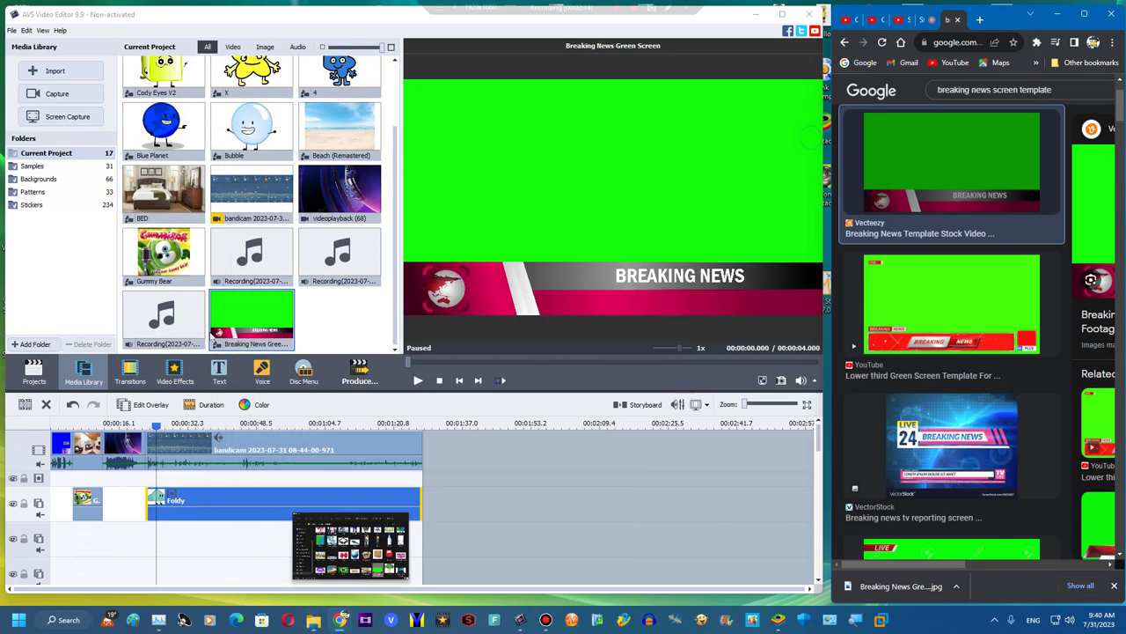
{"action": "left_click_drag", "start_coordinate": [251, 317], "coordinate": [422, 514]}
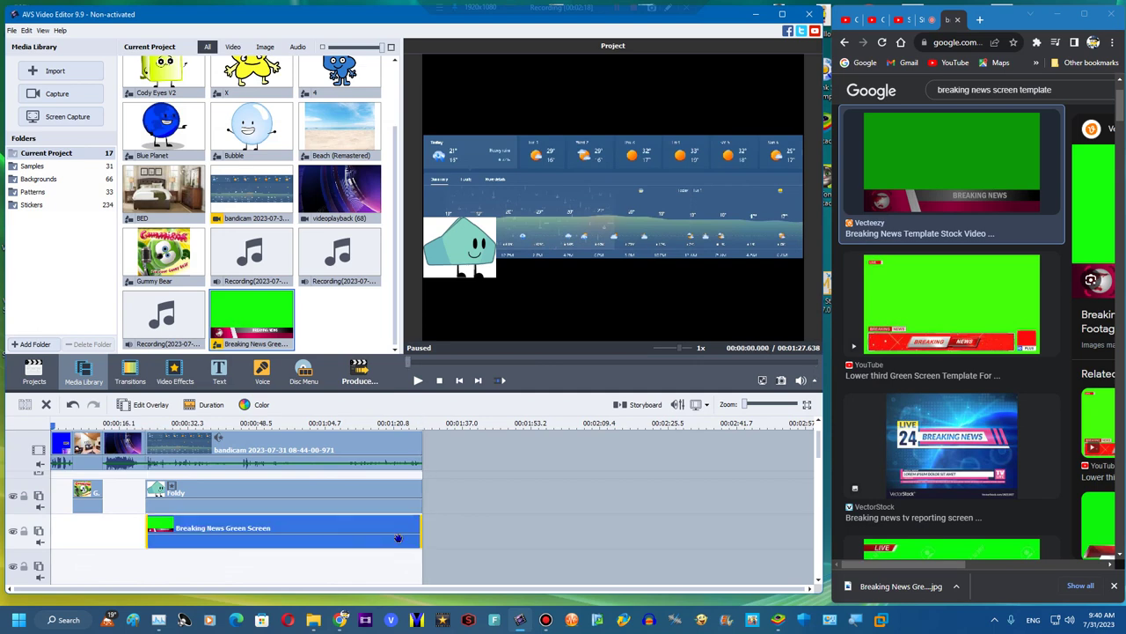
{"action": "left_click", "coordinate": [1115, 587]}
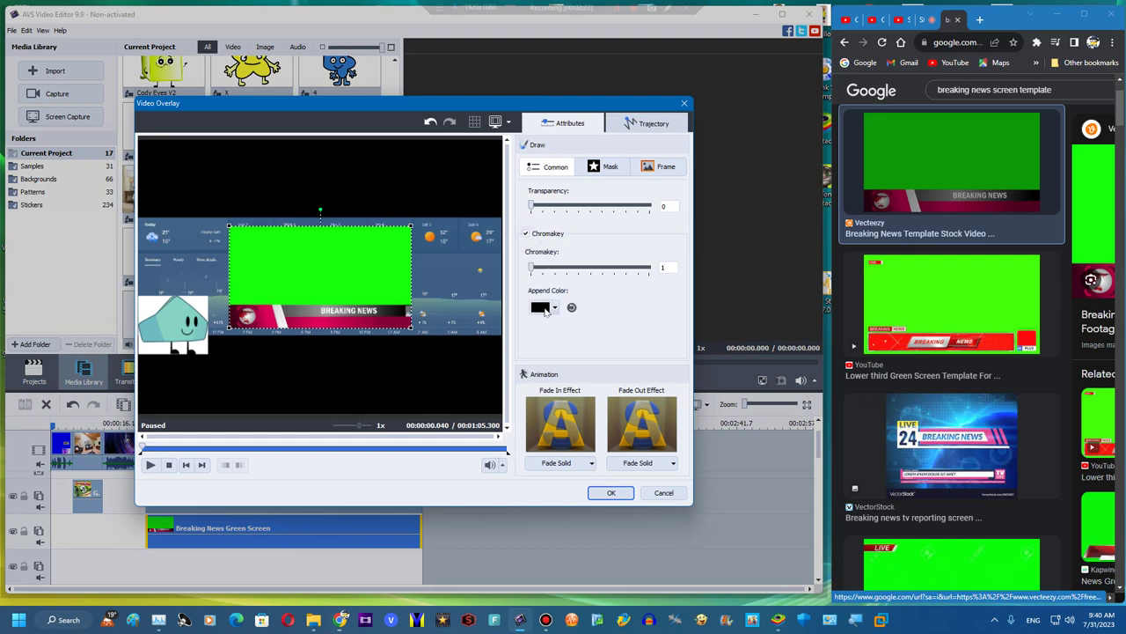
Key out the overlay's green with Chromakey at 100, and enlarge it to full picture width with the banner along the bottom edge
{"action": "left_click", "coordinate": [545, 309]}
{"action": "left_click", "coordinate": [592, 356]}
{"action": "left_click_drag", "start_coordinate": [526, 266], "coordinate": [542, 271]}
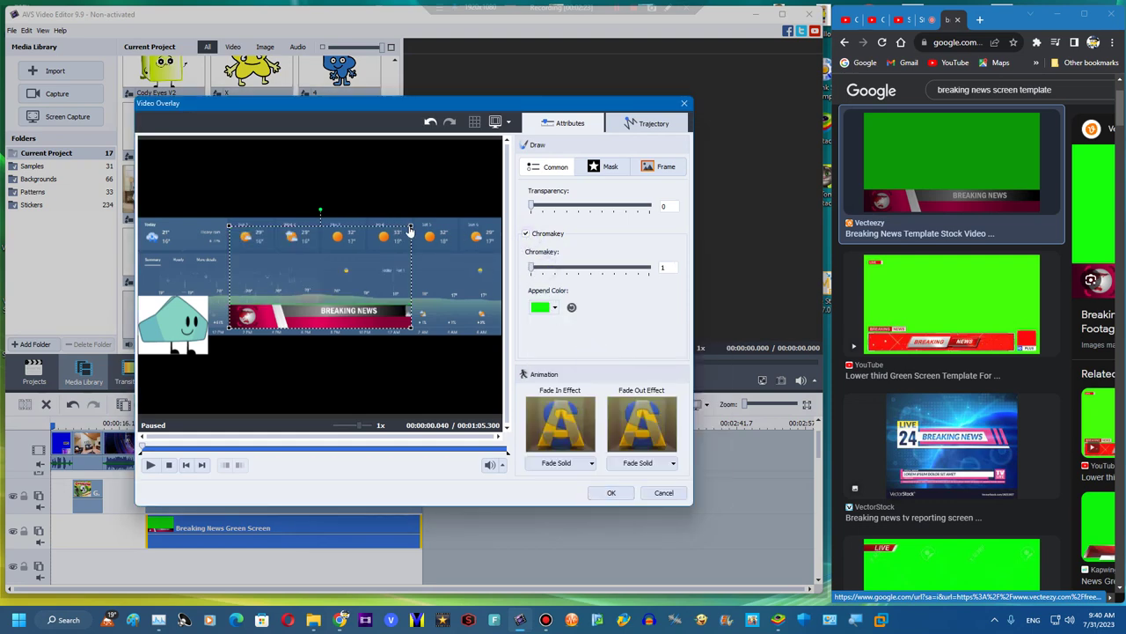
{"action": "left_click_drag", "start_coordinate": [410, 230], "coordinate": [504, 174]}
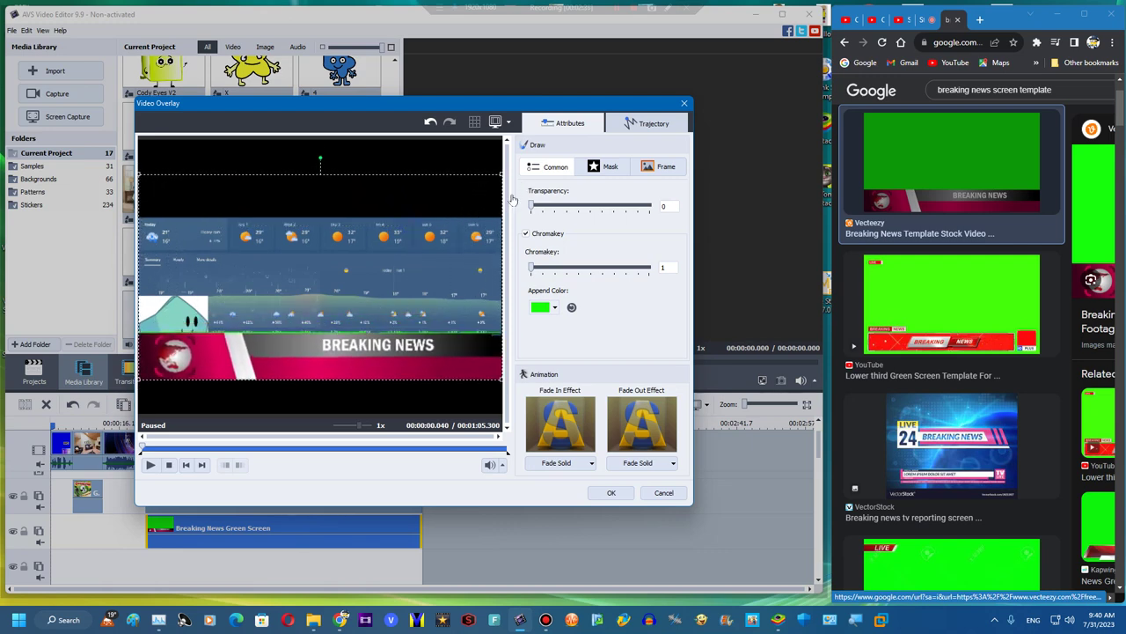
{"action": "left_click_drag", "start_coordinate": [380, 345], "coordinate": [385, 376]}
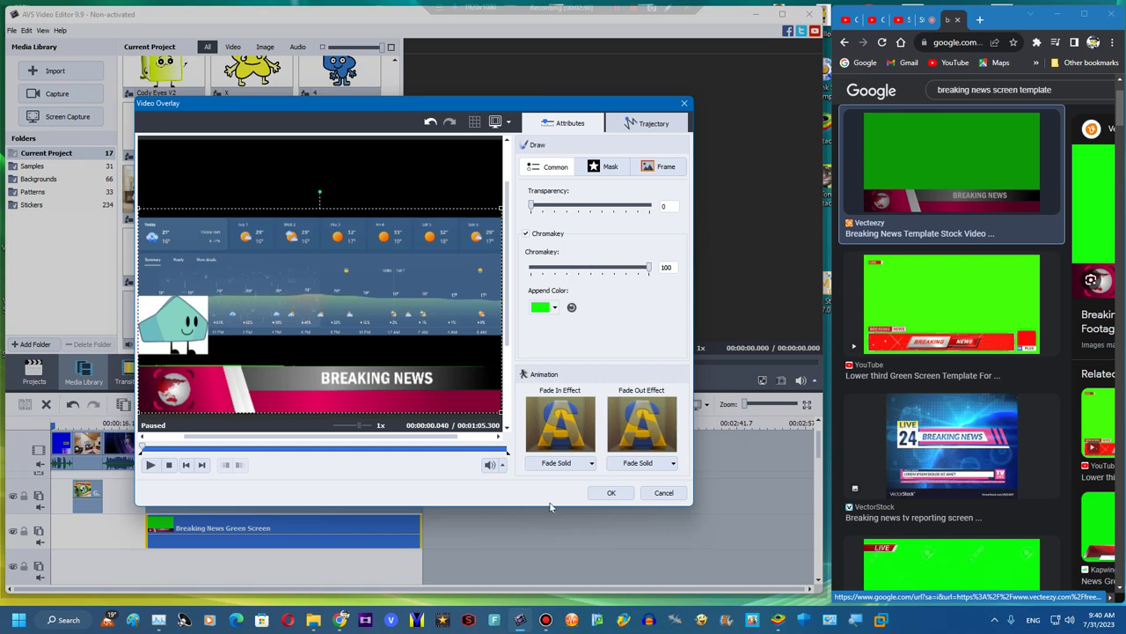
{"action": "left_click", "coordinate": [611, 493]}
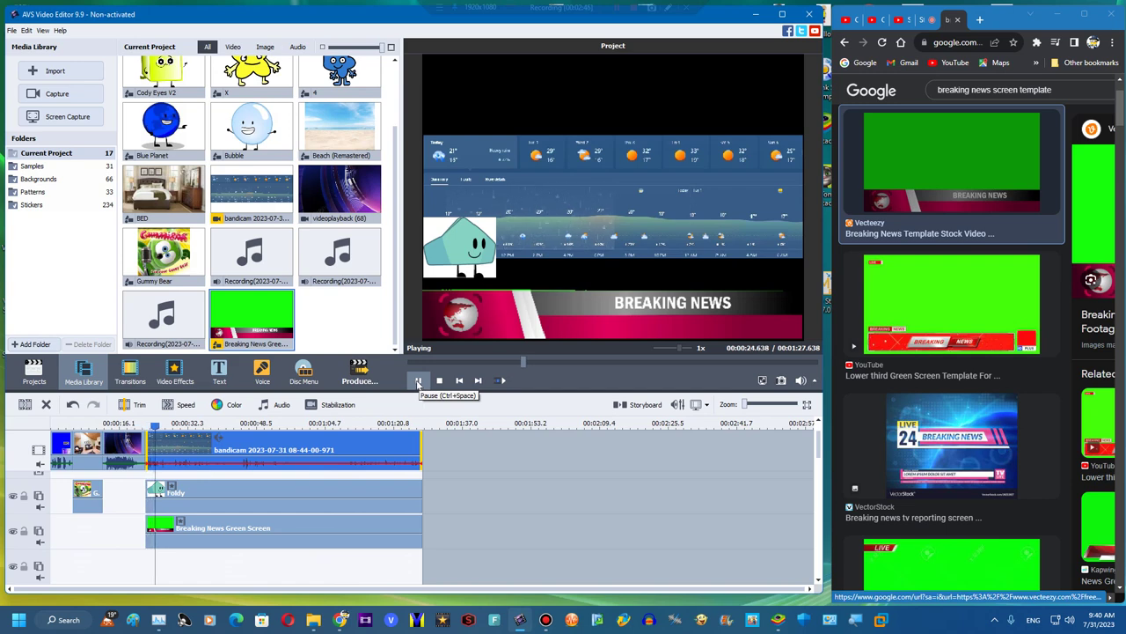
Duplicate the living-room clip, move the copy to the end of the timeline and lengthen it to end at about 2:26
{"action": "right_click", "coordinate": [77, 455]}
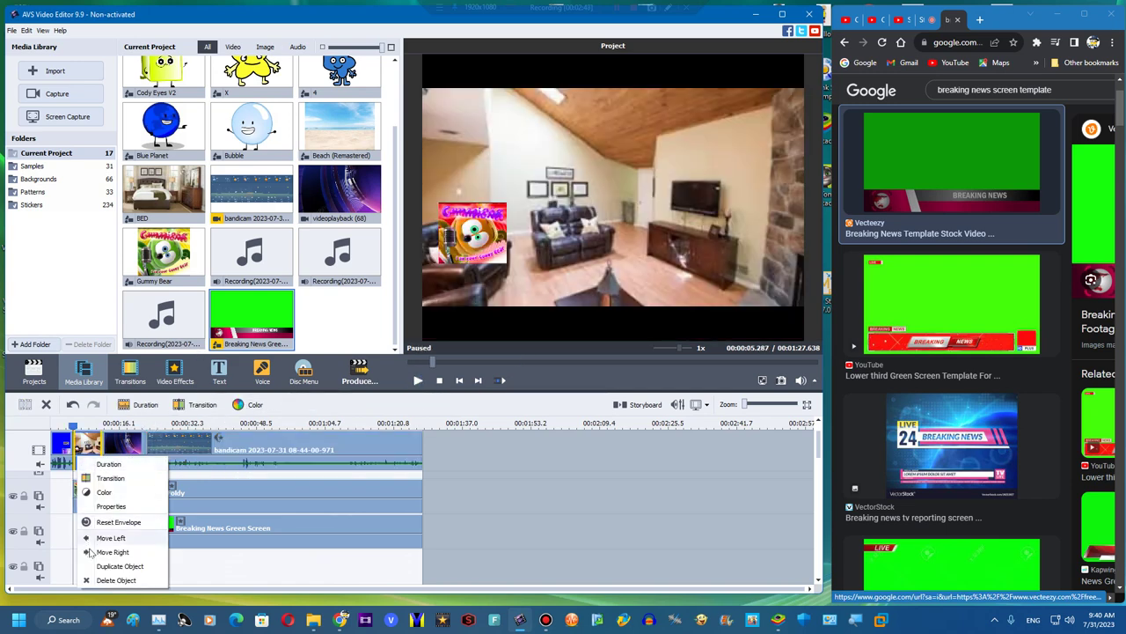
{"action": "left_click", "coordinate": [96, 569]}
{"action": "left_click_drag", "start_coordinate": [113, 458], "coordinate": [462, 464]}
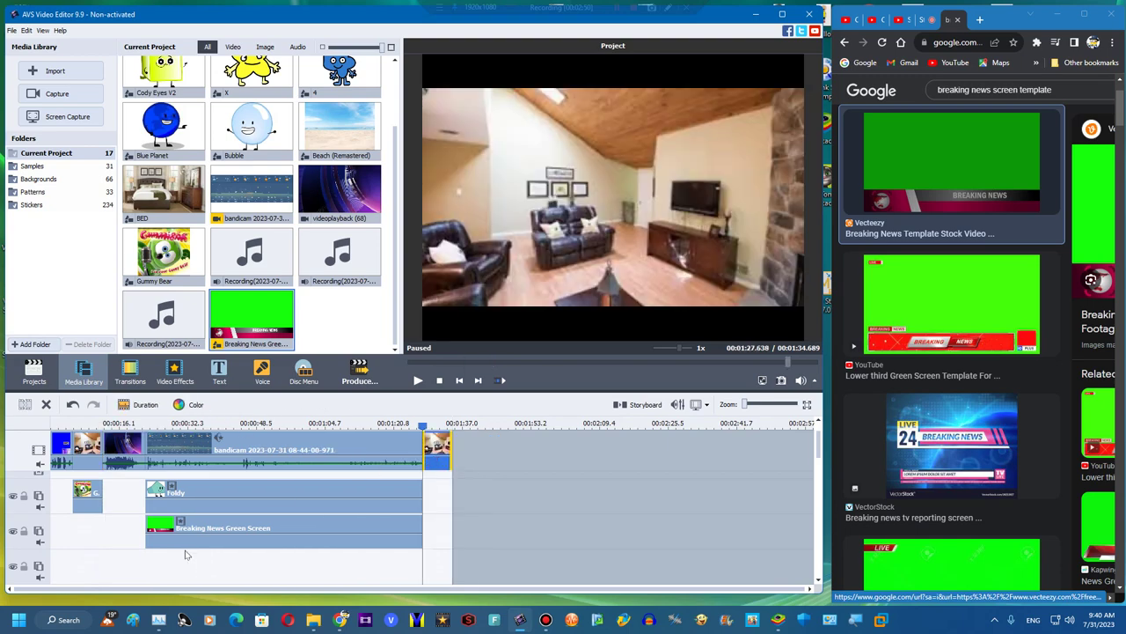
{"action": "left_click", "coordinate": [108, 620]}
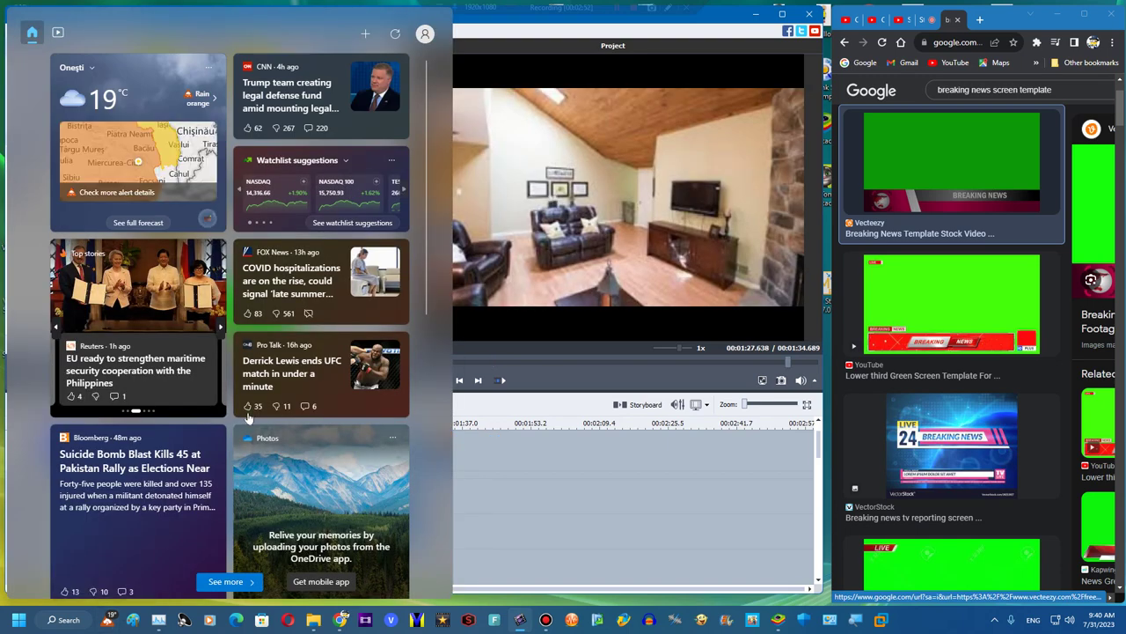
{"action": "left_click", "coordinate": [576, 353]}
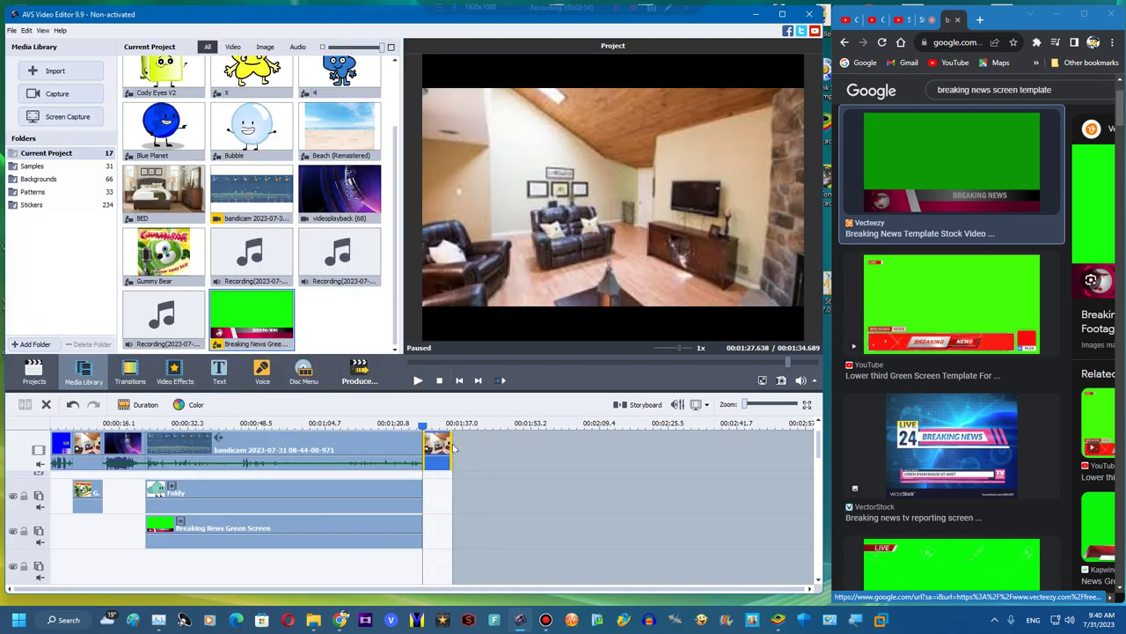
{"action": "left_click_drag", "start_coordinate": [452, 441], "coordinate": [670, 442]}
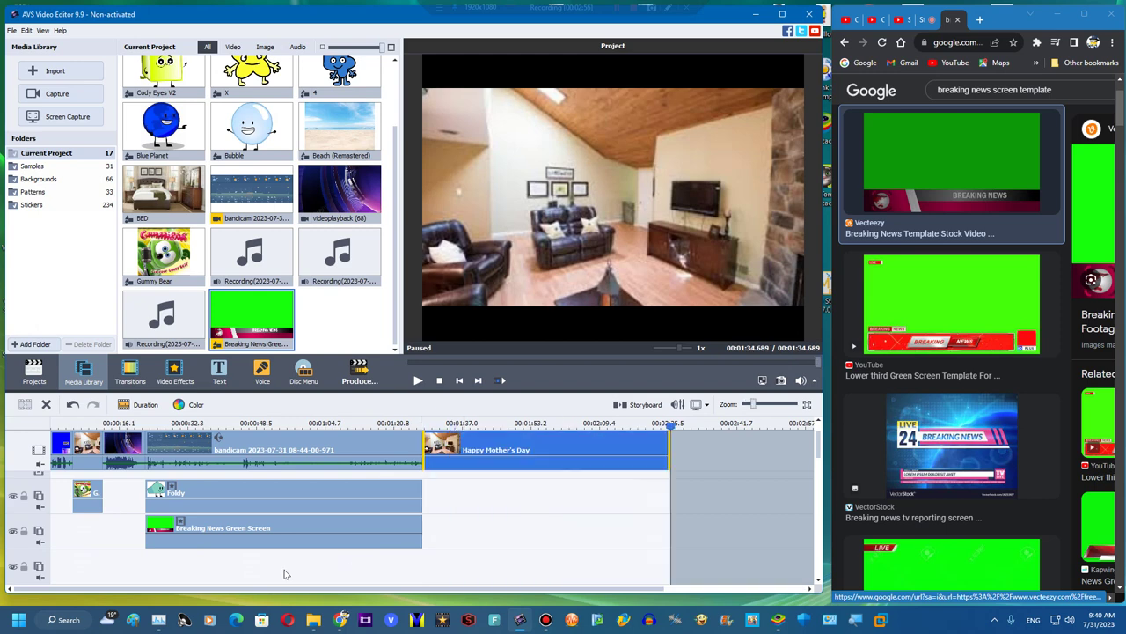
Duplicate the Gummy Bear overlay and stretch the copy over the whole living-room clip at the timeline's end
{"action": "right_click", "coordinate": [90, 485]}
{"action": "left_click", "coordinate": [110, 574]}
{"action": "left_click_drag", "start_coordinate": [116, 495], "coordinate": [658, 497]}
Record a voice clip of about 9 seconds from the start of the last living-room clip and apply Pitch Shift at rate 108
{"action": "left_click", "coordinate": [268, 378]}
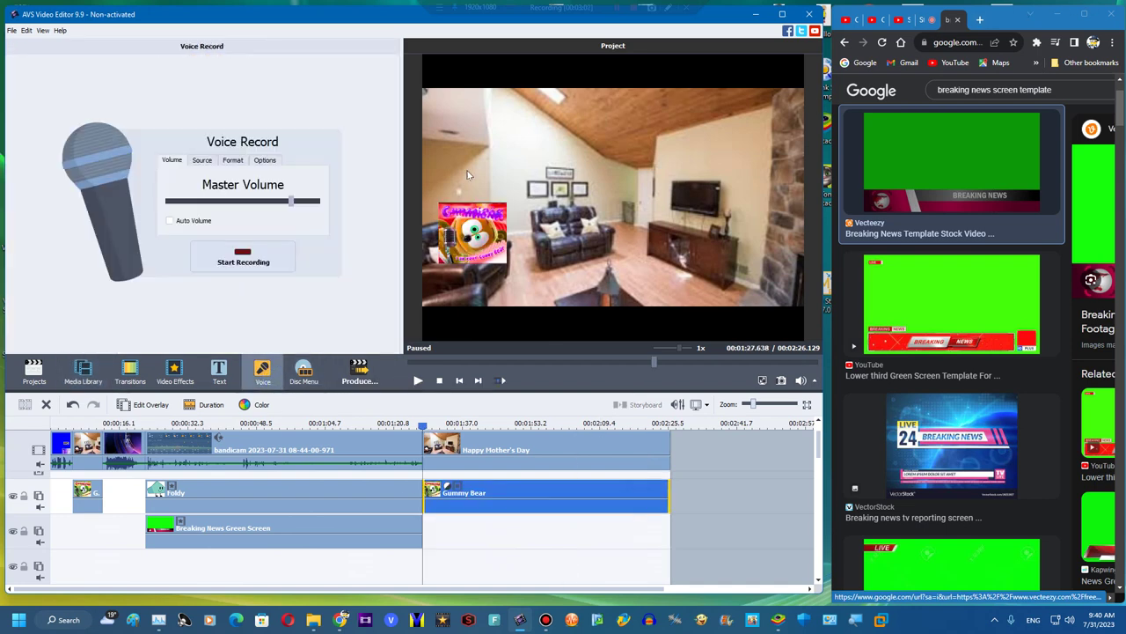
{"action": "left_click", "coordinate": [240, 260]}
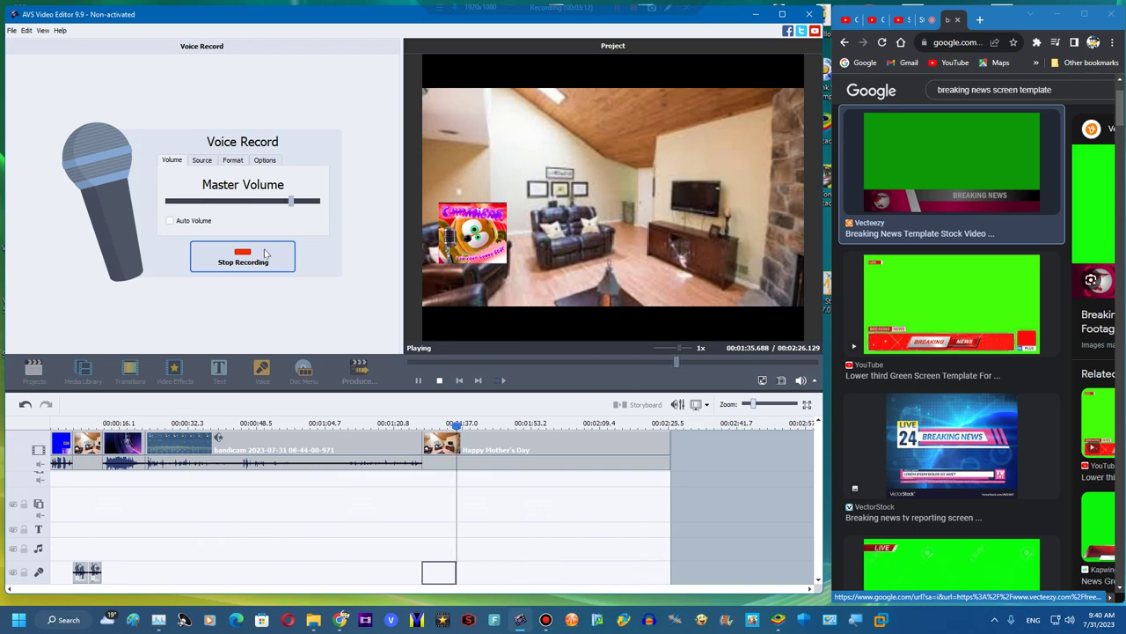
{"action": "left_click", "coordinate": [266, 254]}
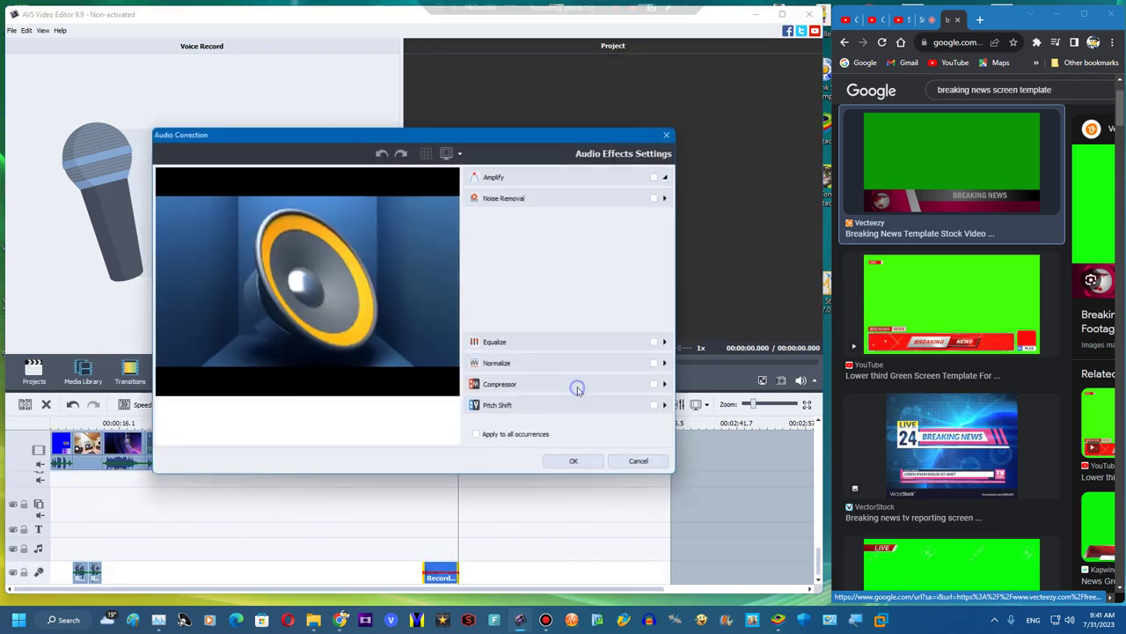
{"action": "left_click", "coordinate": [576, 384]}
{"action": "left_click", "coordinate": [584, 401]}
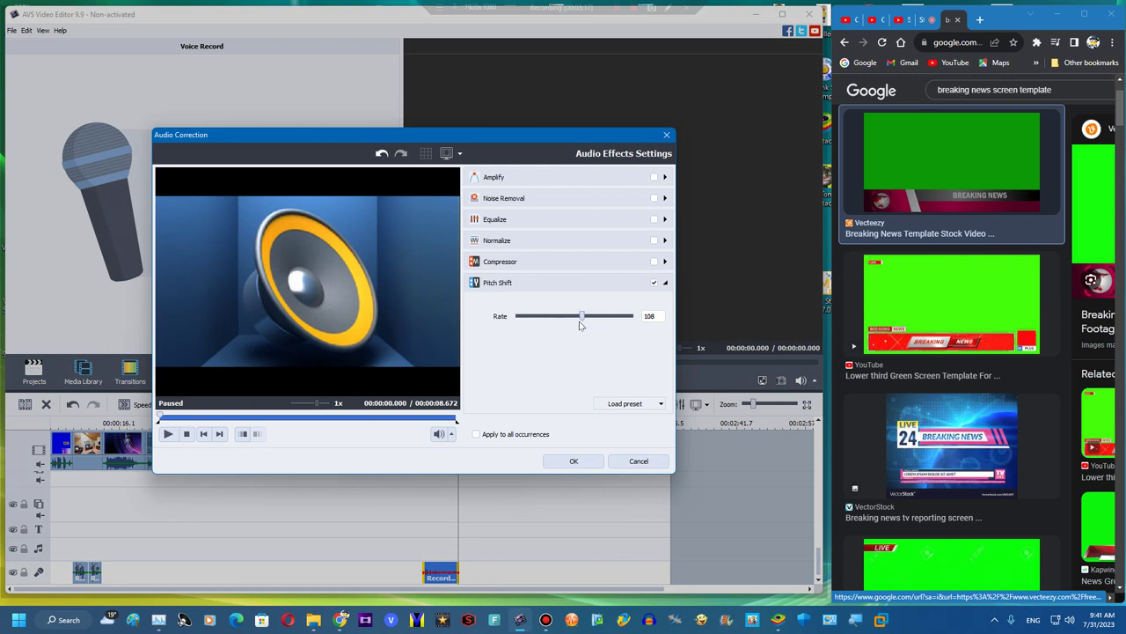
{"action": "left_click", "coordinate": [574, 460]}
Play back the last living-room segment, and cut its clip and Gummy Bear overlay to end with the voice recording
{"action": "left_click", "coordinate": [402, 452]}
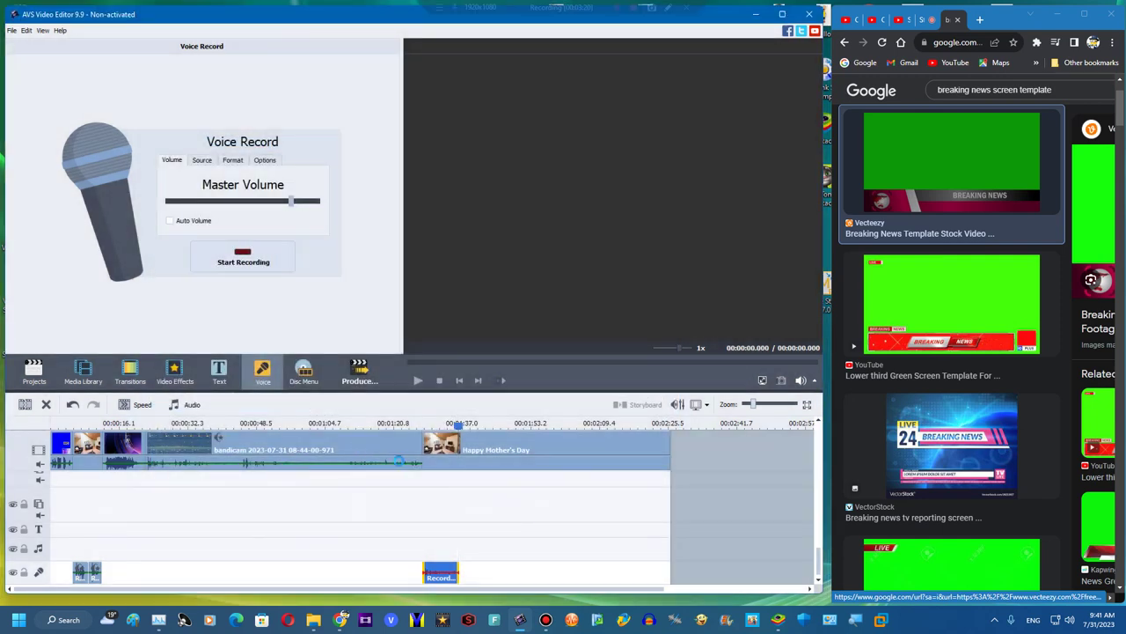
{"action": "left_click", "coordinate": [448, 450]}
{"action": "key", "text": "space"}
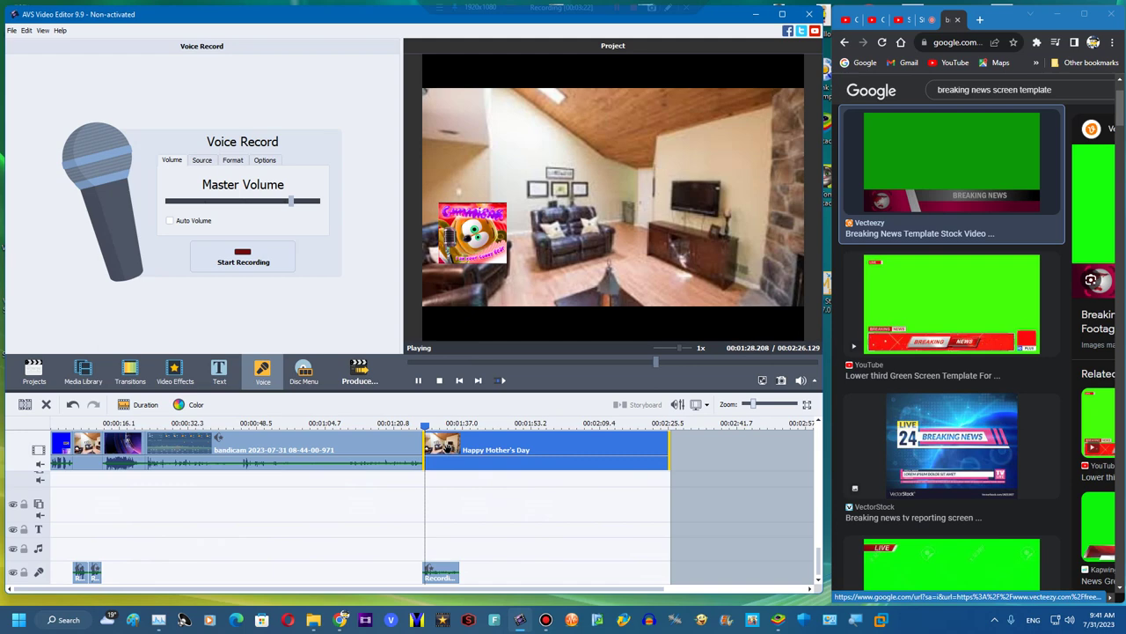
{"action": "left_click", "coordinate": [431, 428]}
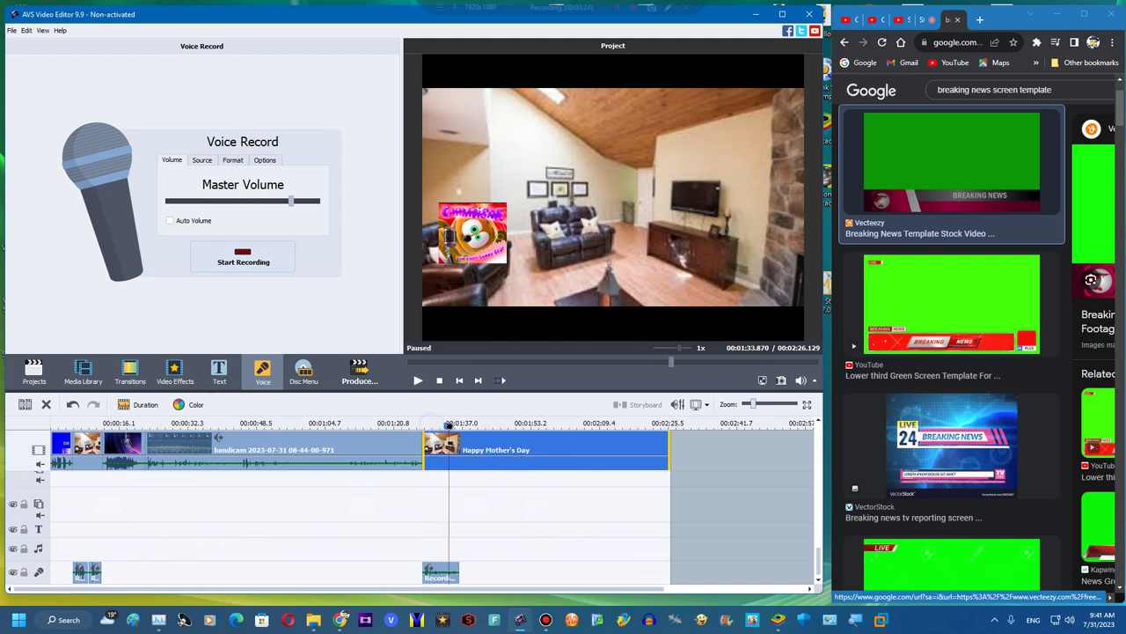
{"action": "left_click", "coordinate": [46, 404]}
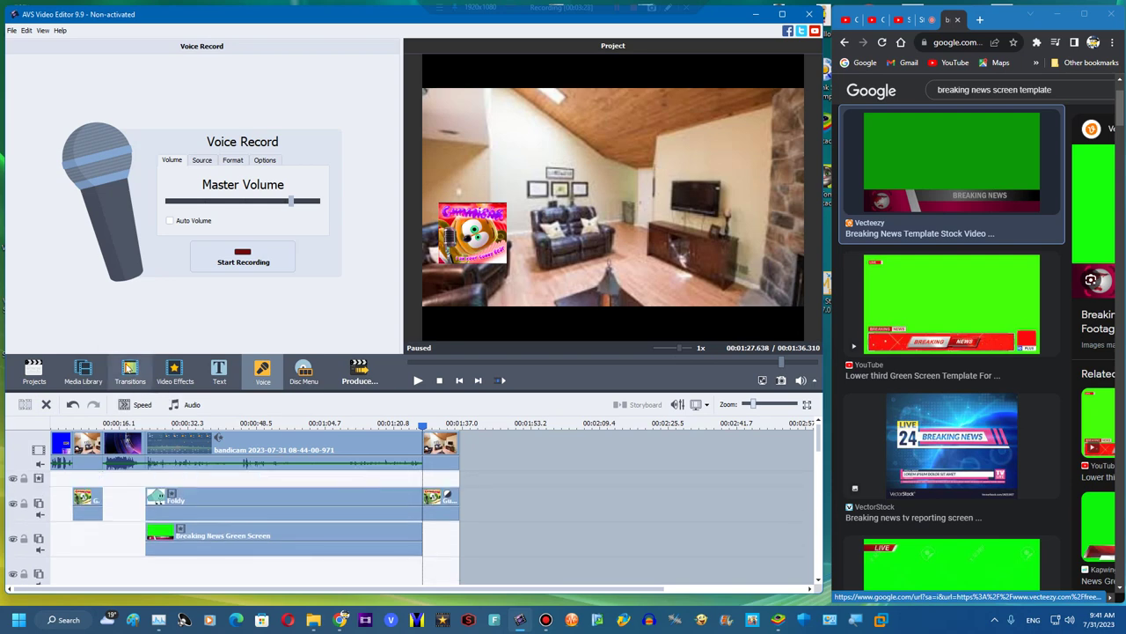
Append the BED picture to the timeline and overlay Cody Eyes V2 along its full length, both ending at about 2:36
{"action": "left_click", "coordinate": [84, 371]}
{"action": "left_click_drag", "start_coordinate": [503, 438], "coordinate": [497, 444]}
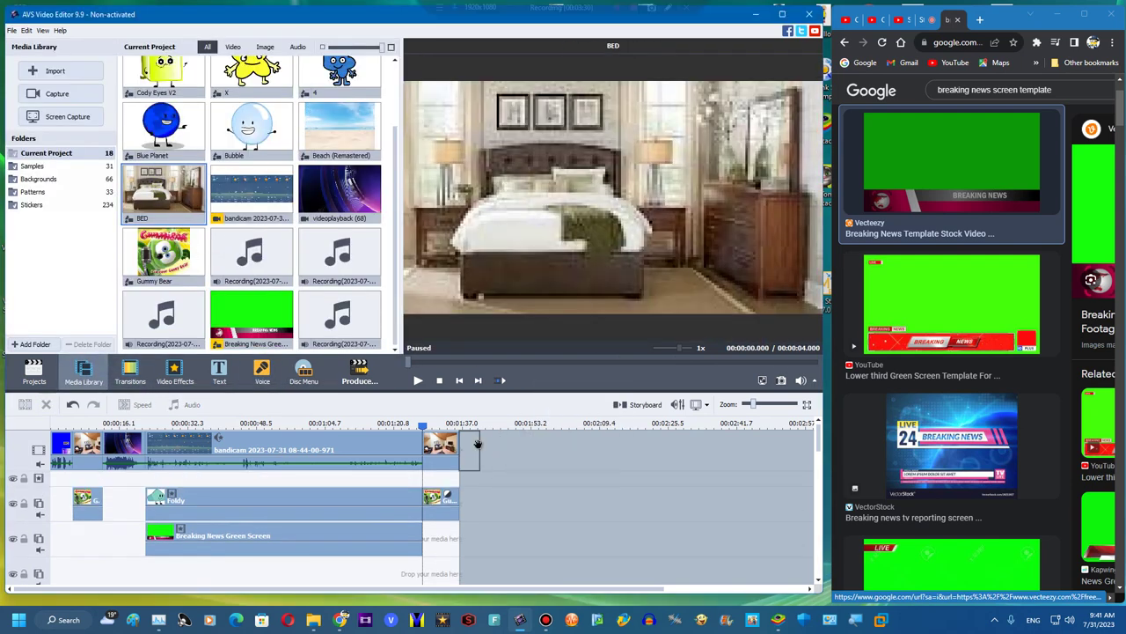
{"action": "scroll", "coordinate": [396, 234], "scroll_direction": "up", "scroll_amount": 2}
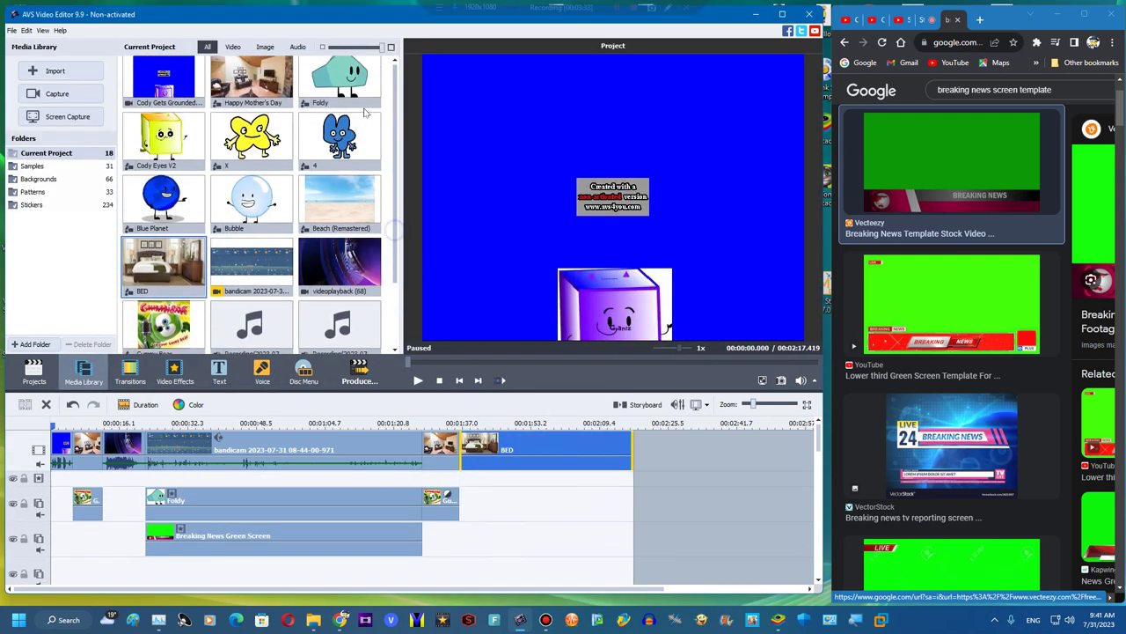
{"action": "left_click_drag", "start_coordinate": [196, 180], "coordinate": [616, 508]}
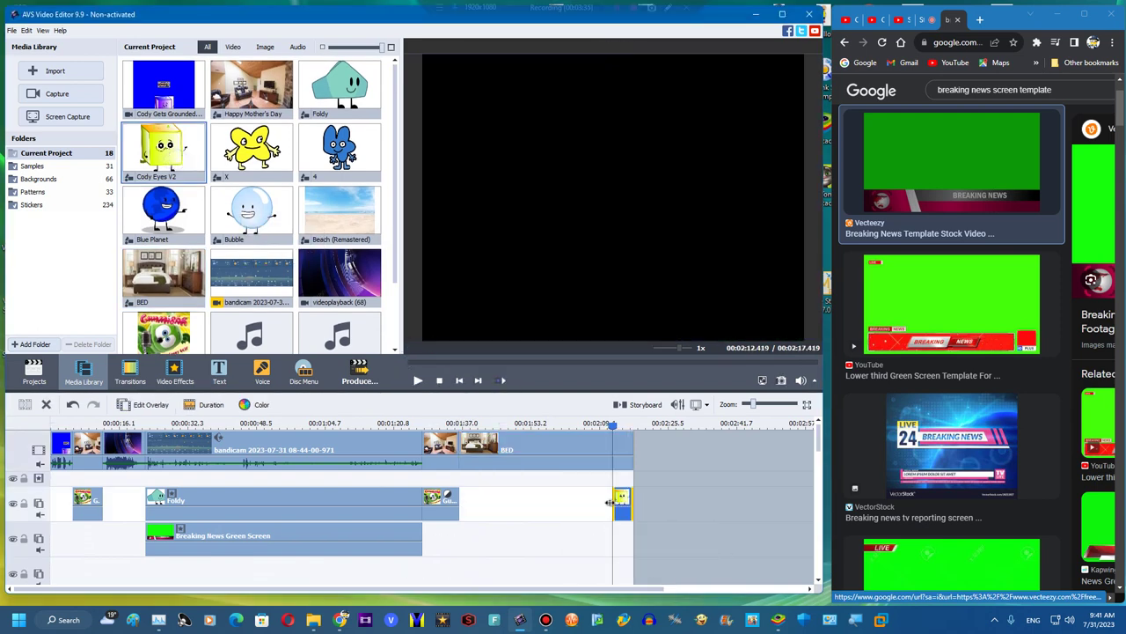
{"action": "left_click_drag", "start_coordinate": [712, 438], "coordinate": [712, 437]}
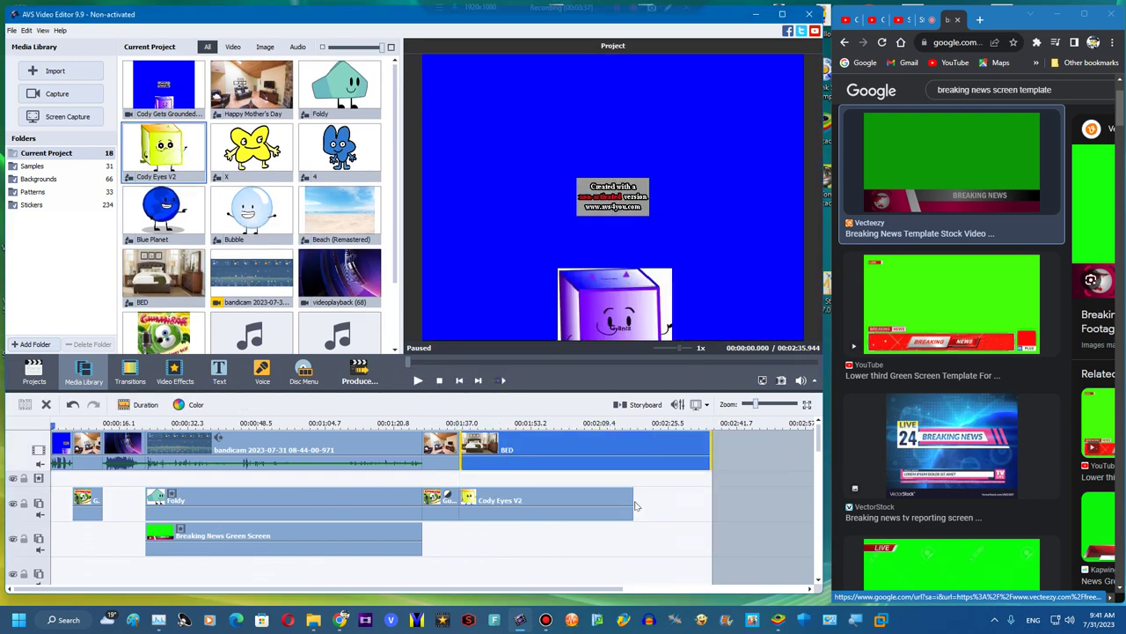
{"action": "left_click_drag", "start_coordinate": [633, 495], "coordinate": [711, 493]}
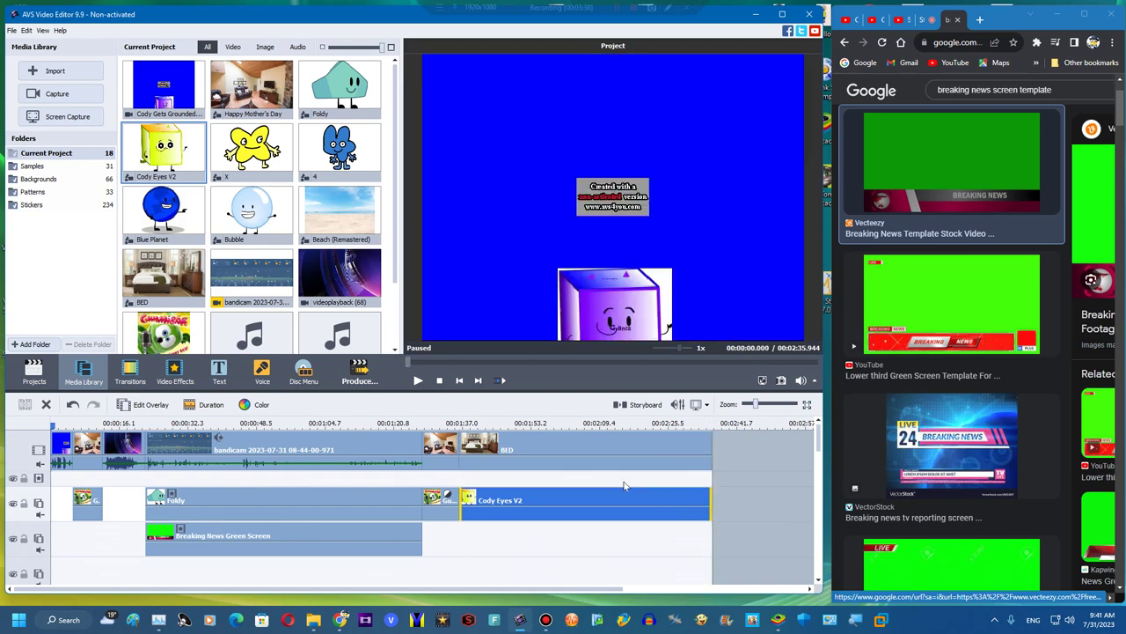
Recolour the Cody Eyes V2 overlay from yellow to purple with a negative Hue value in Color Correction
{"action": "left_click", "coordinate": [369, 437]}
{"action": "left_click", "coordinate": [478, 458]}
{"action": "left_click", "coordinate": [481, 477]}
{"action": "left_click", "coordinate": [483, 500]}
{"action": "left_click", "coordinate": [263, 405]}
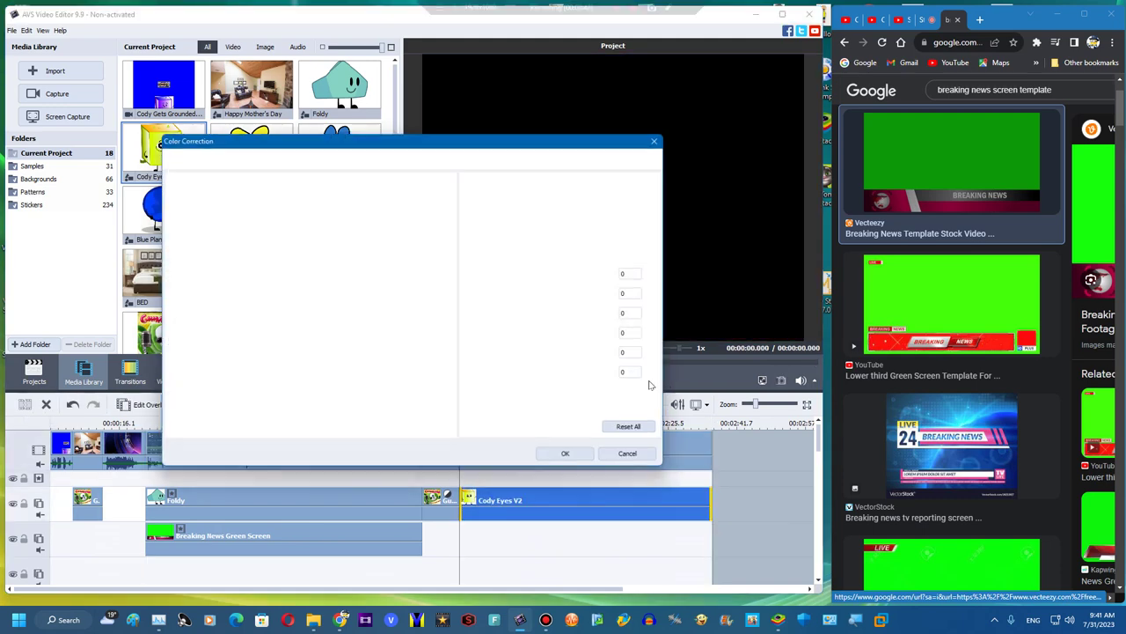
{"action": "double_click", "coordinate": [635, 378]}
{"action": "type", "text": "-"}
{"action": "type", "text": "-1"}
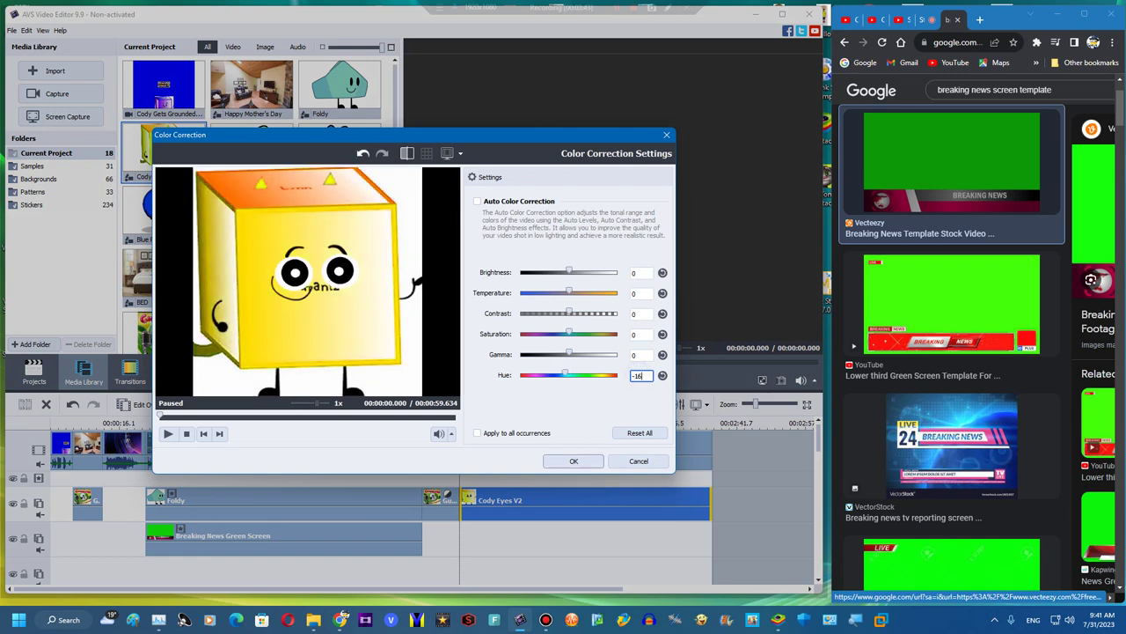
{"action": "left_click", "coordinate": [574, 462]}
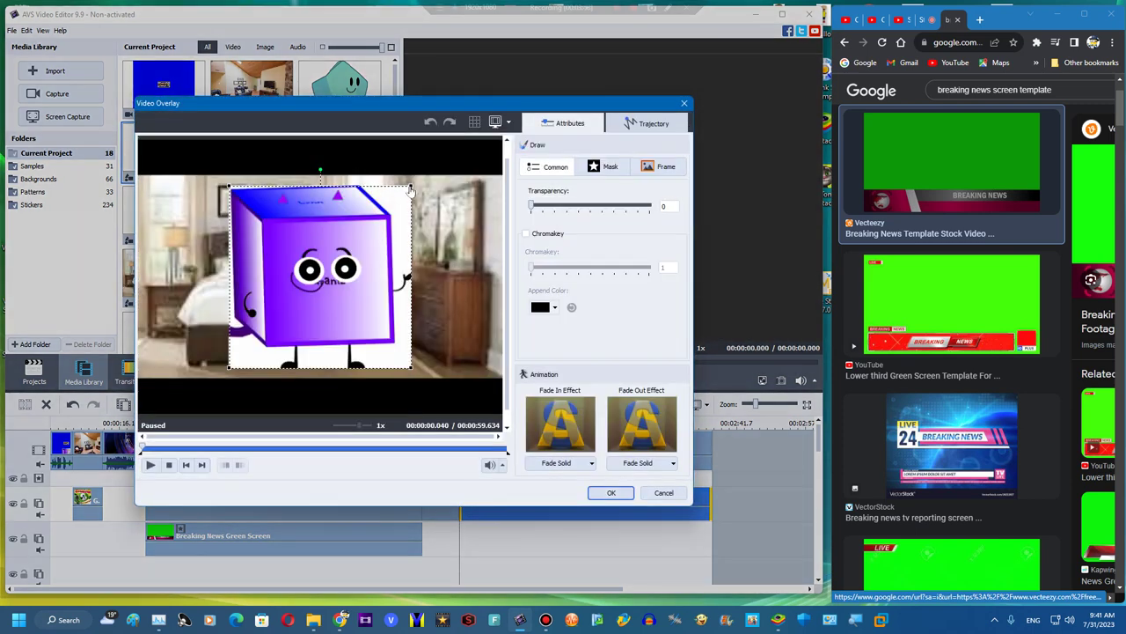
Shrink the Cody Eyes V2 overlay to a small cube, rotate it onto its side and place it lying on the bed
{"action": "left_click_drag", "start_coordinate": [410, 189], "coordinate": [346, 251]}
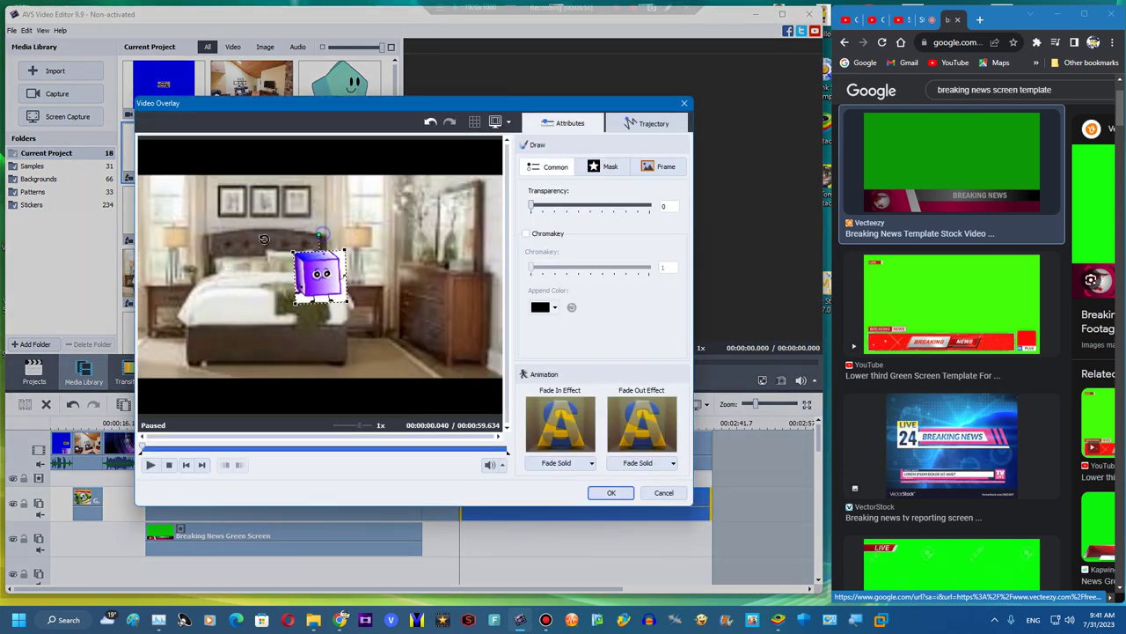
{"action": "left_click_drag", "start_coordinate": [264, 238], "coordinate": [248, 269]}
{"action": "left_click_drag", "start_coordinate": [326, 279], "coordinate": [248, 273]}
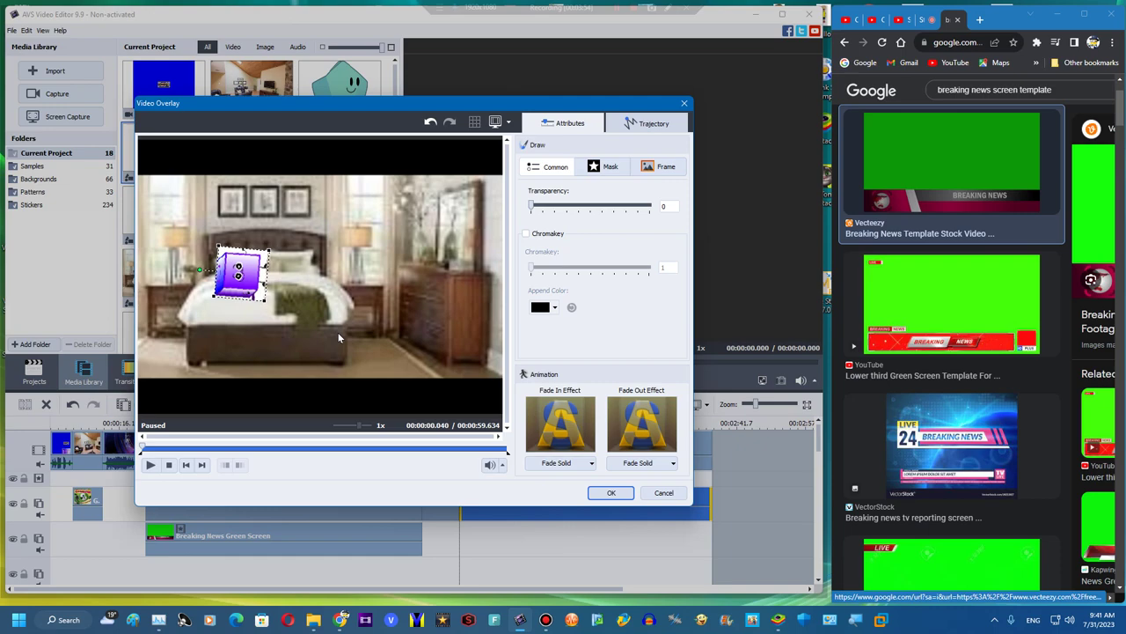
{"action": "left_click", "coordinate": [611, 493]}
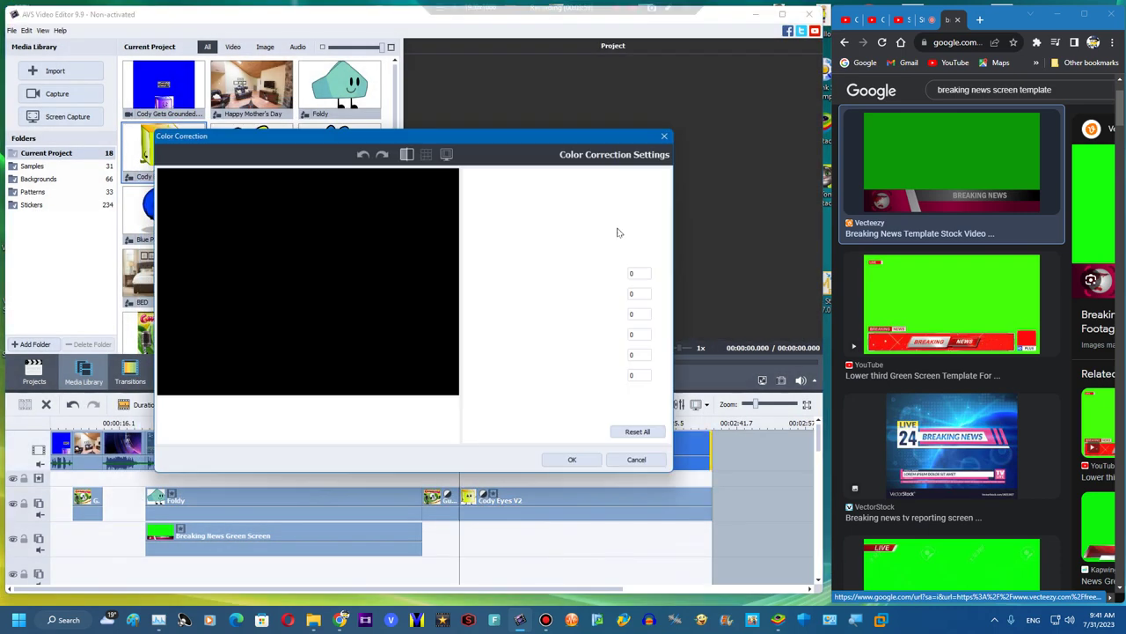
Set the BED picture's brightness to 60 in Color Correction and add a Color Exchange video effect along its full length
{"action": "left_click", "coordinate": [633, 275]}
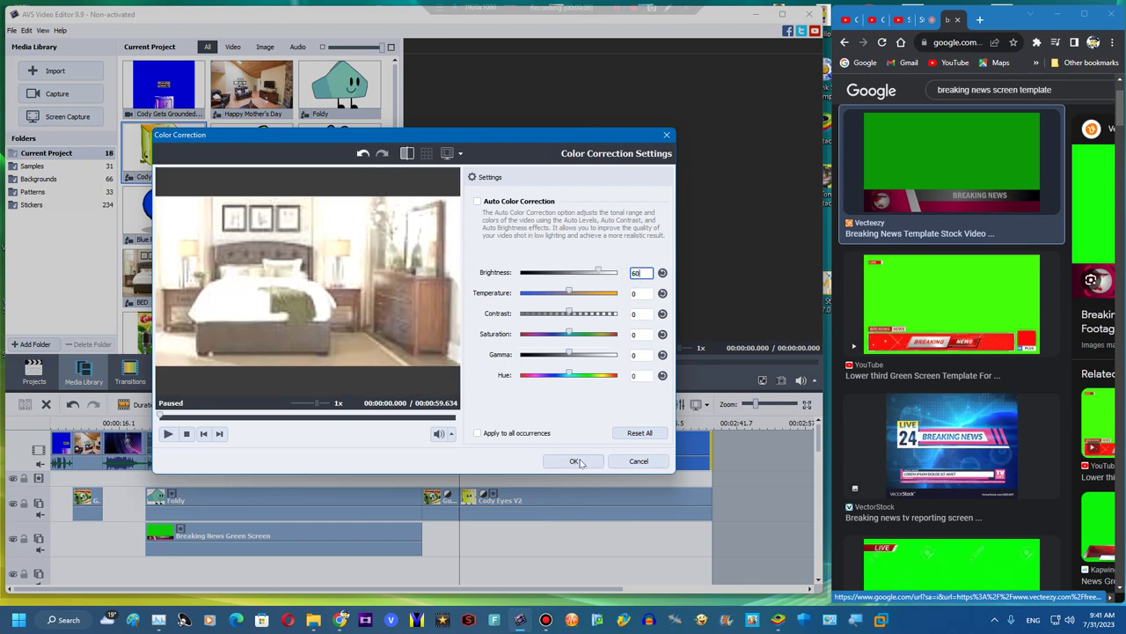
{"action": "left_click", "coordinate": [574, 460]}
{"action": "left_click", "coordinate": [175, 374]}
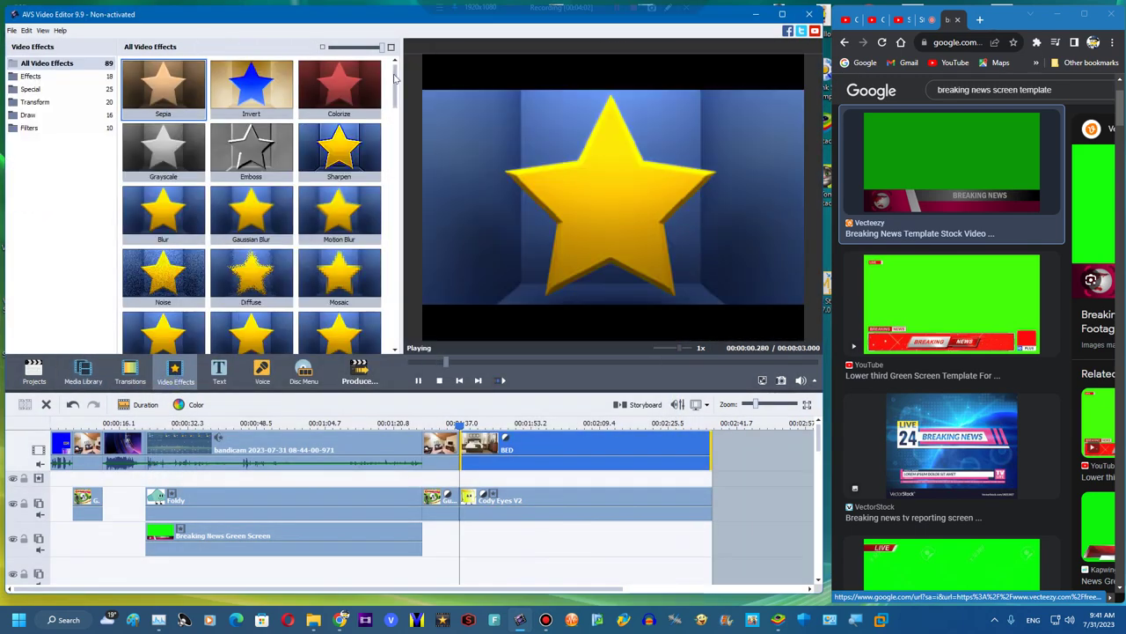
{"action": "scroll", "coordinate": [276, 164], "scroll_direction": "down", "scroll_amount": 8}
{"action": "left_click_drag", "start_coordinate": [251, 97], "coordinate": [514, 482]}
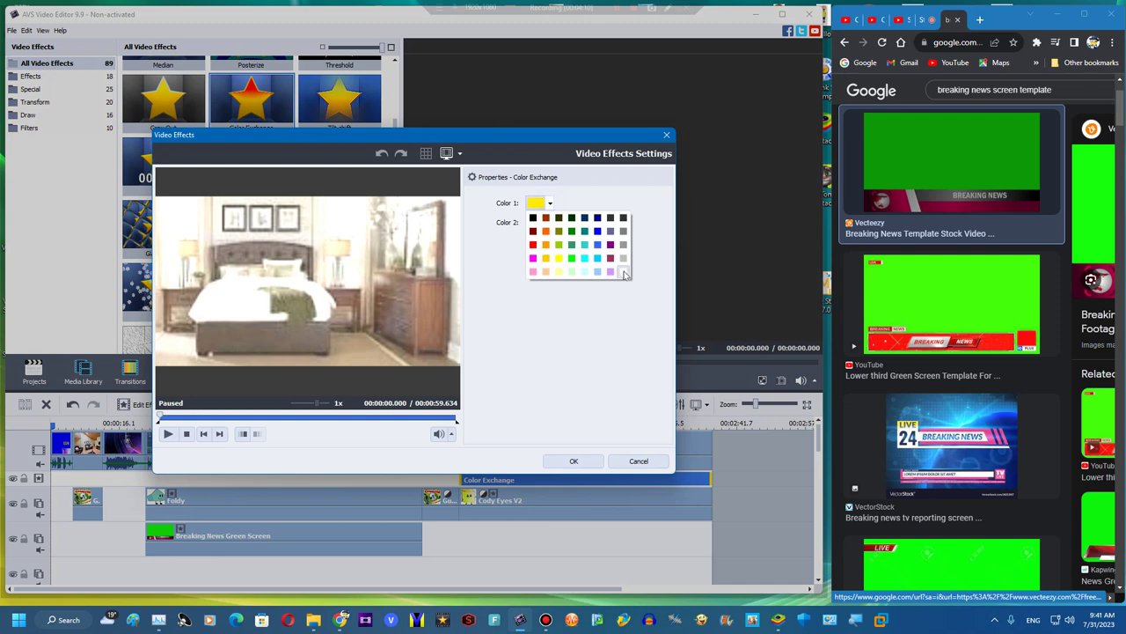
Set the Color Exchange effect to replace white with mid gray
{"action": "left_click", "coordinate": [555, 233]}
{"action": "left_click", "coordinate": [553, 223]}
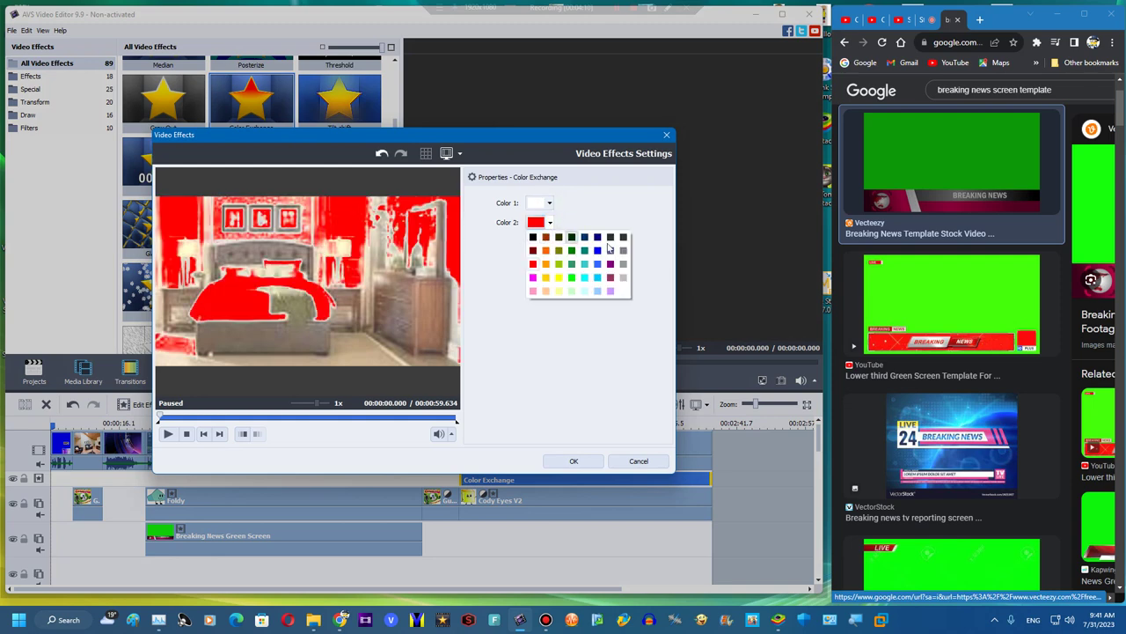
{"action": "left_click", "coordinate": [623, 238]}
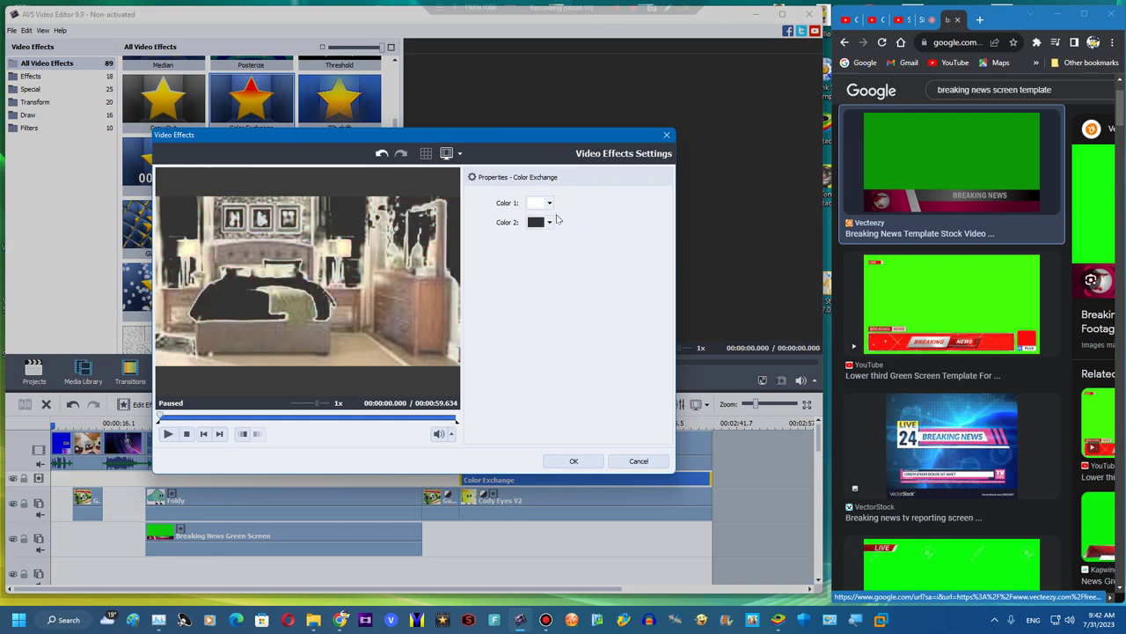
{"action": "left_click", "coordinate": [551, 222]}
{"action": "left_click", "coordinate": [623, 263]}
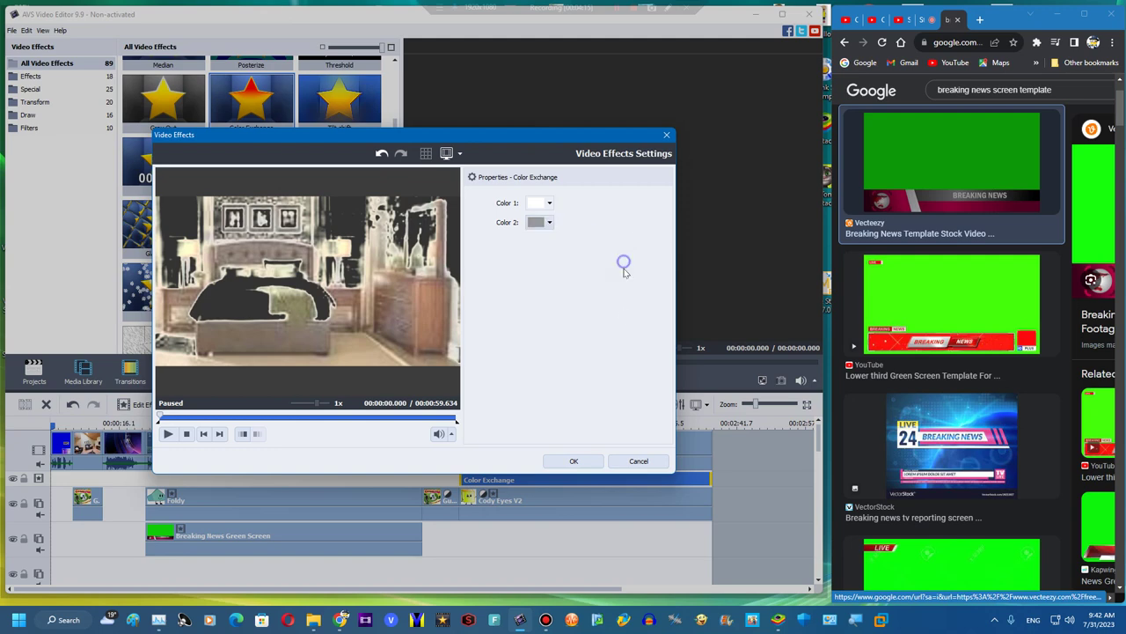
{"action": "left_click", "coordinate": [572, 461]}
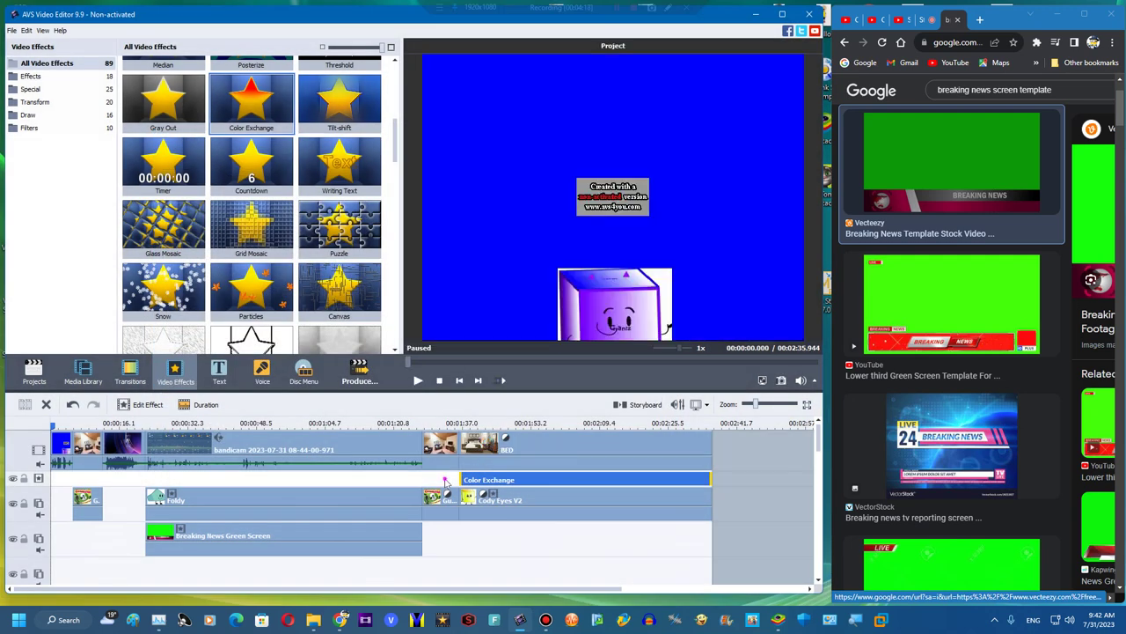
Duplicate the Color Exchange effect and place the copy on a second effects line directly beneath the original, along the BED picture
{"action": "right_click", "coordinate": [461, 481]}
{"action": "left_click", "coordinate": [476, 531]}
{"action": "right_click", "coordinate": [461, 495]}
{"action": "right_click", "coordinate": [490, 480]}
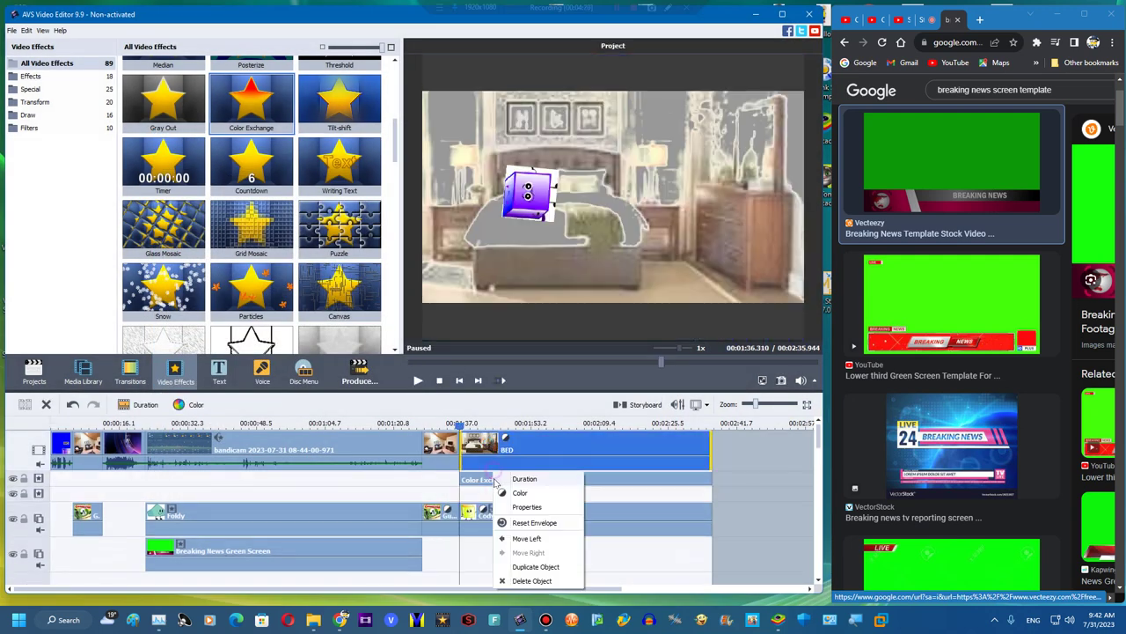
{"action": "left_click", "coordinate": [528, 546]}
{"action": "left_click_drag", "start_coordinate": [720, 479], "coordinate": [464, 494]}
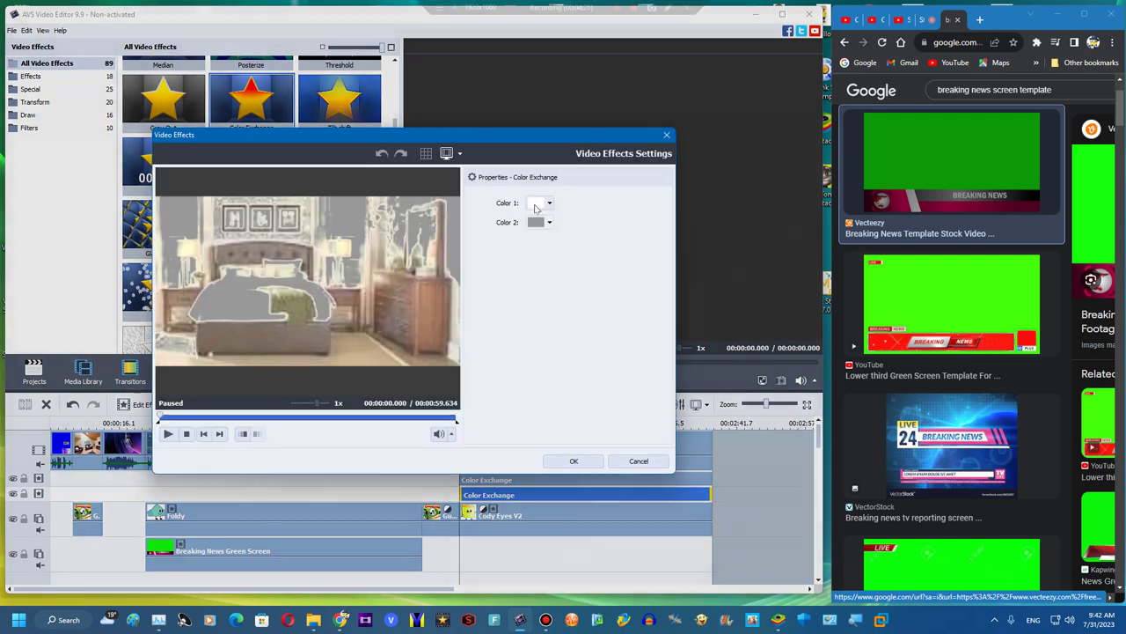
Set the duplicated Color Exchange effect to replace the dark gray sampled from the frame's border bars with black
{"action": "left_click", "coordinate": [535, 200]}
{"action": "left_click", "coordinate": [536, 202]}
{"action": "left_click", "coordinate": [566, 211]}
{"action": "left_click", "coordinate": [538, 202]}
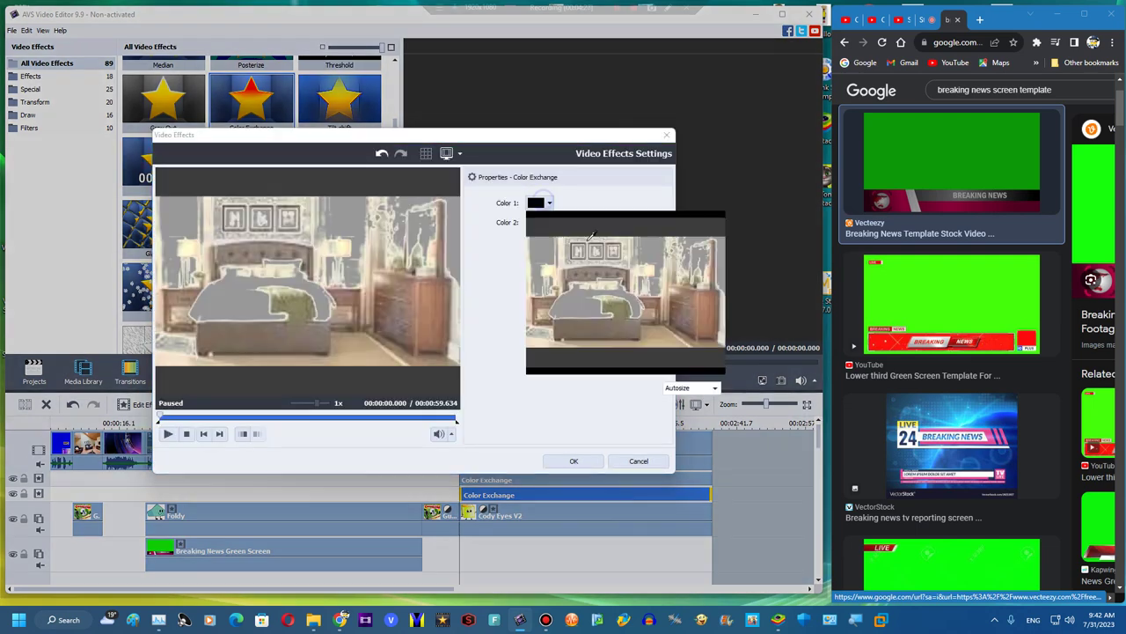
{"action": "left_click", "coordinate": [576, 223]}
{"action": "left_click", "coordinate": [550, 223]}
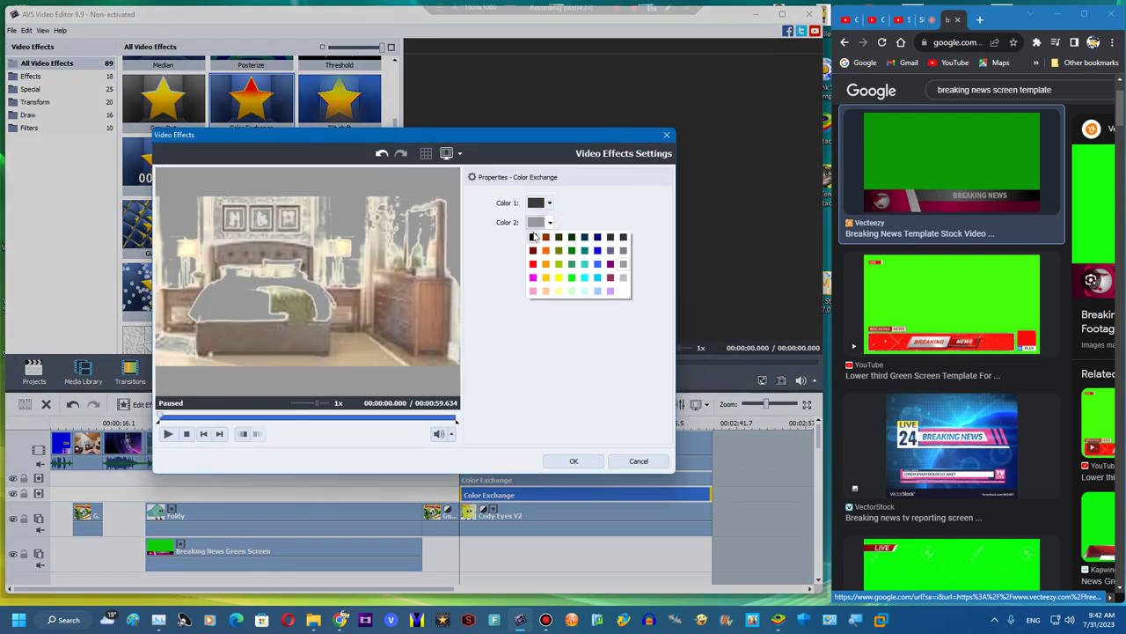
{"action": "left_click", "coordinate": [533, 235]}
{"action": "left_click", "coordinate": [573, 461]}
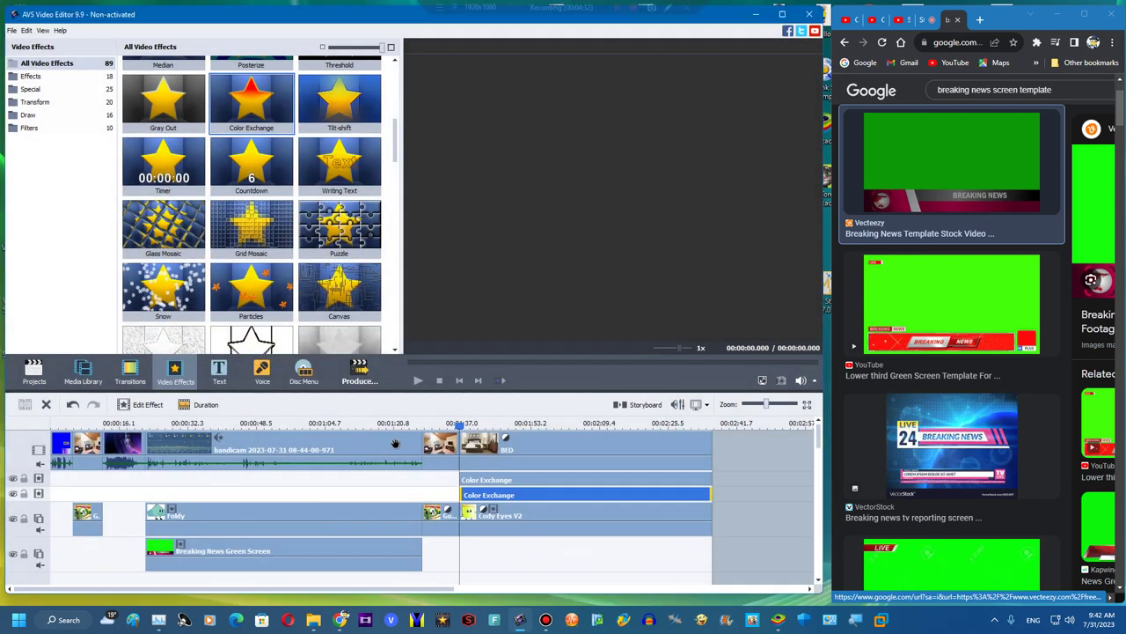
Add the Tropic text preset to the text line, spanning the BED picture
{"action": "left_click", "coordinate": [262, 371]}
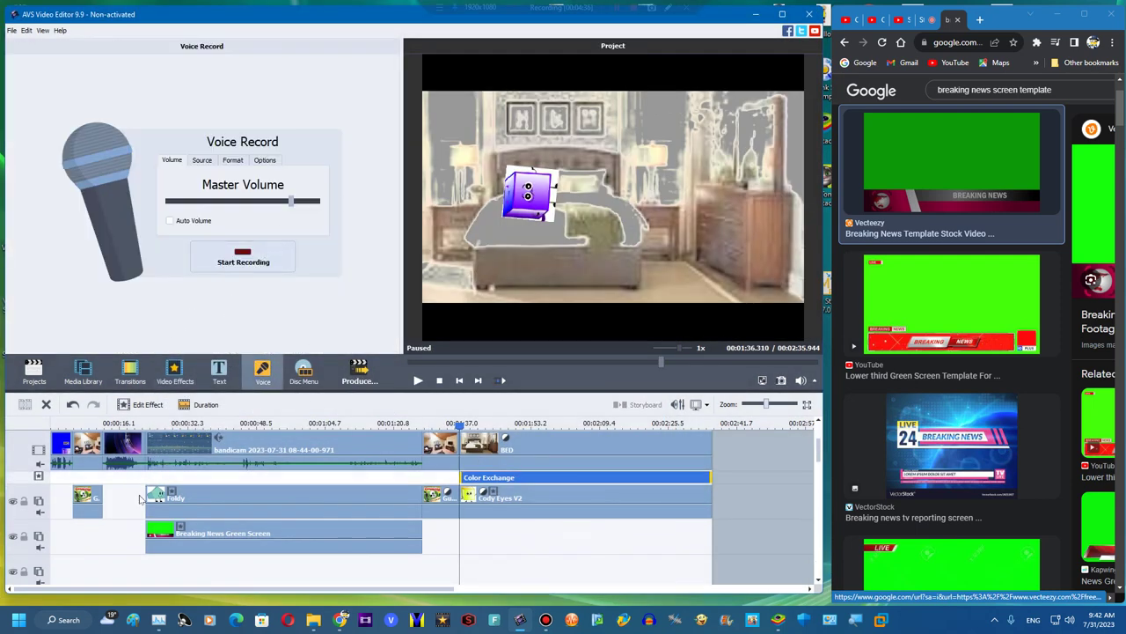
{"action": "scroll", "coordinate": [163, 476], "scroll_direction": "down", "scroll_amount": 3}
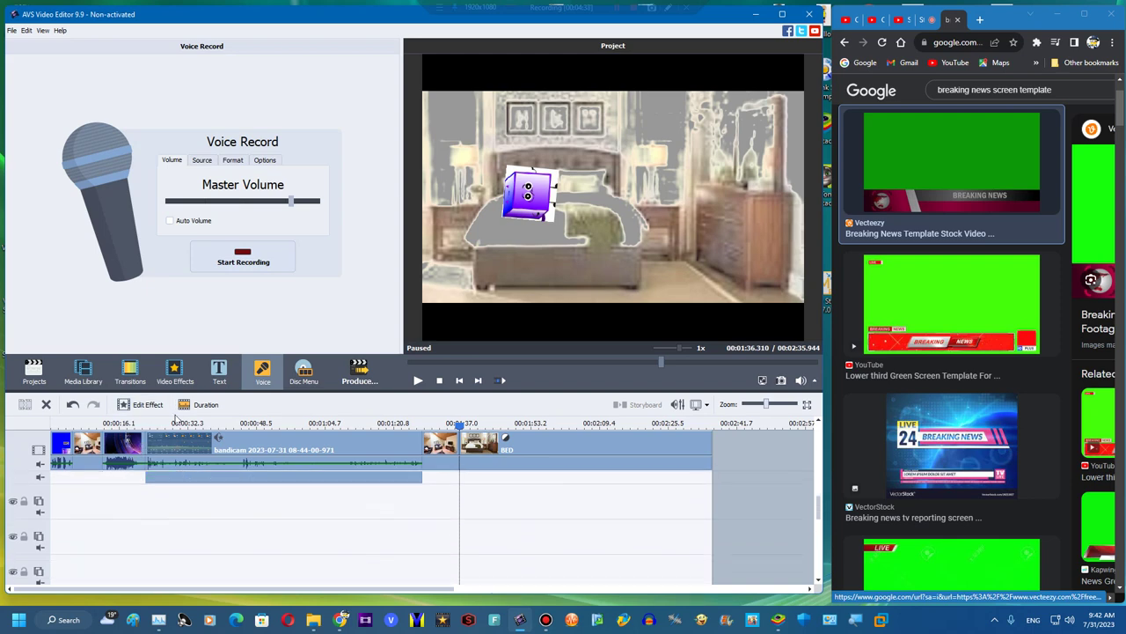
{"action": "scroll", "coordinate": [176, 483], "scroll_direction": "down", "scroll_amount": 3}
{"action": "left_click", "coordinate": [218, 374]}
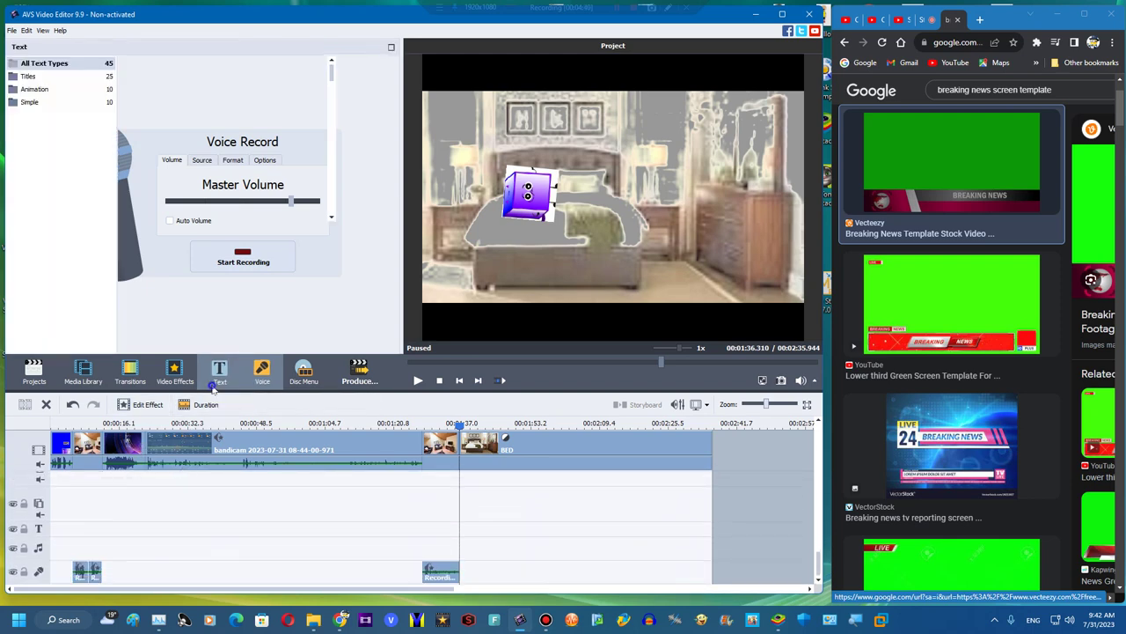
{"action": "left_click_drag", "start_coordinate": [256, 155], "coordinate": [722, 537]}
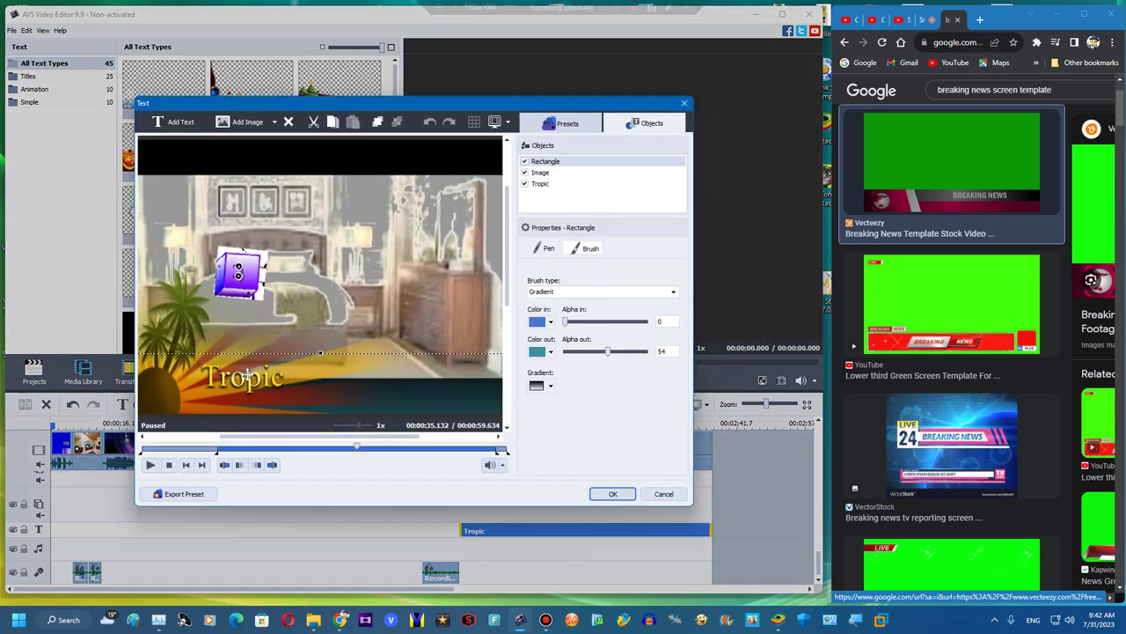
Replace the wording of the Tropic title with "The next morning..."
{"action": "left_click", "coordinate": [246, 374]}
{"action": "left_click", "coordinate": [358, 388]}
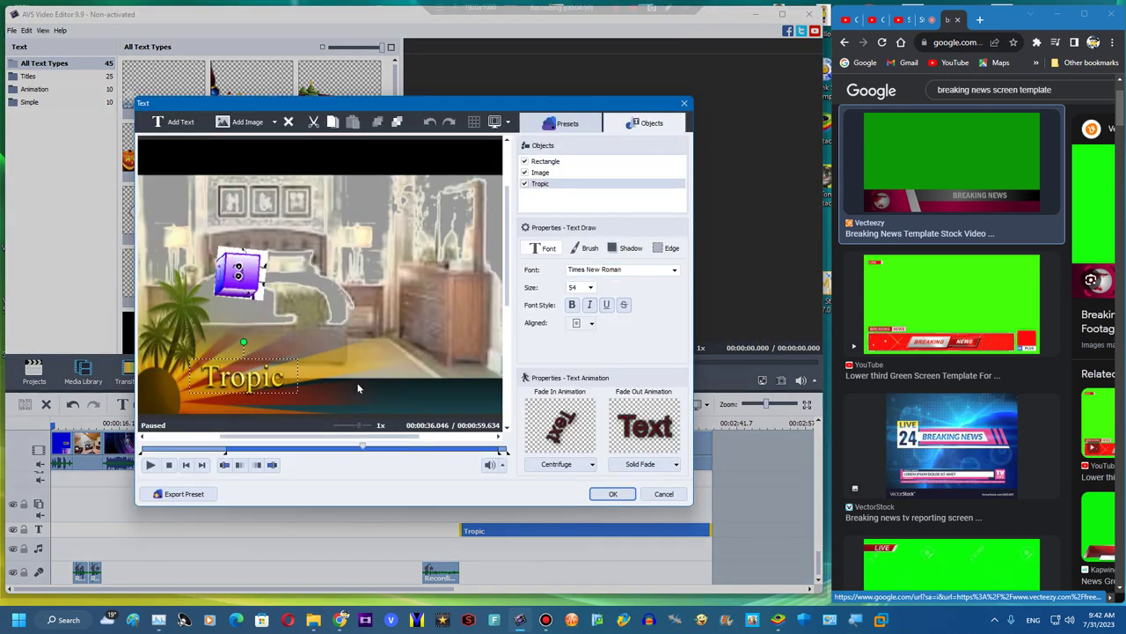
{"action": "left_click", "coordinate": [284, 378]}
{"action": "double_click", "coordinate": [289, 378]}
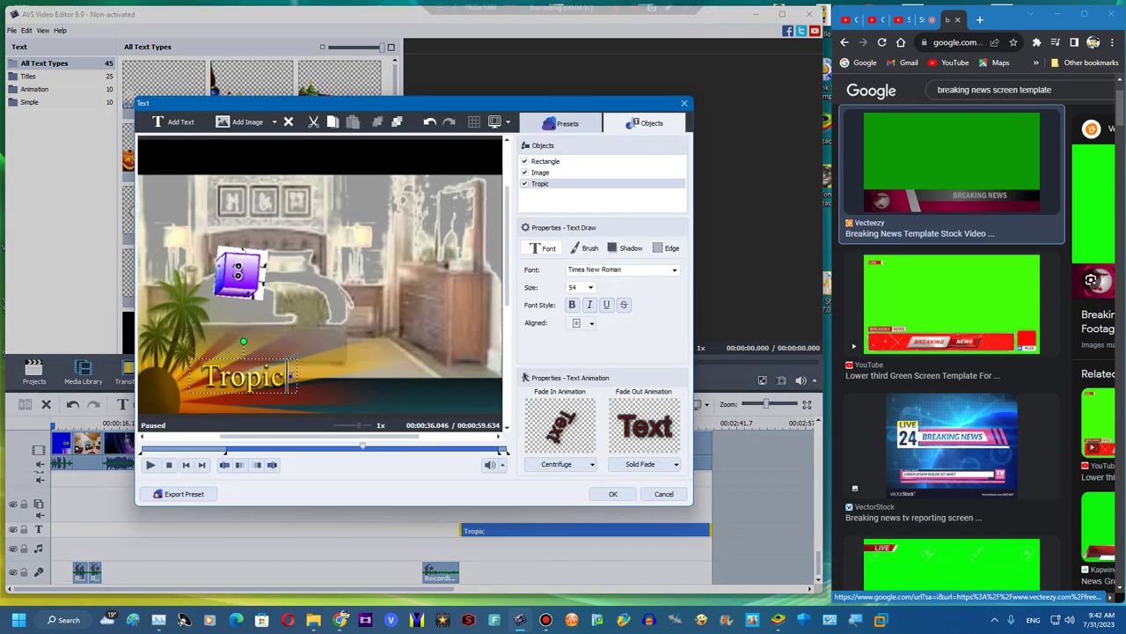
{"action": "key", "text": "BackSpace"}
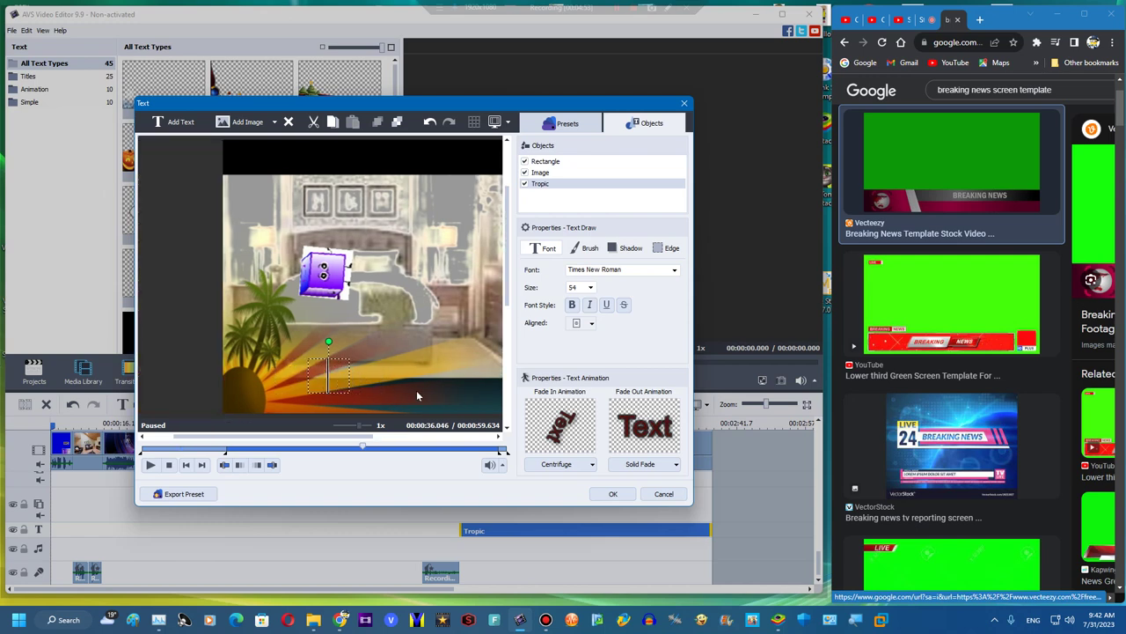
{"action": "type", "text": "The next m"}
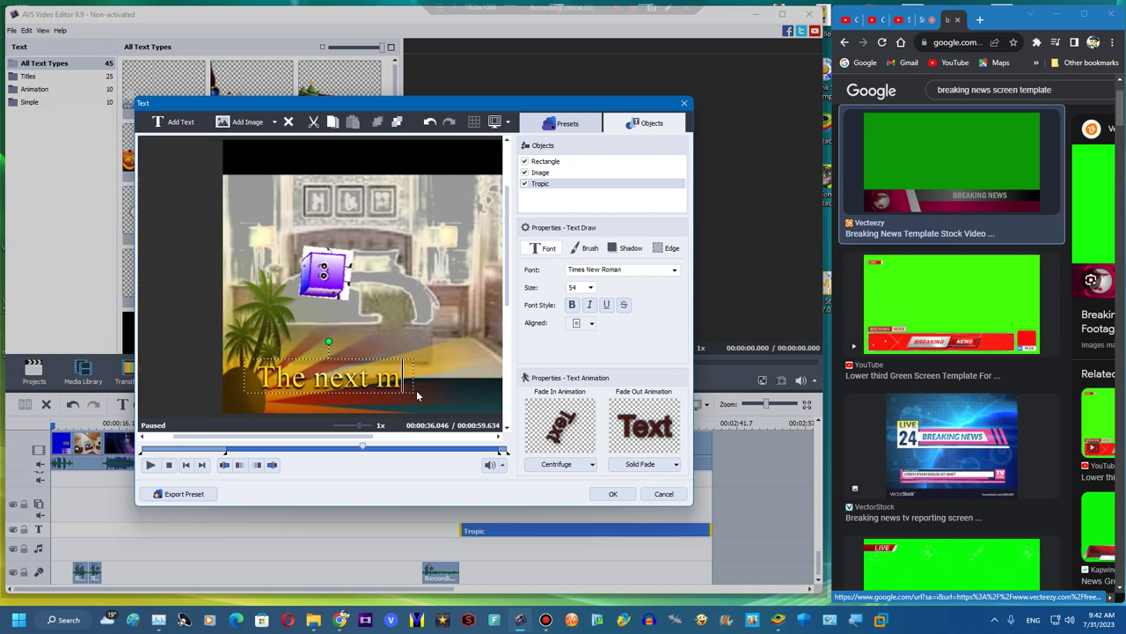
{"action": "type", "text": "orning..."}
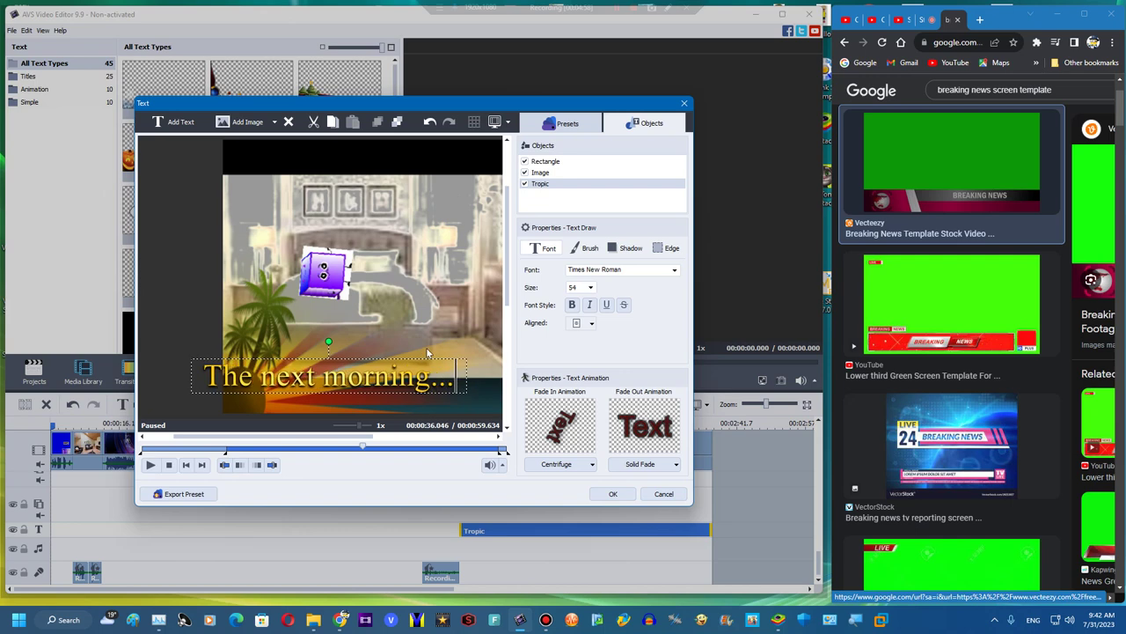
Capitalize the second and third words of the title so it reads "The Next Morning..."
{"action": "left_click", "coordinate": [327, 355]}
{"action": "left_click", "coordinate": [299, 380]}
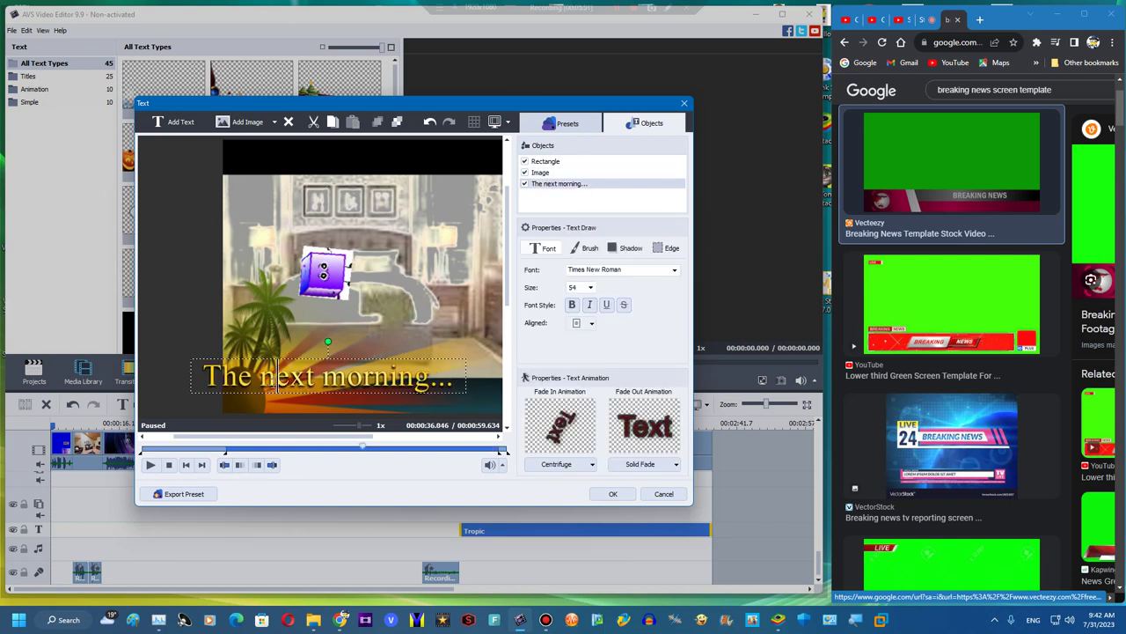
{"action": "key", "text": "Delete"}
{"action": "type", "text": "n"}
{"action": "key", "text": "BackSpace"}
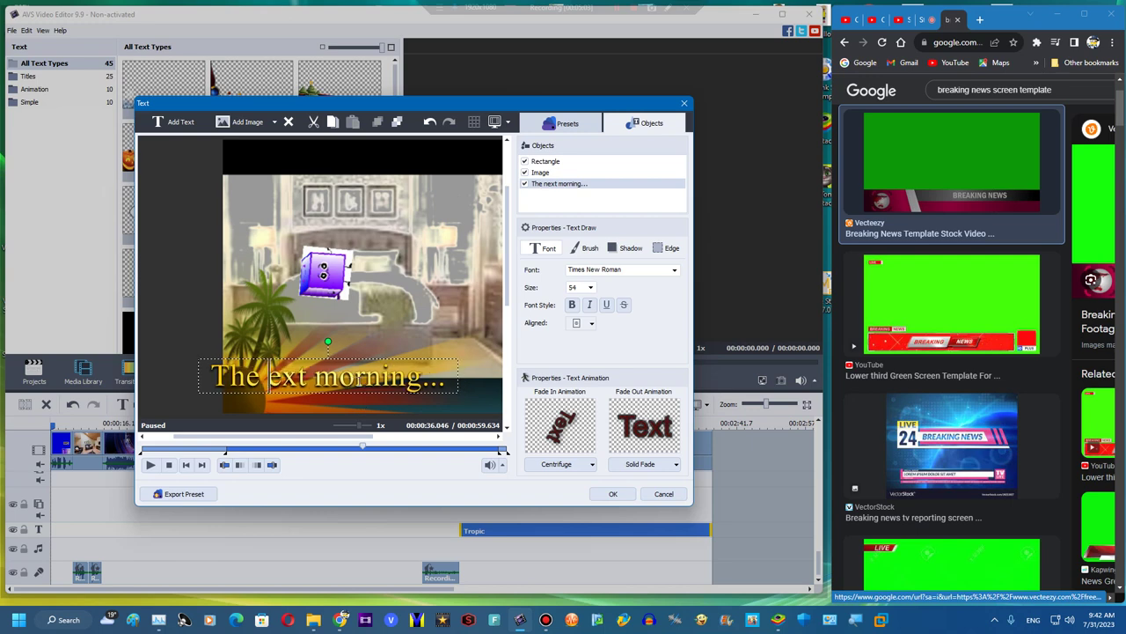
{"action": "type", "text": "N"}
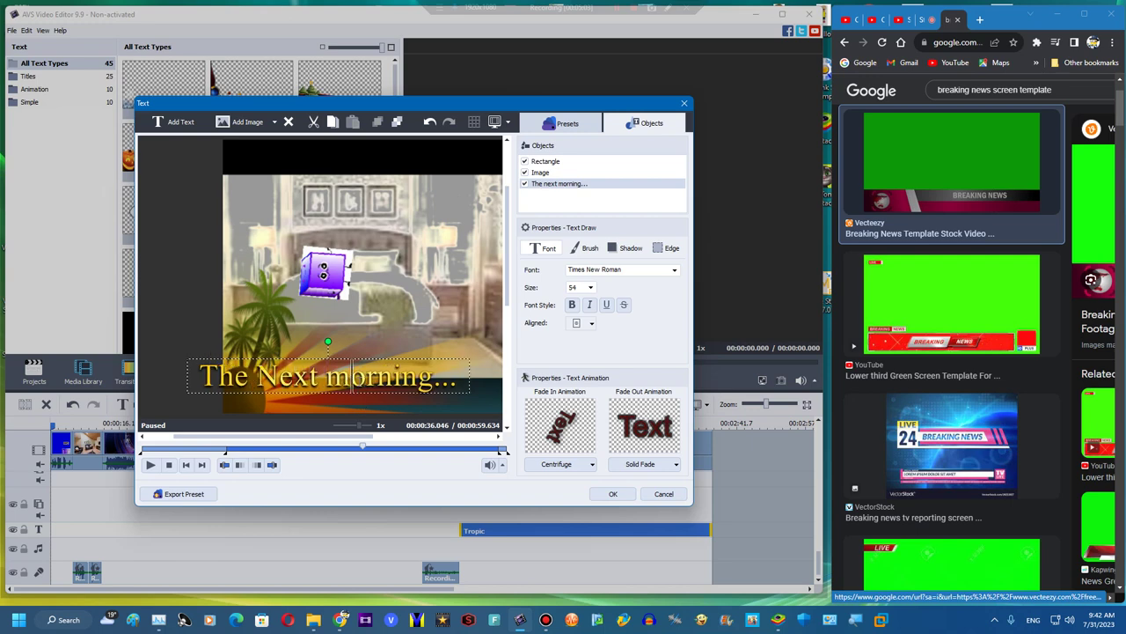
{"action": "key", "text": "BackSpace"}
{"action": "type", "text": "M"}
Move the title wording down to the lower edge of the banner and set the text clip's duration to 3 seconds
{"action": "left_click", "coordinate": [145, 319]}
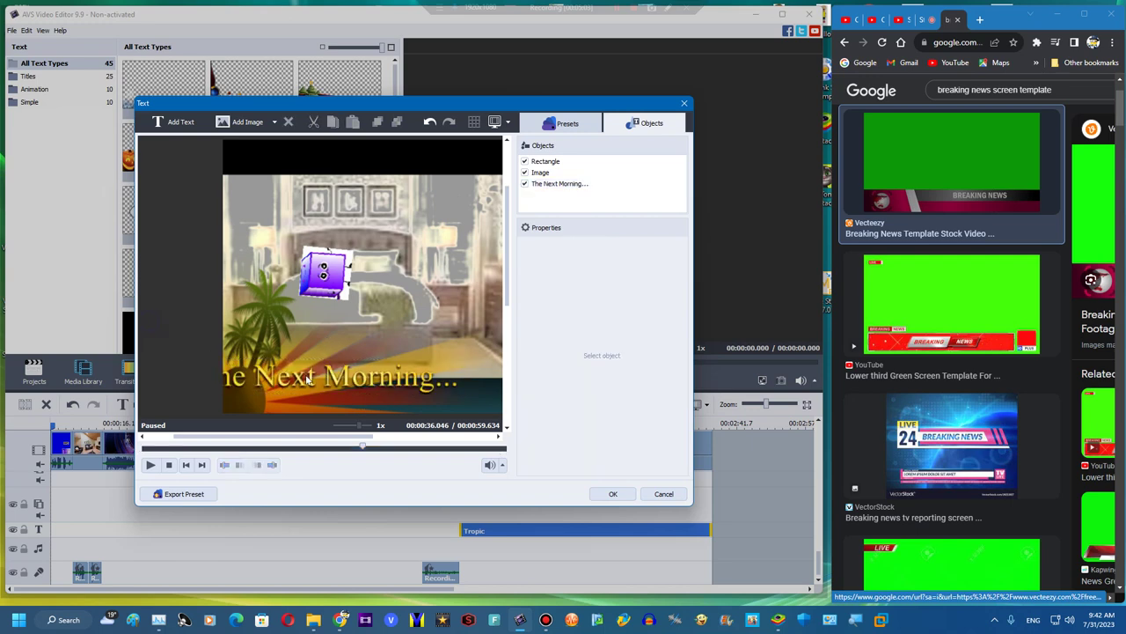
{"action": "left_click_drag", "start_coordinate": [313, 380], "coordinate": [340, 400]}
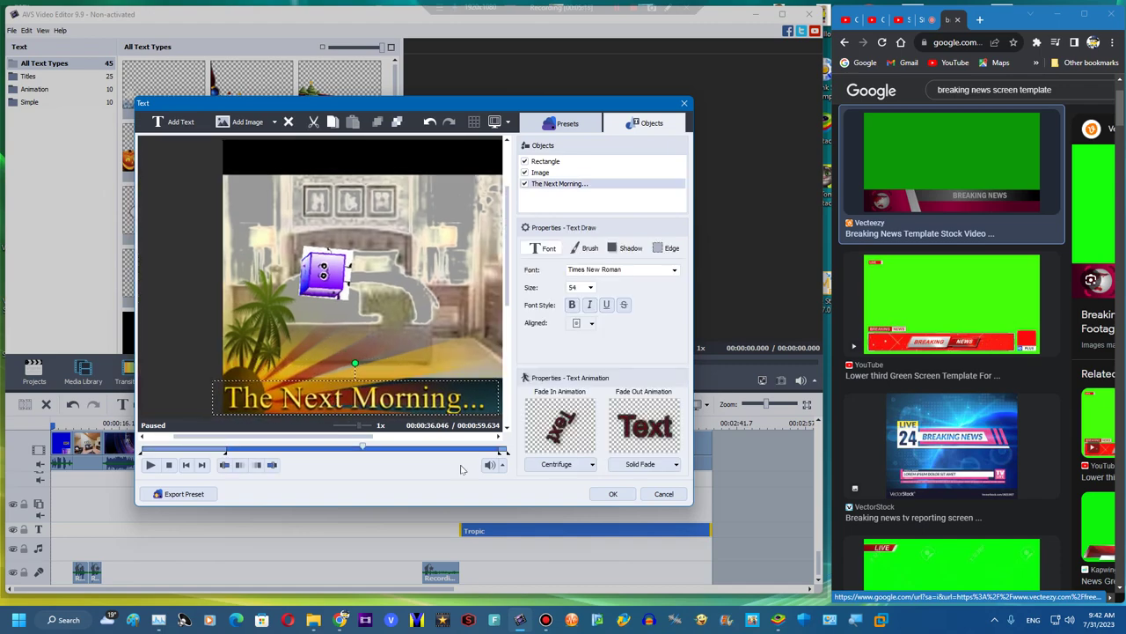
{"action": "left_click", "coordinate": [607, 493]}
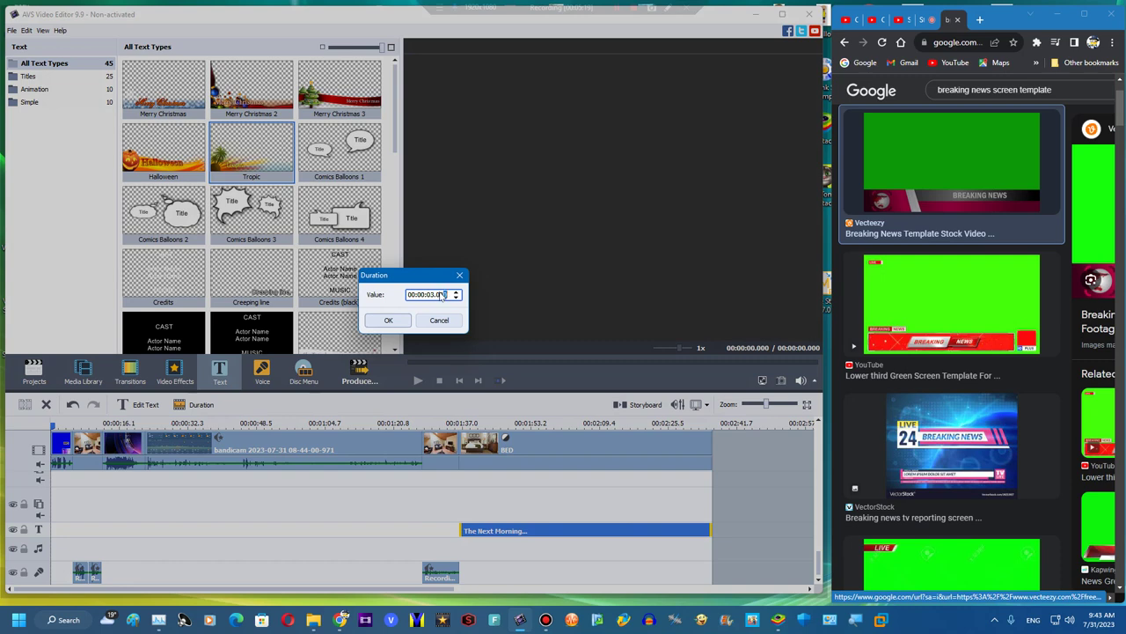
{"action": "key", "text": "Return"}
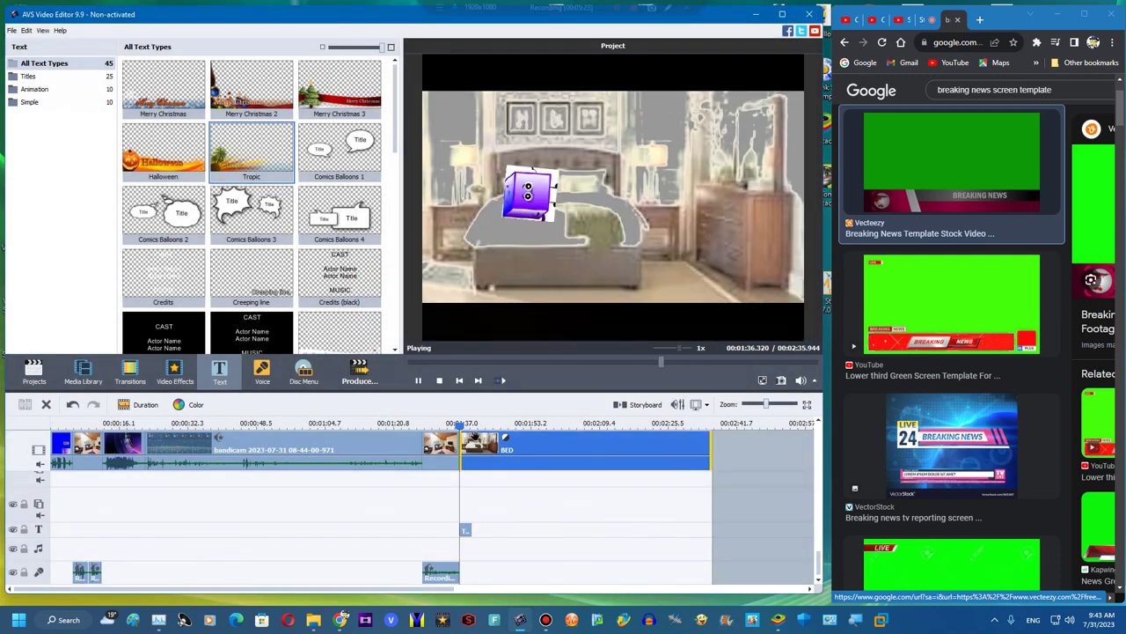
Play back the start of the BED scene to check the title, and leave the playhead at about 1:39, just past it
{"action": "left_click", "coordinate": [82, 372]}
{"action": "left_click", "coordinate": [480, 445]}
{"action": "left_click", "coordinate": [441, 444]}
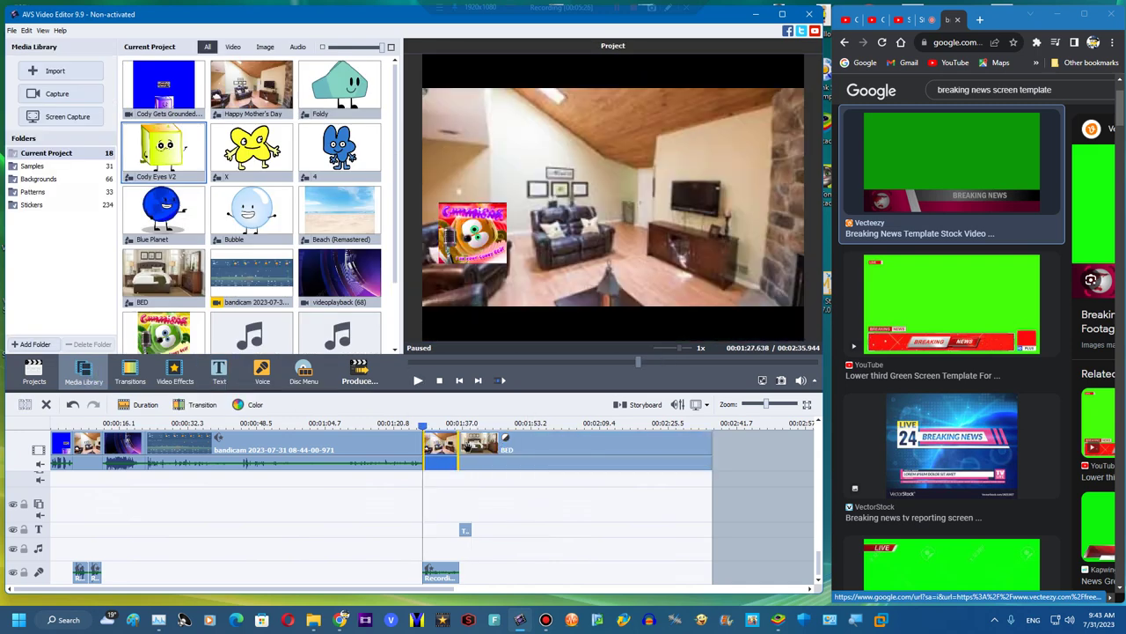
{"action": "left_click", "coordinate": [481, 445]}
{"action": "key", "text": "space"}
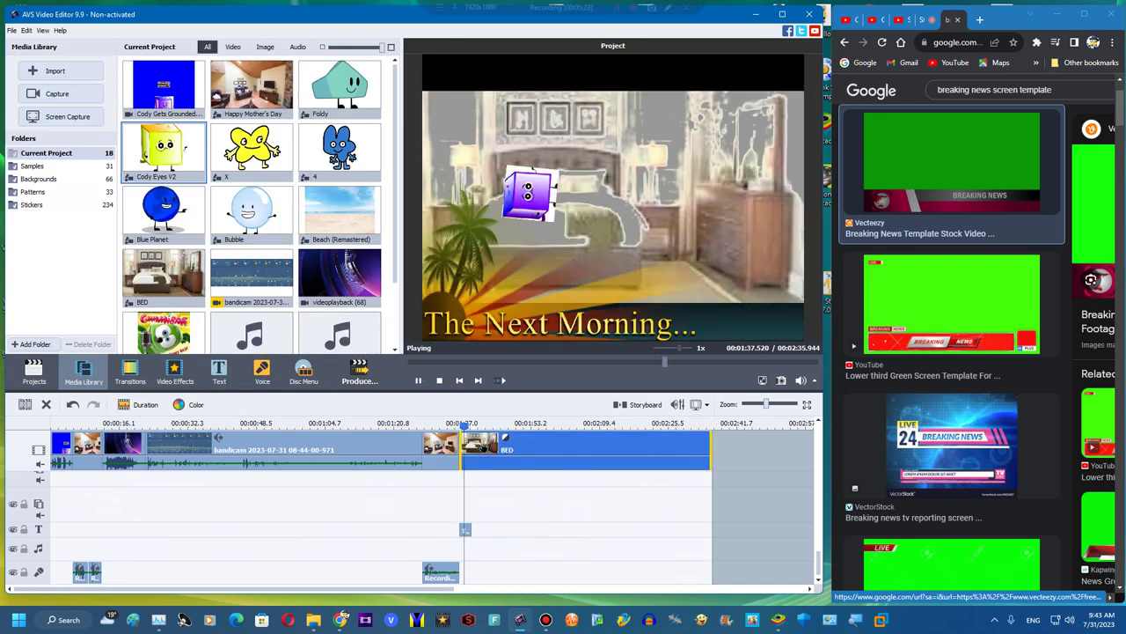
{"action": "key", "text": "space"}
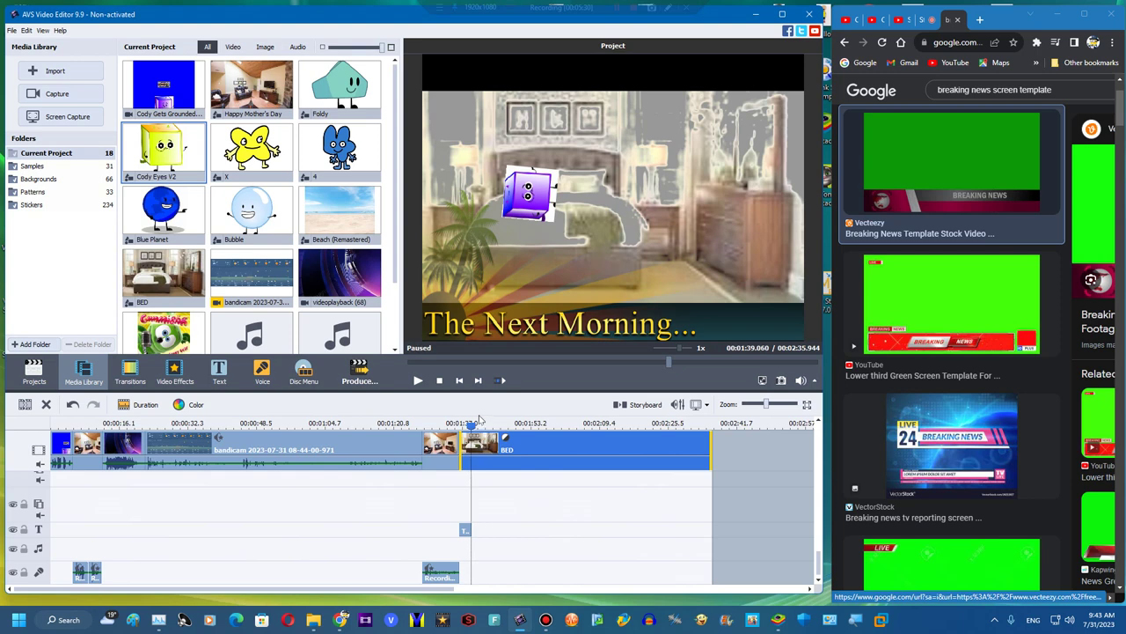
{"action": "left_click_drag", "start_coordinate": [474, 429], "coordinate": [476, 428]}
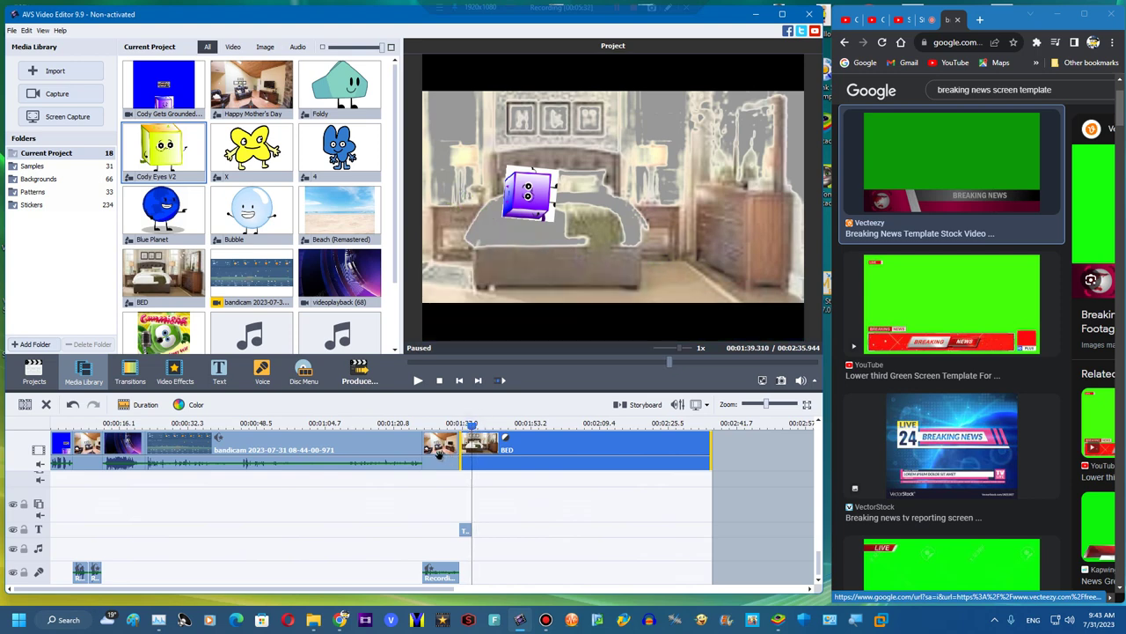
Record a voice clip of about 6.5 seconds from 1:39 in the BED scene and preview it in its audio effects settings
{"action": "scroll", "coordinate": [439, 454], "scroll_direction": "up", "scroll_amount": 5}
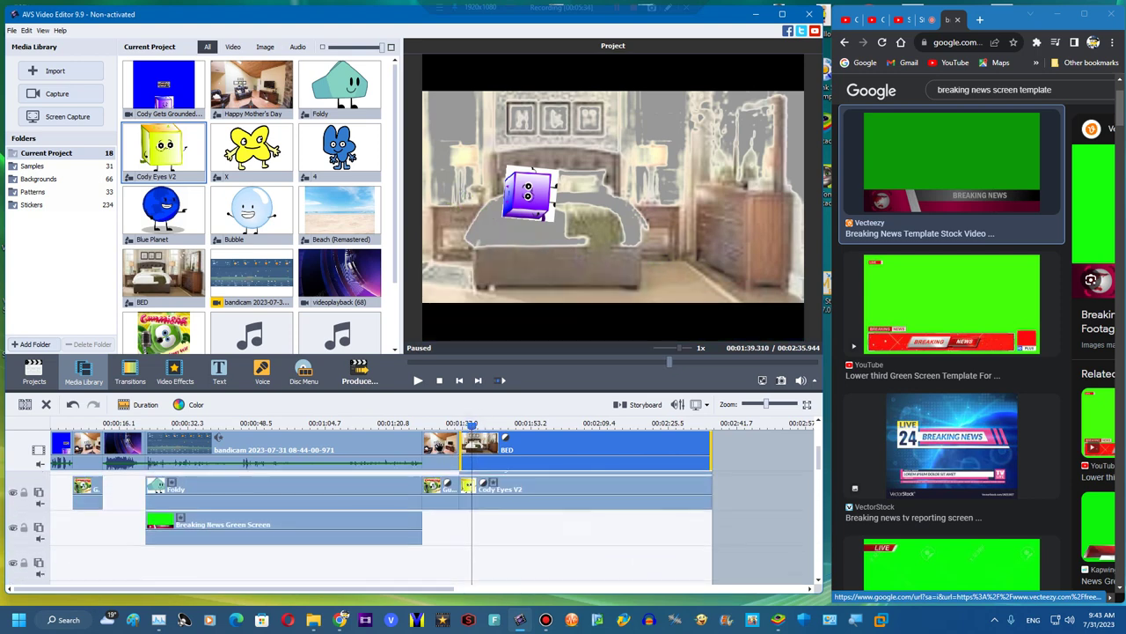
{"action": "scroll", "coordinate": [415, 504], "scroll_direction": "up", "scroll_amount": 1}
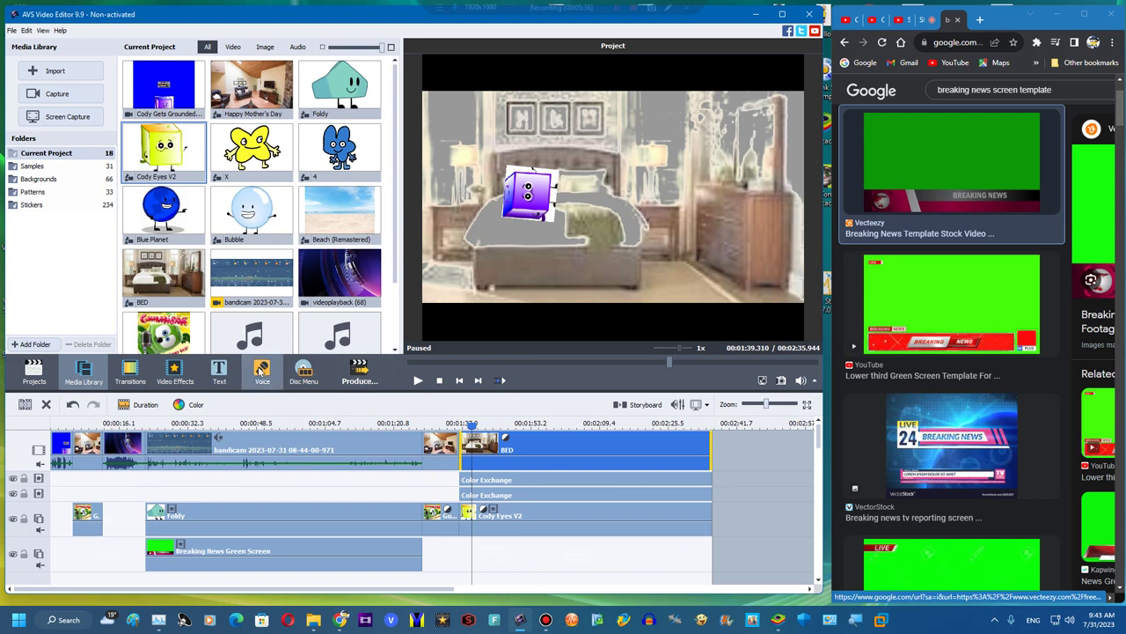
{"action": "left_click", "coordinate": [262, 365]}
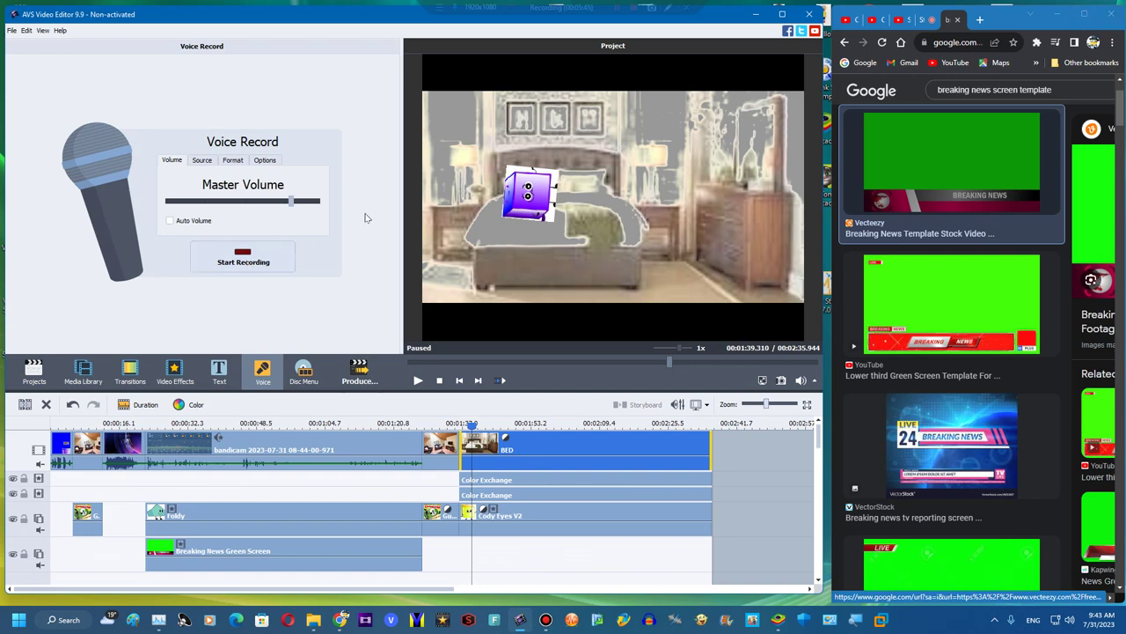
{"action": "left_click", "coordinate": [255, 261]}
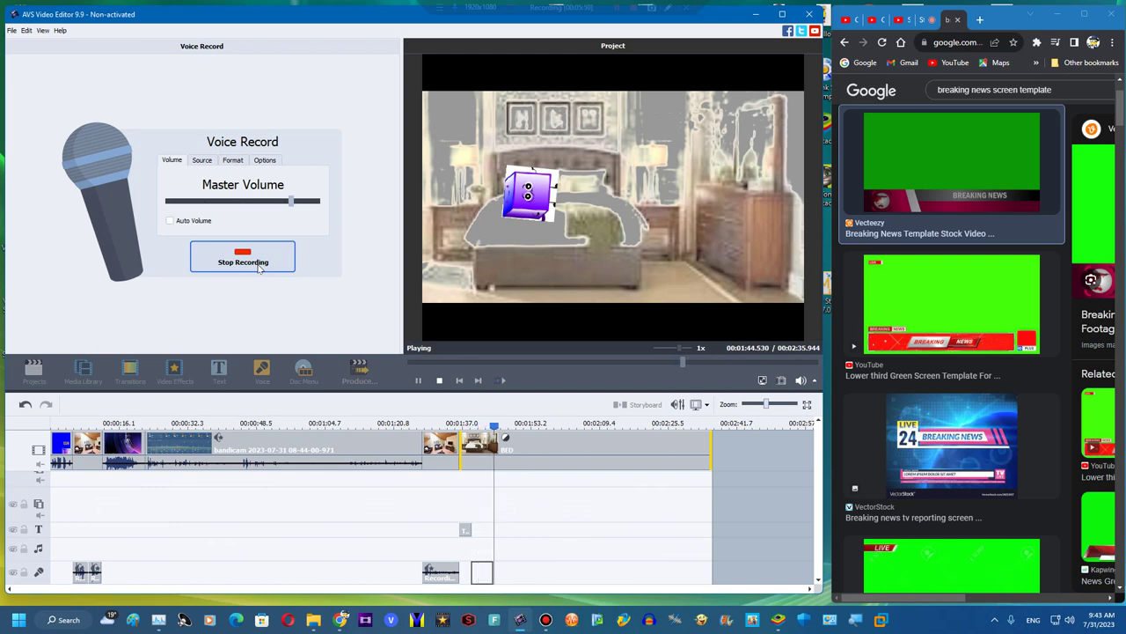
{"action": "left_click", "coordinate": [260, 263]}
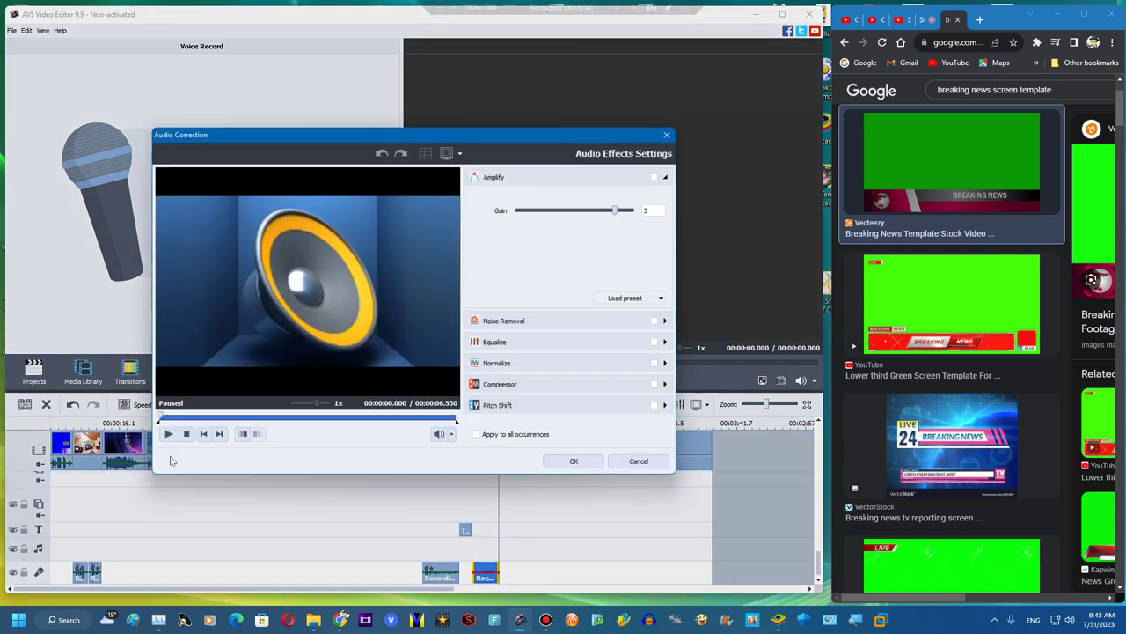
{"action": "left_click", "coordinate": [171, 433]}
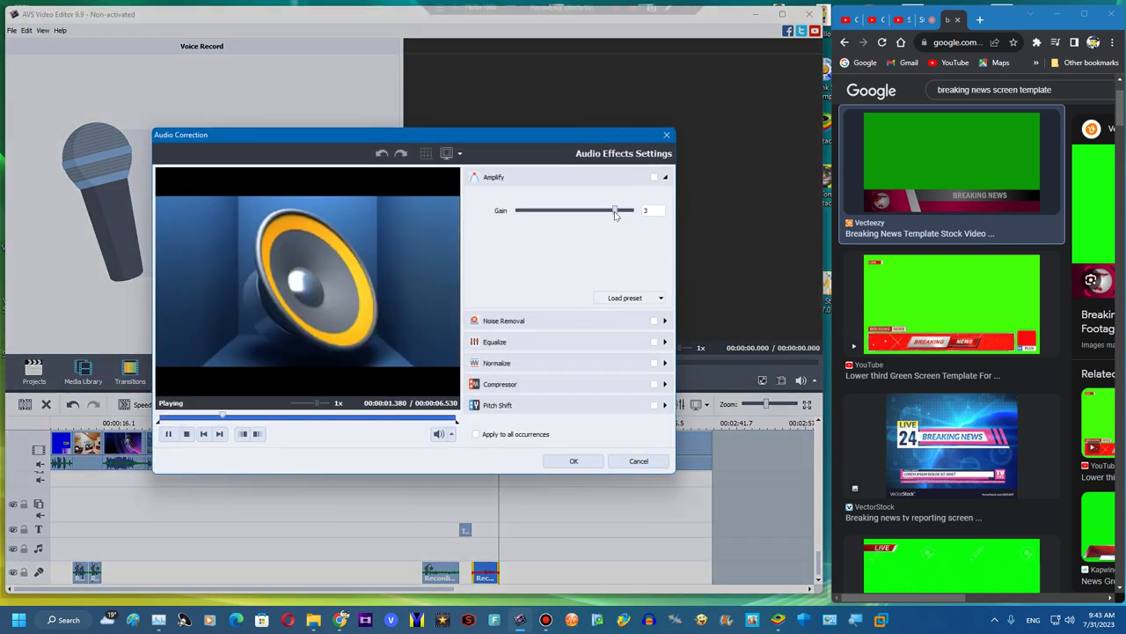
{"action": "left_click", "coordinate": [558, 467]}
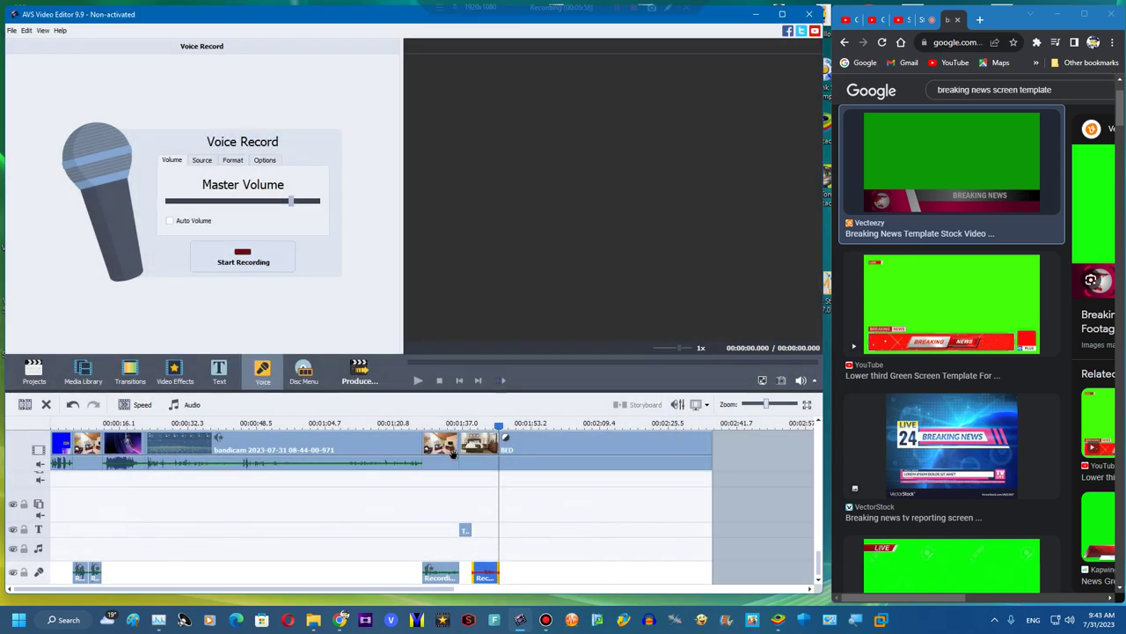
Record a voice clip of about 2 seconds at the start of the BED scene and apply Pitch Shift at rate 92
{"action": "left_click", "coordinate": [251, 261]}
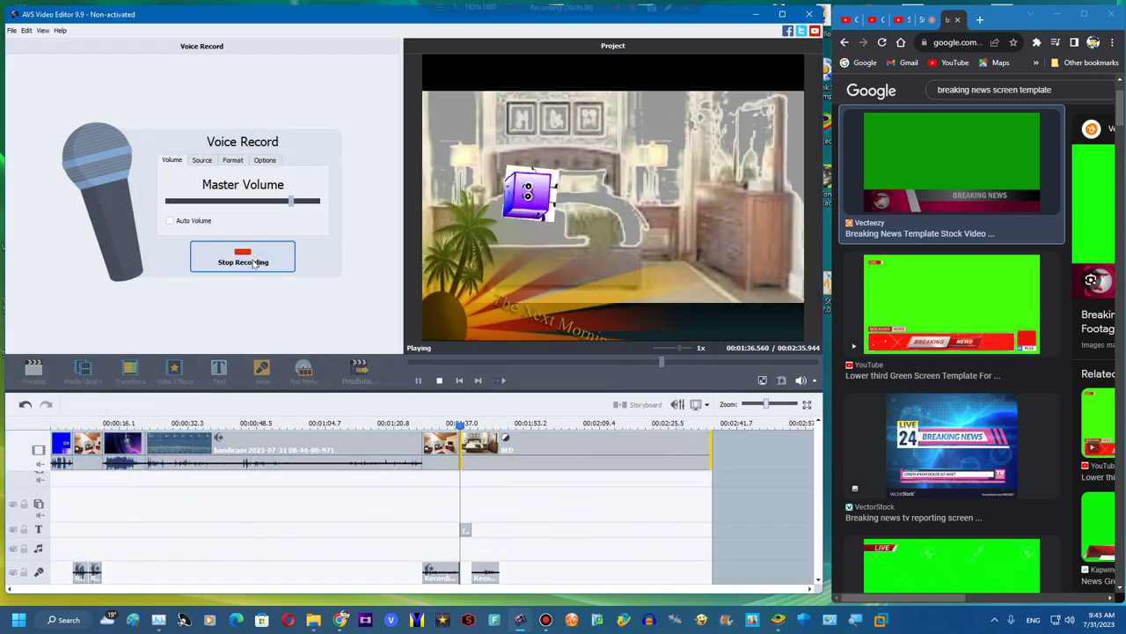
{"action": "left_click", "coordinate": [254, 263]}
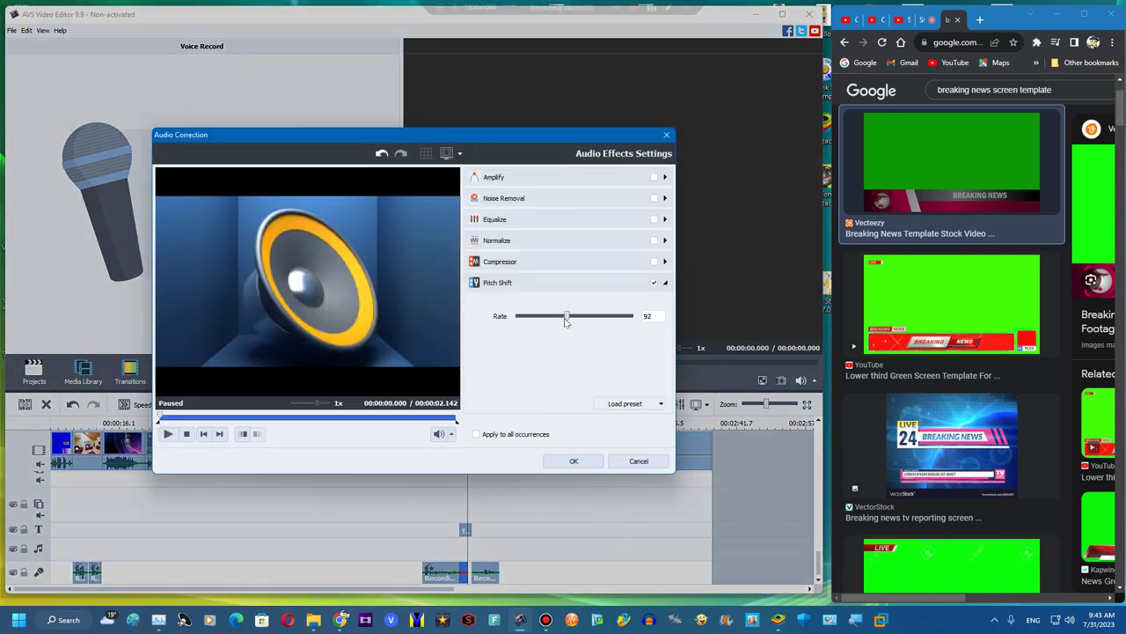
{"action": "left_click", "coordinate": [558, 458]}
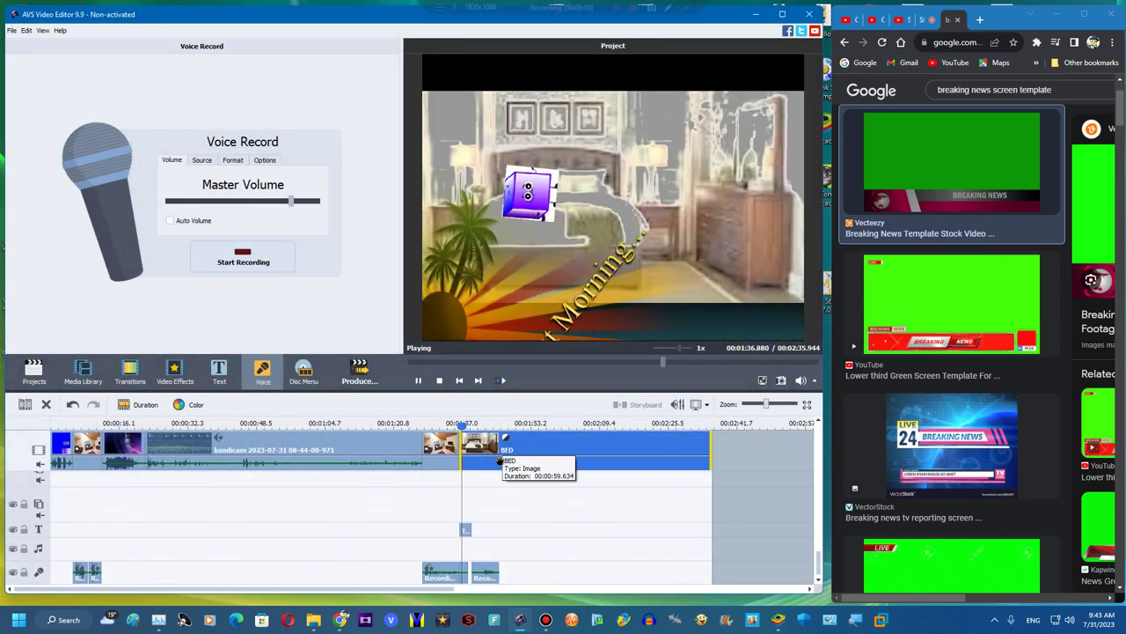
Split the Cody Eyes V2 overlay at about 1:45.8, where the longer BED-scene recording ends
{"action": "left_click", "coordinate": [489, 570]}
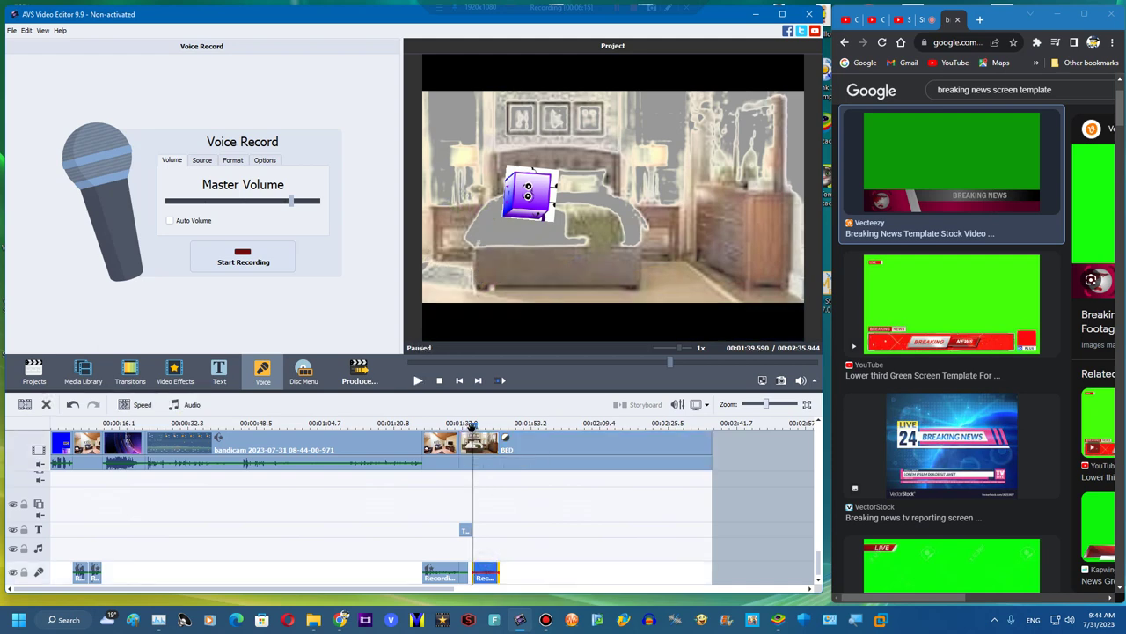
{"action": "left_click_drag", "start_coordinate": [470, 425], "coordinate": [499, 426]}
{"action": "scroll", "coordinate": [482, 451], "scroll_direction": "up", "scroll_amount": 5}
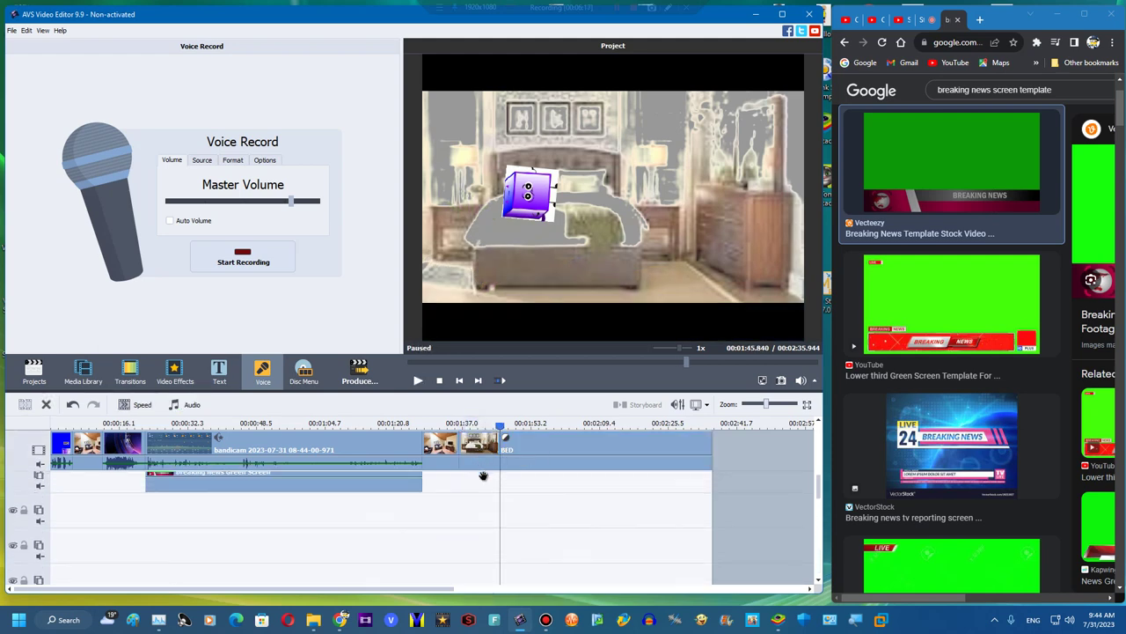
{"action": "left_click", "coordinate": [480, 493]}
{"action": "left_click", "coordinate": [25, 404]}
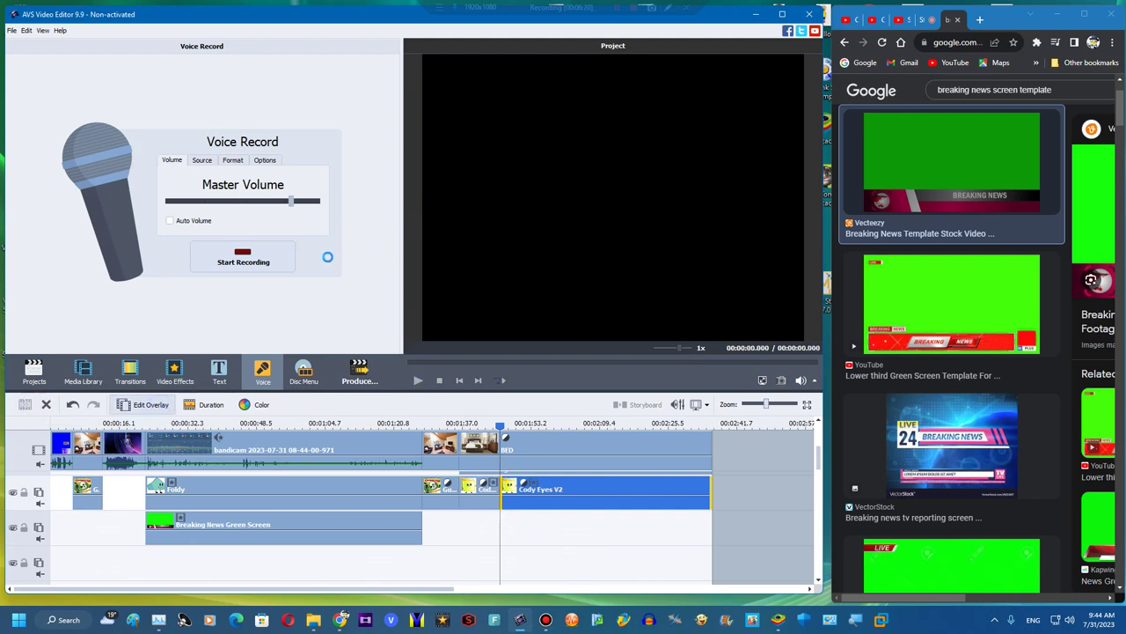
Switch to the StreamYard broadcast in the browser, enlarge its window and read the newest viewer comments
{"action": "left_click", "coordinate": [929, 19]}
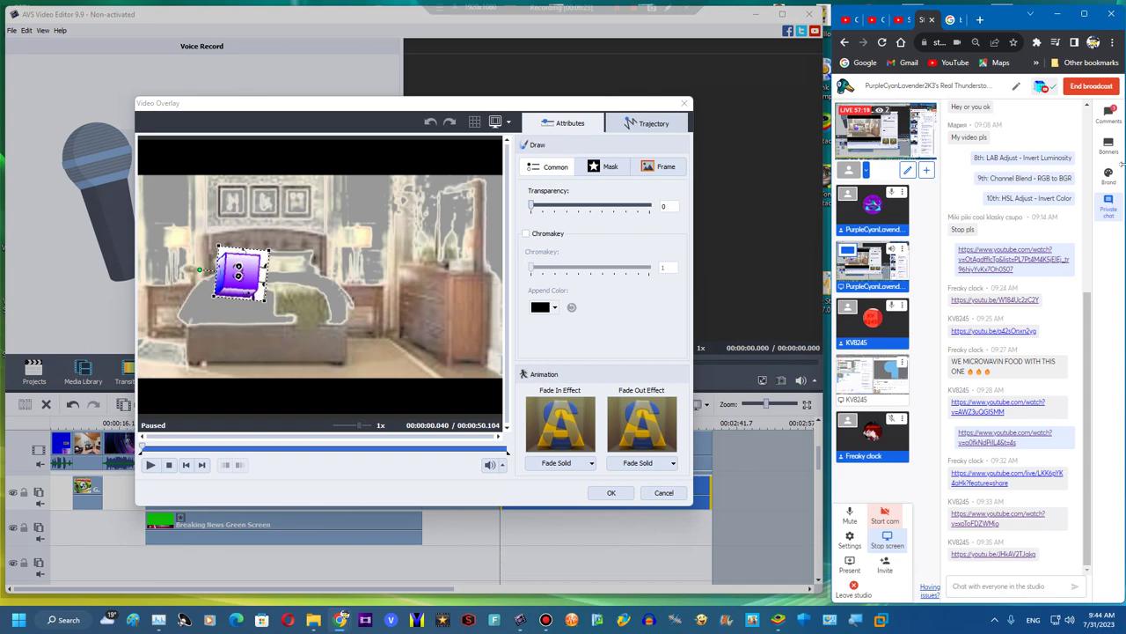
{"action": "left_click", "coordinate": [1084, 13]}
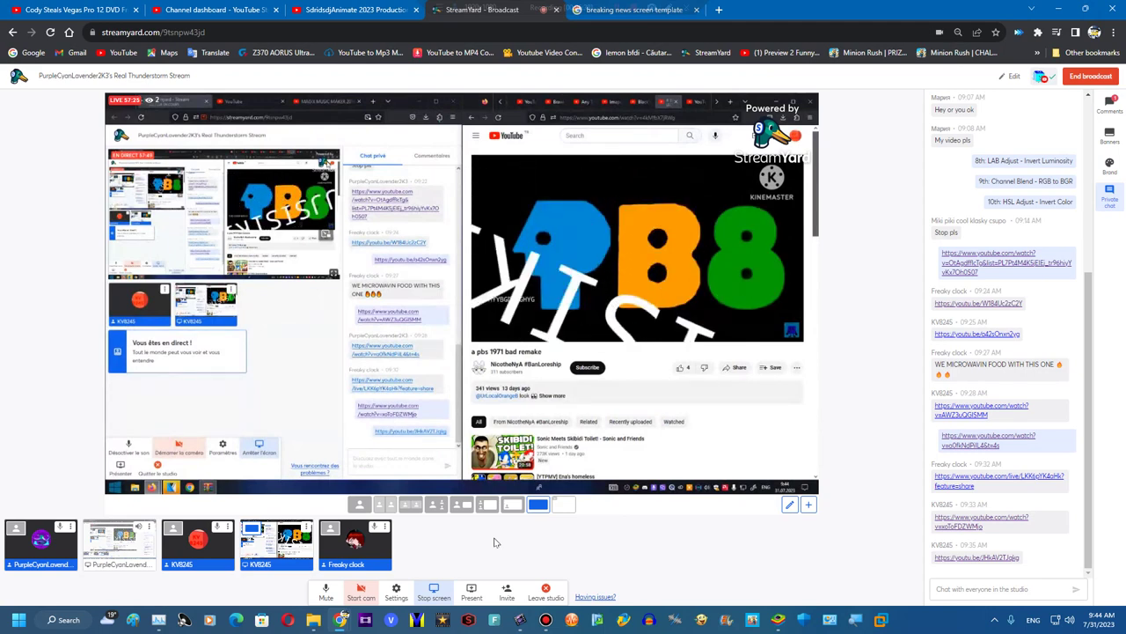
{"action": "left_click", "coordinate": [1109, 106]}
{"action": "left_click", "coordinate": [1111, 185]}
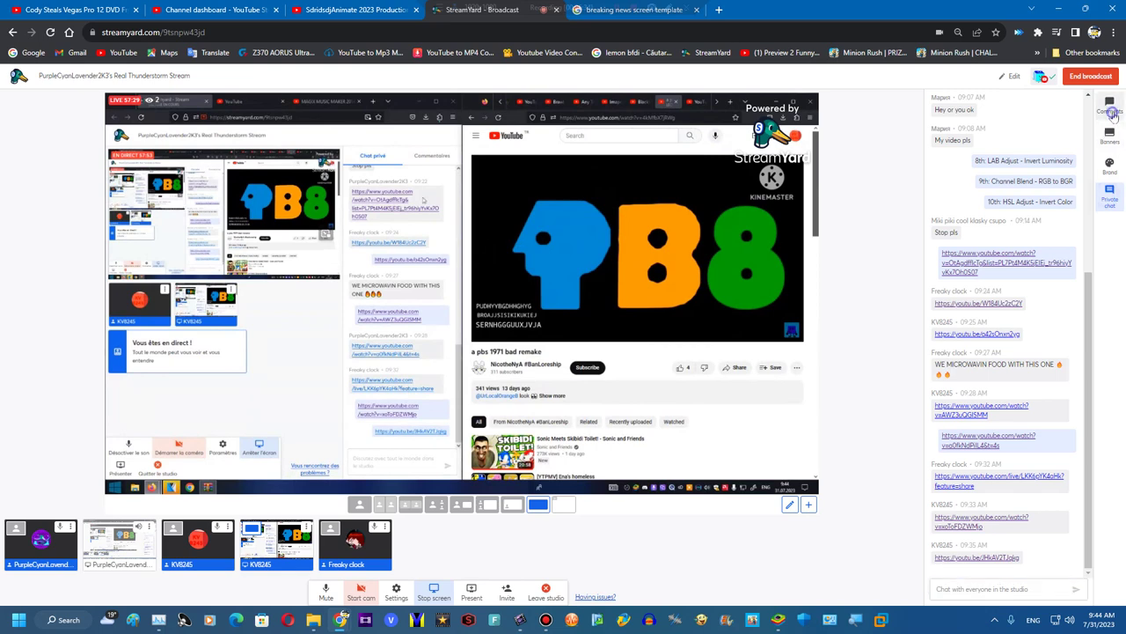
{"action": "left_click", "coordinate": [1110, 105]}
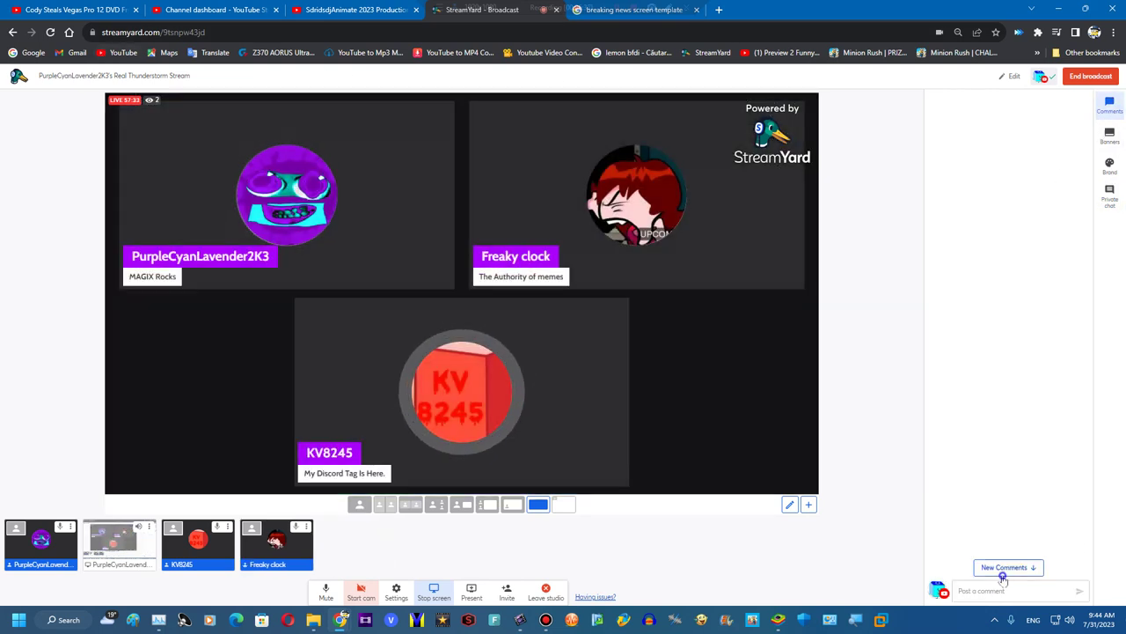
{"action": "left_click", "coordinate": [1003, 568]}
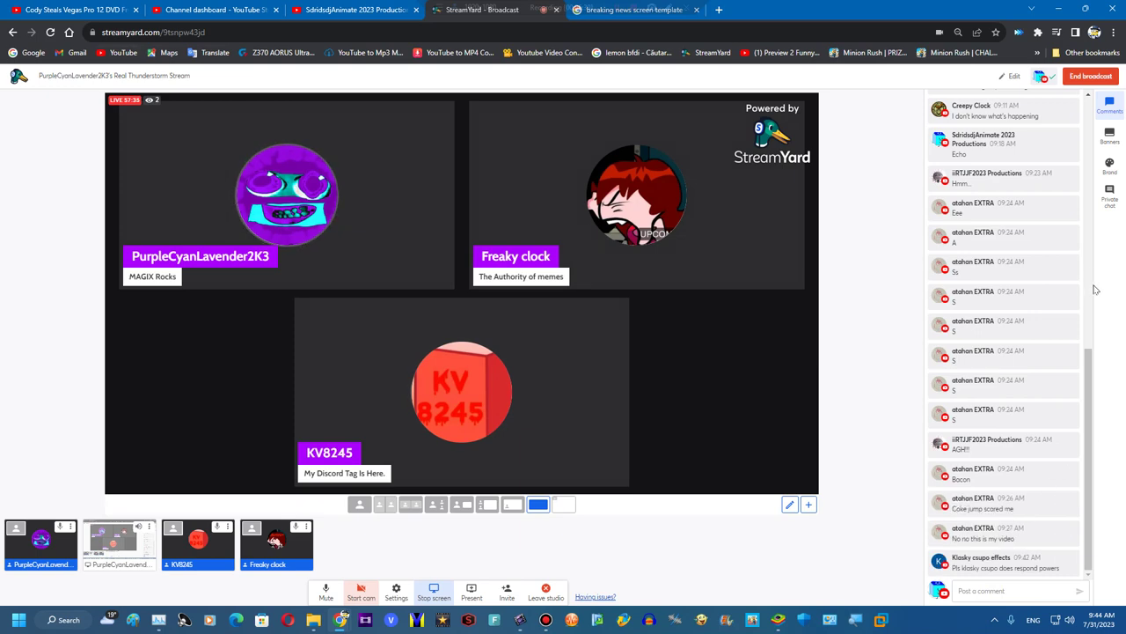
Restore the smaller browser window and add the shared screen back to the live stream
{"action": "left_click", "coordinate": [1086, 9]}
{"action": "left_click", "coordinate": [886, 272]}
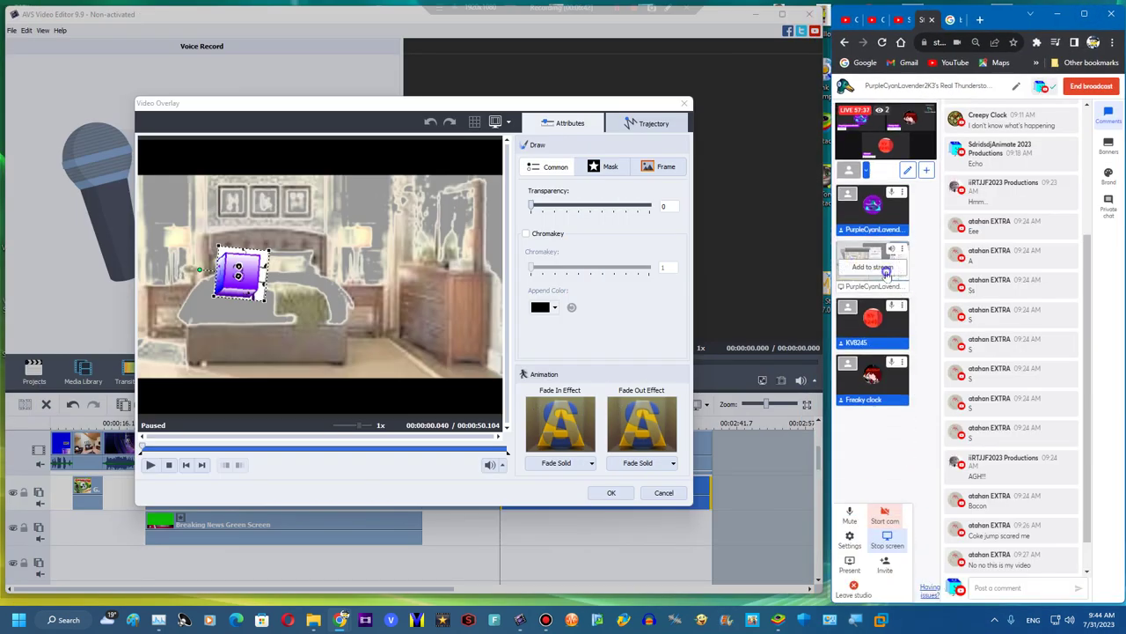
{"action": "left_click", "coordinate": [886, 269]}
Rotate the cube upright in the second part of the Cody Eyes V2 overlay and place it on the floor beside the bed
{"action": "left_click_drag", "start_coordinate": [201, 271], "coordinate": [246, 211]}
{"action": "left_click_drag", "start_coordinate": [257, 257], "coordinate": [392, 305]}
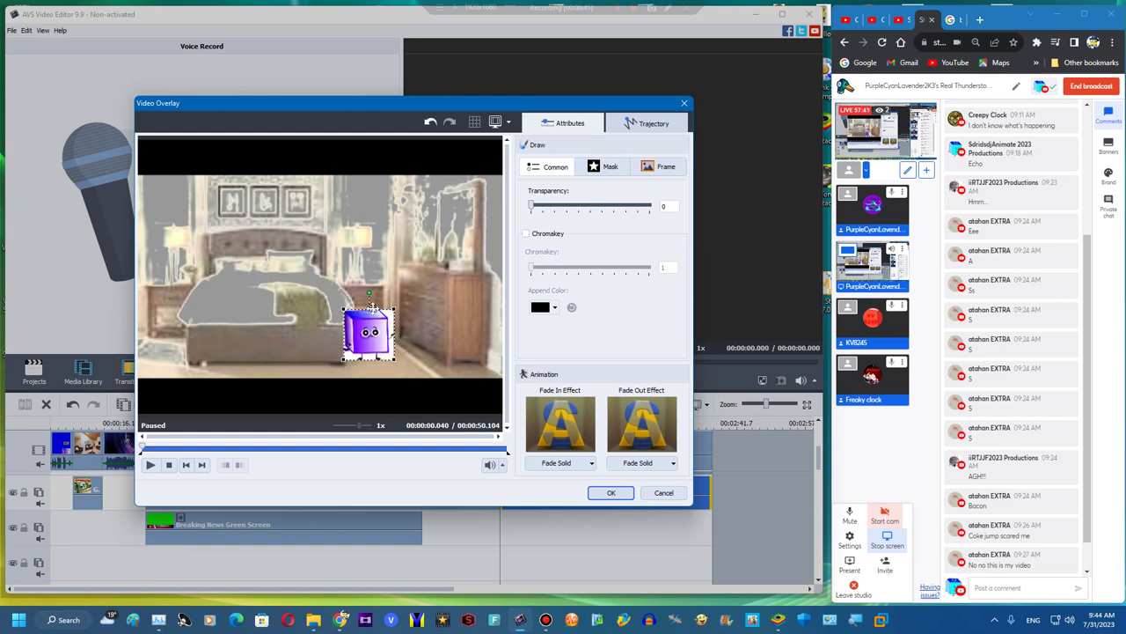
{"action": "left_click", "coordinate": [621, 494]}
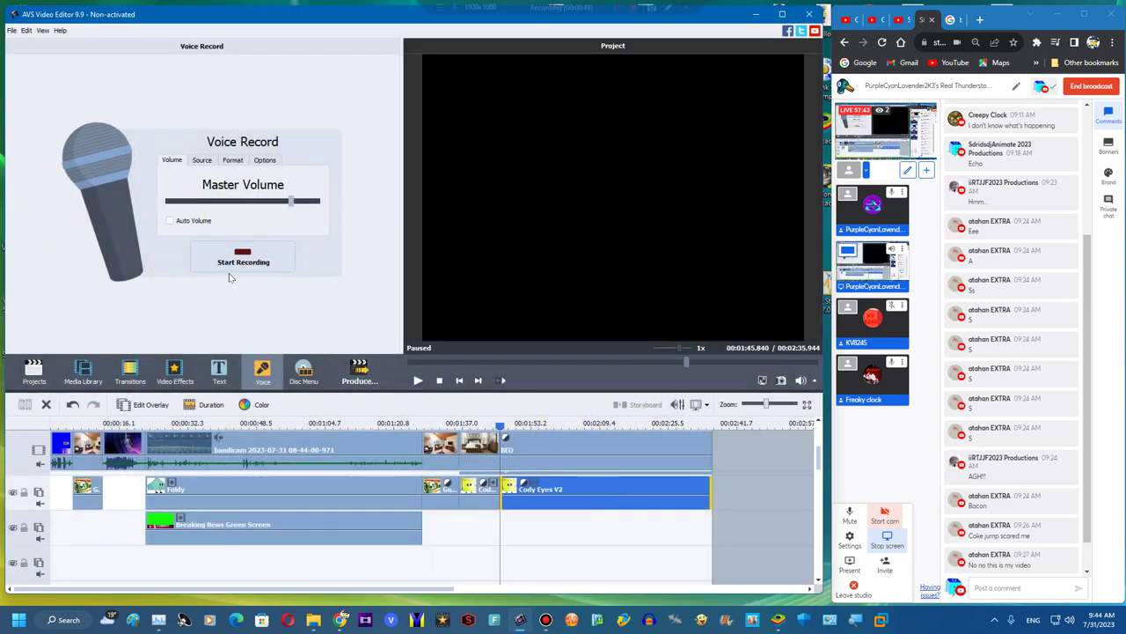
Record a voice clip of about 5 seconds from 1:45.8 and apply Pitch Shift at rate 73
{"action": "left_click", "coordinate": [246, 252]}
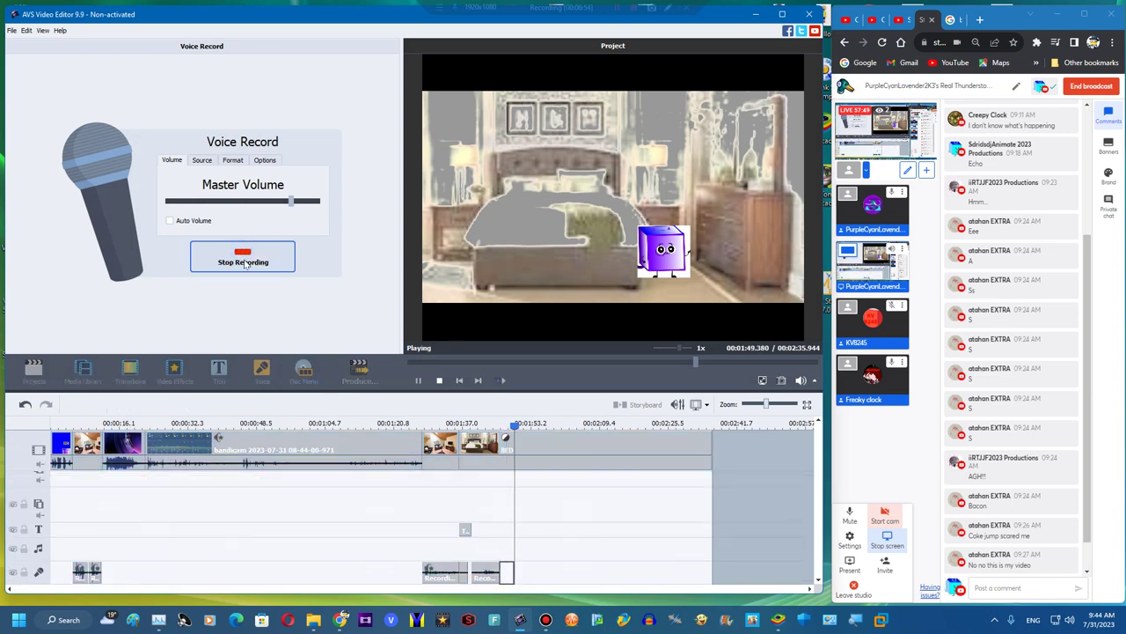
{"action": "left_click", "coordinate": [244, 262]}
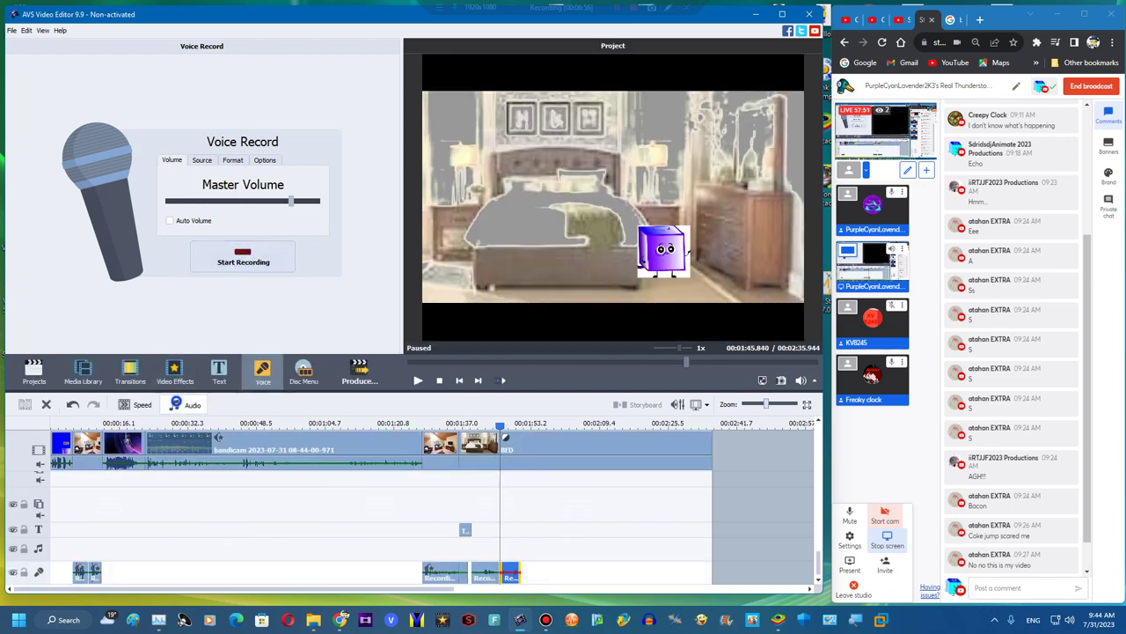
{"action": "left_click", "coordinate": [548, 405]}
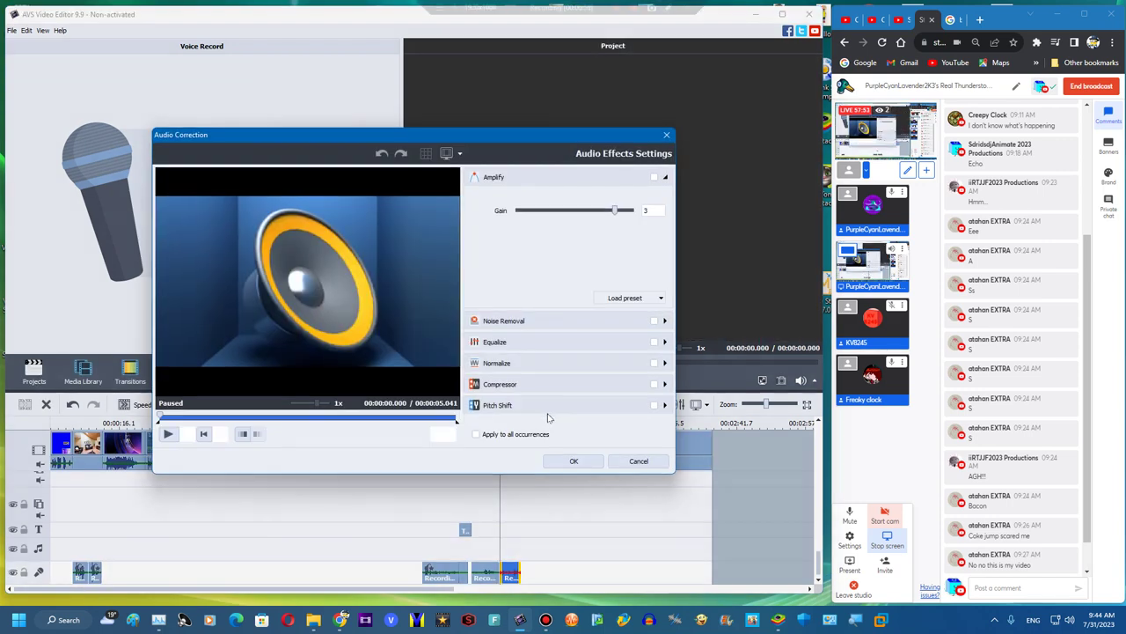
{"action": "left_click", "coordinate": [498, 283]}
{"action": "left_click_drag", "start_coordinate": [573, 316], "coordinate": [554, 319]}
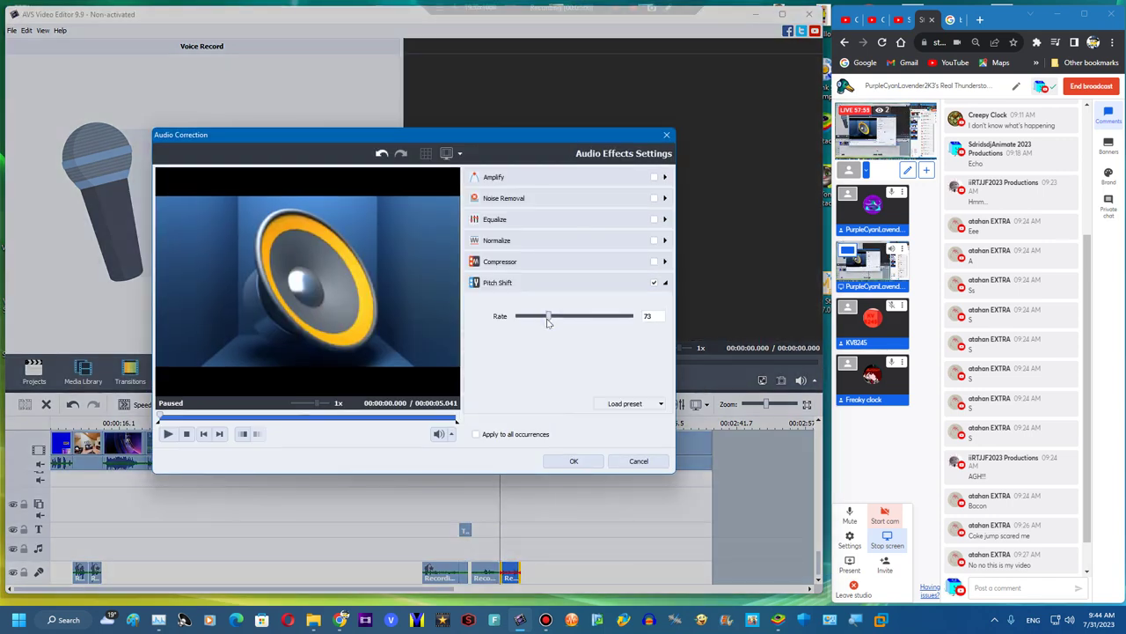
{"action": "left_click", "coordinate": [561, 464]}
Split the Cody Eyes V2 overlay at about 1:50.9 and raise the cube above the bed in the new last part
{"action": "left_click_drag", "start_coordinate": [518, 426], "coordinate": [521, 427]}
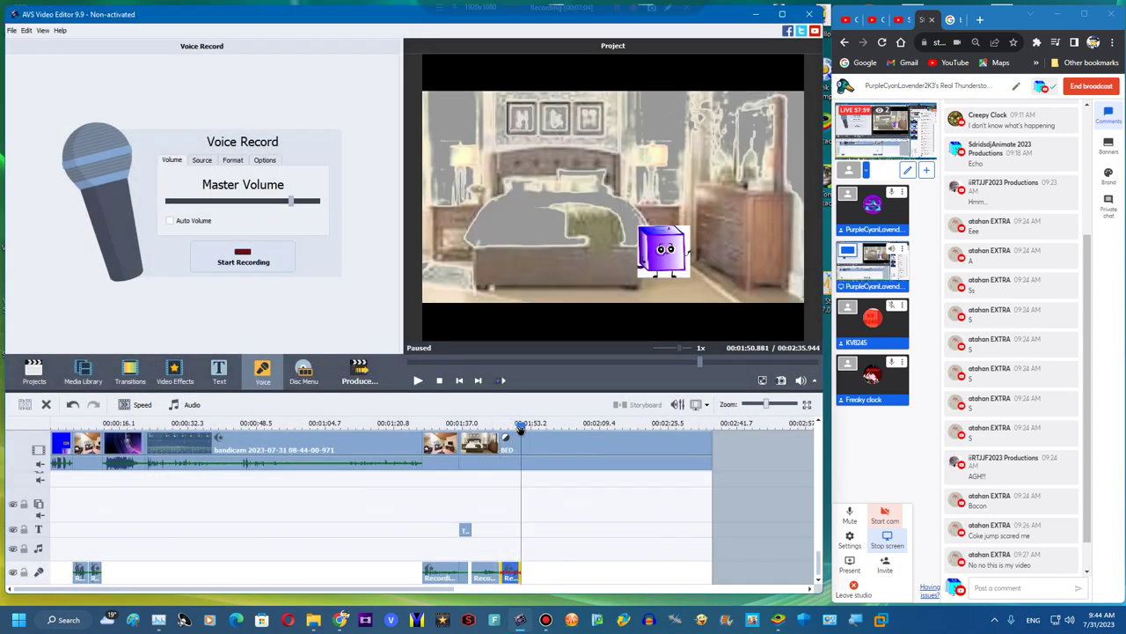
{"action": "scroll", "coordinate": [516, 495], "scroll_direction": "up", "scroll_amount": 5}
{"action": "left_click", "coordinate": [520, 496]}
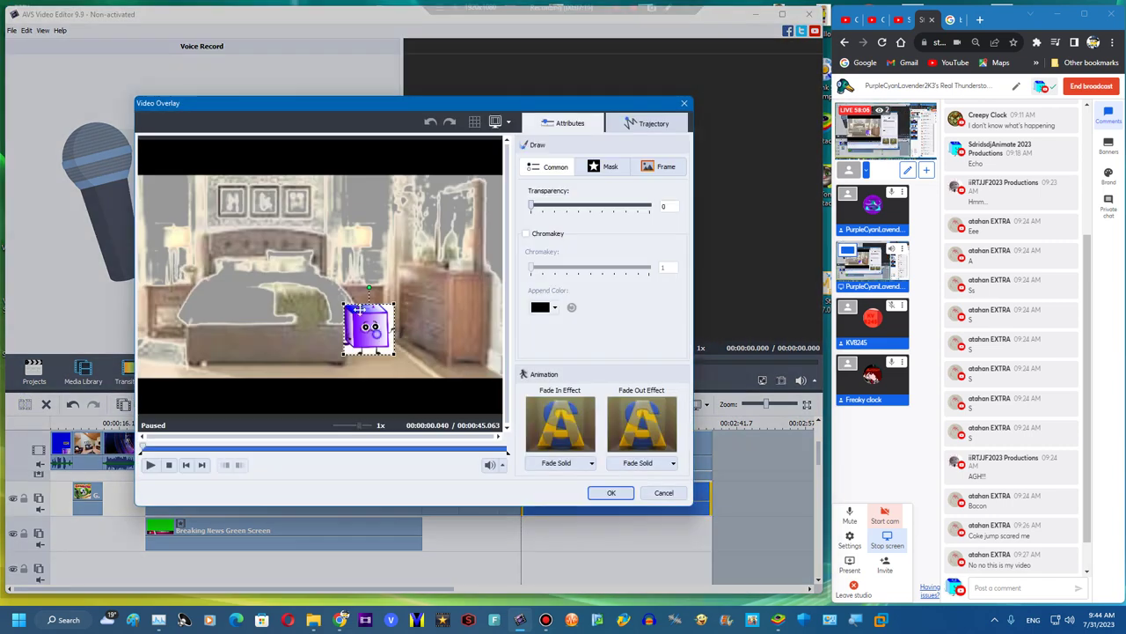
{"action": "left_click_drag", "start_coordinate": [360, 309], "coordinate": [338, 253]}
{"action": "left_click", "coordinate": [625, 495]}
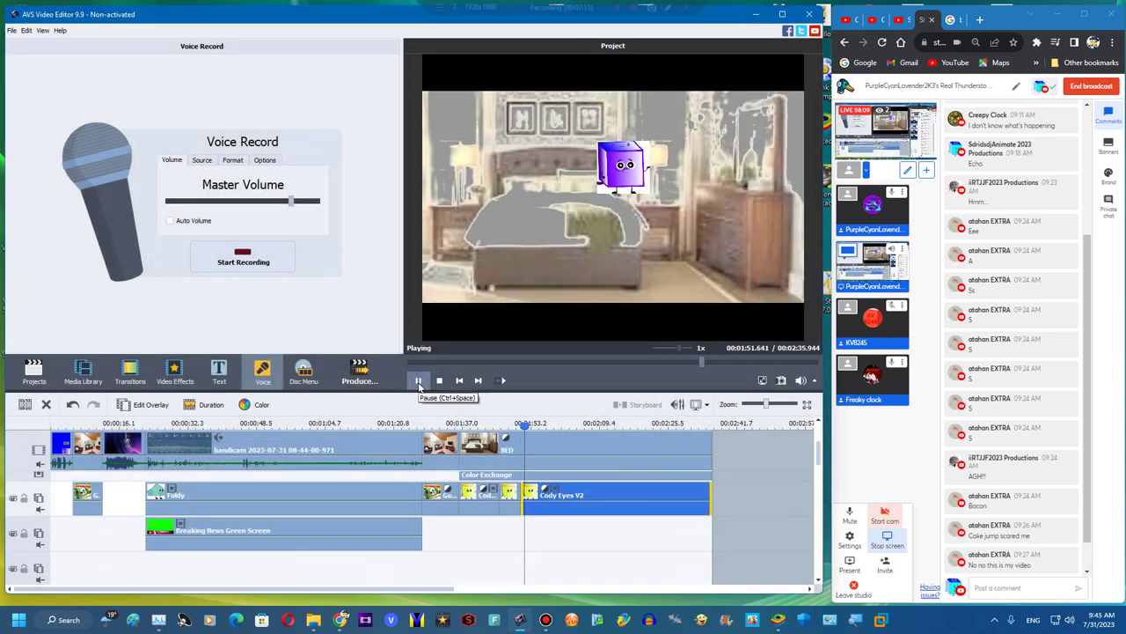
Record a voice clip of about 4.5 seconds with Pitch Shift rate 73 and place it directly after the previous recording
{"action": "left_click", "coordinate": [213, 256]}
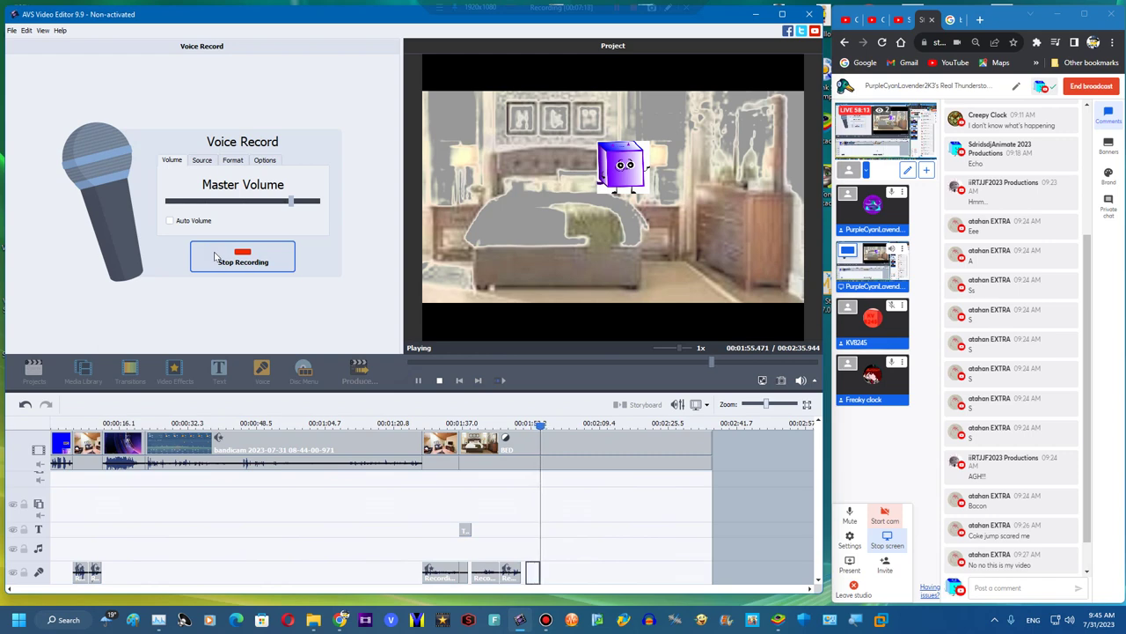
{"action": "left_click", "coordinate": [214, 256]}
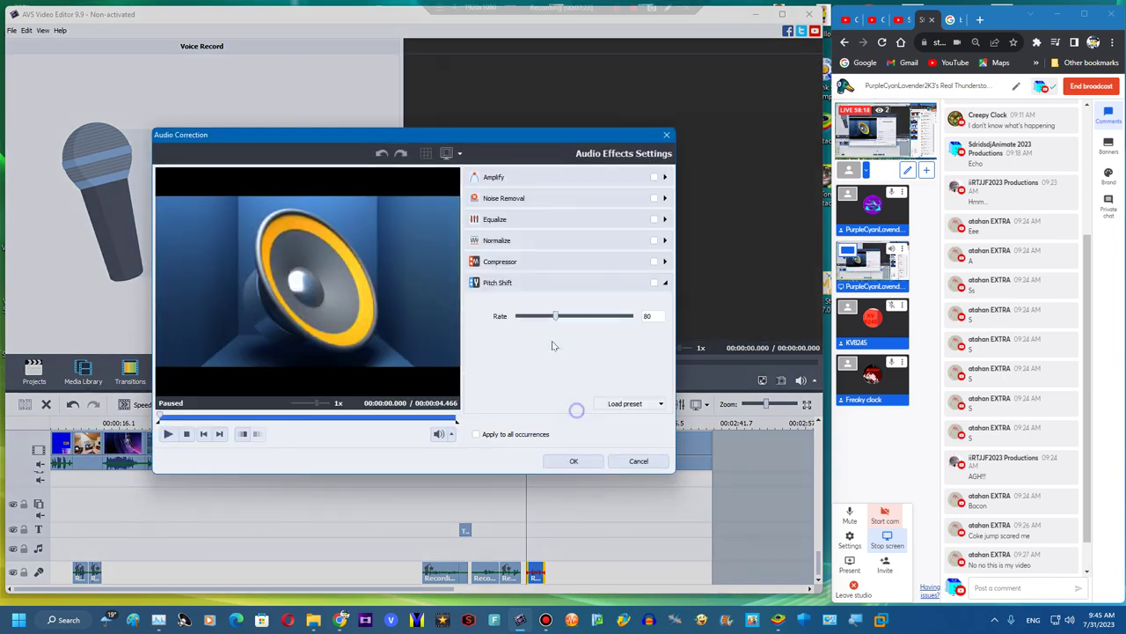
{"action": "left_click_drag", "start_coordinate": [554, 319], "coordinate": [546, 323]}
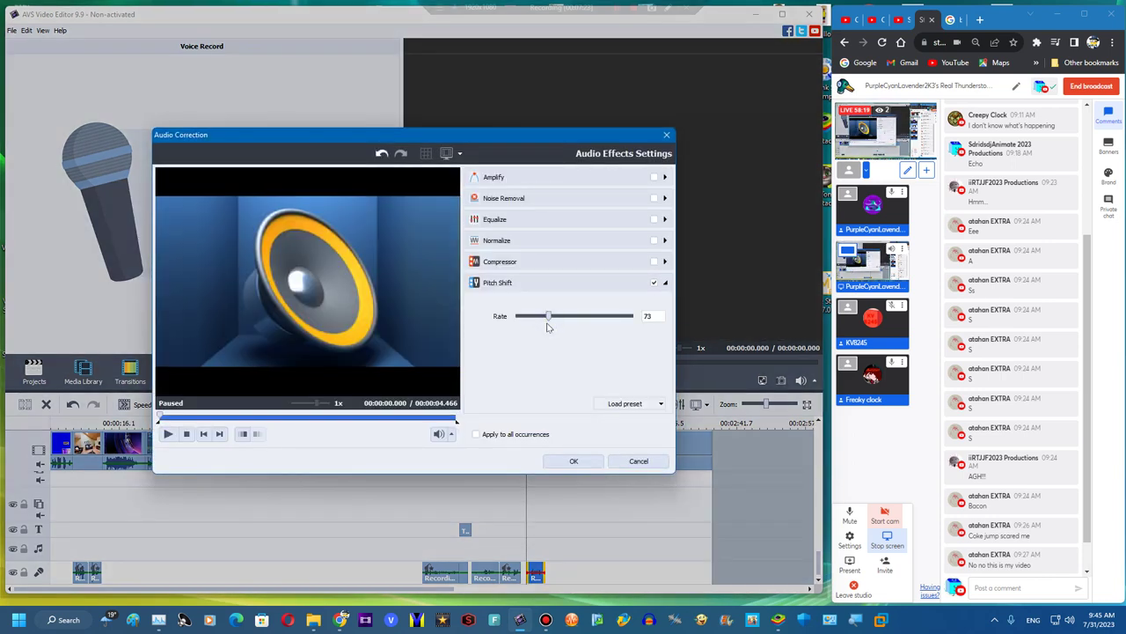
{"action": "left_click", "coordinate": [552, 464]}
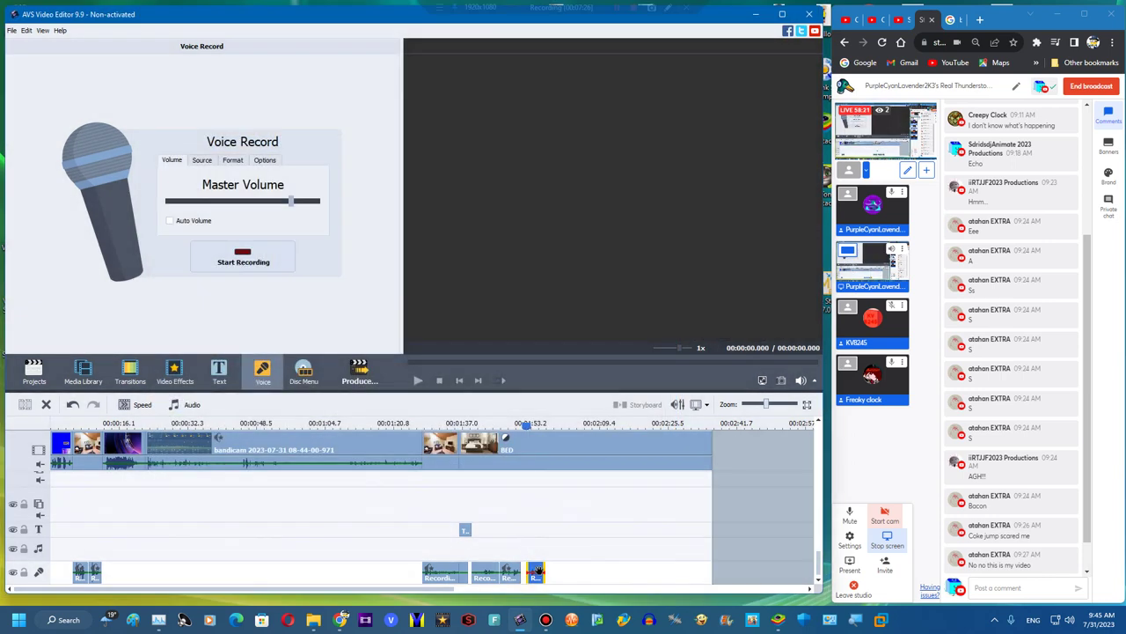
{"action": "left_click", "coordinate": [519, 426]}
Split the BED background clip at the end of the last voice recording, about 1:55.3
{"action": "left_click_drag", "start_coordinate": [518, 432], "coordinate": [540, 430]}
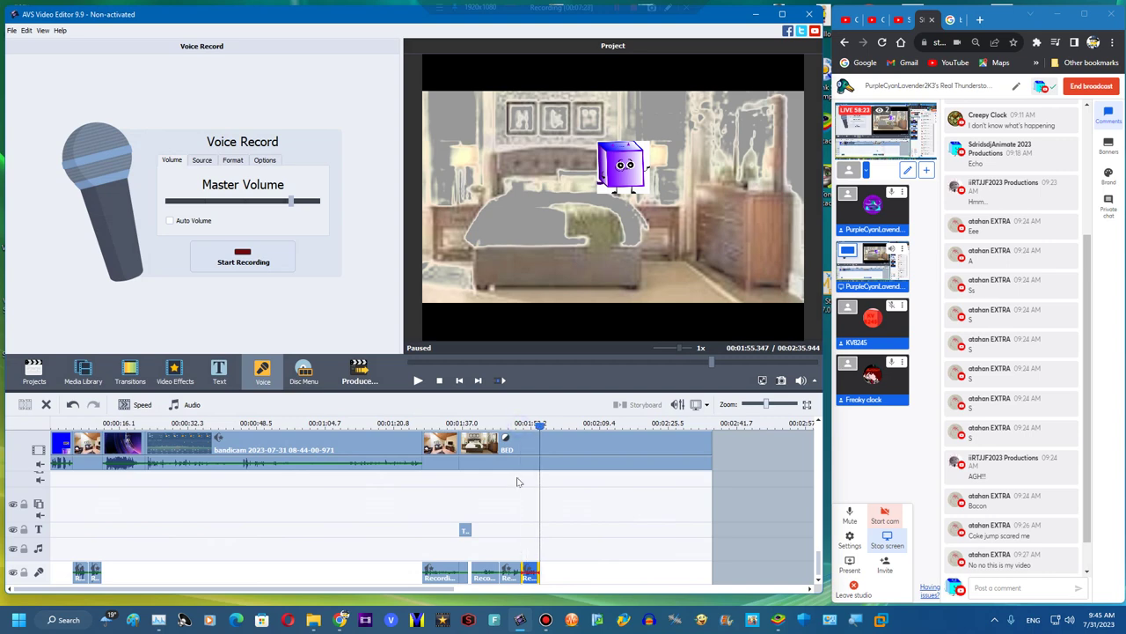
{"action": "scroll", "coordinate": [518, 481], "scroll_direction": "up", "scroll_amount": 2}
{"action": "scroll", "coordinate": [448, 467], "scroll_direction": "up", "scroll_amount": 4}
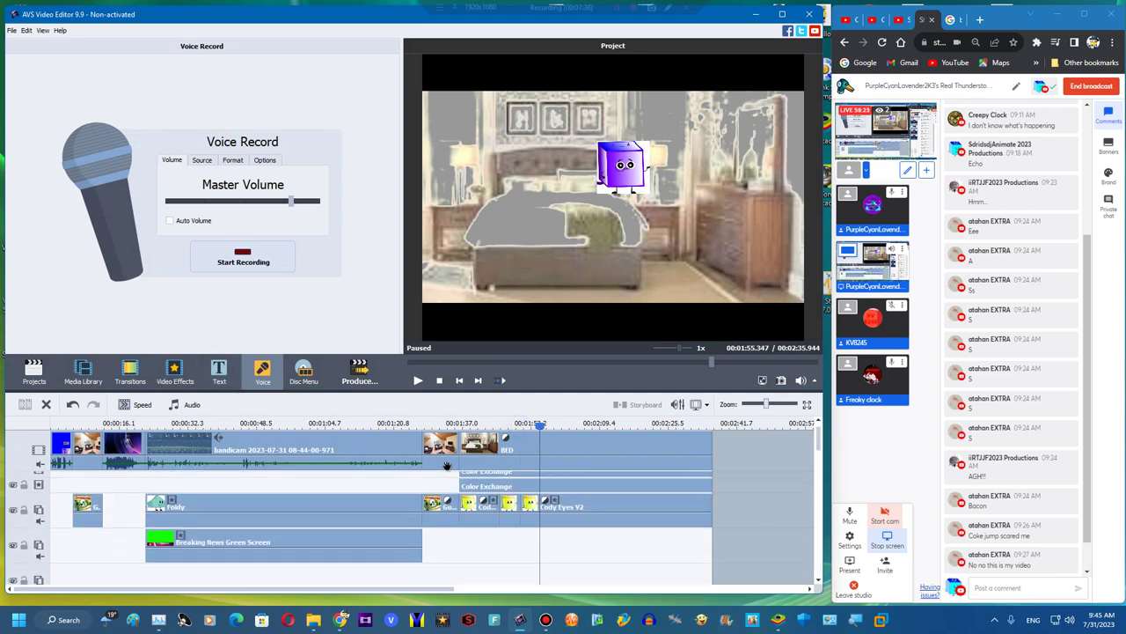
{"action": "left_click", "coordinate": [522, 457]}
{"action": "left_click", "coordinate": [522, 456]}
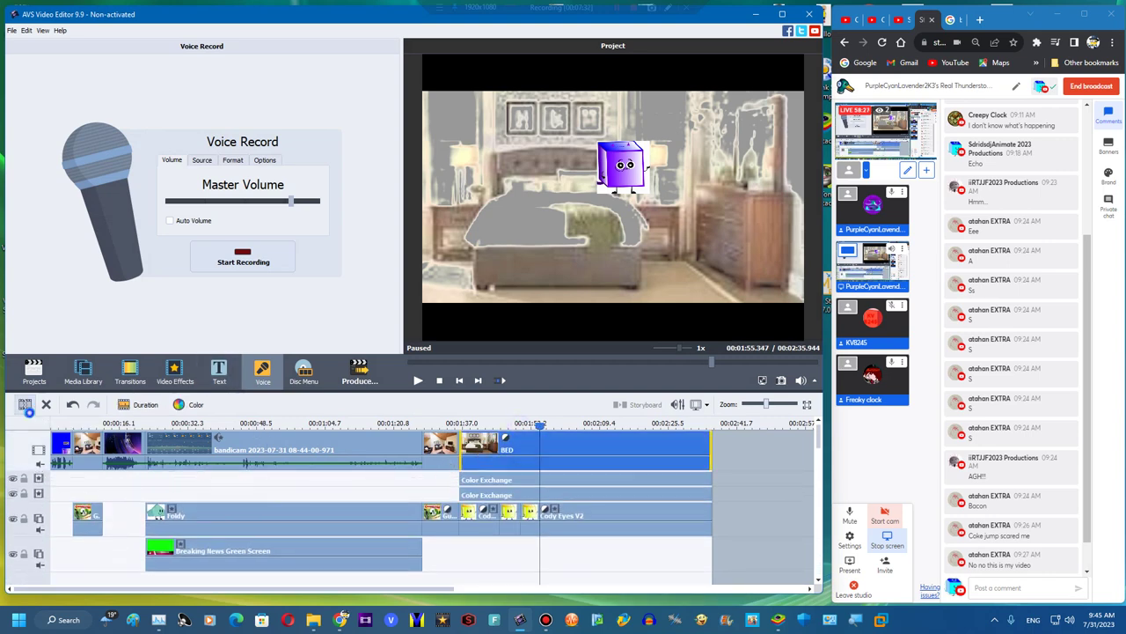
{"action": "left_click", "coordinate": [26, 405]}
Split both Color Exchange effects and the Cody Eyes V2 overlay at about 1:55.3
{"action": "left_click", "coordinate": [560, 478]}
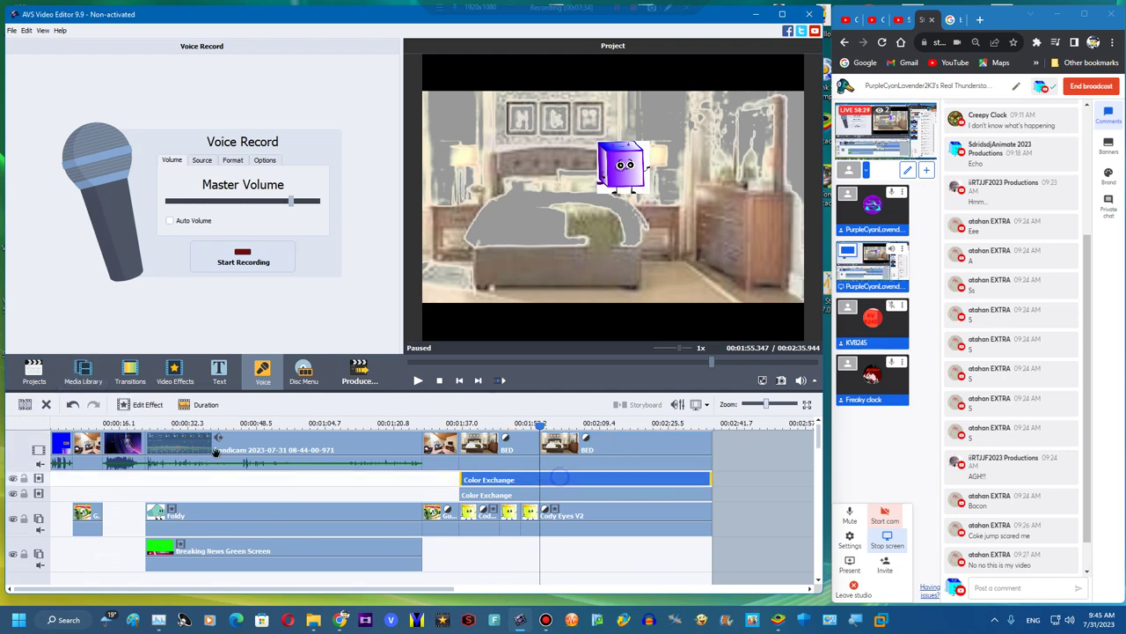
{"action": "left_click", "coordinate": [26, 405]}
{"action": "left_click", "coordinate": [559, 494]}
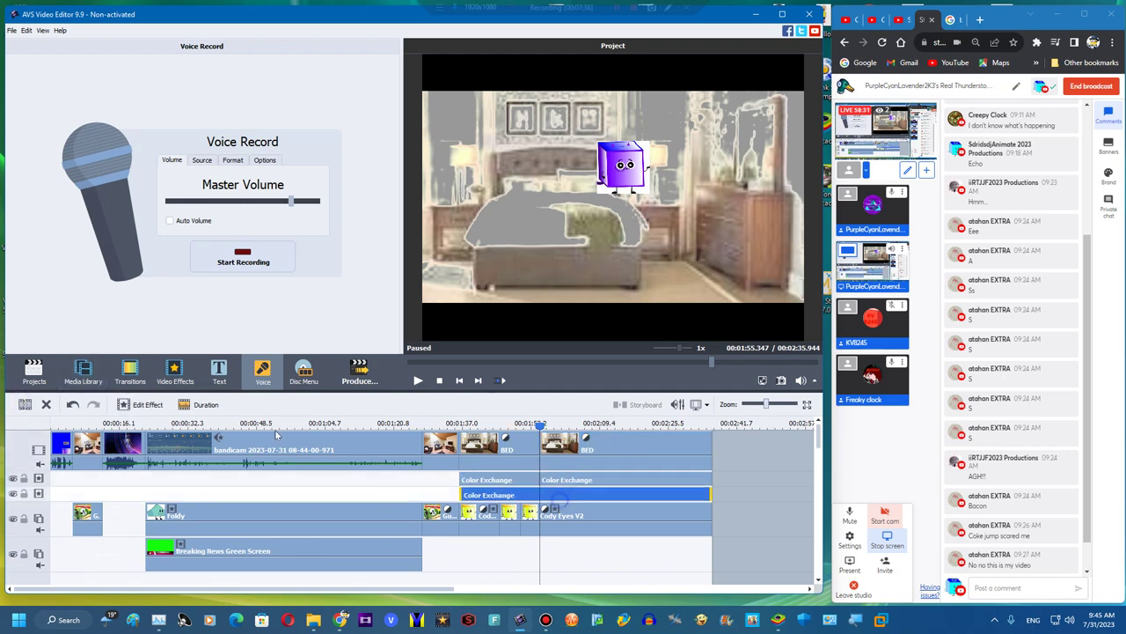
{"action": "left_click", "coordinate": [26, 405]}
{"action": "left_click", "coordinate": [568, 517]}
{"action": "left_click", "coordinate": [26, 405]}
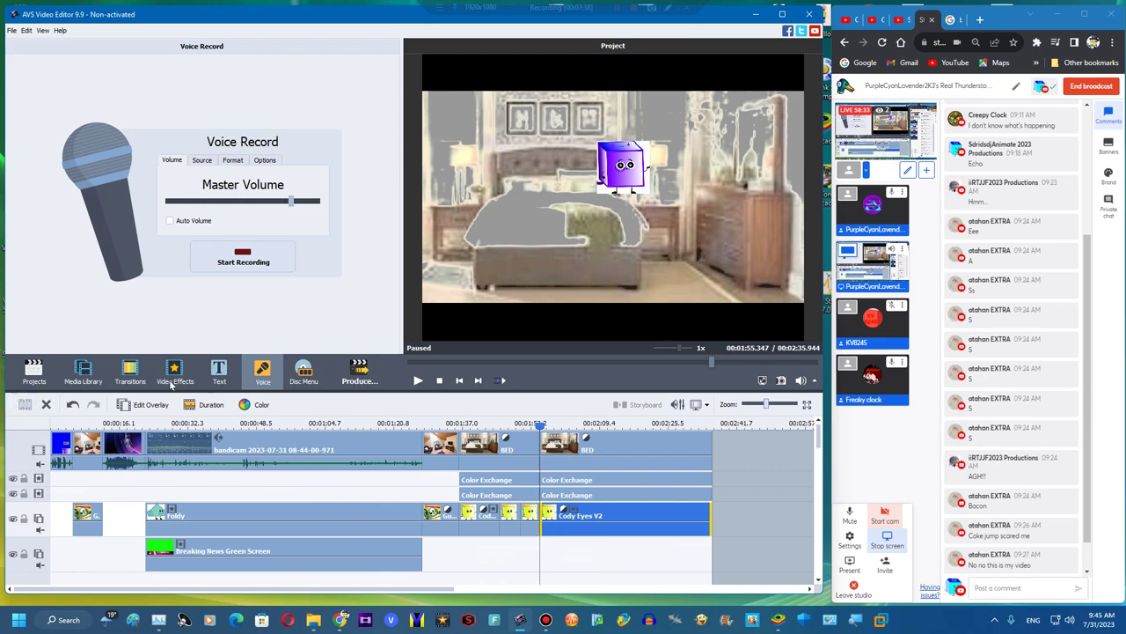
Import the House picture with the lit white mansion from the Pictures folder on drive M into the media library
{"action": "left_click", "coordinate": [84, 374]}
{"action": "left_click", "coordinate": [317, 620]}
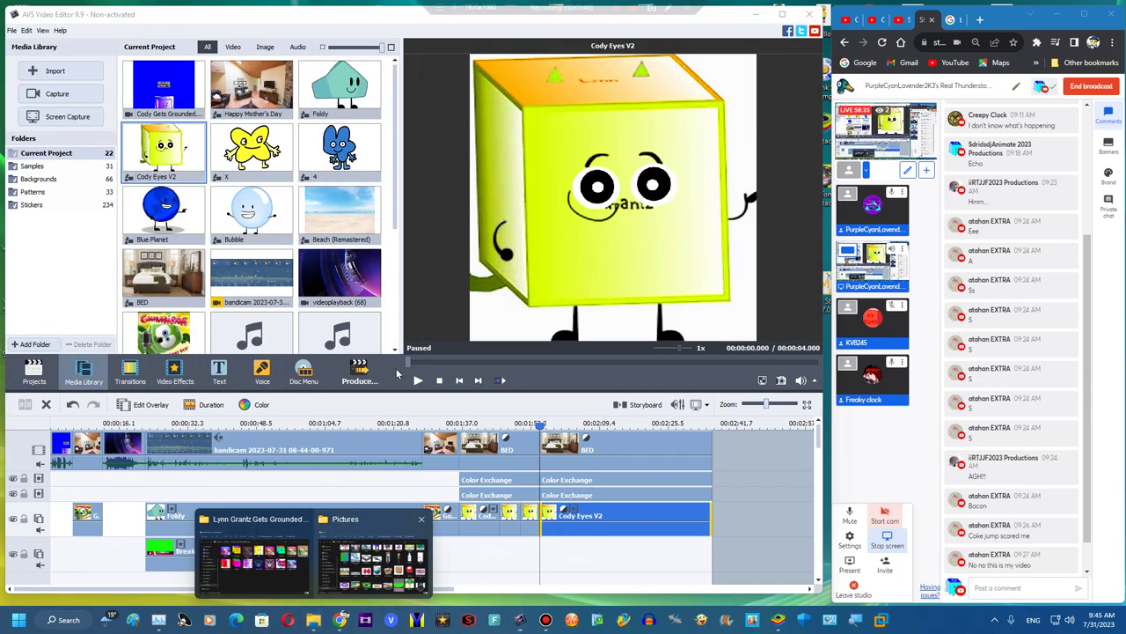
{"action": "left_click", "coordinate": [344, 557]}
{"action": "scroll", "coordinate": [641, 345], "scroll_direction": "down", "scroll_amount": 10}
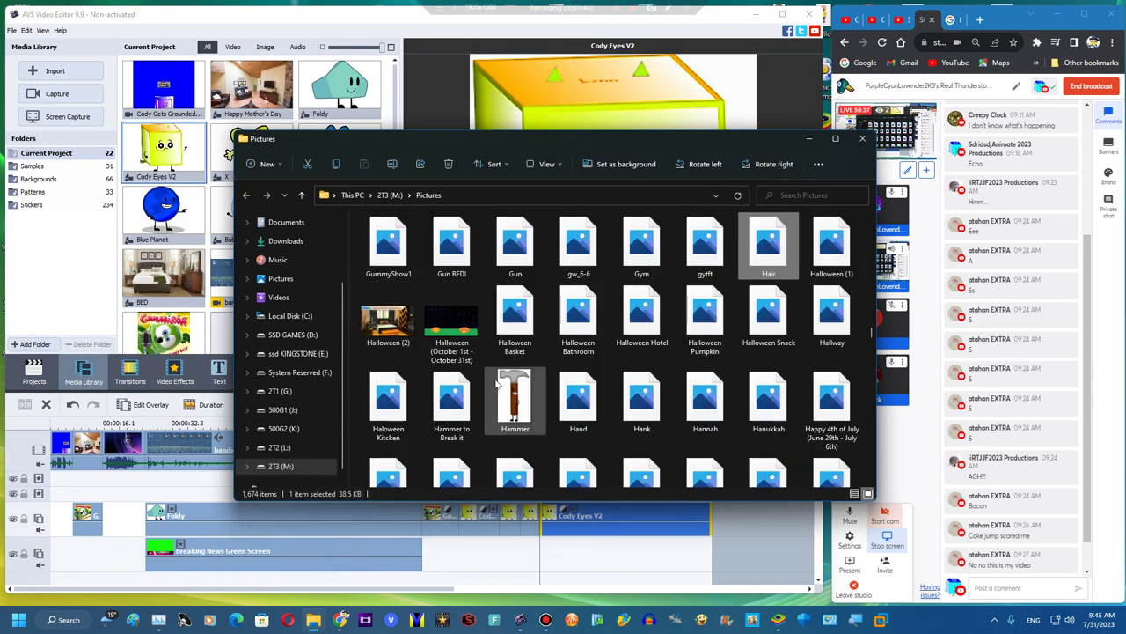
{"action": "scroll", "coordinate": [640, 345], "scroll_direction": "down", "scroll_amount": 3}
{"action": "left_click", "coordinate": [451, 333]}
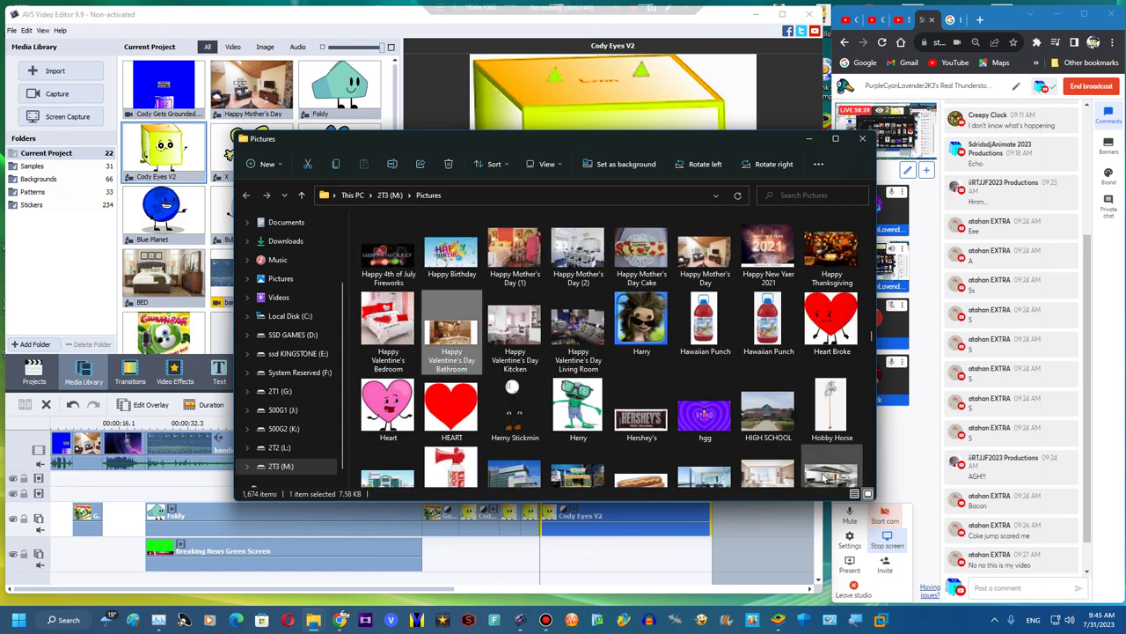
{"action": "scroll", "coordinate": [823, 478], "scroll_direction": "down", "scroll_amount": 5}
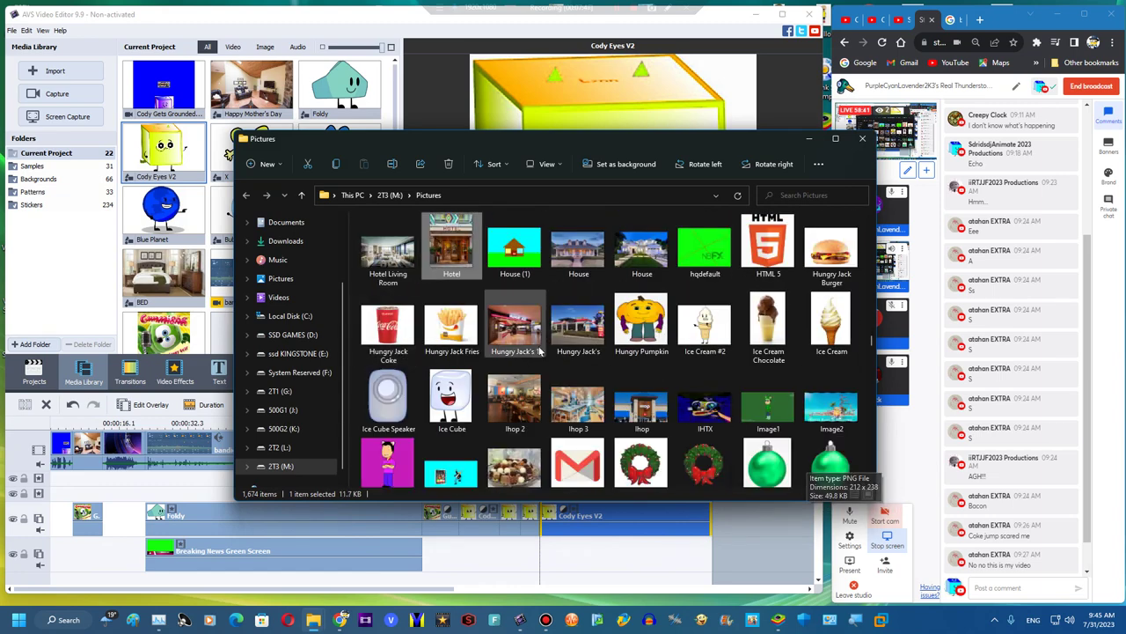
{"action": "left_click", "coordinate": [515, 251]}
{"action": "left_click_drag", "start_coordinate": [621, 254], "coordinate": [206, 263]}
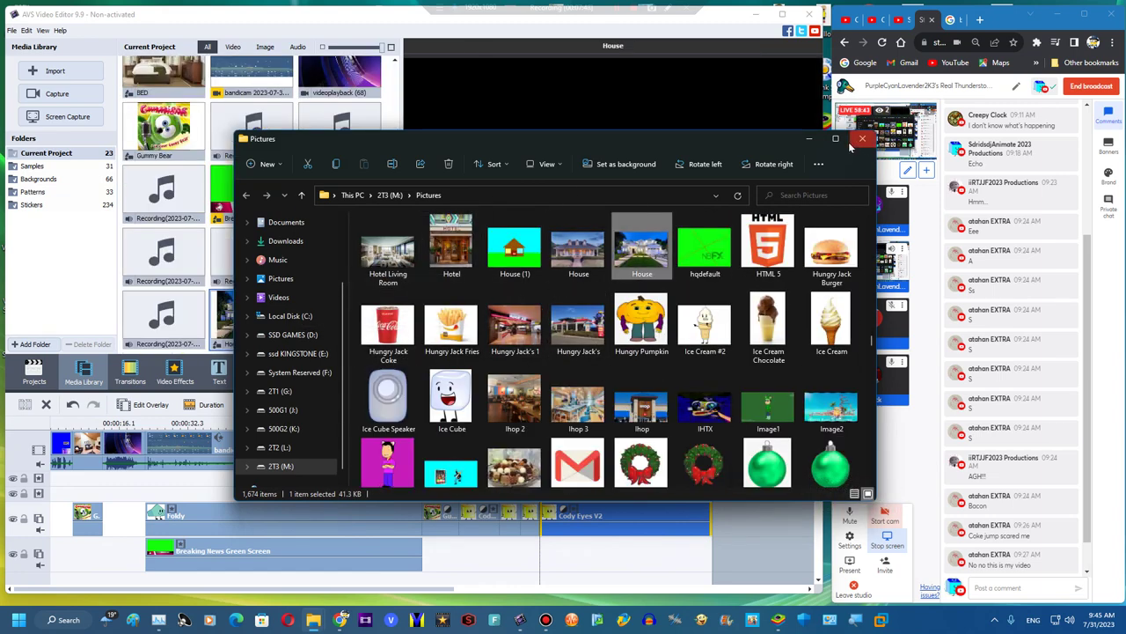
{"action": "left_click", "coordinate": [812, 140]}
Switch to the browser and search Google Images for "RAIN CLOUD GREEN SCREEN"
{"action": "left_click", "coordinate": [955, 19]}
{"action": "left_click", "coordinate": [1081, 13]}
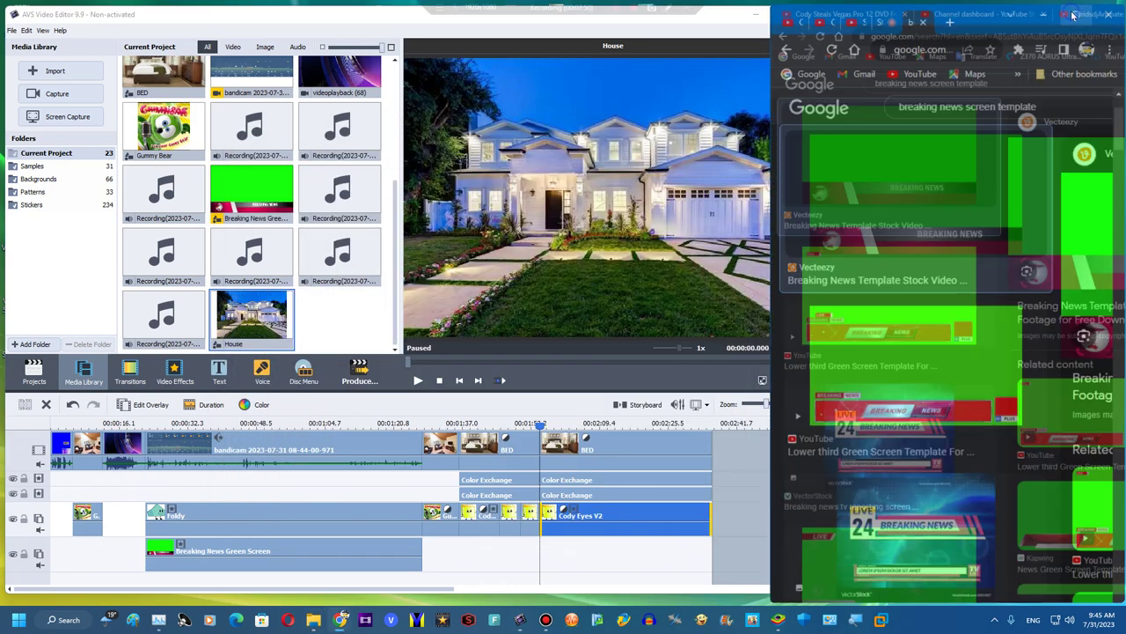
{"action": "left_click_drag", "start_coordinate": [402, 77], "coordinate": [38, 106]}
{"action": "type", "text": "RAI"}
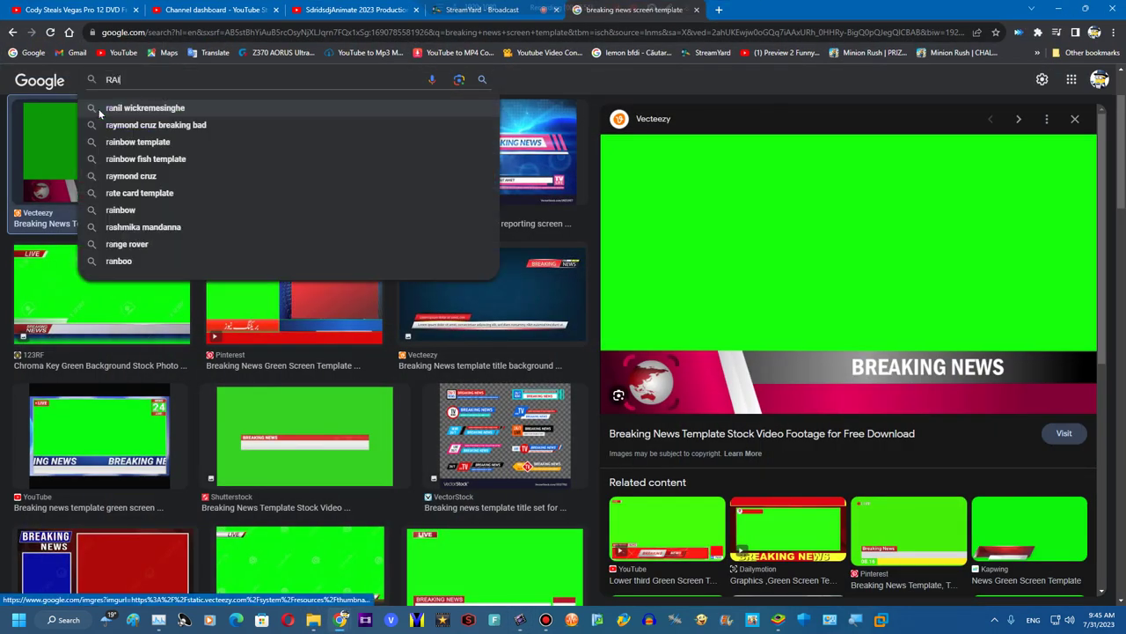
{"action": "type", "text": "N CLOUD GREE"}
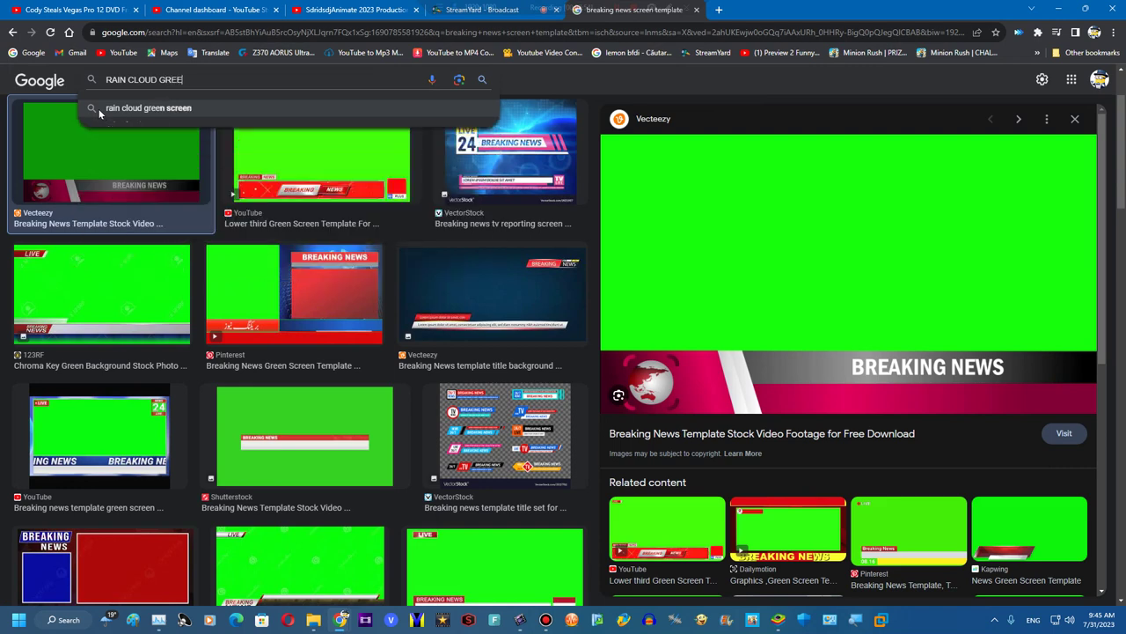
{"action": "type", "text": "N SCREEN"}
{"action": "key", "text": "Return"}
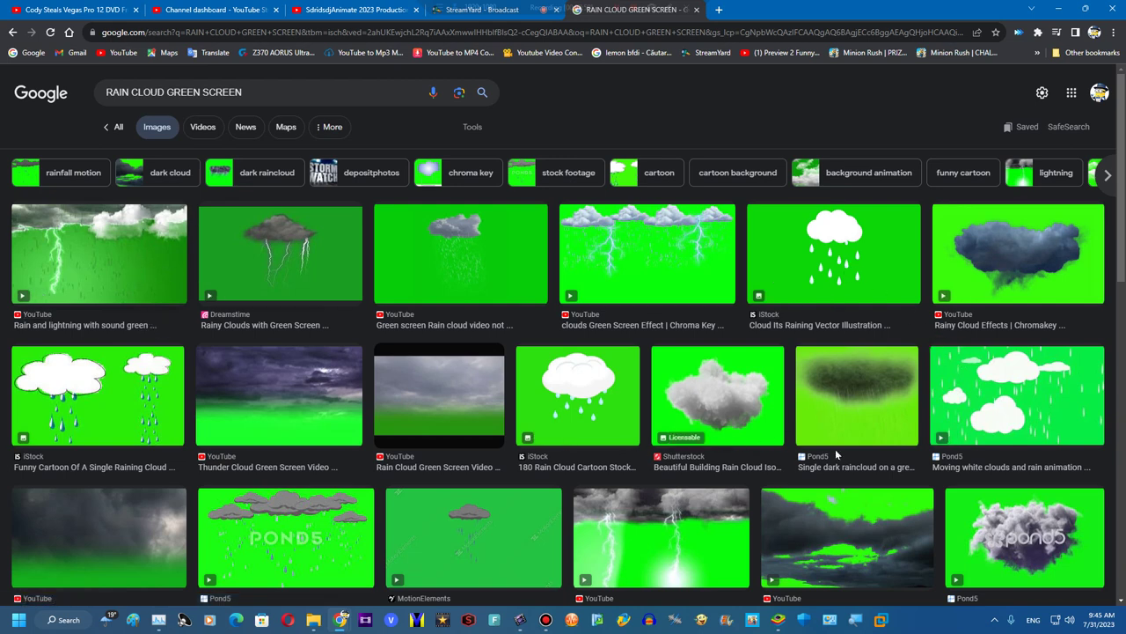
Look through the image results and open the Vecteezy "Green Screen Rain Stock Video Footage" picture
{"action": "scroll", "coordinate": [1001, 368], "scroll_direction": "down", "scroll_amount": 5}
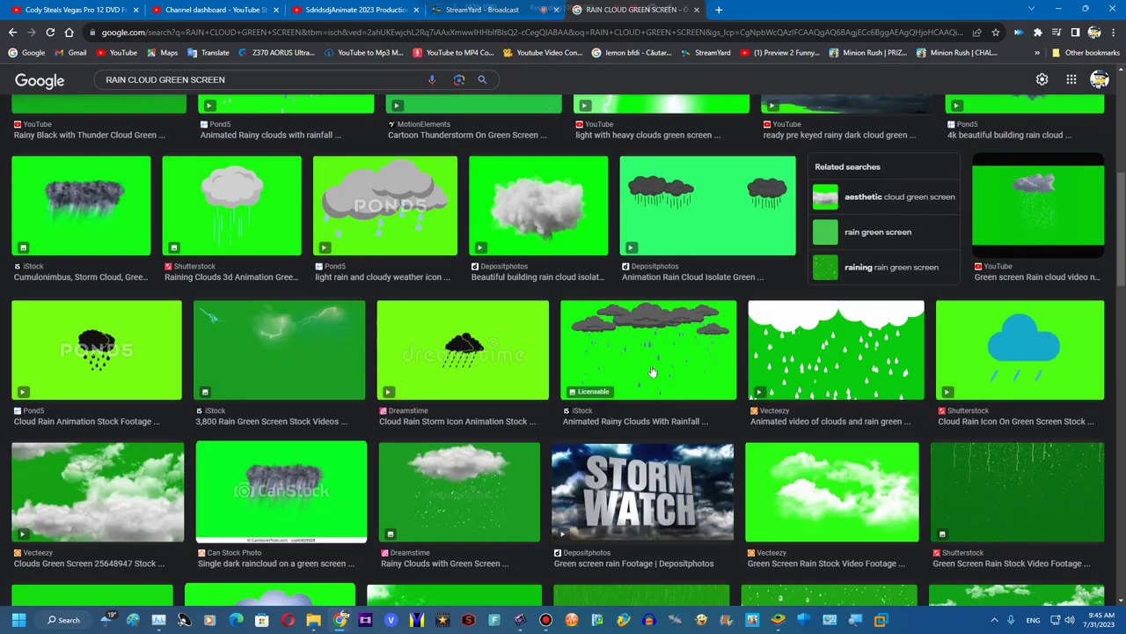
{"action": "left_click", "coordinate": [459, 491]}
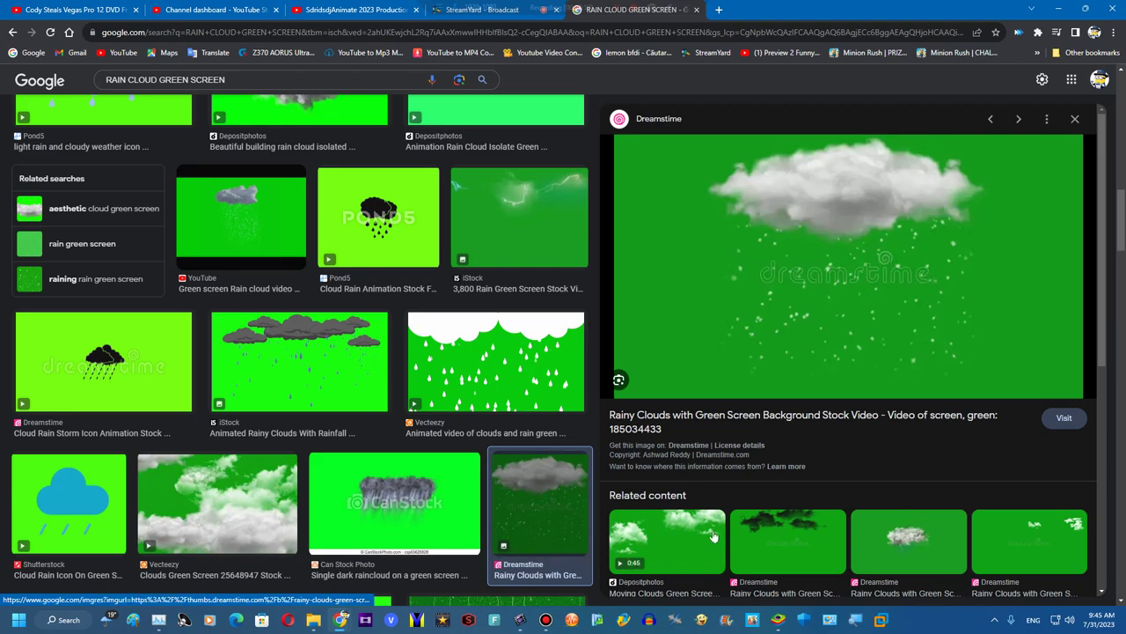
{"action": "scroll", "coordinate": [493, 344], "scroll_direction": "down", "scroll_amount": 5}
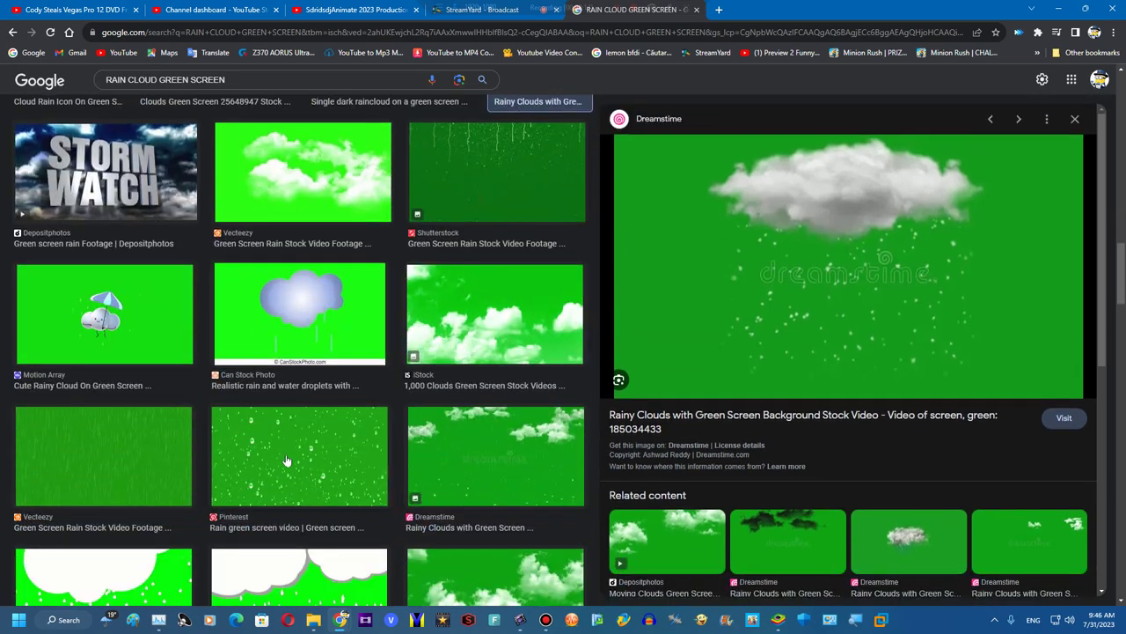
{"action": "left_click", "coordinate": [186, 456]}
Save the opened rain picture in the Pictures folder as "Rain Green Screen"
{"action": "right_click", "coordinate": [886, 213]}
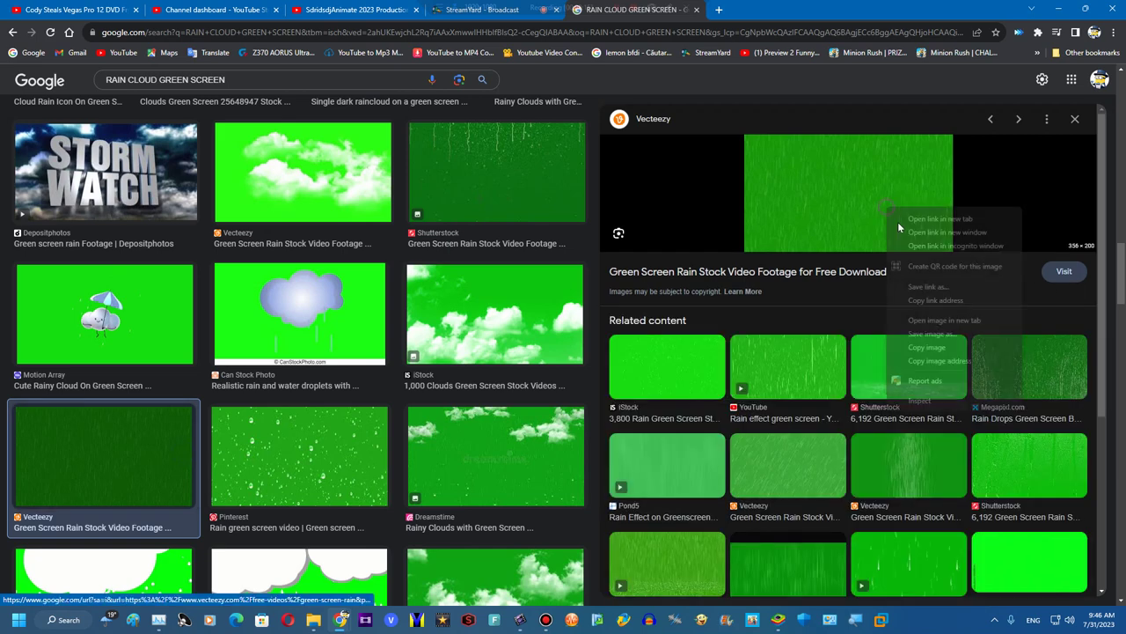
{"action": "left_click", "coordinate": [924, 334]}
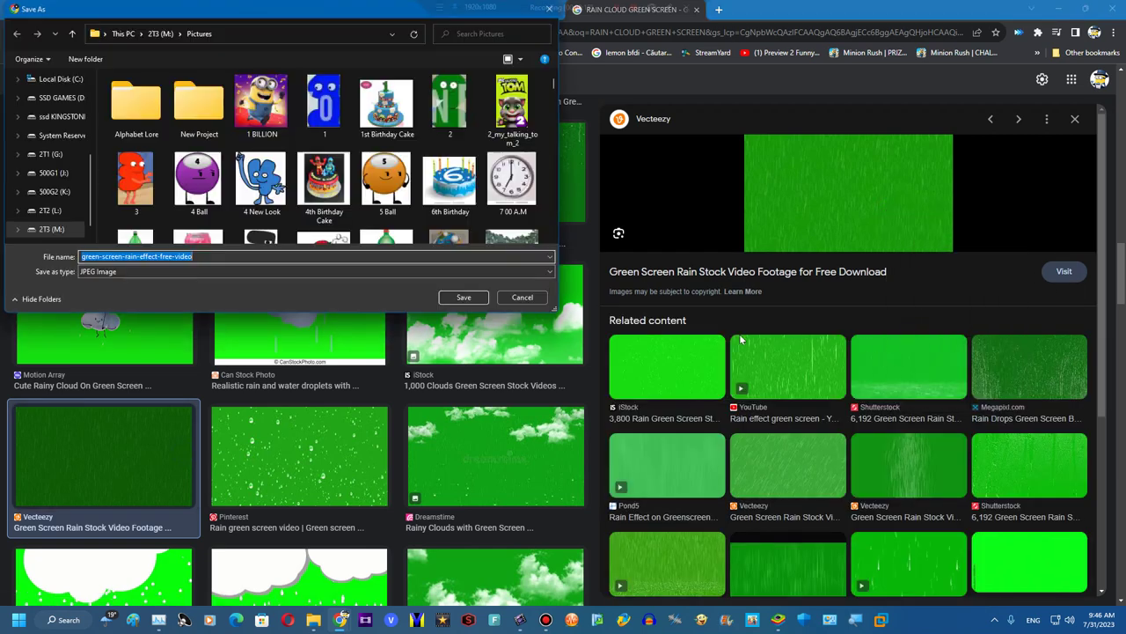
{"action": "type", "text": "r"}
{"action": "key", "text": "BackSpace"}
{"action": "type", "text": "Rain Green Screen"}
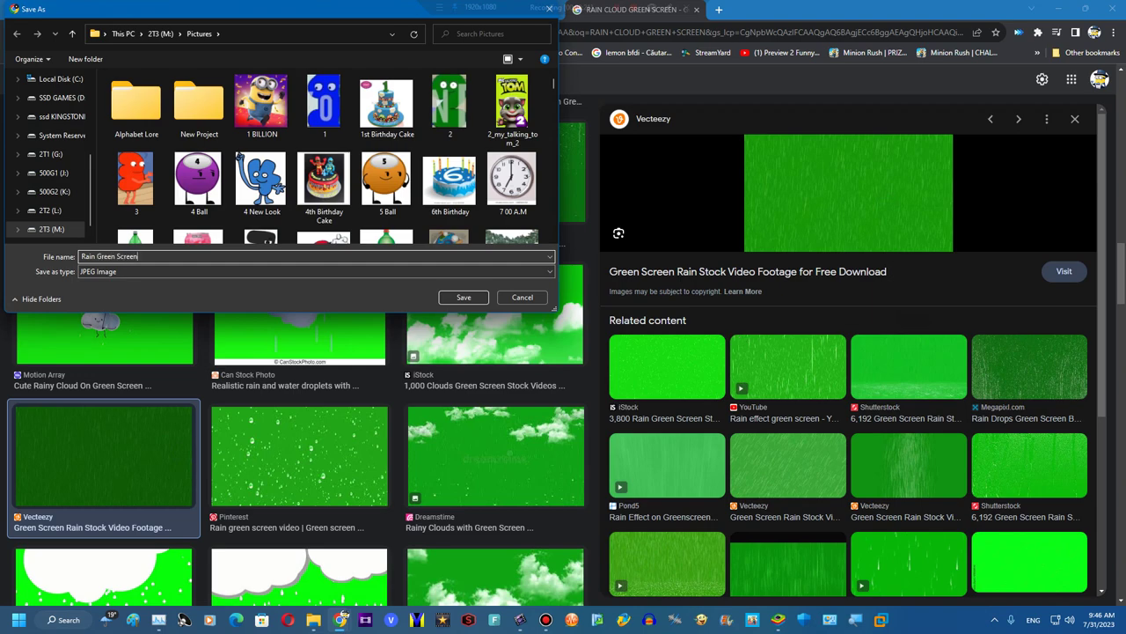
{"action": "key", "text": "Return"}
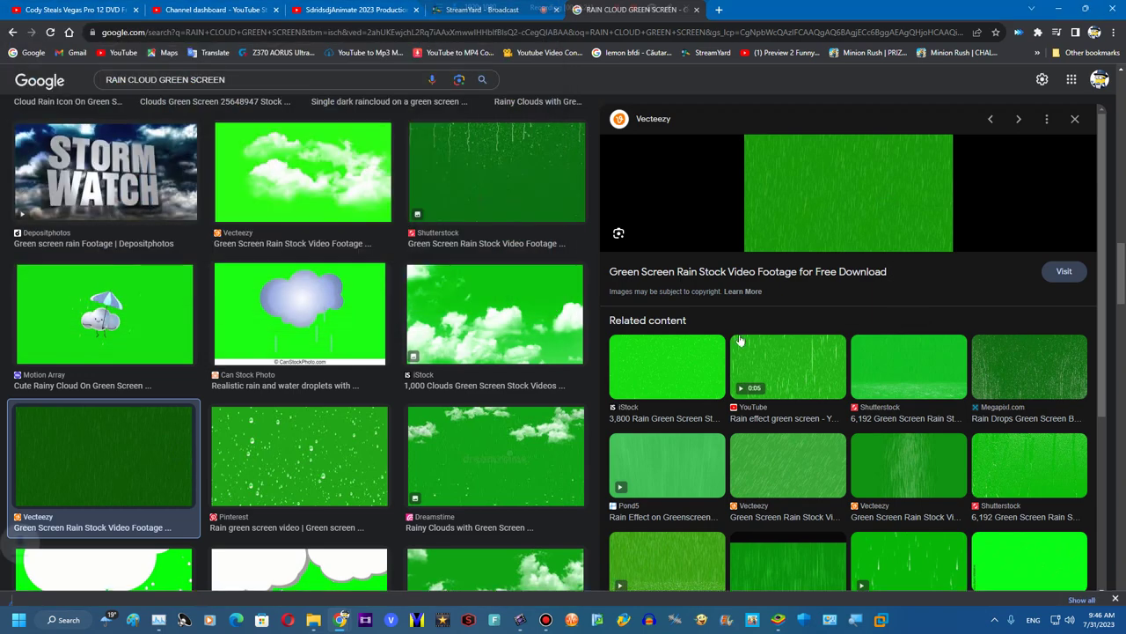
Import the saved Rain Green Screen picture from its folder into AVS Video Editor's media library and close the image search
{"action": "left_click", "coordinate": [124, 589]}
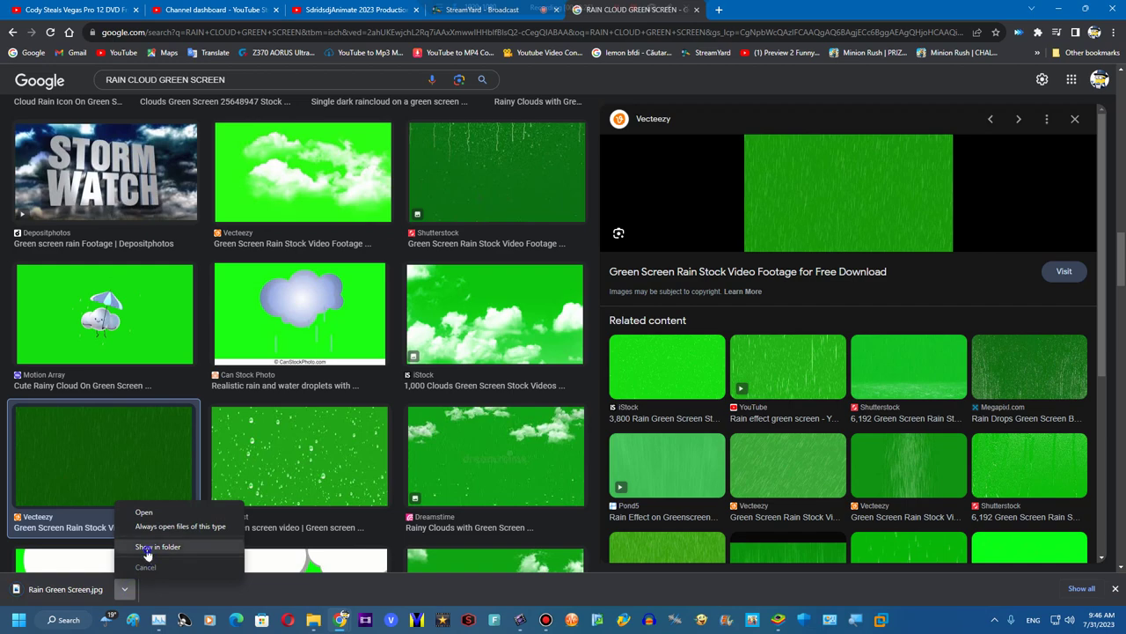
{"action": "left_click", "coordinate": [158, 547]}
{"action": "left_click", "coordinate": [1094, 8]}
{"action": "left_click", "coordinate": [1094, 8]}
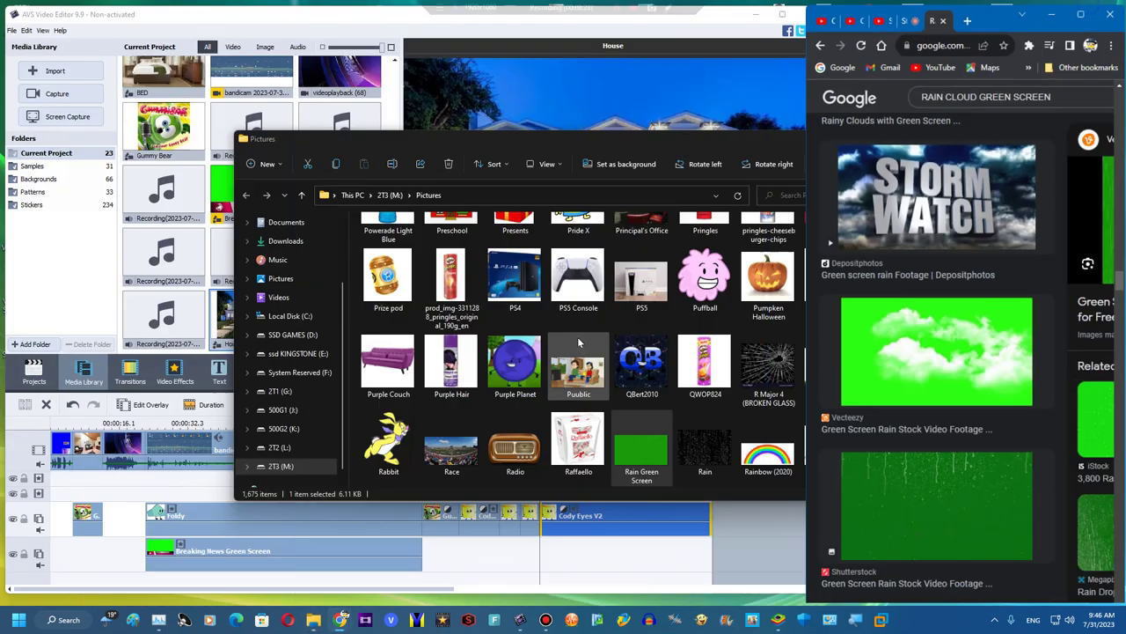
{"action": "left_click_drag", "start_coordinate": [641, 449], "coordinate": [687, 452]}
{"action": "double_click", "coordinate": [704, 450]}
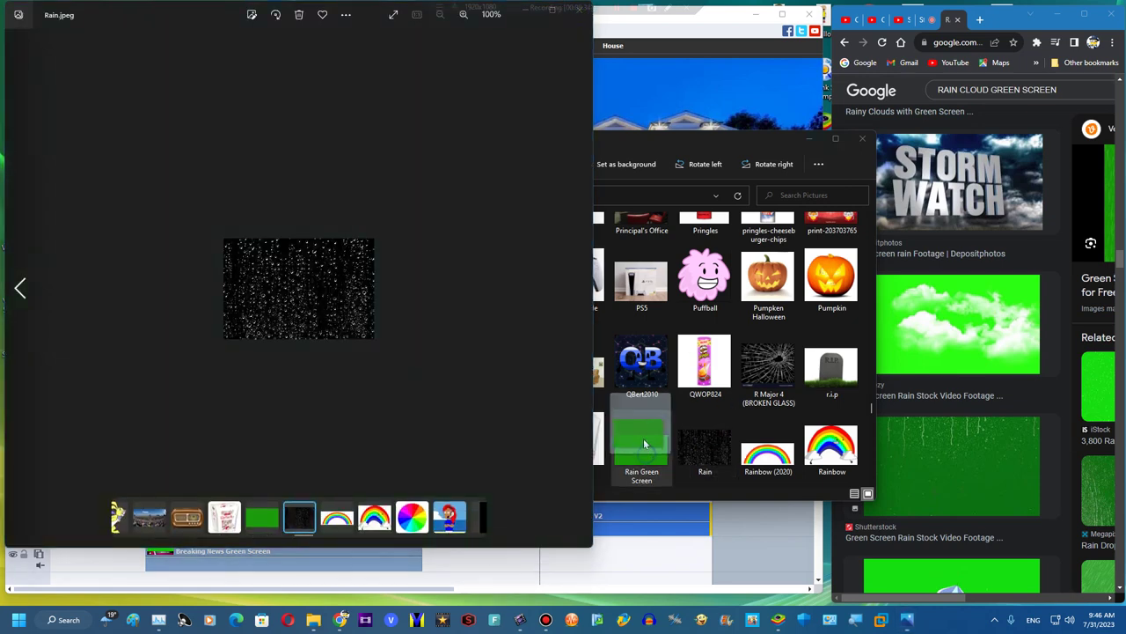
{"action": "left_click", "coordinate": [581, 8]}
{"action": "left_click", "coordinate": [605, 457]}
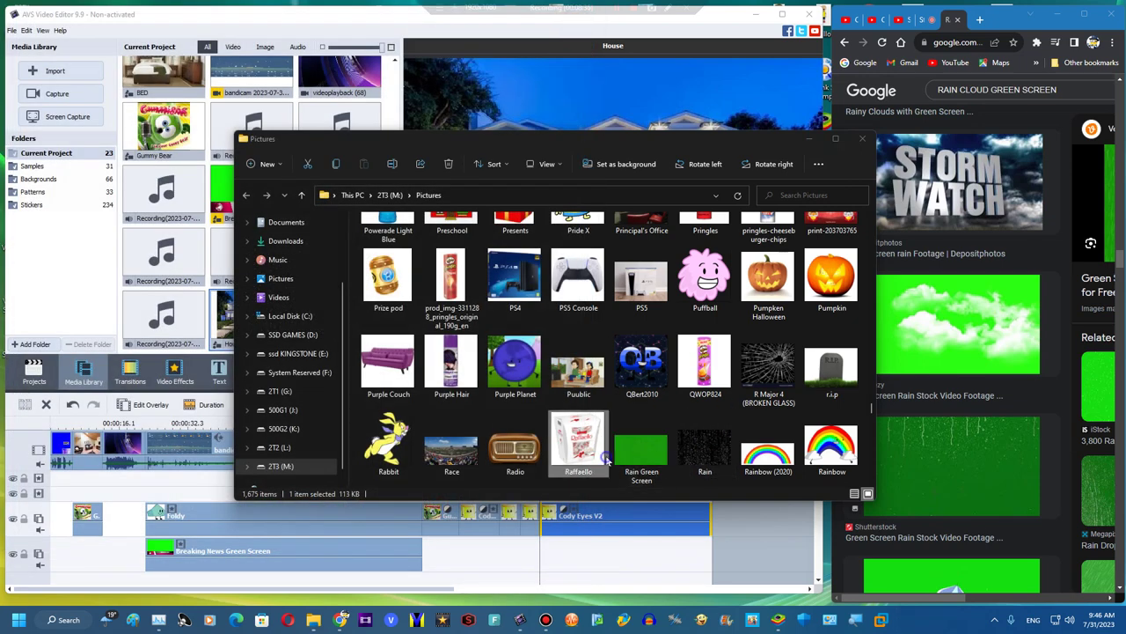
{"action": "left_click_drag", "start_coordinate": [638, 451], "coordinate": [146, 257]}
{"action": "left_click", "coordinate": [809, 138]}
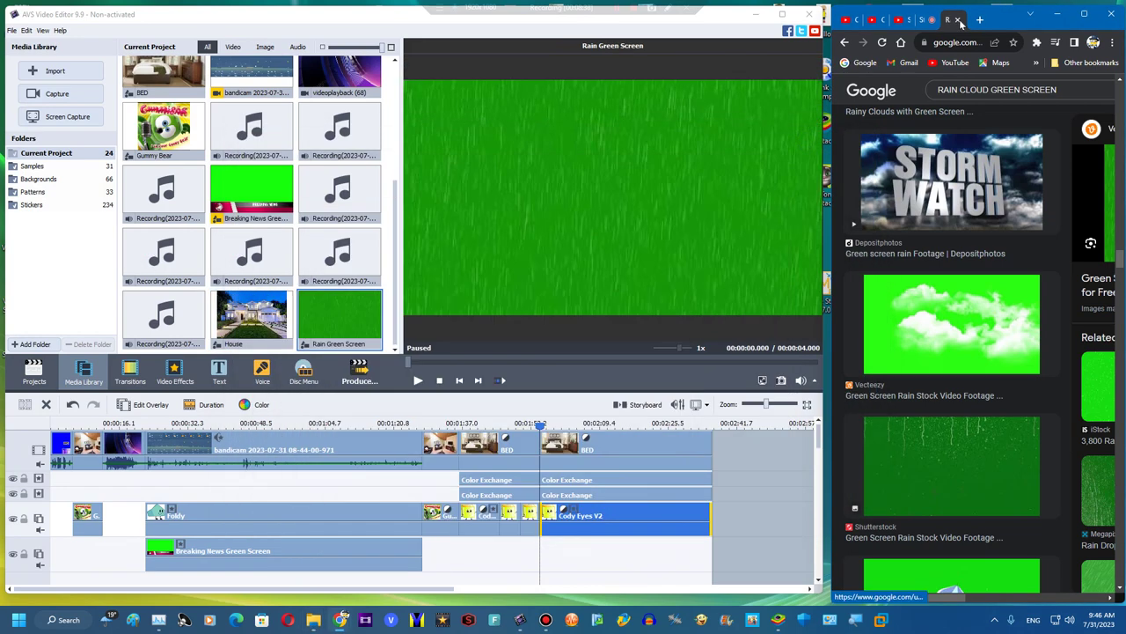
{"action": "left_click", "coordinate": [959, 20]}
Insert the House picture between the two BED parts at about 1:55.3 and place Rain Green Screen over it as an overlay
{"action": "left_click_drag", "start_coordinate": [314, 326], "coordinate": [695, 537]}
{"action": "mouse_move", "coordinate": [867, 384]}
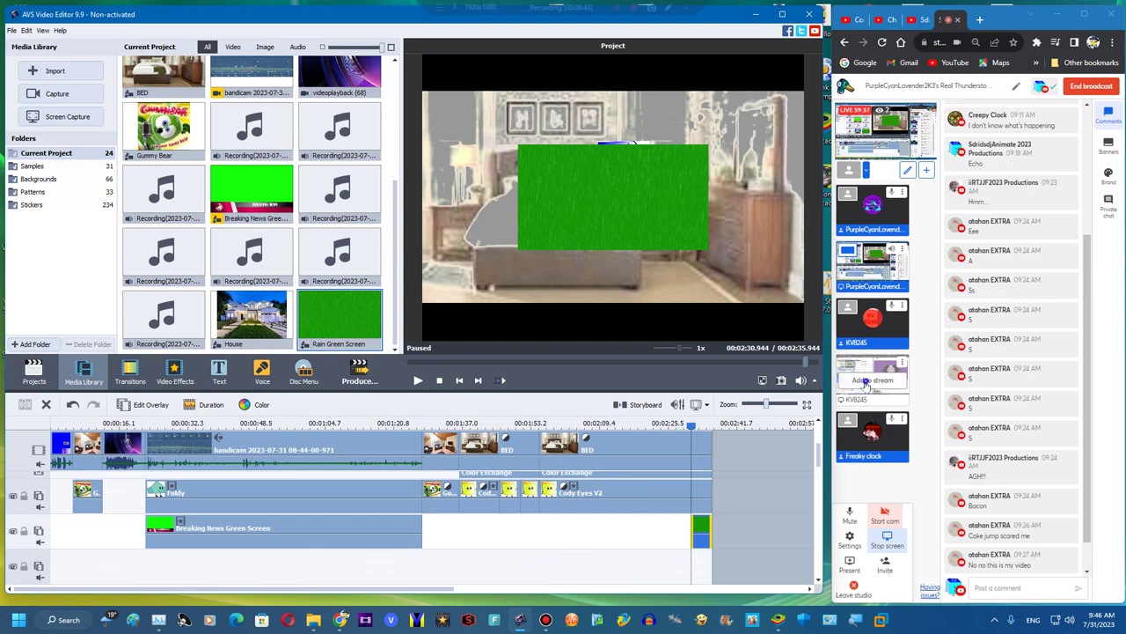
{"action": "left_click_drag", "start_coordinate": [692, 534], "coordinate": [538, 523]}
{"action": "left_click_drag", "start_coordinate": [273, 322], "coordinate": [553, 530]}
{"action": "left_click_drag", "start_coordinate": [711, 530], "coordinate": [559, 528]}
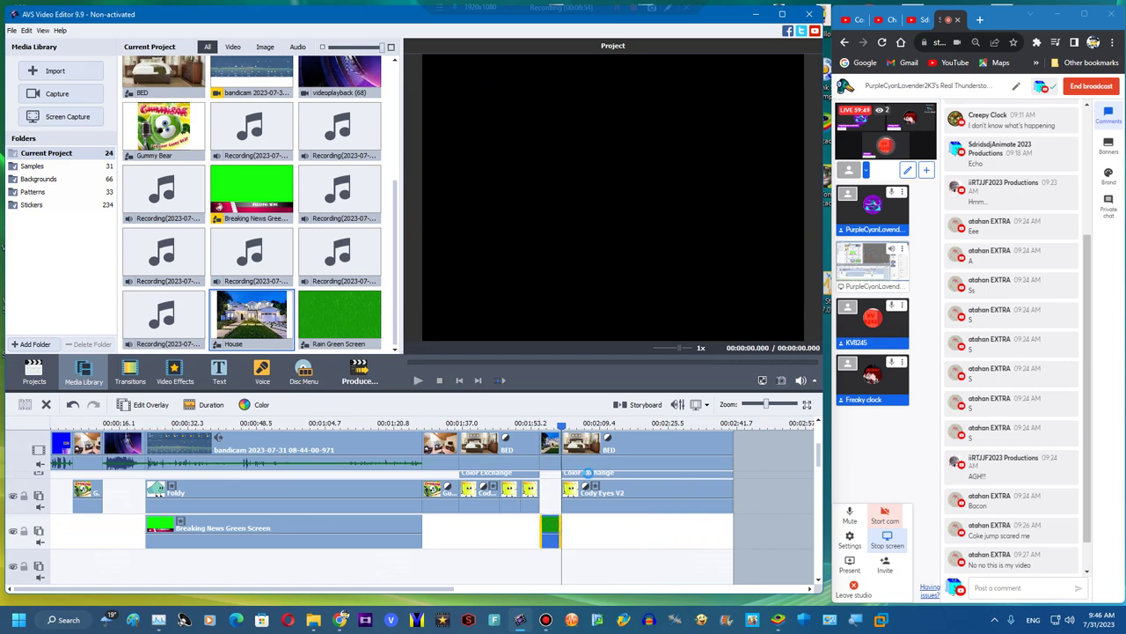
Enable Chromakey on the Rain Green Screen overlay at 100 with dark green as the append color
{"action": "left_click", "coordinate": [212, 407]}
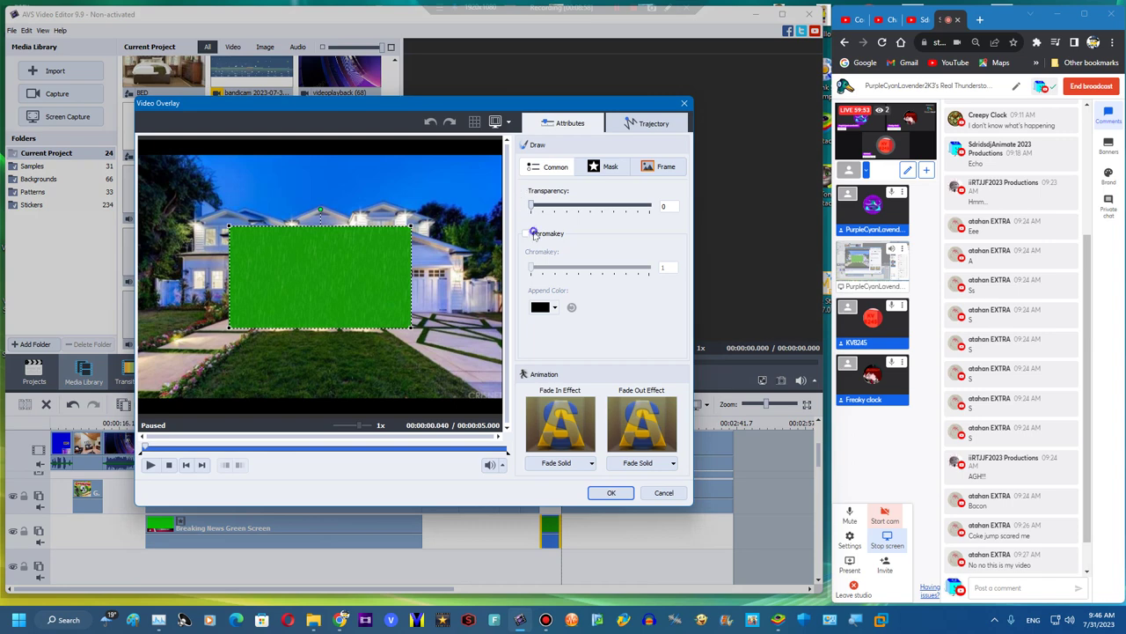
{"action": "left_click", "coordinate": [526, 234]}
{"action": "left_click", "coordinate": [554, 308]}
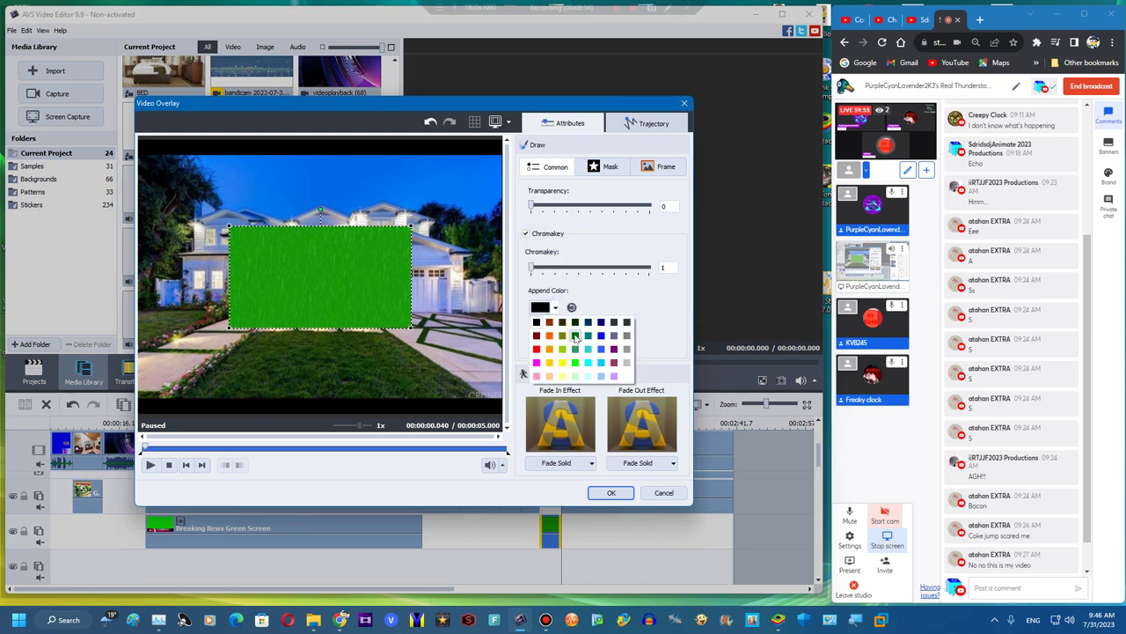
{"action": "left_click", "coordinate": [574, 336]}
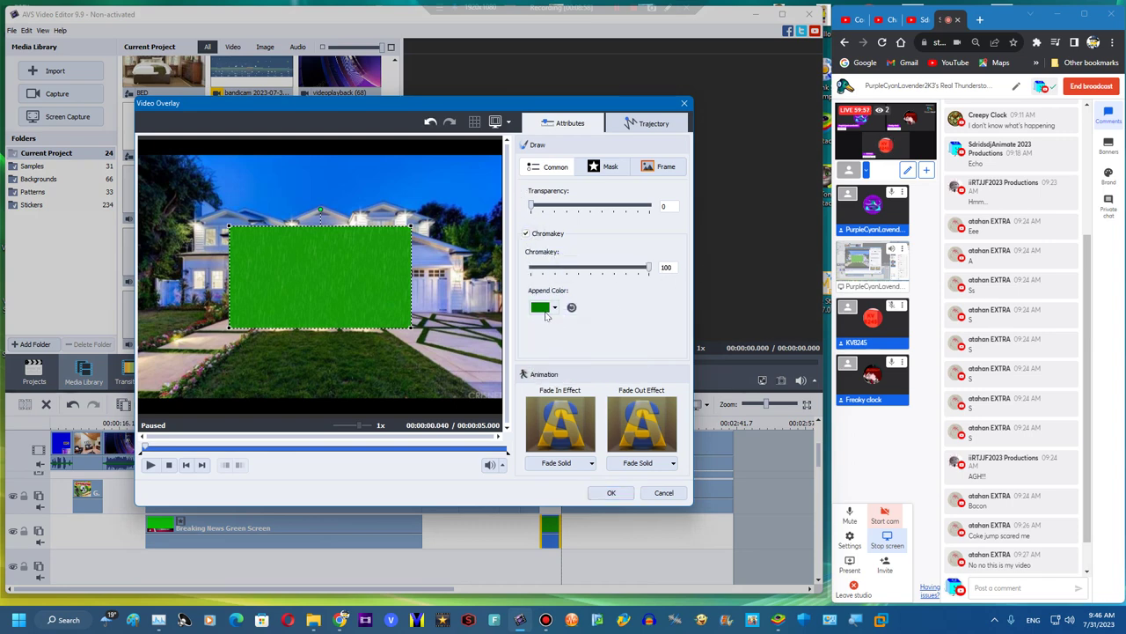
{"action": "left_click", "coordinate": [554, 307]}
{"action": "left_click", "coordinate": [558, 315]}
{"action": "left_click", "coordinate": [556, 308]}
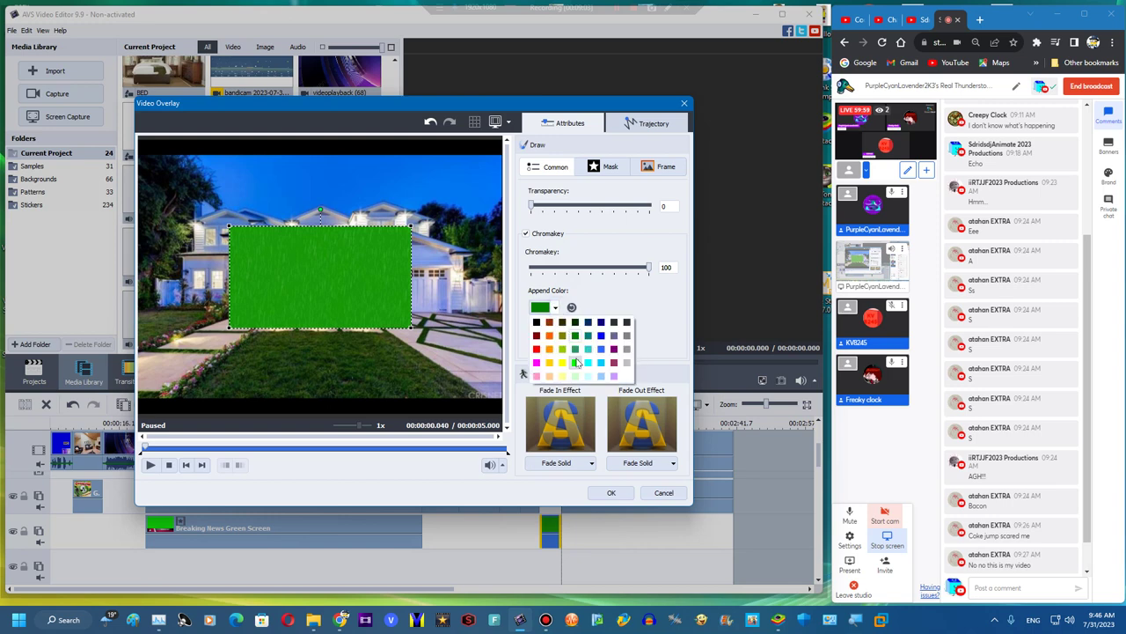
{"action": "left_click", "coordinate": [551, 323]}
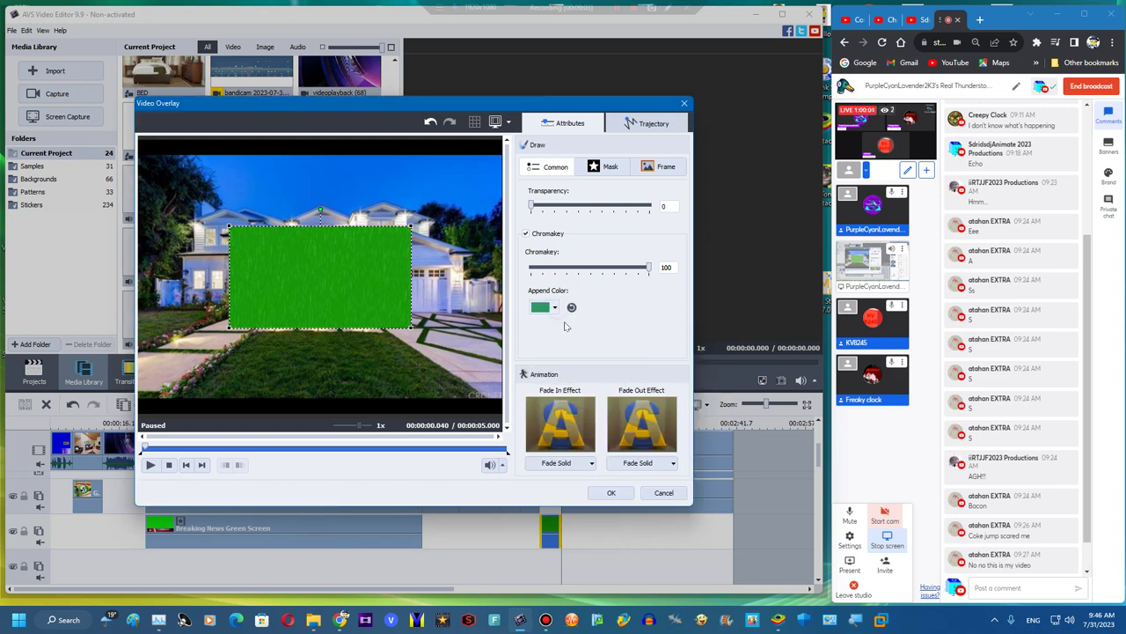
{"action": "left_click", "coordinate": [556, 308]}
{"action": "left_click", "coordinate": [578, 366]}
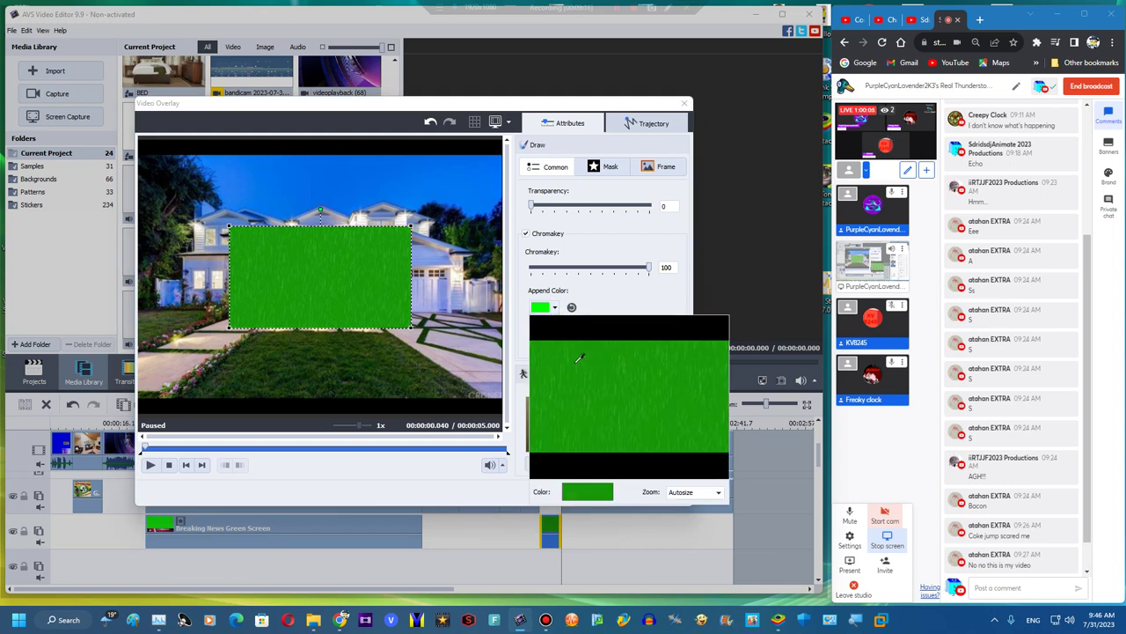
{"action": "left_click", "coordinate": [578, 358]}
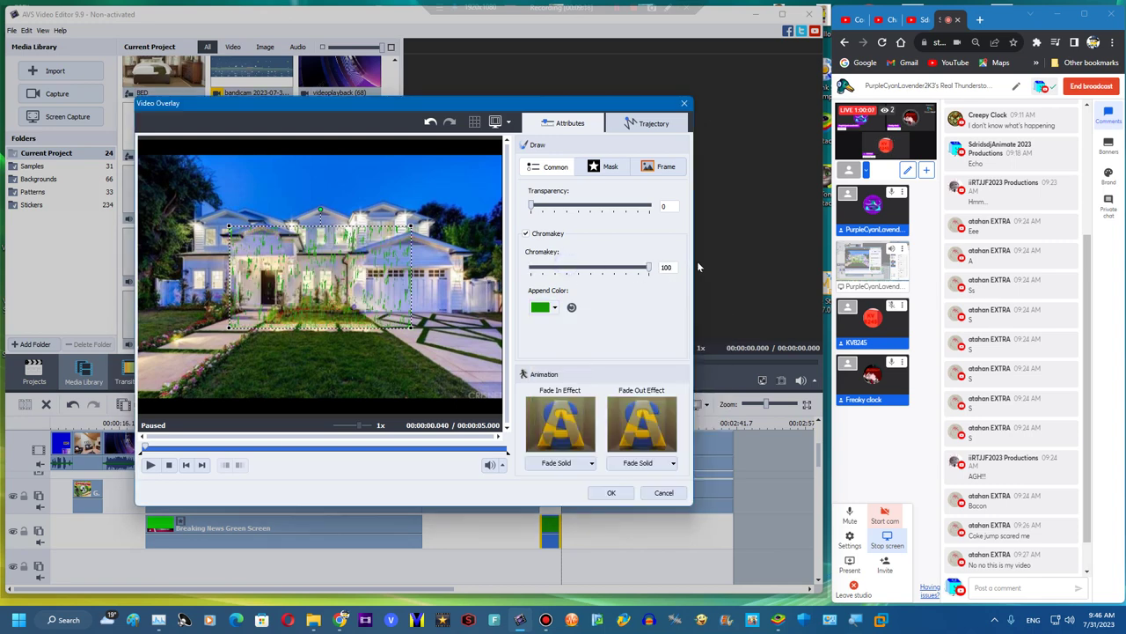
{"action": "left_click_drag", "start_coordinate": [412, 228], "coordinate": [621, 197]}
{"action": "left_click", "coordinate": [650, 491]}
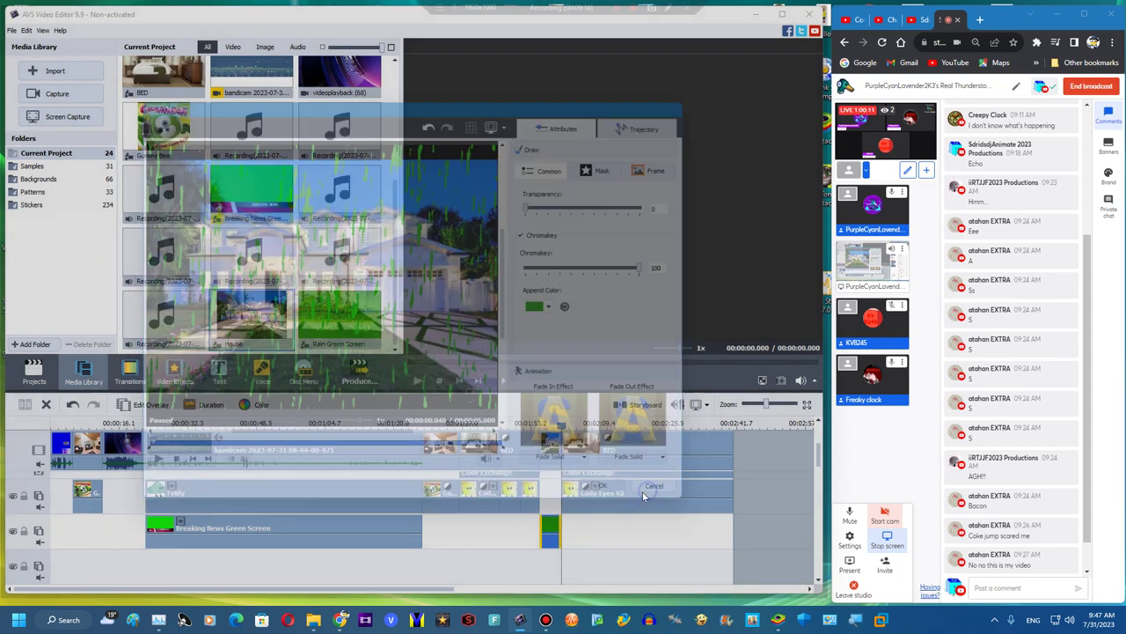
Color-correct the Rain Green Screen overlay with brightness 100, contrast 100, gamma 100 and hue -74
{"action": "left_click", "coordinate": [264, 405]}
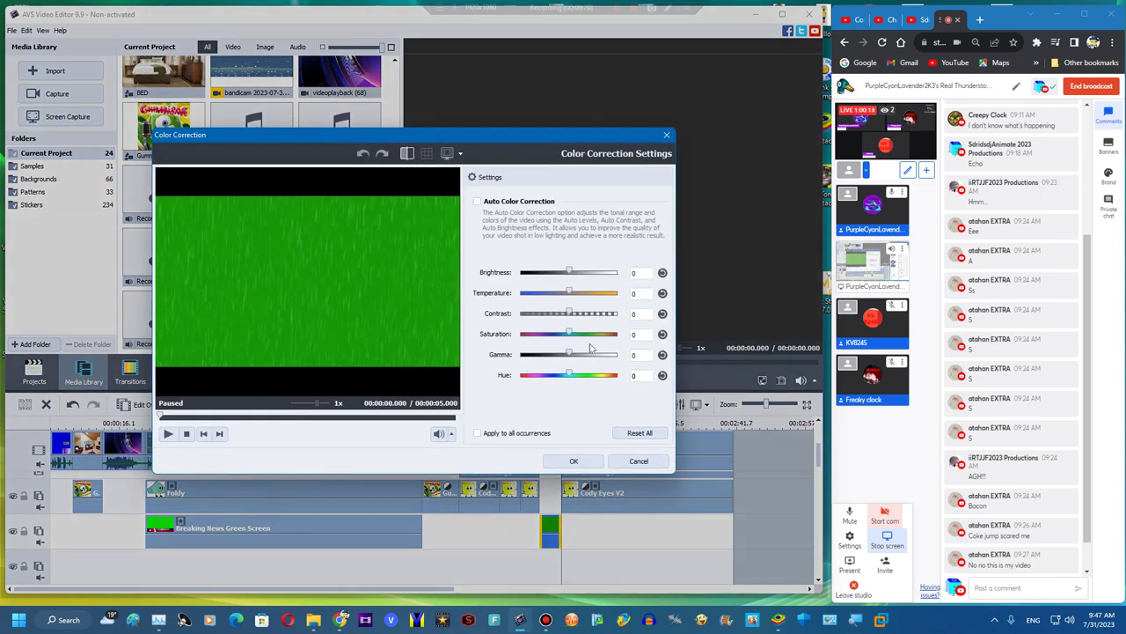
{"action": "left_click_drag", "start_coordinate": [571, 313], "coordinate": [617, 313]}
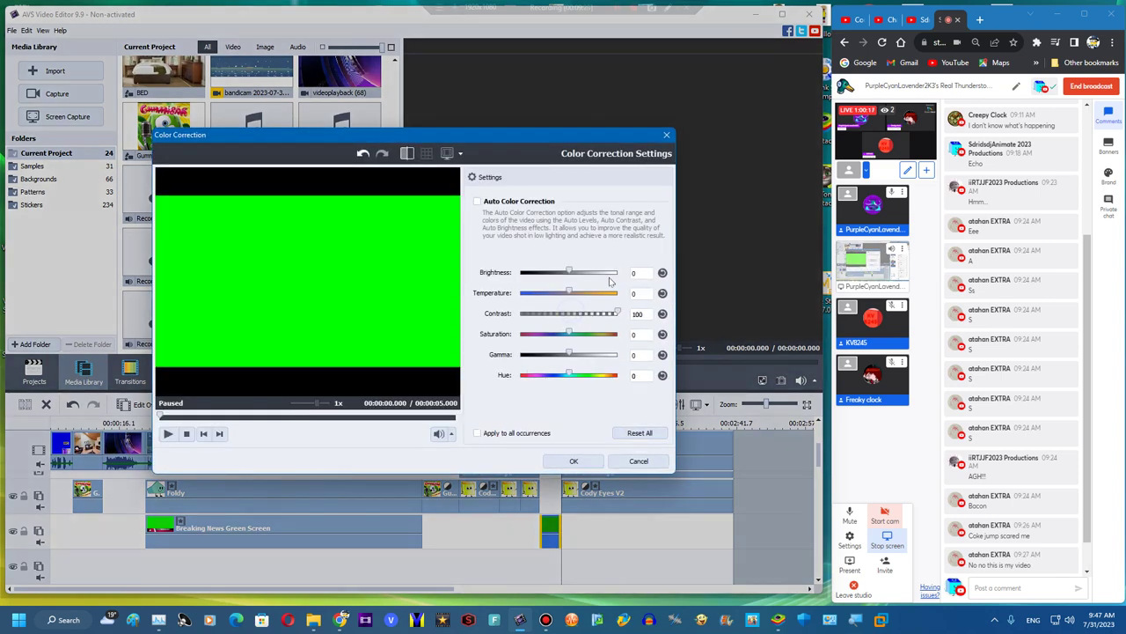
{"action": "left_click_drag", "start_coordinate": [573, 275], "coordinate": [673, 280]}
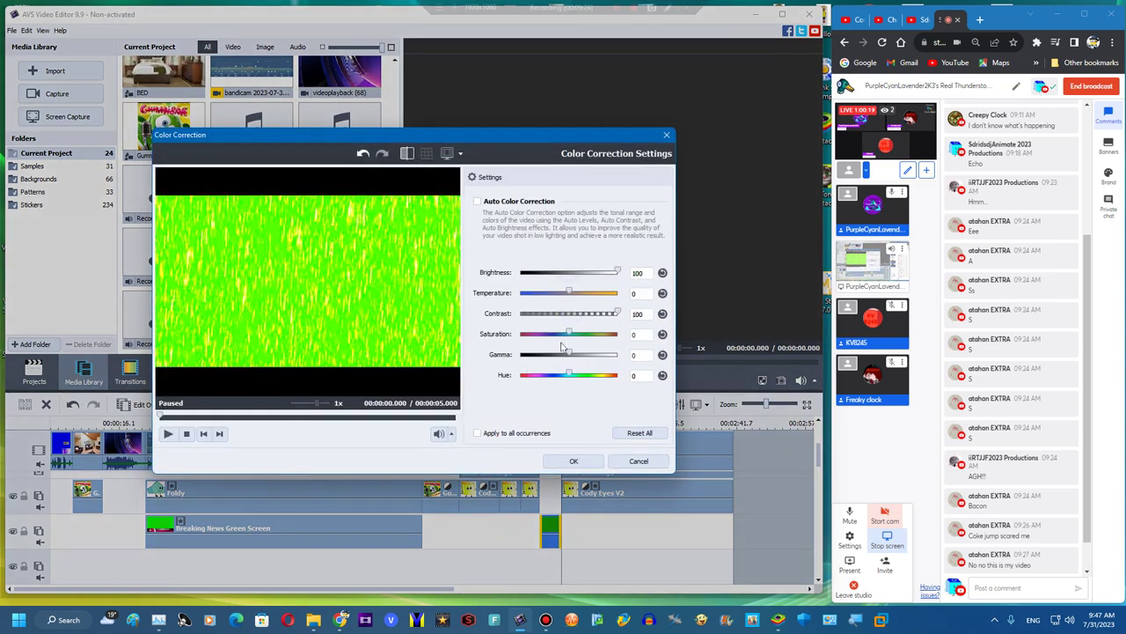
{"action": "left_click_drag", "start_coordinate": [573, 355], "coordinate": [644, 334]}
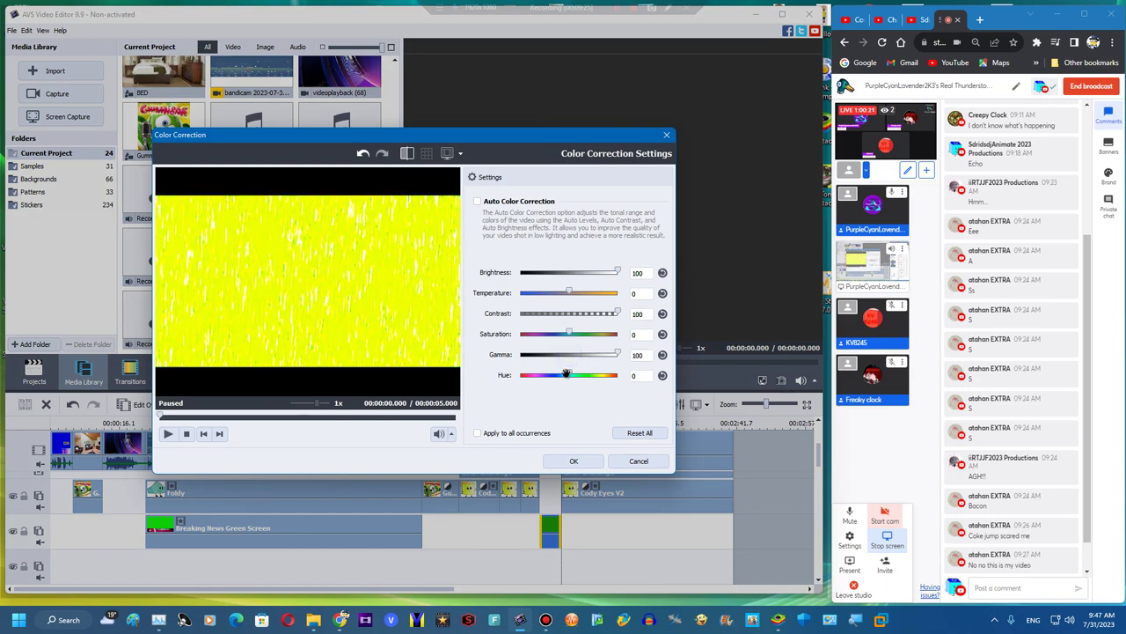
{"action": "mouse_move", "coordinate": [546, 377]}
{"action": "left_mouse_down"}
{"action": "mouse_move", "coordinate": [531, 376]}
{"action": "mouse_move", "coordinate": [542, 376]}
{"action": "left_mouse_up"}
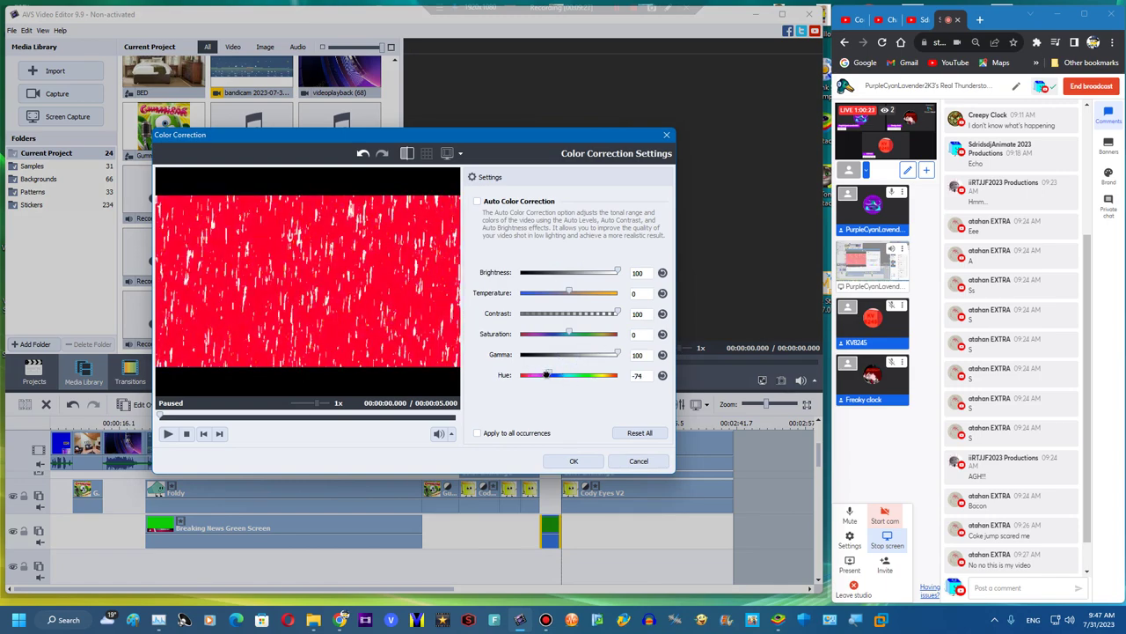
{"action": "left_click", "coordinate": [586, 466]}
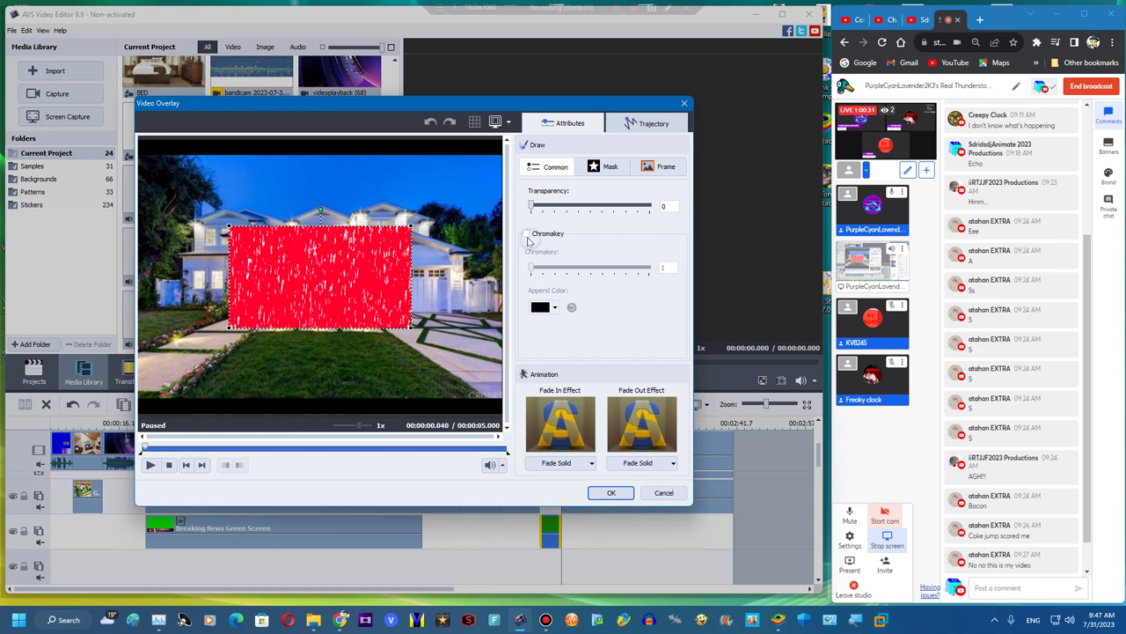
Enable Chromakey at 100 with red as the append color on the rain overlay and enlarge it to cover the whole frame
{"action": "left_click", "coordinate": [526, 234]}
{"action": "left_click", "coordinate": [543, 307]}
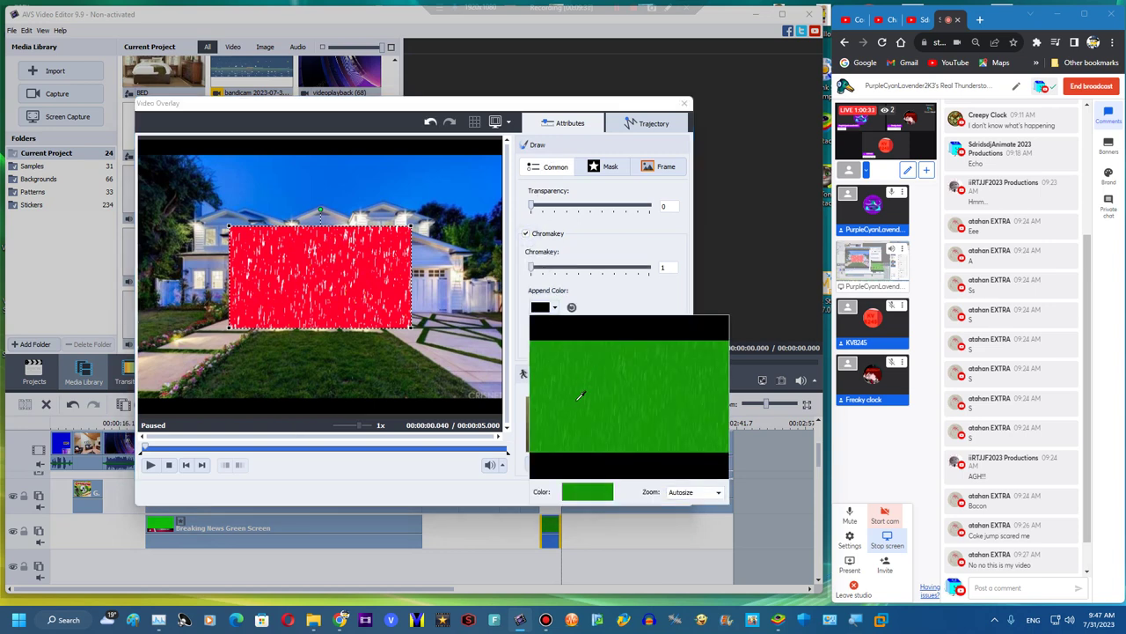
{"action": "left_click", "coordinate": [585, 321]}
{"action": "left_click", "coordinate": [556, 307]}
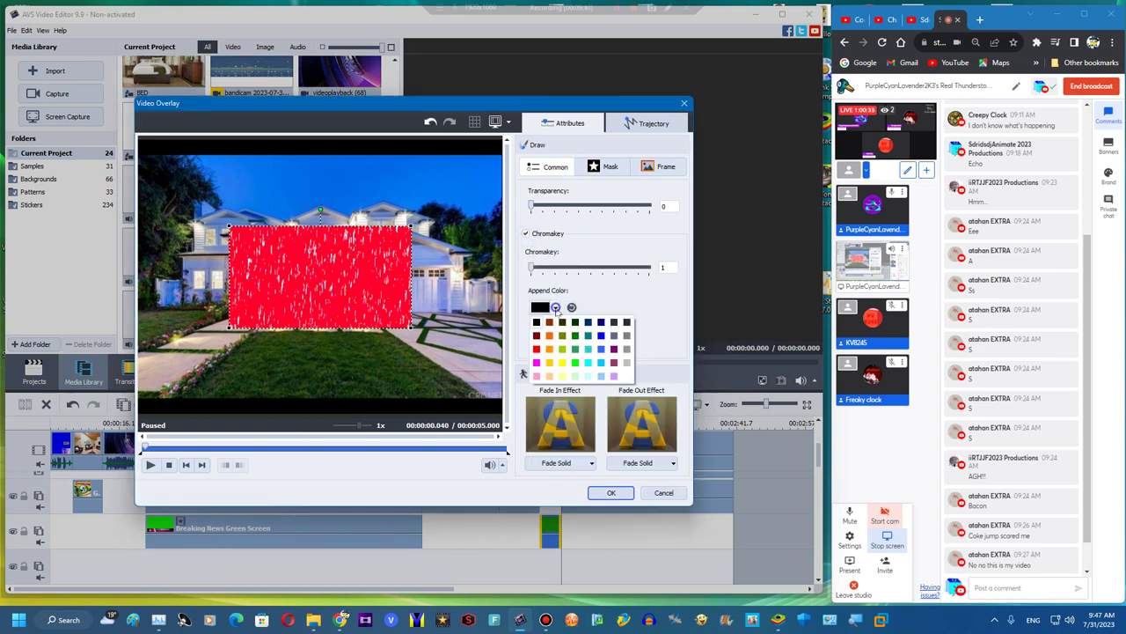
{"action": "left_click", "coordinate": [537, 349]}
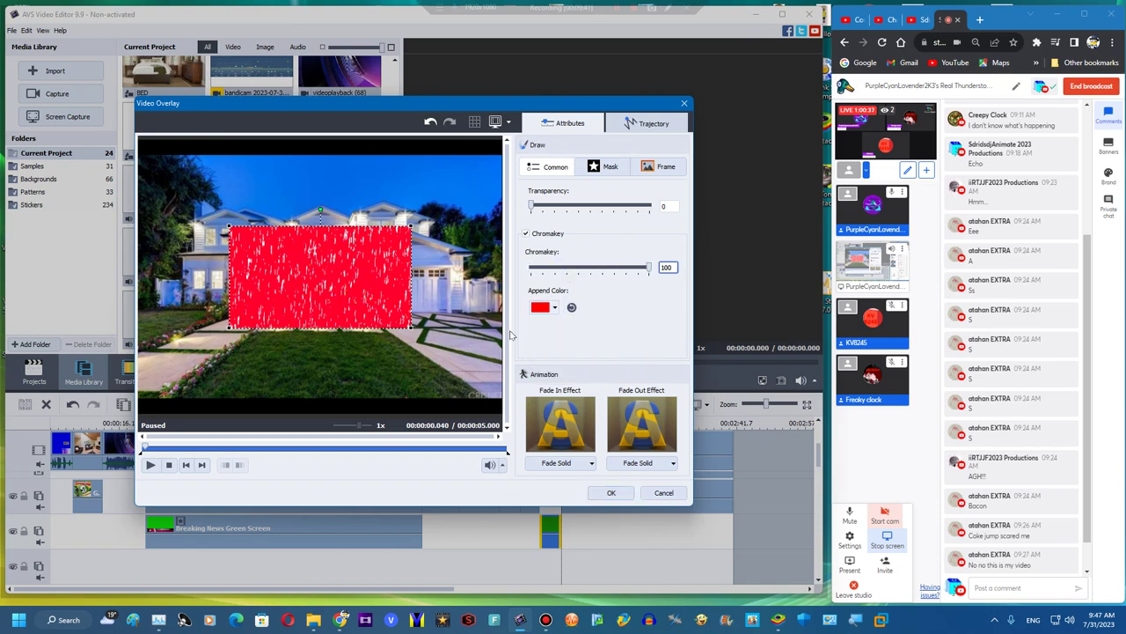
{"action": "left_click_drag", "start_coordinate": [410, 327], "coordinate": [506, 414]}
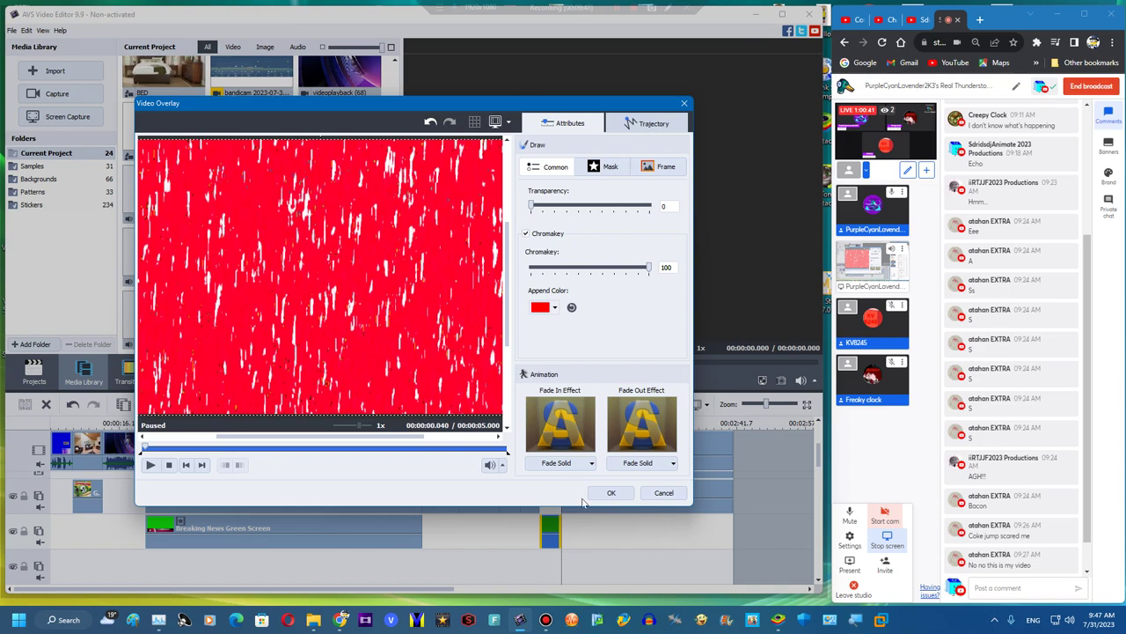
{"action": "left_click", "coordinate": [608, 492]}
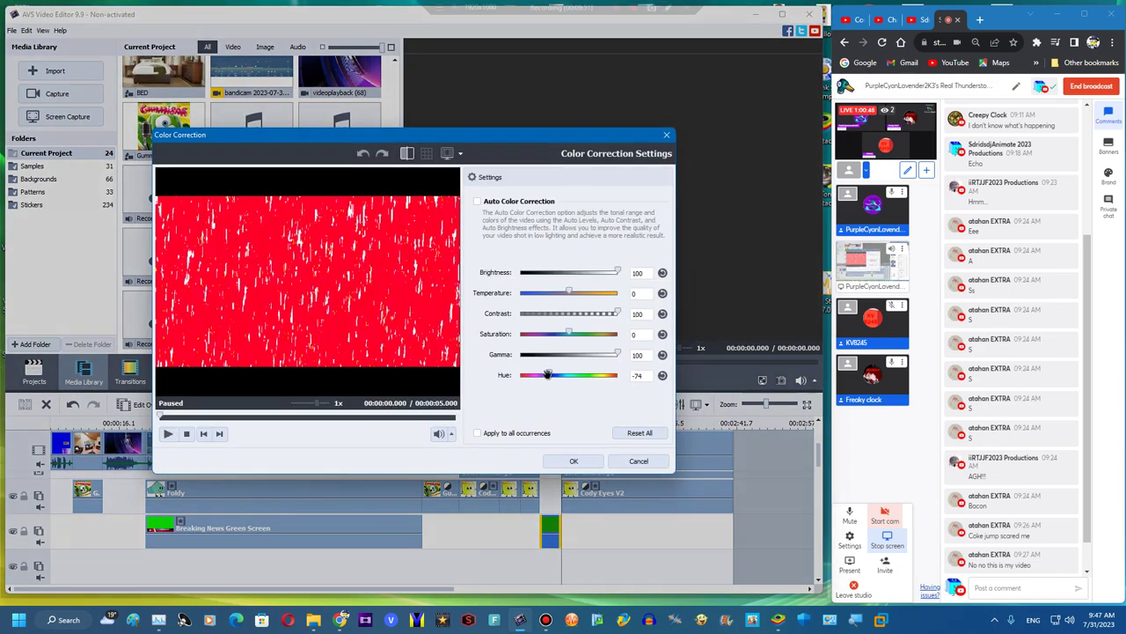
Set the rain overlay's hue correction to -65
{"action": "left_click_drag", "start_coordinate": [548, 376], "coordinate": [549, 394]}
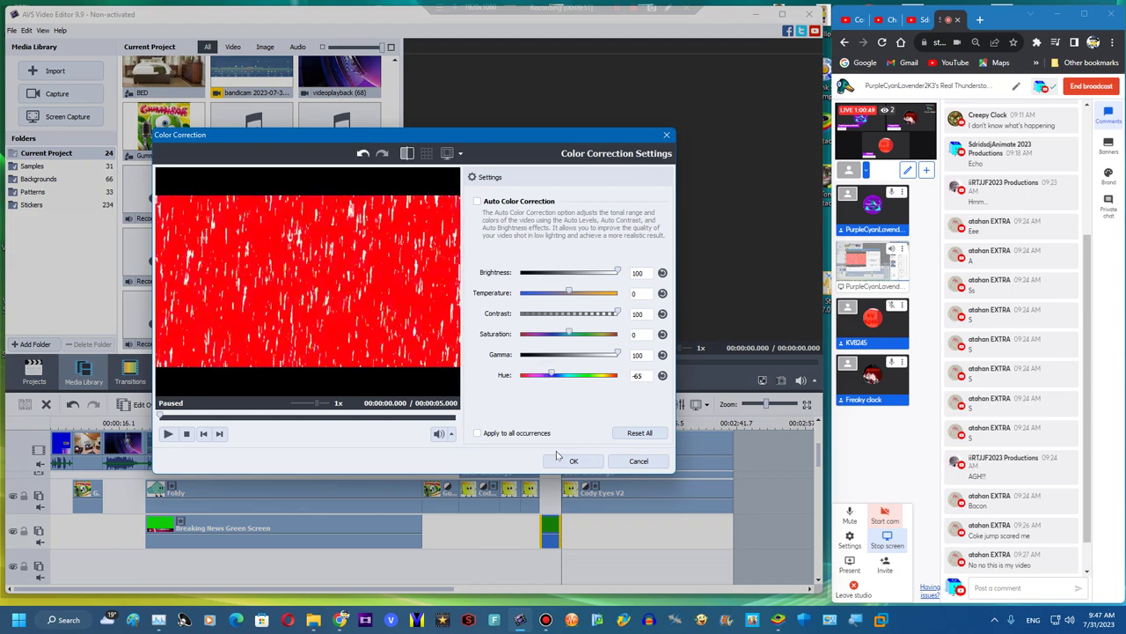
{"action": "left_click", "coordinate": [564, 460]}
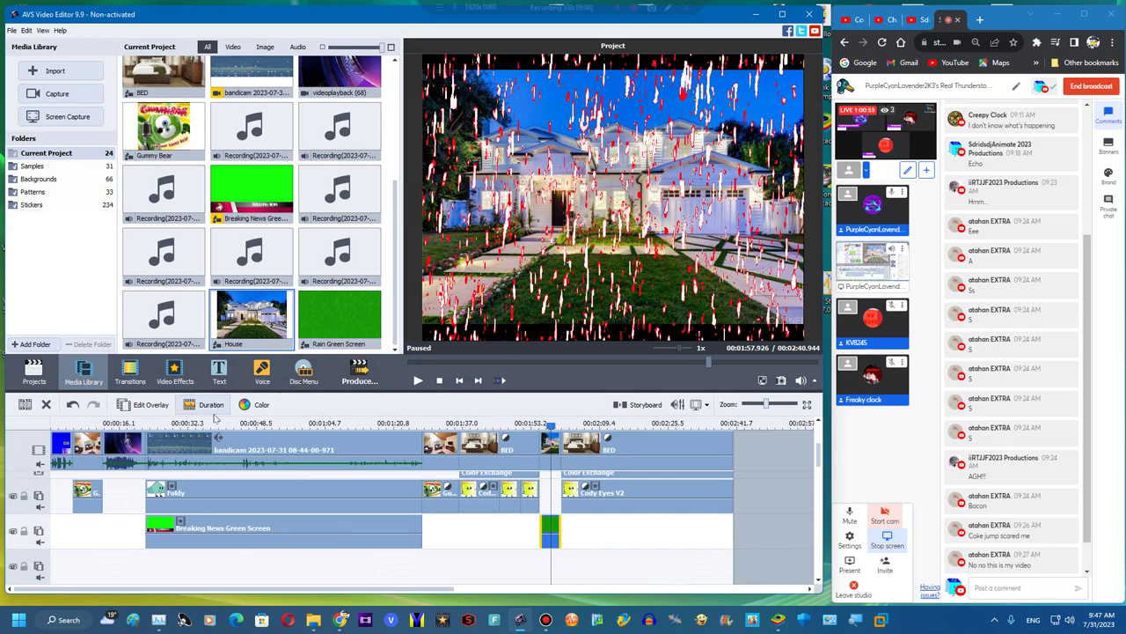
Try dark red and orange append colors for the rain overlay's Chromakey, then restore red at strength 100
{"action": "left_click", "coordinate": [151, 407]}
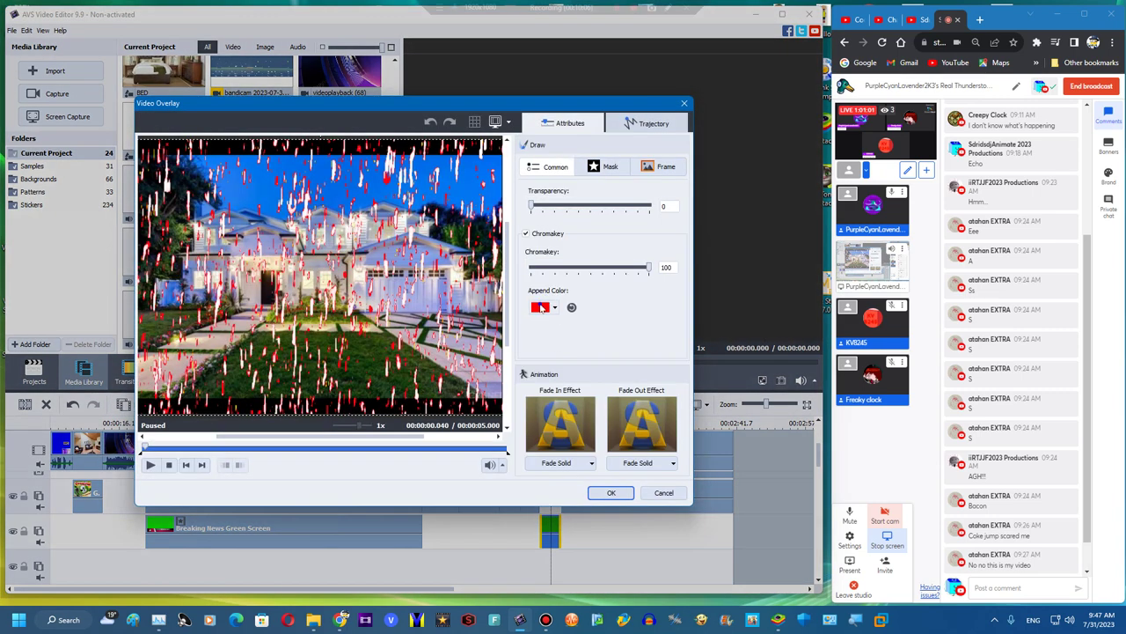
{"action": "left_click", "coordinate": [541, 307]}
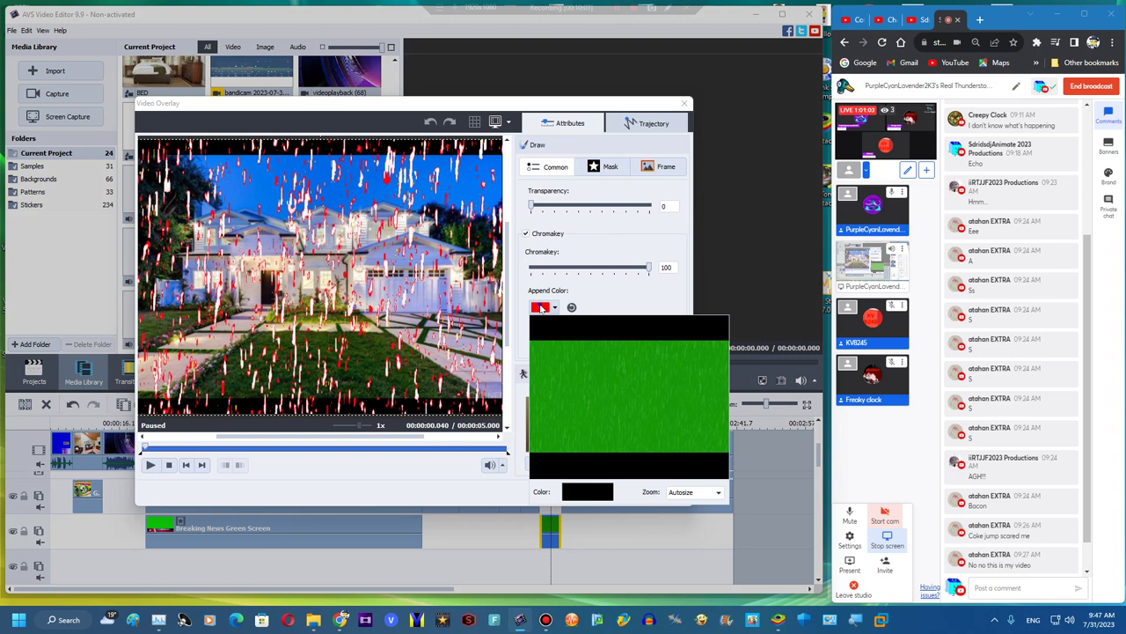
{"action": "left_click", "coordinate": [556, 307]}
{"action": "left_click", "coordinate": [536, 335]}
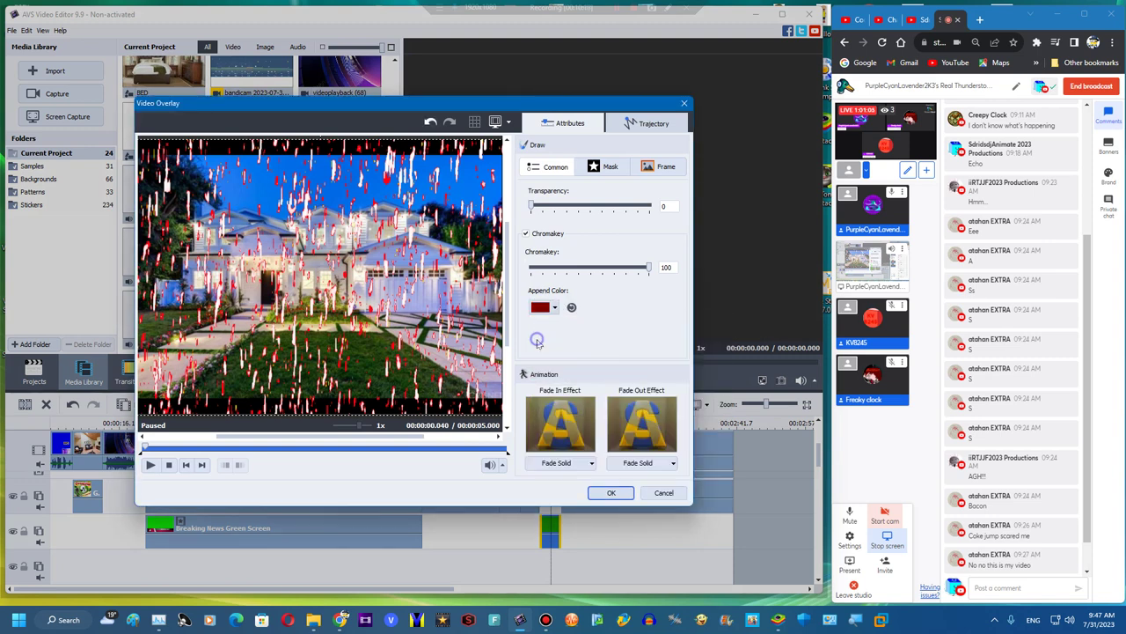
{"action": "left_click", "coordinate": [553, 307]}
{"action": "left_click", "coordinate": [549, 349]}
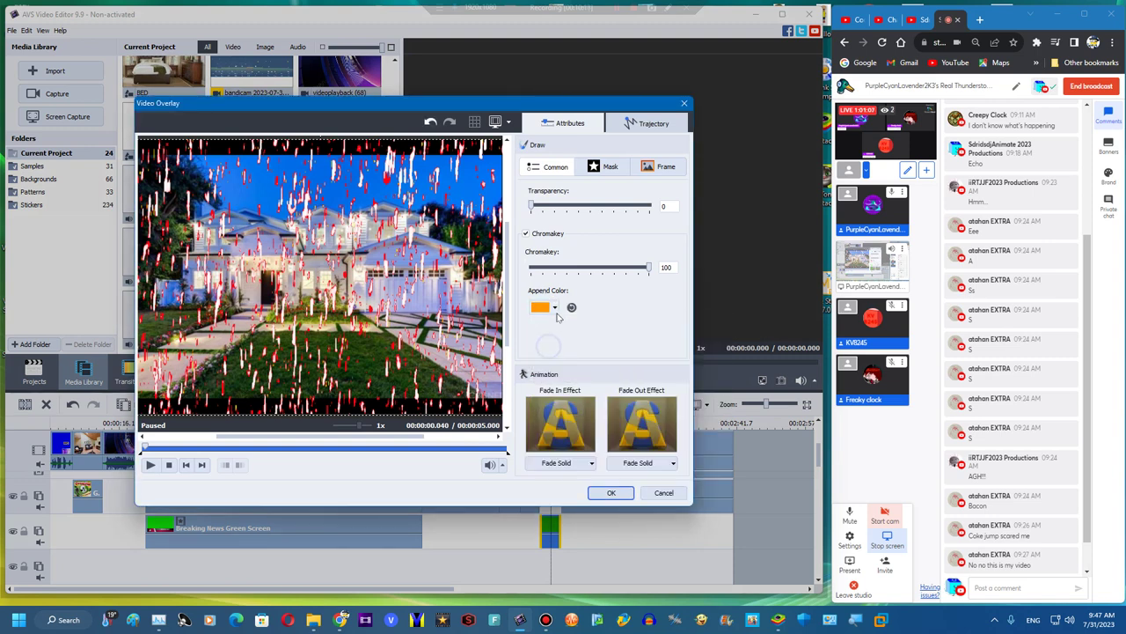
{"action": "left_click", "coordinate": [556, 307]}
{"action": "left_click", "coordinate": [550, 337]}
{"action": "left_click", "coordinate": [555, 307]}
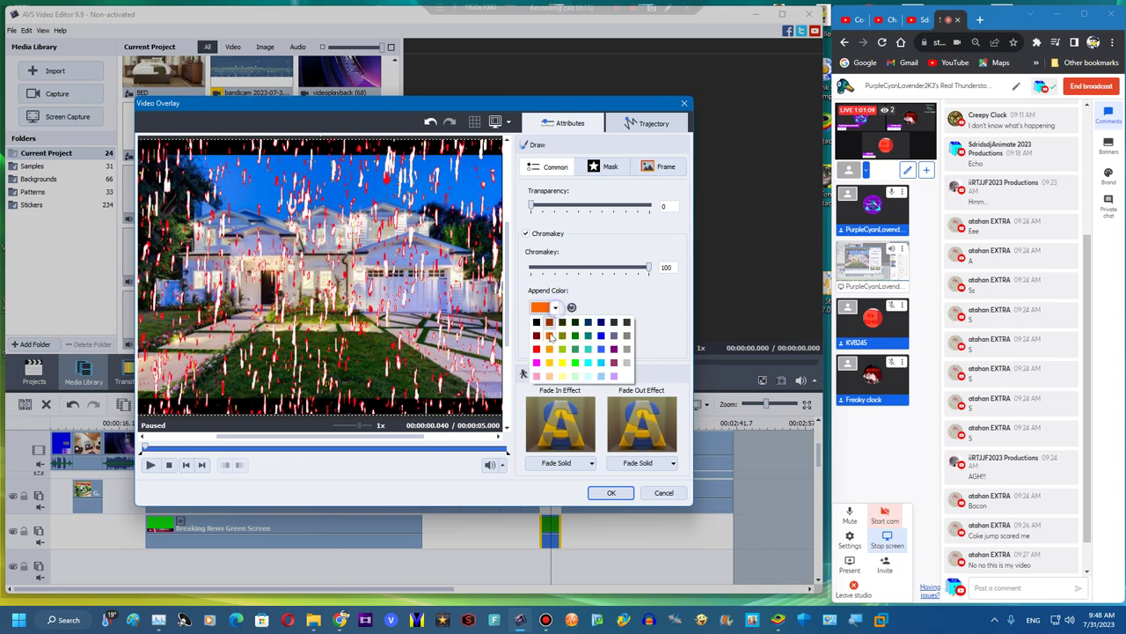
{"action": "left_click", "coordinate": [537, 349]}
{"action": "left_click", "coordinate": [531, 270]}
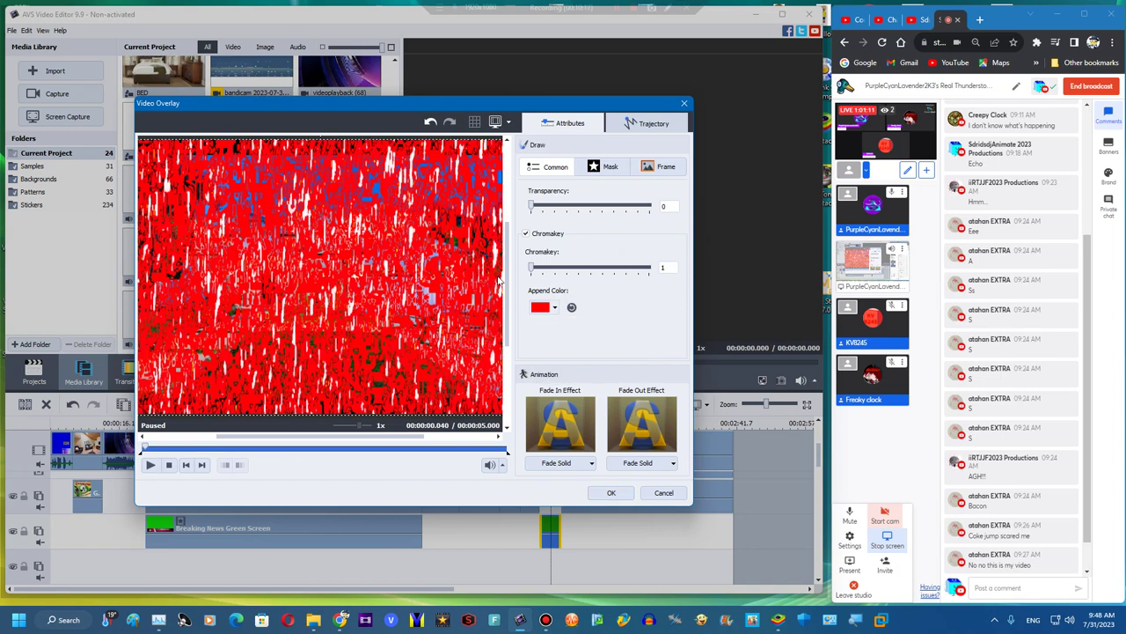
{"action": "left_click_drag", "start_coordinate": [531, 273], "coordinate": [736, 271]}
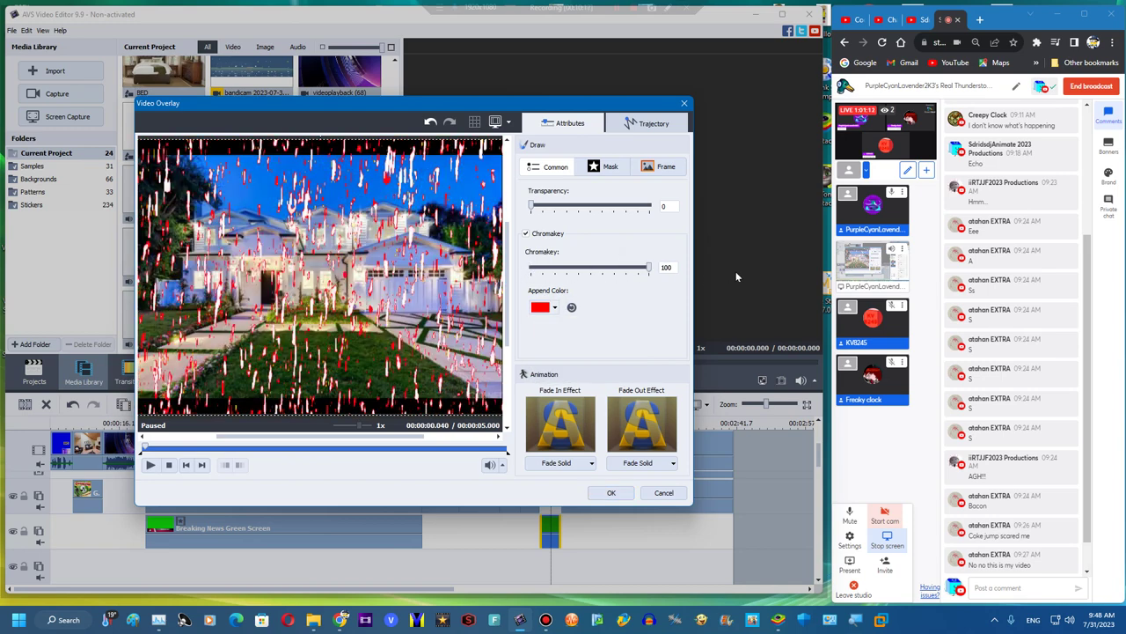
{"action": "left_click", "coordinate": [622, 496]}
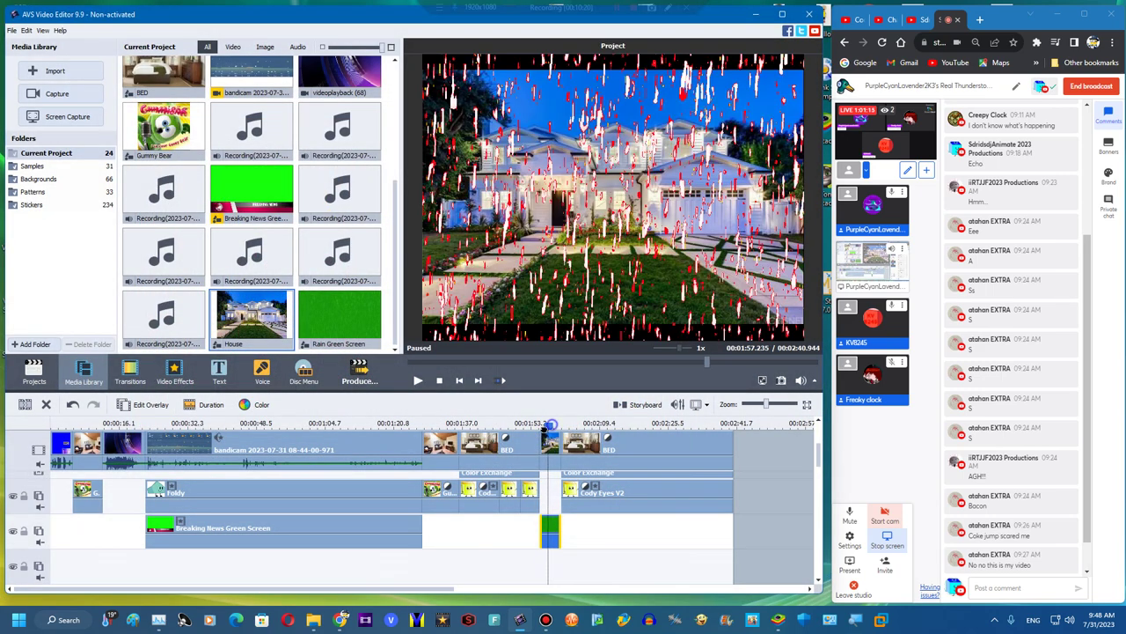
Set the House clip's brightness correction to 50, leaving its contrast at the default
{"action": "left_click_drag", "start_coordinate": [549, 424], "coordinate": [570, 424]}
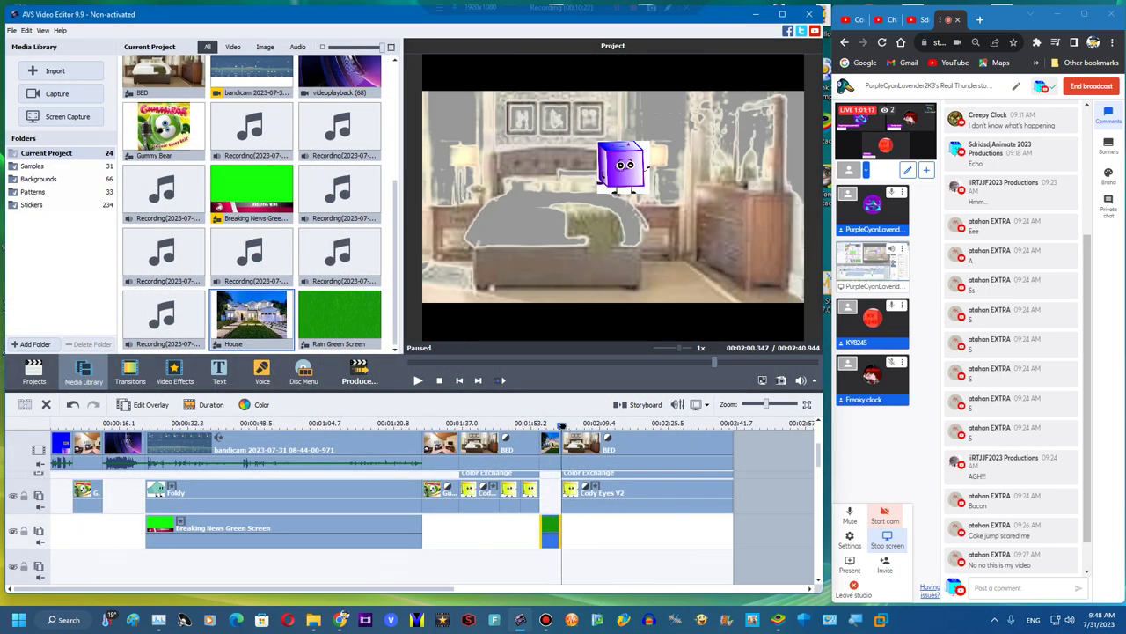
{"action": "scroll", "coordinate": [512, 475], "scroll_direction": "up", "scroll_amount": 1}
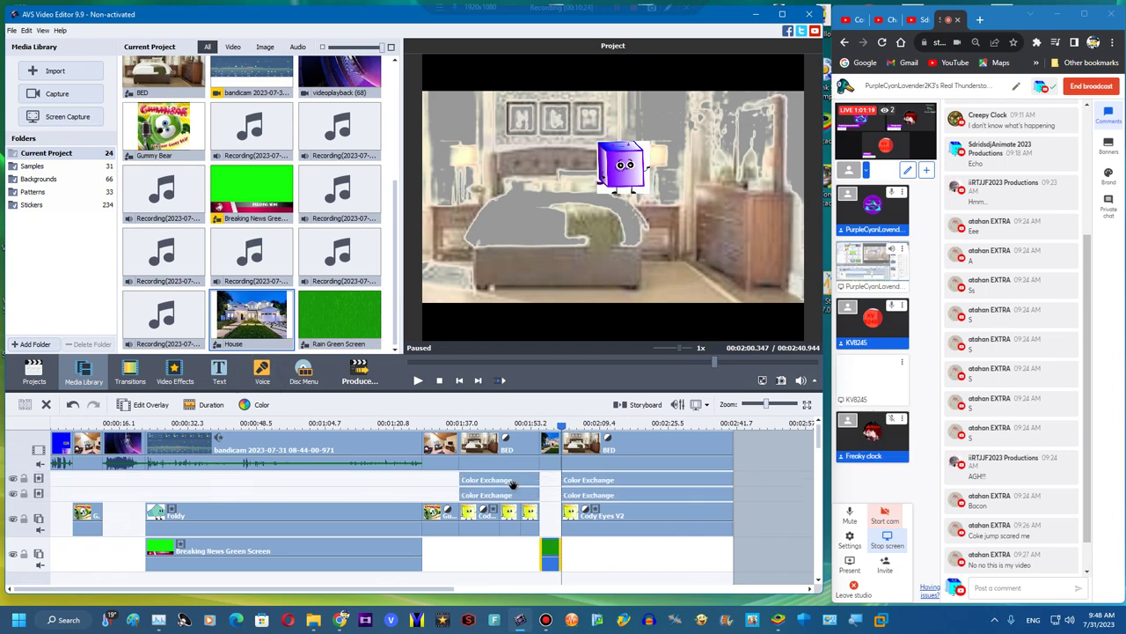
{"action": "left_click", "coordinate": [544, 452]}
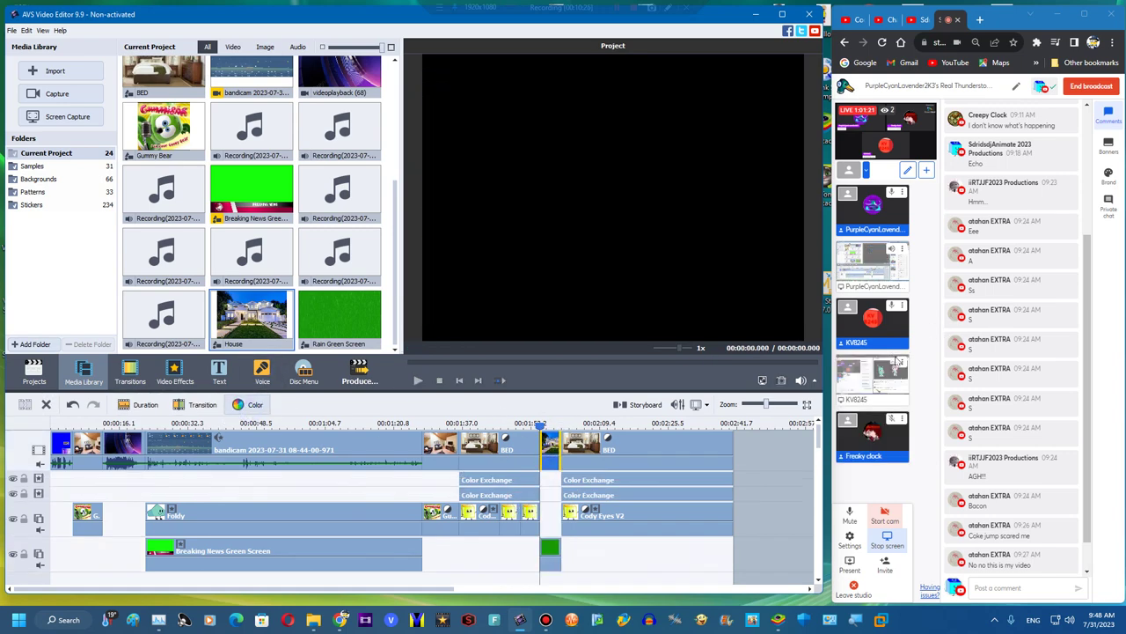
{"action": "left_click", "coordinate": [1084, 14]}
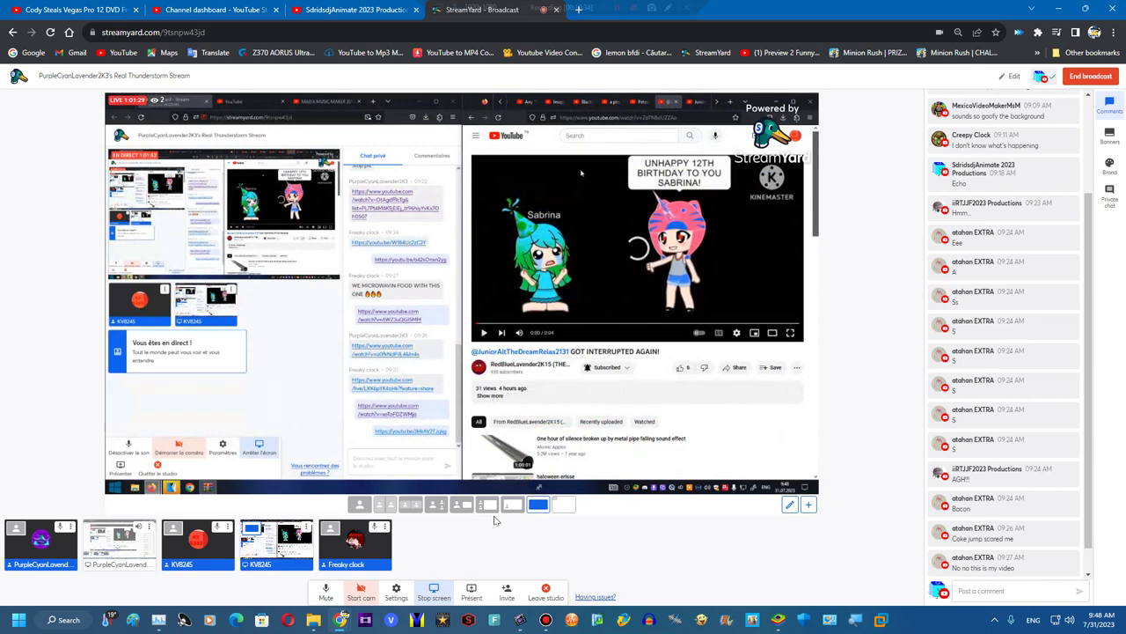
{"action": "left_click", "coordinate": [1085, 10]}
{"action": "mouse_move", "coordinate": [570, 276]}
{"action": "left_mouse_down"}
{"action": "mouse_move", "coordinate": [604, 274]}
{"action": "mouse_move", "coordinate": [590, 279]}
{"action": "left_mouse_up"}
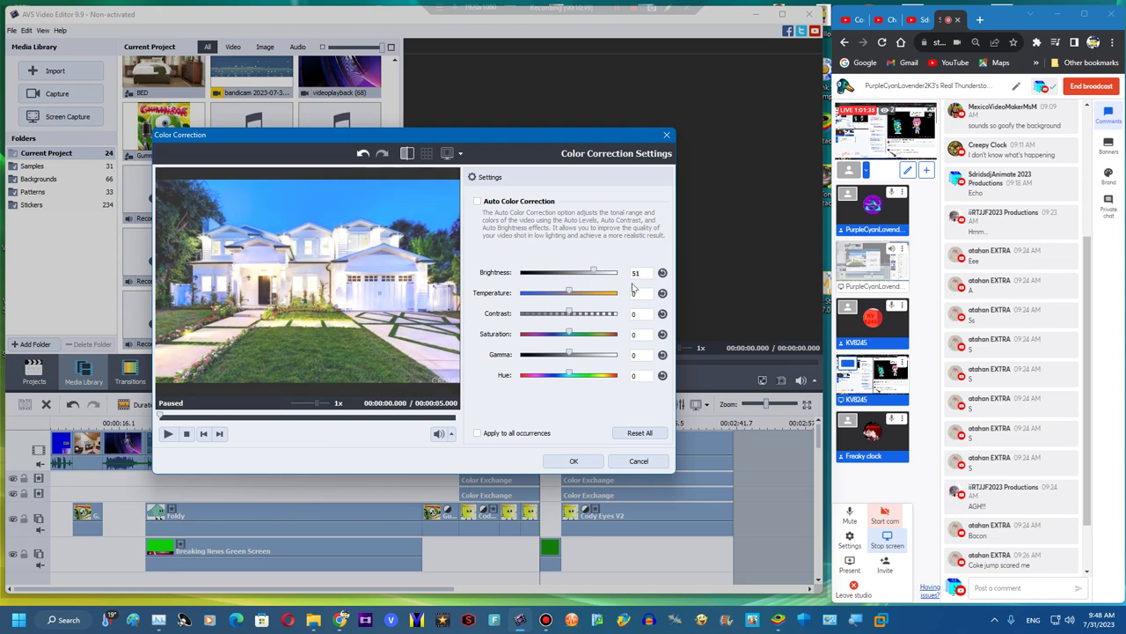
{"action": "type", "text": "50"}
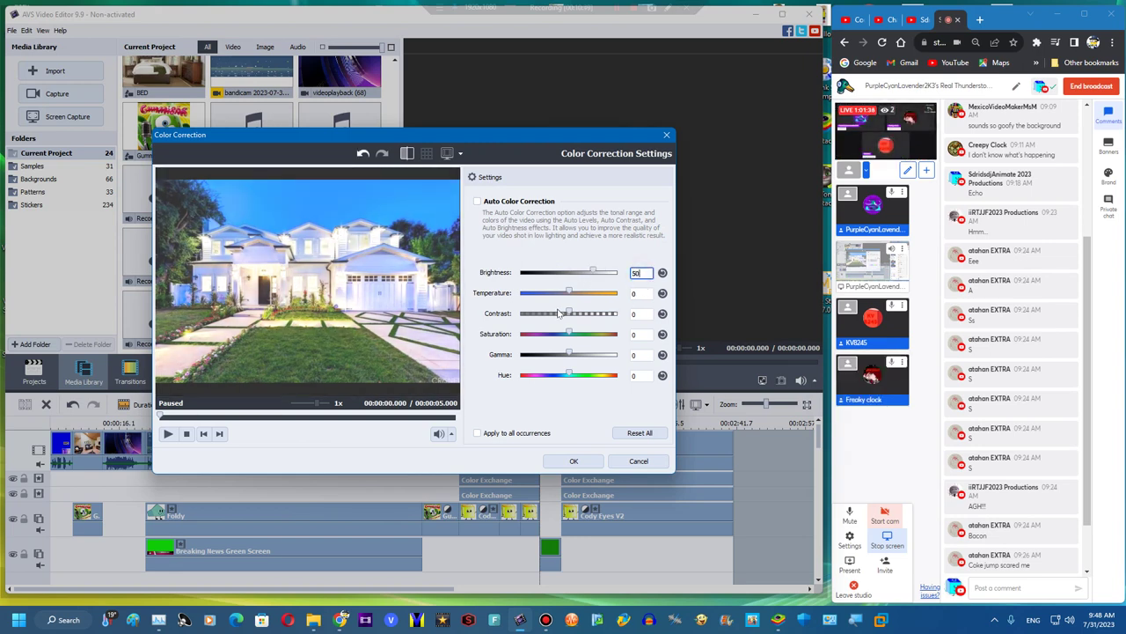
{"action": "mouse_move", "coordinate": [568, 314]}
{"action": "left_mouse_down"}
{"action": "mouse_move", "coordinate": [588, 314]}
{"action": "mouse_move", "coordinate": [577, 320]}
{"action": "left_mouse_up"}
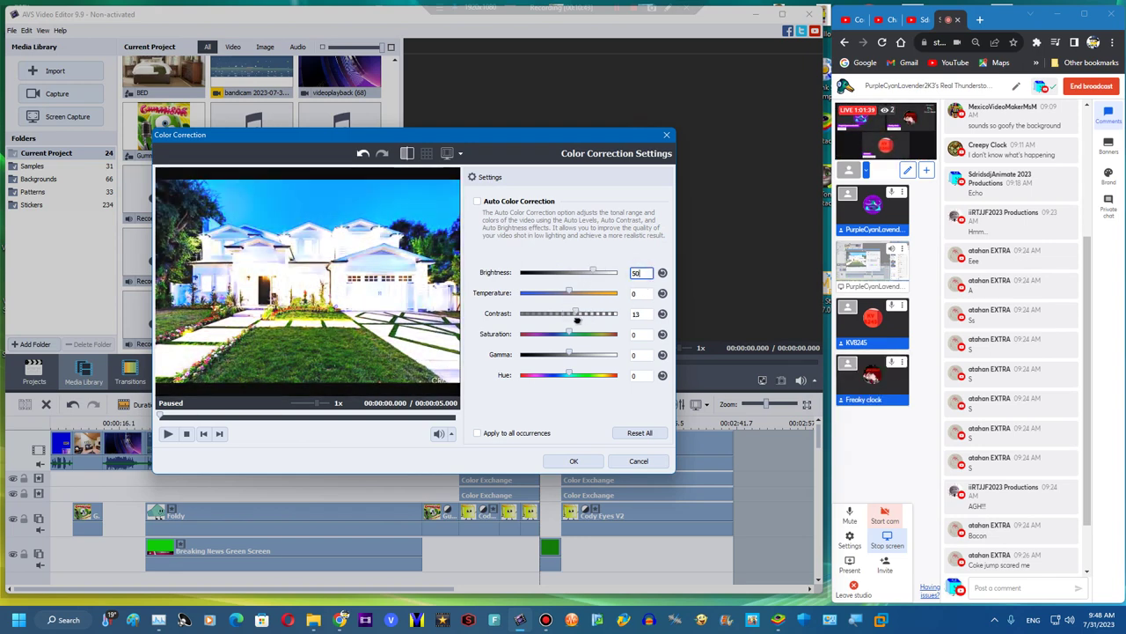
{"action": "left_click", "coordinate": [662, 314]}
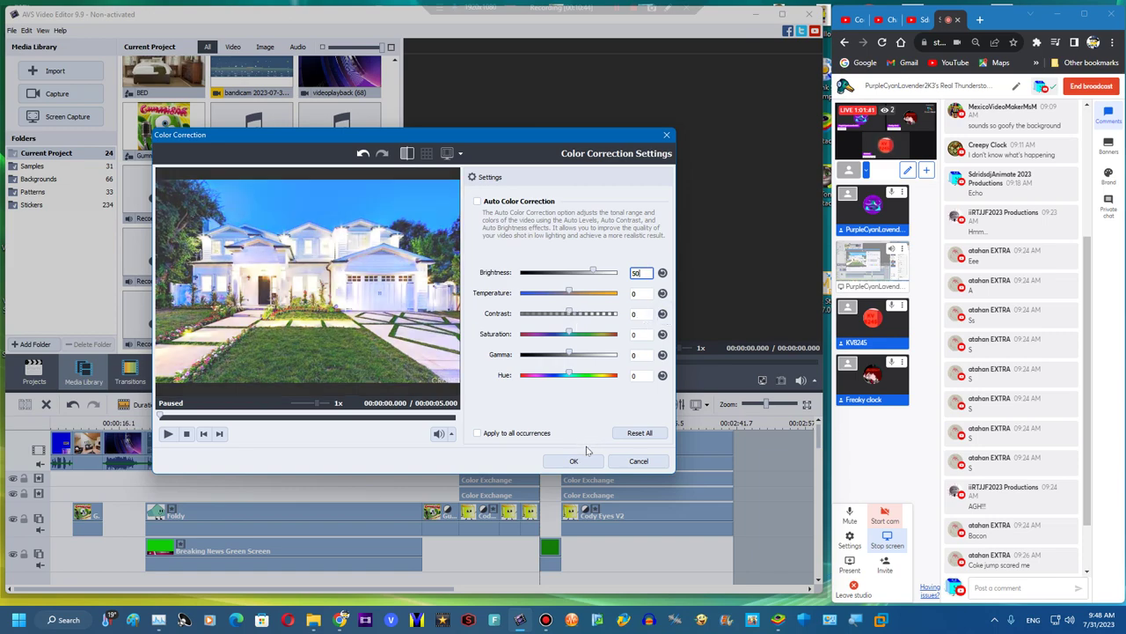
{"action": "left_click", "coordinate": [582, 459]}
Duplicate the first Color Exchange effect and place the copy on the same effect line above the House clip
{"action": "right_click", "coordinate": [520, 477]}
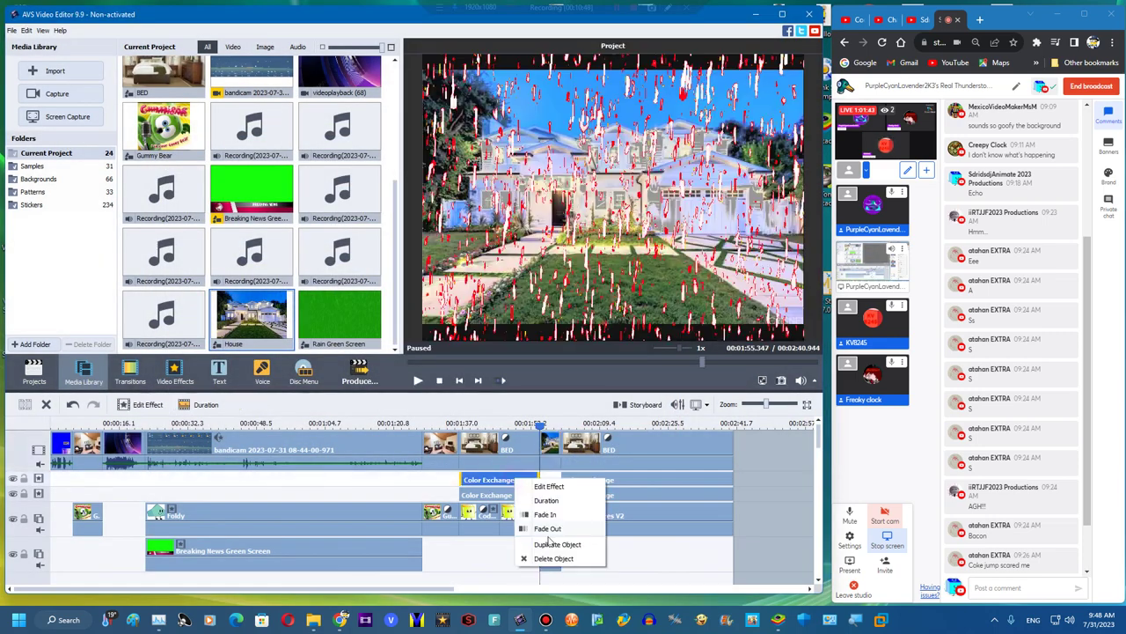
{"action": "left_click", "coordinate": [551, 542]}
{"action": "left_click_drag", "start_coordinate": [453, 501], "coordinate": [542, 479]}
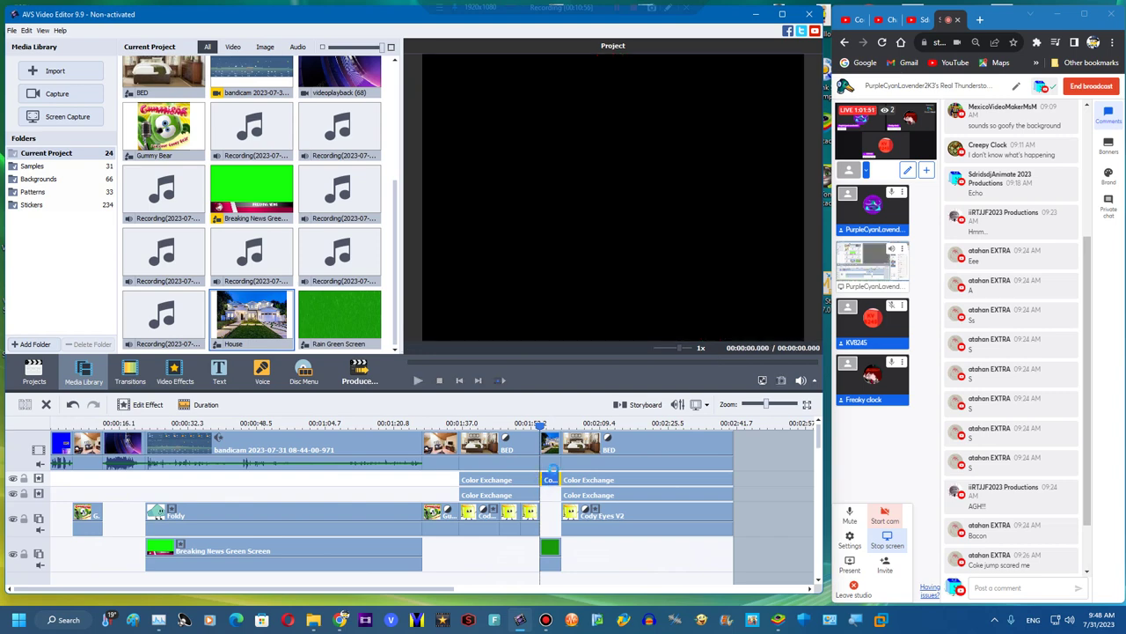
Set the House clip's Color Exchange to replace the sky's blue, trying yellow as Color 2 before restoring gray
{"action": "double_click", "coordinate": [550, 479]}
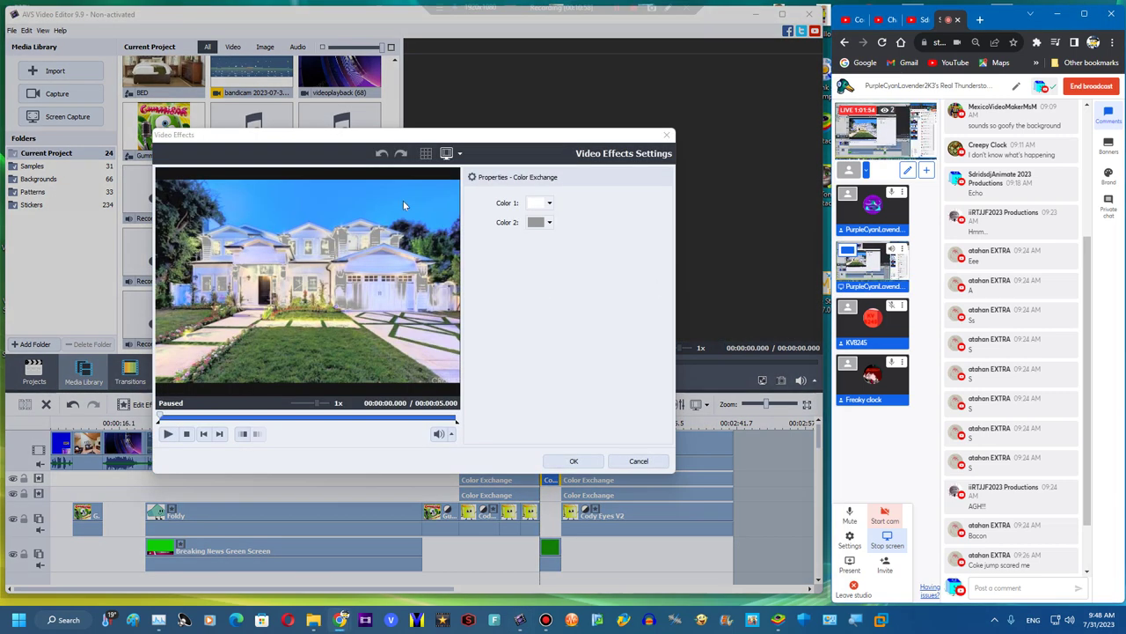
{"action": "left_click", "coordinate": [538, 206]}
{"action": "left_click", "coordinate": [641, 236]}
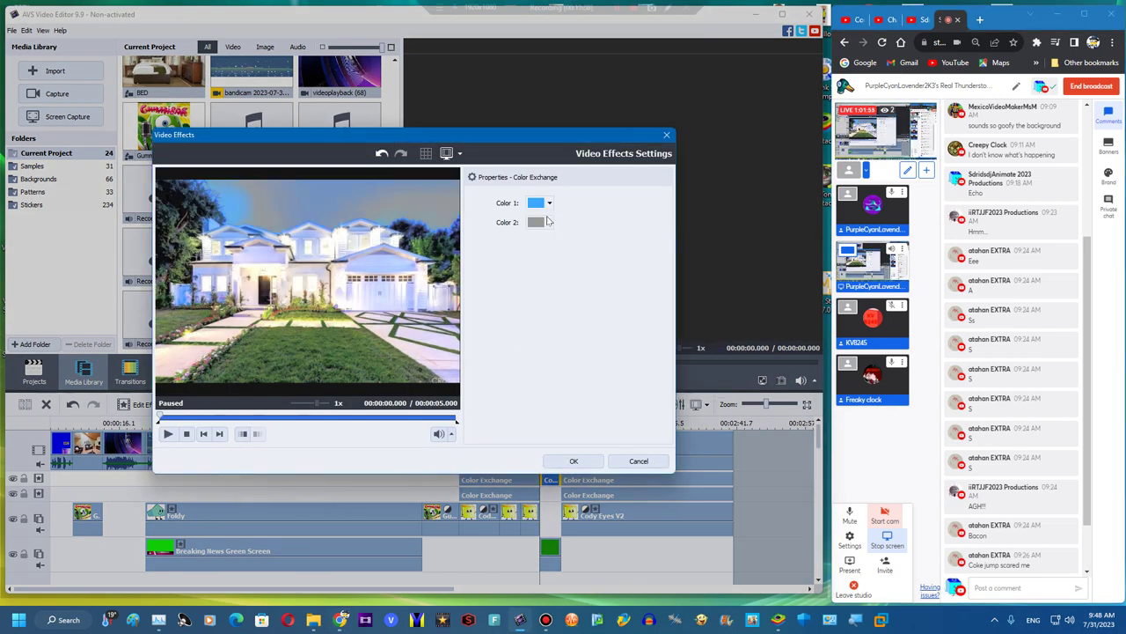
{"action": "left_click", "coordinate": [552, 222]}
{"action": "left_click", "coordinate": [560, 279]}
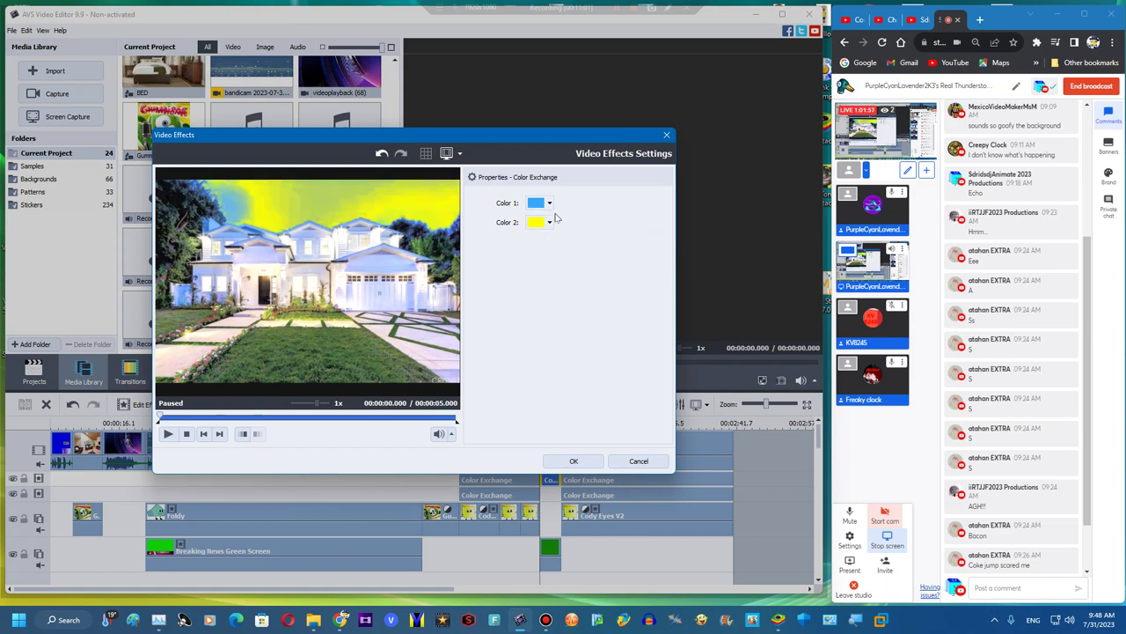
{"action": "left_click", "coordinate": [549, 222]}
{"action": "left_click", "coordinate": [624, 263]}
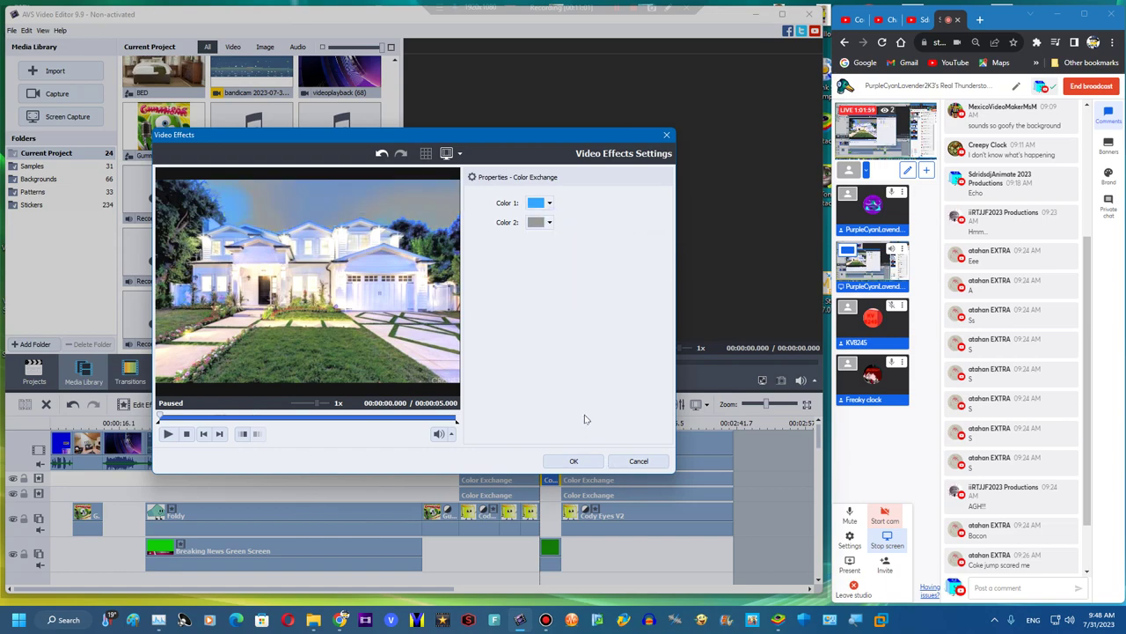
{"action": "left_click", "coordinate": [585, 465]}
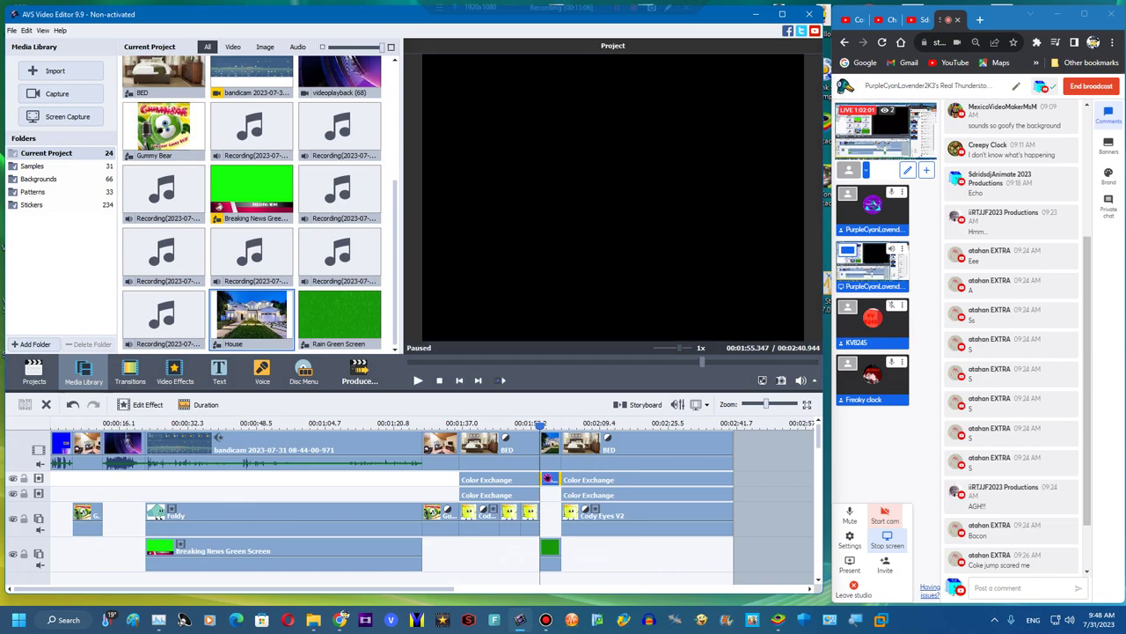
Duplicate the House clip's Color Exchange effect and place the copy directly below it on the second effect line
{"action": "right_click", "coordinate": [544, 476]}
{"action": "left_click", "coordinate": [570, 543]}
{"action": "left_click_drag", "start_coordinate": [749, 479], "coordinate": [548, 495]}
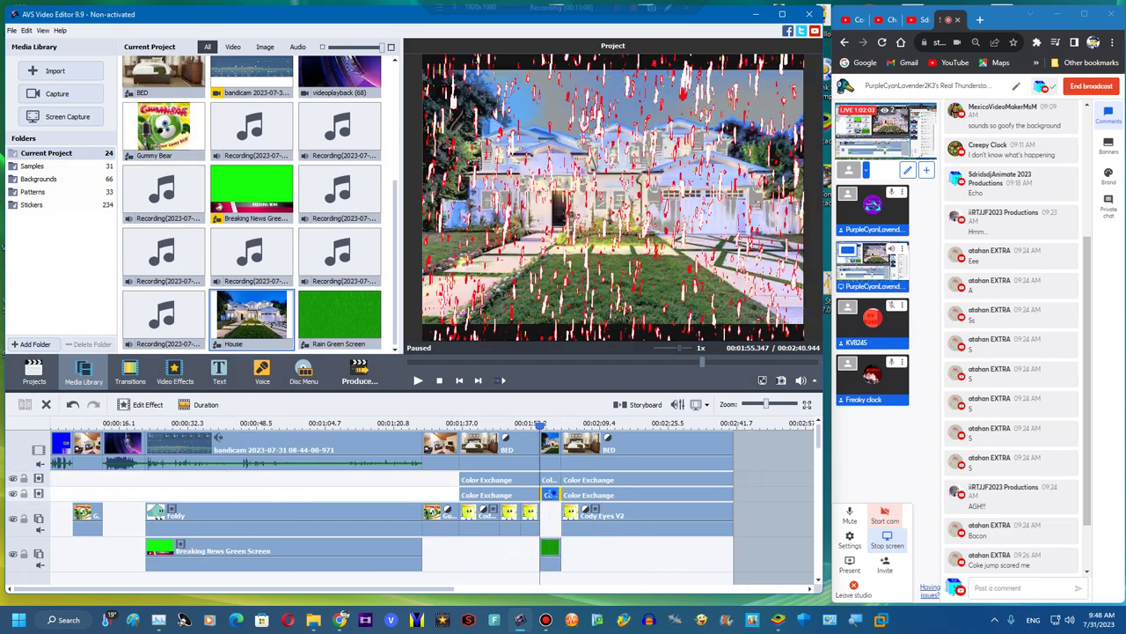
Sample a duller blue from the remaining sky as Color 1 of the second House Color Exchange, keeping gray as Color 2
{"action": "double_click", "coordinate": [550, 494]}
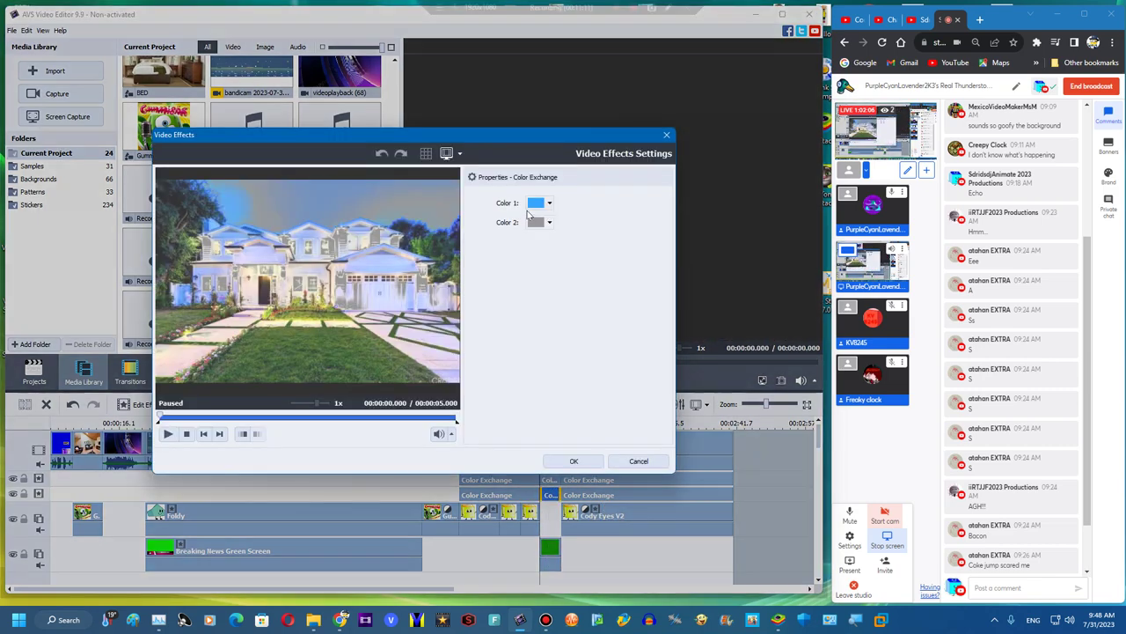
{"action": "left_click", "coordinate": [538, 203]}
{"action": "left_click", "coordinate": [572, 246]}
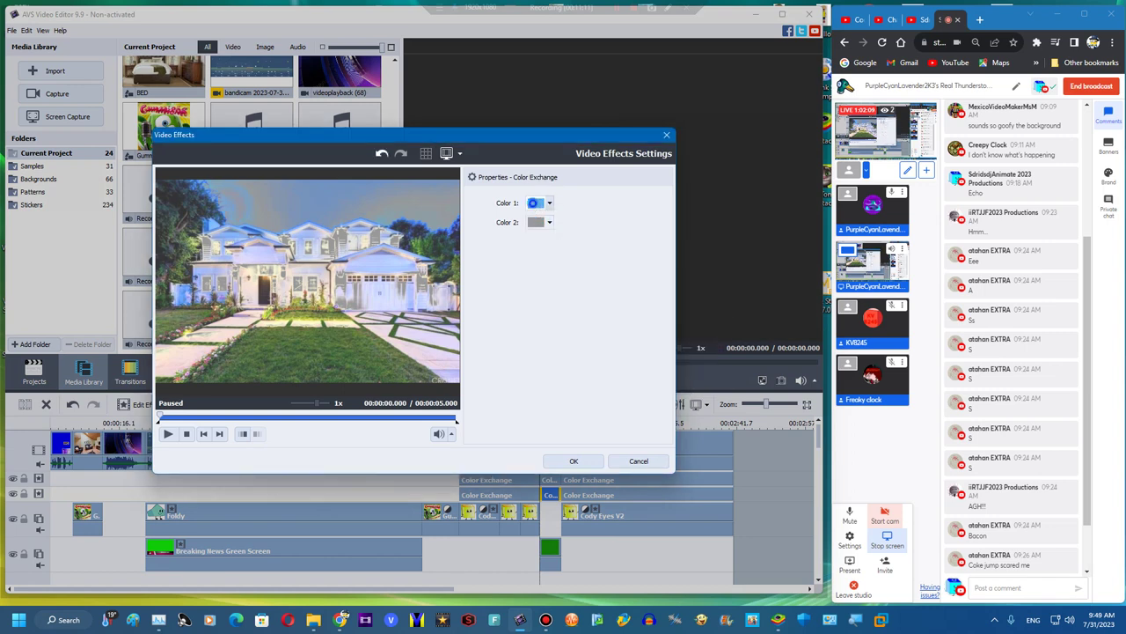
{"action": "left_click", "coordinate": [534, 202]}
{"action": "left_click", "coordinate": [643, 233]}
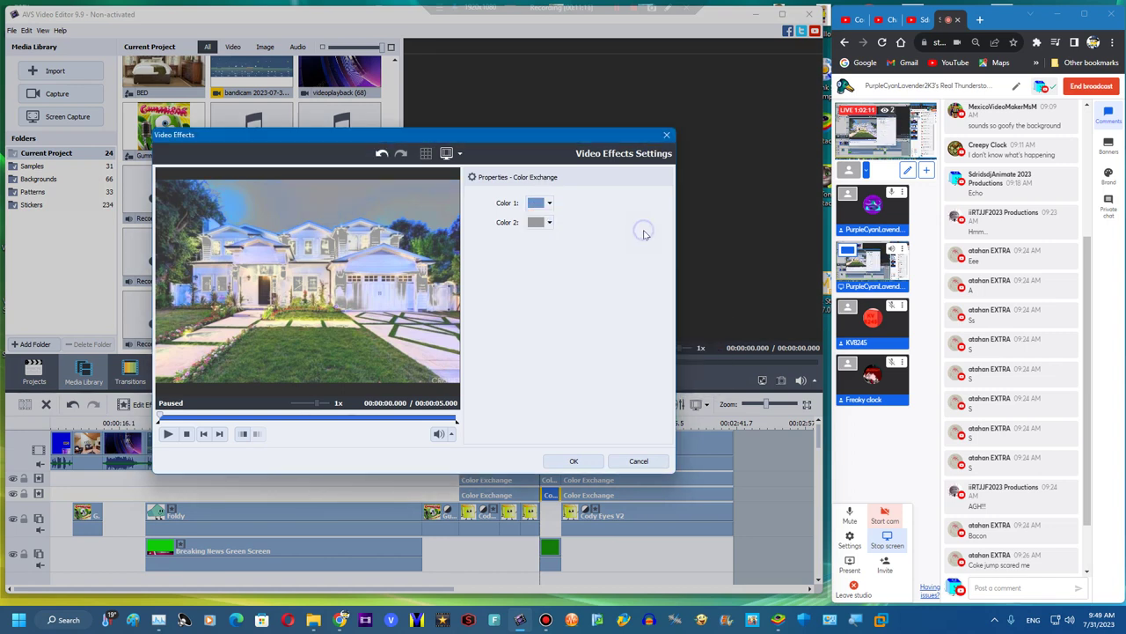
{"action": "left_click", "coordinate": [571, 460]}
Add a third effect line and place another duplicate of the House clip's Color Exchange on it
{"action": "right_click", "coordinate": [410, 492]}
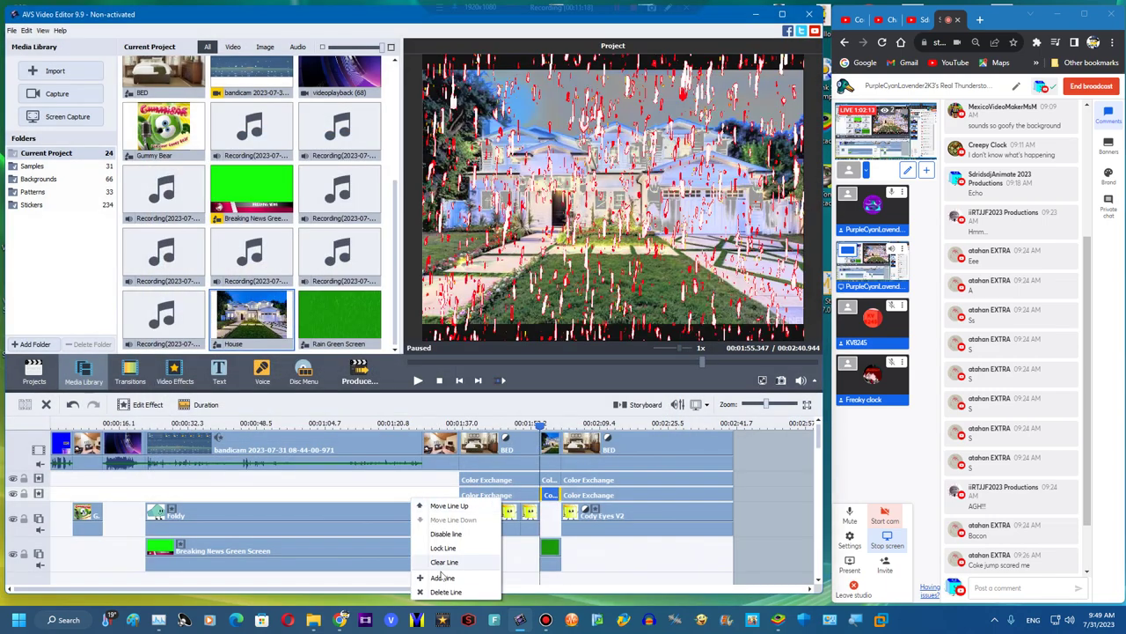
{"action": "left_click", "coordinate": [438, 572]}
{"action": "right_click", "coordinate": [546, 495]}
{"action": "left_click", "coordinate": [573, 562]}
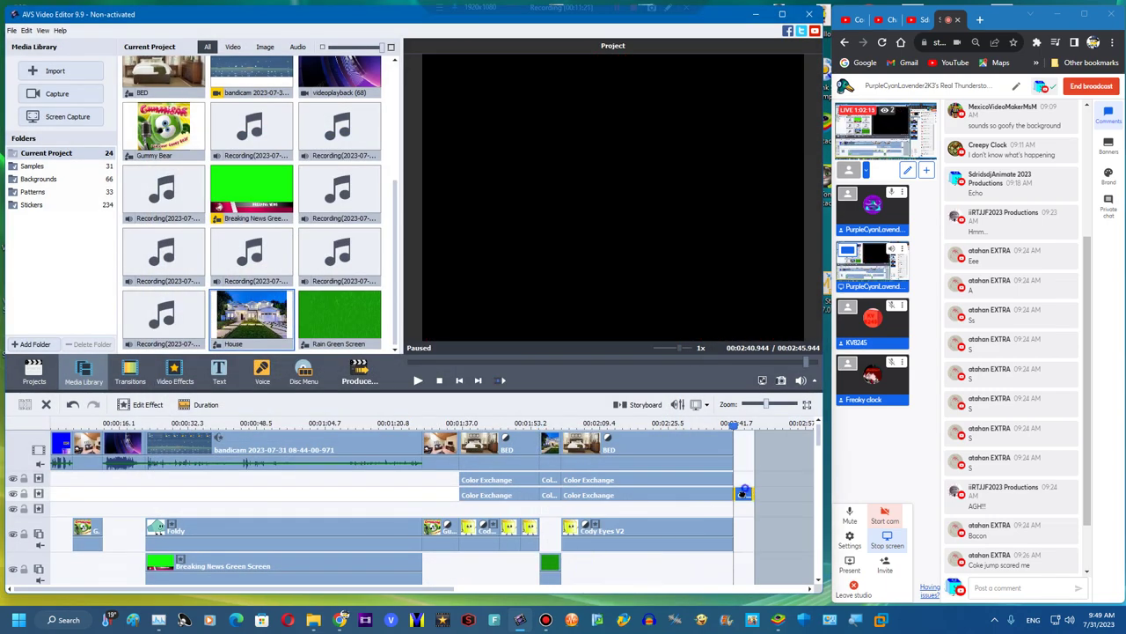
{"action": "left_click_drag", "start_coordinate": [553, 512], "coordinate": [553, 508]}
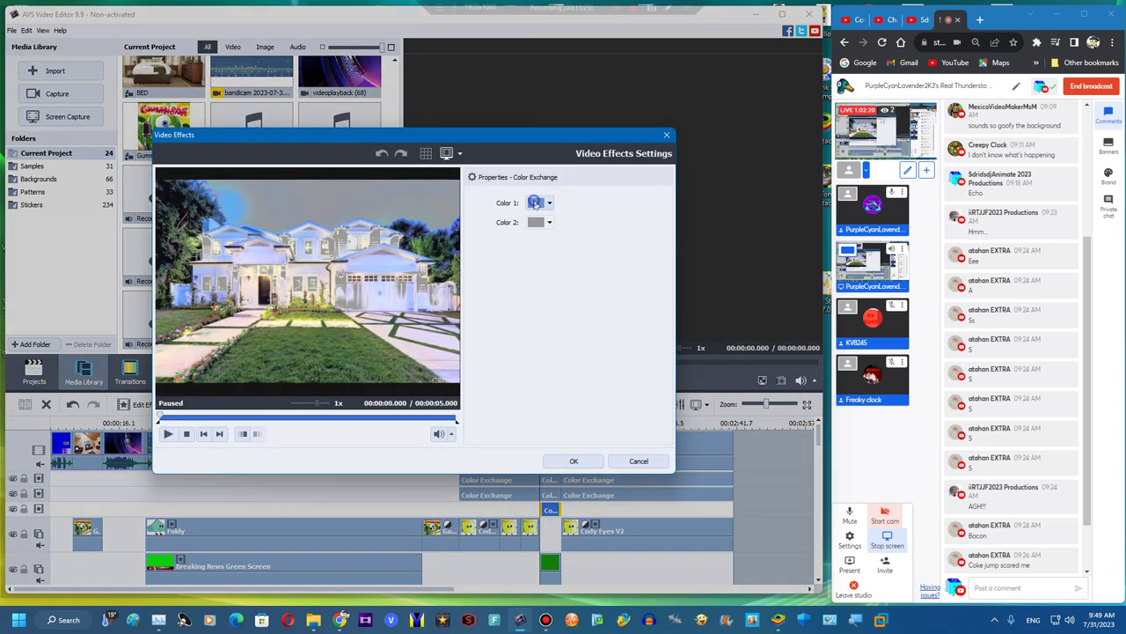
Sample a light blue from the house image as Color 1 of the third Color Exchange, keeping gray as Color 2
{"action": "left_click", "coordinate": [535, 203]}
{"action": "left_click", "coordinate": [583, 244]}
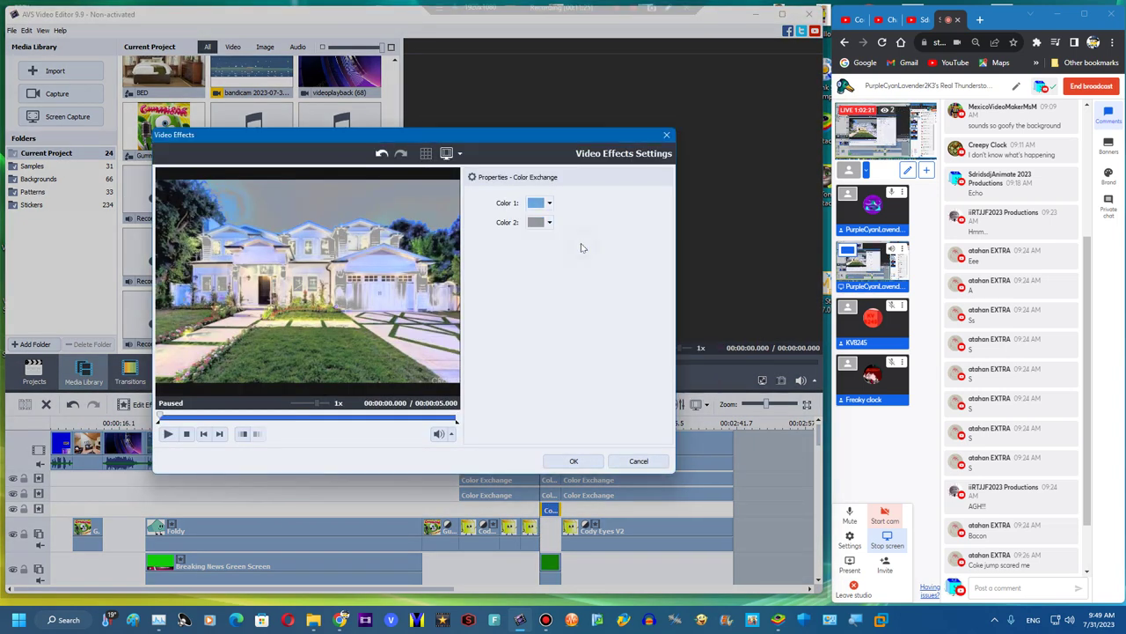
{"action": "left_click", "coordinate": [536, 203]}
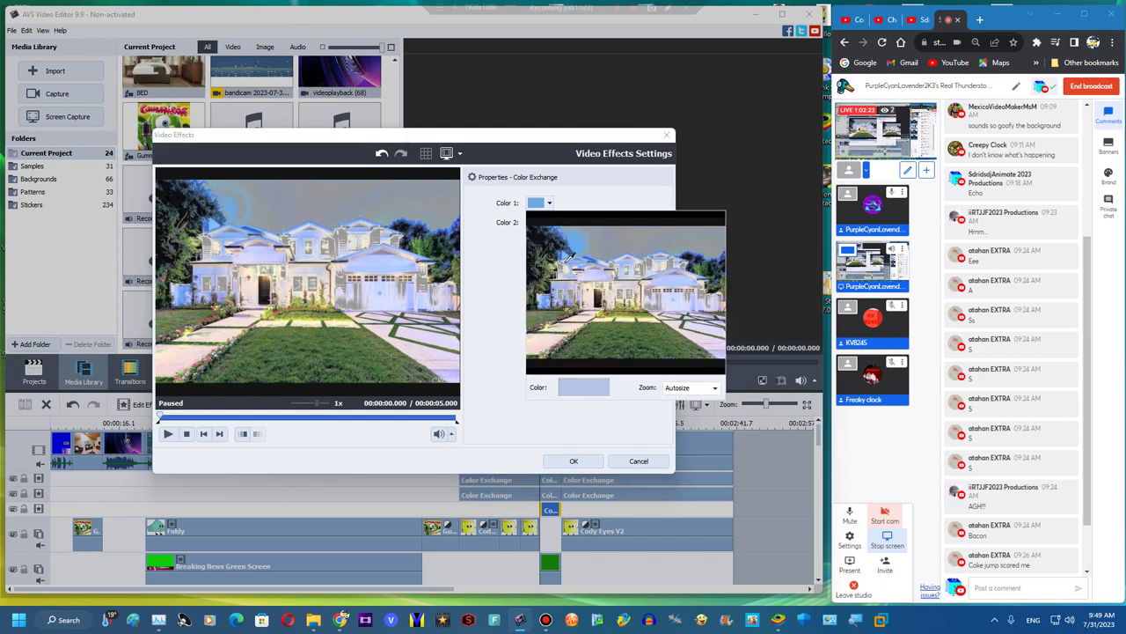
{"action": "left_click", "coordinate": [567, 255]}
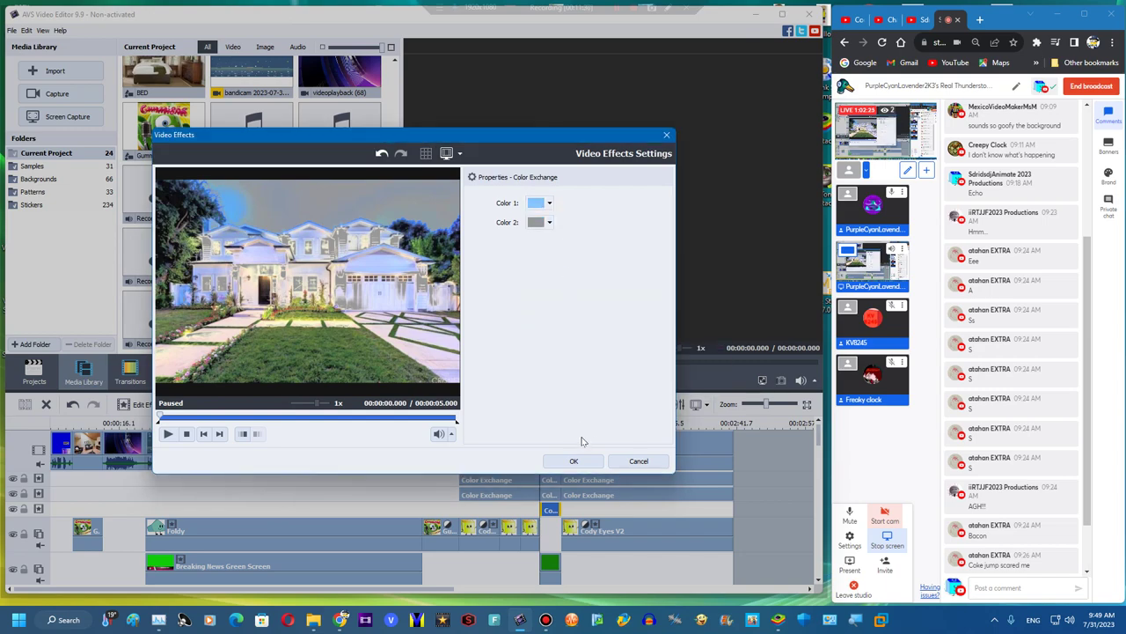
{"action": "left_click", "coordinate": [585, 463]}
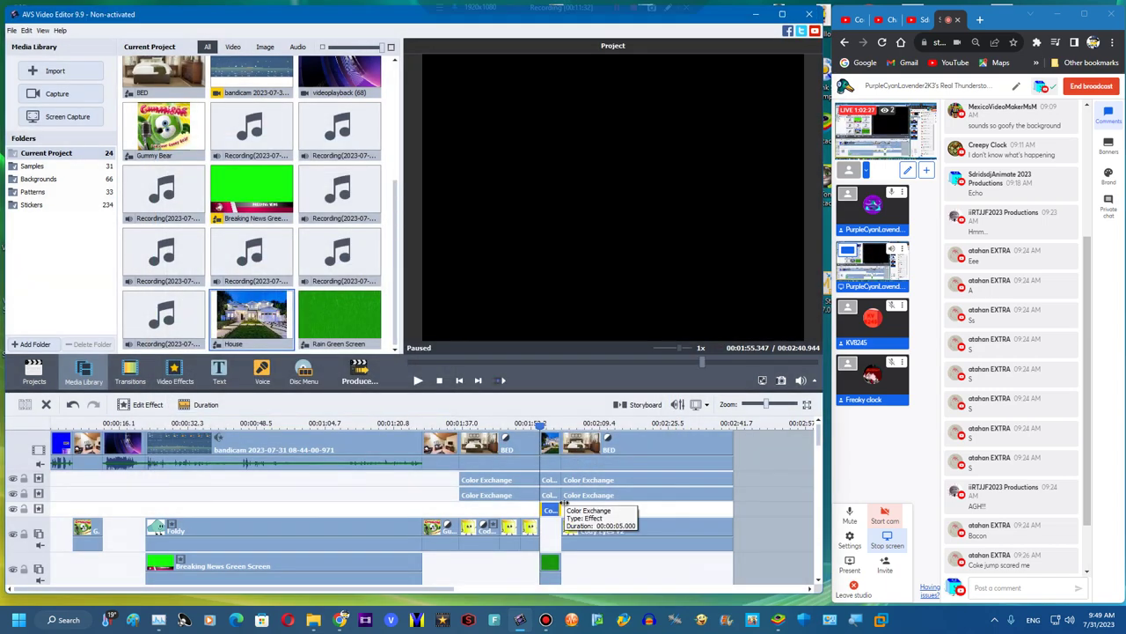
Record a voice clip from the start of the last BED scene at 00:02:00.347 and adjust its Pitch Shift effect
{"action": "left_click", "coordinate": [418, 380]}
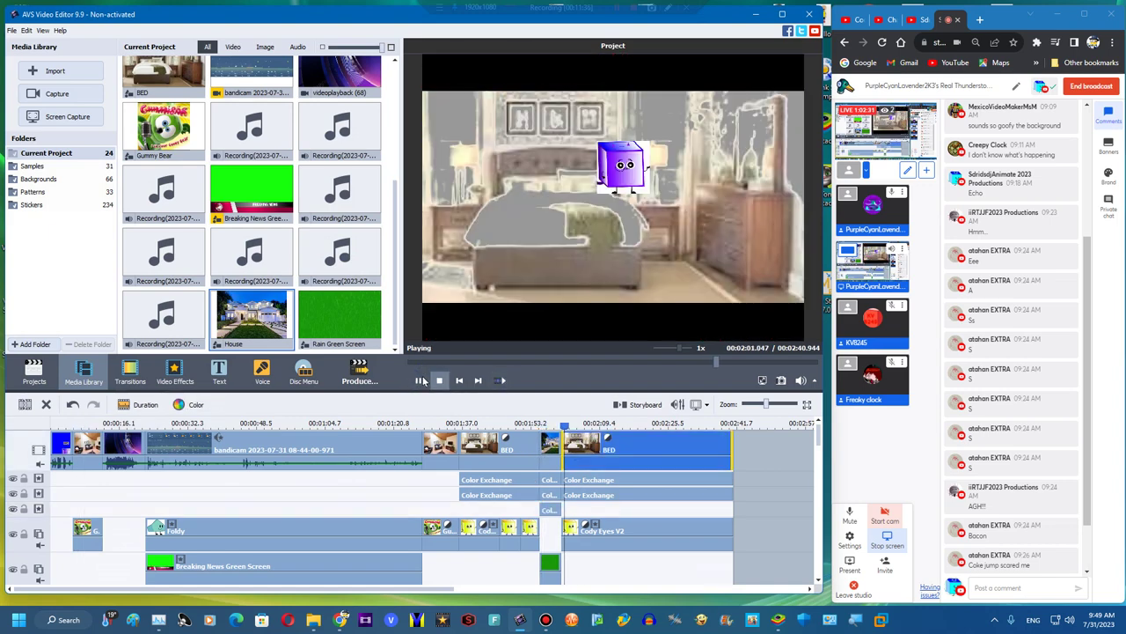
{"action": "left_click", "coordinate": [420, 380]}
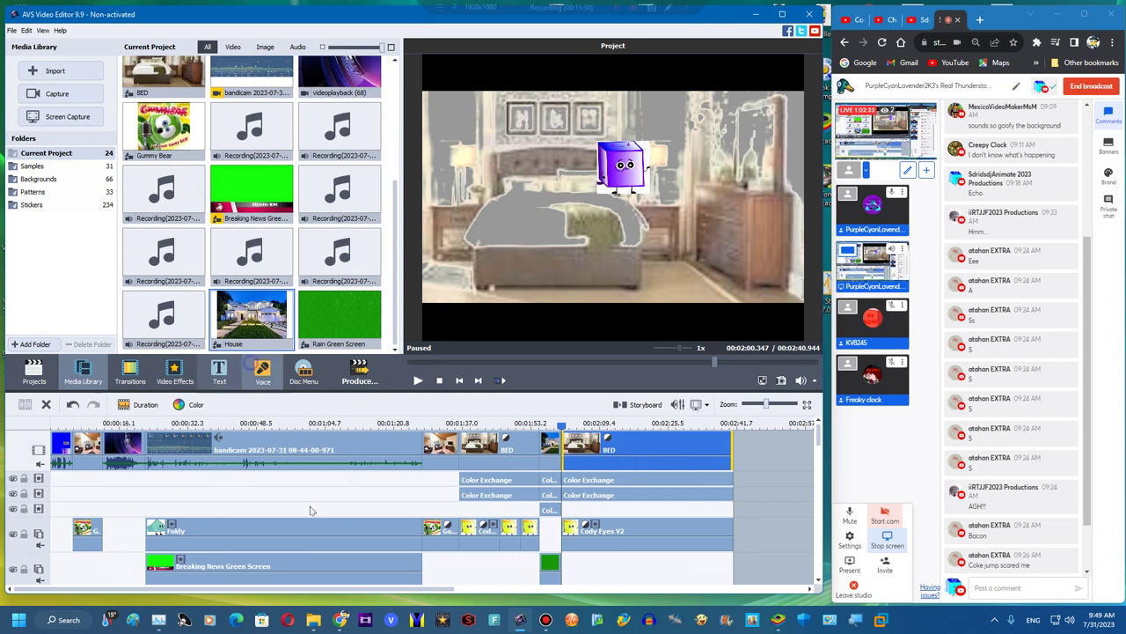
{"action": "left_click", "coordinate": [262, 370]}
{"action": "left_click", "coordinate": [243, 255]}
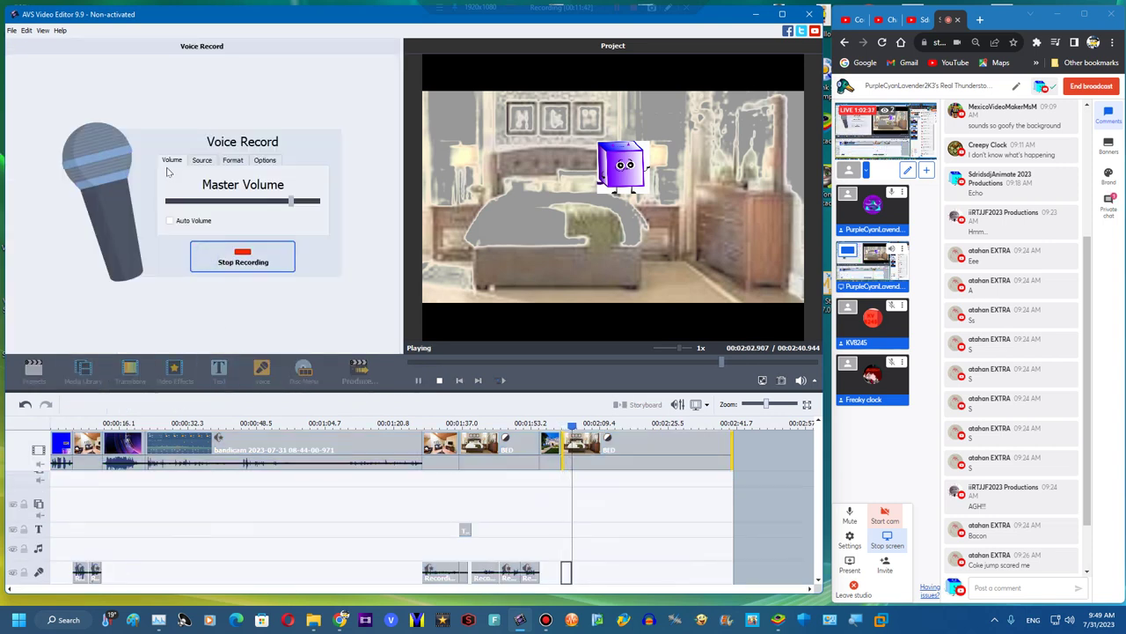
{"action": "left_click", "coordinate": [217, 255]}
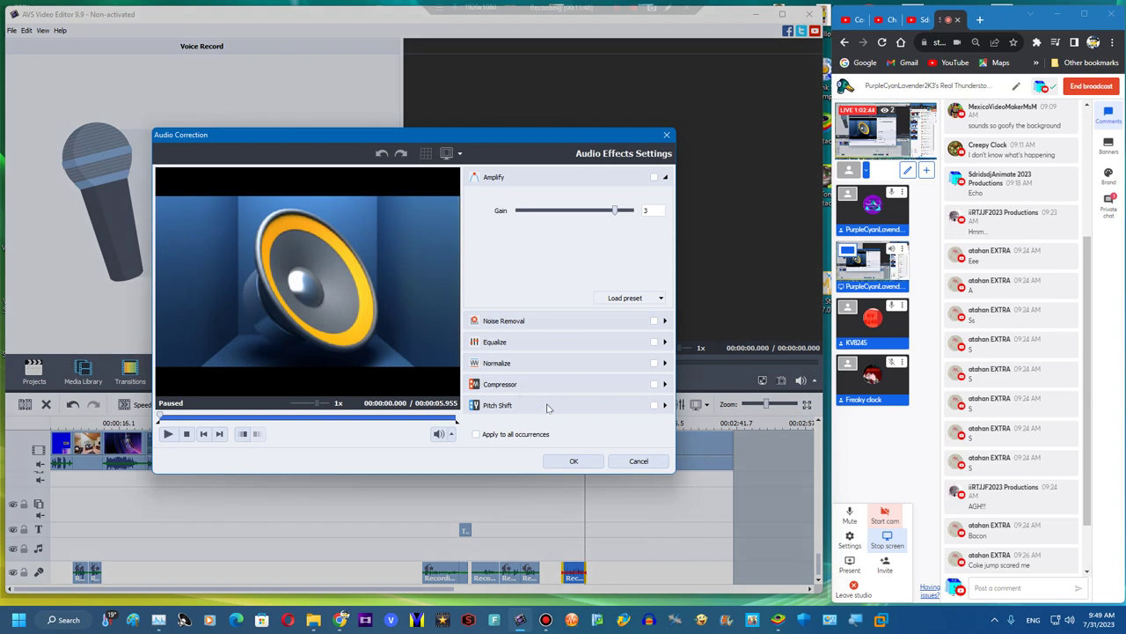
{"action": "left_click", "coordinate": [546, 406]}
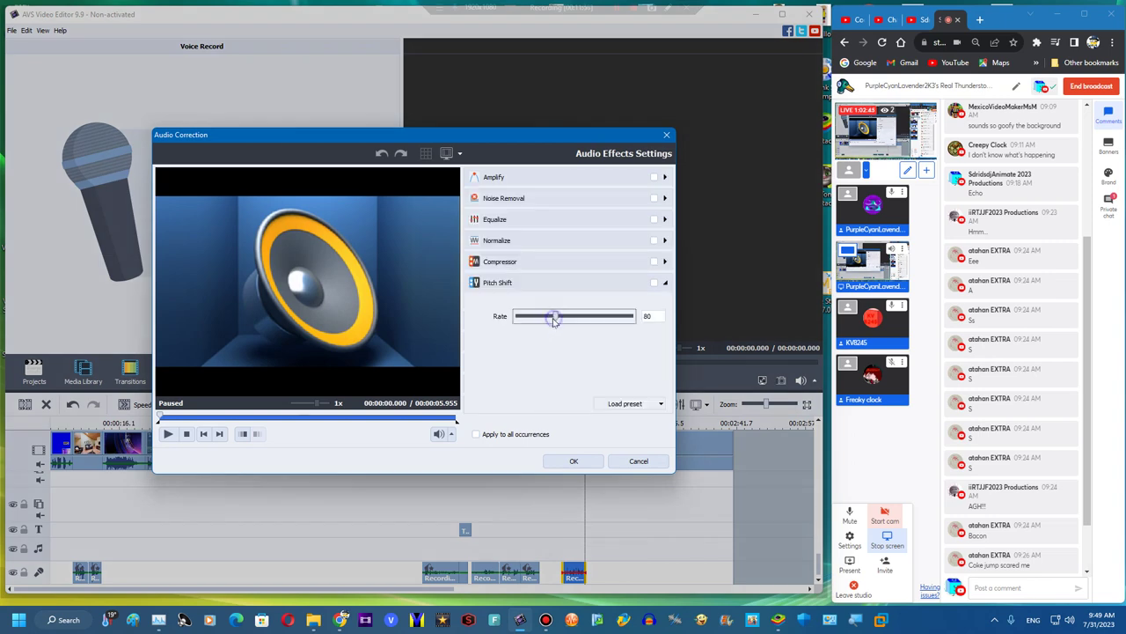
{"action": "left_click", "coordinate": [550, 463]}
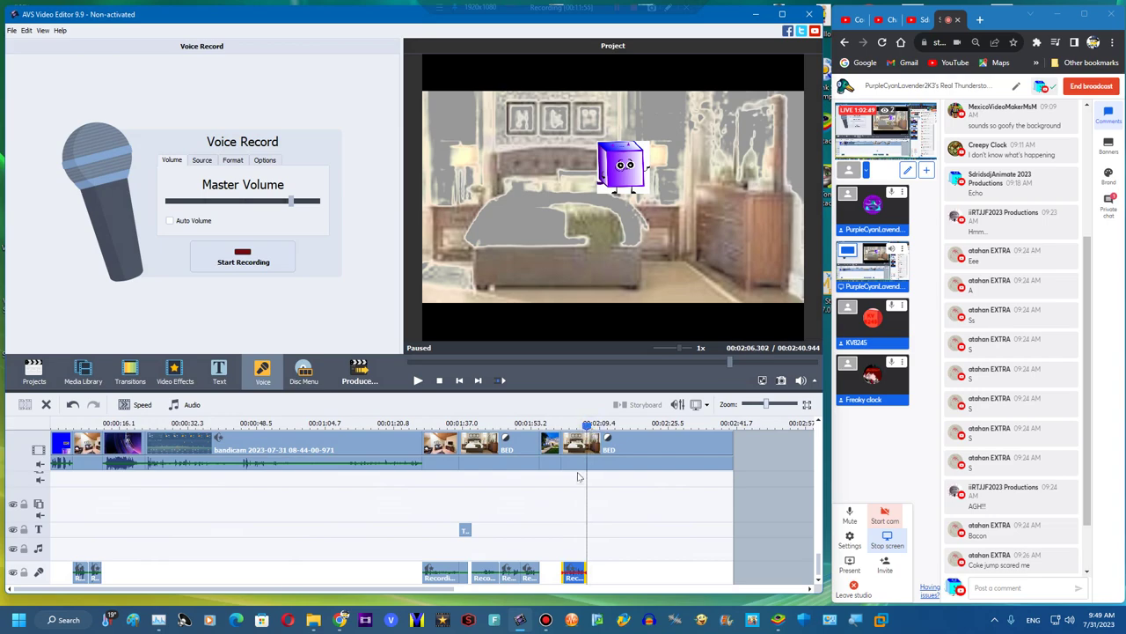
Switch to the browser studio's private chat and open the newest shared YouTube link
{"action": "scroll", "coordinate": [587, 498], "scroll_direction": "up", "scroll_amount": 6}
{"action": "left_click", "coordinate": [551, 514]}
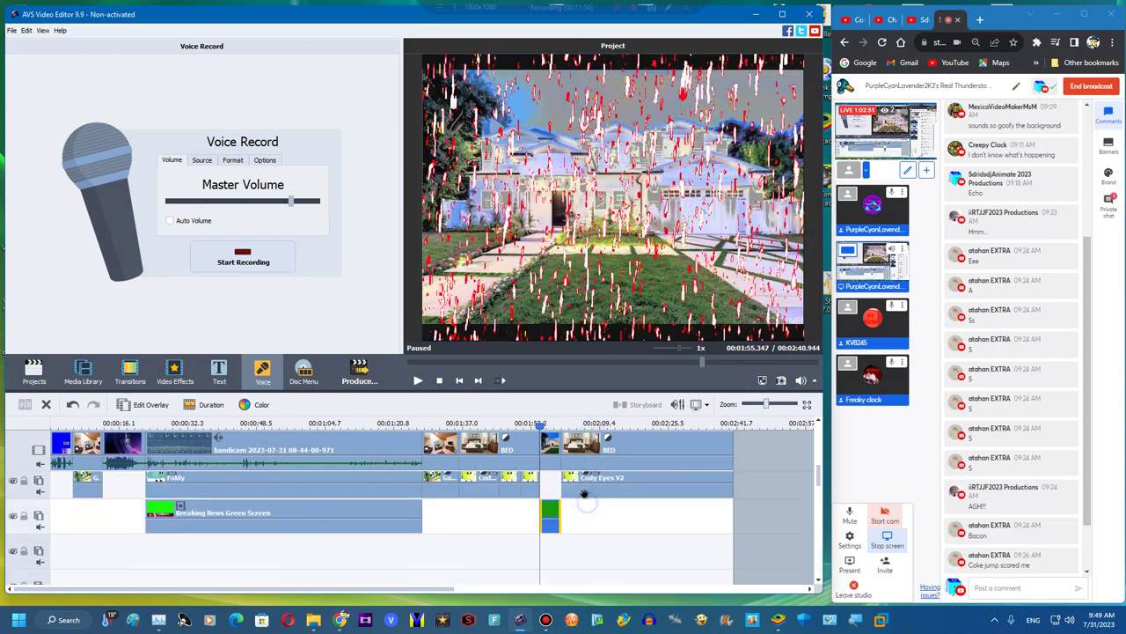
{"action": "left_click", "coordinate": [1108, 201]}
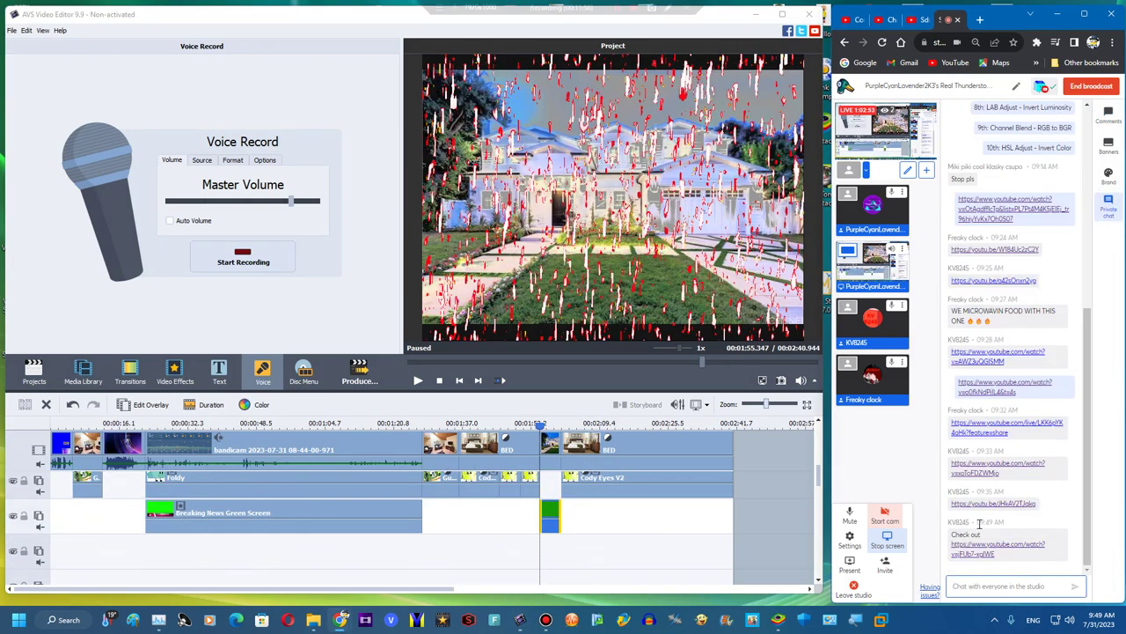
{"action": "left_click", "coordinate": [968, 554]}
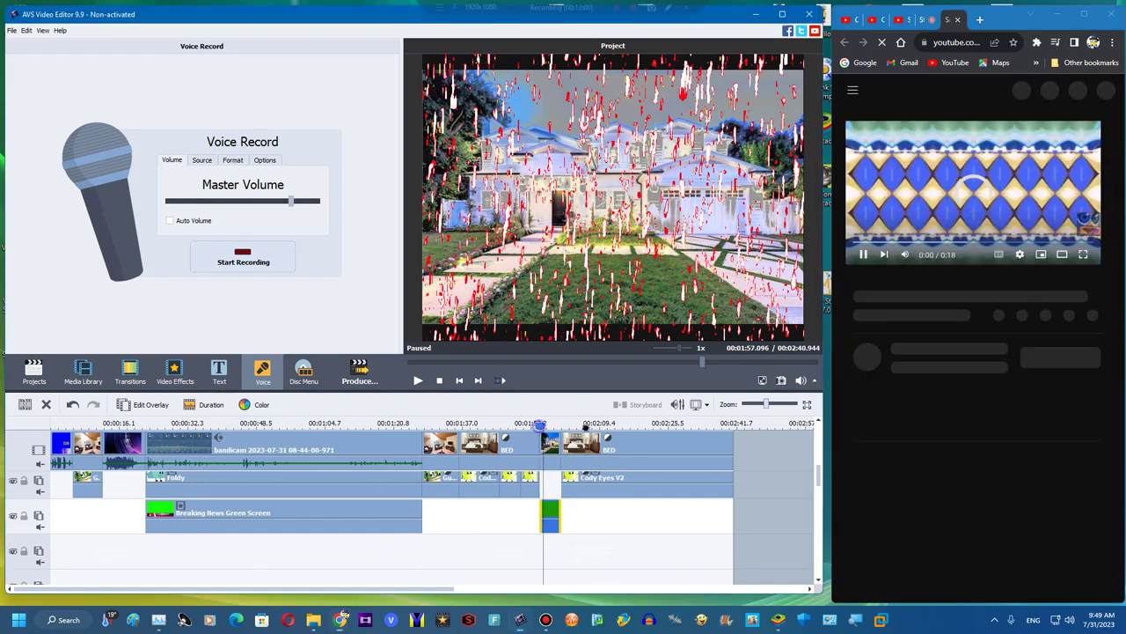
Split the last Cody Eyes V2 overlay at 00:02:05.529
{"action": "left_click_drag", "start_coordinate": [589, 426], "coordinate": [583, 426]}
{"action": "left_click", "coordinate": [584, 483]}
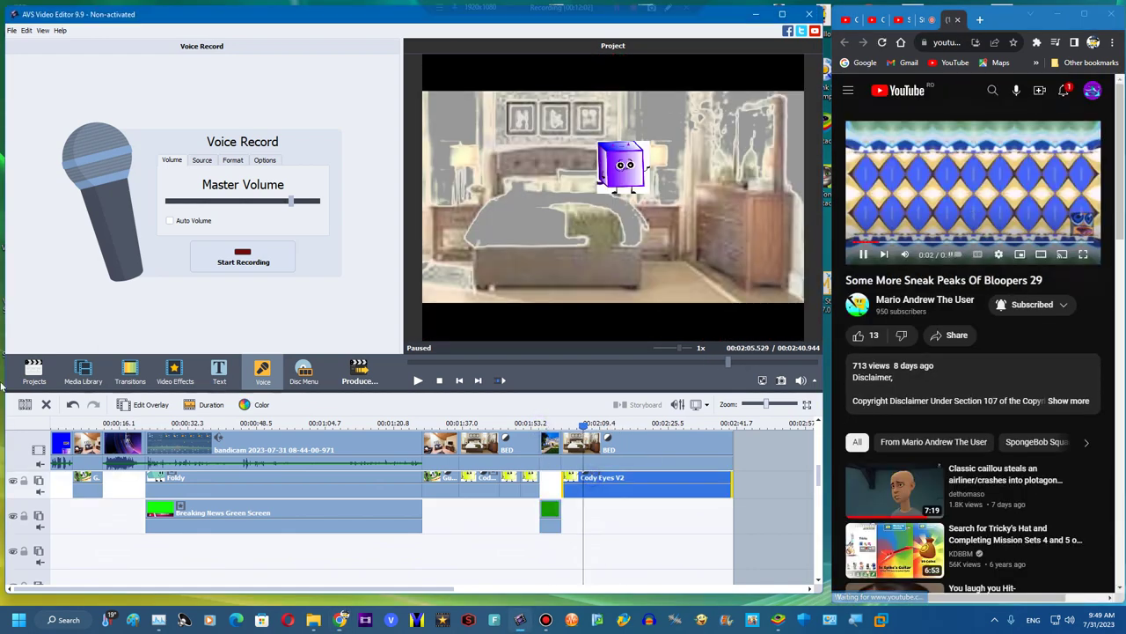
{"action": "left_click", "coordinate": [46, 404]}
{"action": "left_click", "coordinate": [25, 404]}
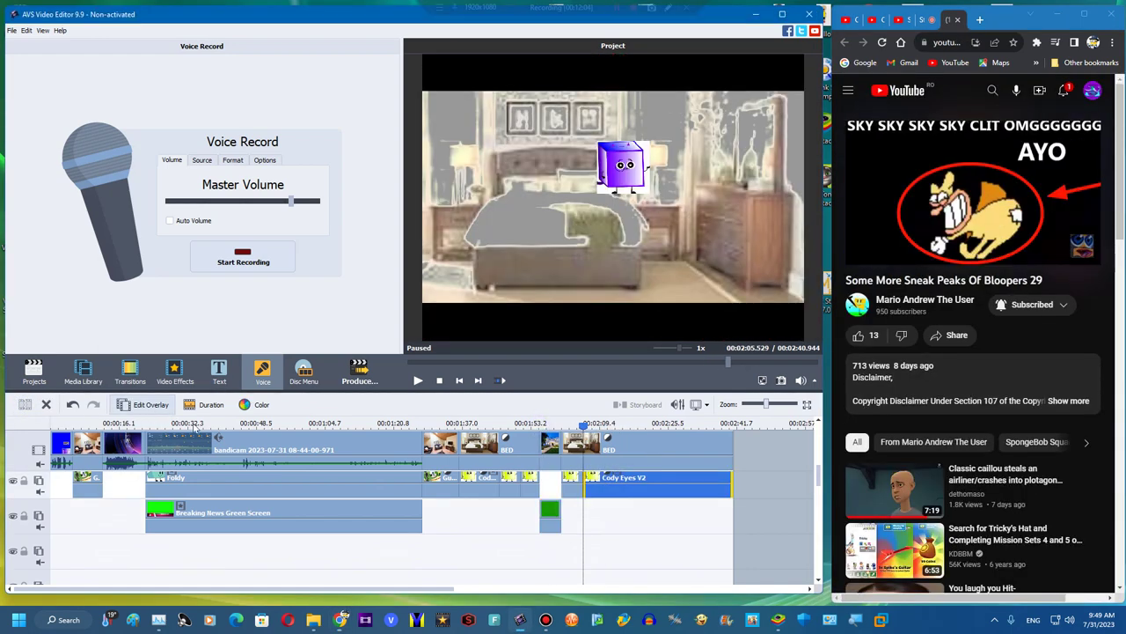
Play the bedroom scene on to 00:02:07.949 and split the Cody Eyes V2 overlay again there
{"action": "left_click", "coordinate": [418, 379]}
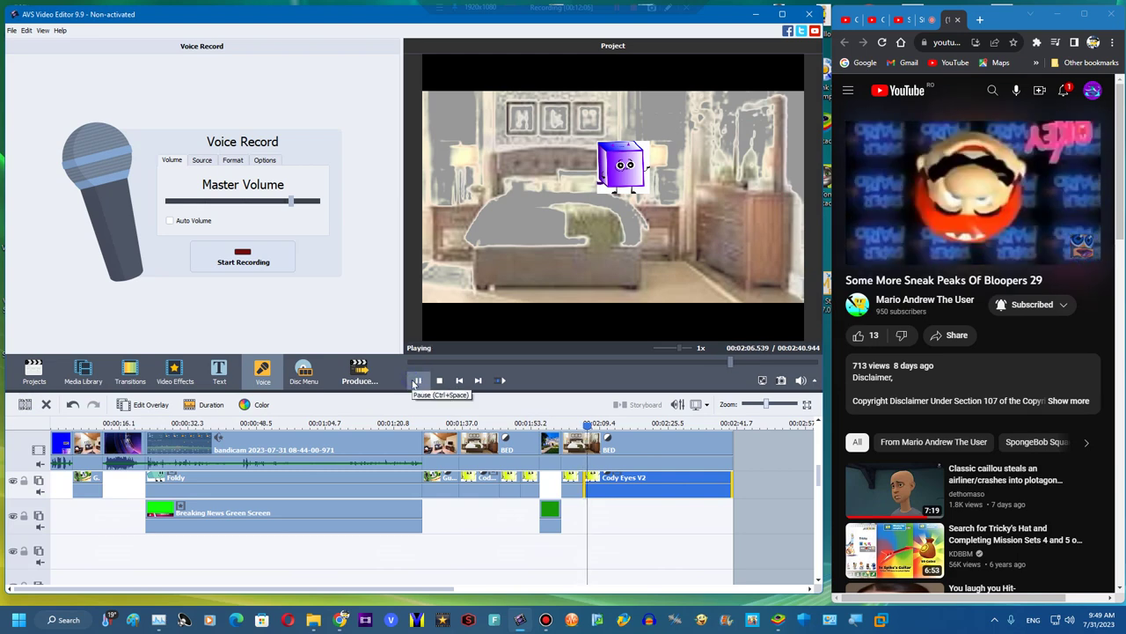
{"action": "left_click", "coordinate": [418, 379]}
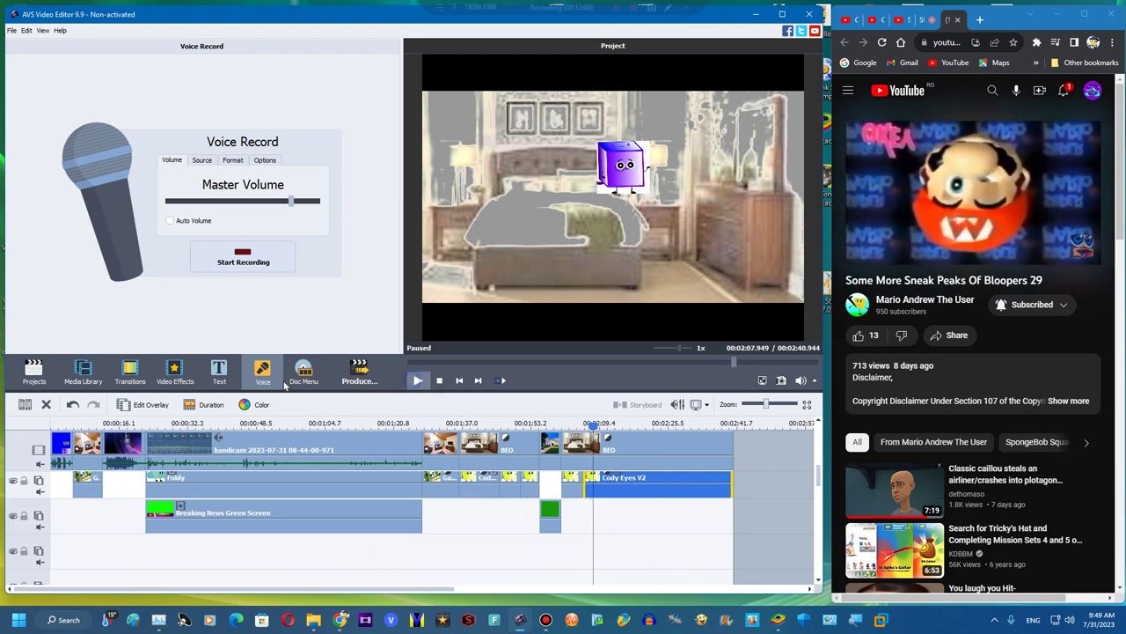
{"action": "left_click", "coordinate": [46, 404]}
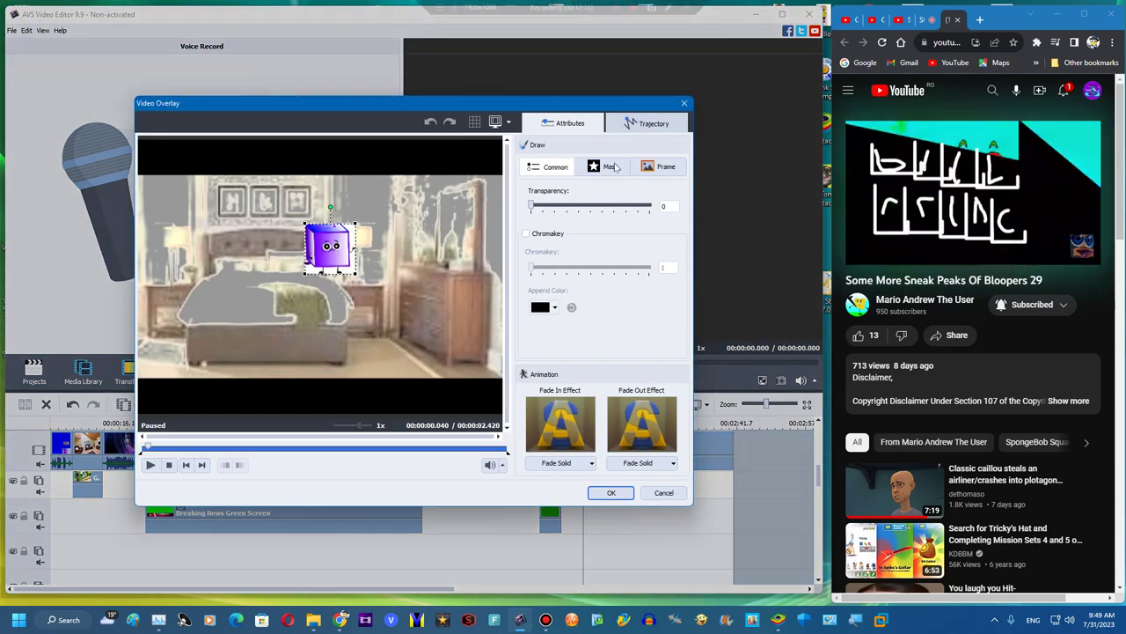
Give the bedroom cube overlay a straight trajectory from the floor by the bed's foot to past the frame's right edge, and play it back
{"action": "left_click", "coordinate": [648, 124]}
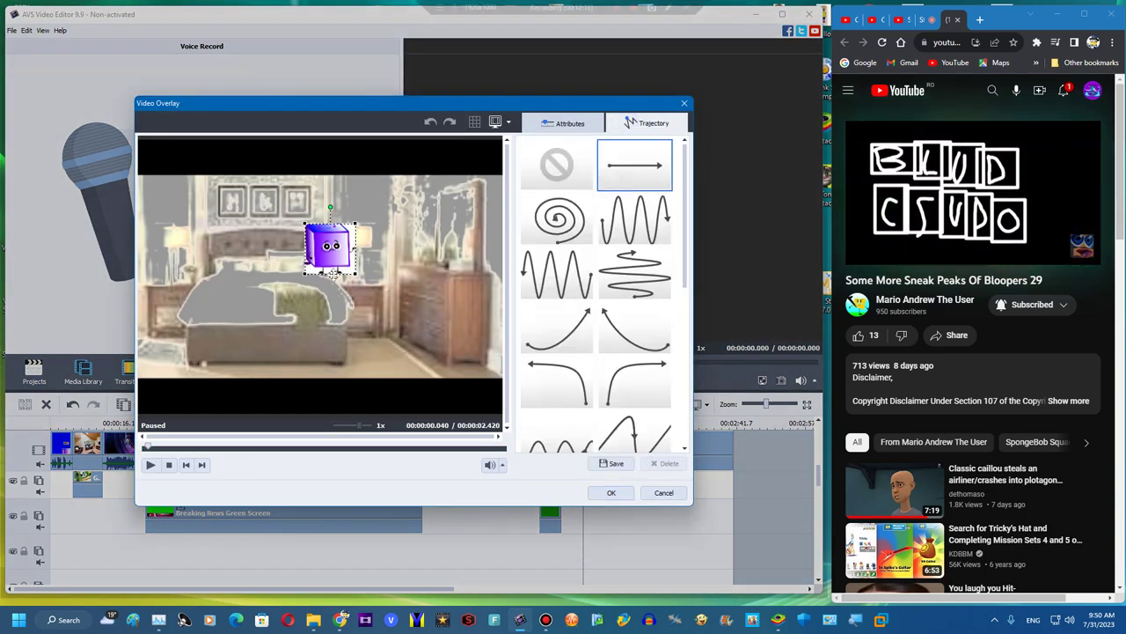
{"action": "left_click", "coordinate": [660, 160]}
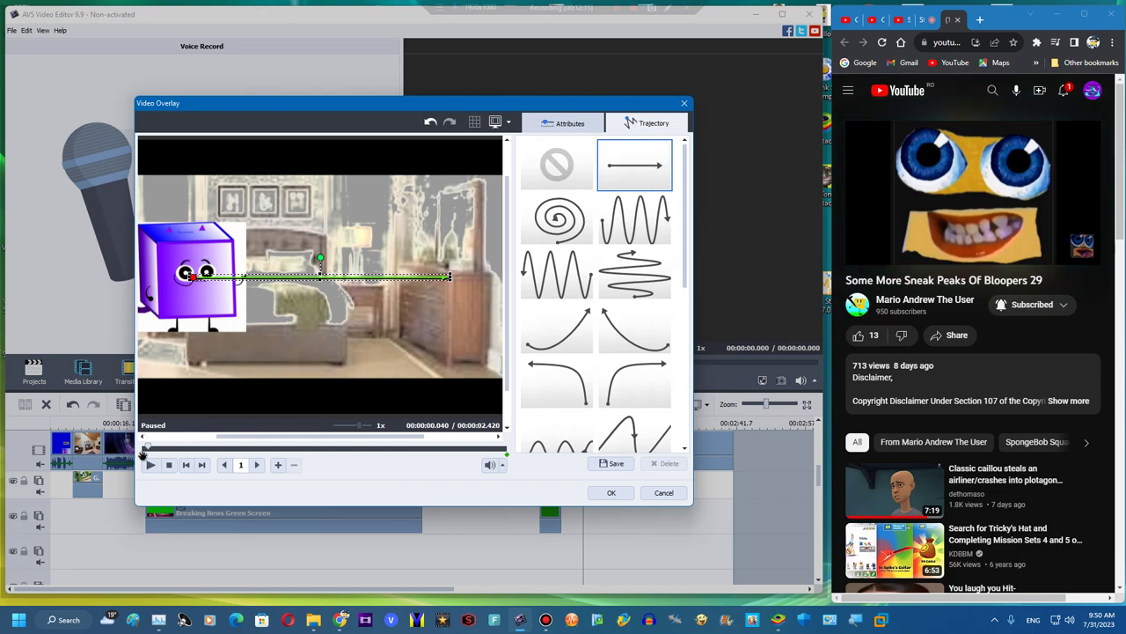
{"action": "left_click_drag", "start_coordinate": [223, 229], "coordinate": [360, 333]}
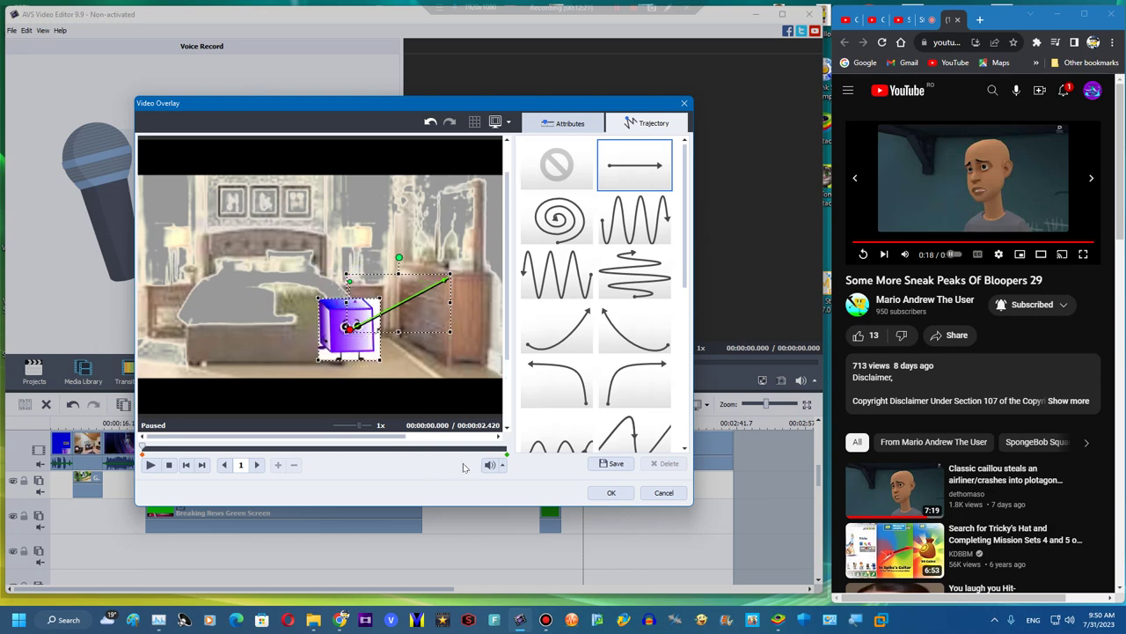
{"action": "left_click", "coordinate": [507, 451]}
{"action": "left_click_drag", "start_coordinate": [476, 252], "coordinate": [373, 316]}
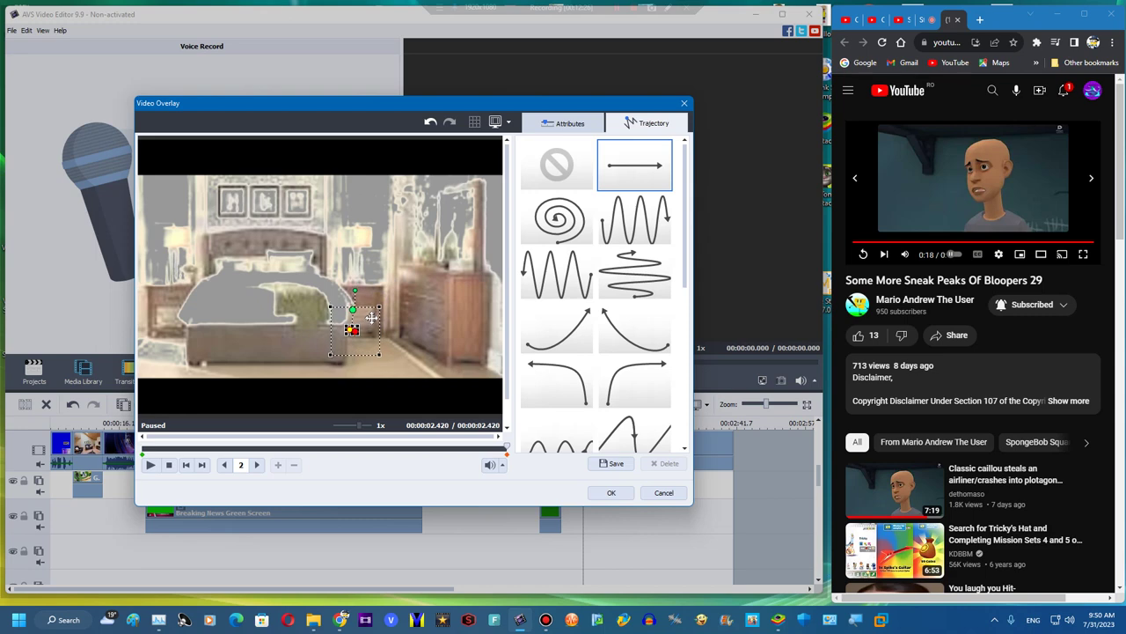
{"action": "left_click", "coordinate": [258, 447]}
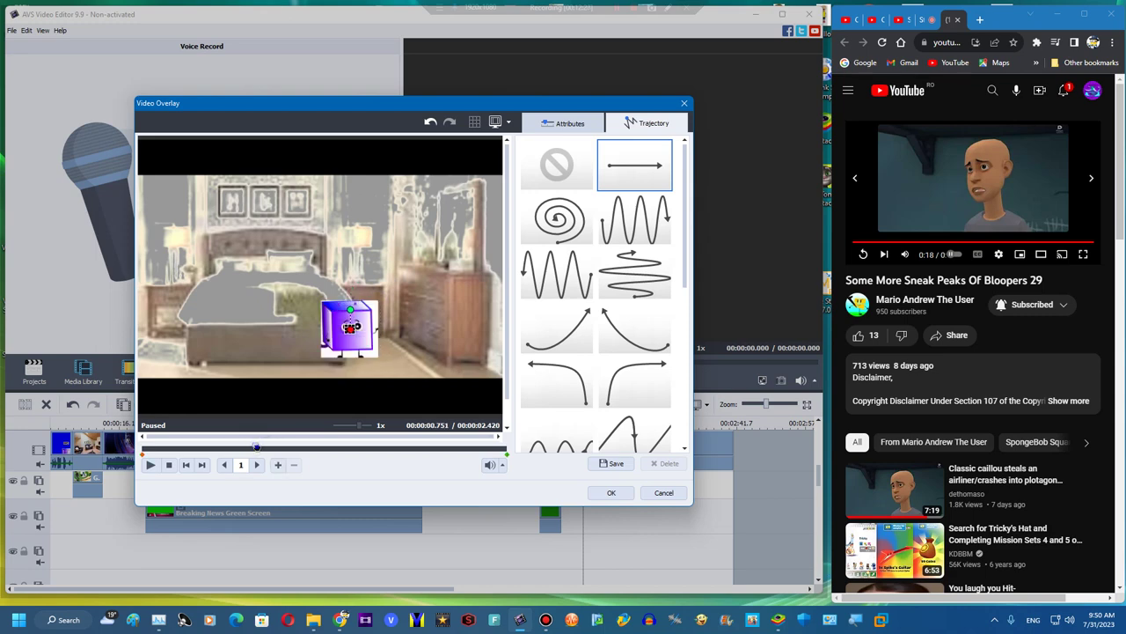
{"action": "left_click_drag", "start_coordinate": [319, 458], "coordinate": [553, 375]}
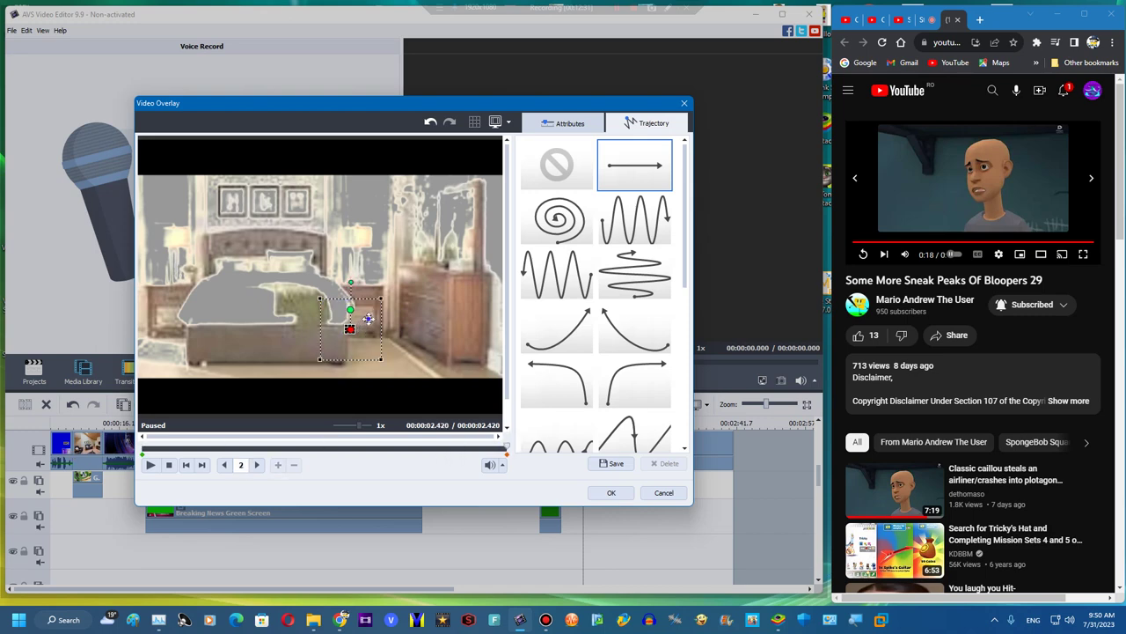
{"action": "left_click_drag", "start_coordinate": [368, 319], "coordinate": [560, 336]}
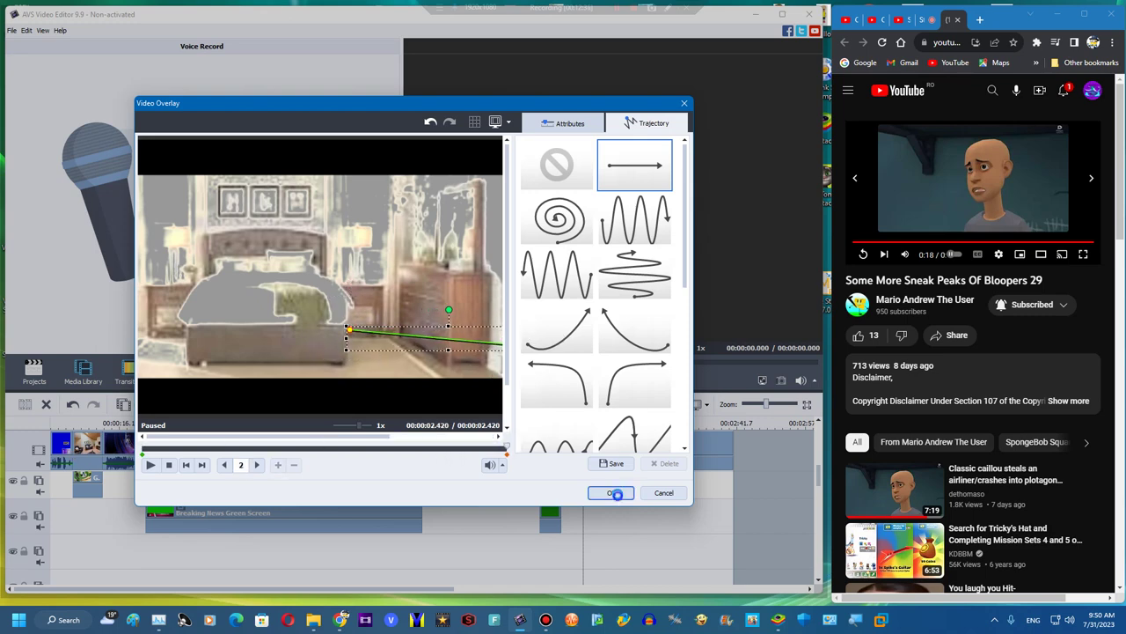
{"action": "left_click", "coordinate": [617, 494]}
{"action": "left_click", "coordinate": [421, 380]}
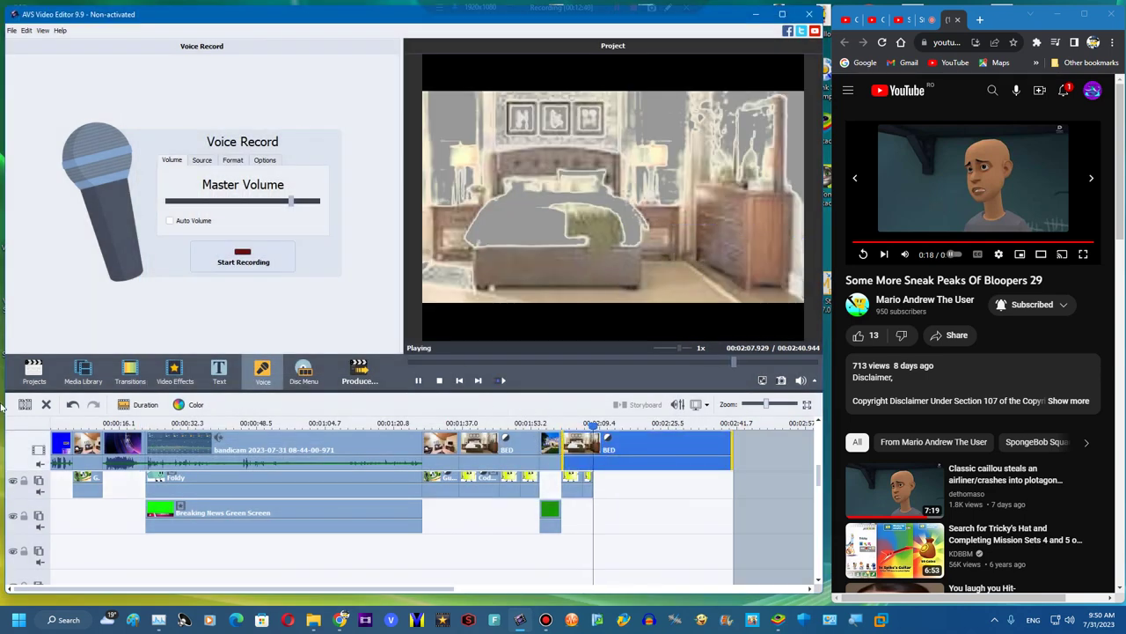
Import the Kitcken picture from the Pictures folder and add it to the timeline after the last BED scene
{"action": "left_click", "coordinate": [83, 374]}
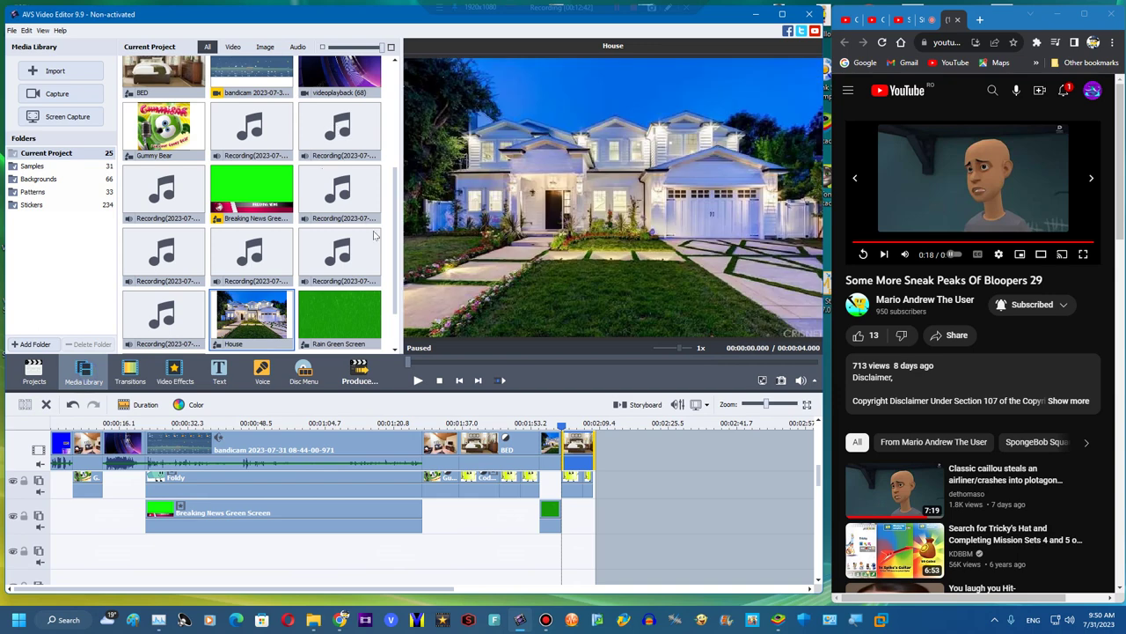
{"action": "scroll", "coordinate": [398, 236], "scroll_direction": "up", "scroll_amount": 5}
{"action": "mouse_move", "coordinate": [313, 619]}
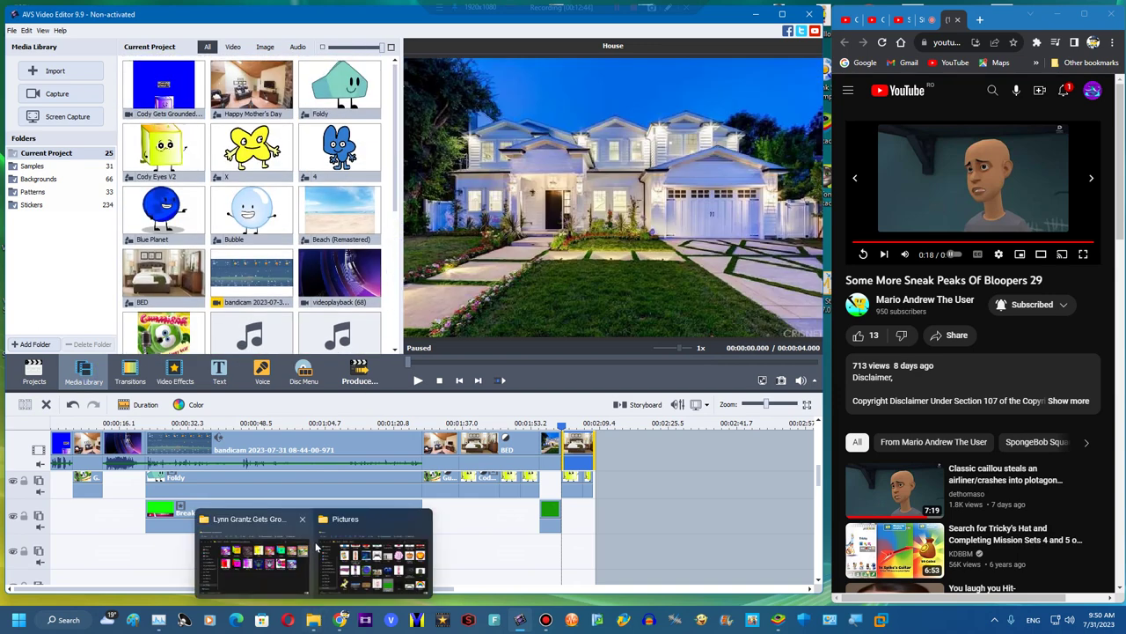
{"action": "left_click", "coordinate": [365, 564]}
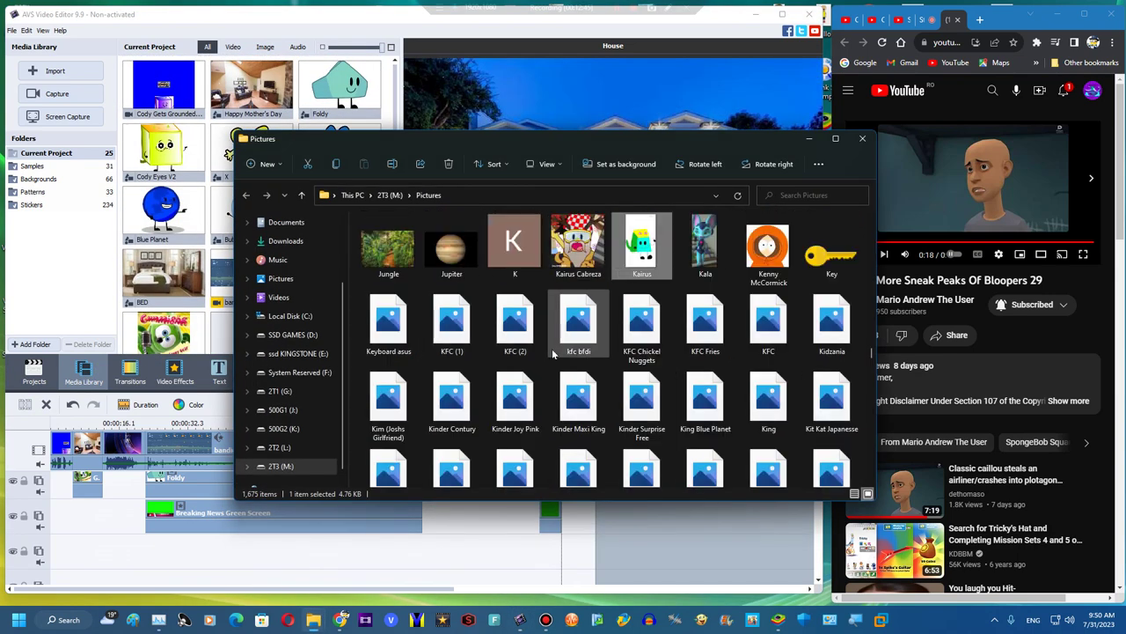
{"action": "left_click", "coordinate": [519, 473]}
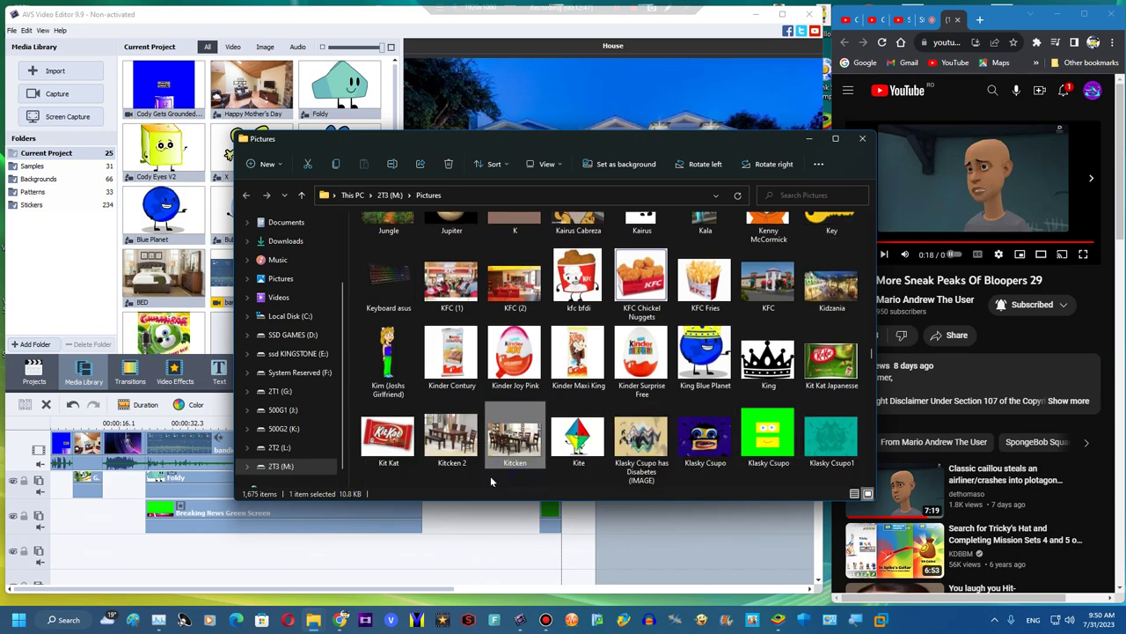
{"action": "left_click_drag", "start_coordinate": [454, 440], "coordinate": [178, 269]}
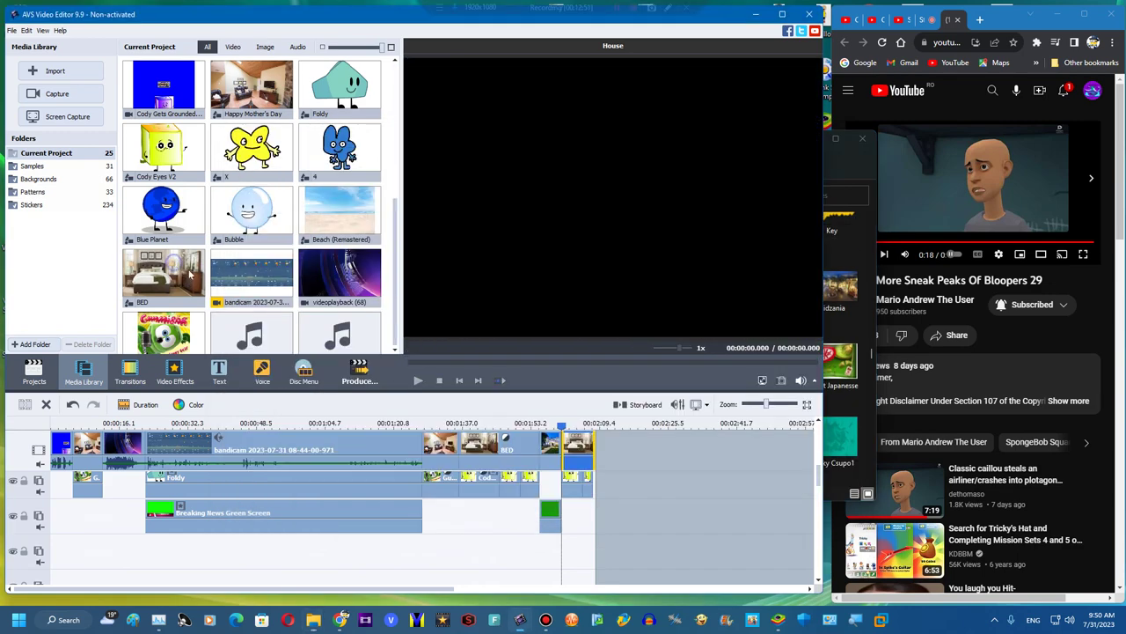
{"action": "left_click_drag", "start_coordinate": [259, 306], "coordinate": [647, 465]}
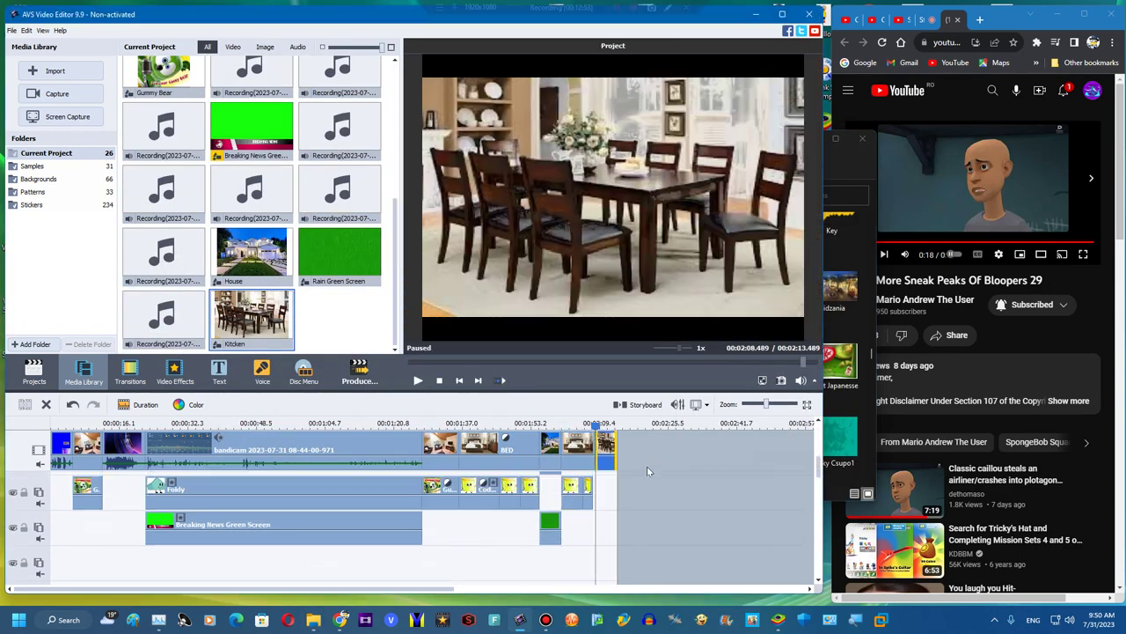
Duplicate a Cody Eyes V2 overlay from the last BED scene, align it with the Kitcken scene's start and shorten it to about 3 seconds
{"action": "left_click", "coordinate": [780, 405]}
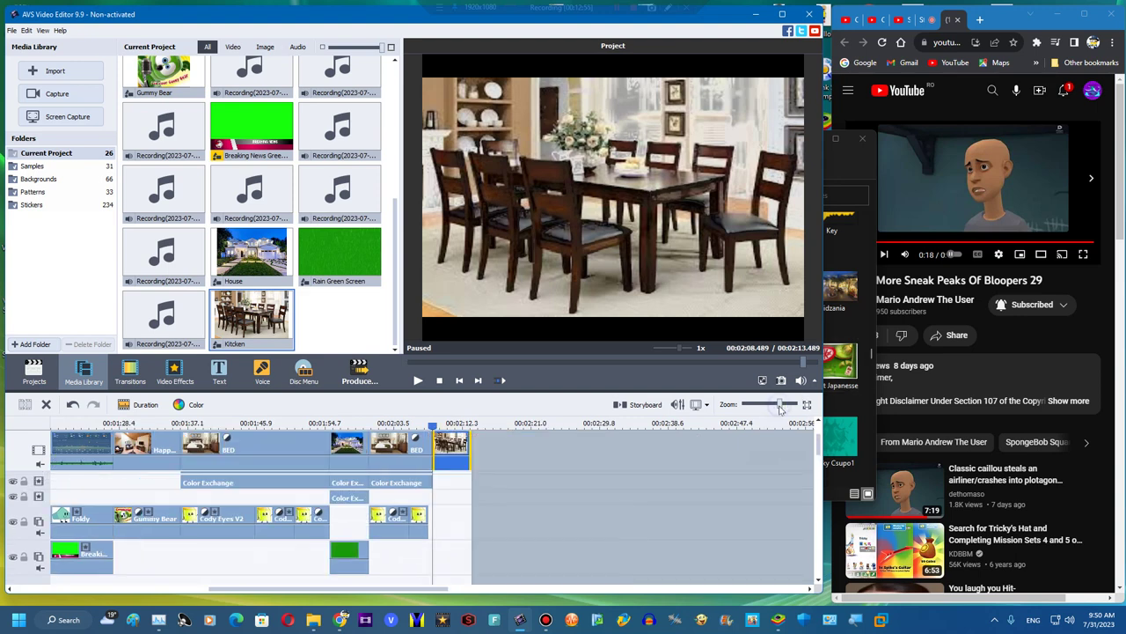
{"action": "right_click", "coordinate": [393, 519]}
{"action": "left_click", "coordinate": [414, 476]}
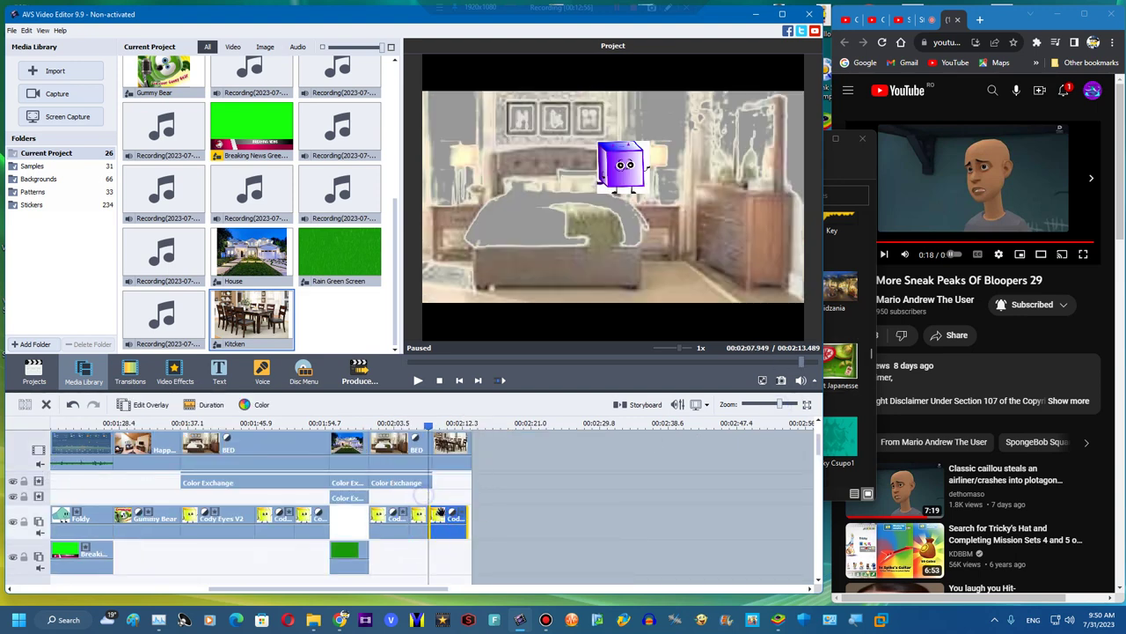
{"action": "left_click_drag", "start_coordinate": [445, 512], "coordinate": [449, 512]}
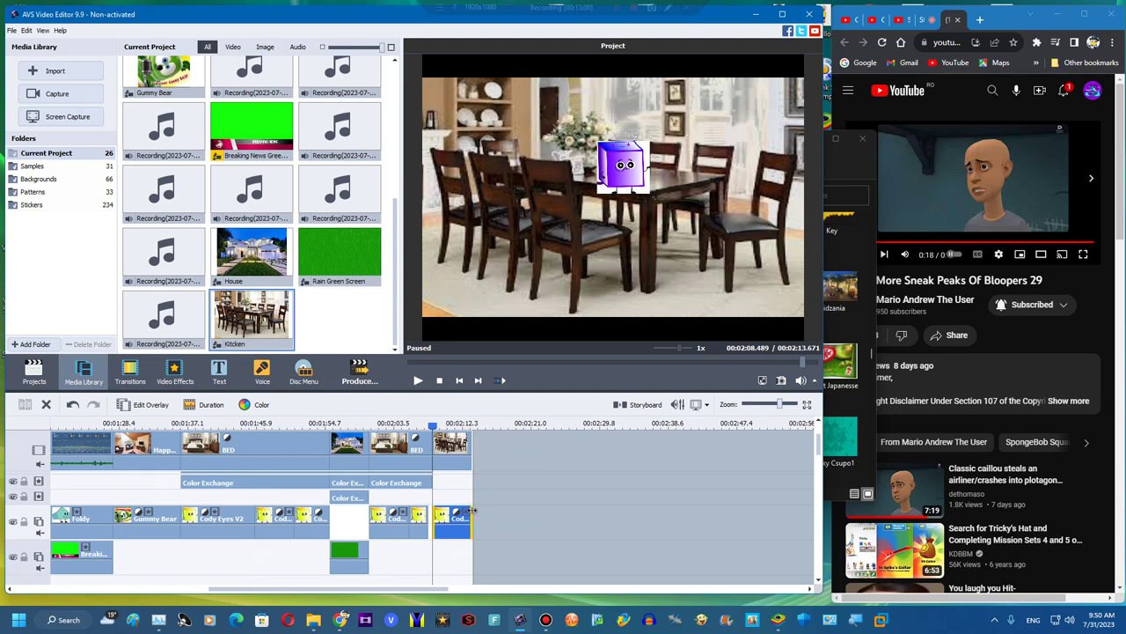
{"action": "left_click_drag", "start_coordinate": [473, 510], "coordinate": [455, 512]}
Extend the Kitcken scene and its Cody Eyes V2 overlay so both end at 00:02:32.653
{"action": "left_click_drag", "start_coordinate": [472, 446], "coordinate": [622, 446]}
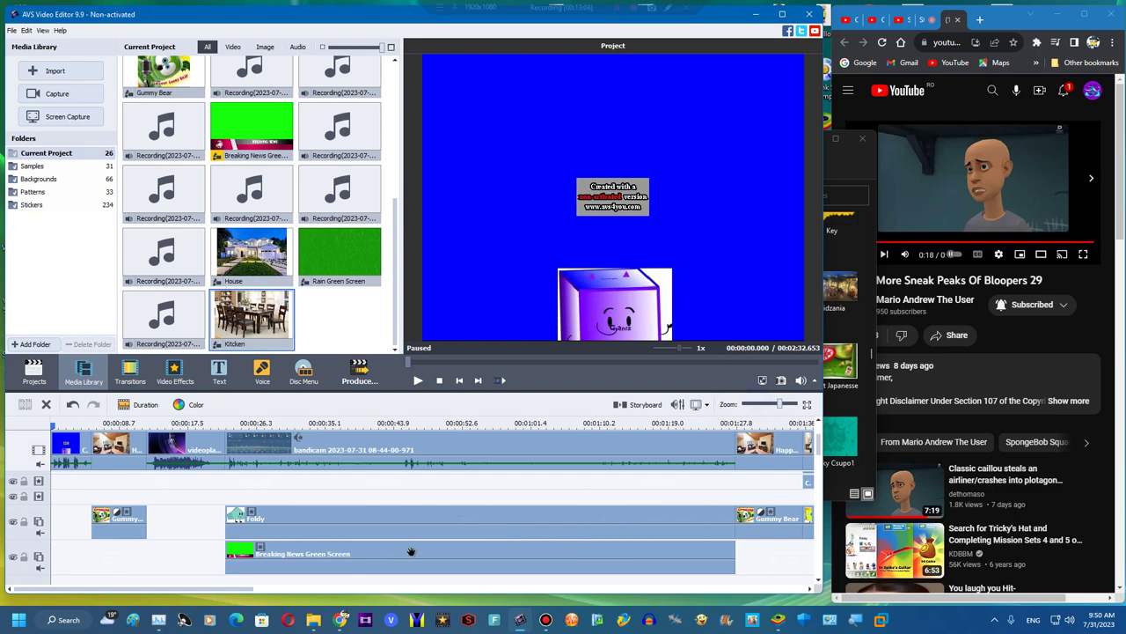
{"action": "left_click_drag", "start_coordinate": [214, 588], "coordinate": [448, 588]}
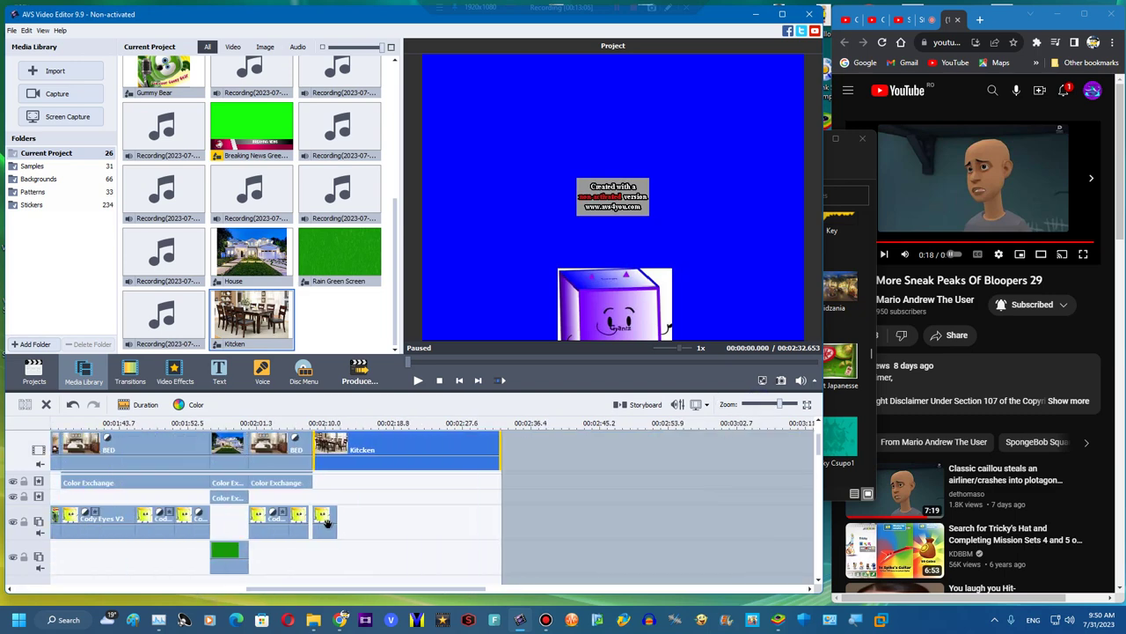
{"action": "left_click_drag", "start_coordinate": [336, 519], "coordinate": [501, 520]}
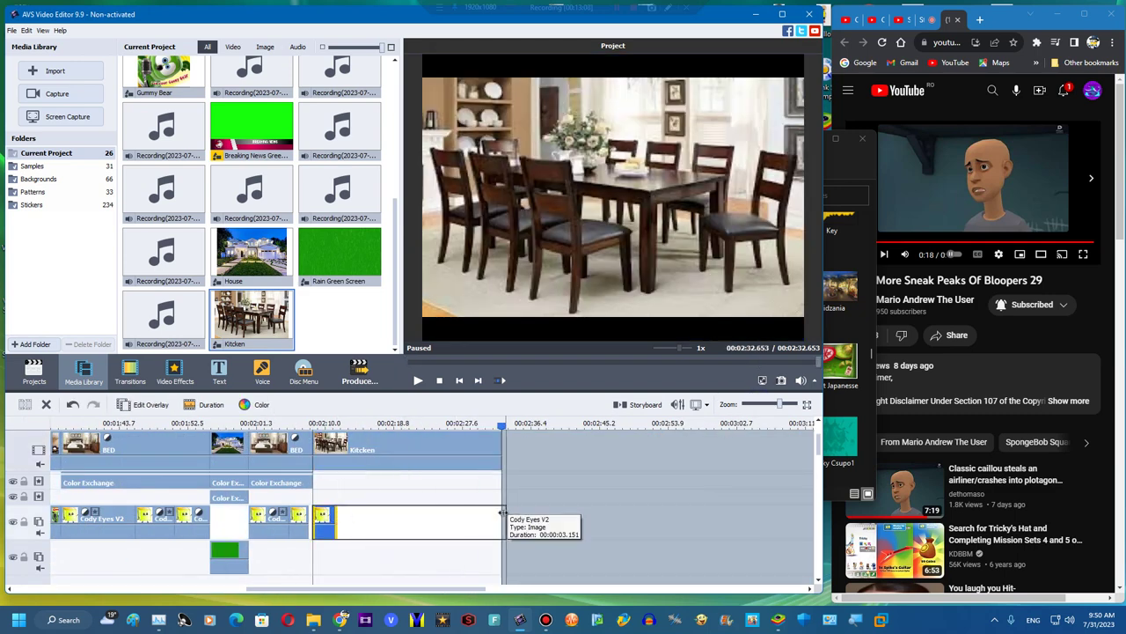
{"action": "key", "text": "ctrl+z"}
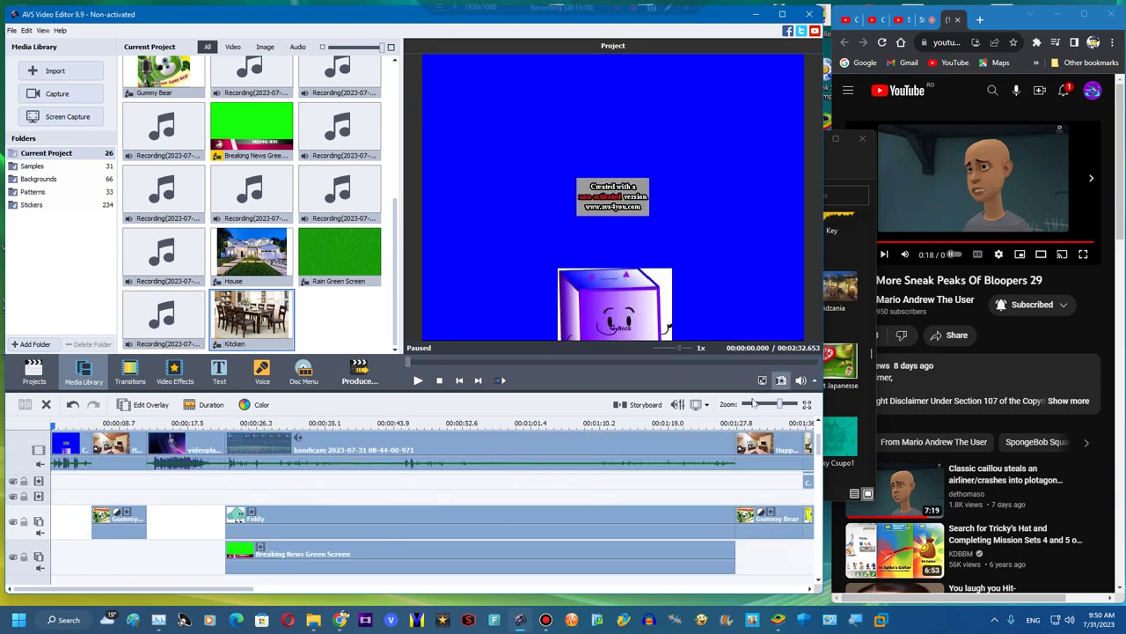
{"action": "left_click", "coordinate": [753, 402]}
Open the newest YouTube link from the browser studio's private chat, and slightly enlarge the kitchen's Cody Eyes V2 overlay and place it over the front chair
{"action": "left_click", "coordinate": [933, 17]}
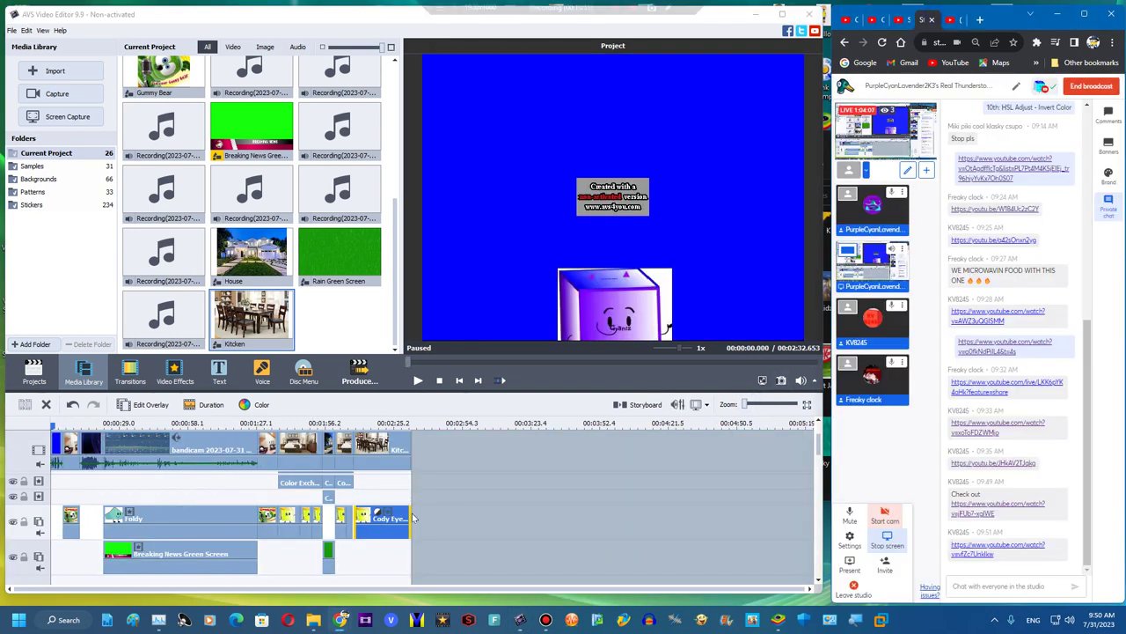
{"action": "left_click", "coordinate": [402, 519]}
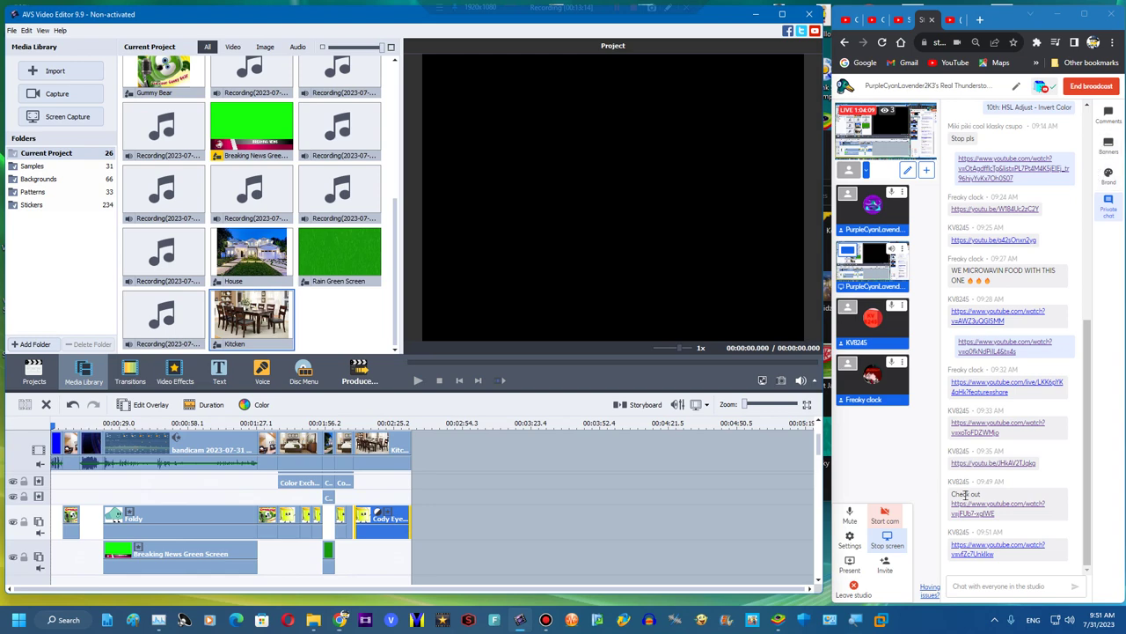
{"action": "left_click", "coordinate": [976, 544]}
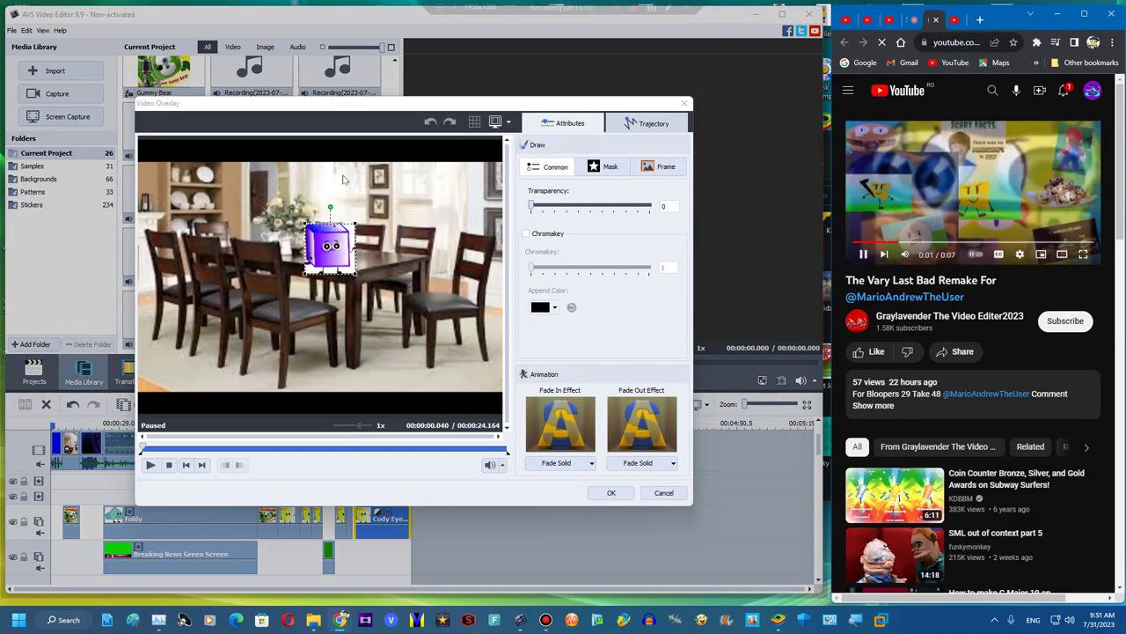
{"action": "left_click_drag", "start_coordinate": [354, 227], "coordinate": [309, 258]}
{"action": "left_click", "coordinate": [611, 492]}
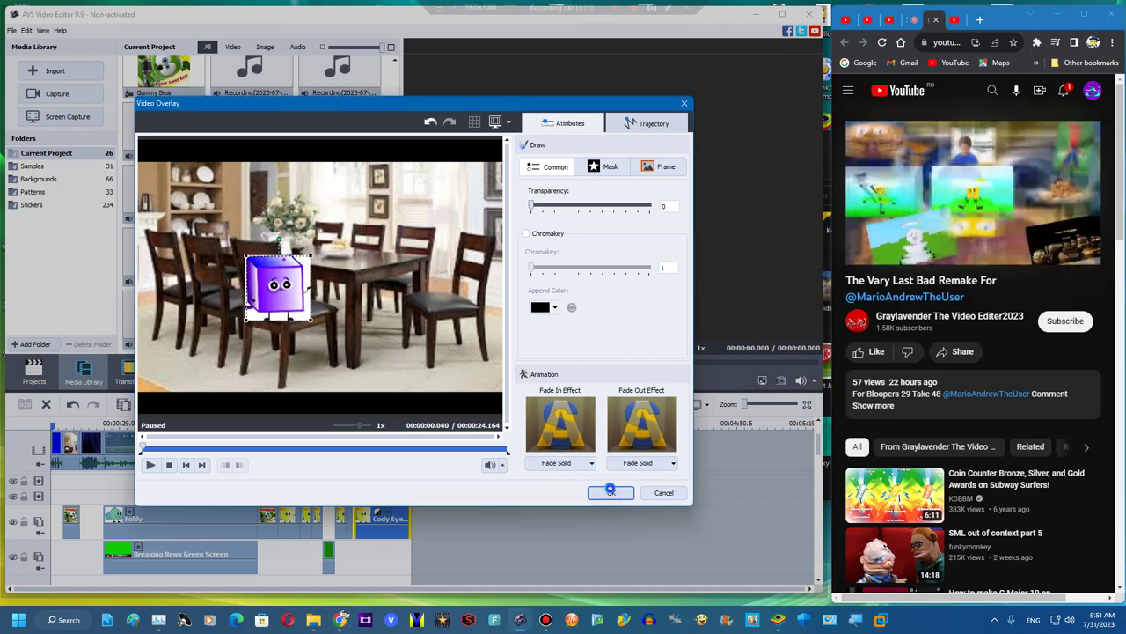
Duplicate the first Gummy Bear overlay onto the second overlay track under the Kitcken scene, and subscribe to the opened YouTube video's channel
{"action": "right_click", "coordinate": [65, 529]}
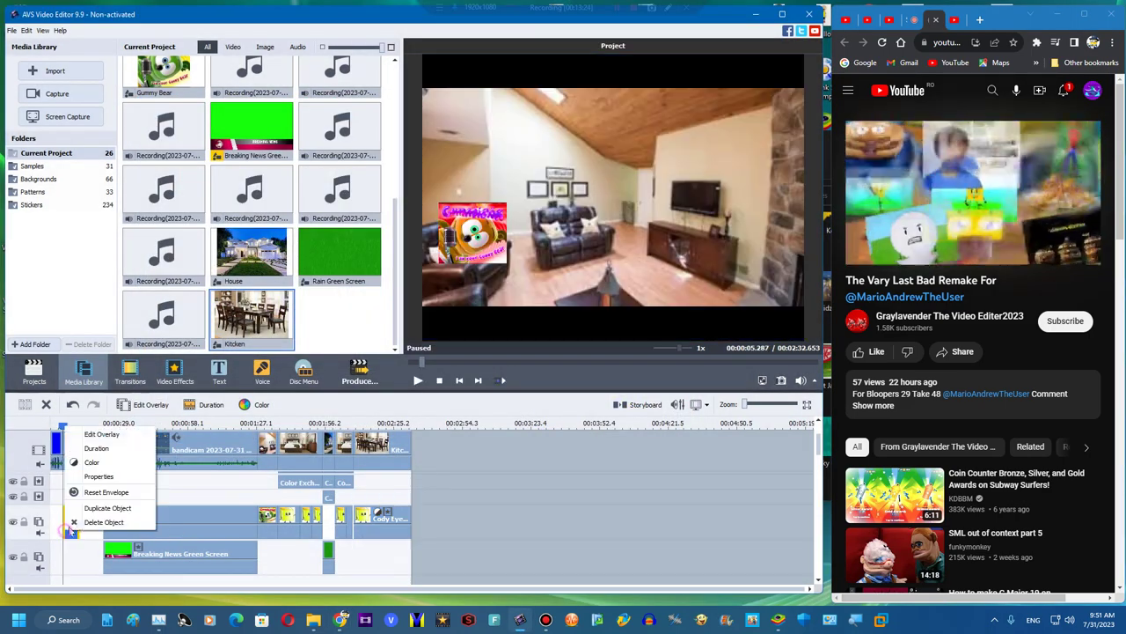
{"action": "left_click", "coordinate": [98, 508]}
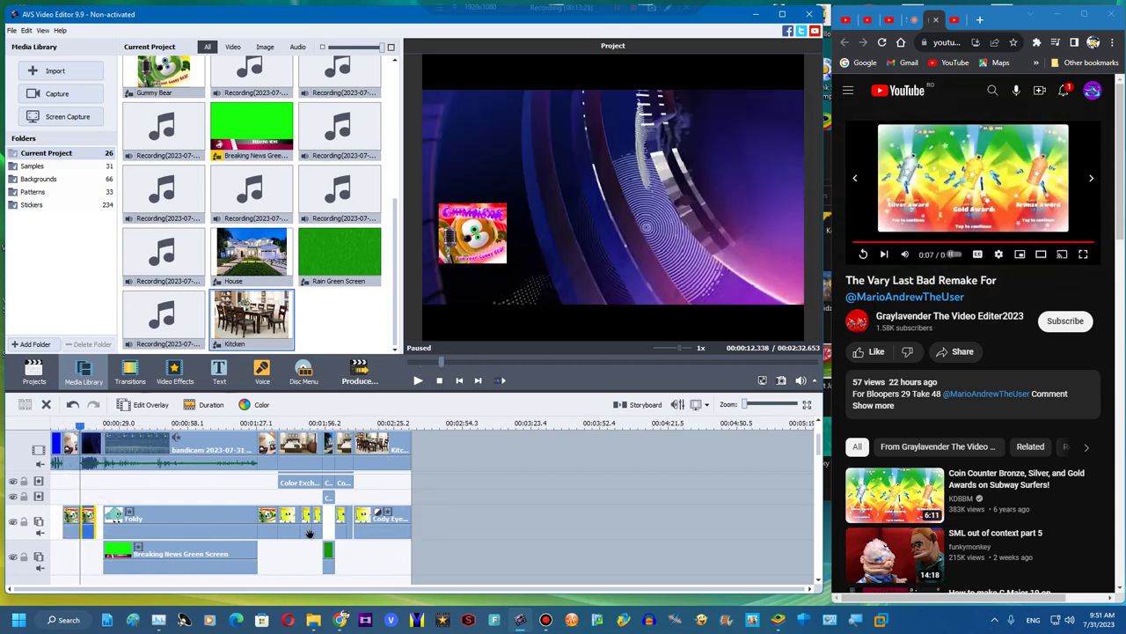
{"action": "left_click_drag", "start_coordinate": [88, 526], "coordinate": [403, 552]}
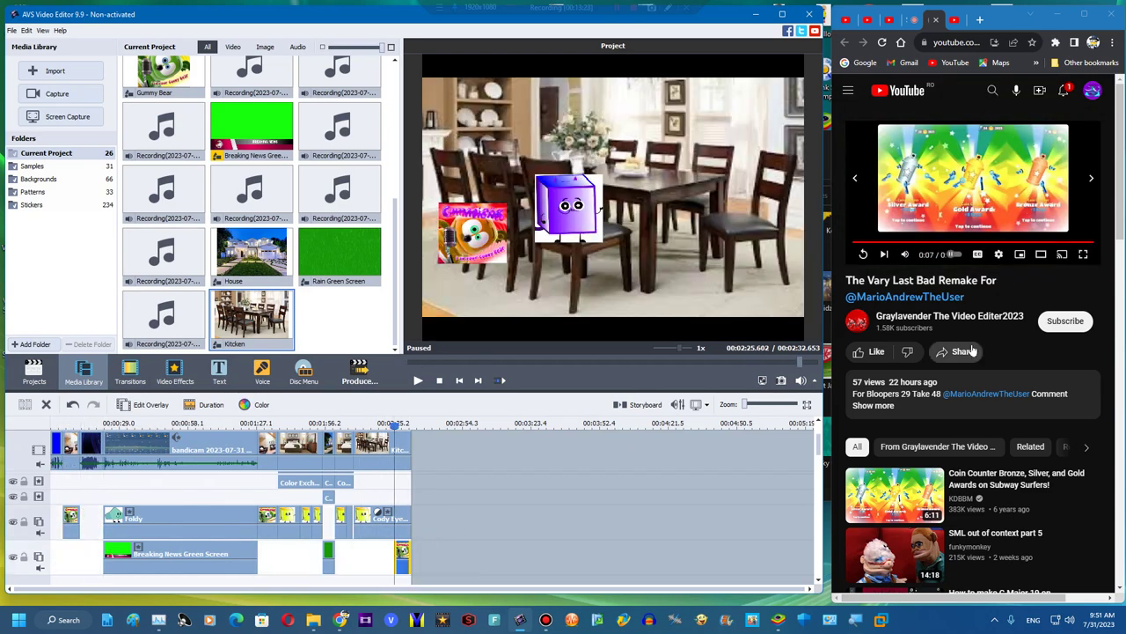
{"action": "double_click", "coordinate": [1056, 321]}
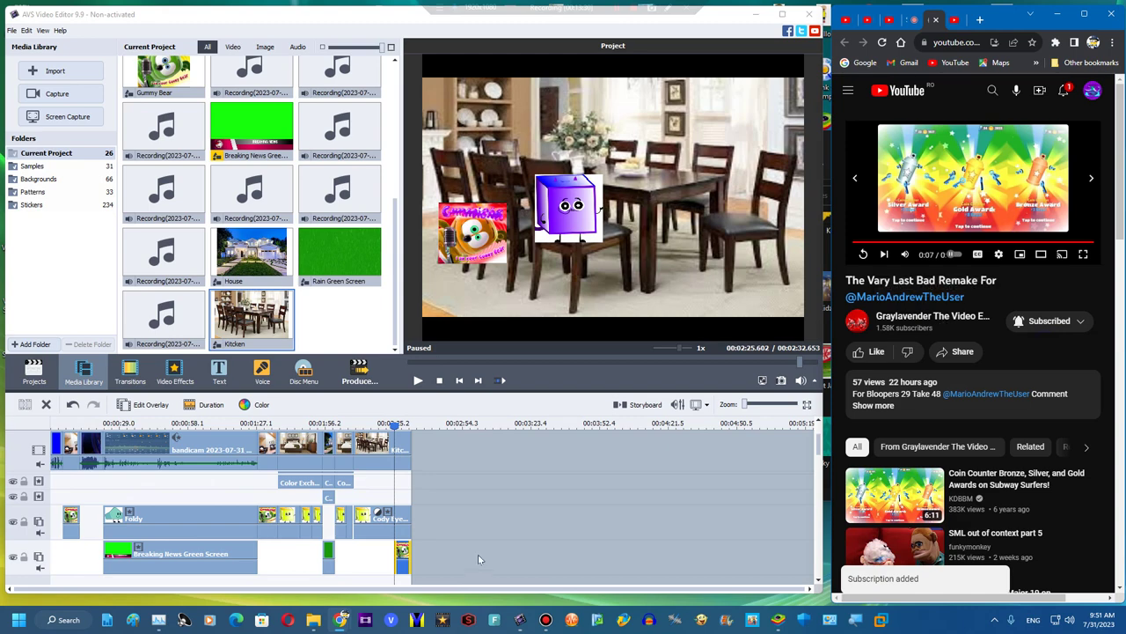
Stretch the Gummy Bear overlay over the whole Kitcken scene and place it at the far right side of the dining table
{"action": "left_click_drag", "start_coordinate": [396, 553], "coordinate": [354, 555]}
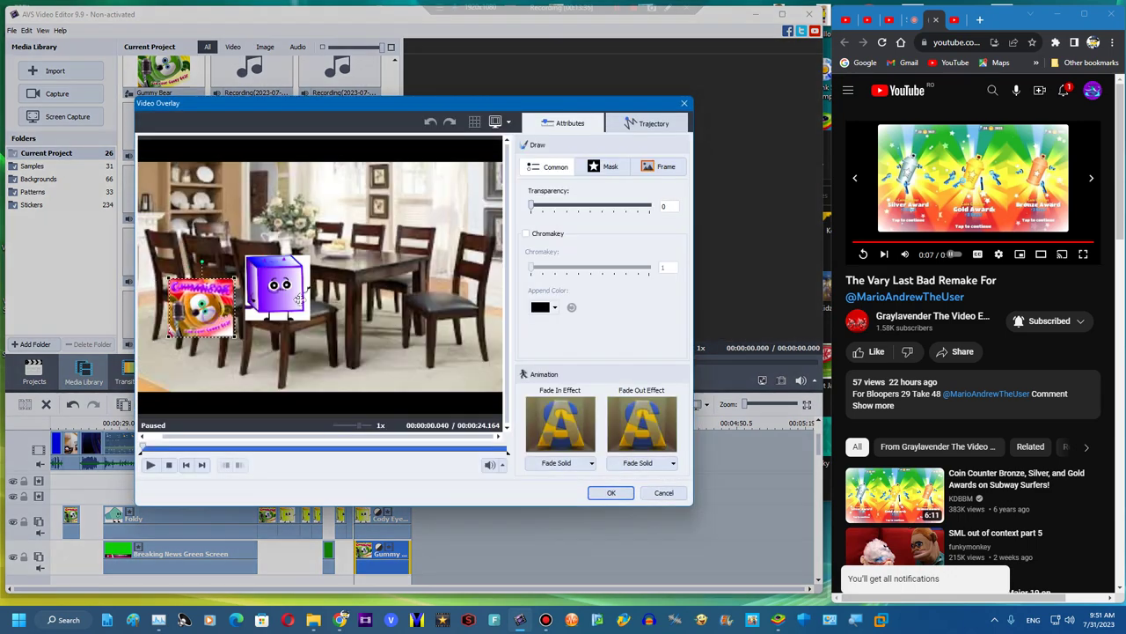
{"action": "left_click_drag", "start_coordinate": [363, 284], "coordinate": [395, 231]}
{"action": "left_click", "coordinate": [609, 493]}
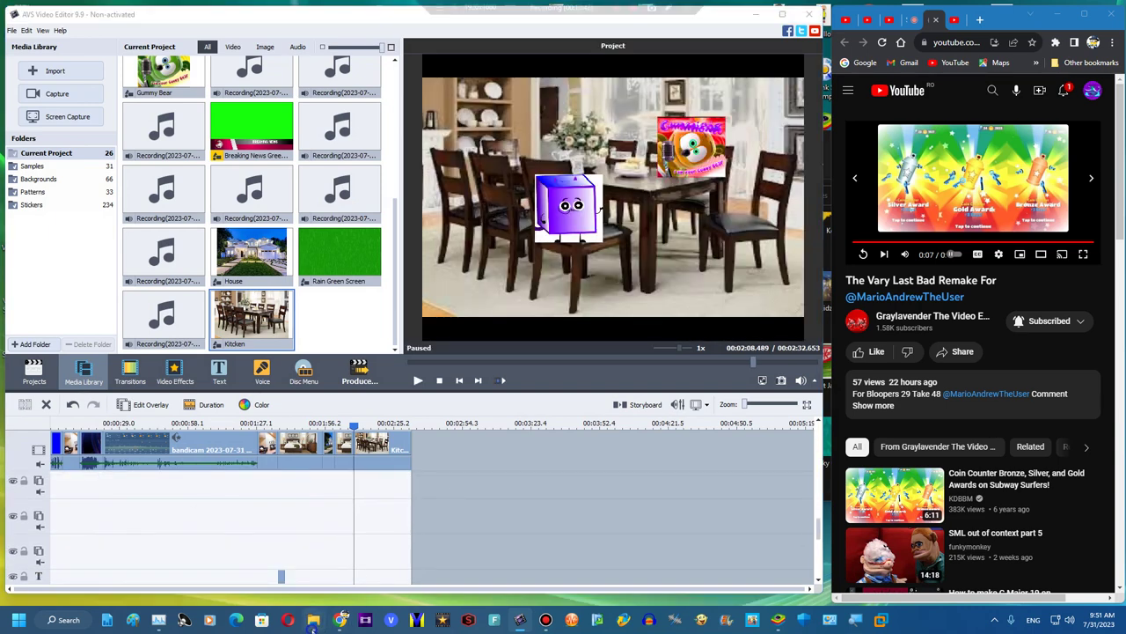
Import the Hungry Jack Burger picture from the 2T3 (M:) Pictures folder into the current project's media library
{"action": "mouse_move", "coordinate": [314, 619]}
{"action": "left_click", "coordinate": [335, 573]}
{"action": "left_click", "coordinate": [401, 351]}
{"action": "scroll", "coordinate": [400, 351], "scroll_direction": "up", "scroll_amount": 5}
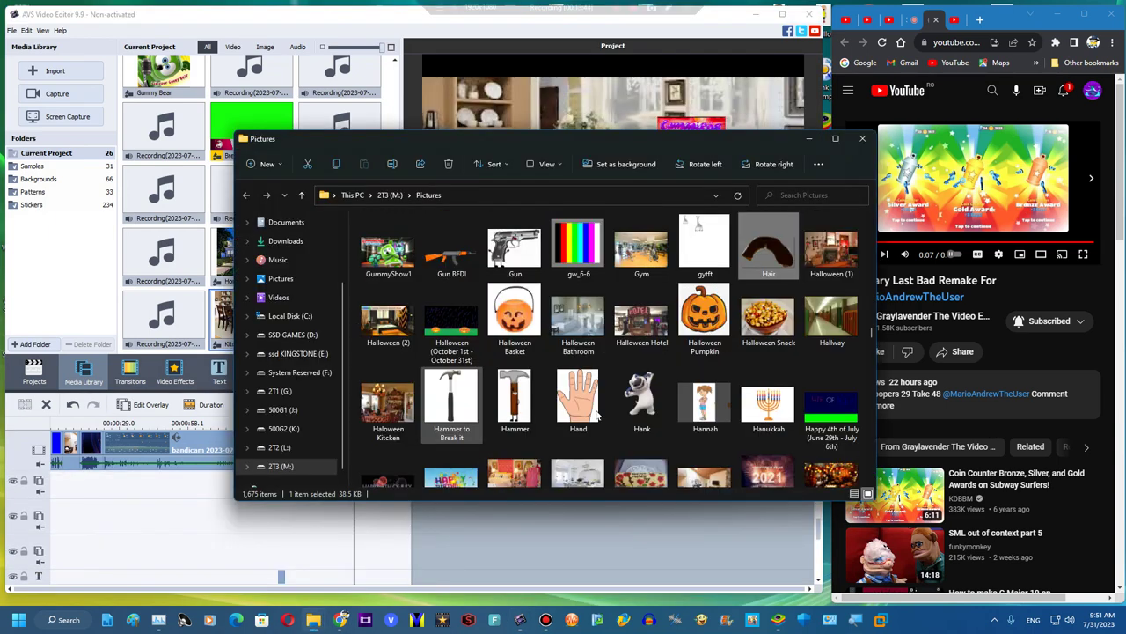
{"action": "scroll", "coordinate": [803, 457], "scroll_direction": "down", "scroll_amount": 5}
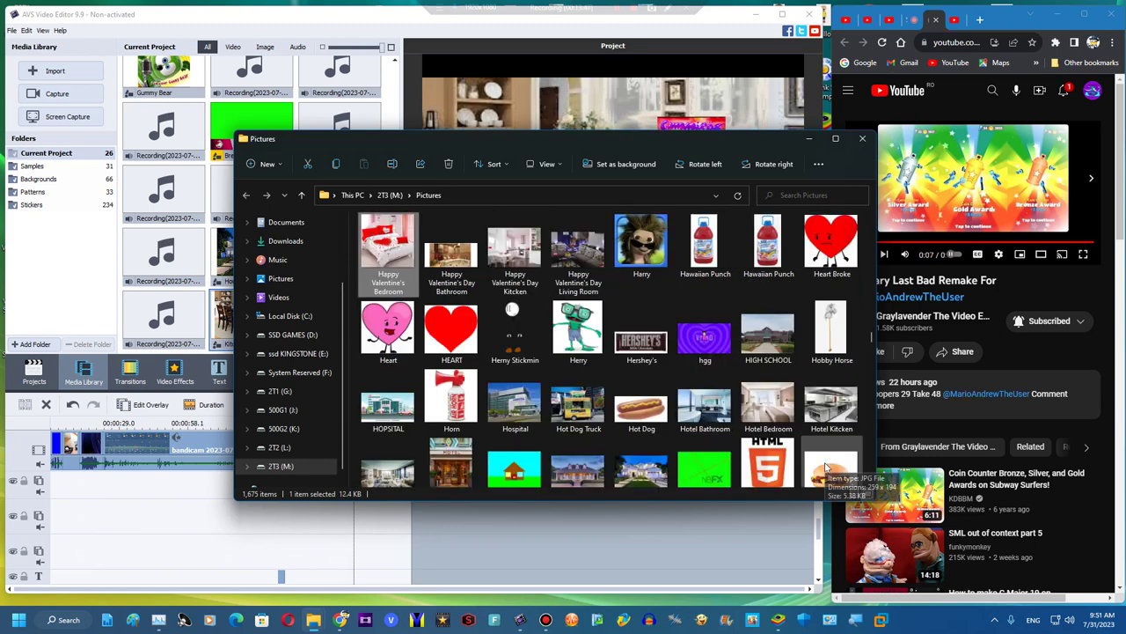
{"action": "left_click", "coordinate": [825, 469]}
{"action": "scroll", "coordinate": [832, 456], "scroll_direction": "down", "scroll_amount": 3}
{"action": "left_click", "coordinate": [451, 246]}
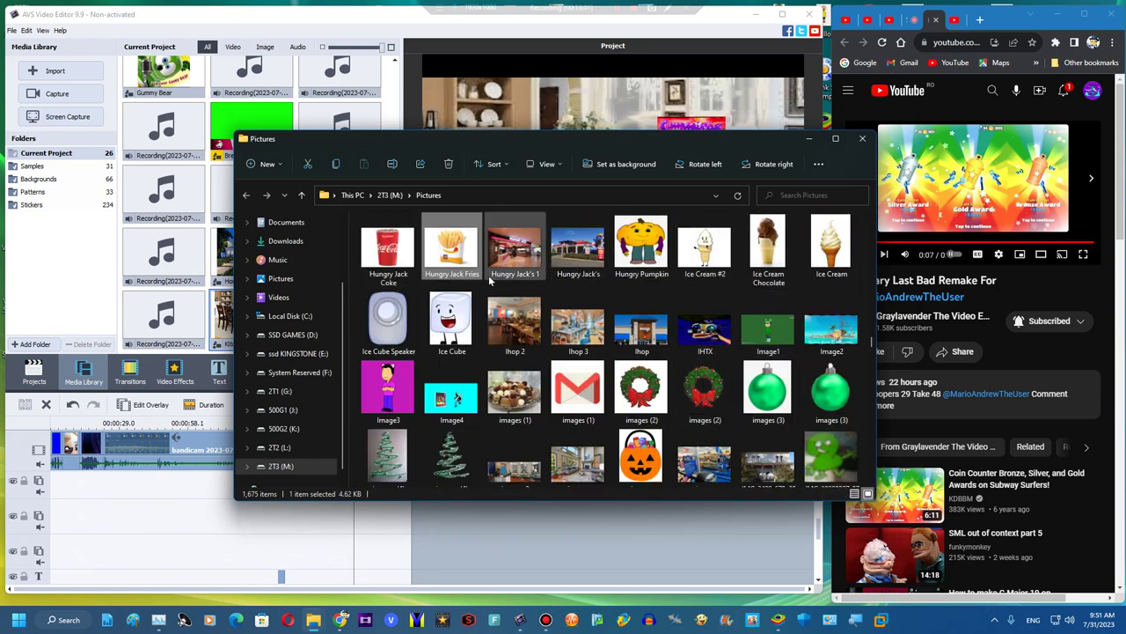
{"action": "key", "text": "Right"}
{"action": "key", "text": "Up"}
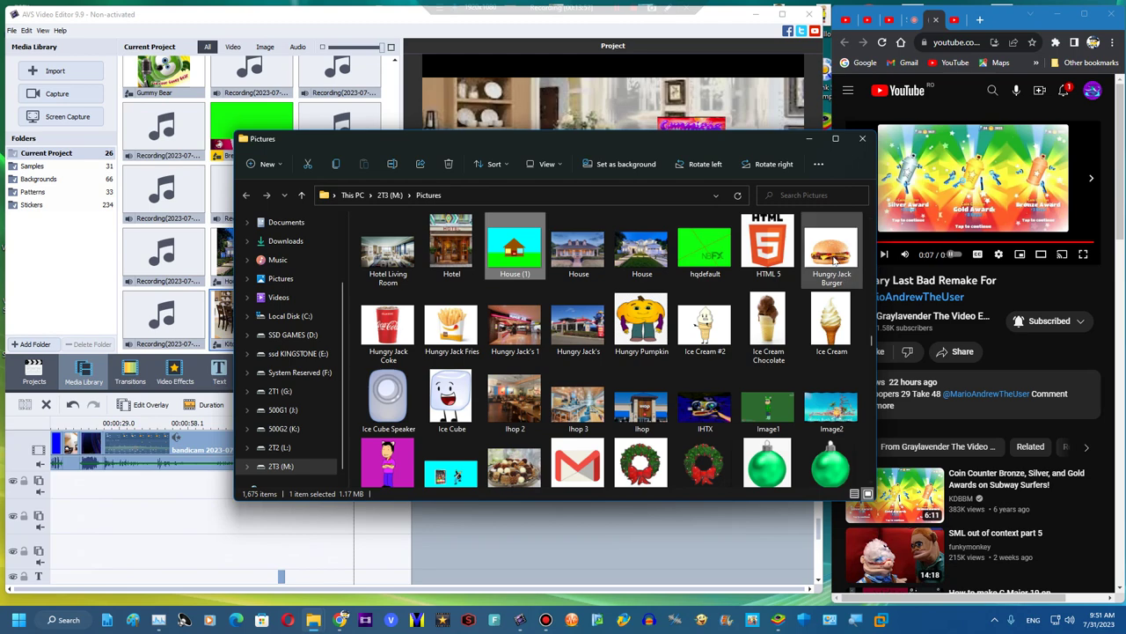
{"action": "left_click_drag", "start_coordinate": [834, 259], "coordinate": [176, 305]}
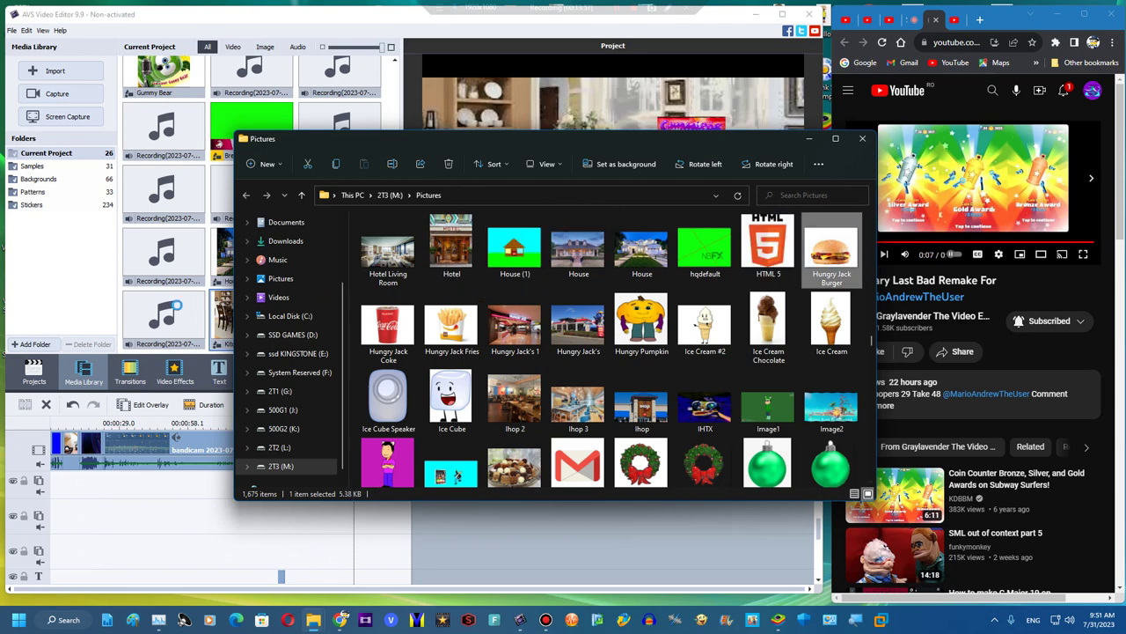
Find the Cinnamon Toast Crunch picture in the Pictures folder, import it into the media library, and put the folder window away
{"action": "left_click", "coordinate": [529, 329]}
{"action": "key", "text": "g"}
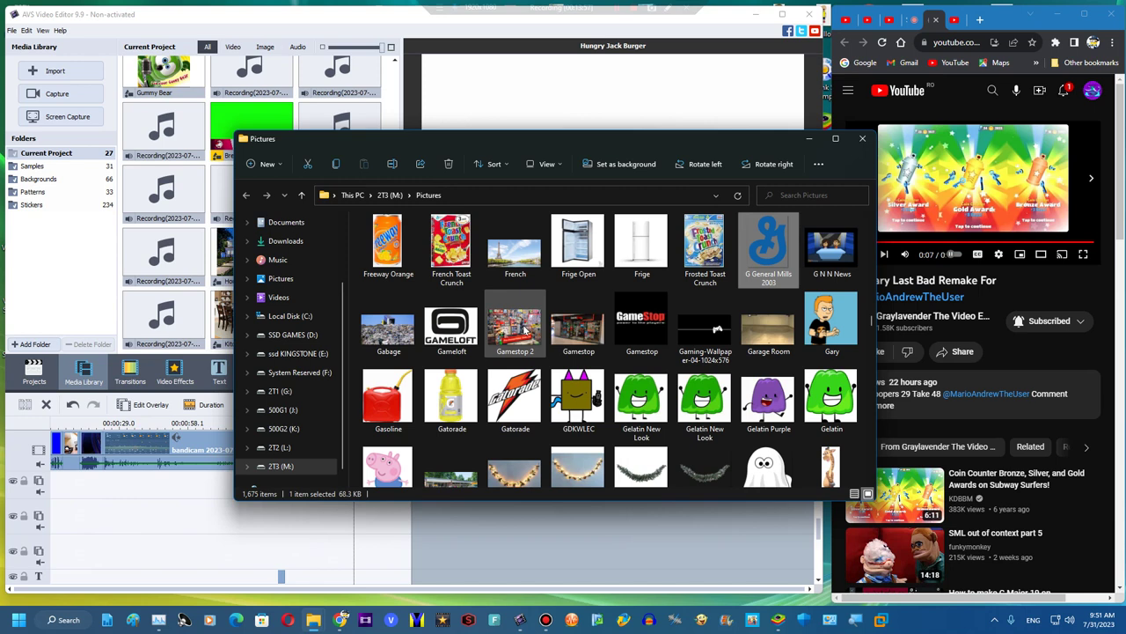
{"action": "left_click", "coordinate": [529, 330]}
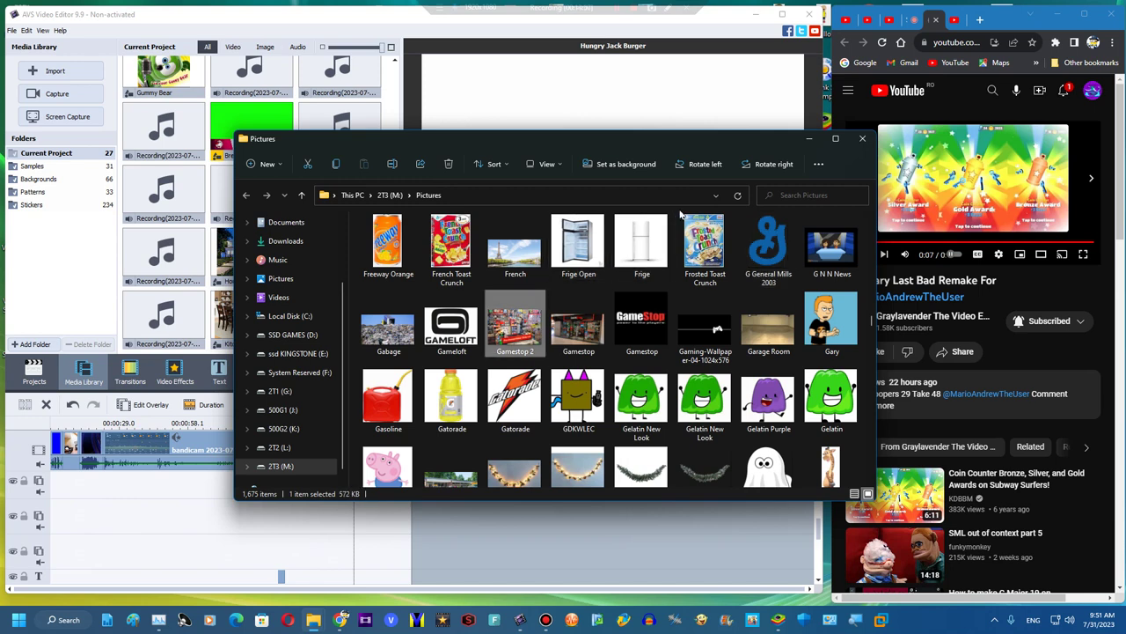
{"action": "type", "text": "car"}
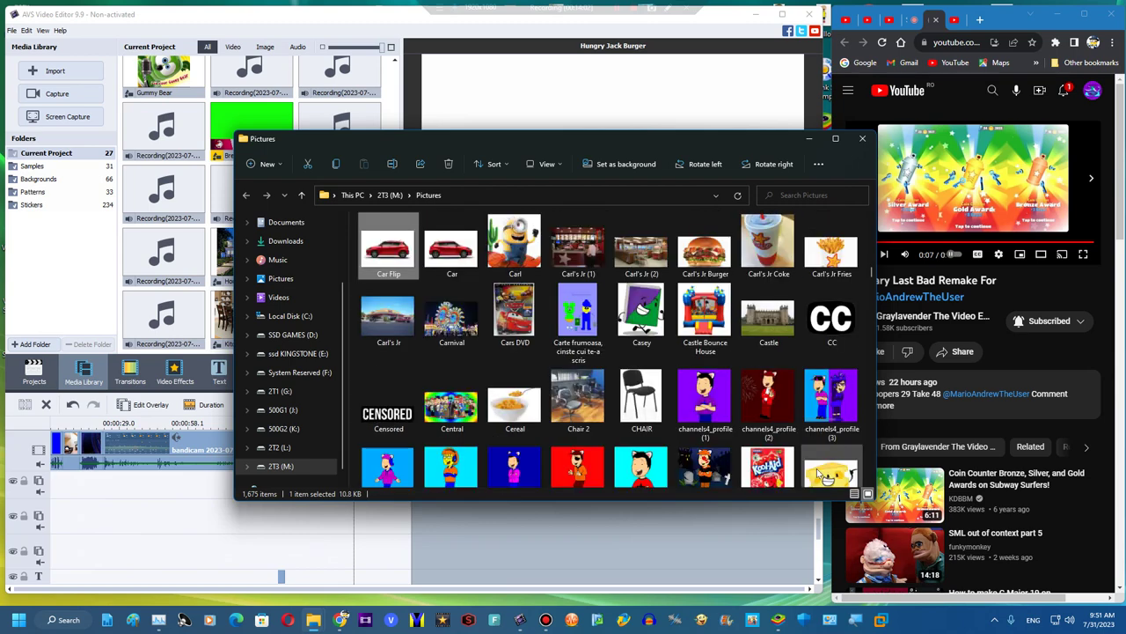
{"action": "key", "text": "Page_Down"}
{"action": "key", "text": "Page_Down"}
{"action": "key", "text": "Page_Down"}
{"action": "key", "text": "Page_Down"}
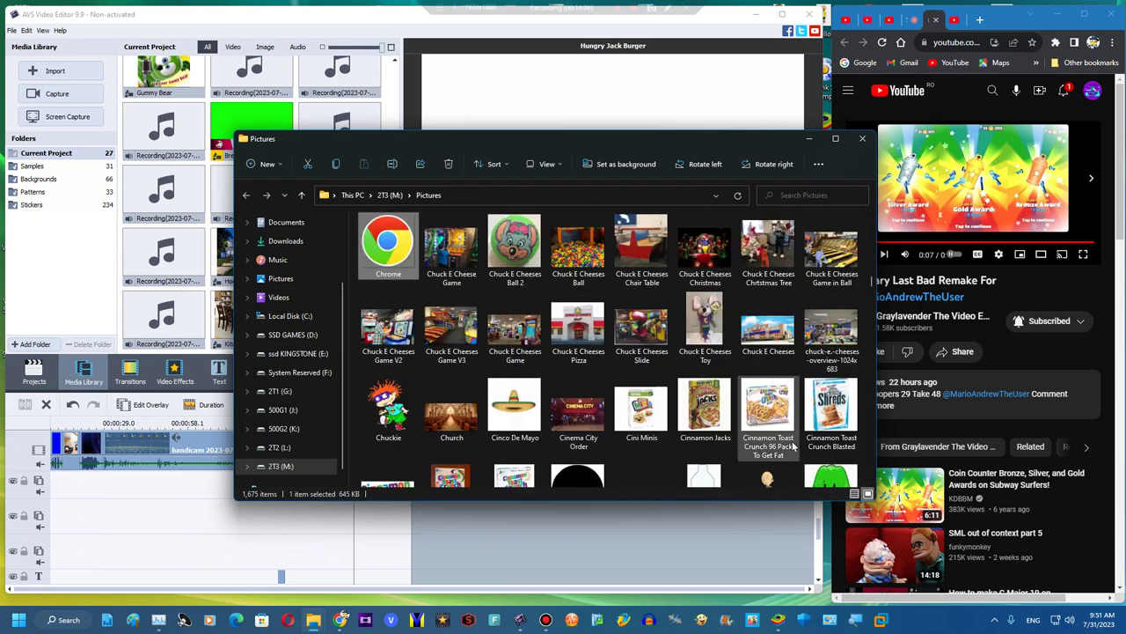
{"action": "left_click", "coordinate": [804, 464]}
{"action": "key", "text": "c"}
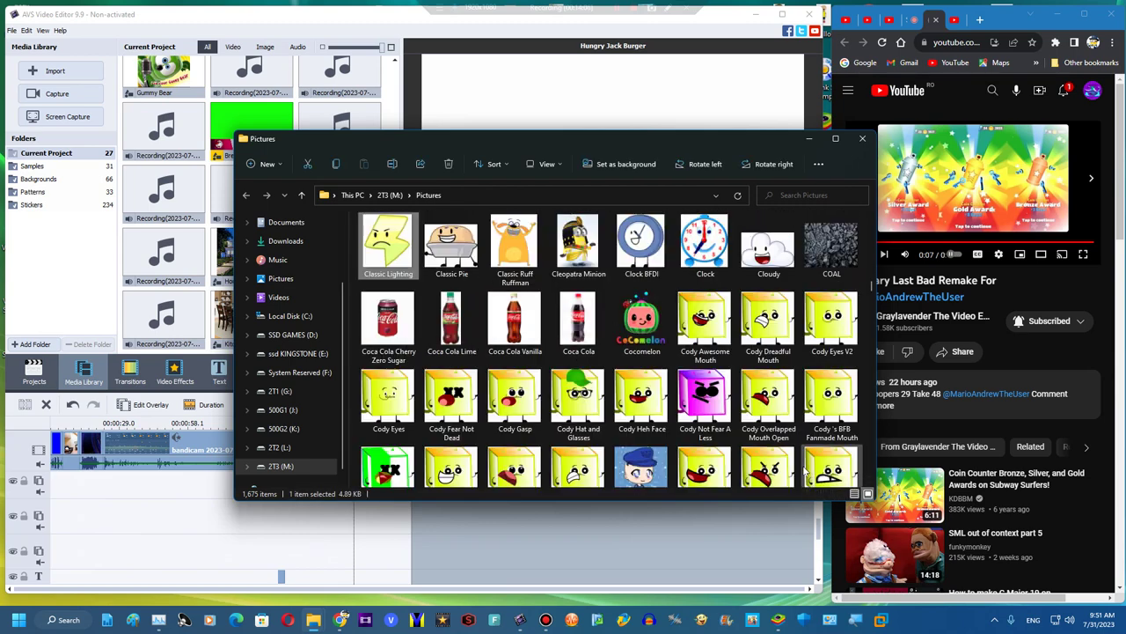
{"action": "left_click", "coordinate": [528, 221]}
{"action": "key", "text": "Up"}
{"action": "key", "text": "Up"}
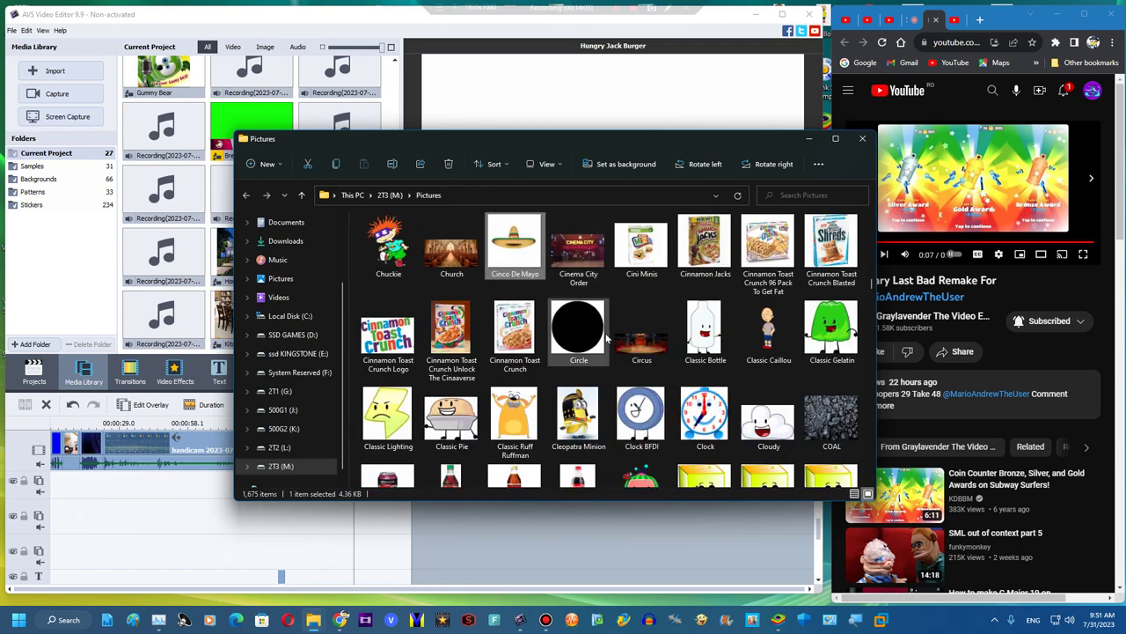
{"action": "left_click_drag", "start_coordinate": [516, 336], "coordinate": [267, 299]}
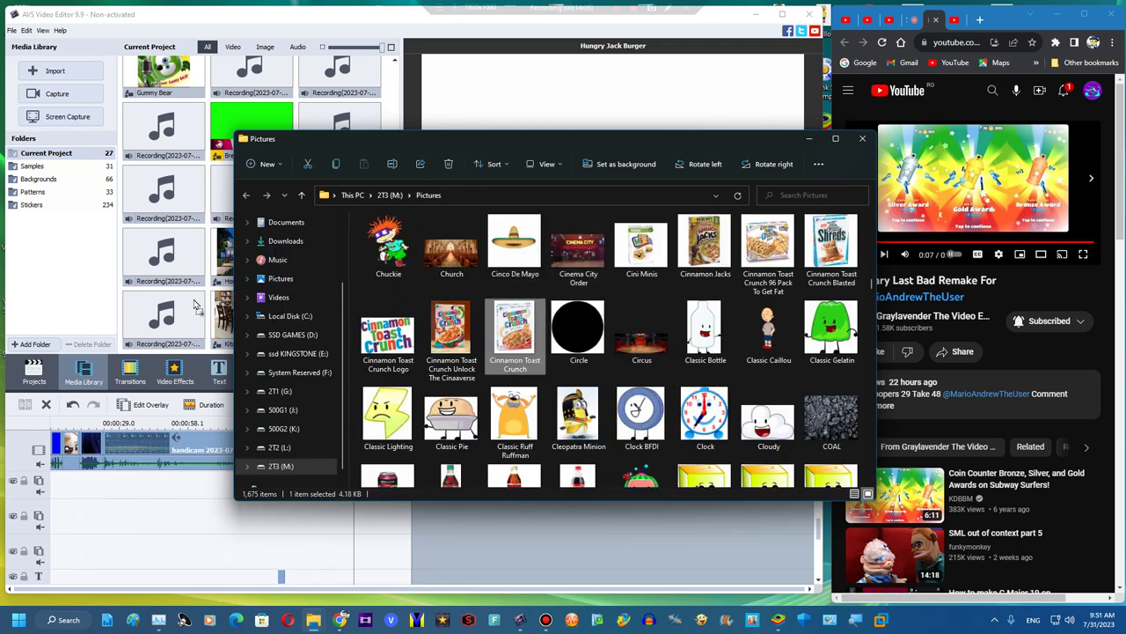
{"action": "left_click_drag", "start_coordinate": [197, 305], "coordinate": [195, 303]}
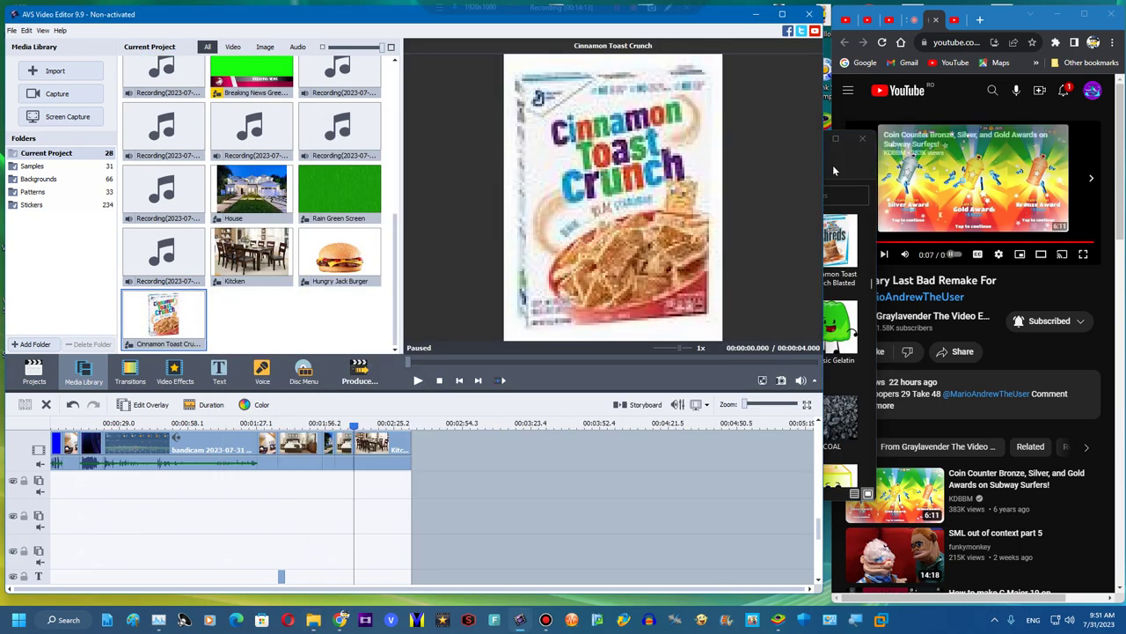
{"action": "left_click", "coordinate": [837, 247]}
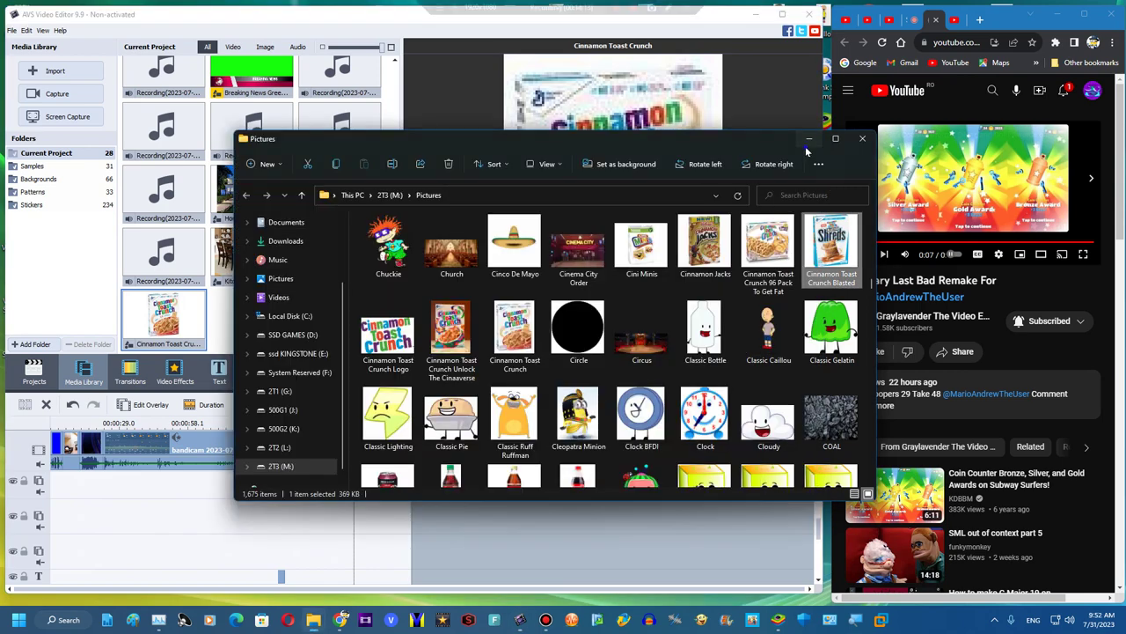
{"action": "left_click", "coordinate": [808, 139]}
Overlay the Hungry Jack Burger on the whole Kitcken scene, shrunk and placed at the front end of the dining table beside Cody
{"action": "left_click_drag", "start_coordinate": [340, 255], "coordinate": [398, 486]}
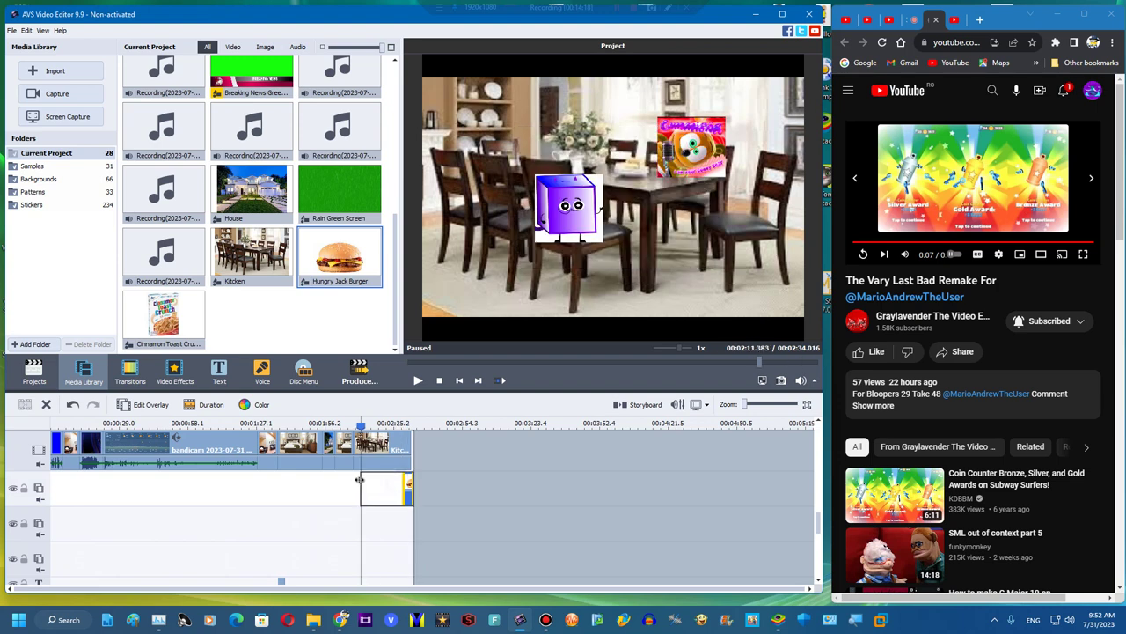
{"action": "left_click", "coordinate": [405, 486]}
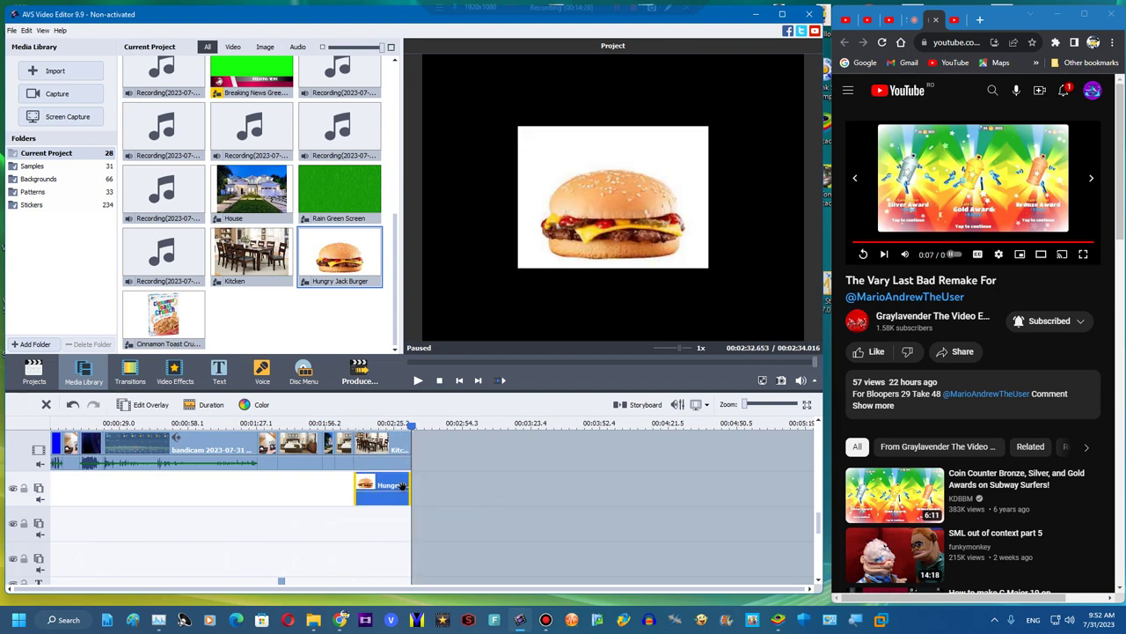
{"action": "double_click", "coordinate": [400, 487]}
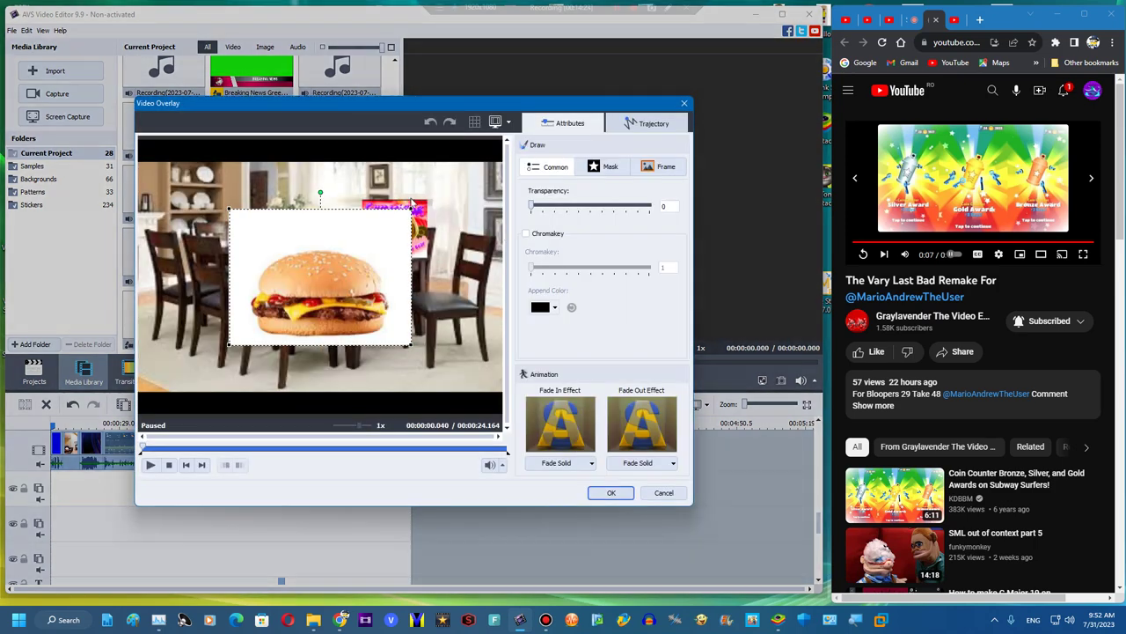
{"action": "left_click_drag", "start_coordinate": [409, 211], "coordinate": [340, 235]}
{"action": "left_click", "coordinate": [610, 493]}
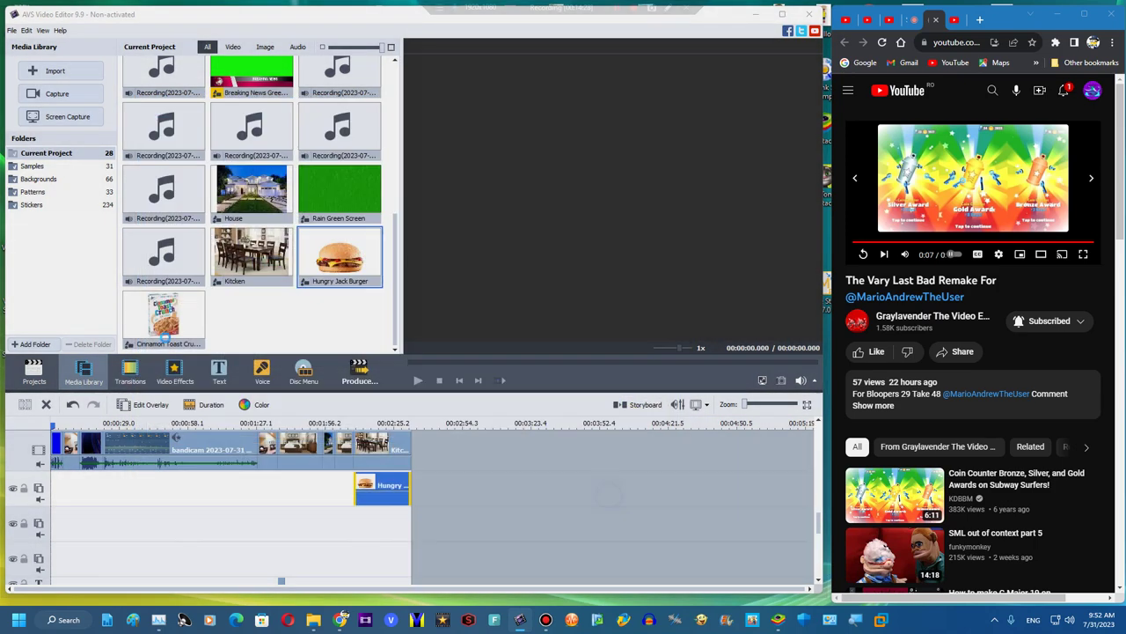
Overlay the Cinnamon Toast Crunch box on the whole Kitcken scene, shrunk and placed on the table beside the Gummy Bear
{"action": "left_click_drag", "start_coordinate": [164, 317], "coordinate": [401, 526]}
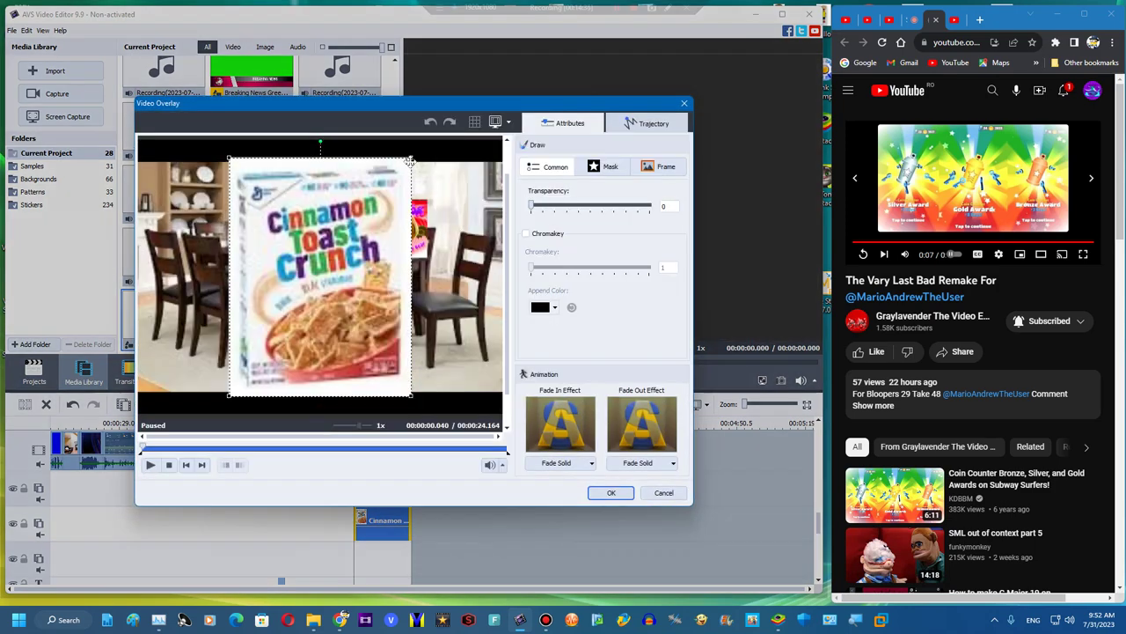
{"action": "left_click_drag", "start_coordinate": [407, 162], "coordinate": [368, 222]}
{"action": "left_click", "coordinate": [610, 491]}
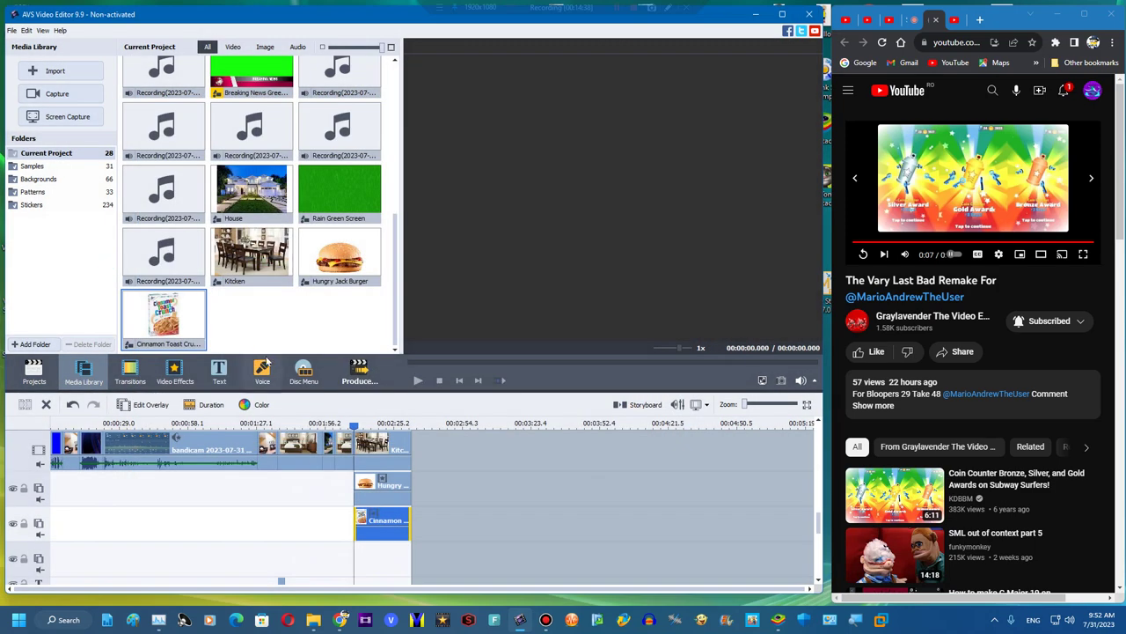
Duplicate the rainy house's Color Exchange effect onto the Kitcken scene and stretch it to the scene's end
{"action": "left_click", "coordinate": [265, 361]}
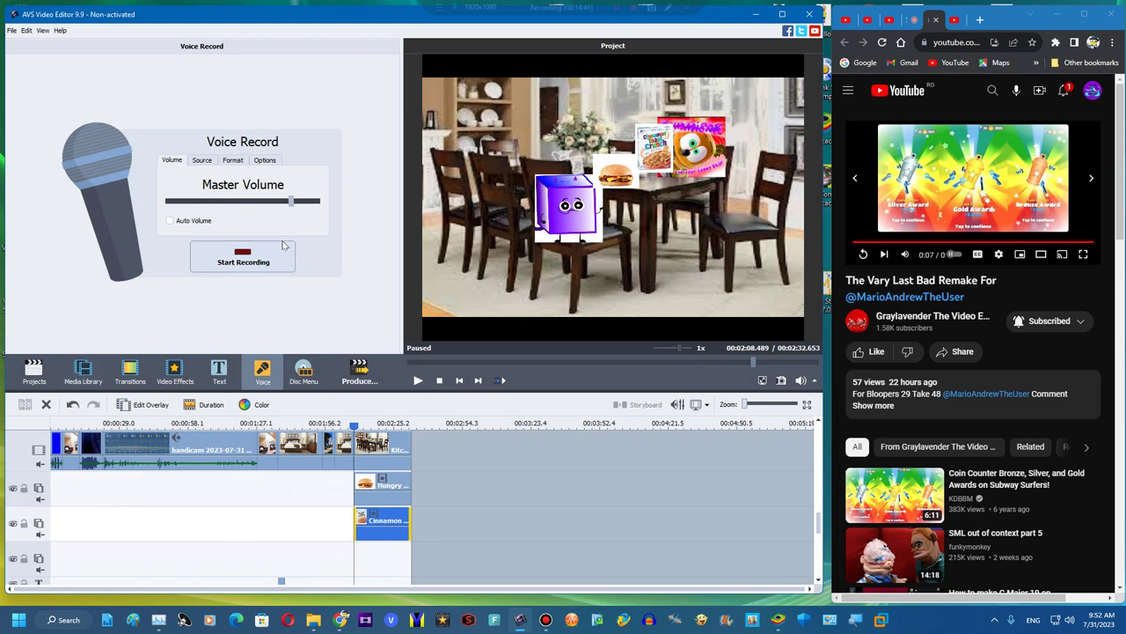
{"action": "scroll", "coordinate": [469, 487], "scroll_direction": "down", "scroll_amount": 5}
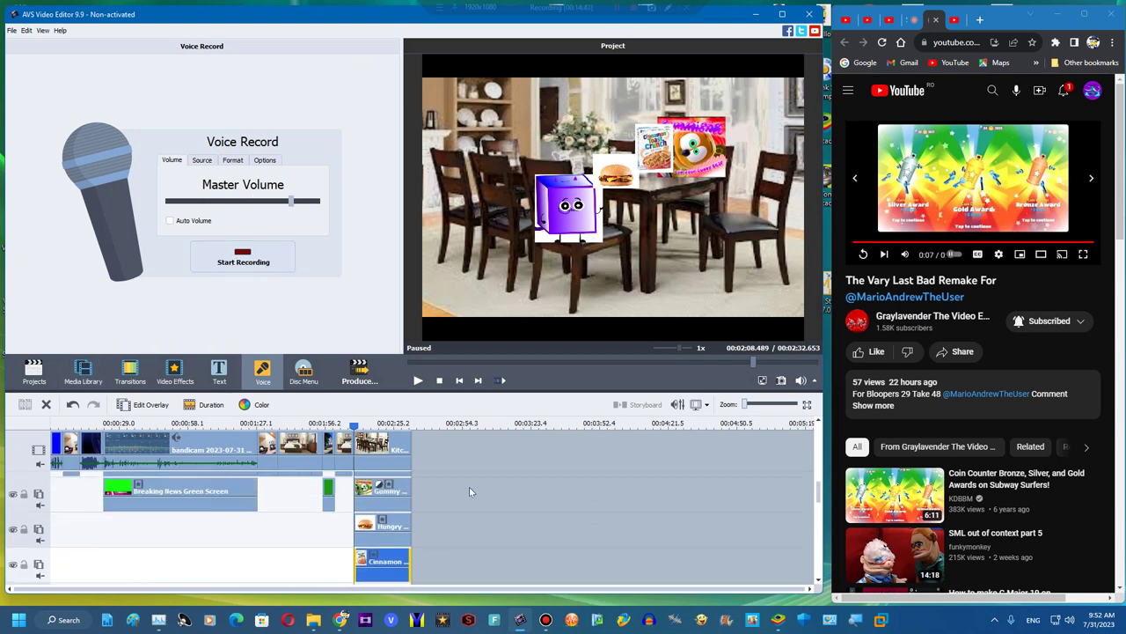
{"action": "right_click", "coordinate": [330, 482]}
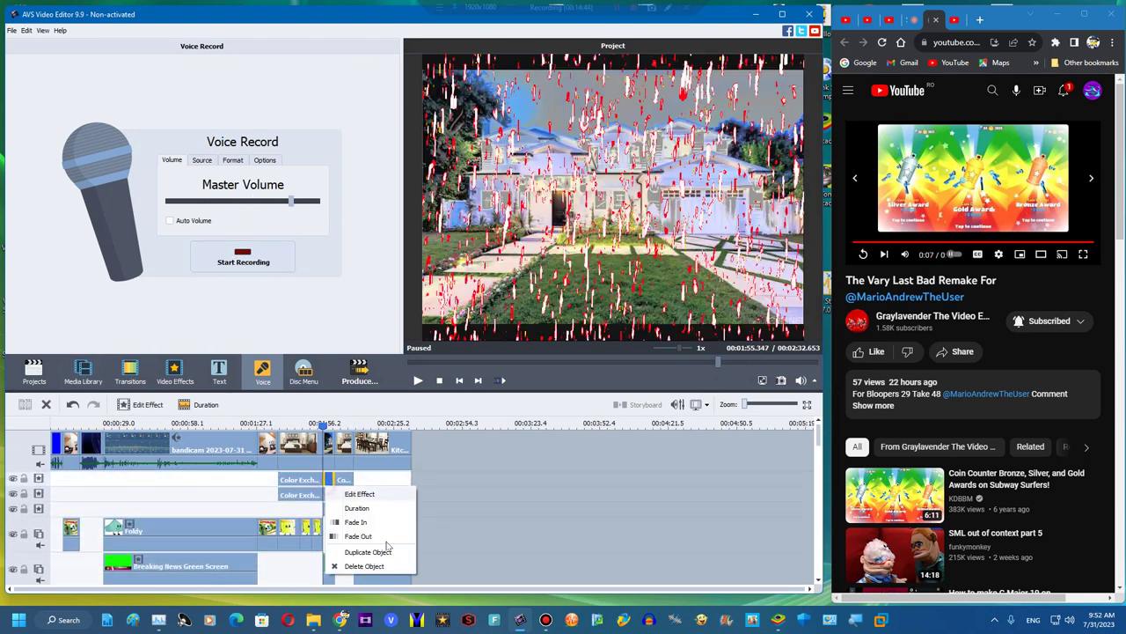
{"action": "left_click", "coordinate": [378, 550]}
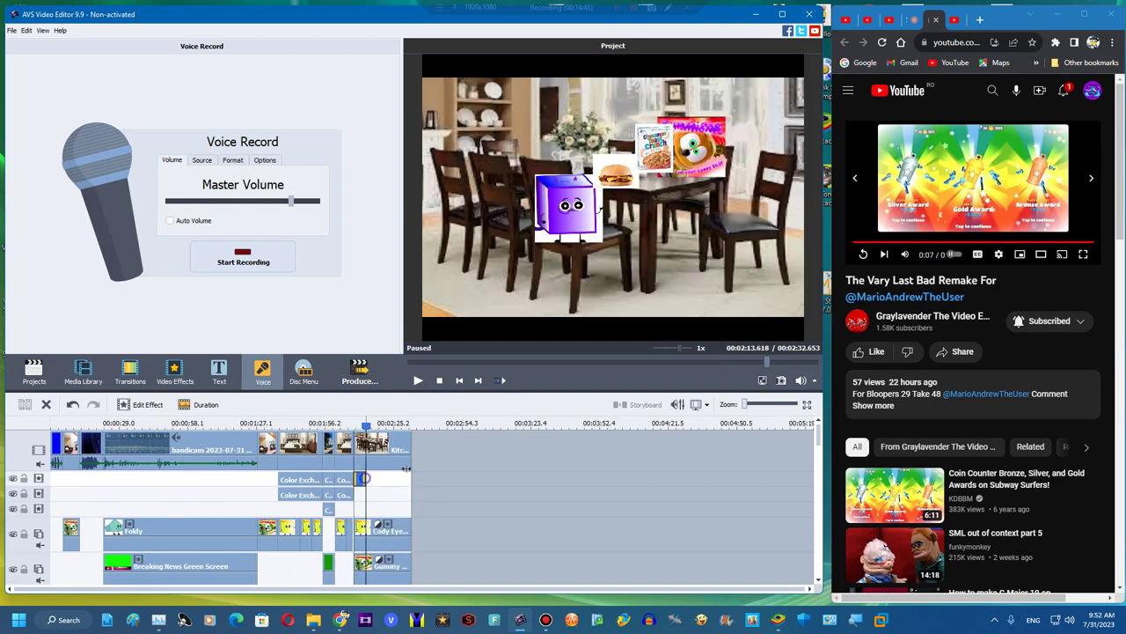
{"action": "left_click_drag", "start_coordinate": [365, 480], "coordinate": [408, 478]}
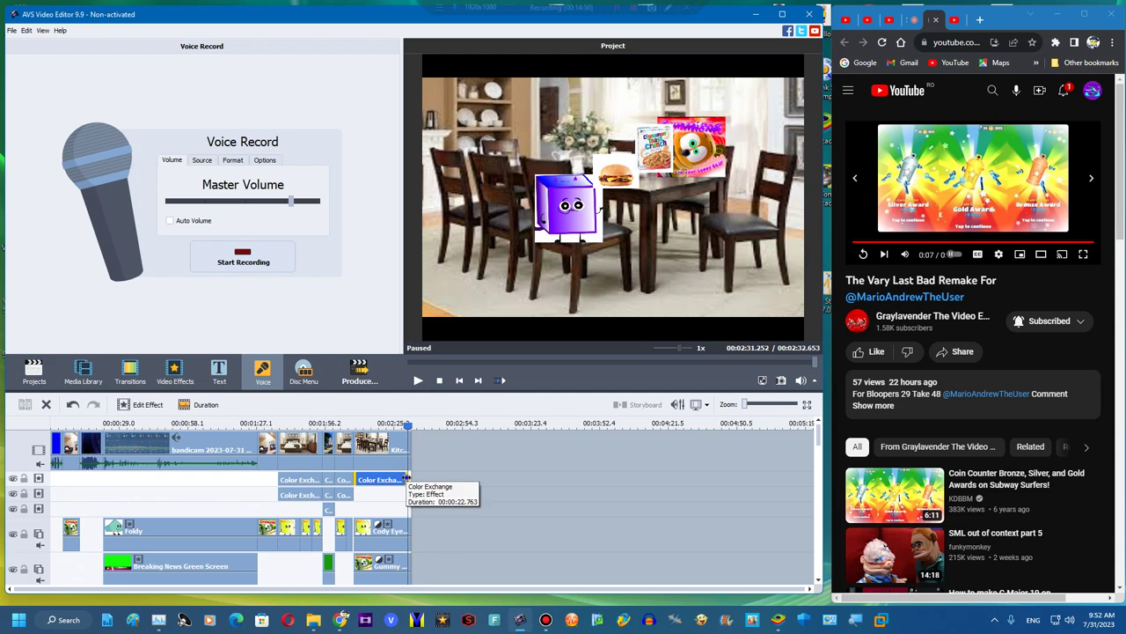
{"action": "left_click_drag", "start_coordinate": [406, 478], "coordinate": [411, 478]}
Set the Kitcken scene's Color Exchange effect to white for Color 1 and light gray for Color 2
{"action": "left_click", "coordinate": [322, 423]}
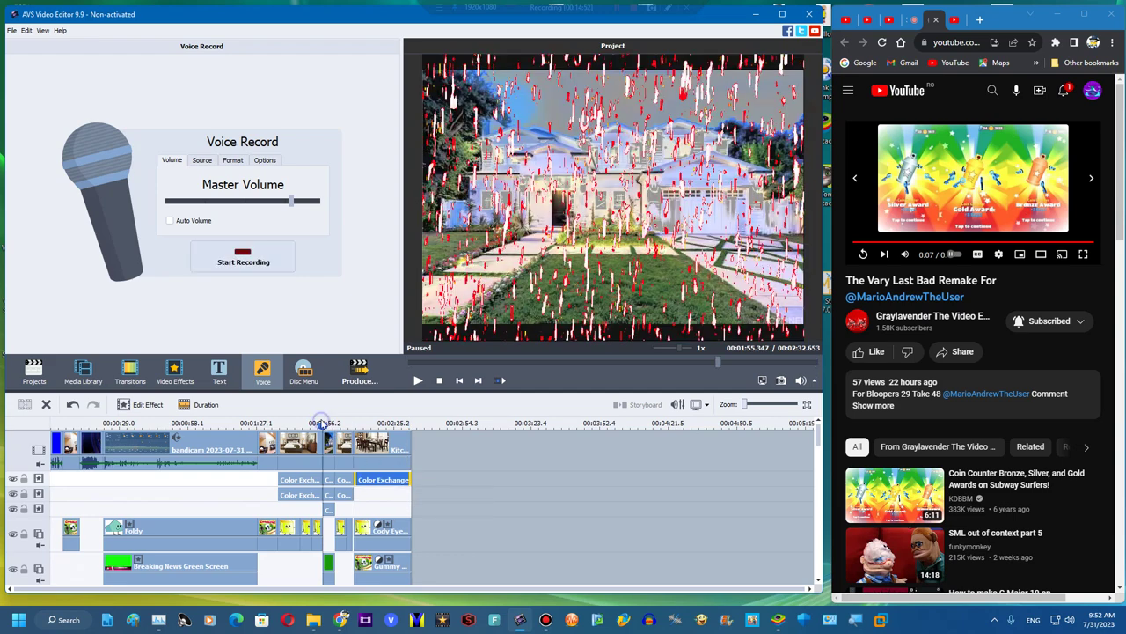
{"action": "left_click", "coordinate": [385, 481]}
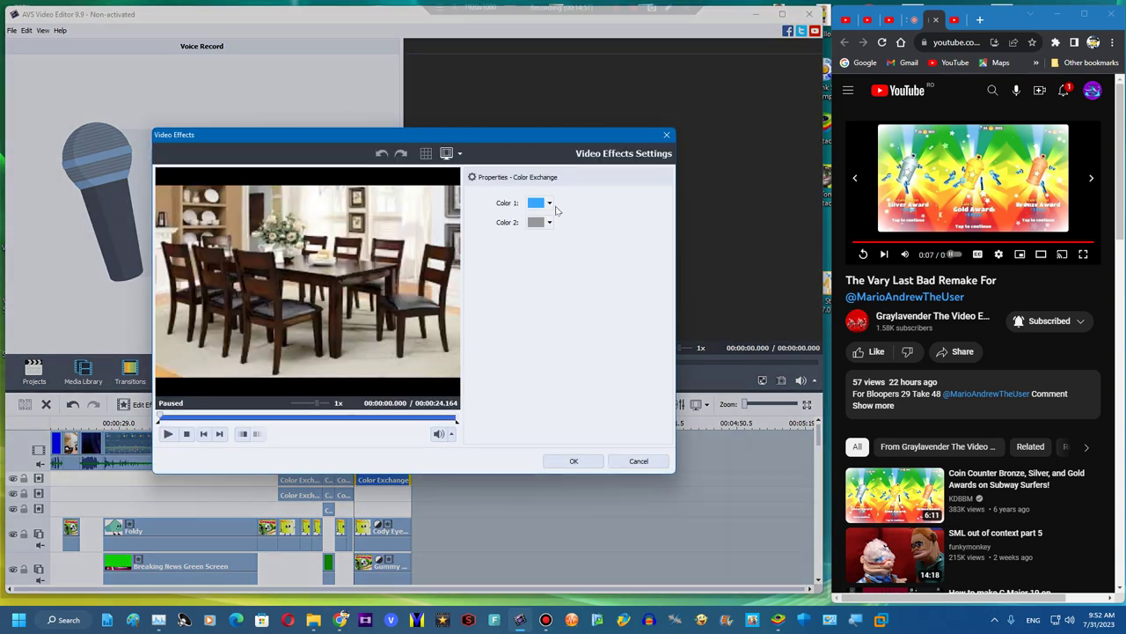
{"action": "left_click", "coordinate": [550, 203]}
{"action": "left_click", "coordinate": [623, 271]}
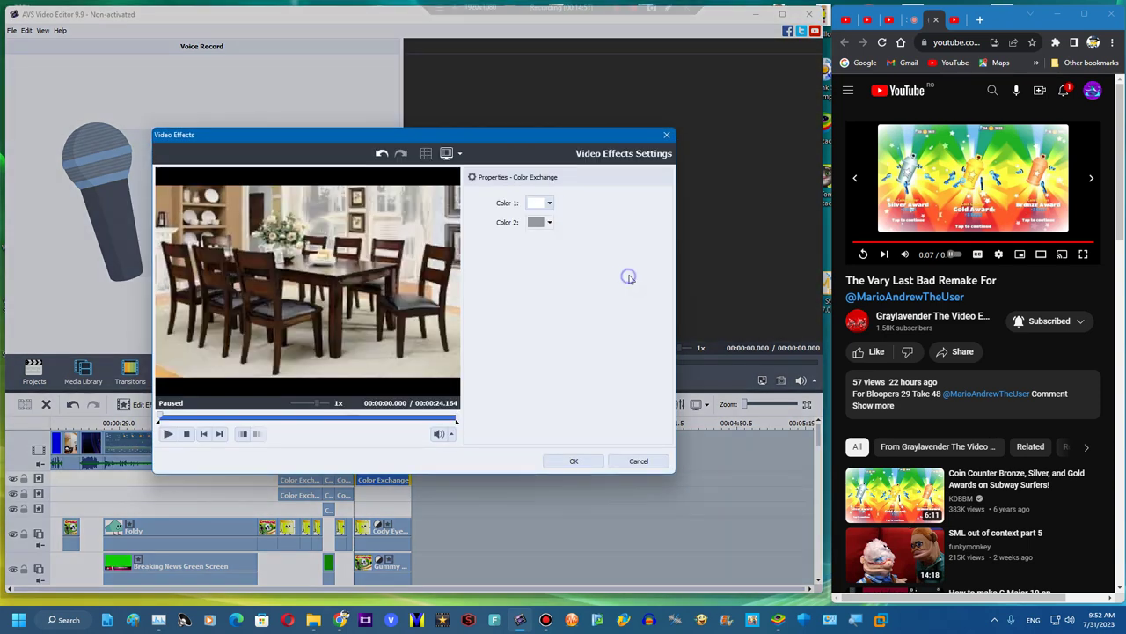
{"action": "left_click", "coordinate": [550, 222]}
{"action": "left_click", "coordinate": [625, 278]}
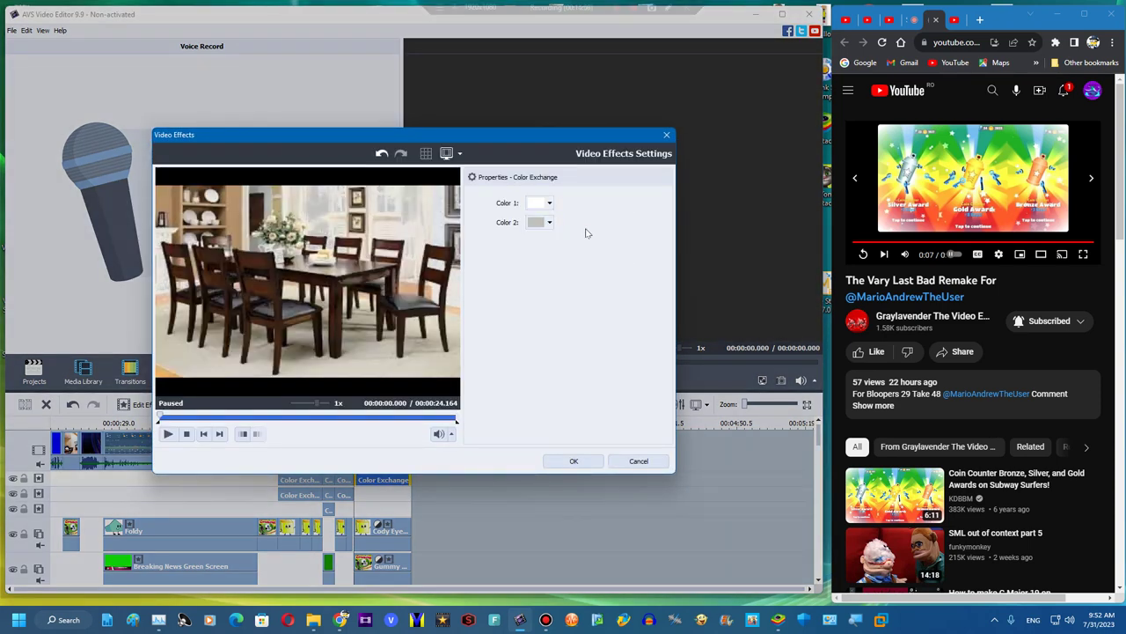
{"action": "left_click", "coordinate": [570, 462]}
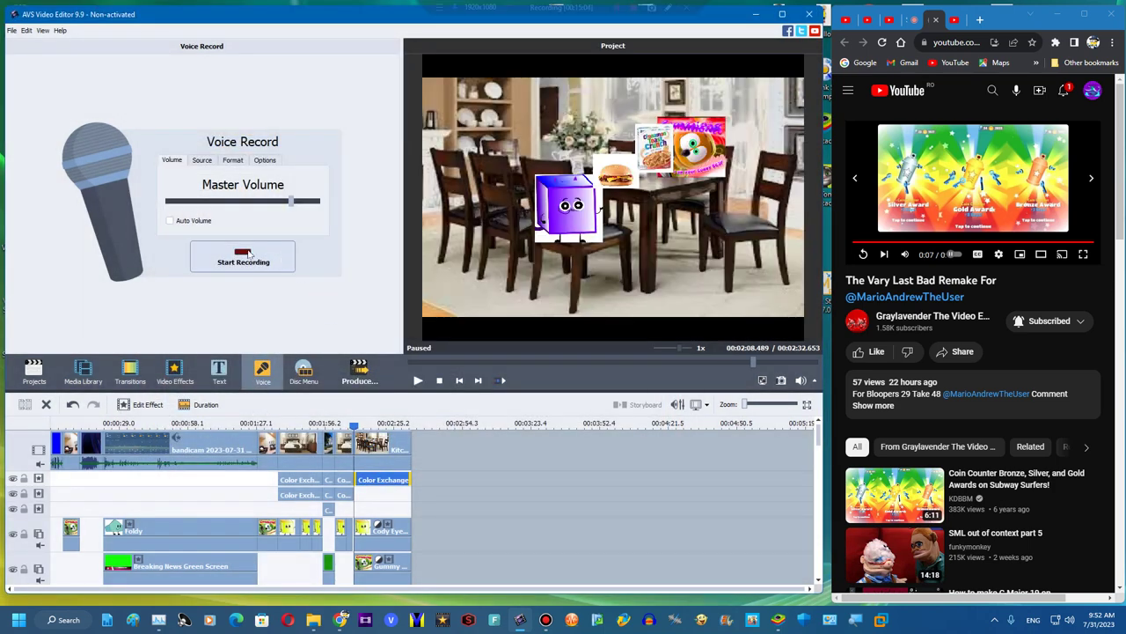
Record a voice clip at the start of the Kitcken scene and apply Pitch Shift to it at rate 109
{"action": "left_click", "coordinate": [249, 254]}
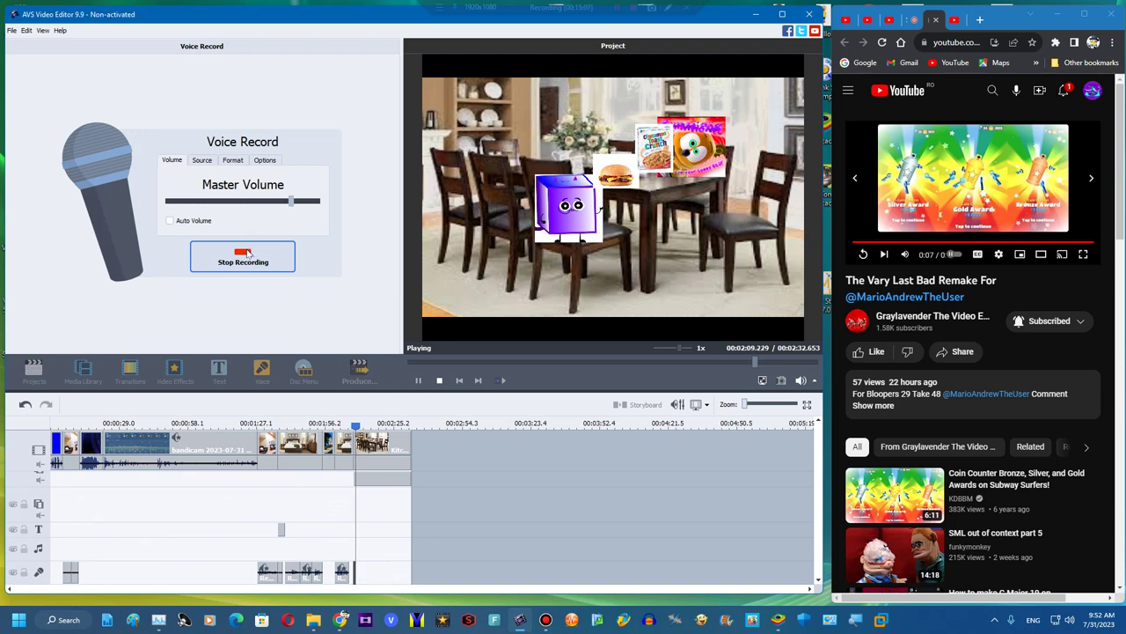
{"action": "left_click", "coordinate": [243, 256]}
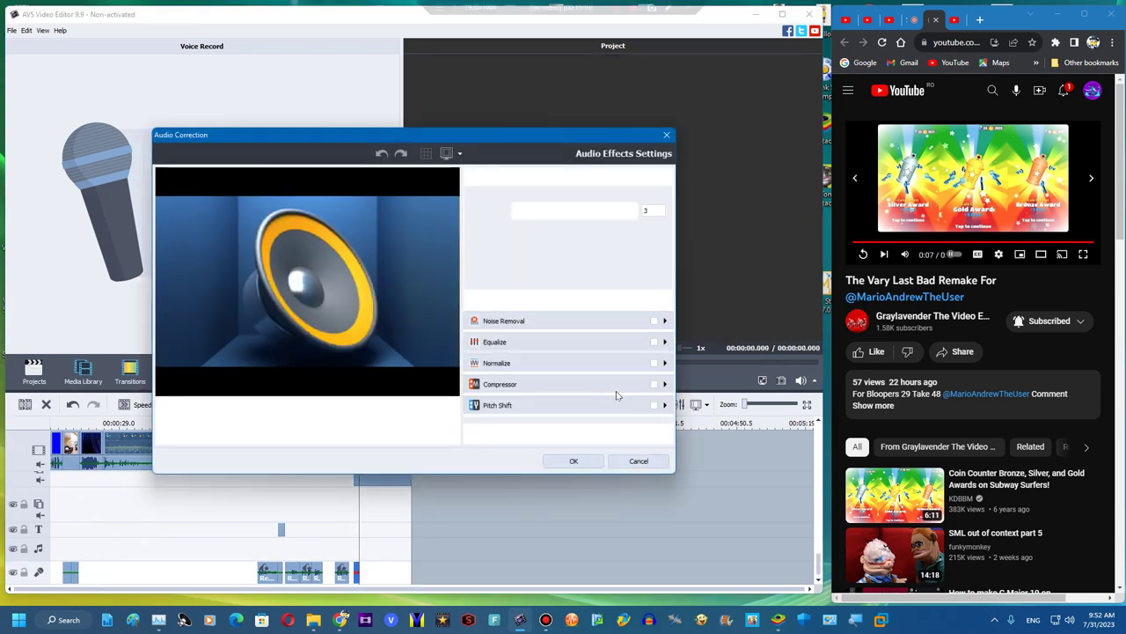
{"action": "left_click", "coordinate": [630, 397]}
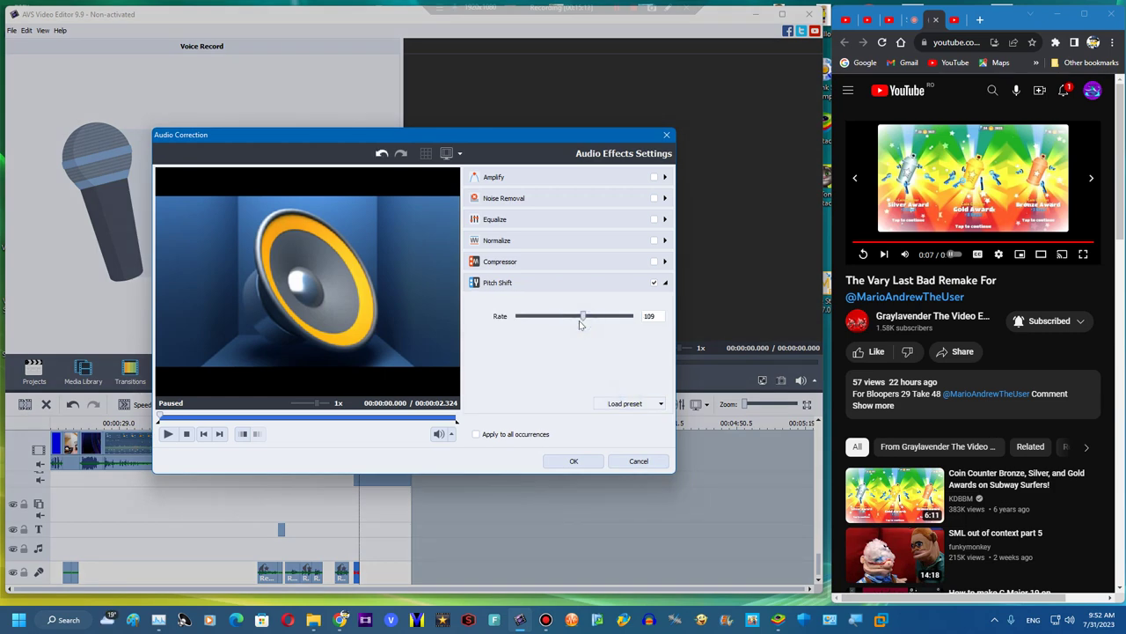
{"action": "left_click", "coordinate": [573, 461]}
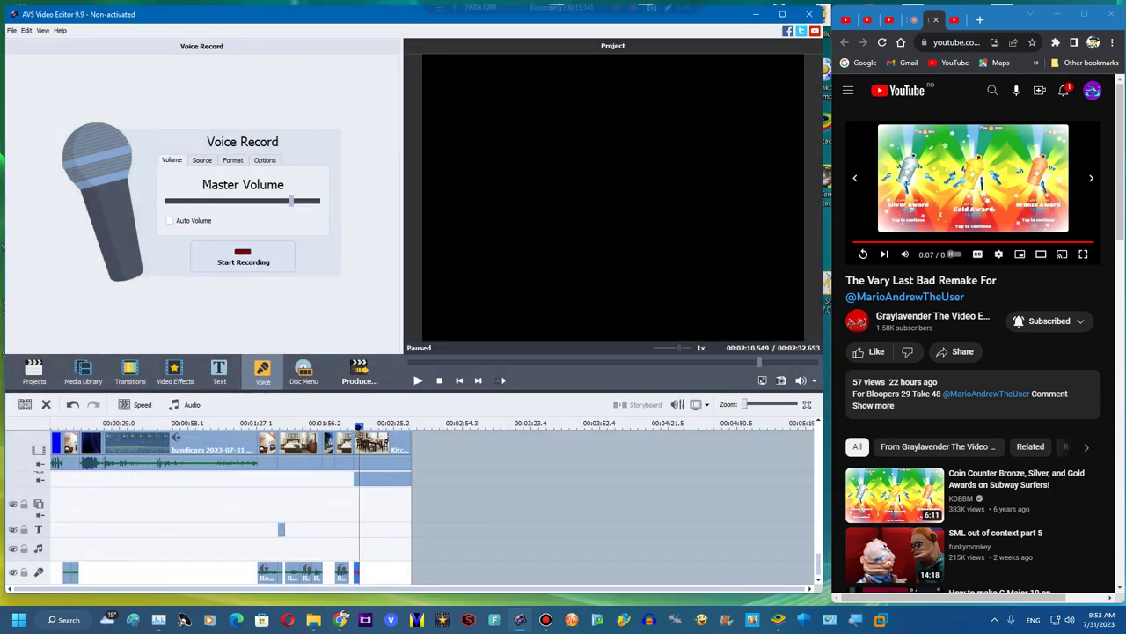
Record a second voice clip of about 4.1 seconds after the first in the Kitcken scene and apply Pitch Shift to it
{"action": "left_click", "coordinate": [255, 261]}
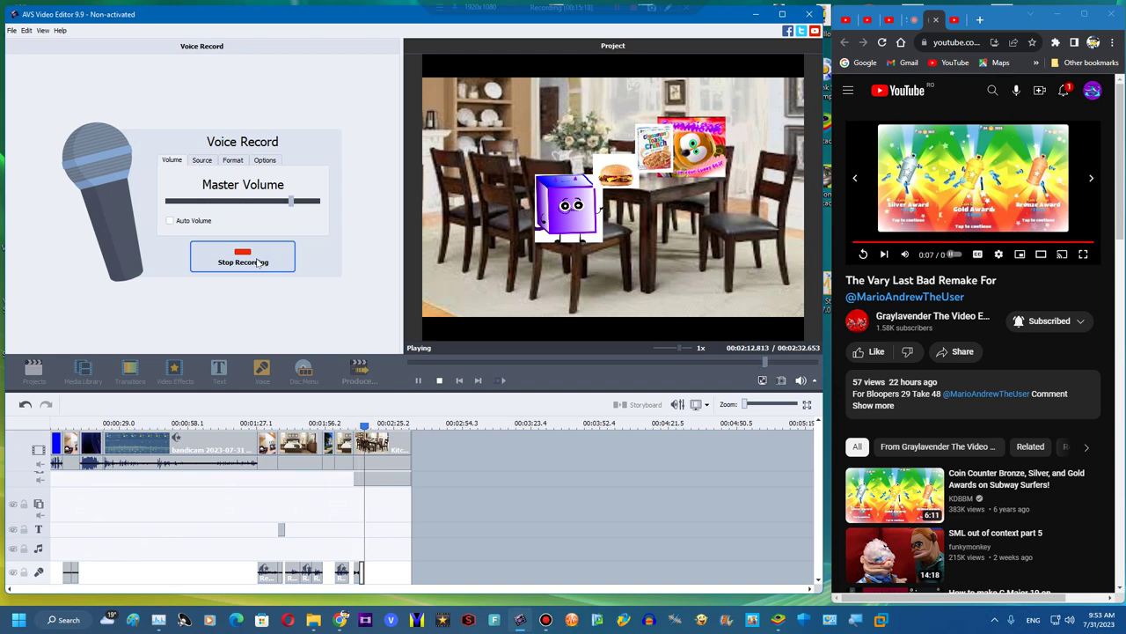
{"action": "left_click", "coordinate": [256, 261]}
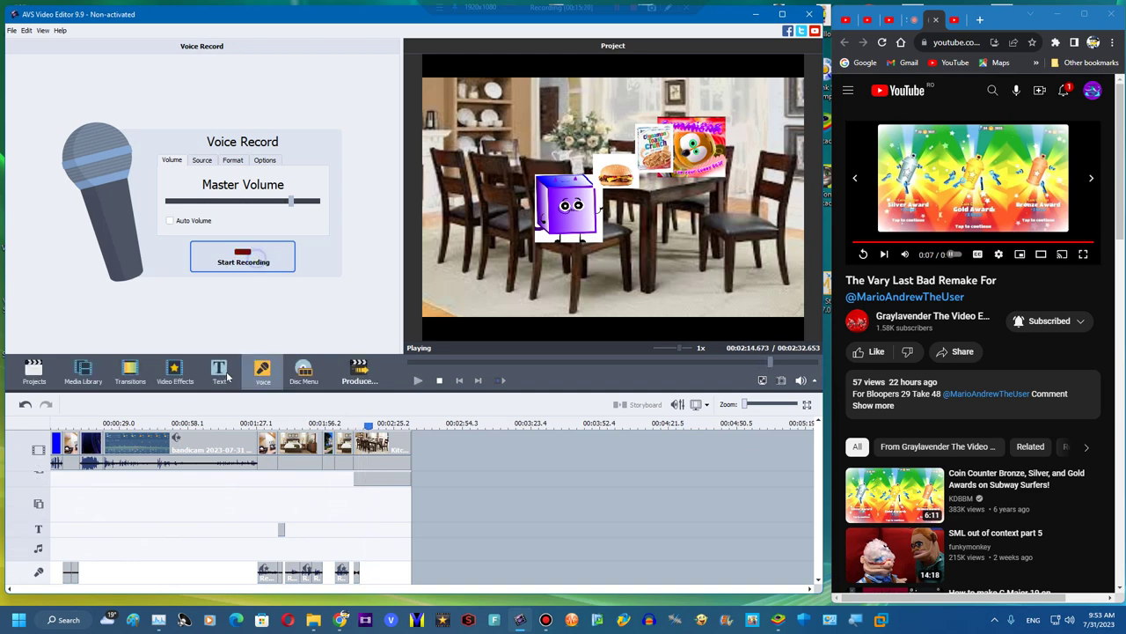
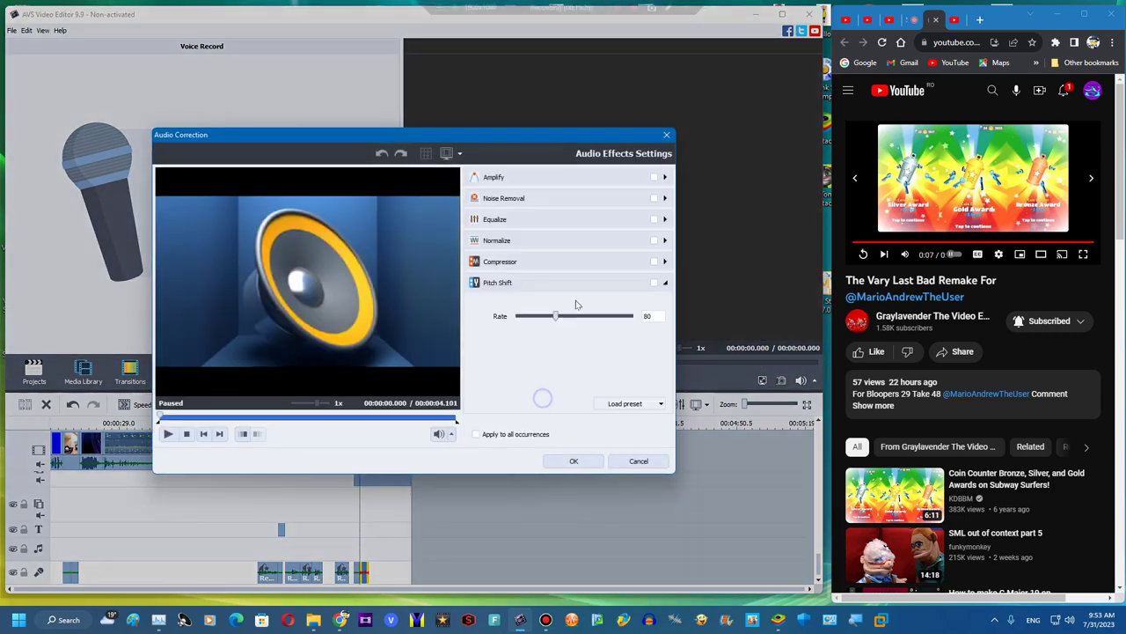
{"action": "left_click", "coordinate": [575, 461]}
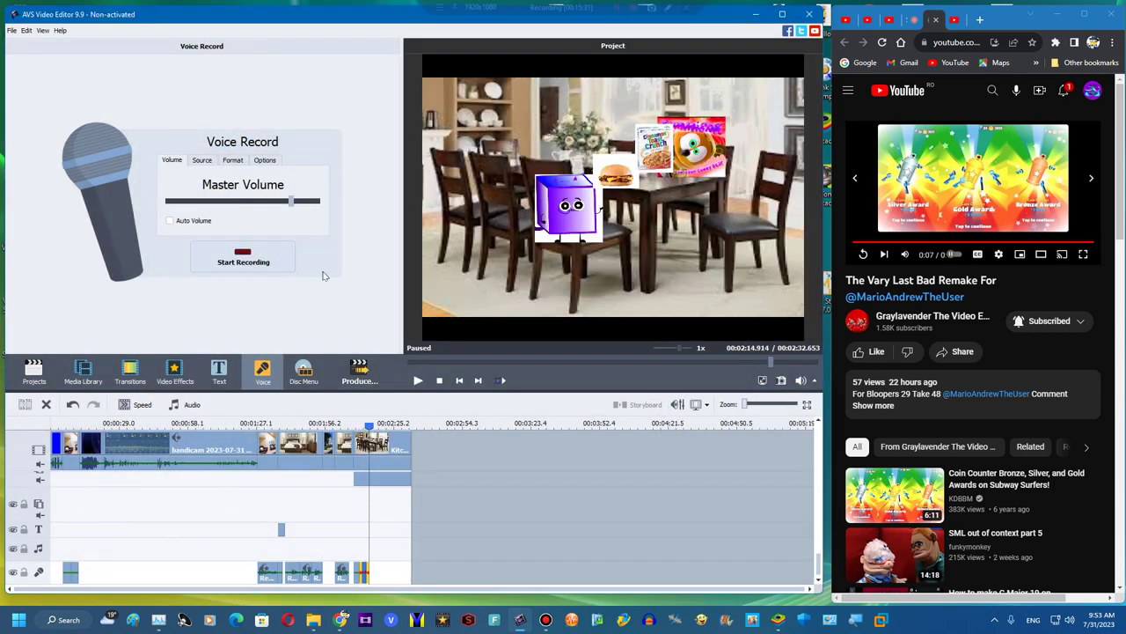
Record a third Kitcken voice clip of about 7.2 seconds and apply Pitch Shift to it at rate 109
{"action": "left_click", "coordinate": [283, 261]}
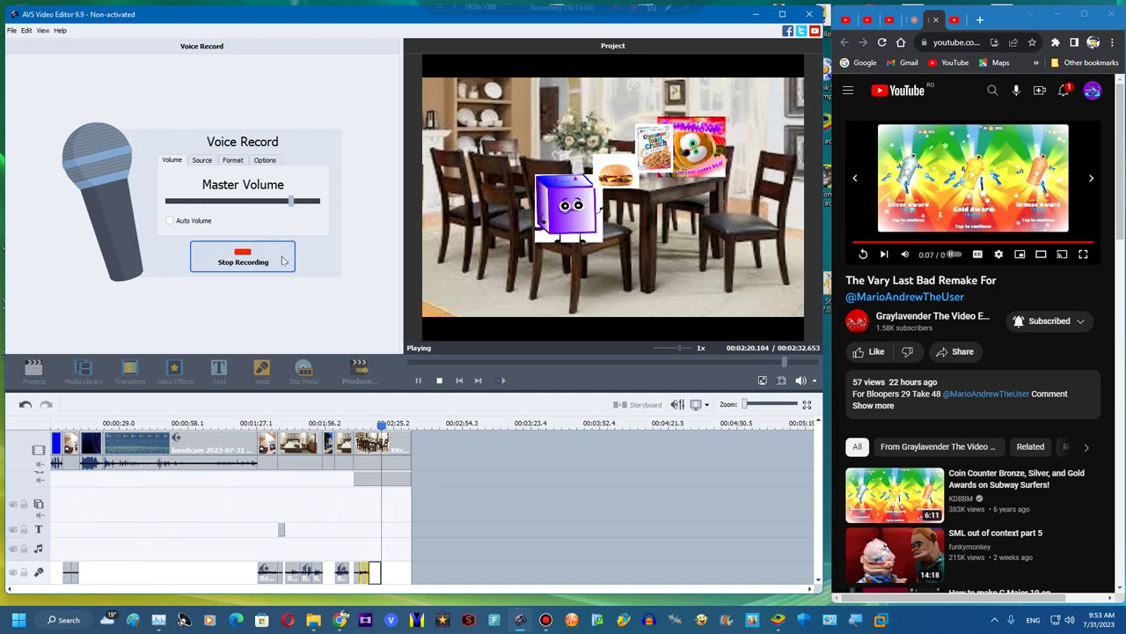
{"action": "left_click", "coordinate": [284, 262]}
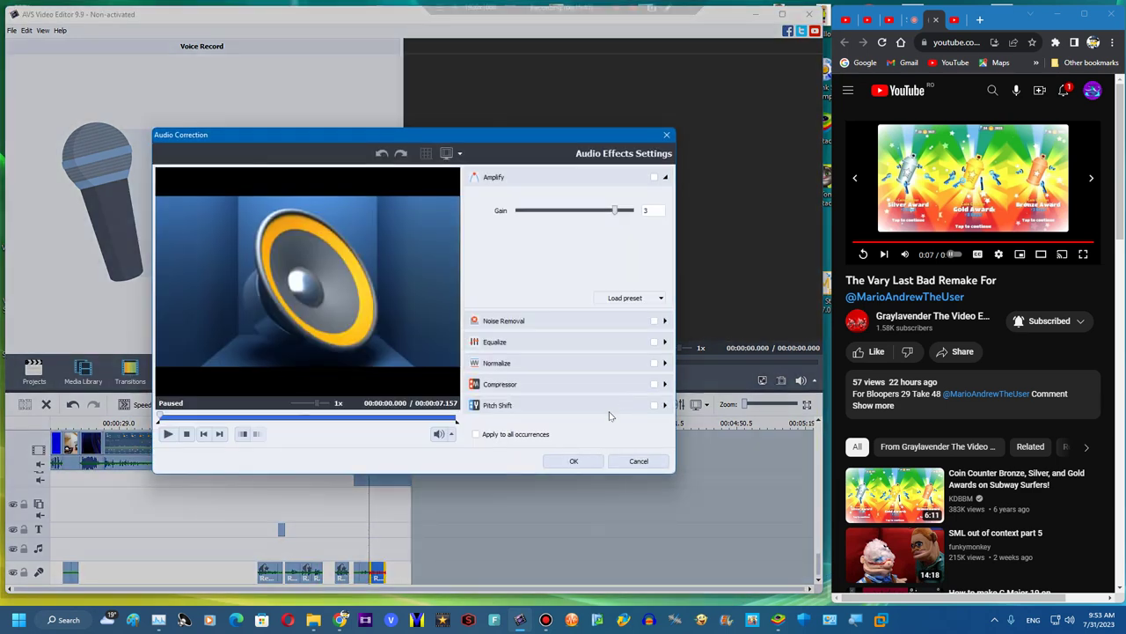
{"action": "left_click", "coordinate": [609, 408]}
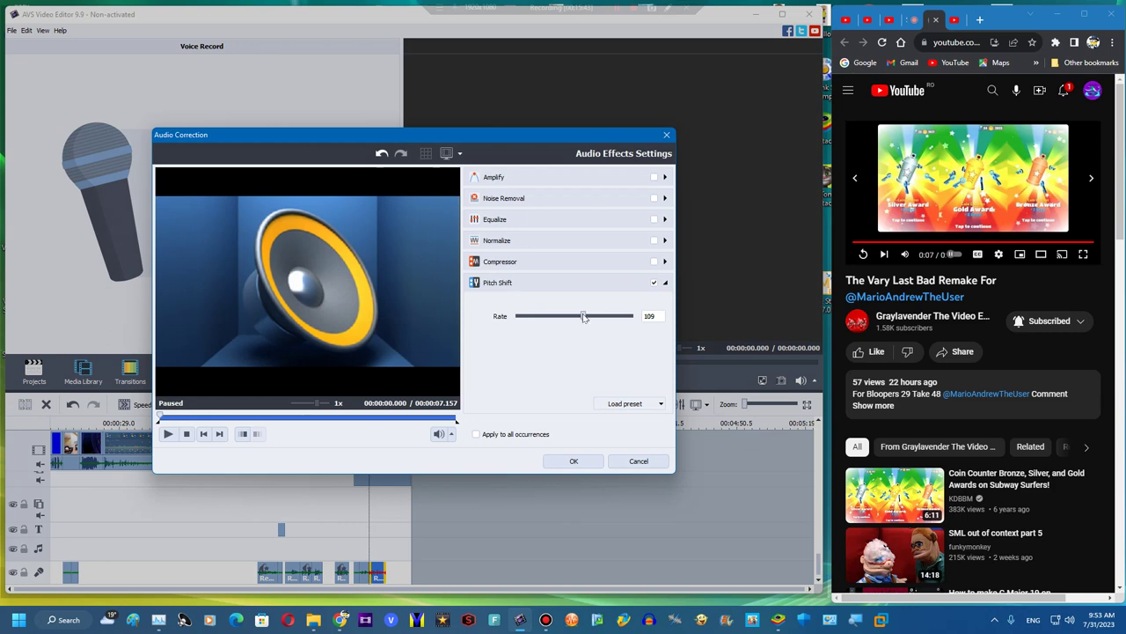
{"action": "left_click", "coordinate": [573, 460]}
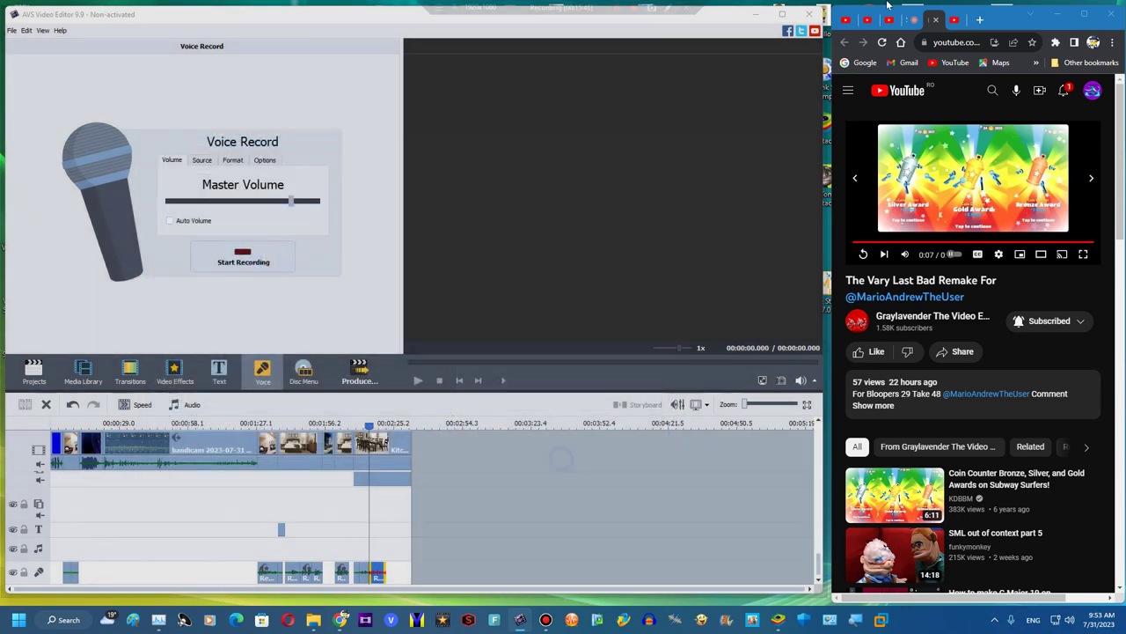
Switch to Chrome, view the newest YouTube link from the StreamYard private chat, close the two older video tabs and return to StreamYard
{"action": "left_click", "coordinate": [898, 19]}
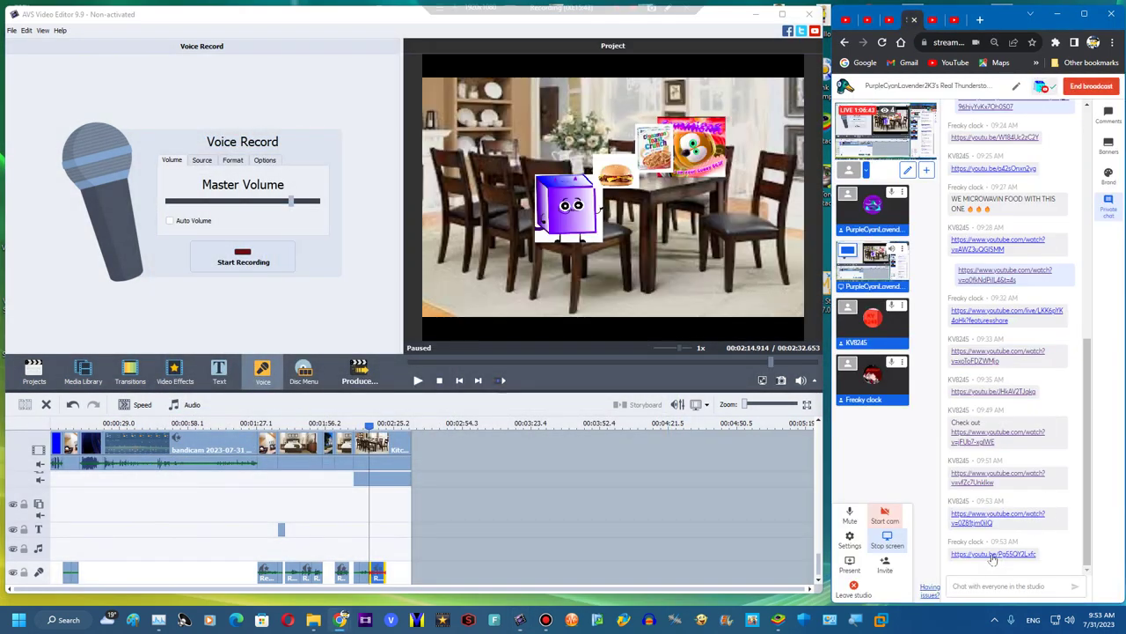
{"action": "left_click", "coordinate": [993, 555]}
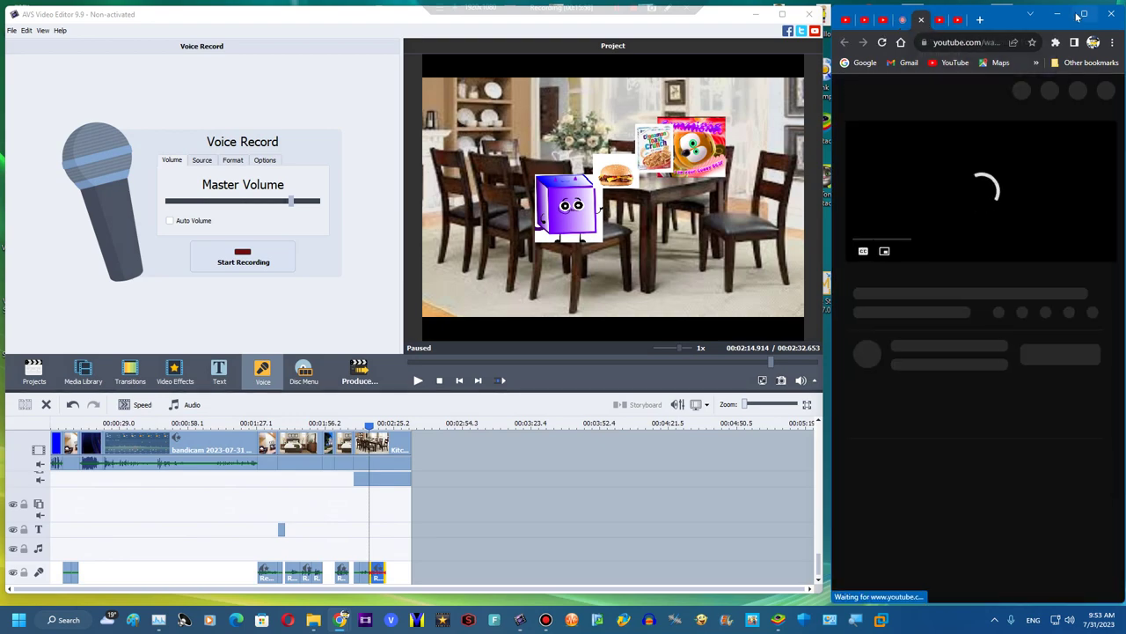
{"action": "left_click", "coordinate": [1082, 15]}
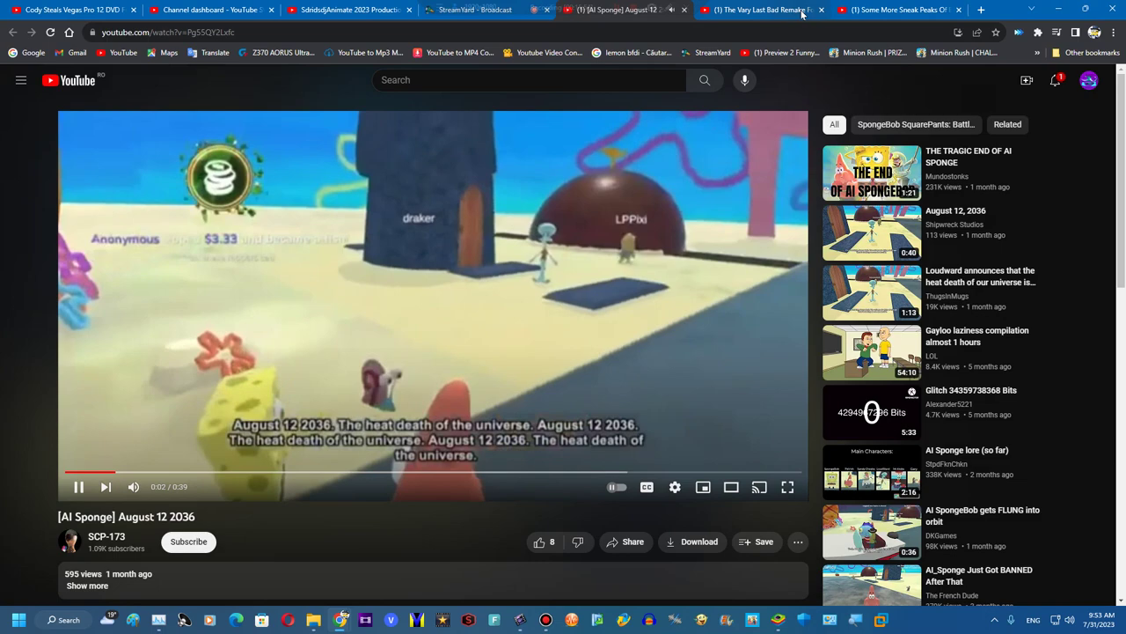
{"action": "middle_click", "coordinate": [806, 11]}
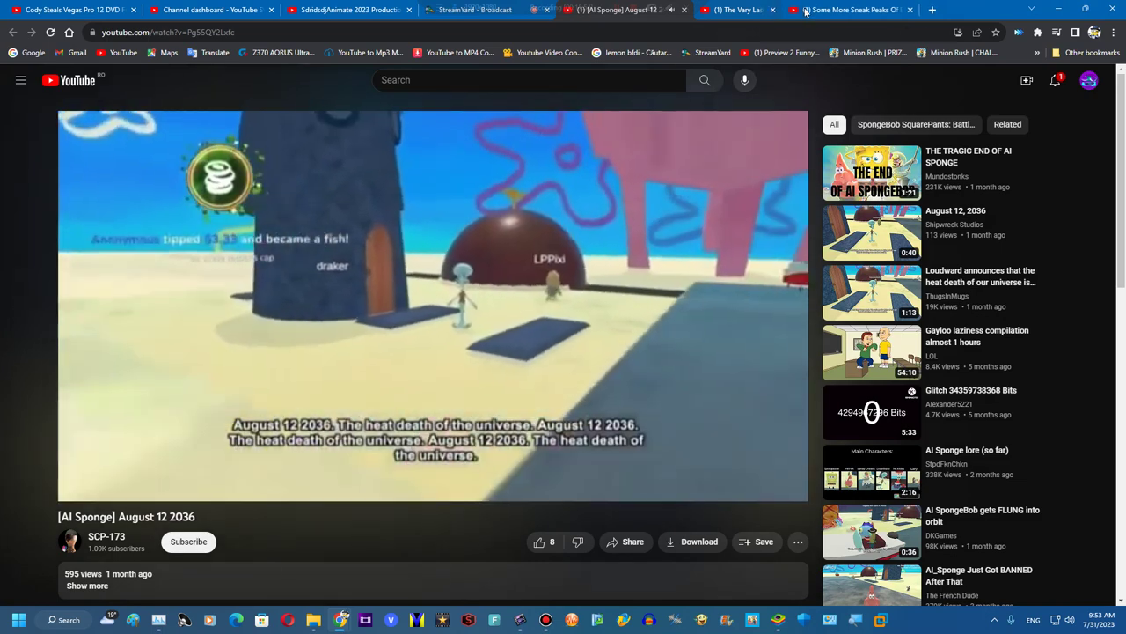
{"action": "left_click", "coordinate": [819, 9]}
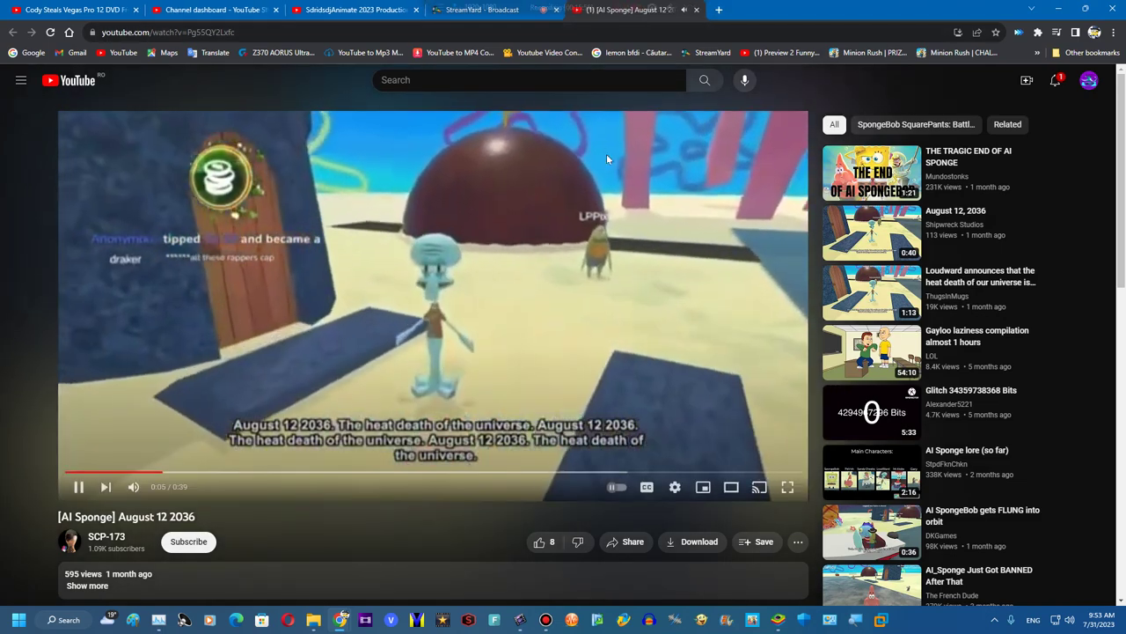
{"action": "left_click", "coordinate": [482, 9]}
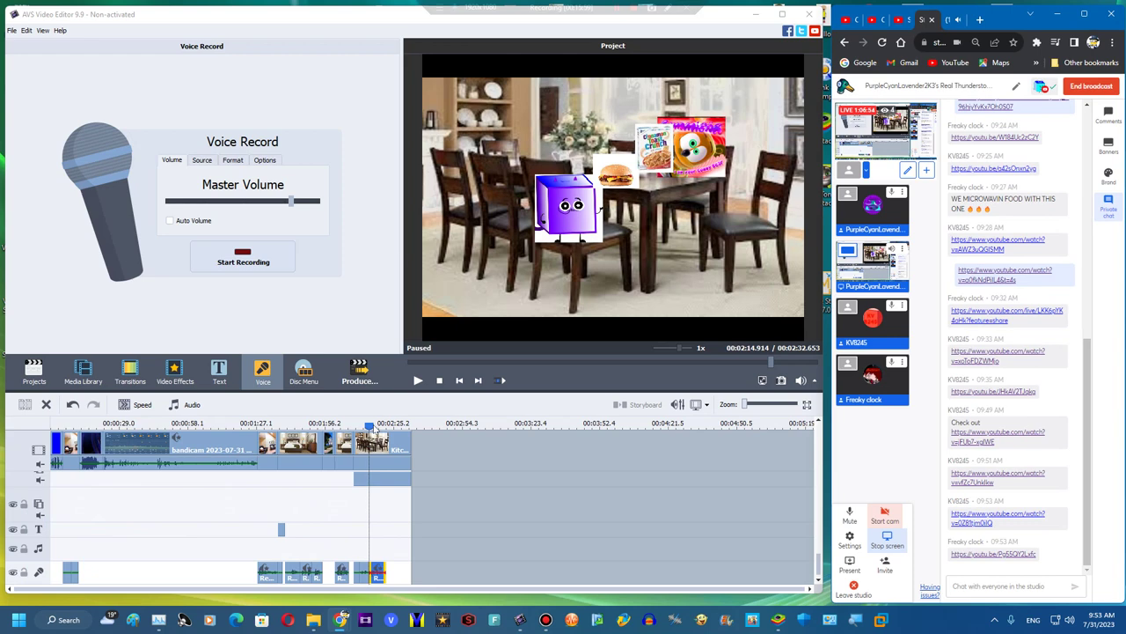
Record a voice clip of about 5.7 seconds at the end of the last one and apply Pitch Shift at rate 71
{"action": "left_click", "coordinate": [385, 422]}
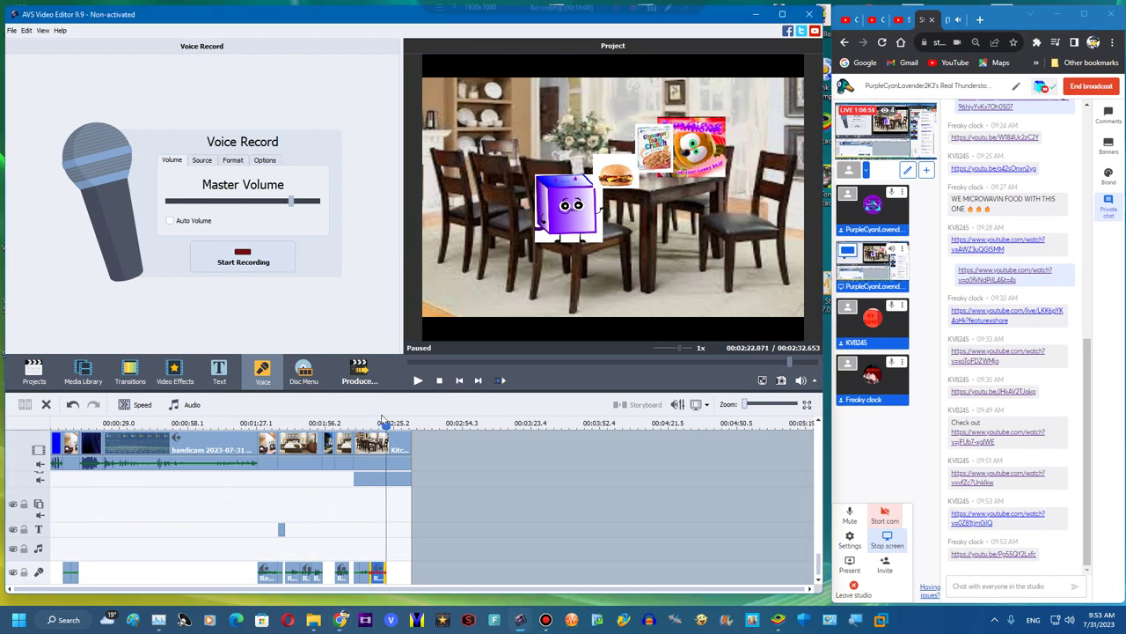
{"action": "left_click", "coordinate": [280, 266]}
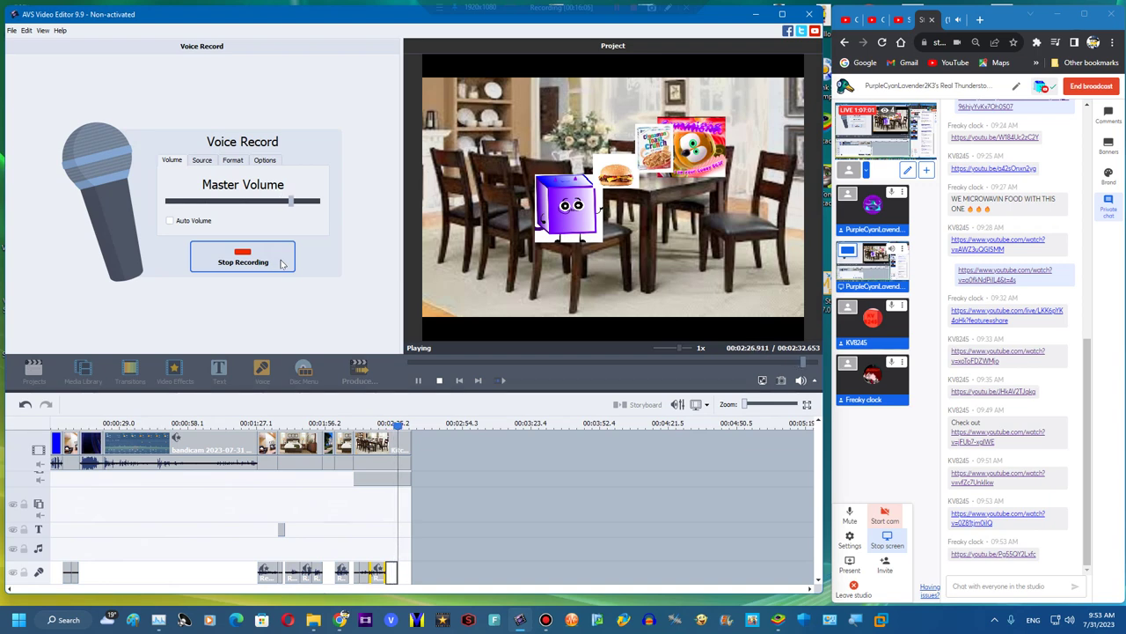
{"action": "left_click", "coordinate": [280, 262]}
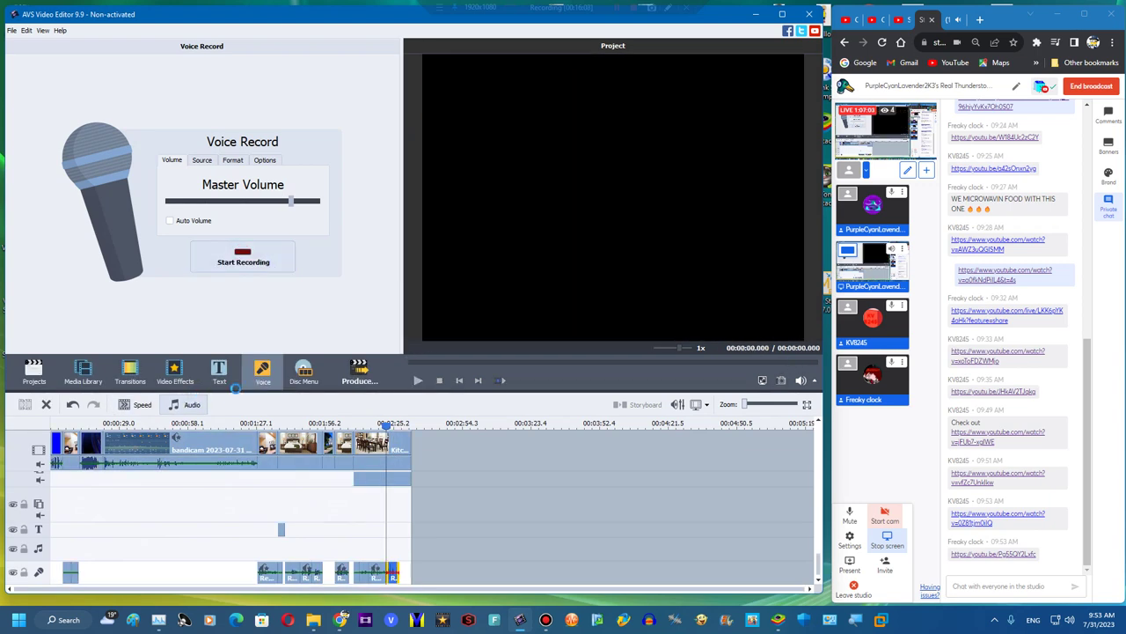
{"action": "left_click", "coordinate": [961, 22]}
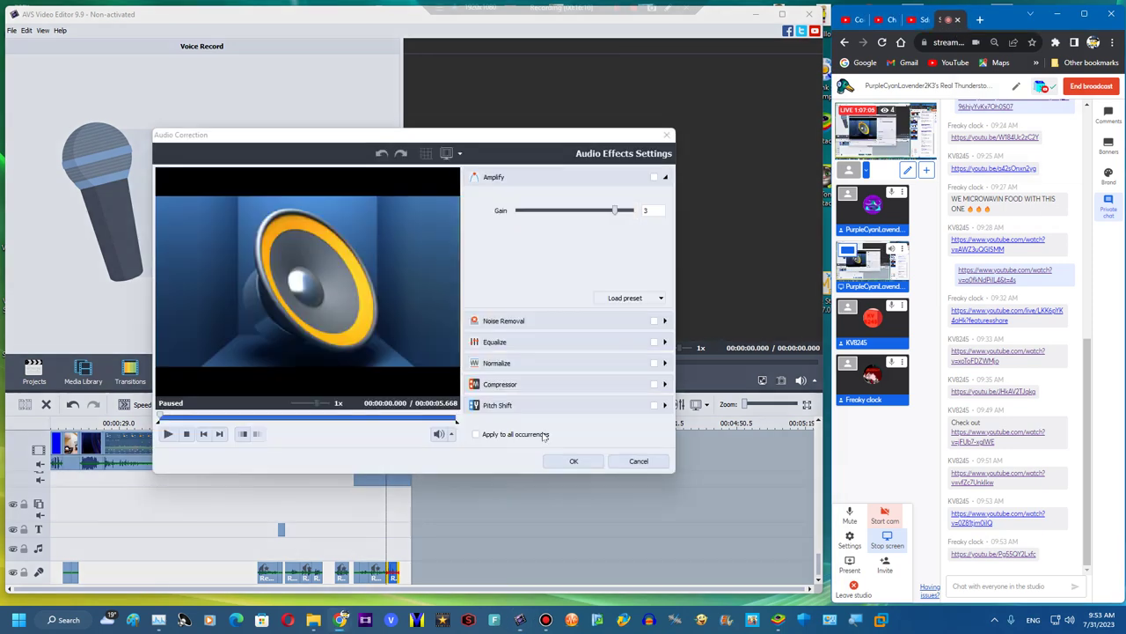
{"action": "left_click", "coordinate": [558, 402]}
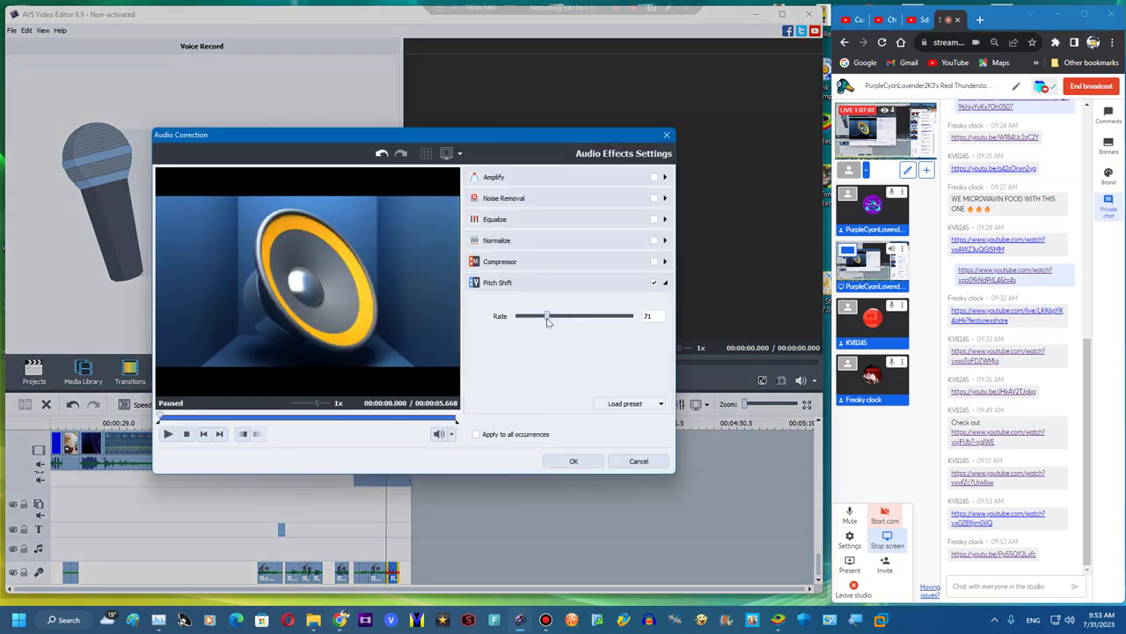
{"action": "left_click", "coordinate": [573, 461]}
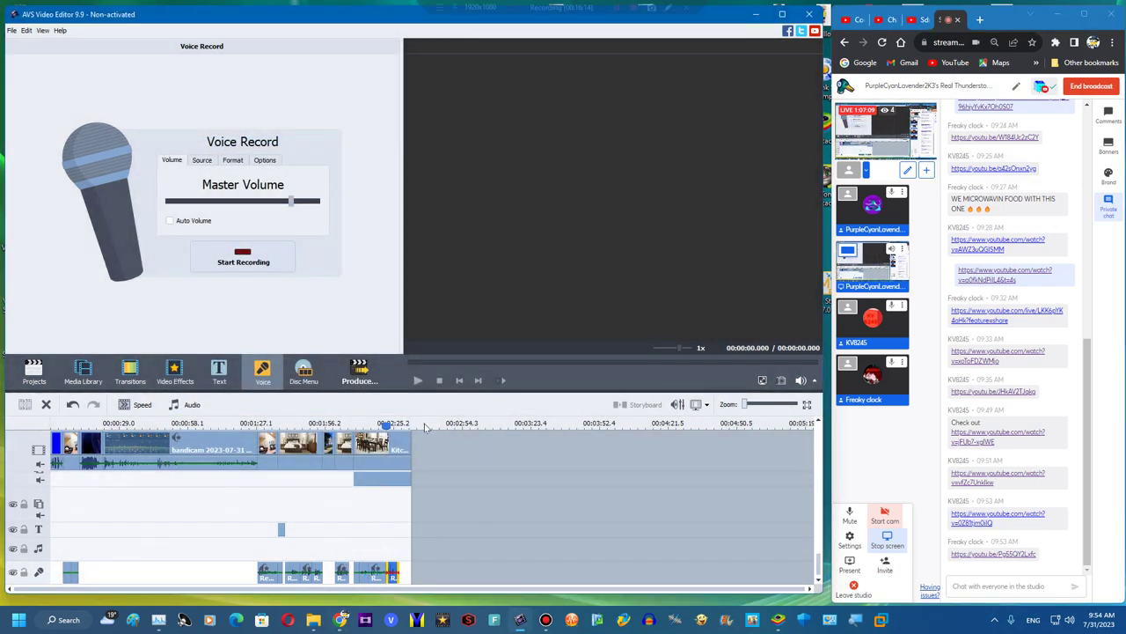
Play back the Kitcken scene from the middle of the third voice clip to check the new voices
{"action": "left_click", "coordinate": [374, 425]}
{"action": "left_click_drag", "start_coordinate": [373, 425], "coordinate": [379, 424]}
{"action": "key", "text": "space"}
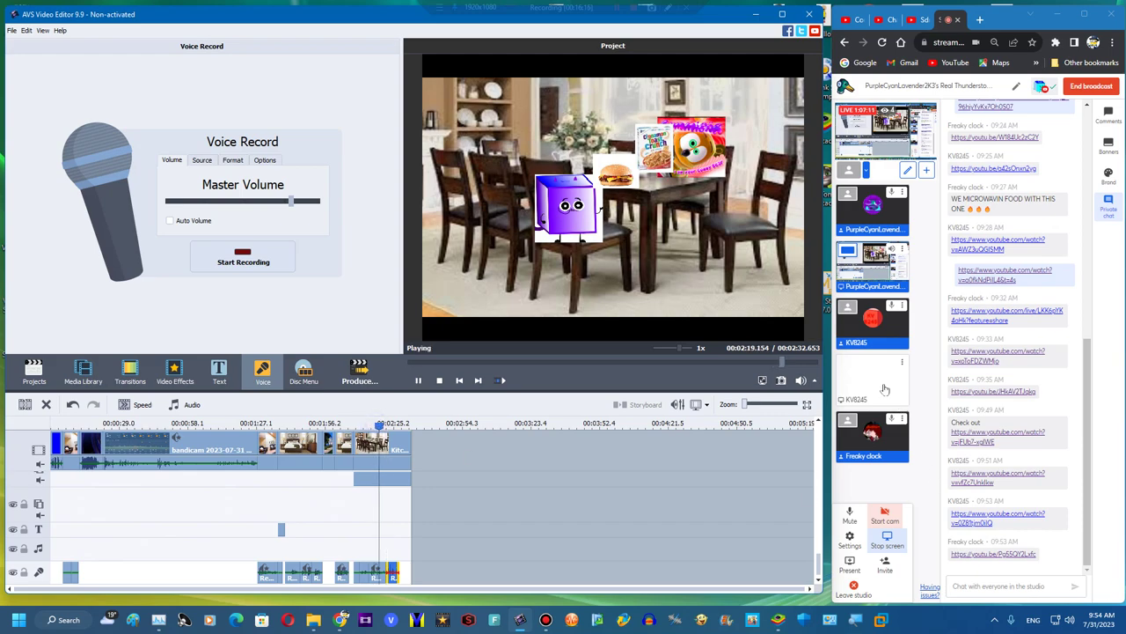
Put the guest's shared screen on the StreamYard stage, move the channel page tab to the front and close the Cody Steals Vegas Pro tab
{"action": "left_click", "coordinate": [885, 388]}
{"action": "left_click", "coordinate": [1086, 14]}
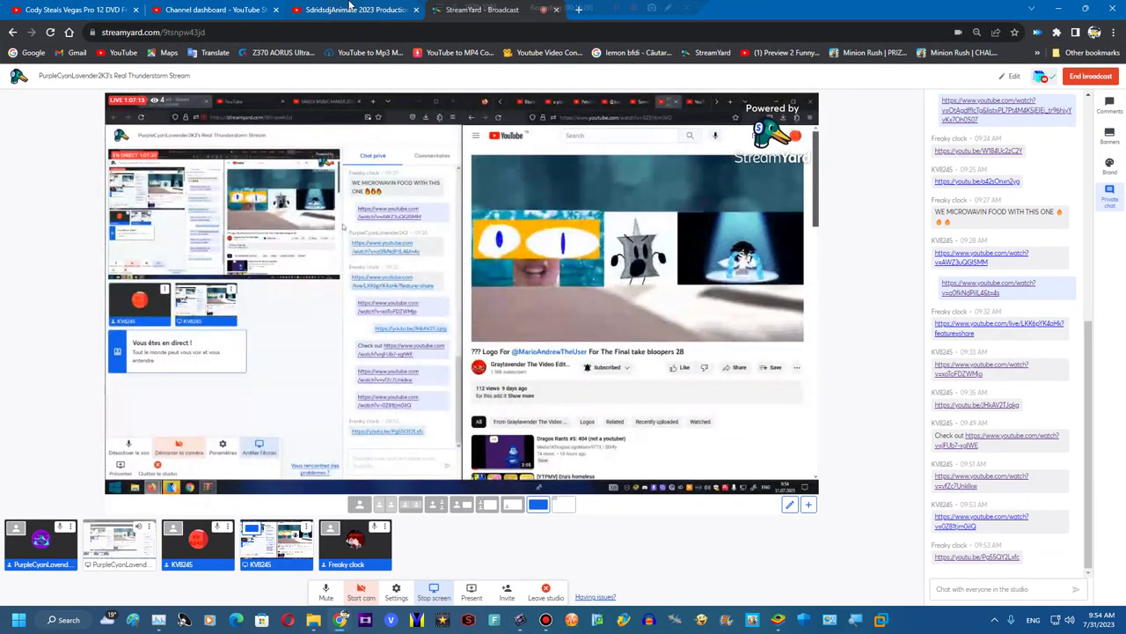
{"action": "left_click_drag", "start_coordinate": [352, 8], "coordinate": [103, 9]}
{"action": "left_click", "coordinate": [275, 9]}
{"action": "left_click", "coordinate": [1088, 8]}
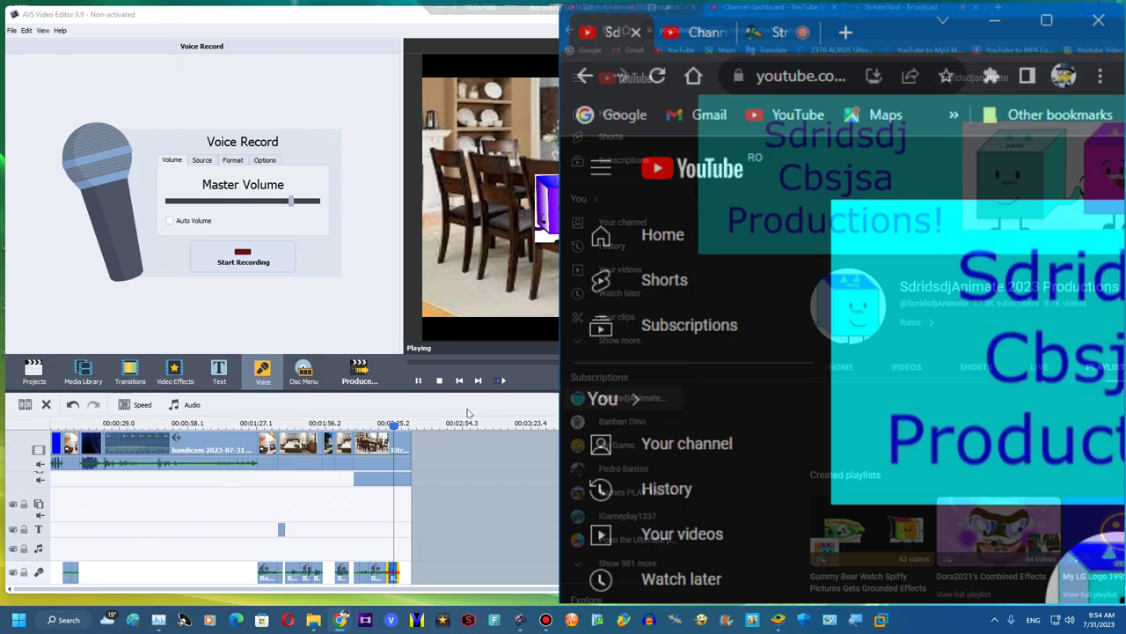
Pause the playback and stretch the Kitcken scene clip to end at about 3:19.7 on the timeline
{"action": "left_click", "coordinate": [439, 385]}
{"action": "left_click", "coordinate": [438, 382]}
{"action": "left_click", "coordinate": [400, 423]}
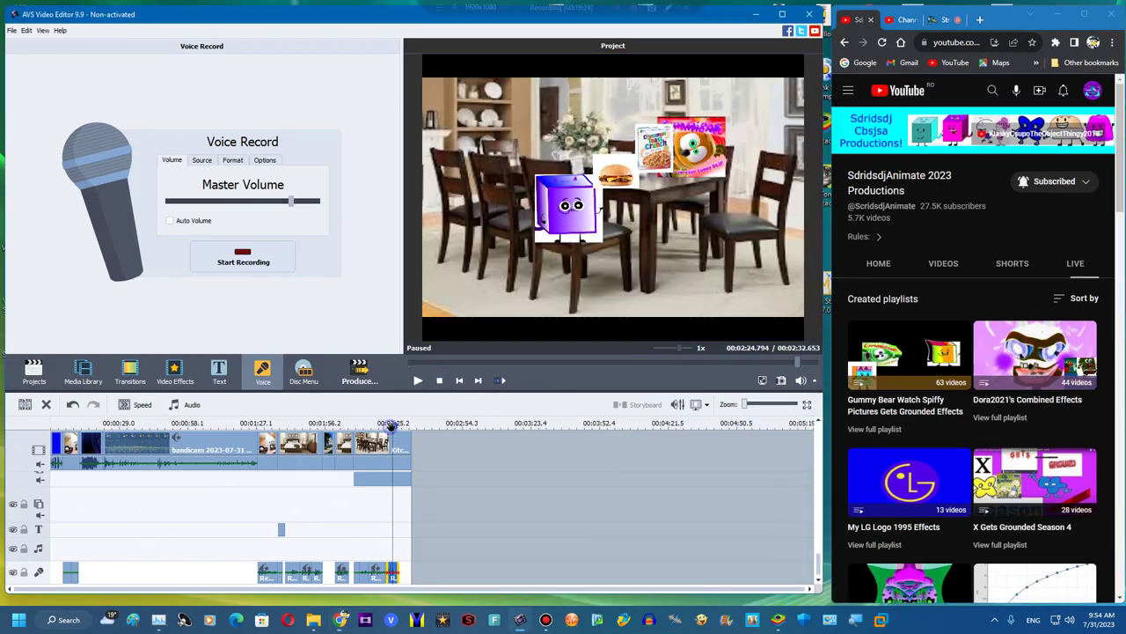
{"action": "left_click", "coordinate": [409, 444]}
{"action": "left_click_drag", "start_coordinate": [410, 442], "coordinate": [521, 445]}
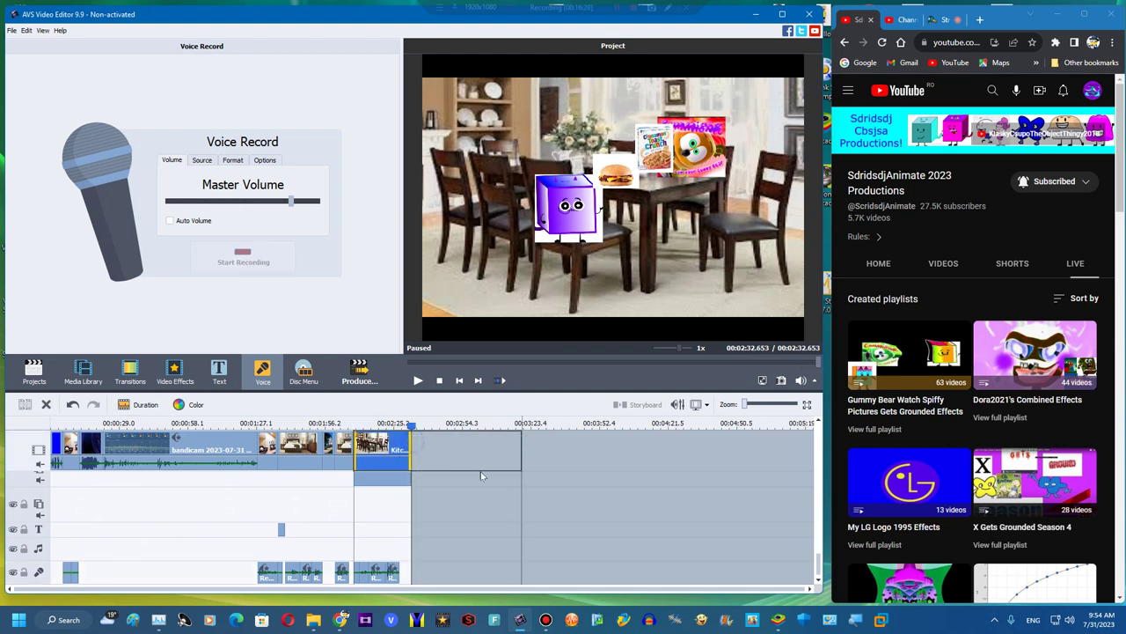
Extend the Cinnamon Toast Crunch, Hungry Jack Burger, Gummy Bear and Cody Eyes V2 overlays to the end of the lengthened Kitcken scene
{"action": "left_click_drag", "start_coordinate": [411, 505], "coordinate": [521, 504]}
{"action": "scroll", "coordinate": [419, 536], "scroll_direction": "up", "scroll_amount": 3}
{"action": "scroll", "coordinate": [419, 536], "scroll_direction": "up", "scroll_amount": 1}
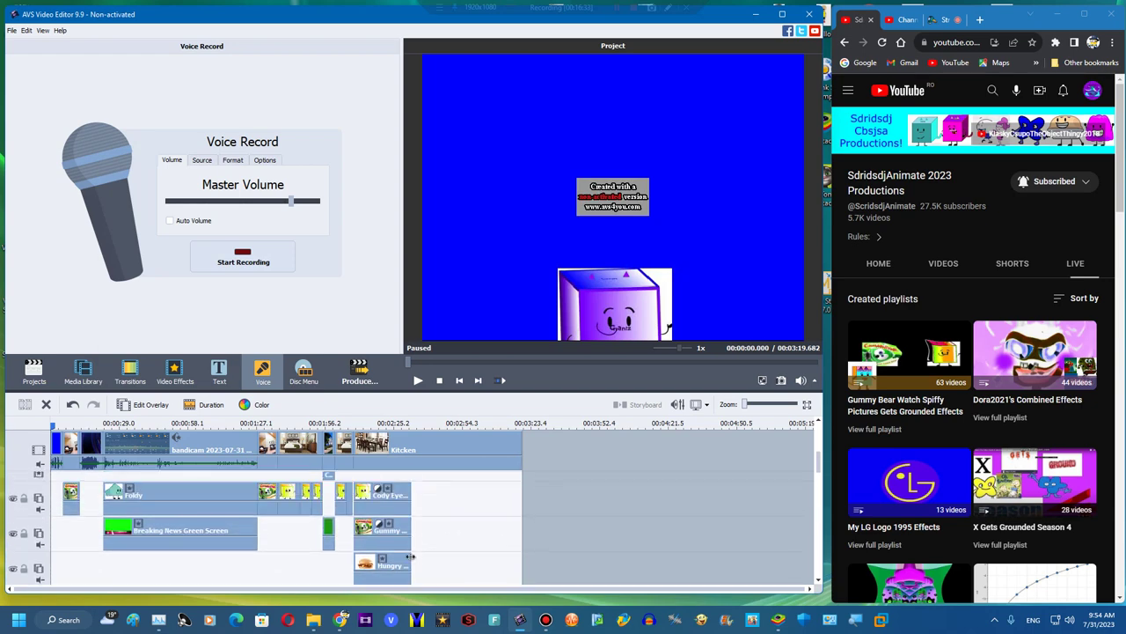
{"action": "left_click_drag", "start_coordinate": [410, 556], "coordinate": [521, 555]}
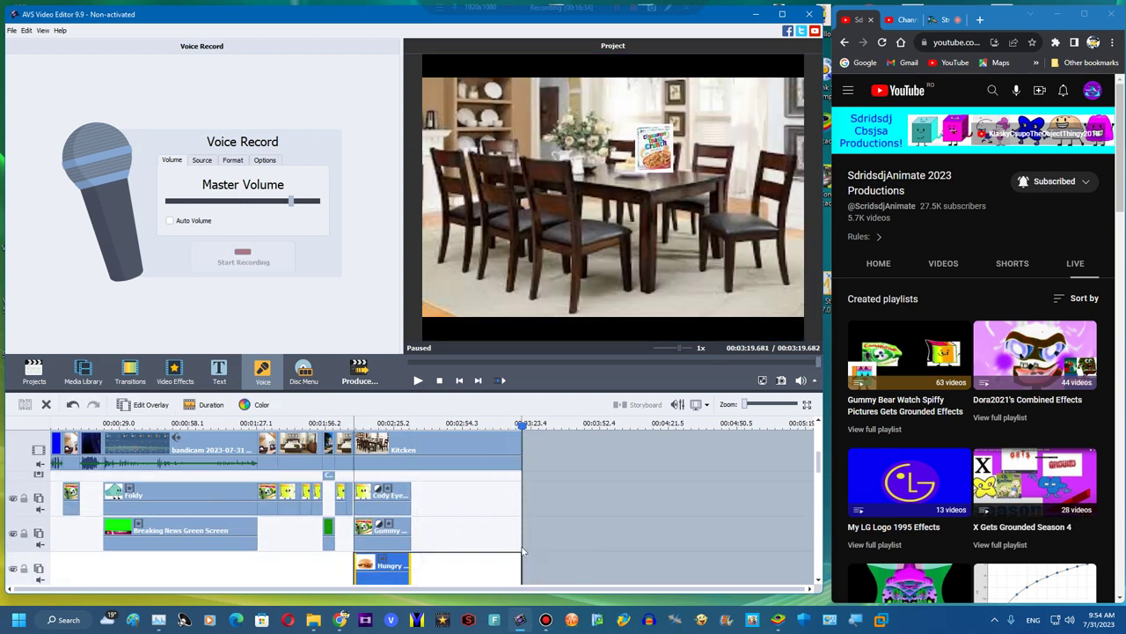
{"action": "left_click", "coordinate": [415, 533]}
{"action": "left_click_drag", "start_coordinate": [491, 518], "coordinate": [521, 516]}
{"action": "left_click_drag", "start_coordinate": [411, 495], "coordinate": [521, 494]}
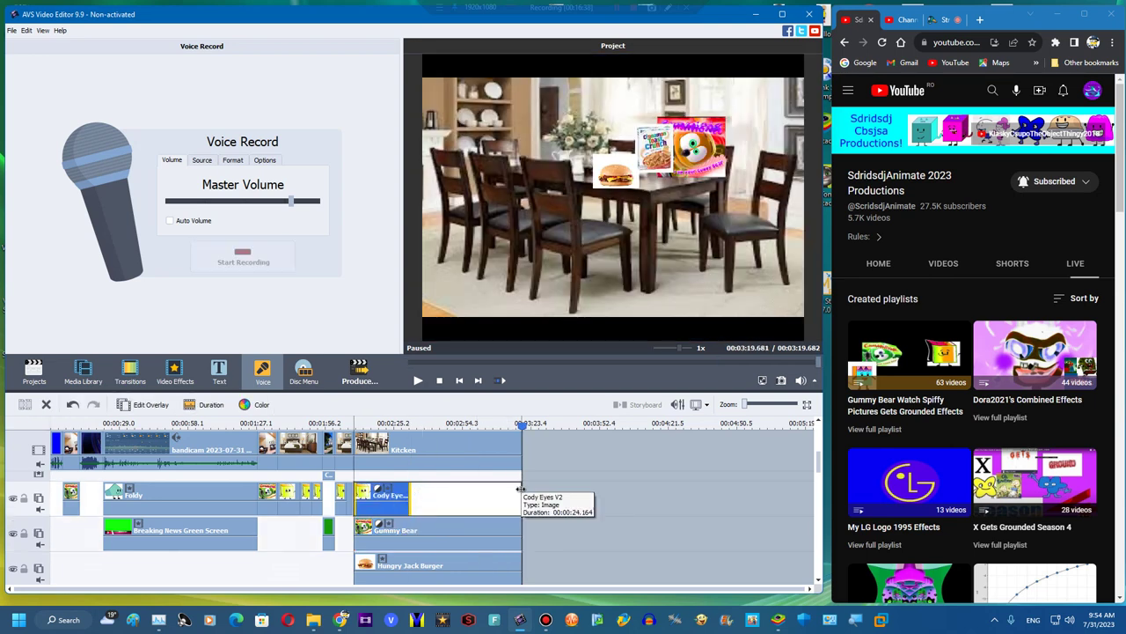
{"action": "scroll", "coordinate": [465, 506], "scroll_direction": "down", "scroll_amount": 3}
{"action": "scroll", "coordinate": [446, 508], "scroll_direction": "down", "scroll_amount": 2}
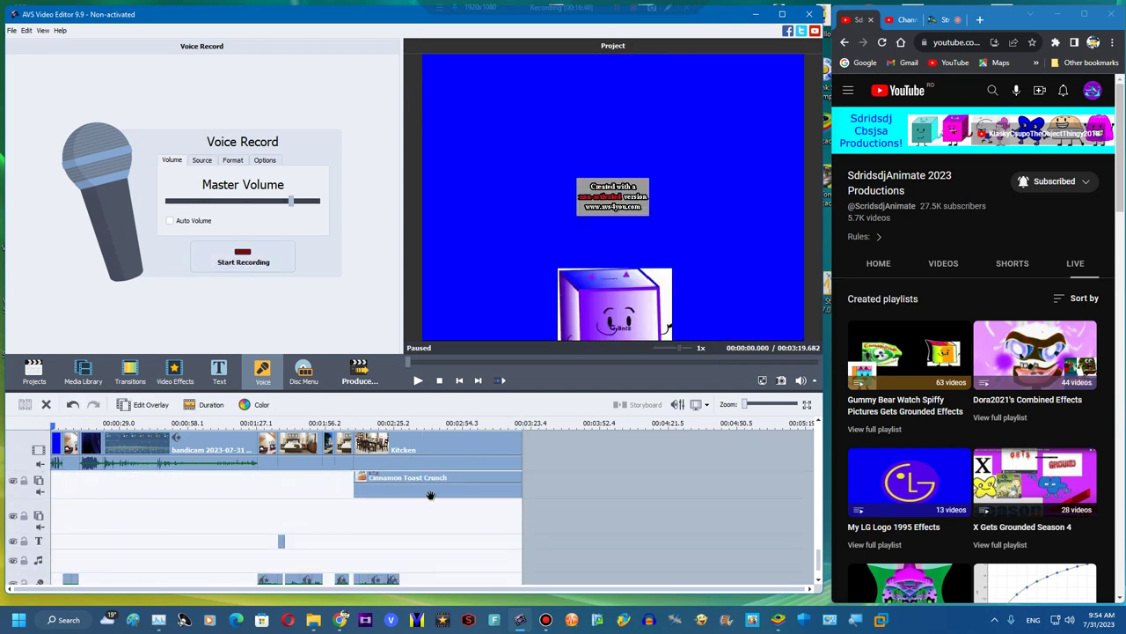
{"action": "left_click", "coordinate": [394, 423]}
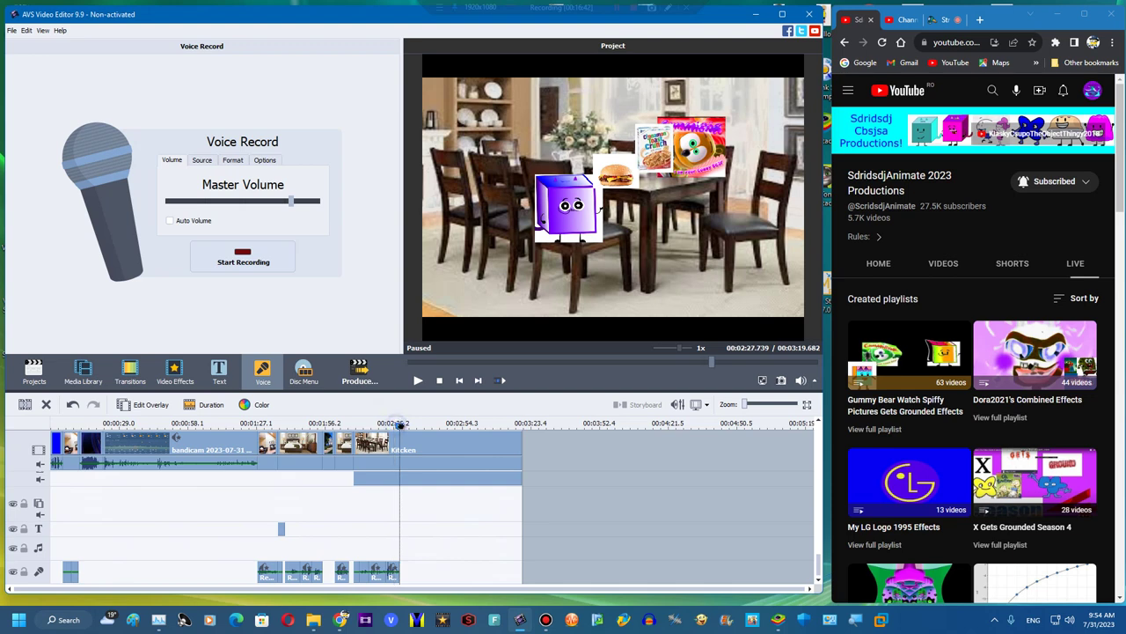
{"action": "left_click", "coordinate": [241, 259]}
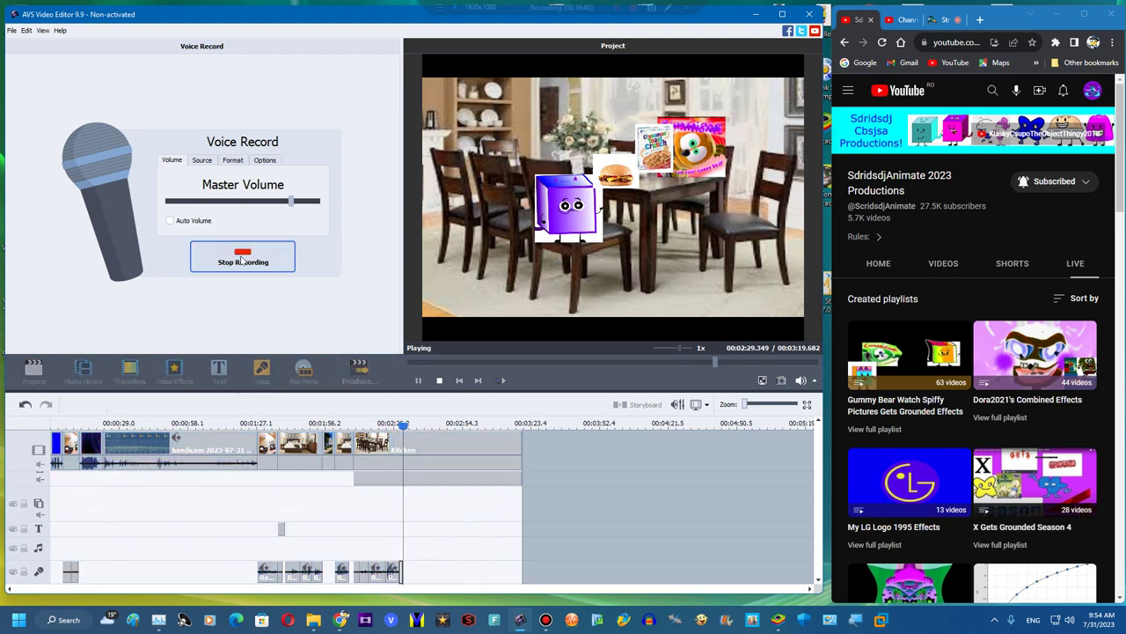
{"action": "left_click", "coordinate": [243, 256]}
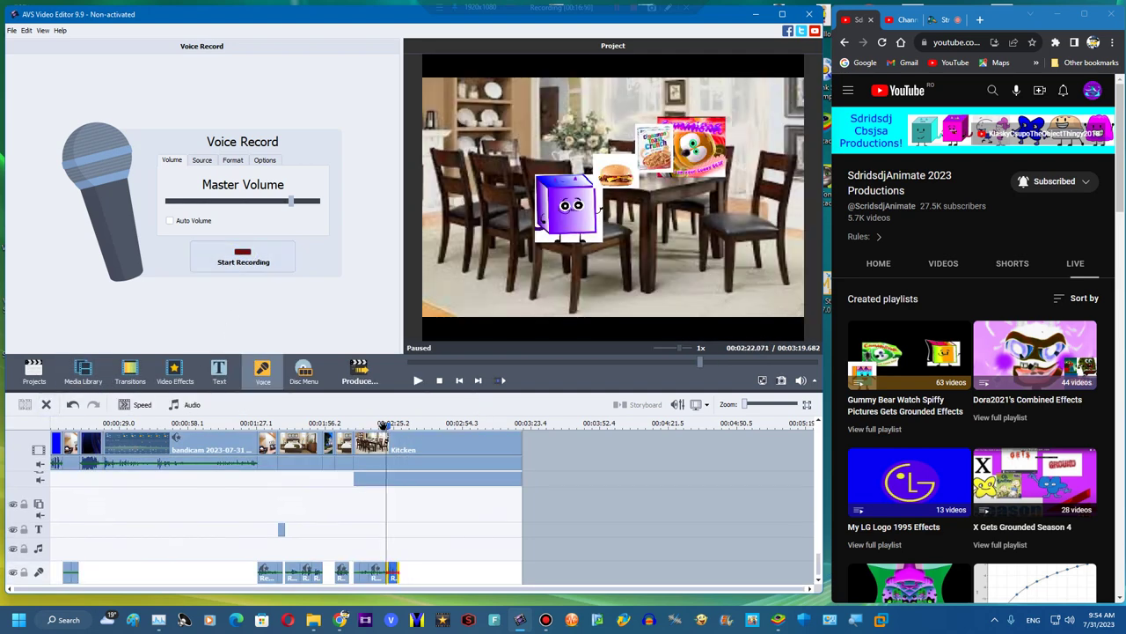
Record another voice clip of about 13.6 seconds over the Kitcken scene and apply Pitch Shift at rate 112
{"action": "left_click", "coordinate": [262, 262]}
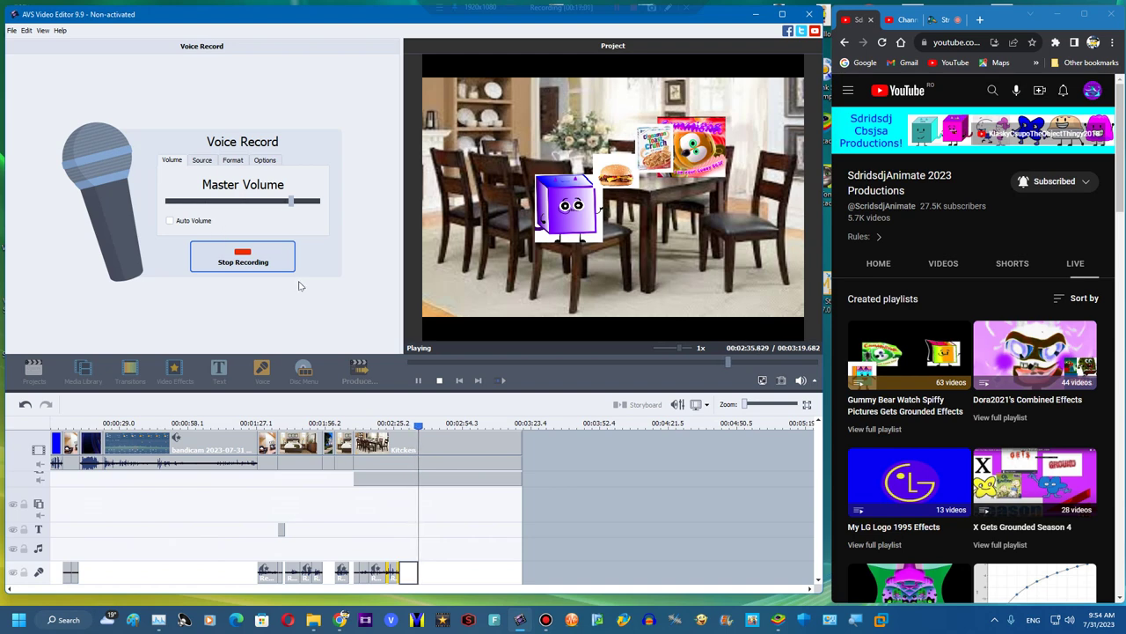
{"action": "left_click", "coordinate": [245, 262]}
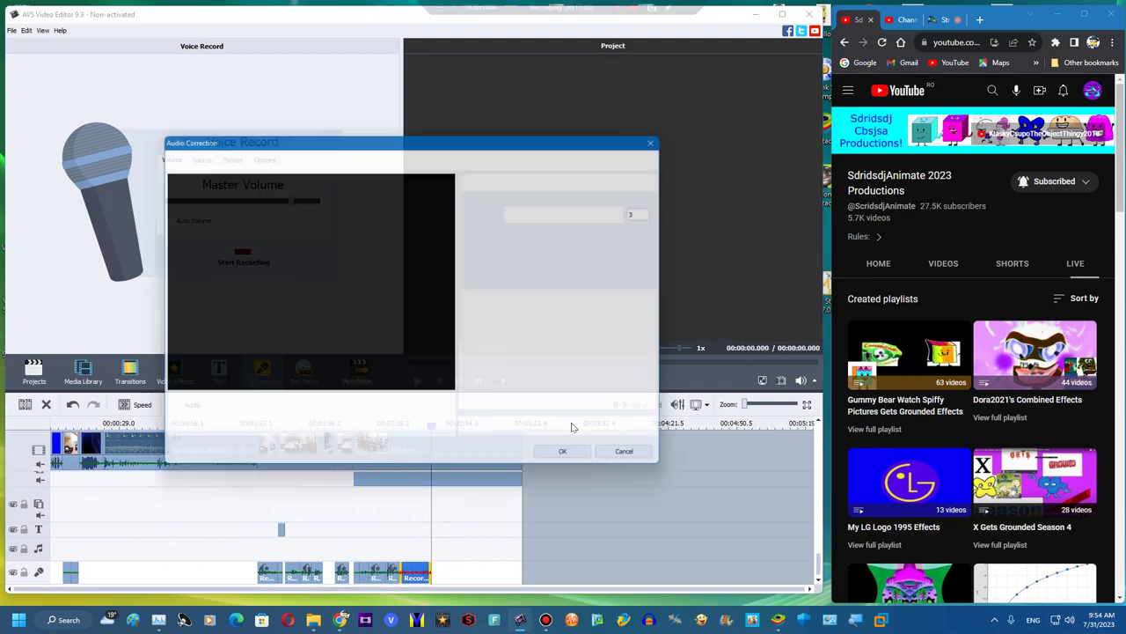
{"action": "left_click", "coordinate": [595, 402]}
{"action": "left_click_drag", "start_coordinate": [572, 316], "coordinate": [578, 319]}
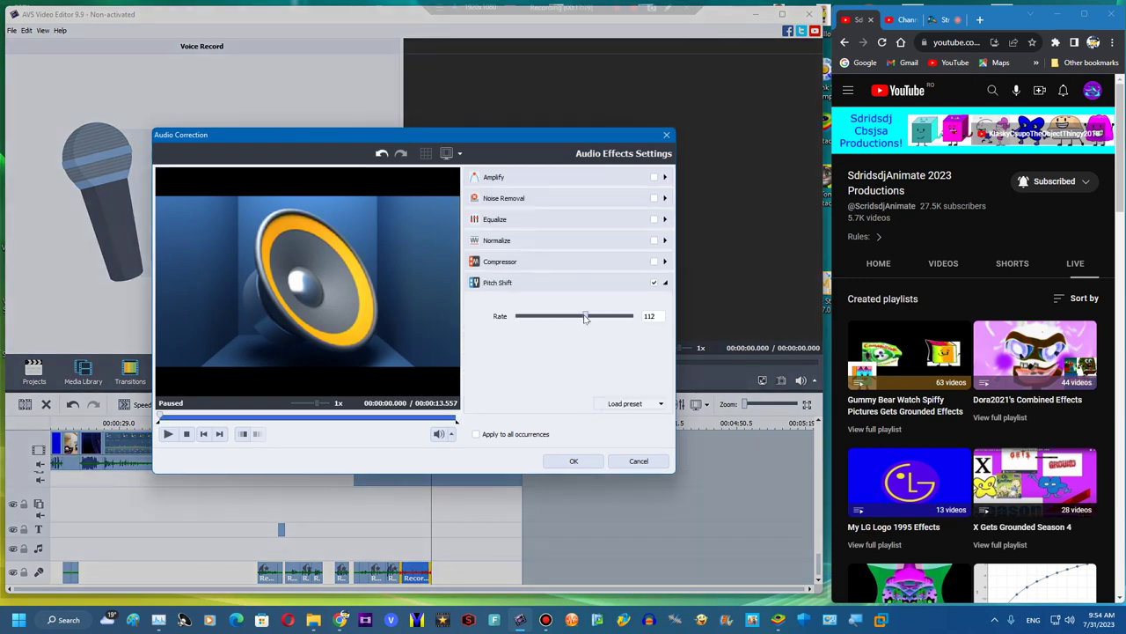
{"action": "left_click", "coordinate": [573, 462]}
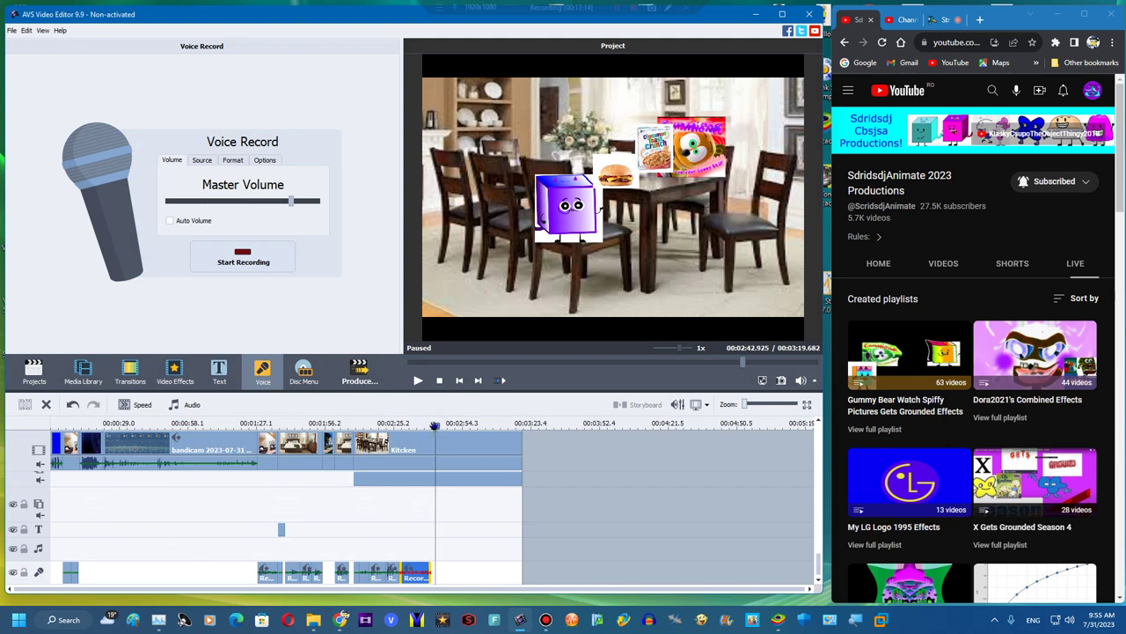
Record a further voice clip of about 8.6 seconds directly after it and apply Pitch Shift with a slightly lowered rate
{"action": "left_click", "coordinate": [273, 268]}
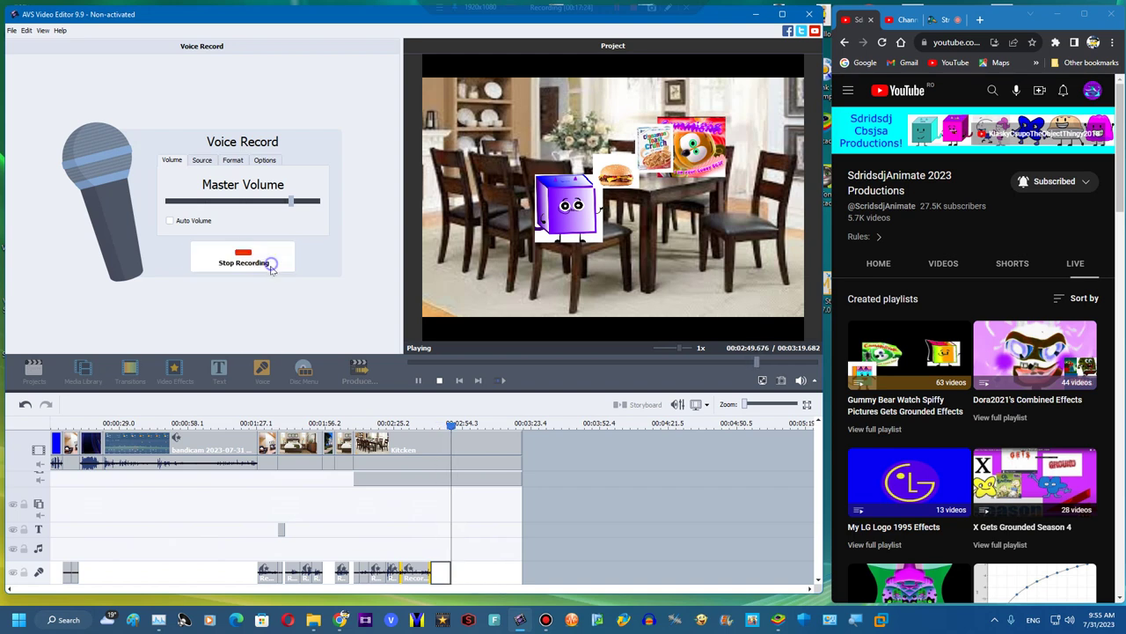
{"action": "left_click", "coordinate": [273, 268]}
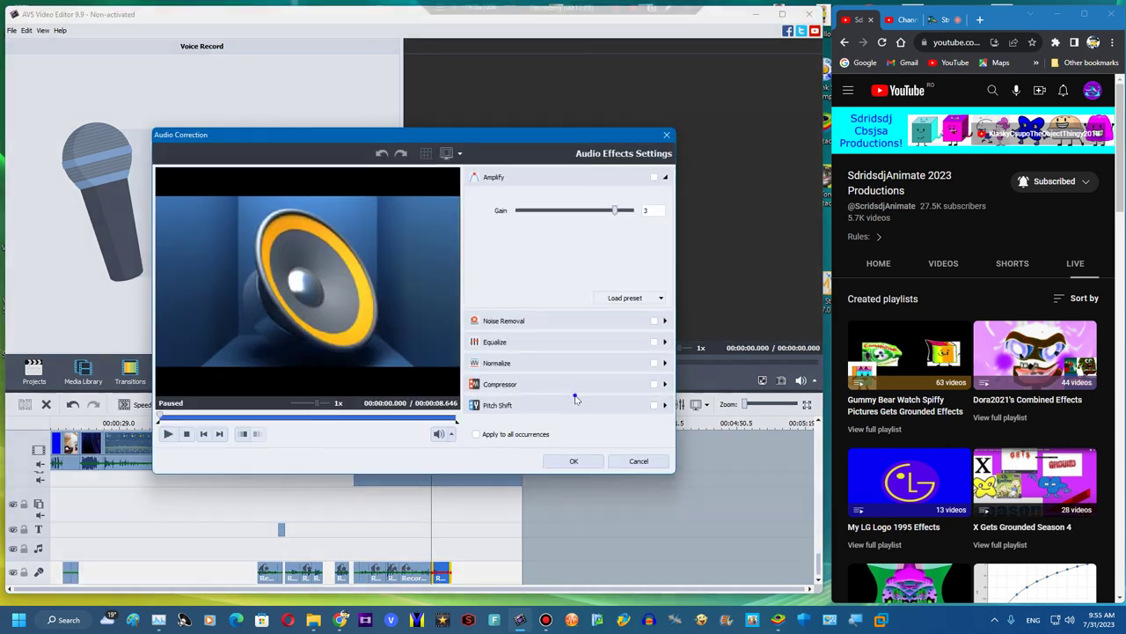
{"action": "left_click", "coordinate": [568, 400]}
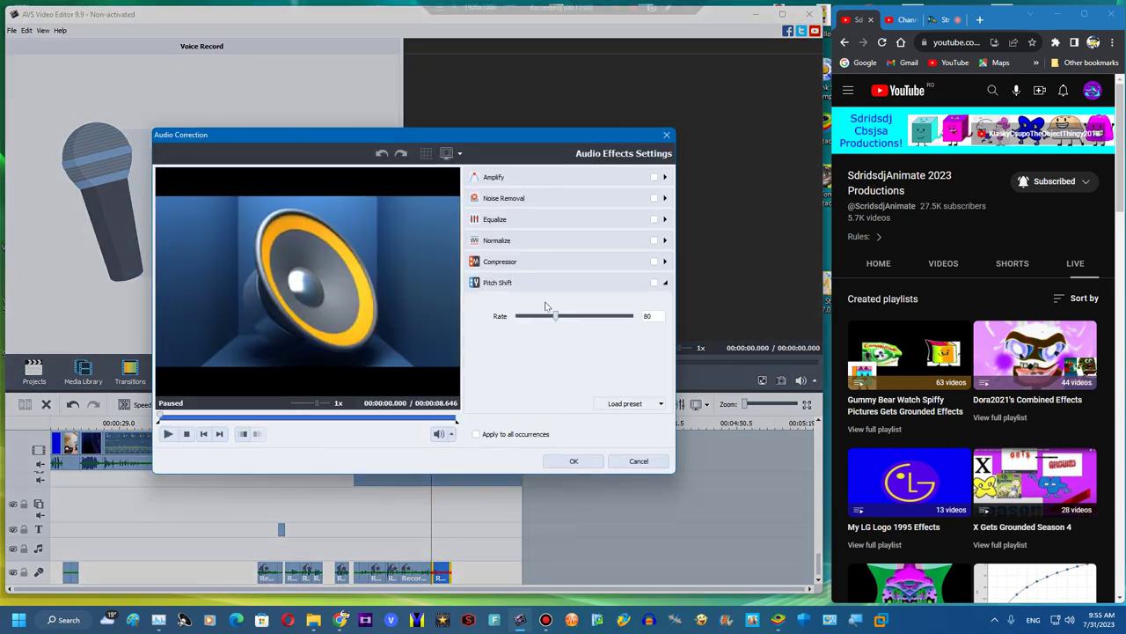
{"action": "left_click_drag", "start_coordinate": [557, 316], "coordinate": [554, 318]}
{"action": "left_click", "coordinate": [550, 316]}
{"action": "left_click", "coordinate": [572, 462]}
Duplicate the "The Next Morning..." title and place the copy at the end of the last voice clip in the Kitcken scene
{"action": "right_click", "coordinate": [290, 529]}
{"action": "left_click", "coordinate": [296, 508]}
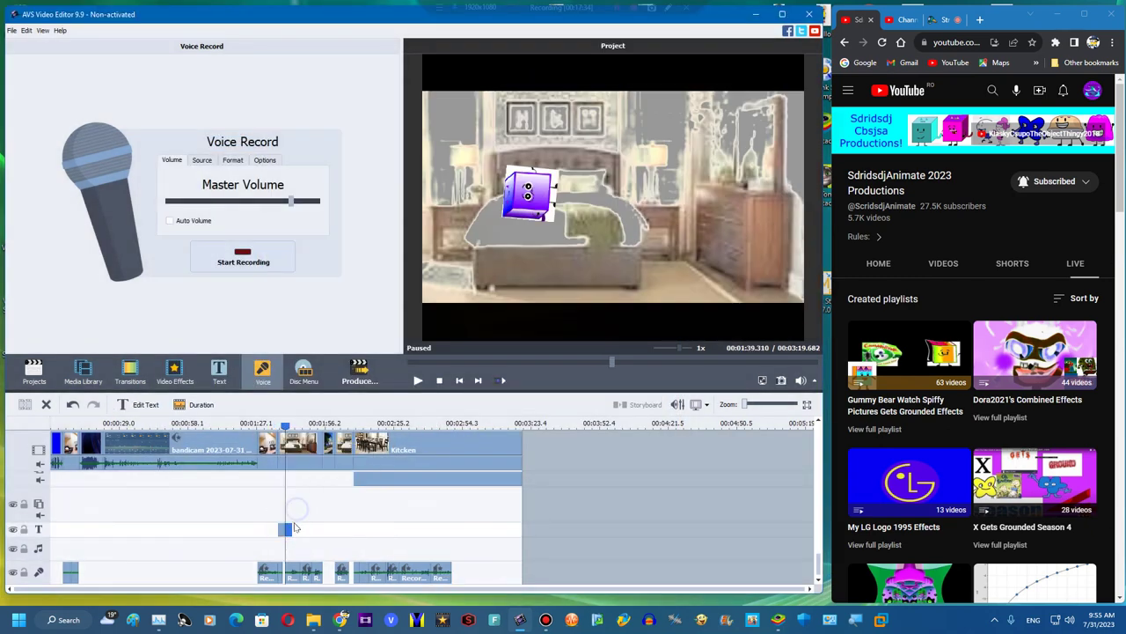
{"action": "left_click_drag", "start_coordinate": [294, 526], "coordinate": [453, 527]}
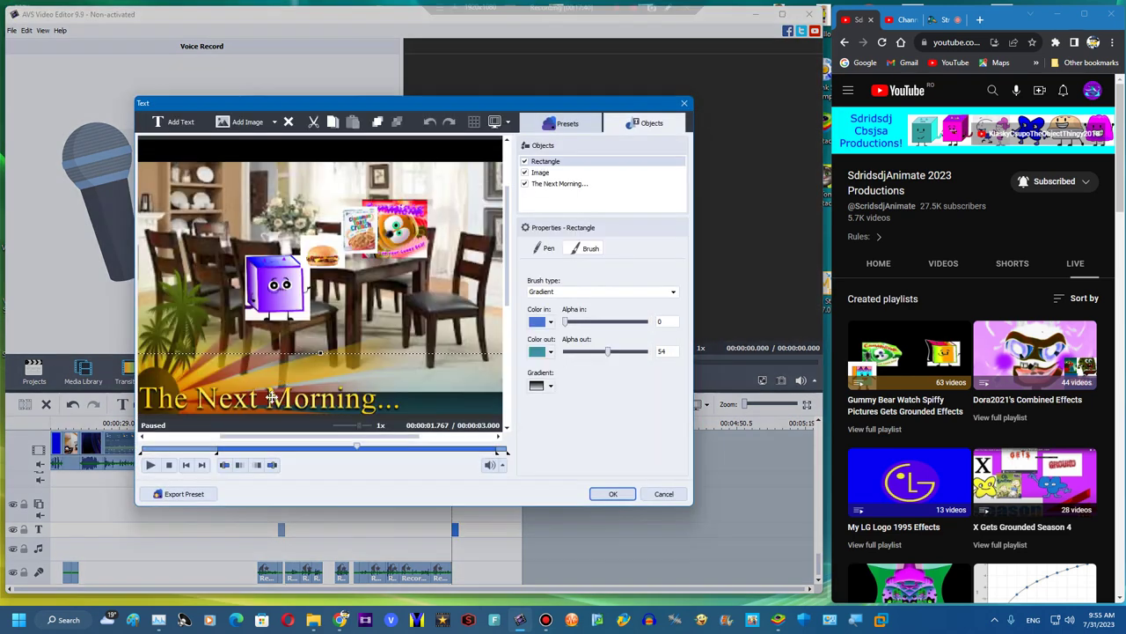
Open the copied title for editing and replace its text with "When They Finished Their Breakfast"
{"action": "left_click", "coordinate": [268, 396]}
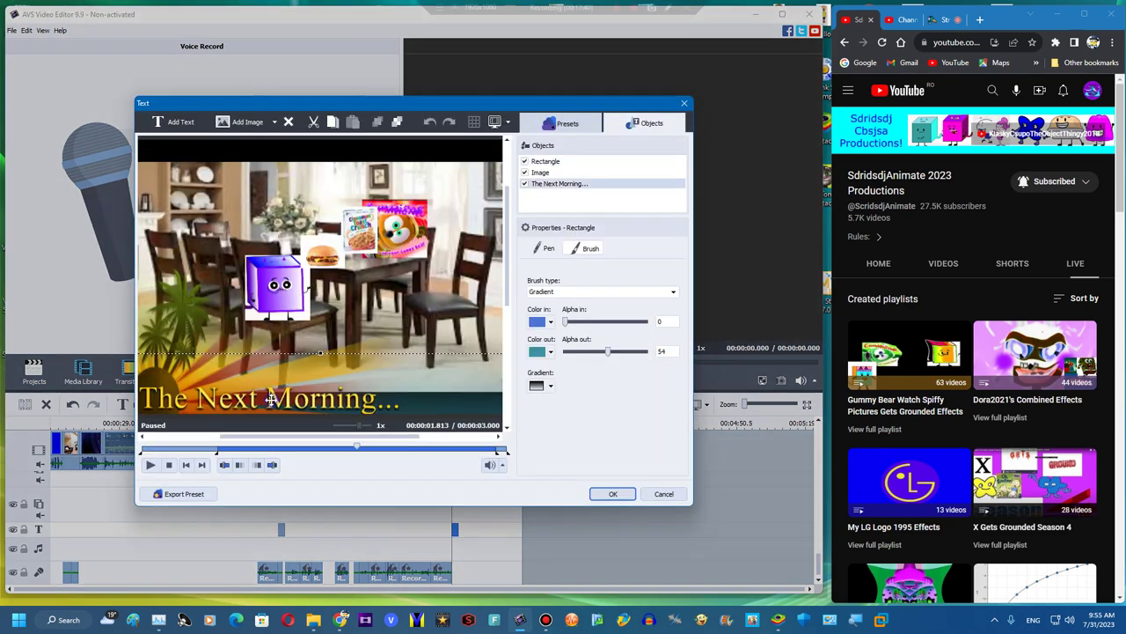
{"action": "key", "text": "ctrl+a"}
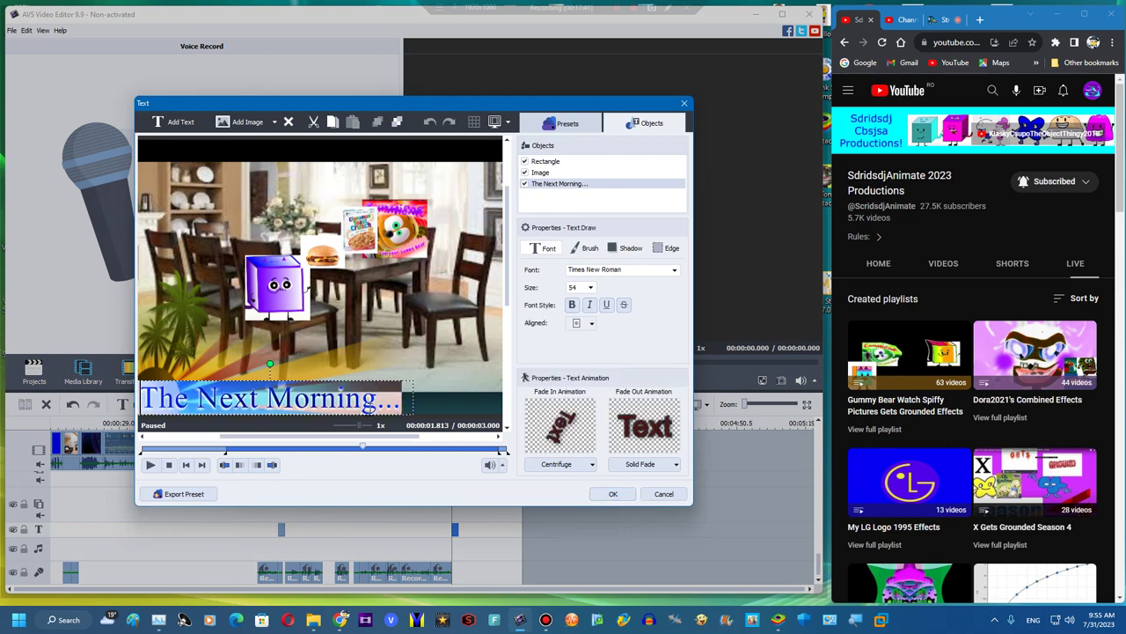
{"action": "type", "text": "g"}
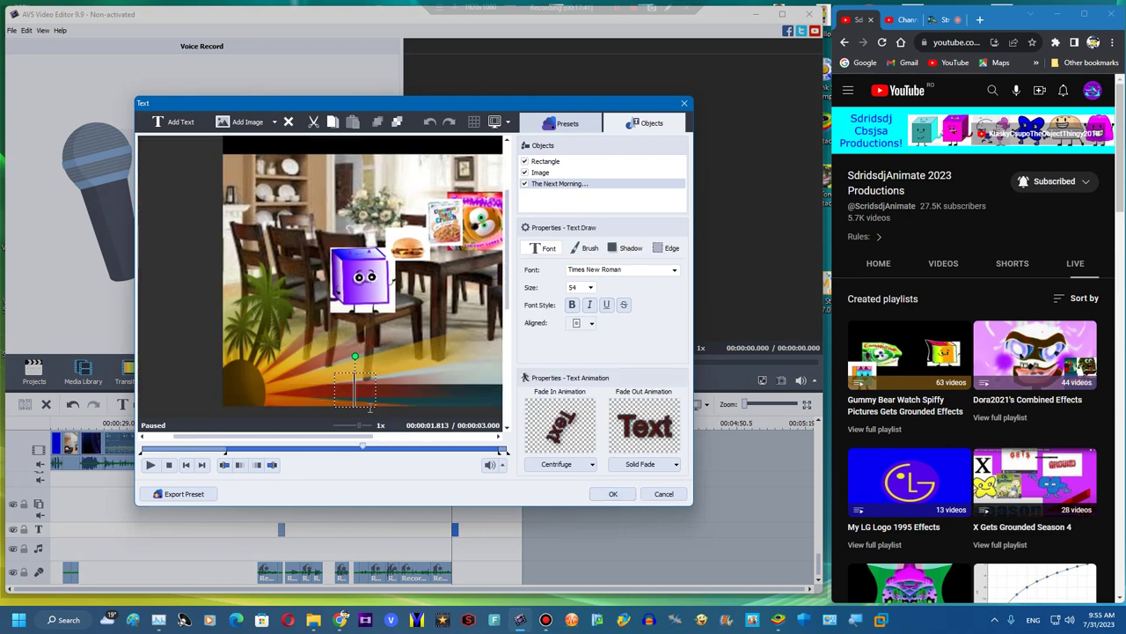
{"action": "type", "text": "When "}
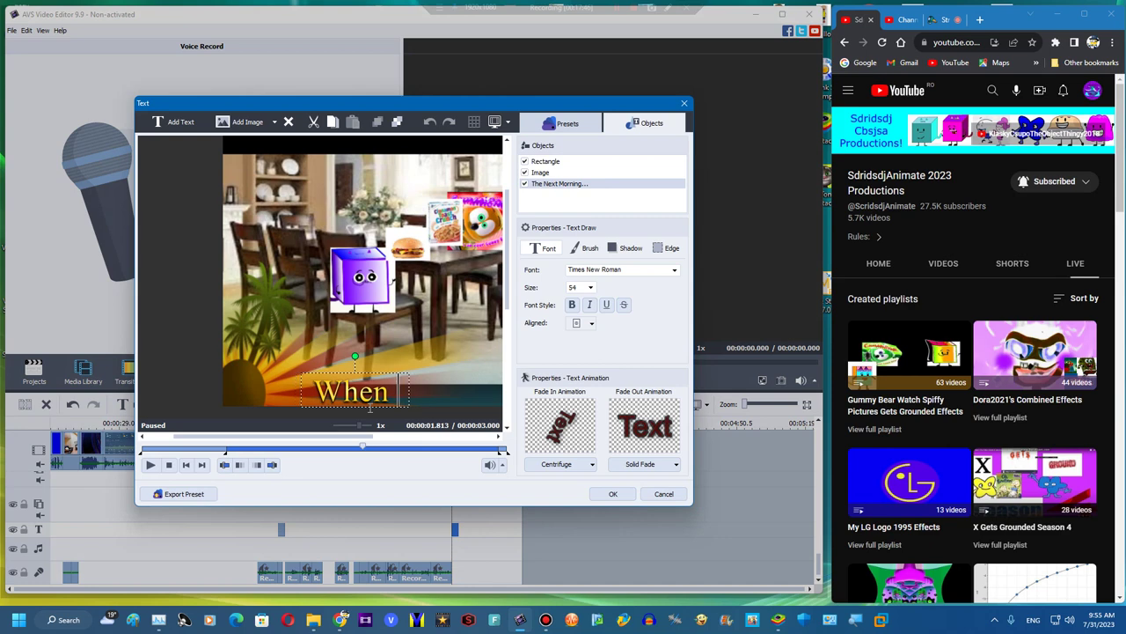
{"action": "type", "text": "They Finis"}
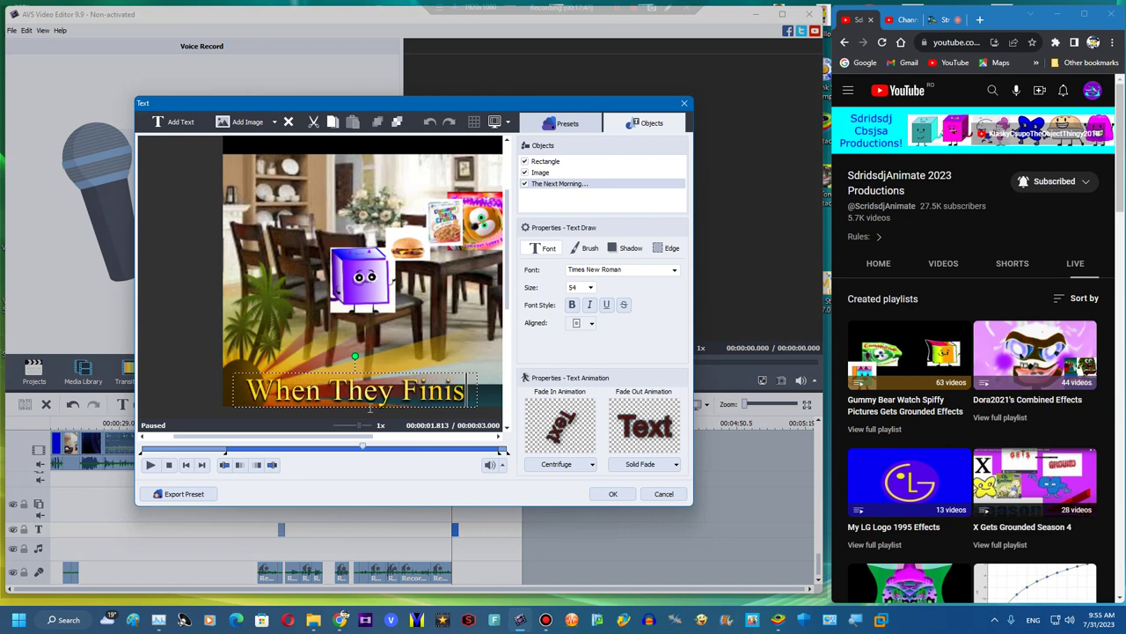
{"action": "type", "text": "hed The"}
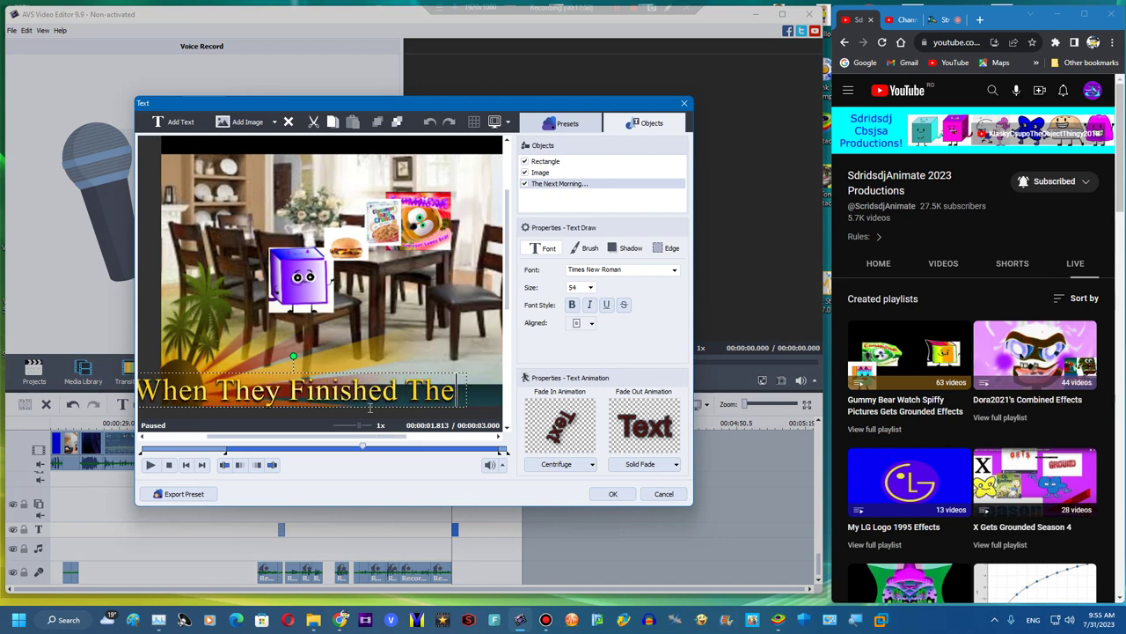
{"action": "type", "text": "ir Brea"}
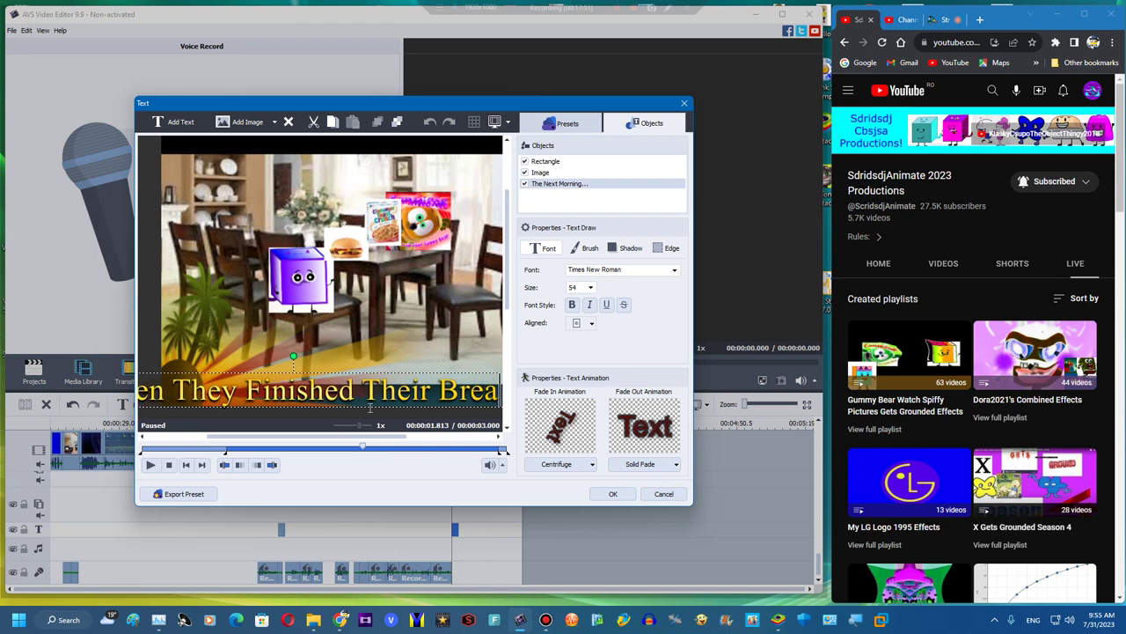
{"action": "type", "text": "kfast"}
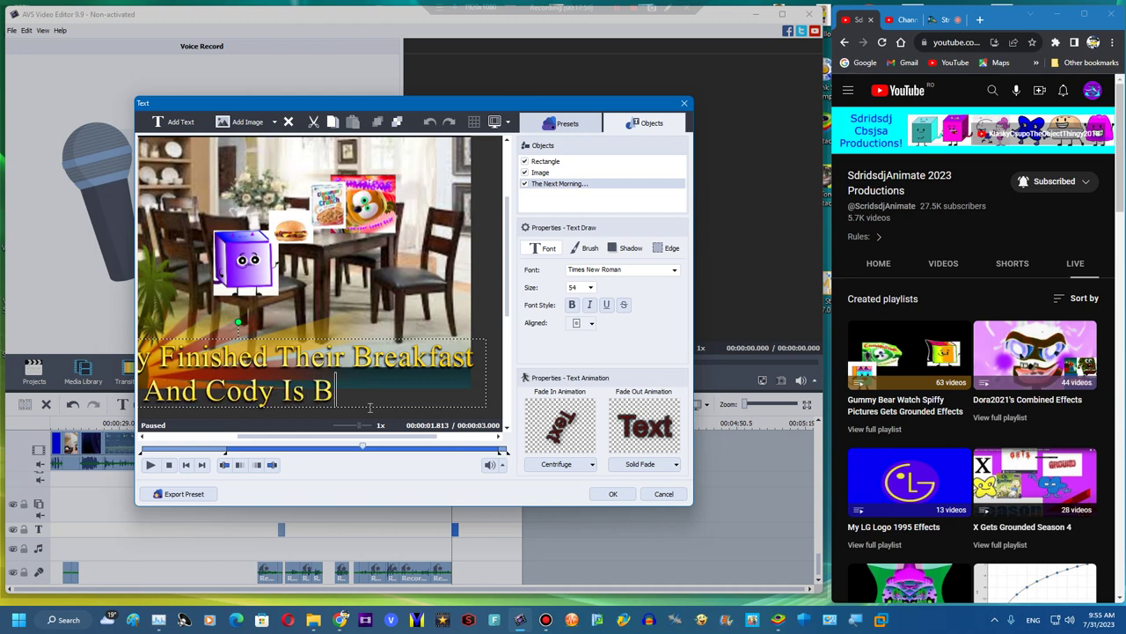
Add the second title line "And Cody Is Back To His Room"
{"action": "type", "text": "TO"}
{"action": "key", "text": "BackSpace"}
{"action": "type", "text": "o"}
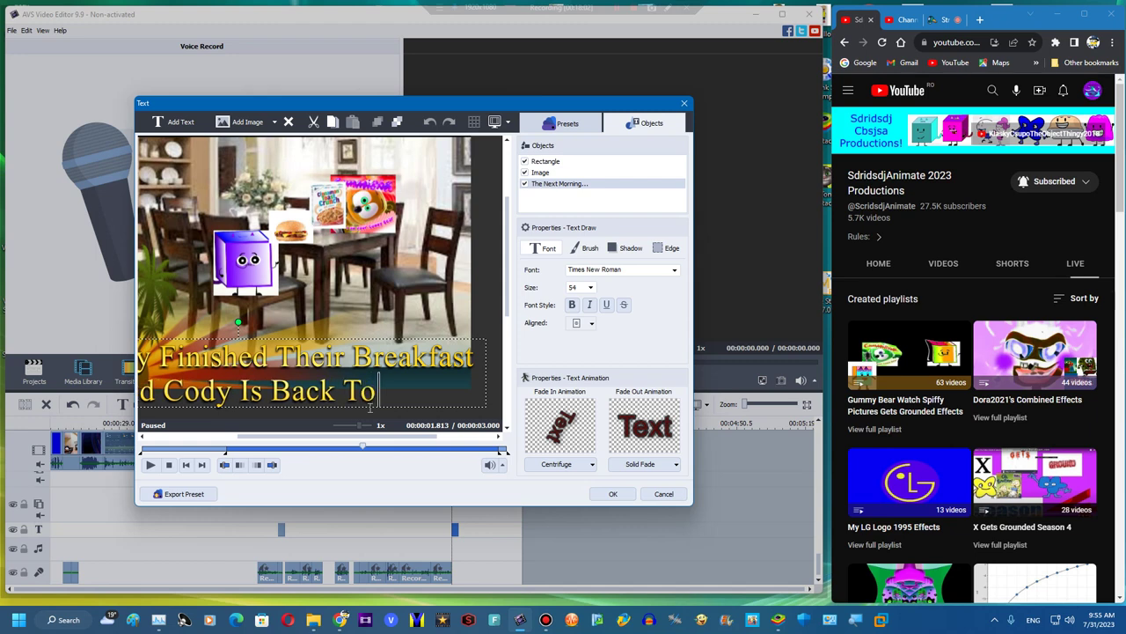
{"action": "type", "text": " His Room"}
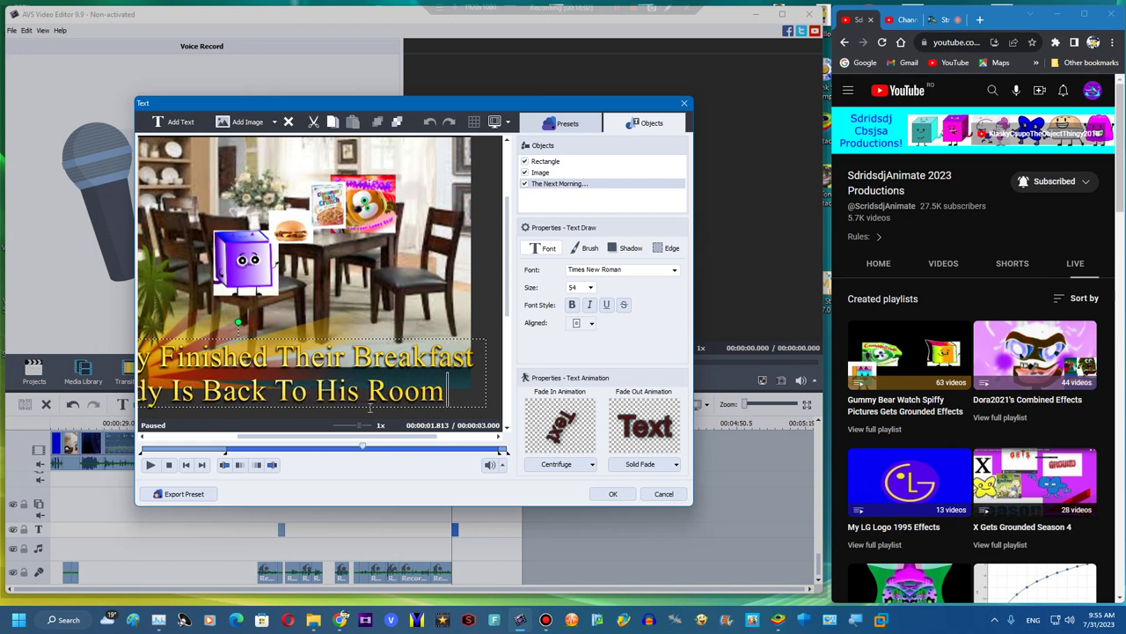
Add the third title line "Let's See What Happenes To Cody Now?" and finish the text entry
{"action": "key", "text": "Return"}
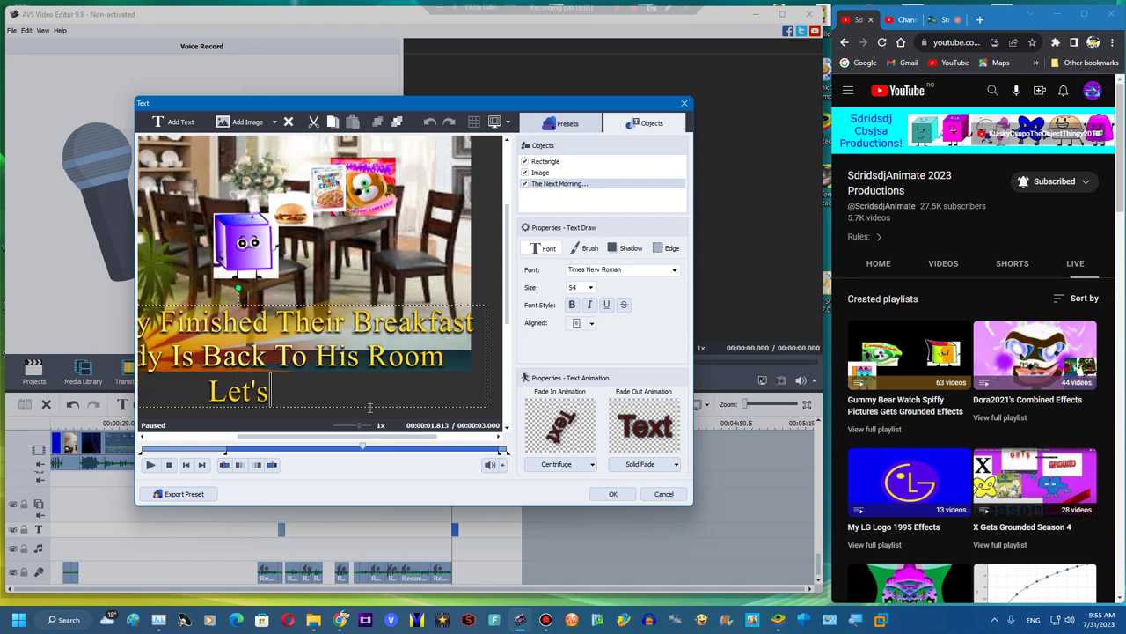
{"action": "type", "text": "Let's See What S"}
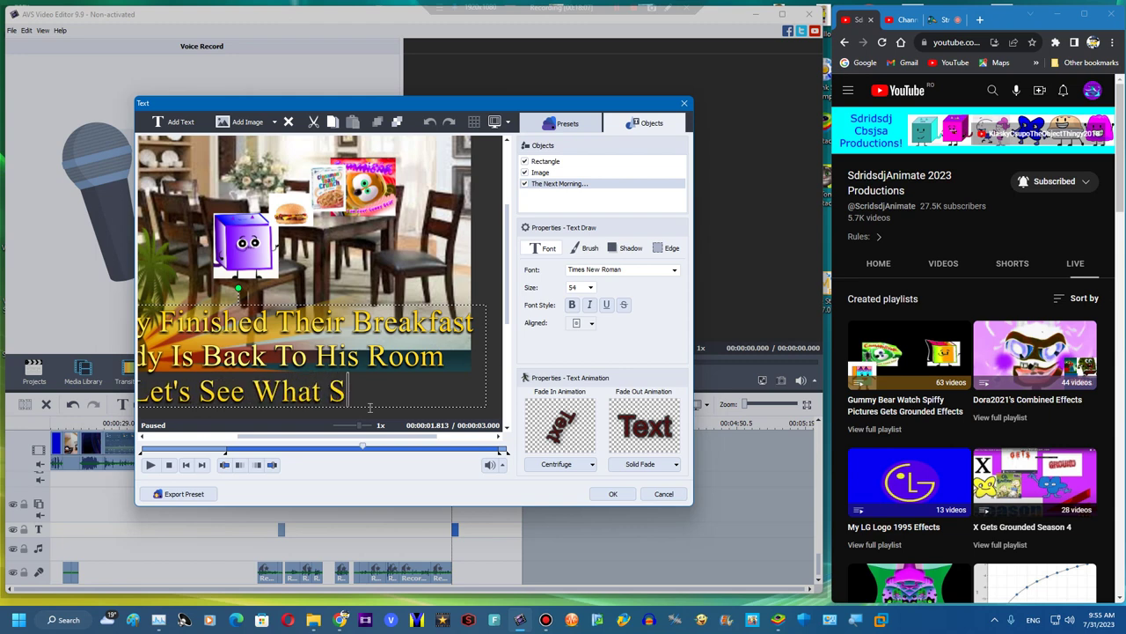
{"action": "key", "text": "BackSpace"}
{"action": "type", "text": "H"}
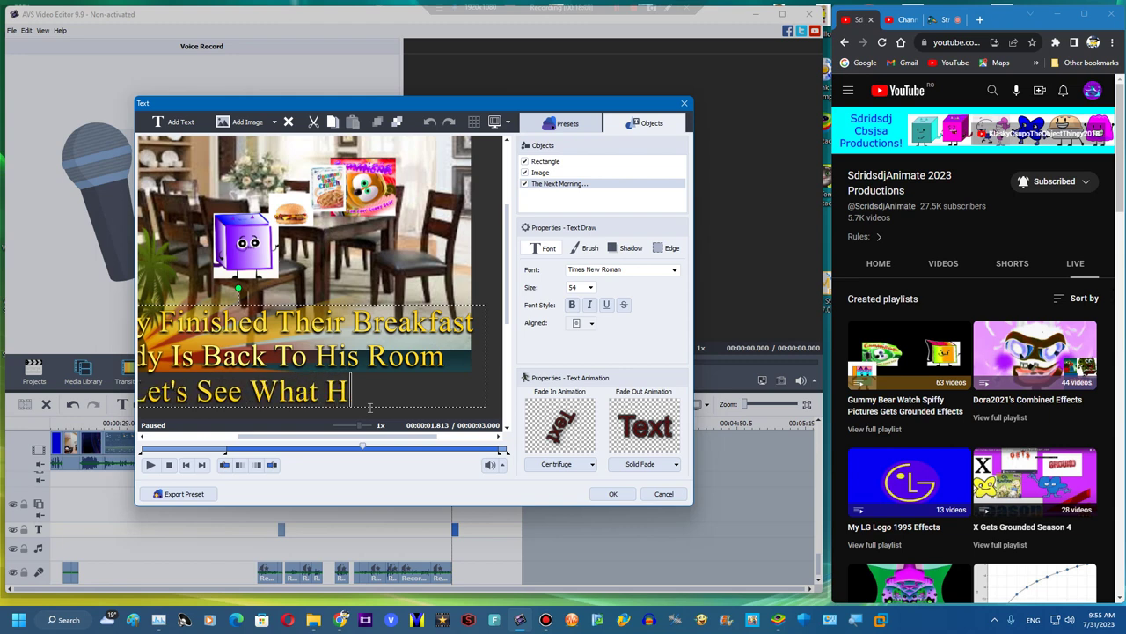
{"action": "type", "text": "appenes To "}
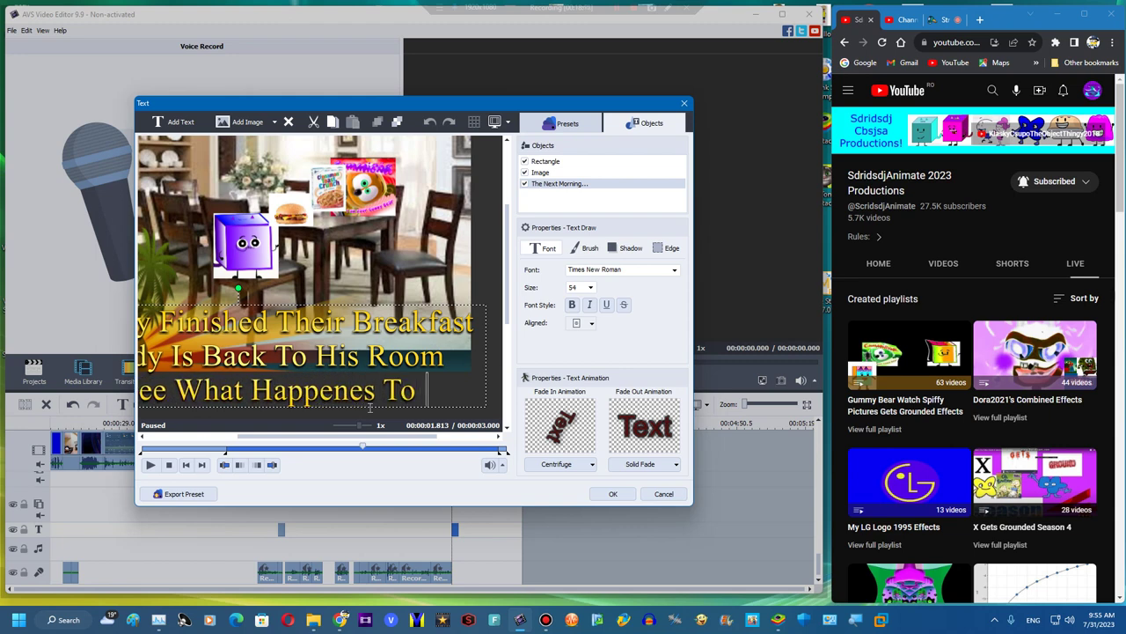
{"action": "type", "text": "Cody Now?"}
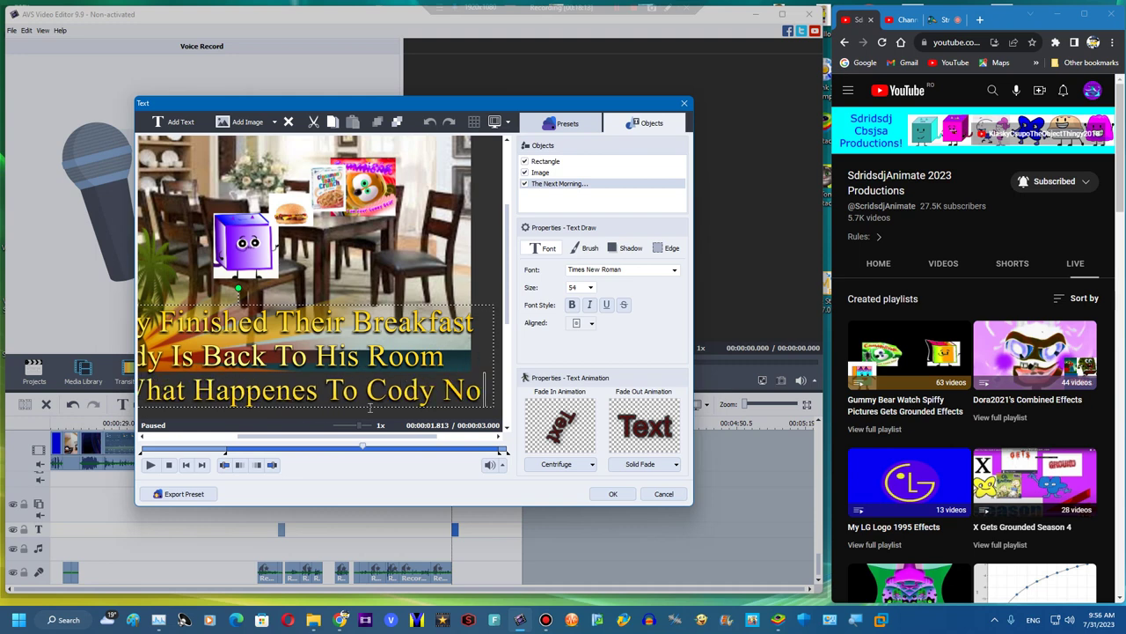
{"action": "left_click", "coordinate": [374, 270]}
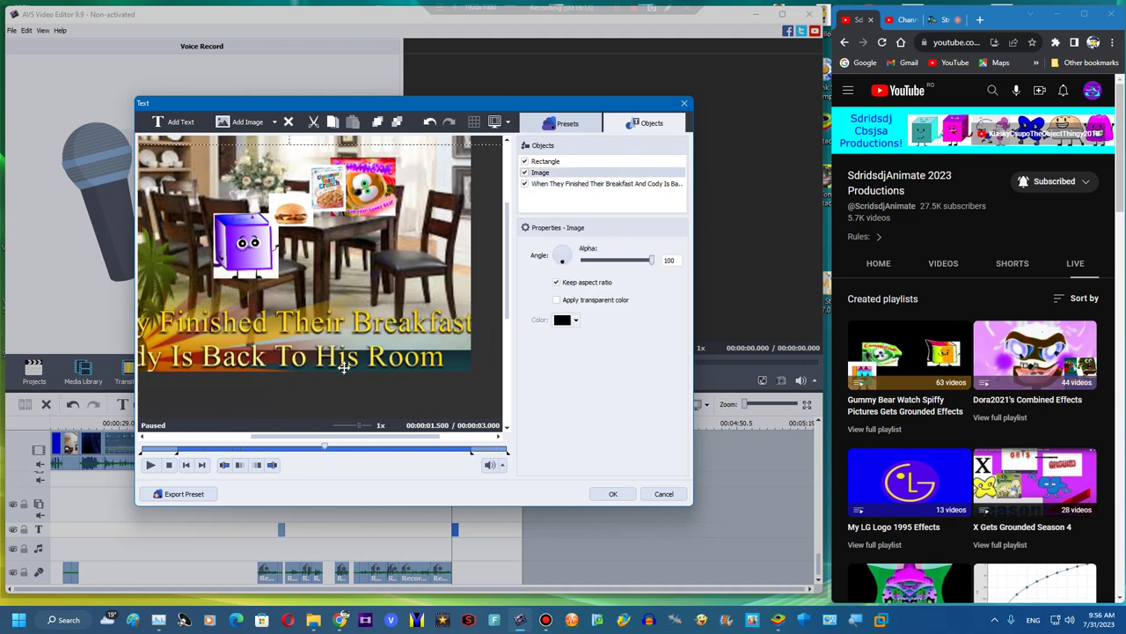
Reduce the caption text's font size and position its three lines near the bottom edge of the dining room scene
{"action": "left_click", "coordinate": [607, 183]}
{"action": "left_click", "coordinate": [581, 287]}
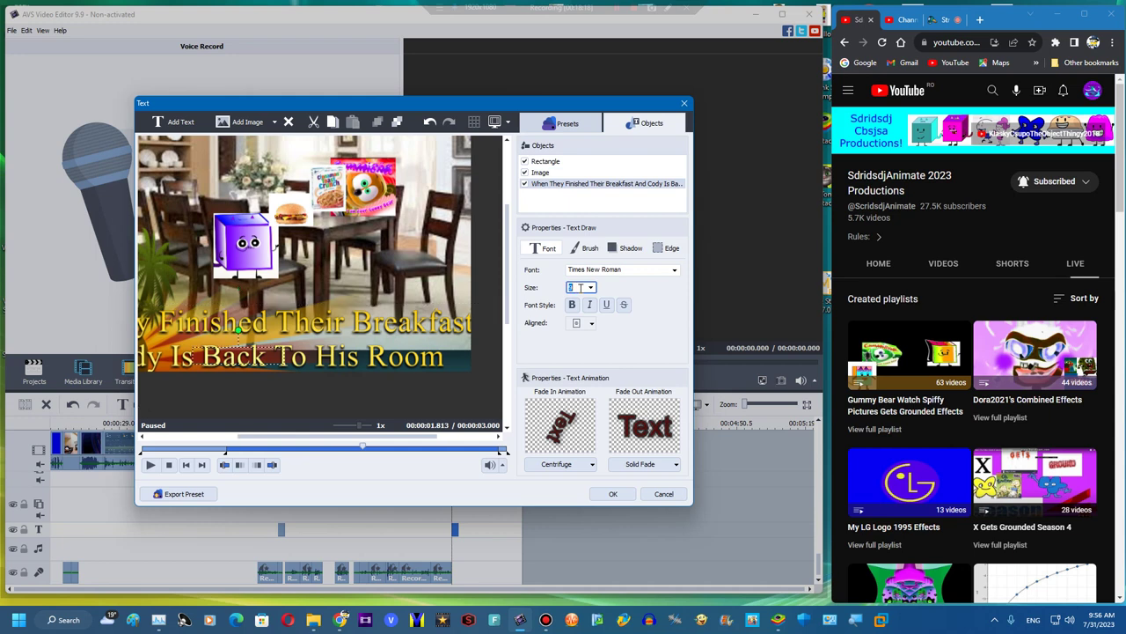
{"action": "type", "text": "18"}
{"action": "left_click_drag", "start_coordinate": [307, 436], "coordinate": [261, 436]}
{"action": "scroll", "coordinate": [292, 366], "scroll_direction": "down", "scroll_amount": 5}
{"action": "left_click_drag", "start_coordinate": [293, 365], "coordinate": [308, 357]}
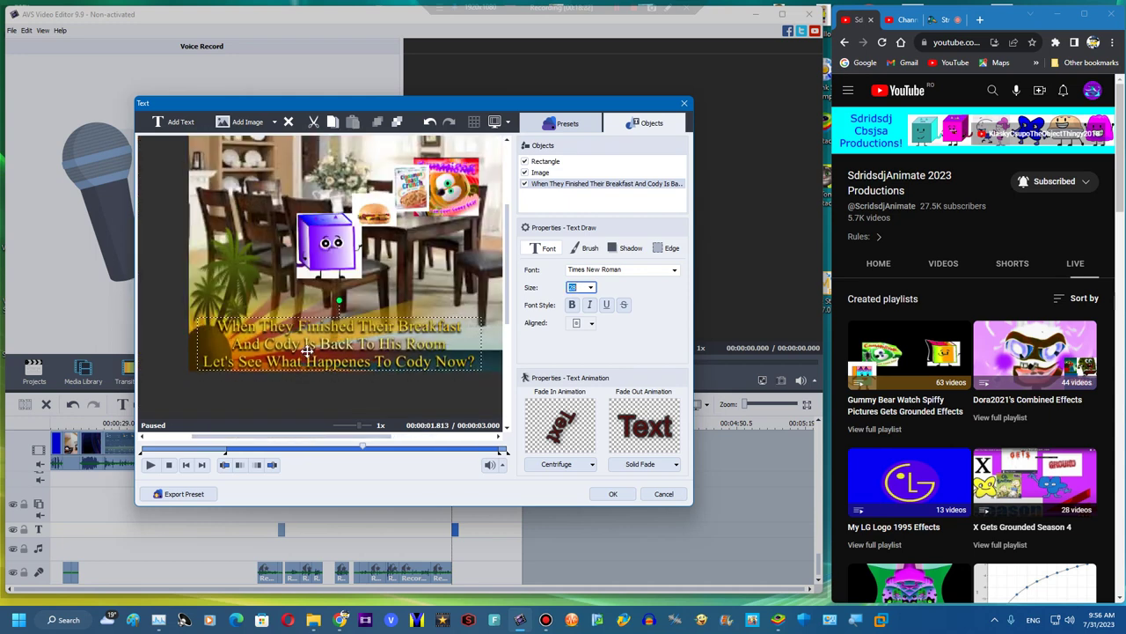
{"action": "left_click", "coordinate": [612, 494]}
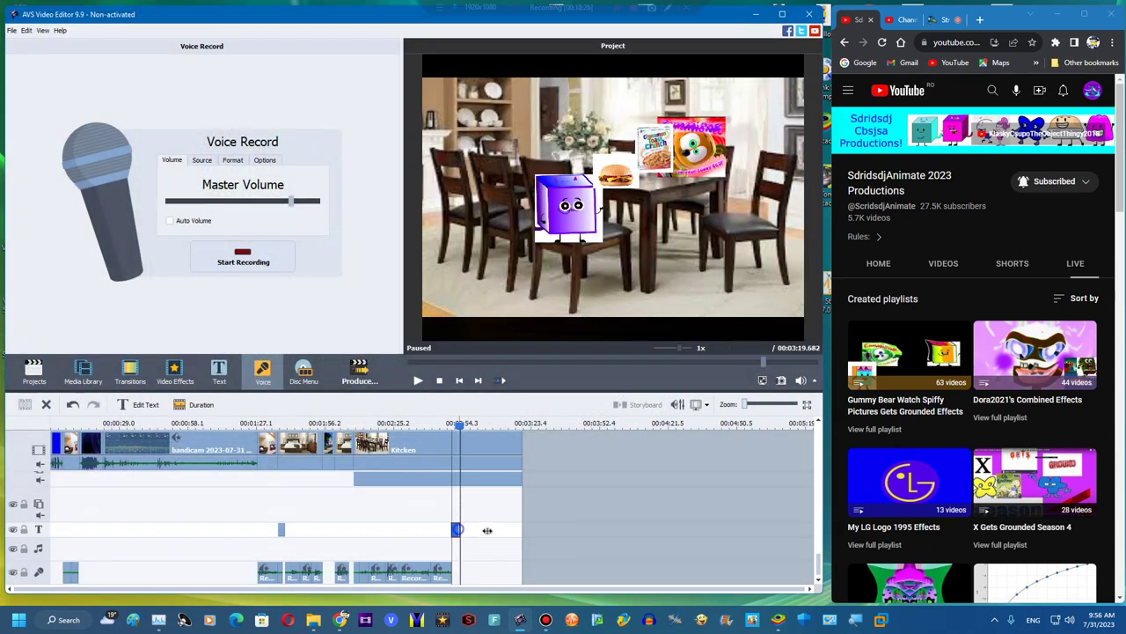
Extend the caption clip on the text track just past the end of the Kitcken clip
{"action": "left_click_drag", "start_coordinate": [488, 530], "coordinate": [526, 529]}
{"action": "left_click", "coordinate": [314, 437]}
{"action": "left_click", "coordinate": [447, 448]}
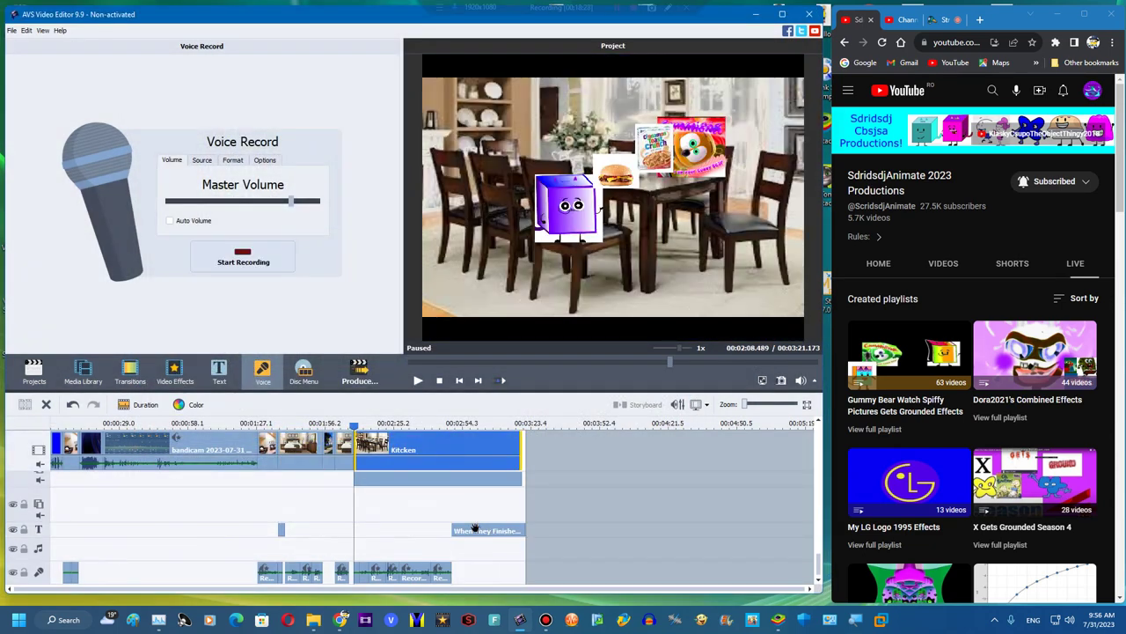
Record a voice narration starting at the beginning of the caption clip
{"action": "left_click", "coordinate": [475, 530]}
{"action": "left_click", "coordinate": [242, 258]}
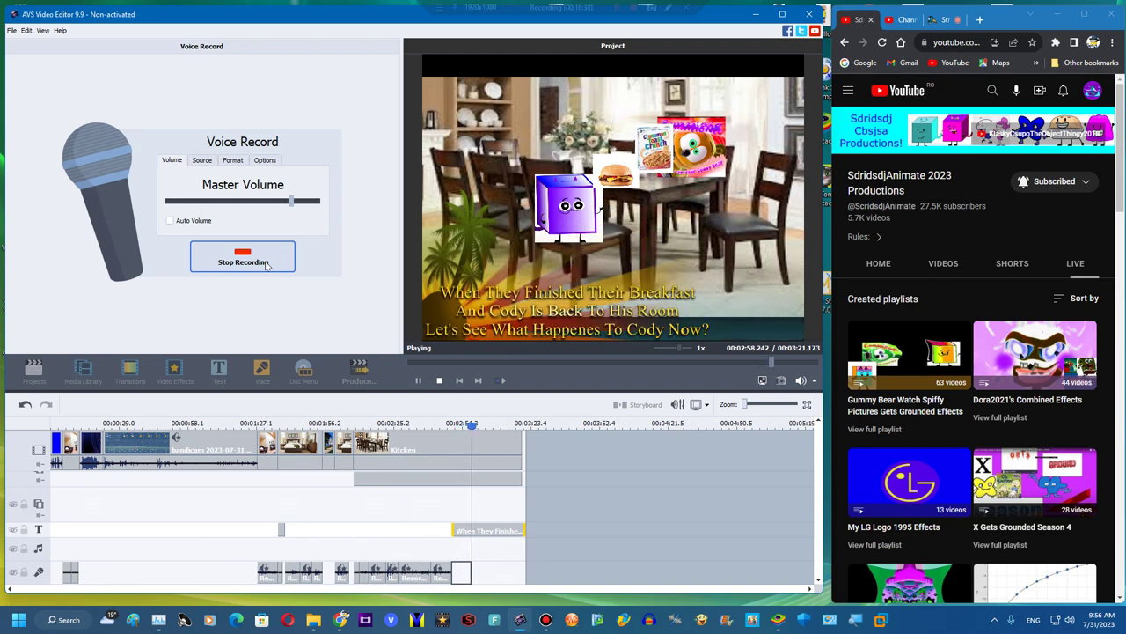
{"action": "left_click", "coordinate": [243, 258]}
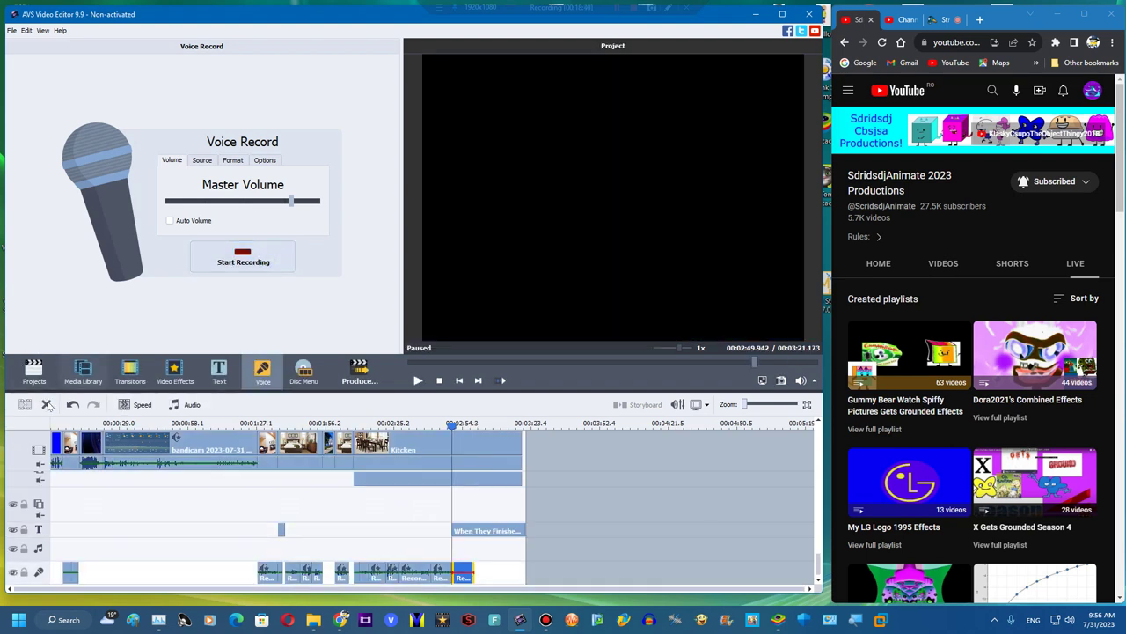
Record a replacement narration take at the caption's start and shorten the caption clip to the recording's end
{"action": "left_click", "coordinate": [249, 263]}
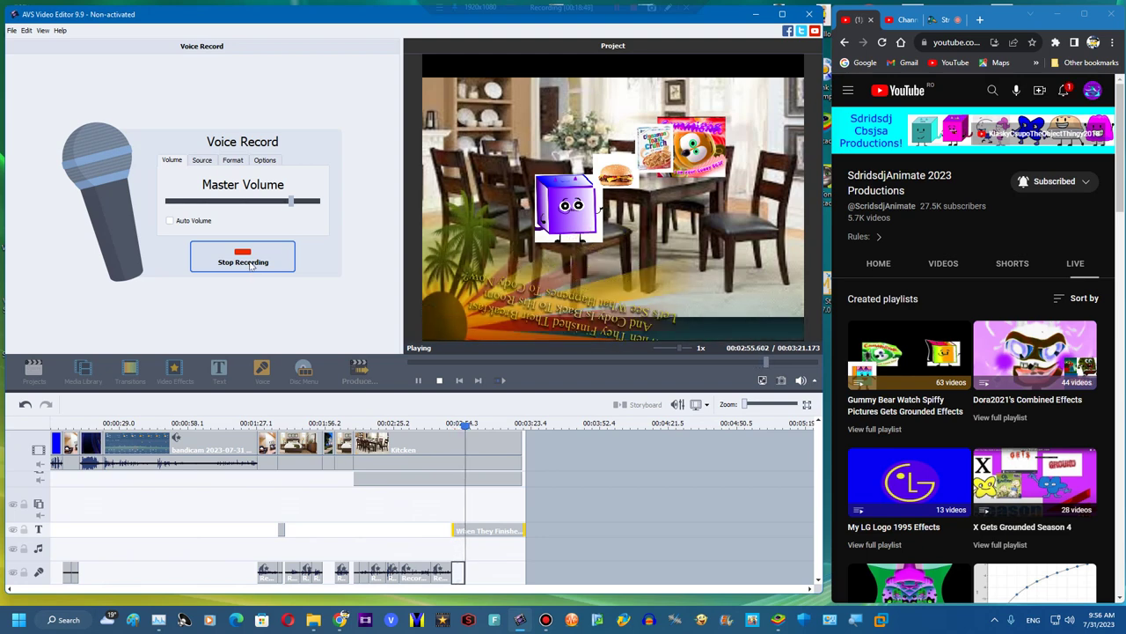
{"action": "left_click", "coordinate": [251, 264]}
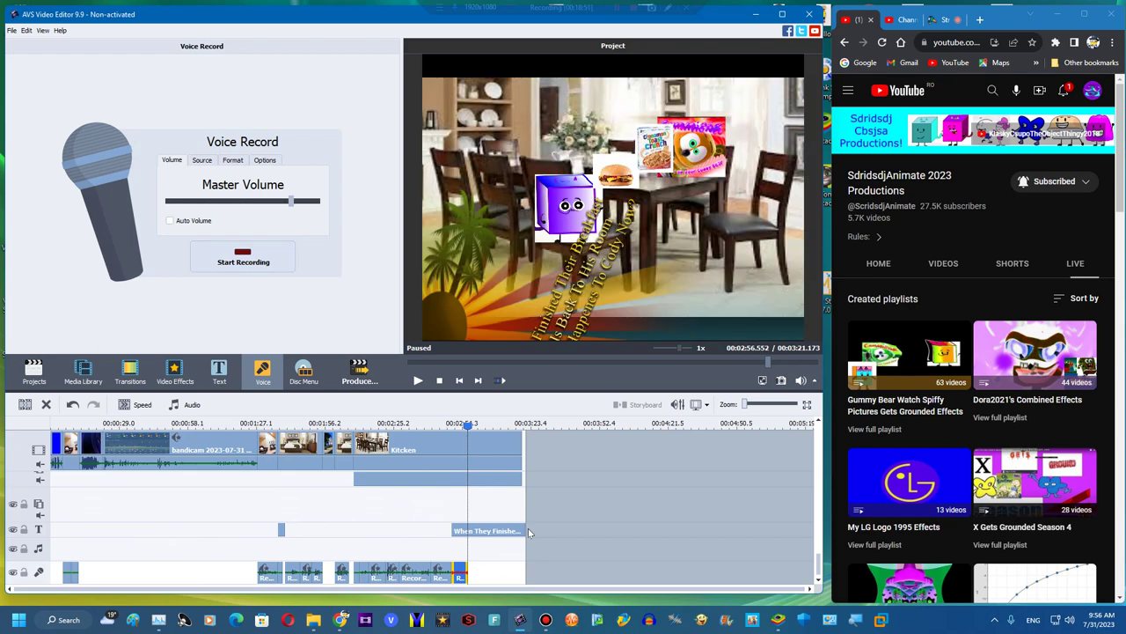
{"action": "left_click_drag", "start_coordinate": [523, 527], "coordinate": [467, 528]}
{"action": "left_click", "coordinate": [456, 528]}
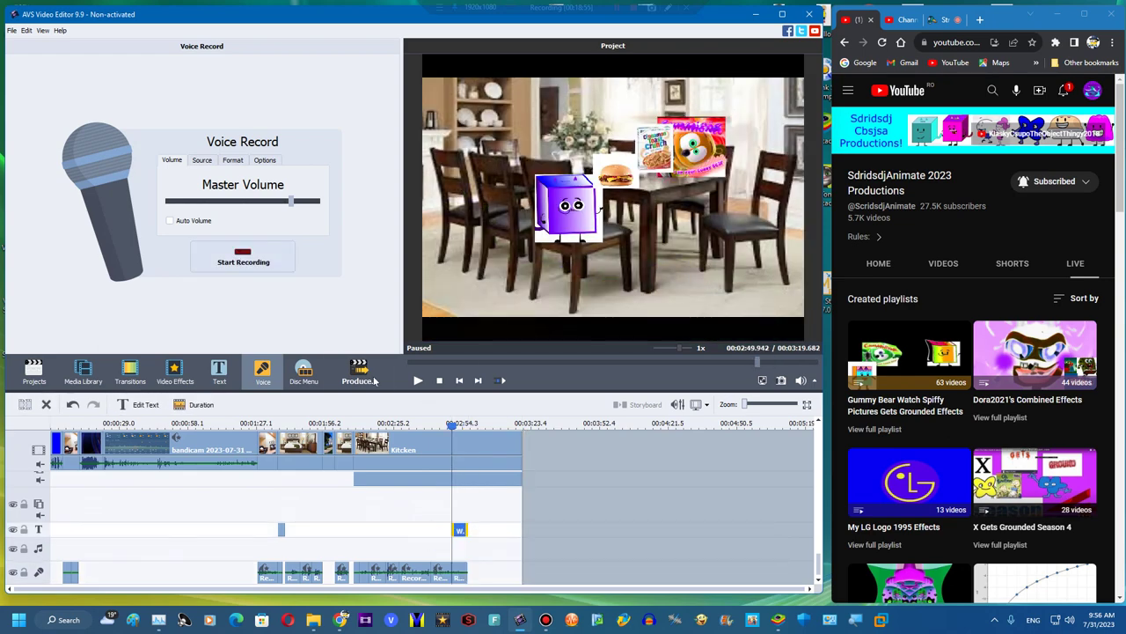
Preview the captioned section and apply a Pitch Shift with rate 90 to its narration clip
{"action": "left_click", "coordinate": [419, 380]}
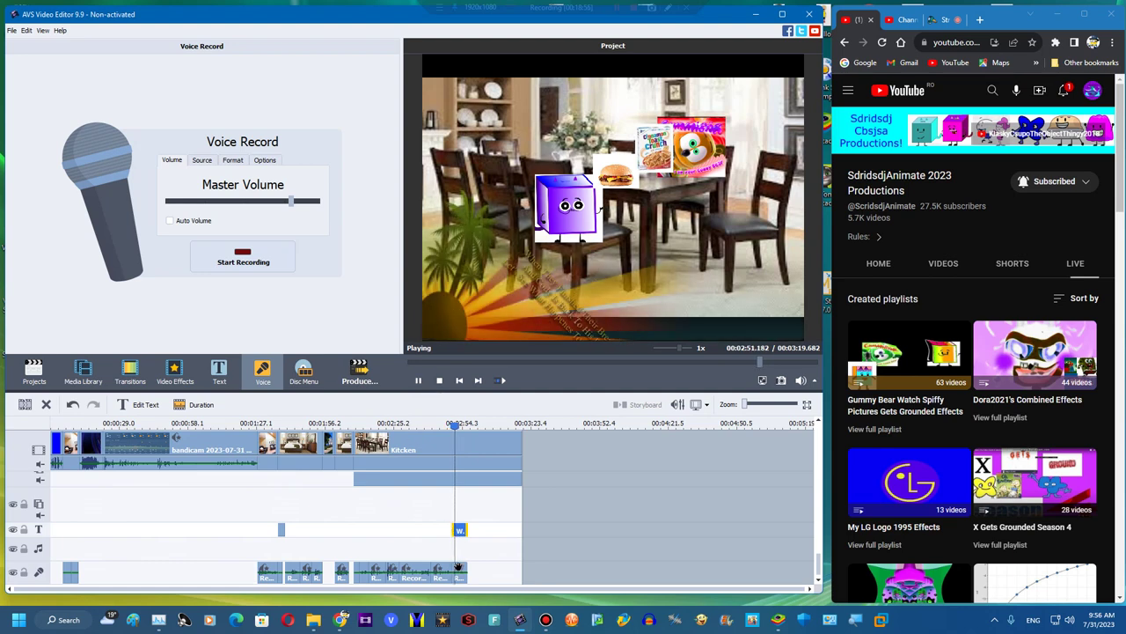
{"action": "left_click", "coordinate": [195, 404]}
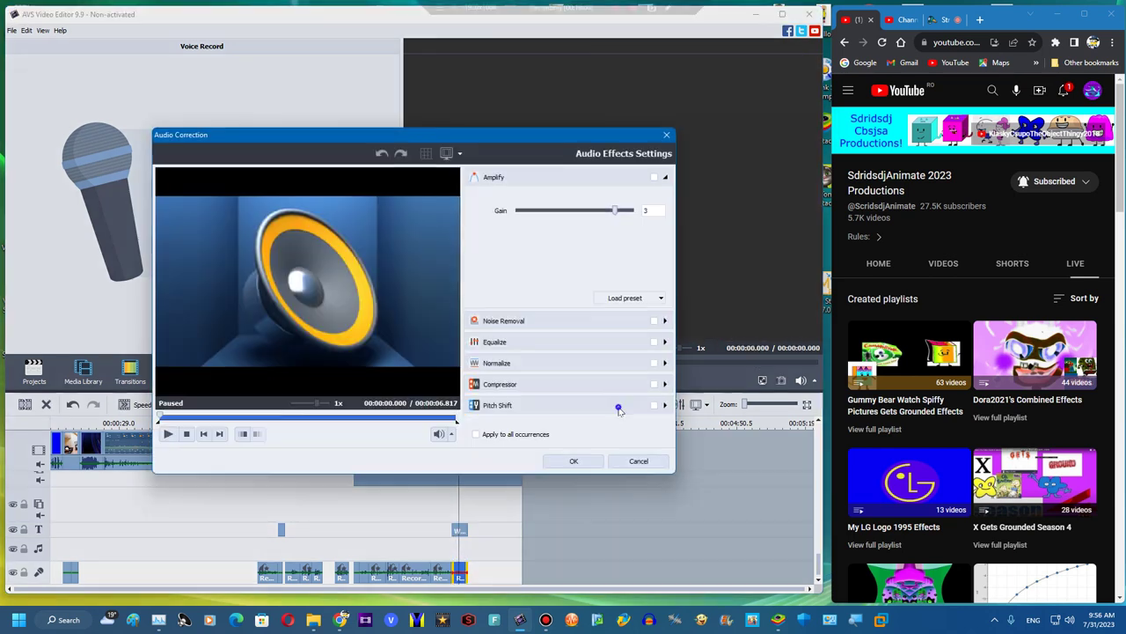
{"action": "left_click", "coordinate": [622, 403]}
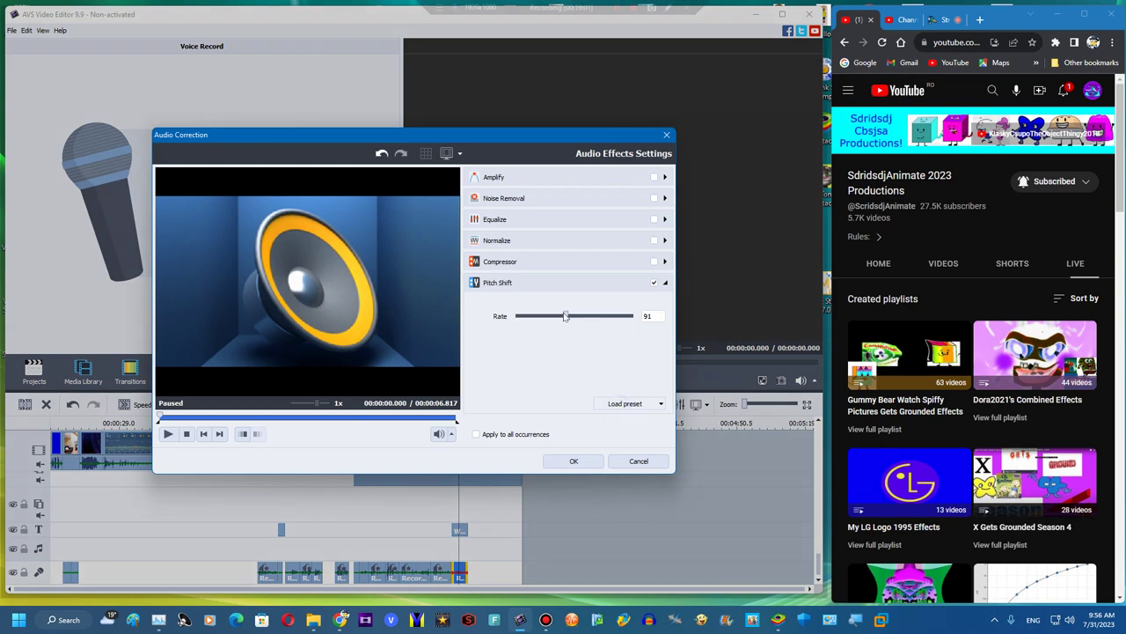
{"action": "left_click_drag", "start_coordinate": [566, 317], "coordinate": [564, 317]}
{"action": "left_click", "coordinate": [573, 461]}
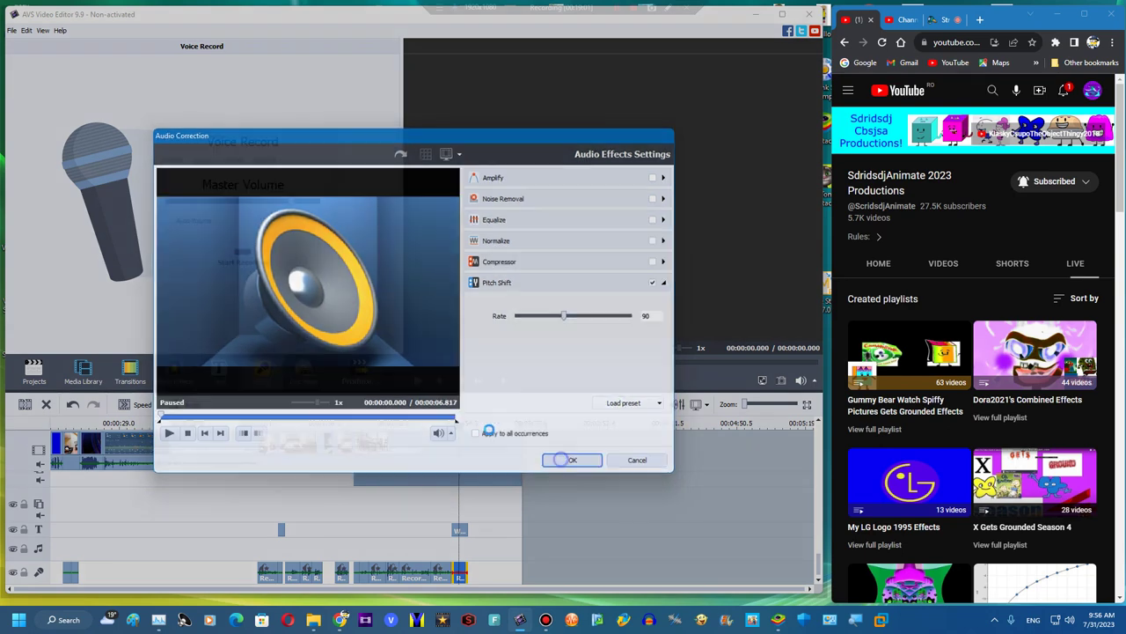
Cut the Kitcken clip at the end of the narration and delete the remainder
{"action": "left_click", "coordinate": [469, 454]}
{"action": "left_click", "coordinate": [471, 455]}
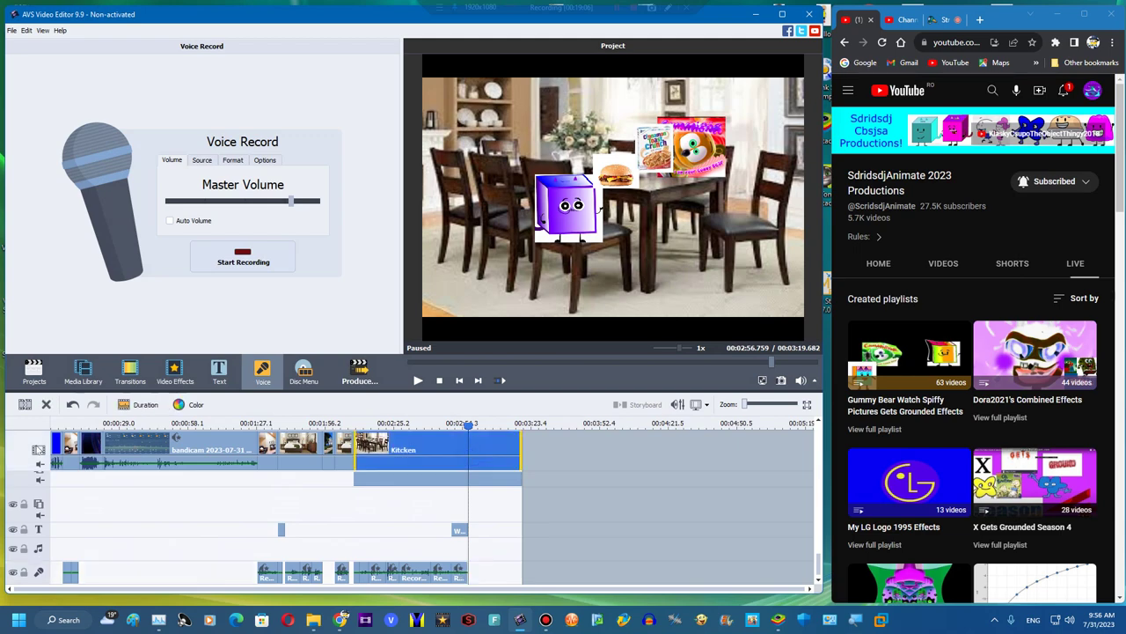
{"action": "left_click", "coordinate": [46, 404]}
Add the BED image from the media library to the video track directly after the Kitcken clip
{"action": "left_click", "coordinate": [83, 374]}
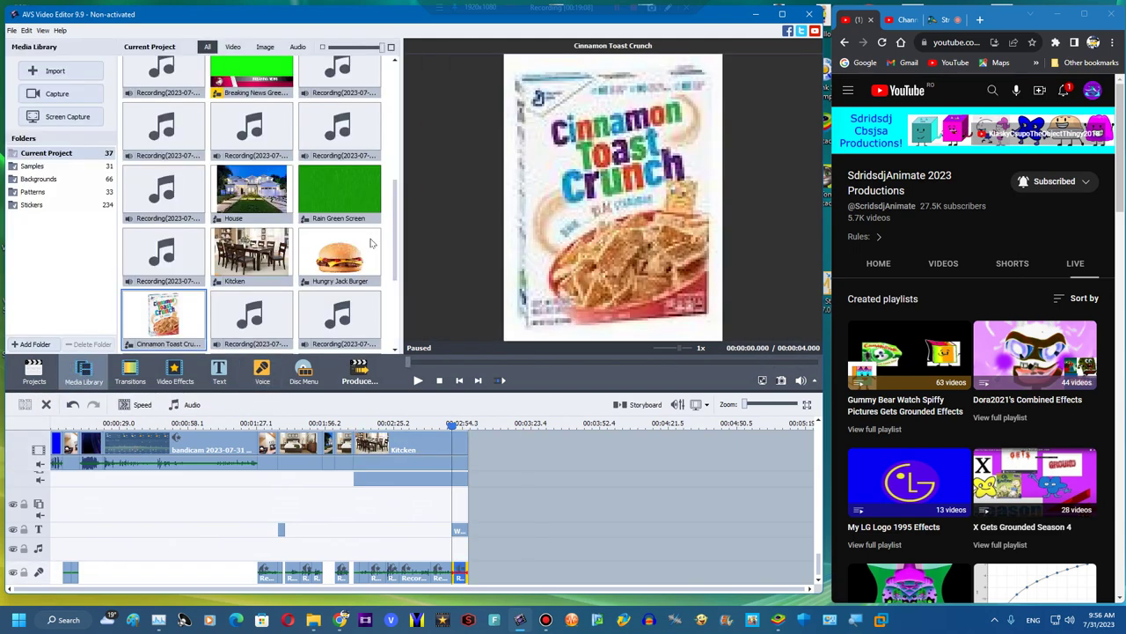
{"action": "left_click_drag", "start_coordinate": [393, 231], "coordinate": [393, 88]}
{"action": "left_click", "coordinate": [162, 278]}
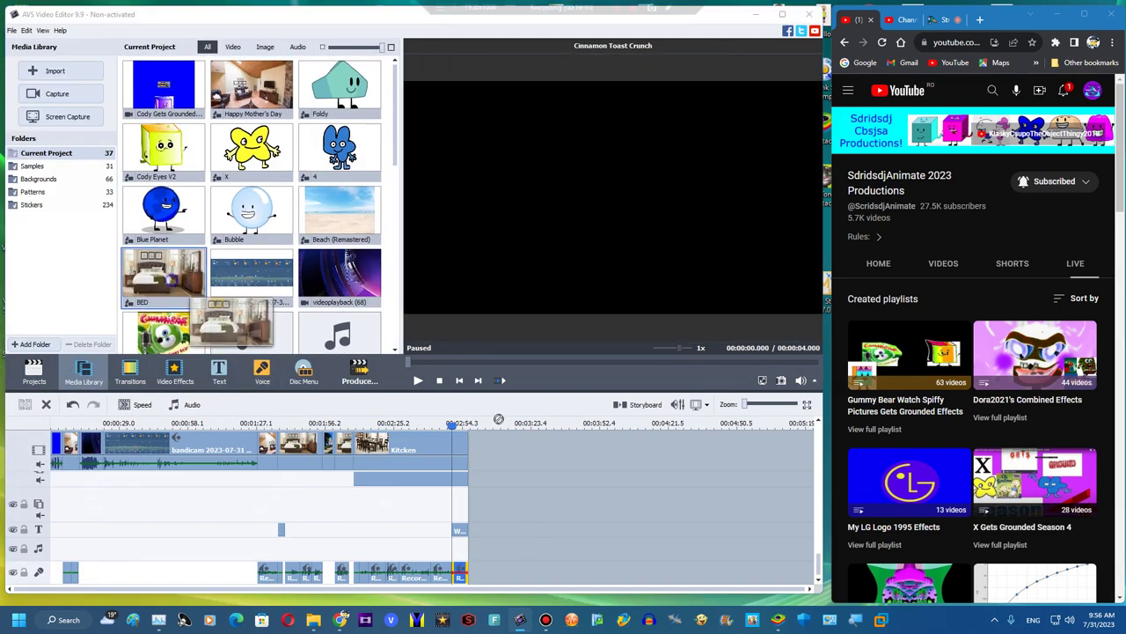
{"action": "left_click_drag", "start_coordinate": [163, 277], "coordinate": [473, 448]}
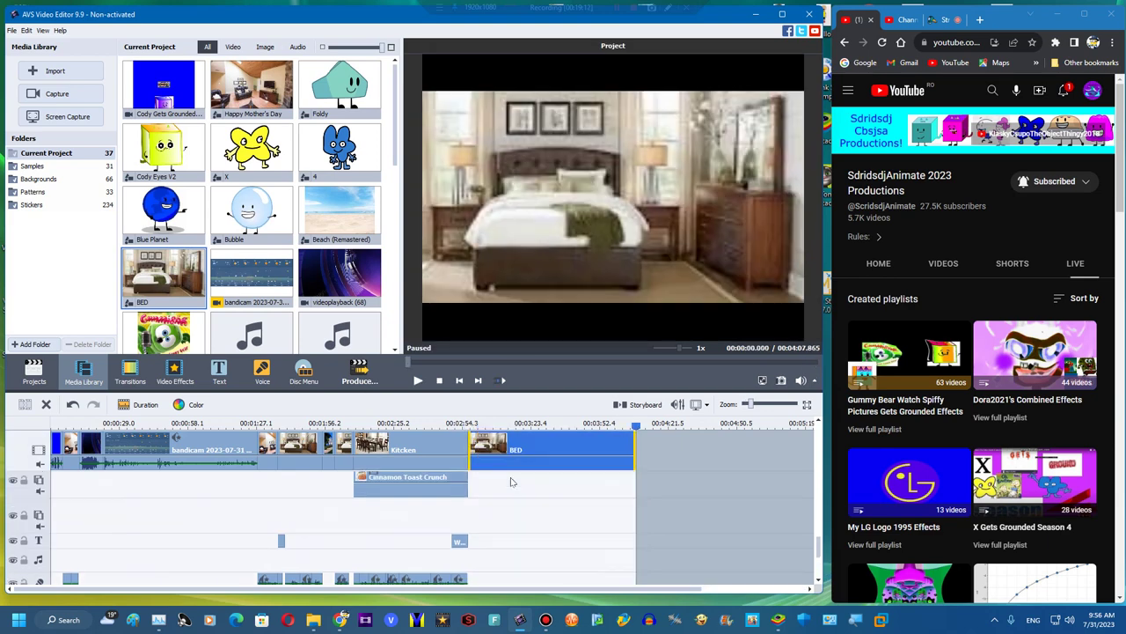
Replace the added BED clip with a duplicate of the earlier bedroom clip, placed after Kitcken and extended to about 4:06
{"action": "scroll", "coordinate": [402, 454], "scroll_direction": "up", "scroll_amount": 5}
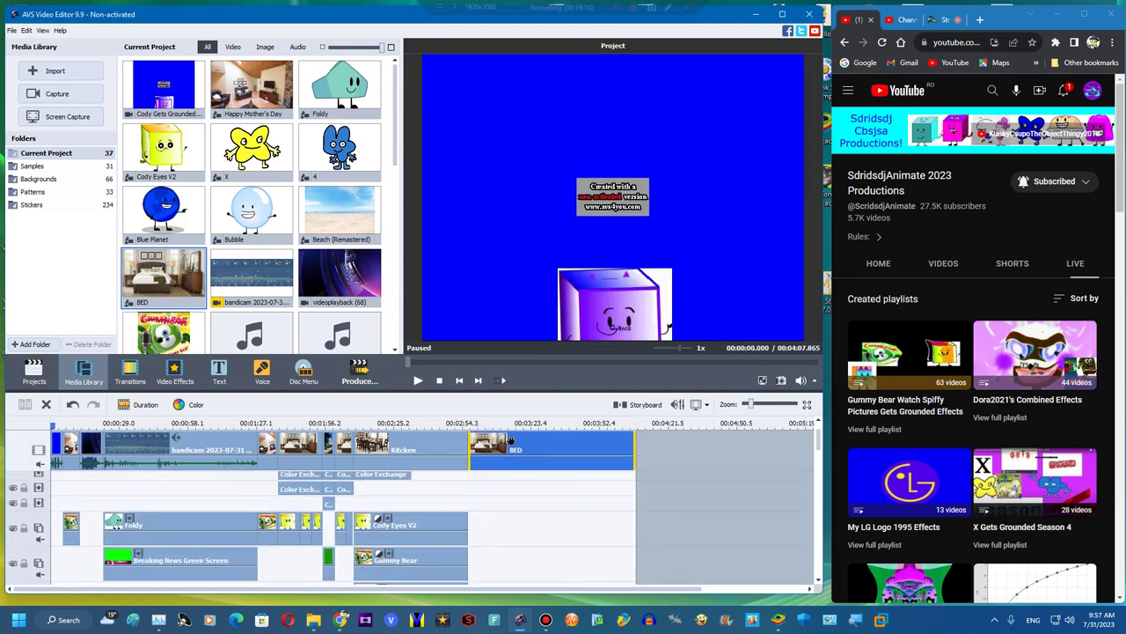
{"action": "left_click", "coordinate": [46, 405]}
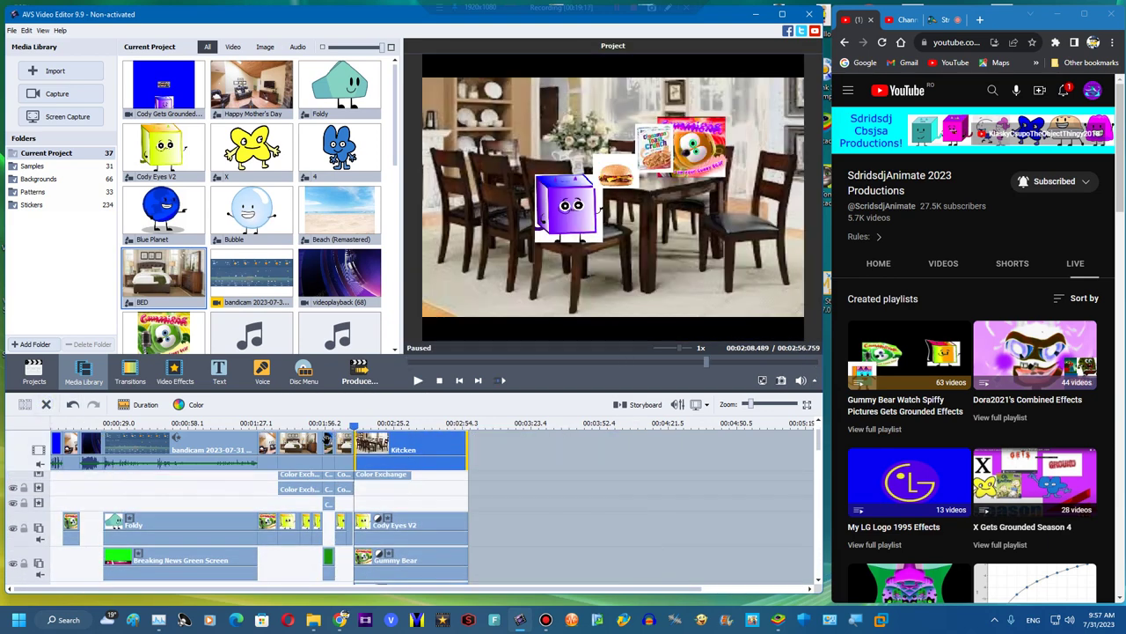
{"action": "right_click", "coordinate": [296, 447]}
{"action": "left_click", "coordinate": [334, 564]}
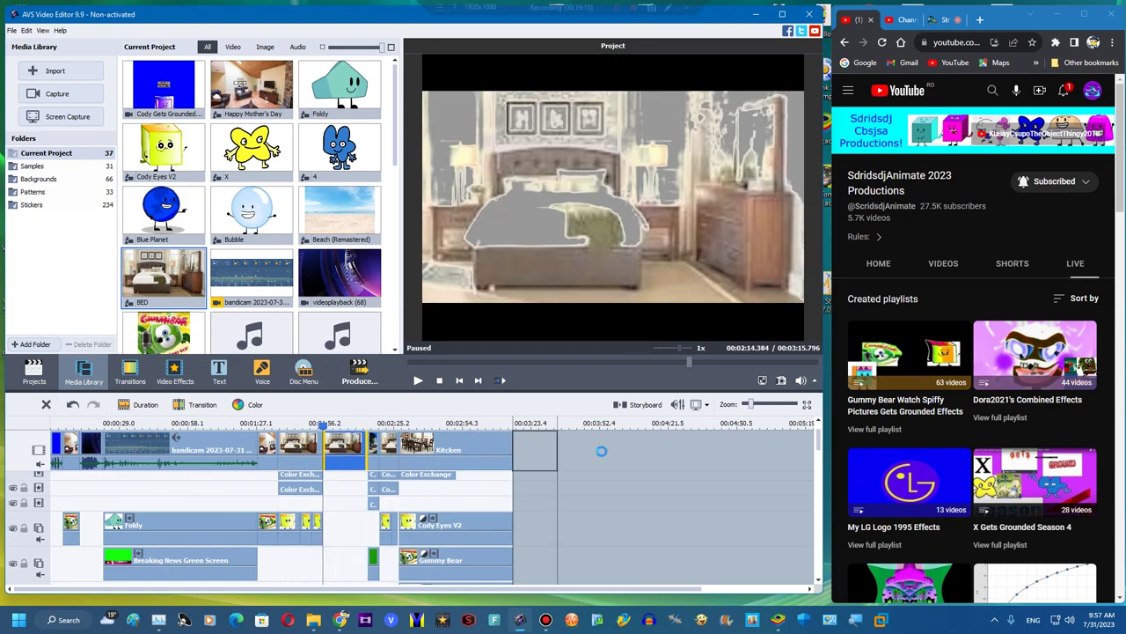
{"action": "left_click_drag", "start_coordinate": [602, 450], "coordinate": [631, 459]}
Duplicate the bedroom scene's Color Exchange effect on the upper effect track and fit the copy over the whole new BED clip
{"action": "right_click", "coordinate": [323, 476]}
{"action": "left_click", "coordinate": [366, 546]}
{"action": "right_click", "coordinate": [315, 476]}
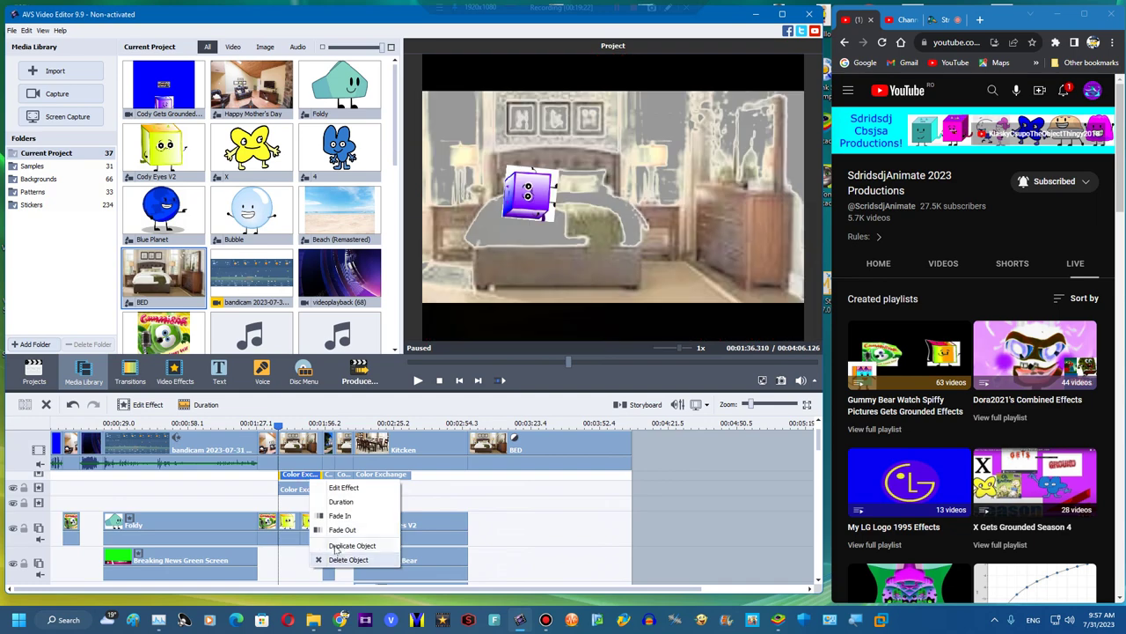
{"action": "left_click", "coordinate": [356, 545]}
{"action": "left_click_drag", "start_coordinate": [423, 475], "coordinate": [597, 473]}
{"action": "left_click_drag", "start_coordinate": [588, 474], "coordinate": [476, 474]}
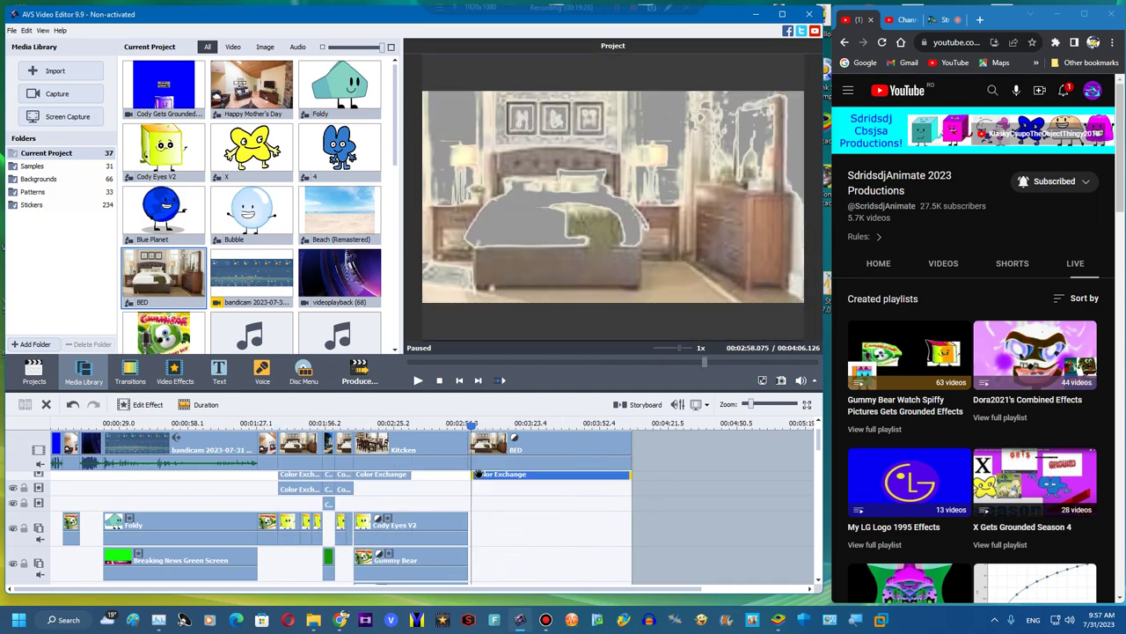
Duplicate the second Color Exchange effect on the track below and fit the copy to the new BED clip
{"action": "right_click", "coordinate": [313, 495]}
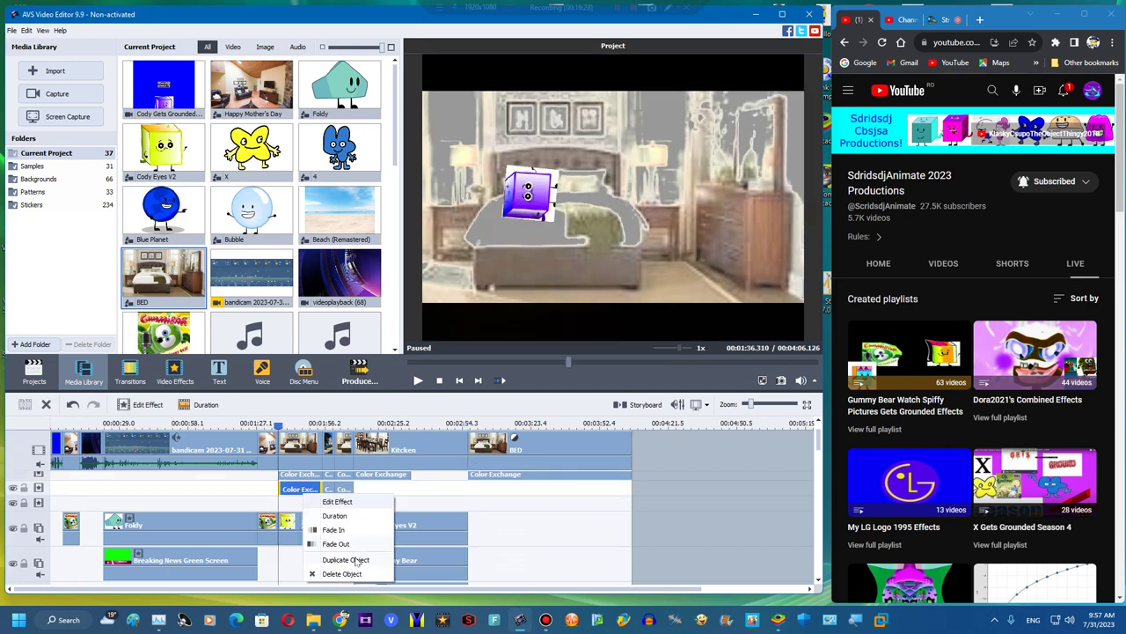
{"action": "left_click", "coordinate": [360, 562]}
{"action": "left_click_drag", "start_coordinate": [380, 489], "coordinate": [467, 488]}
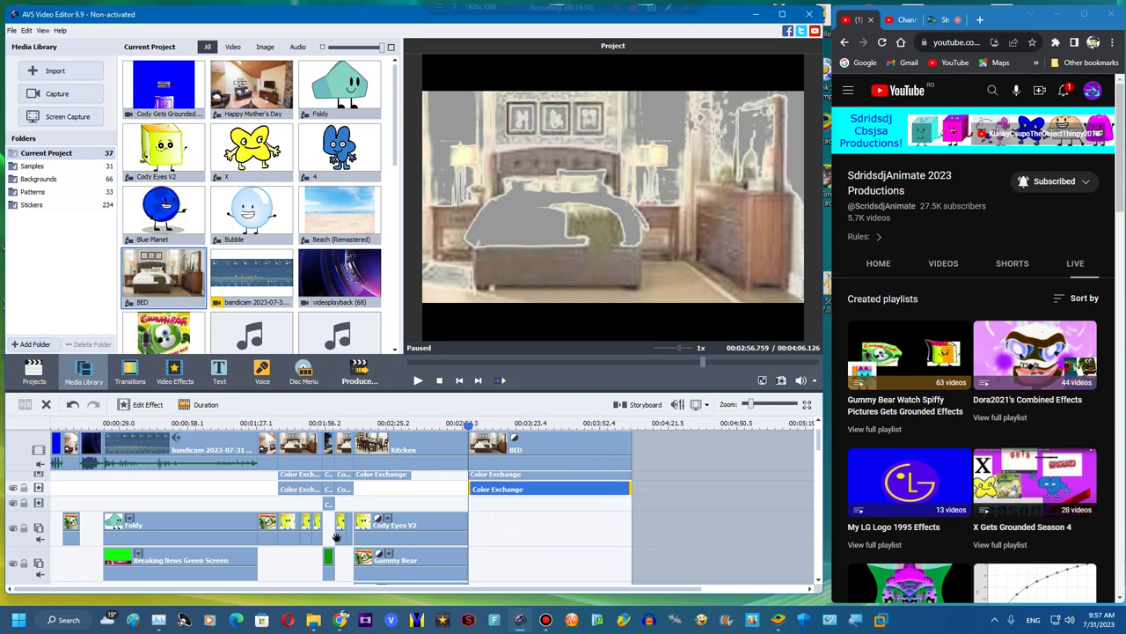
Duplicate the Cody Eyes V2 overlay across the new BED clip and position the cube in front of the bed
{"action": "right_click", "coordinate": [402, 536]}
{"action": "left_click", "coordinate": [432, 516]}
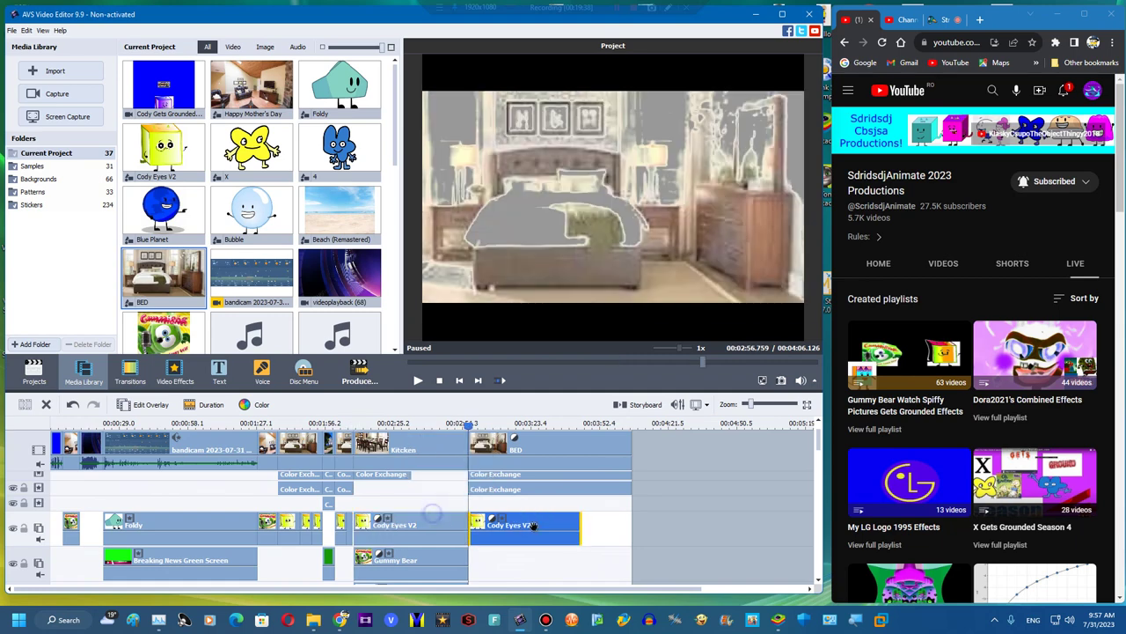
{"action": "left_click_drag", "start_coordinate": [533, 527], "coordinate": [510, 520]}
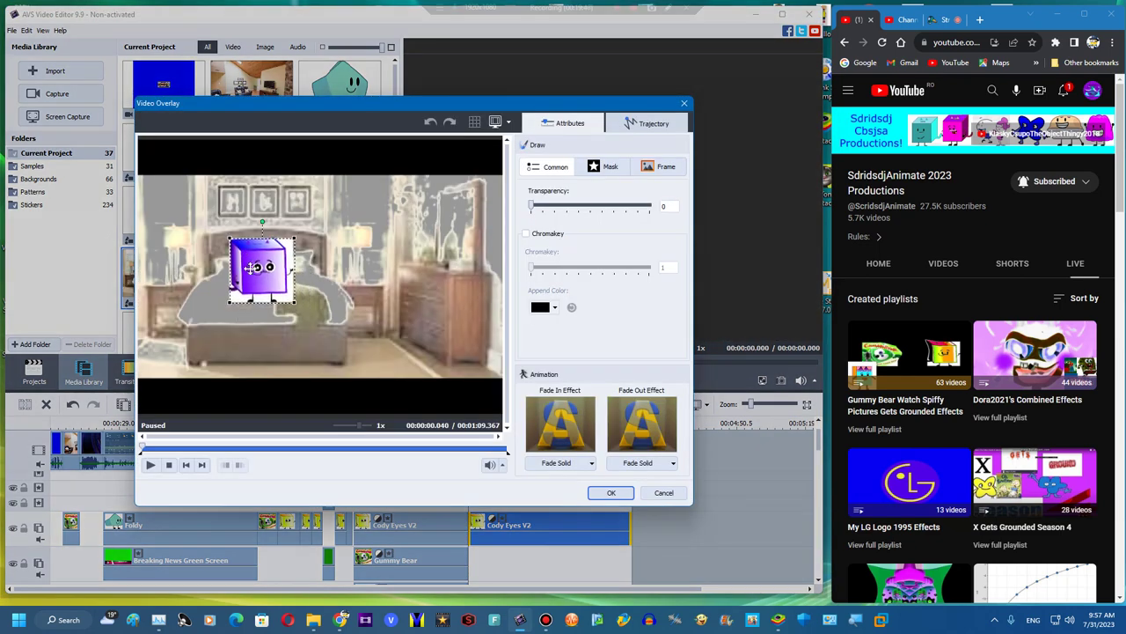
{"action": "left_click_drag", "start_coordinate": [282, 264], "coordinate": [264, 336]}
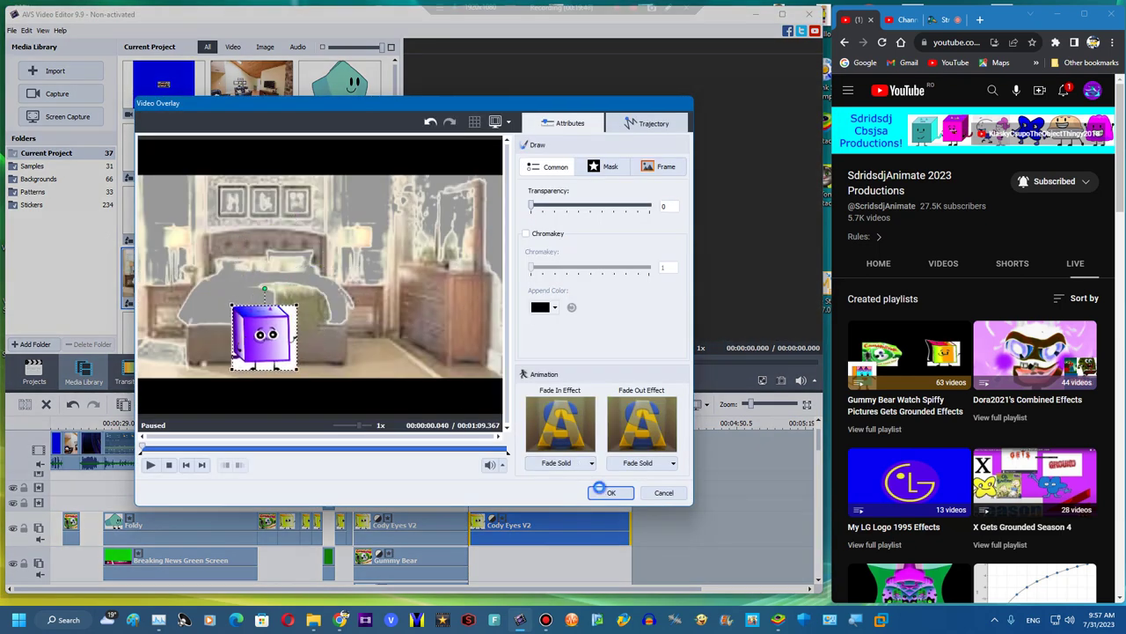
{"action": "left_click", "coordinate": [607, 492]}
Record a voice clip at the start of the new BED scene and lower its pitch with Pitch Shift
{"action": "left_click", "coordinate": [261, 370]}
{"action": "left_click", "coordinate": [230, 253]}
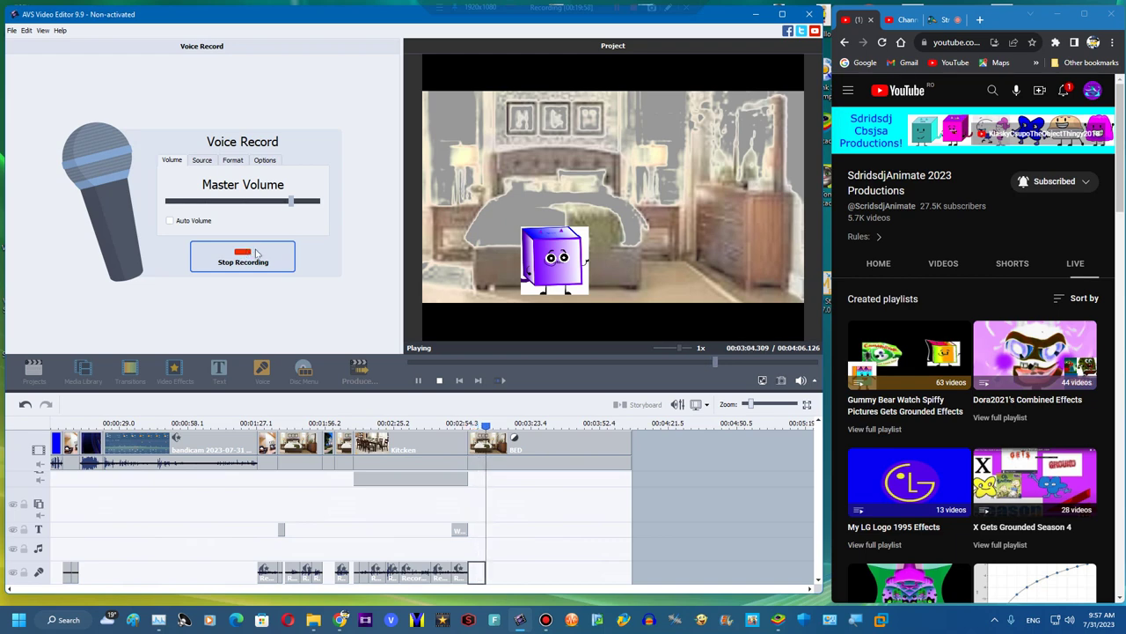
{"action": "left_click", "coordinate": [236, 261]}
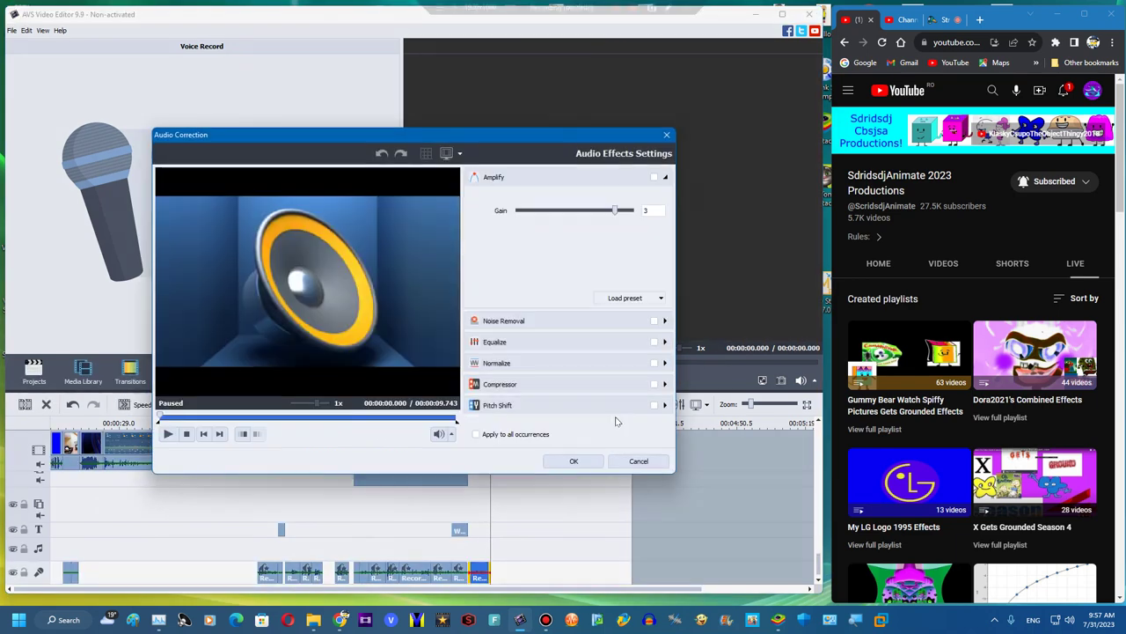
{"action": "left_click", "coordinate": [586, 401]}
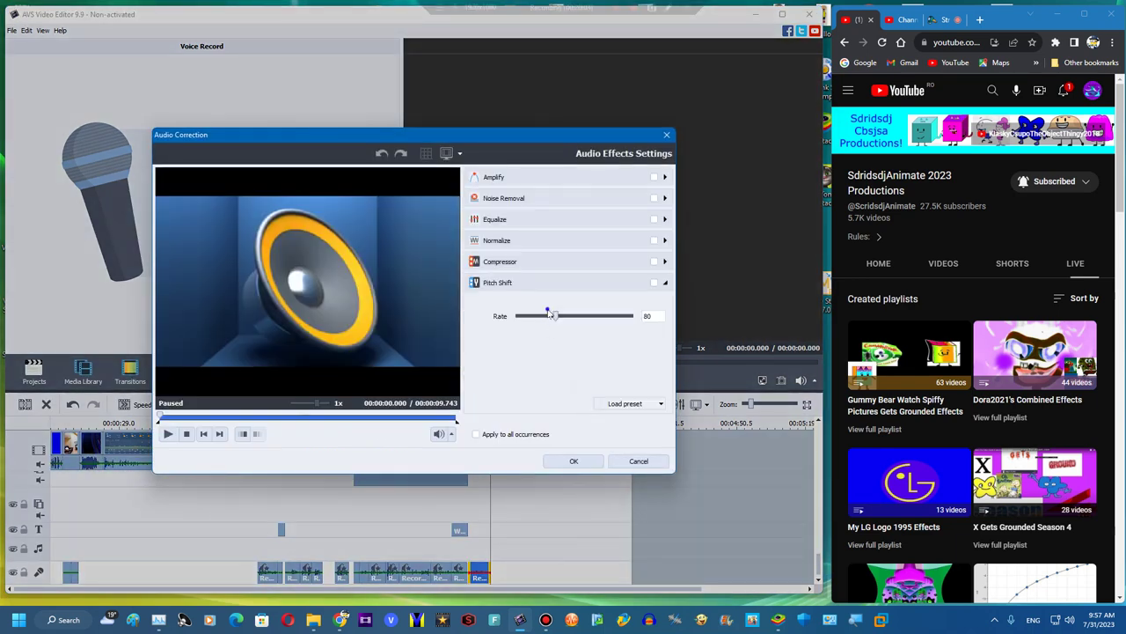
{"action": "left_click", "coordinate": [549, 316]}
{"action": "left_click", "coordinate": [571, 463]}
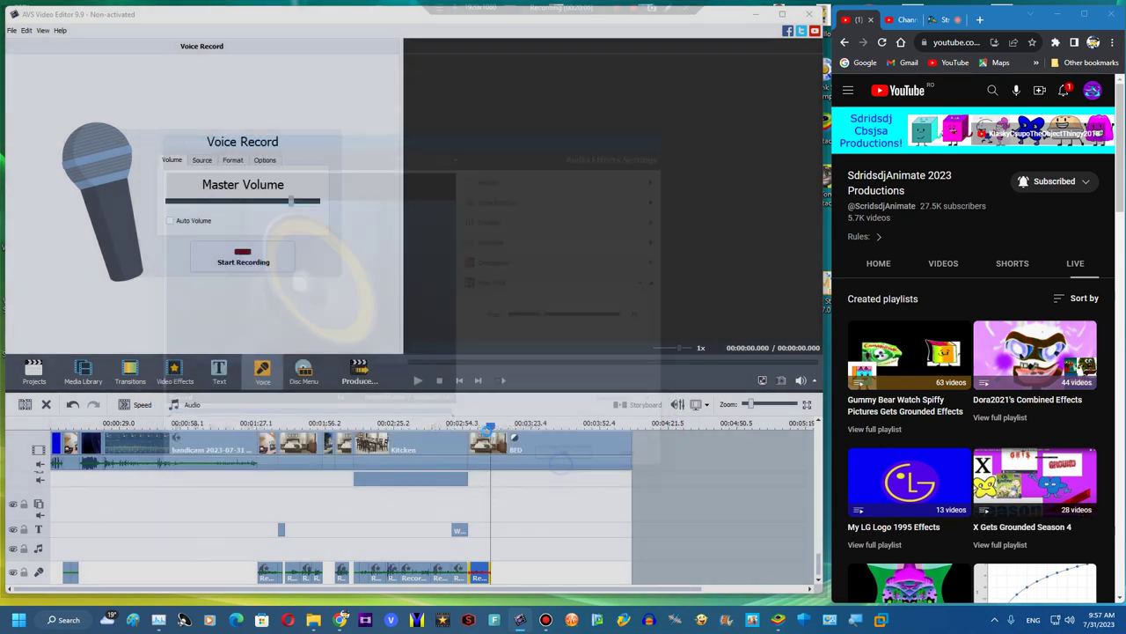
Record a second voice clip directly after the first in the BED scene and apply a Pitch Shift with rate 76
{"action": "left_click", "coordinate": [256, 251]}
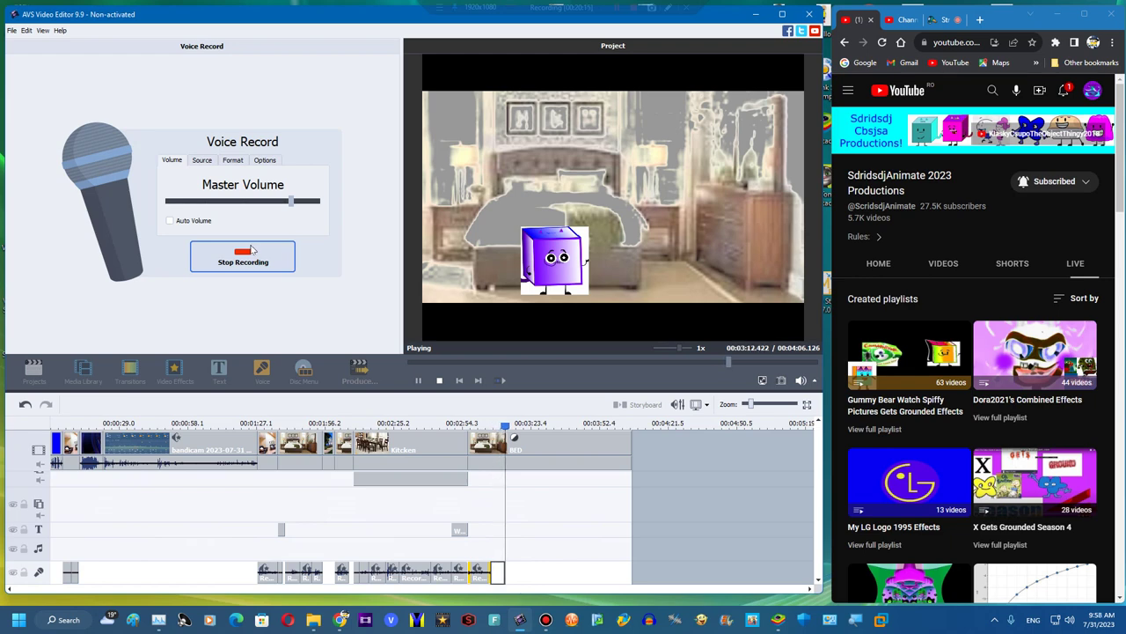
{"action": "left_click", "coordinate": [250, 251]}
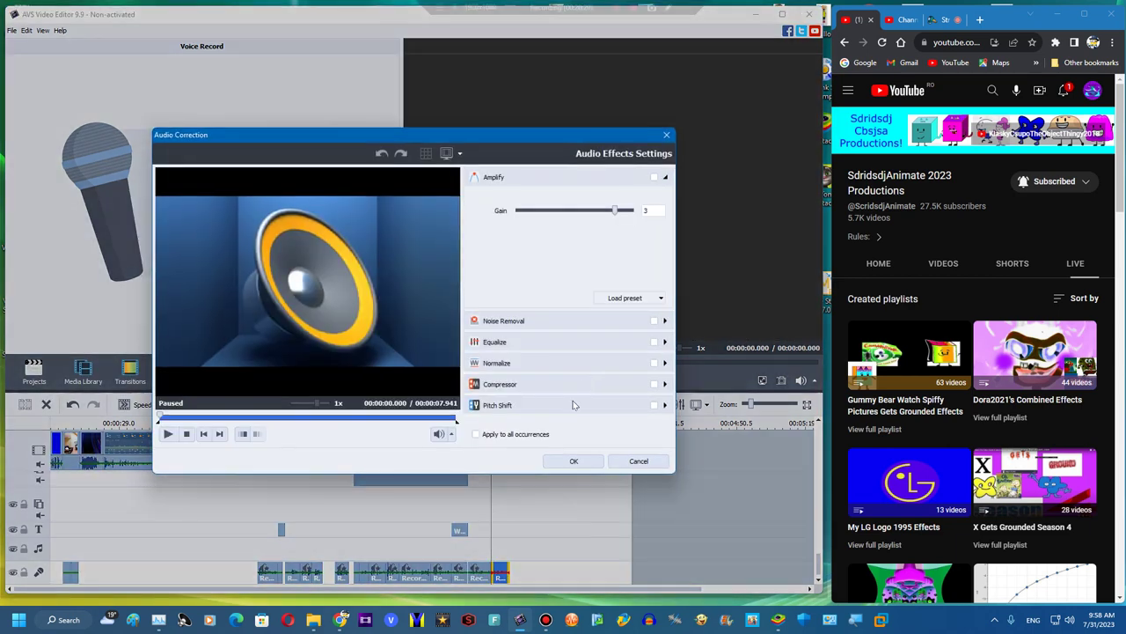
{"action": "left_click", "coordinate": [573, 400]}
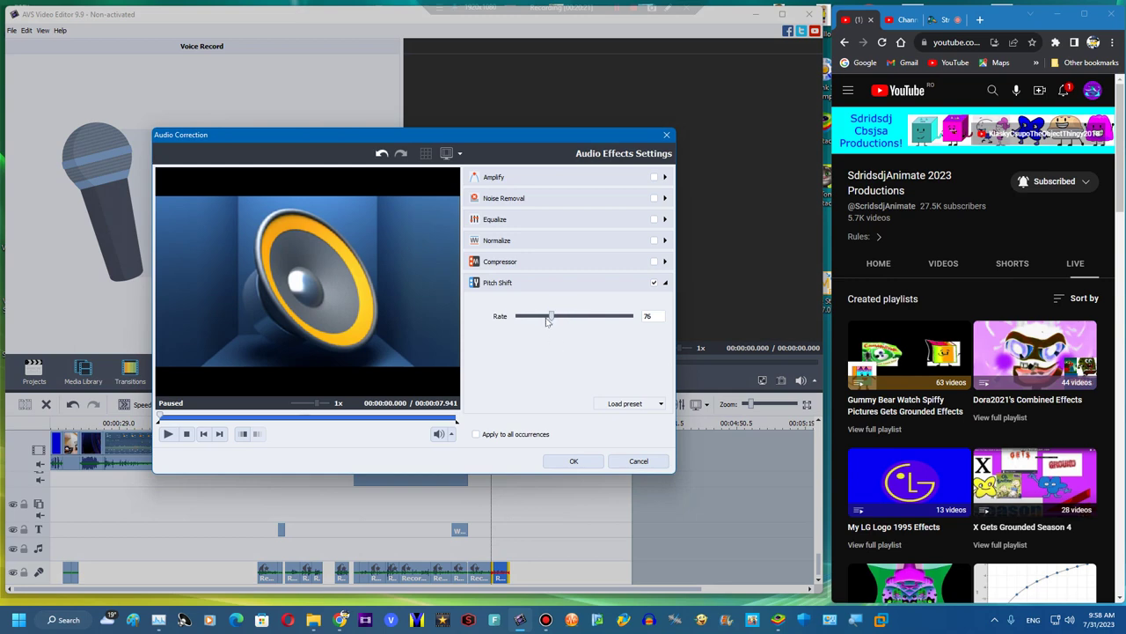
{"action": "left_click", "coordinate": [559, 460]}
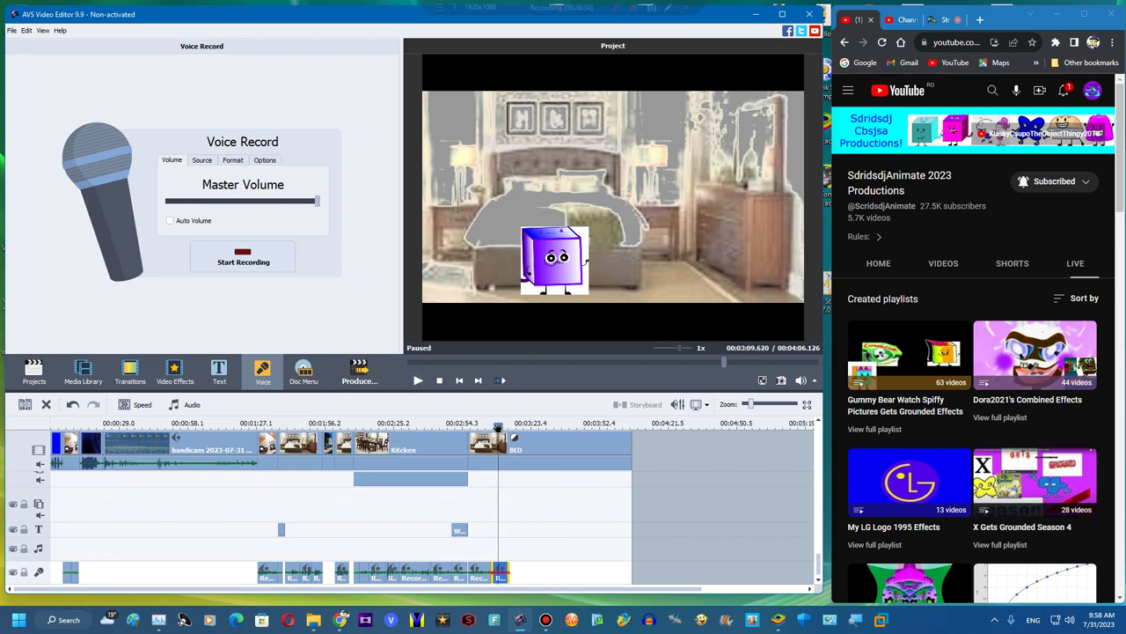
Show the project's media library and look in the Pictures folder for files whose names begin with I
{"action": "left_click", "coordinate": [82, 372]}
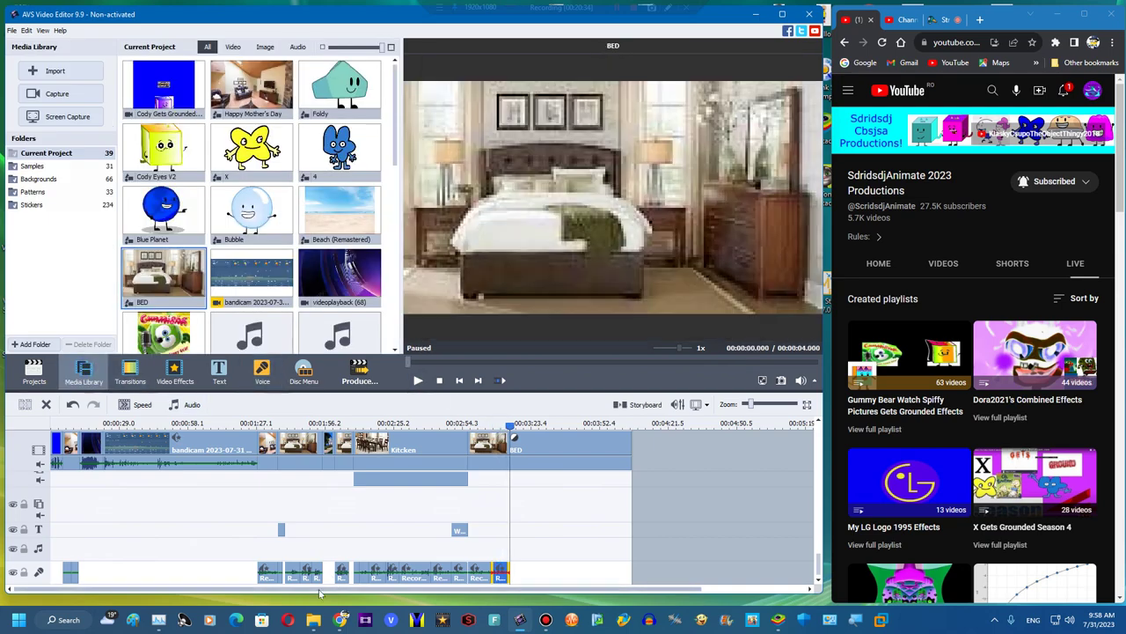
{"action": "mouse_move", "coordinate": [314, 619]}
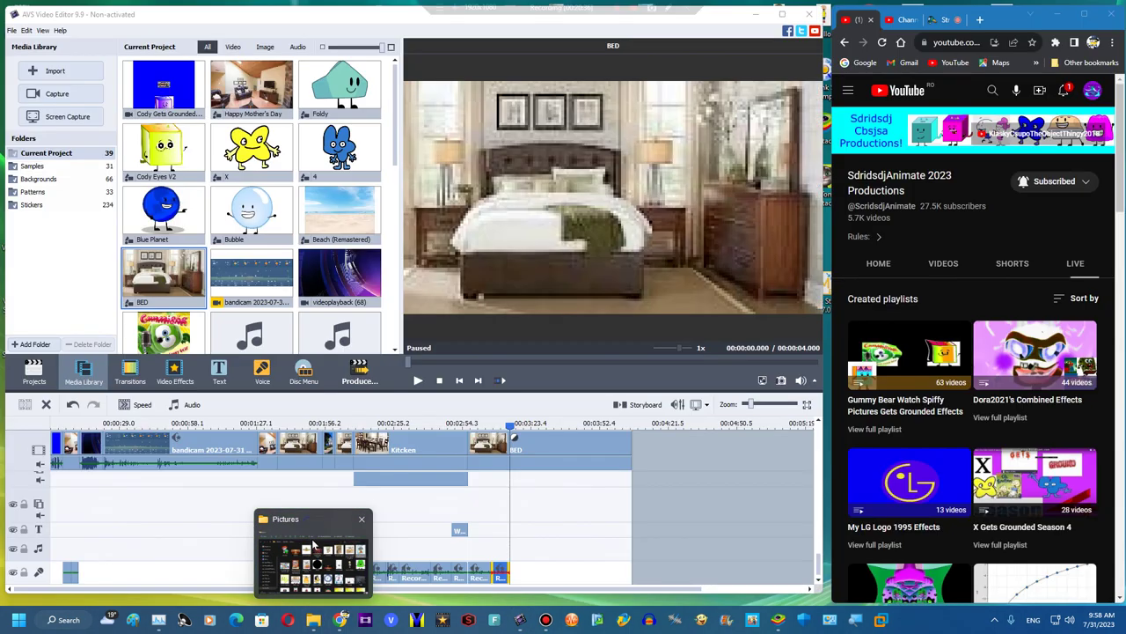
{"action": "left_click", "coordinate": [318, 551]}
{"action": "key", "text": "i"}
Switch to Chrome, maximize its window and open google.com in a new tab
{"action": "left_click", "coordinate": [1088, 13]}
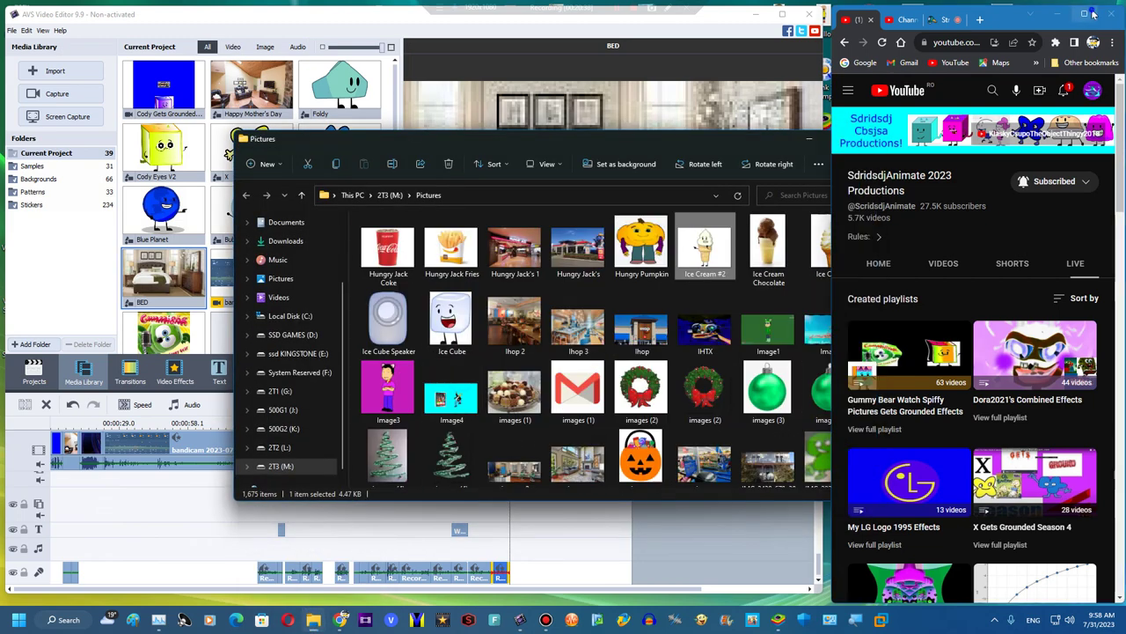
{"action": "left_click", "coordinate": [436, 16]}
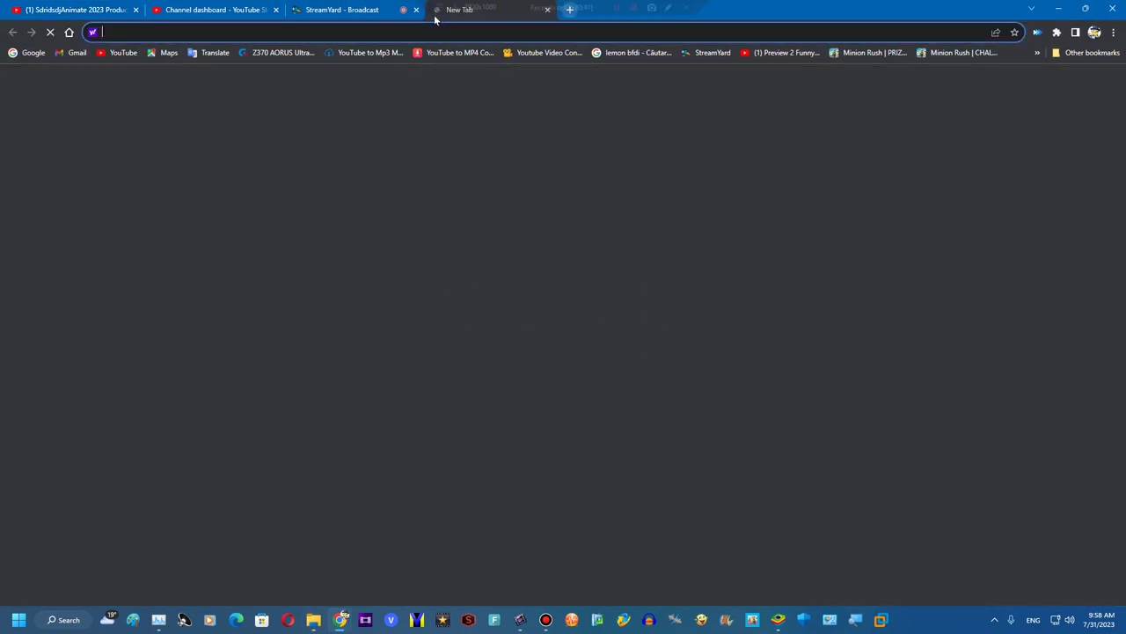
{"action": "type", "text": "google.com"}
{"action": "key", "text": "Return"}
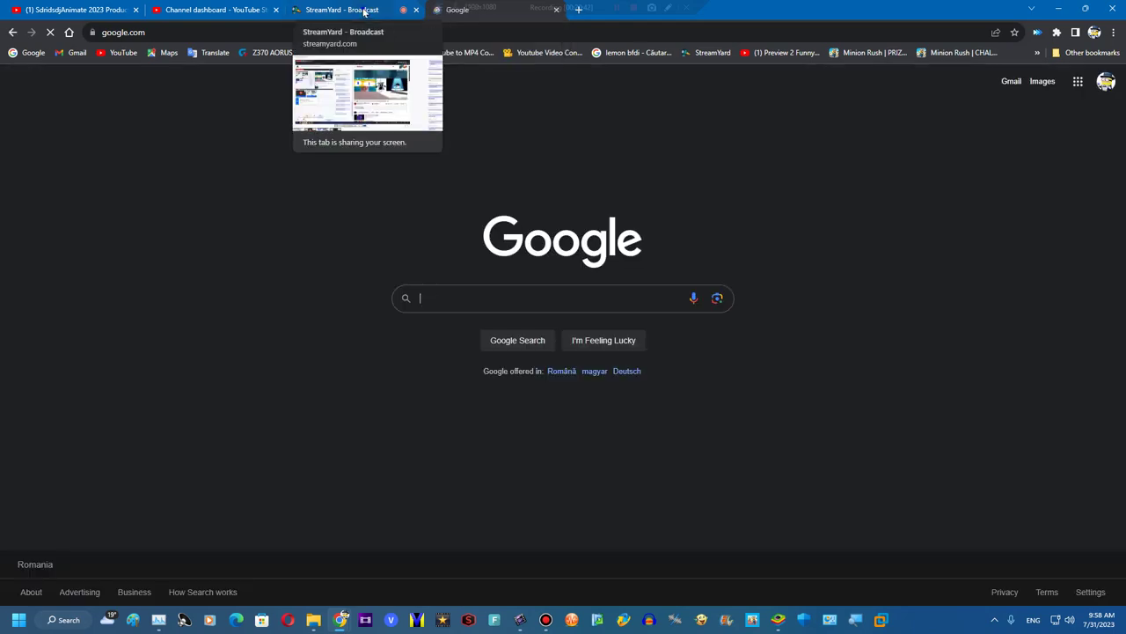
Add the shared screen to the live stream in the StreamYard broadcast
{"action": "left_click", "coordinate": [357, 10]}
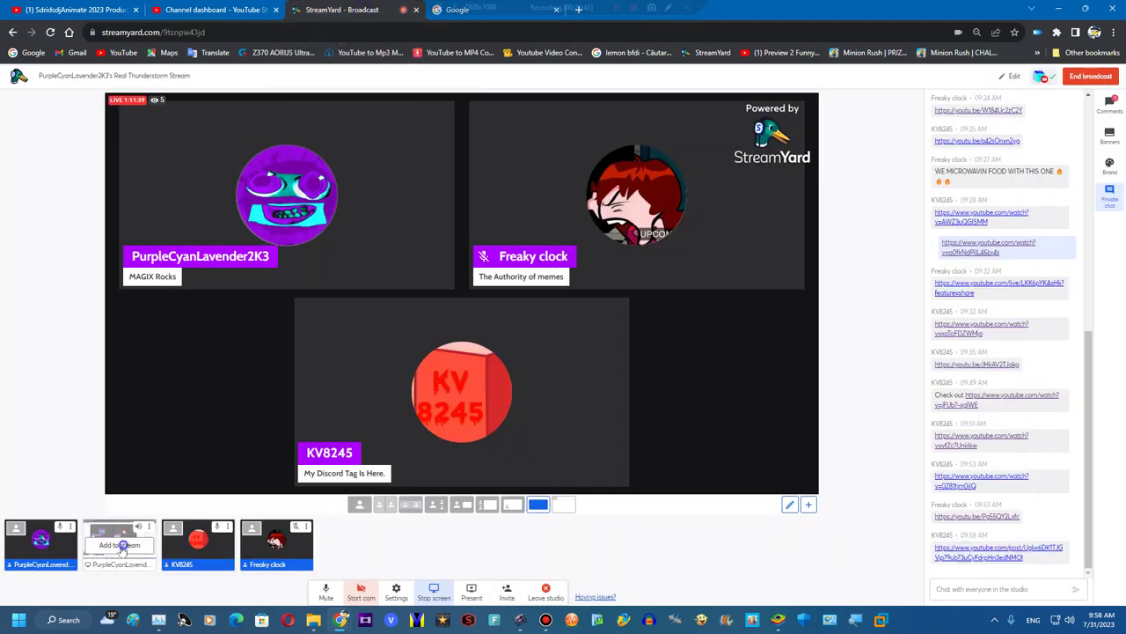
{"action": "left_click", "coordinate": [117, 538]}
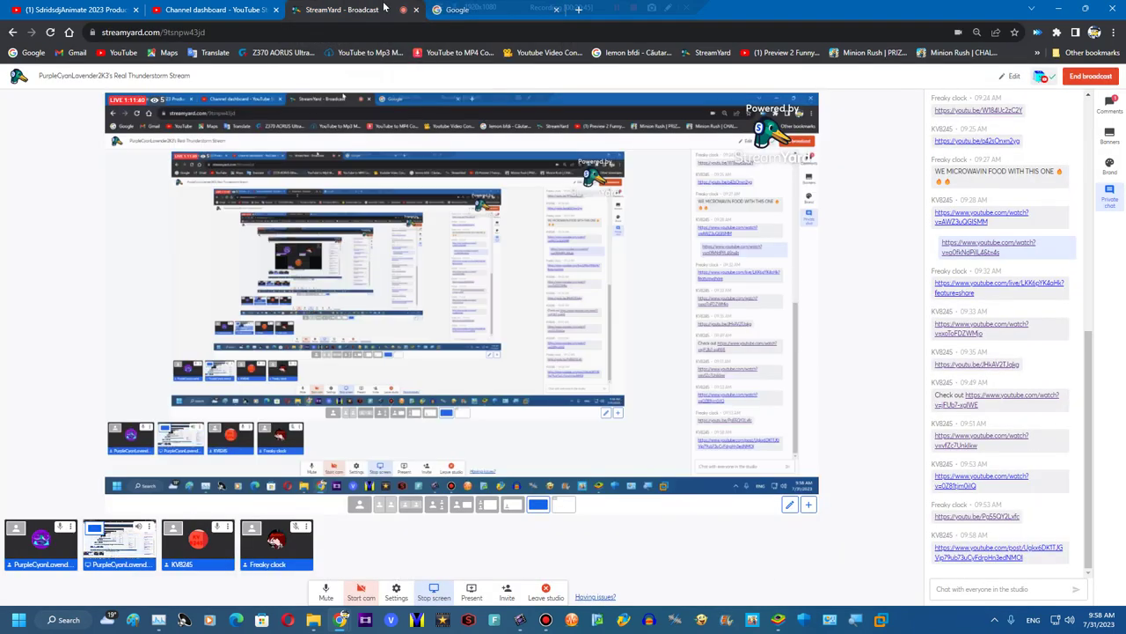
Follow the newest private chat link to its community post and download The Ultimate Assets Of Klasky Csupo zip from MediaFire
{"action": "left_click", "coordinate": [946, 547]}
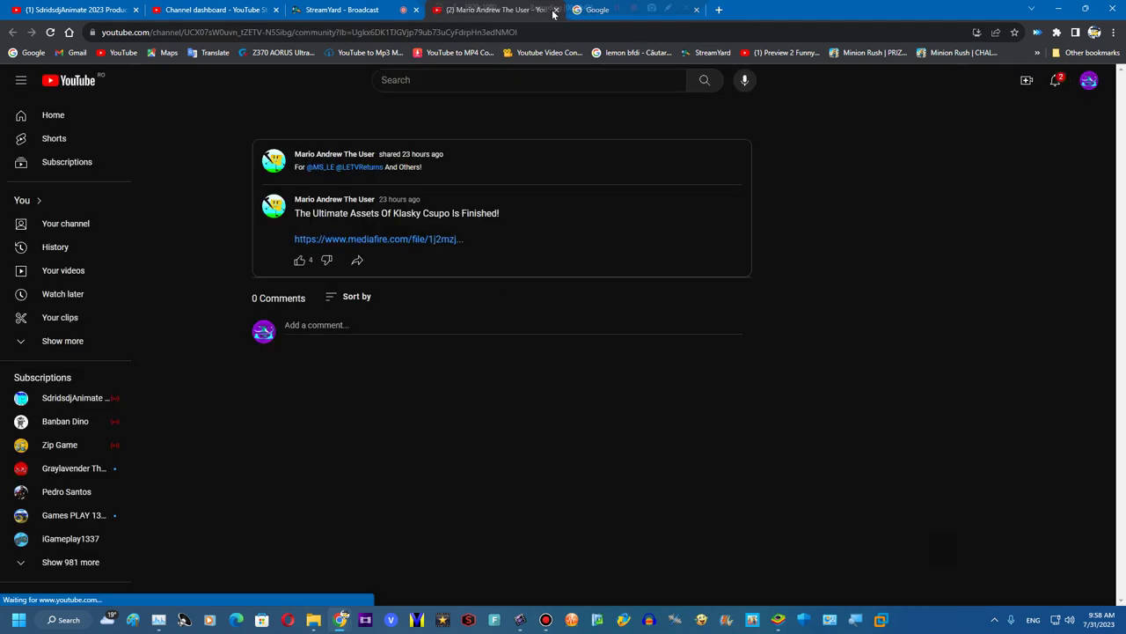
{"action": "left_click", "coordinate": [445, 247]}
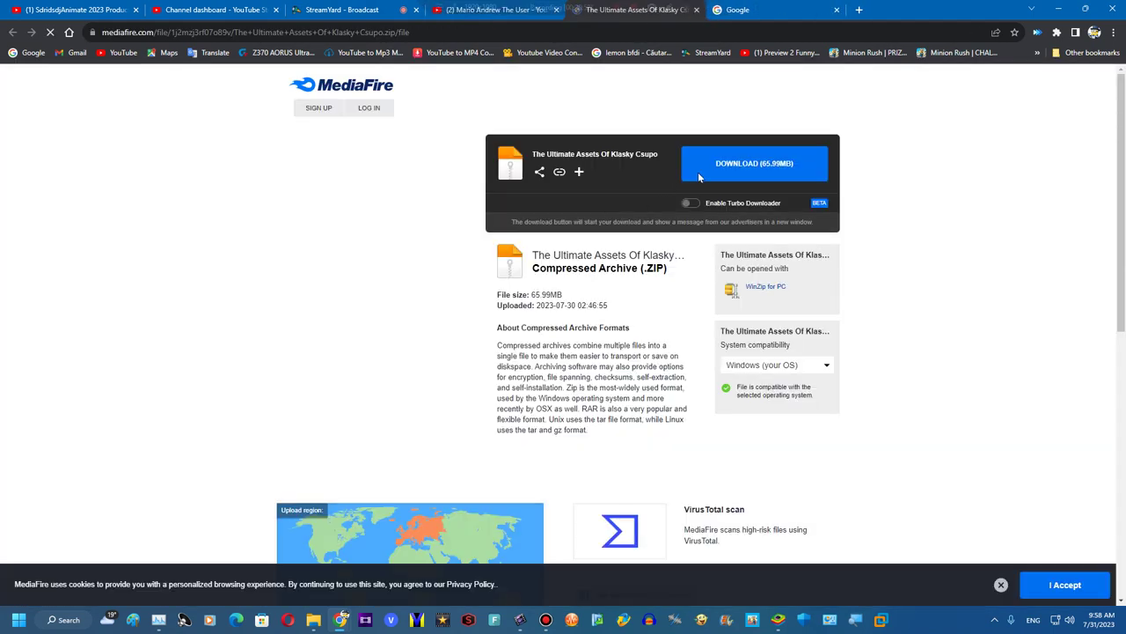
{"action": "left_click", "coordinate": [699, 171]}
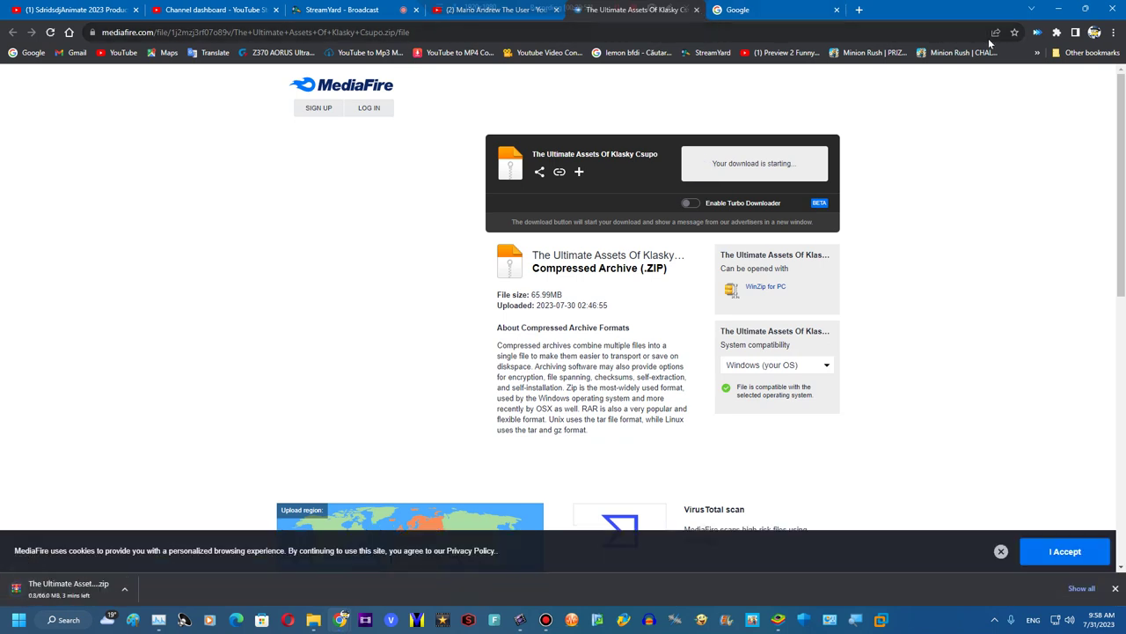
Bookmark the MediaFire download page, and close both its tab and the YouTube community post tab
{"action": "left_click", "coordinate": [1015, 31]}
{"action": "left_click", "coordinate": [943, 139]}
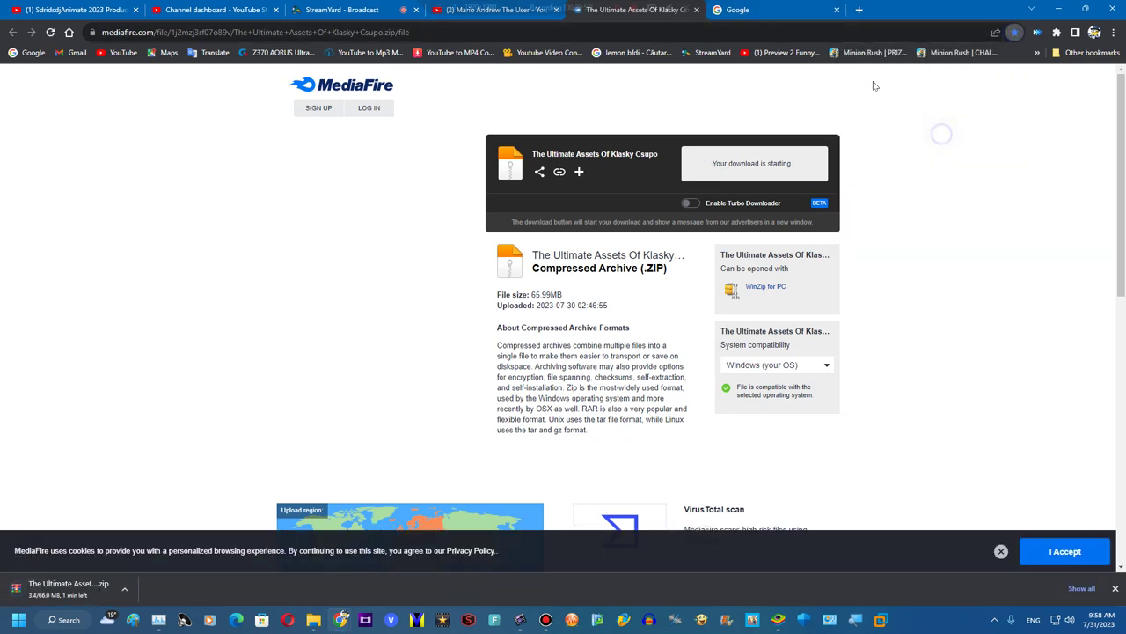
{"action": "left_click", "coordinate": [697, 10]}
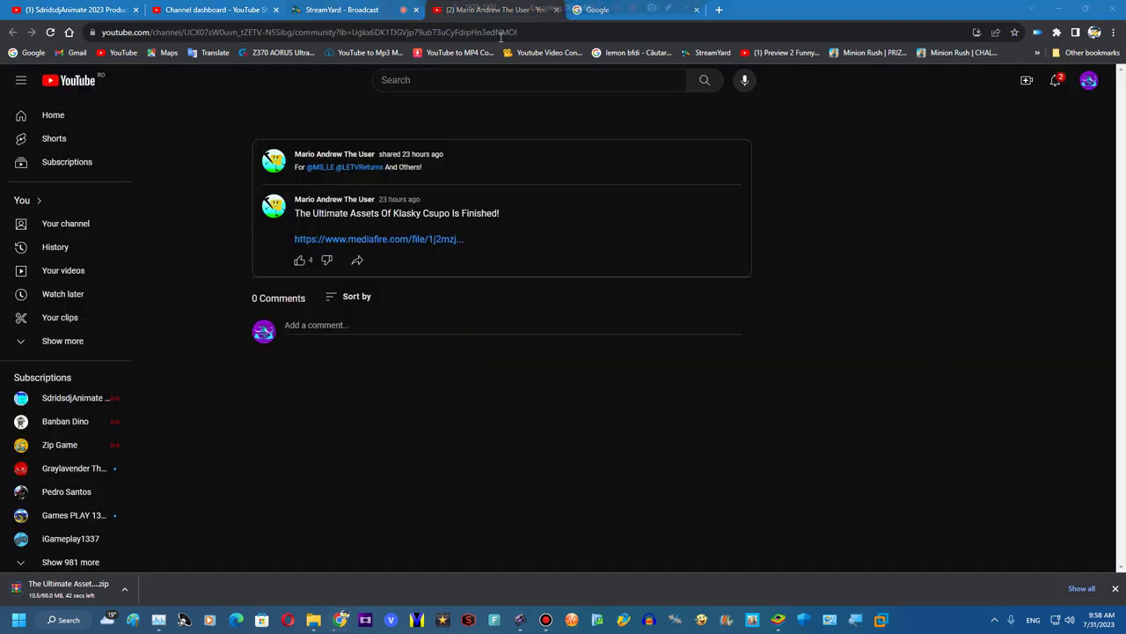
{"action": "left_click", "coordinate": [557, 18]}
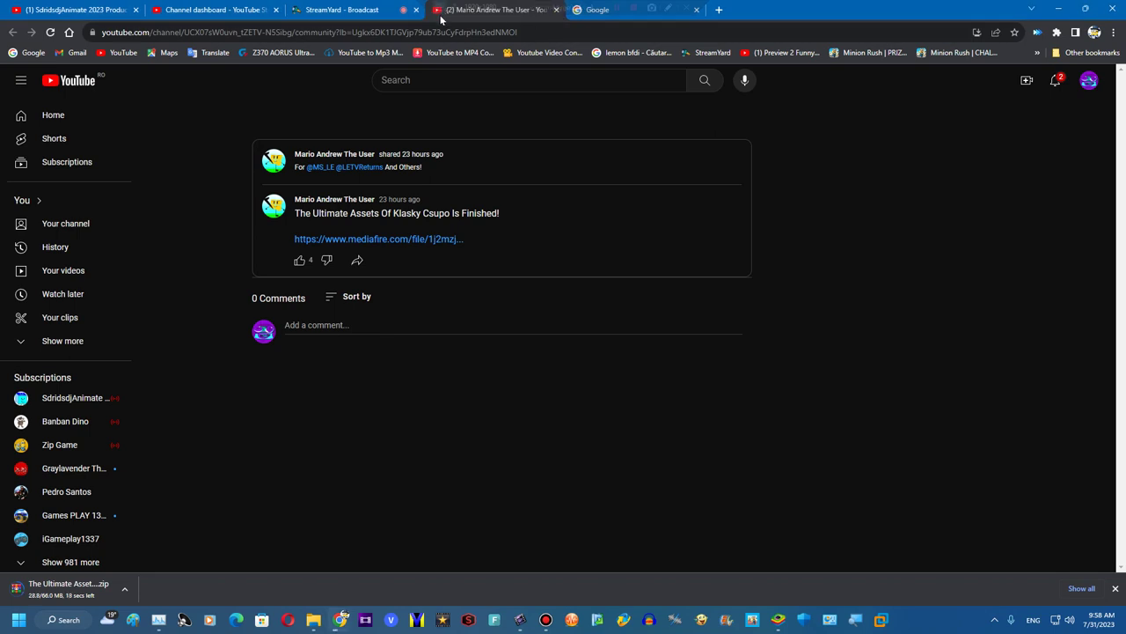
{"action": "left_click_drag", "start_coordinate": [442, 18], "coordinate": [365, 5]}
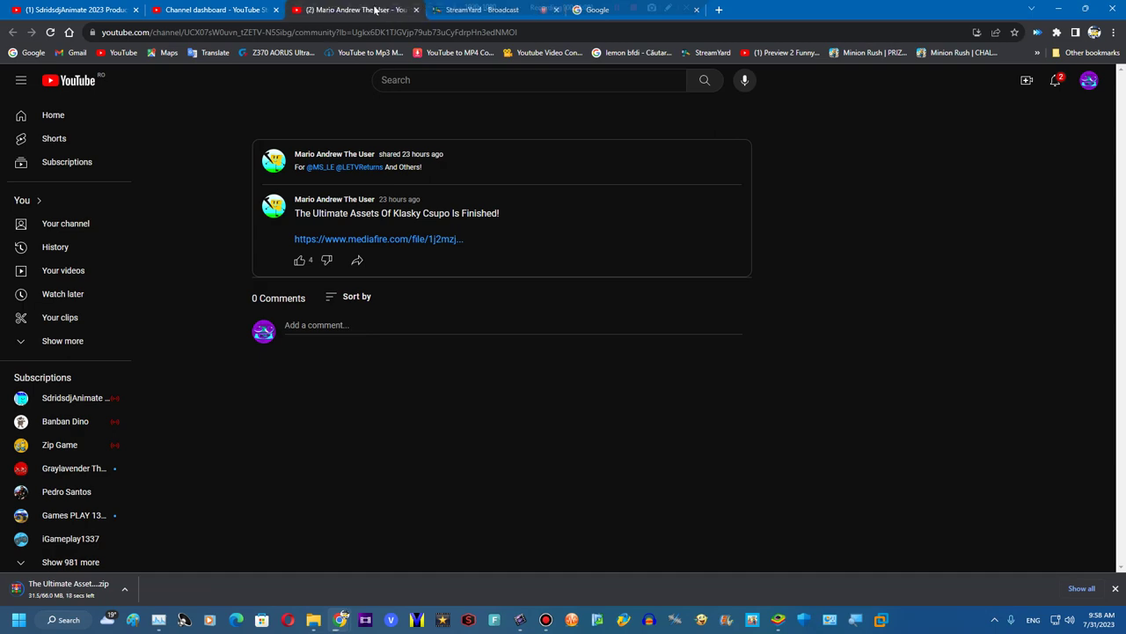
{"action": "middle_click", "coordinate": [375, 10]}
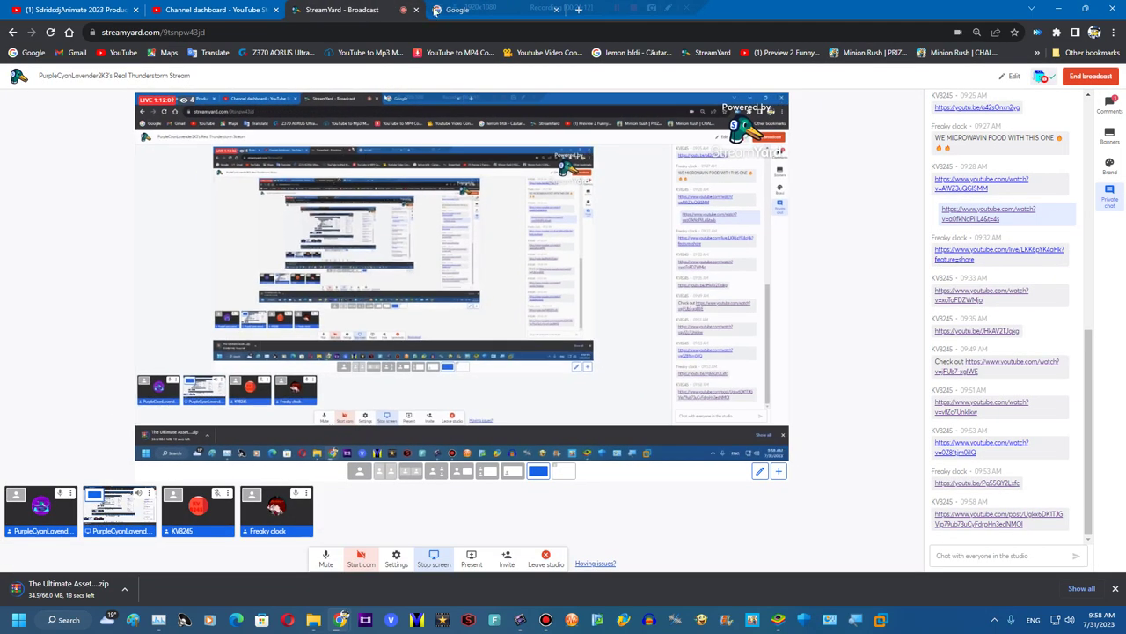
Search Google Images for "iphone 8 plus" and preview the silver phone picture from alloallo.com
{"action": "left_click", "coordinate": [453, 19]}
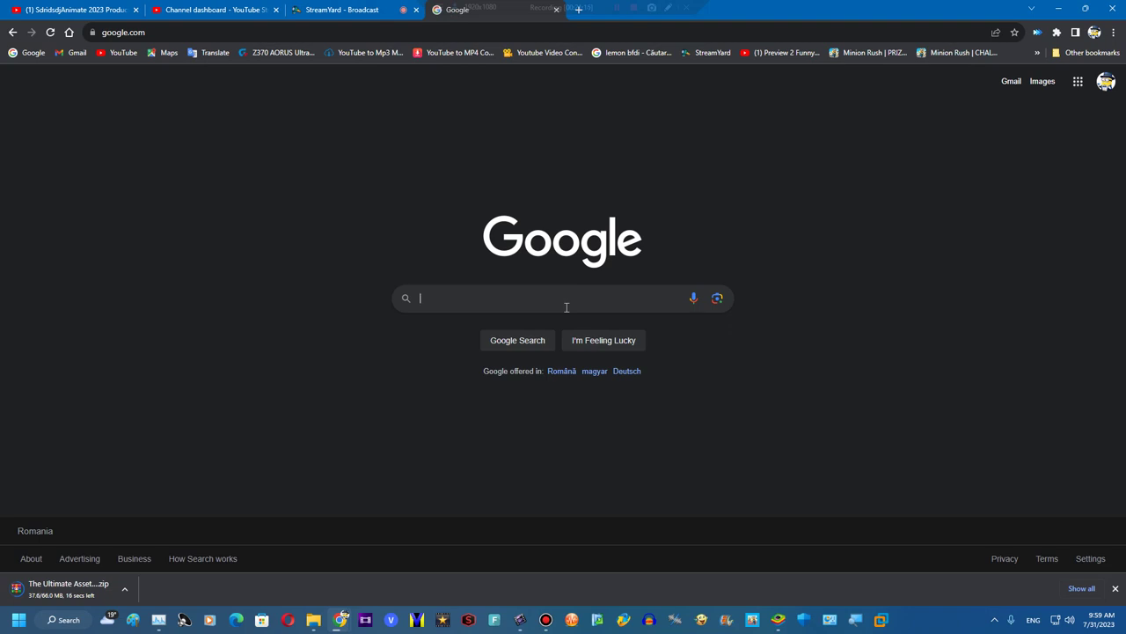
{"action": "type", "text": "iphone "}
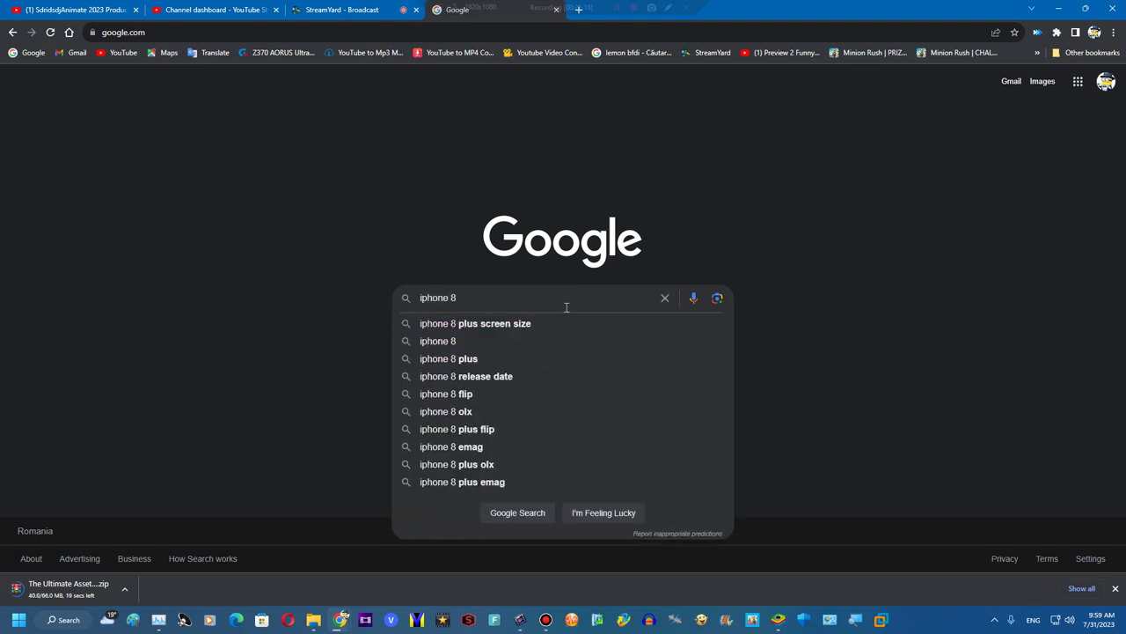
{"action": "type", "text": "8 plus"}
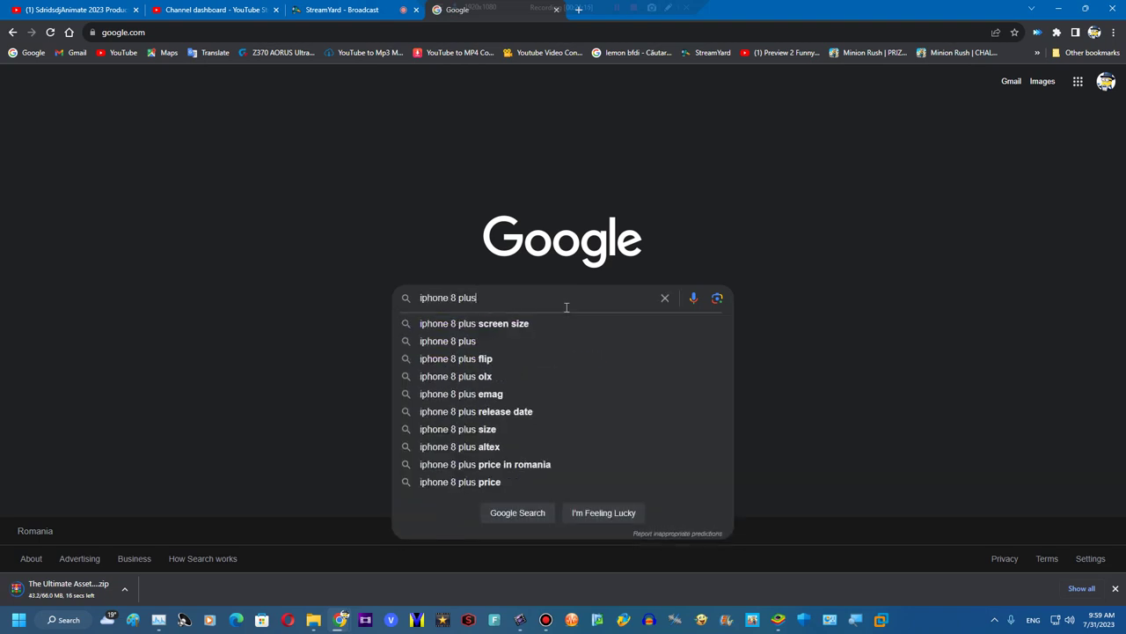
{"action": "key", "text": "Return"}
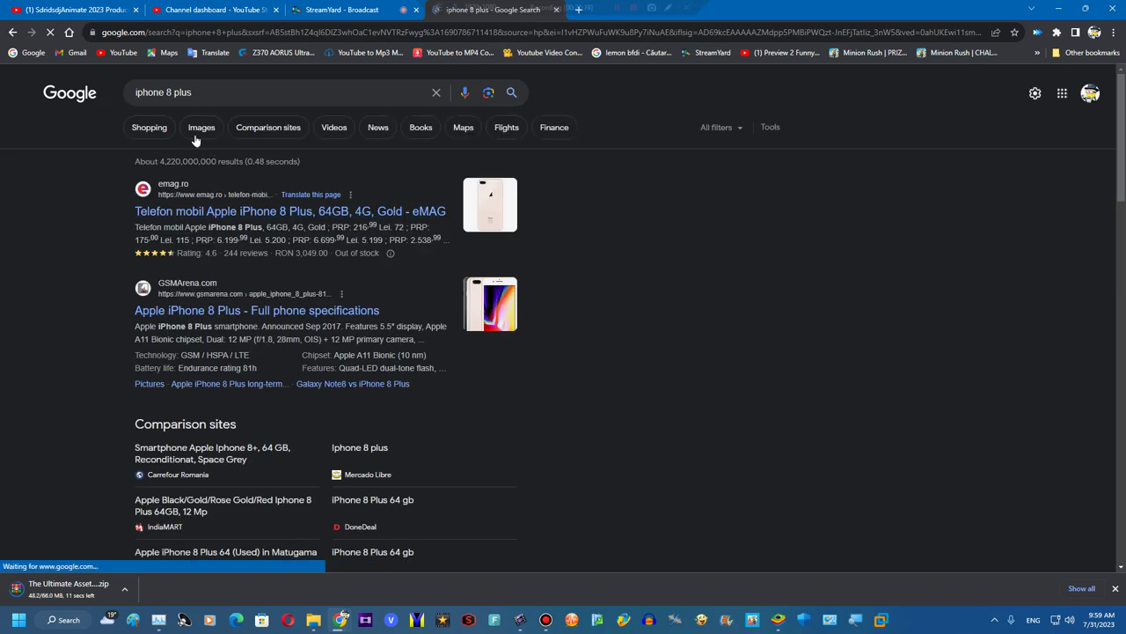
{"action": "left_click", "coordinate": [149, 127]}
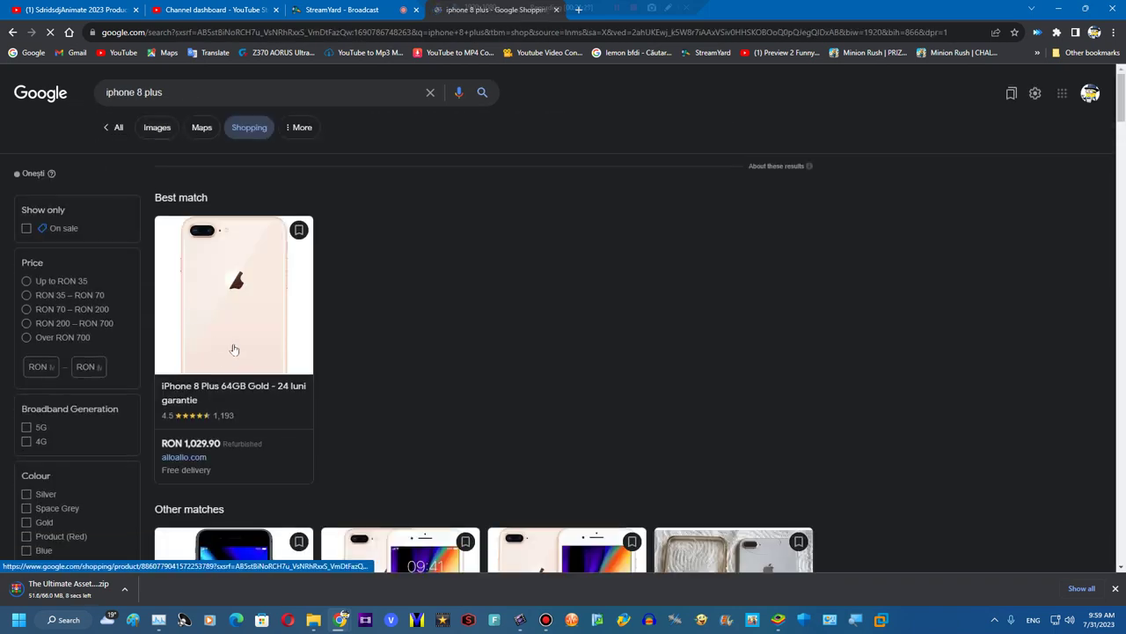
{"action": "left_click", "coordinate": [159, 139]}
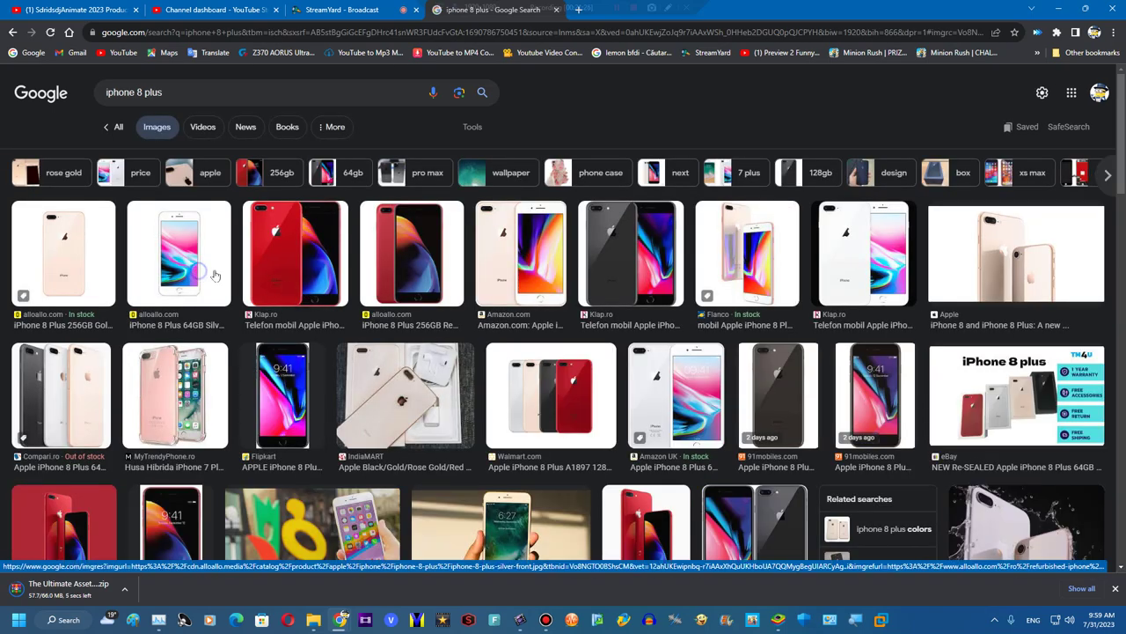
{"action": "left_click", "coordinate": [215, 276]}
{"action": "right_click", "coordinate": [800, 257]}
{"action": "left_click", "coordinate": [833, 388]}
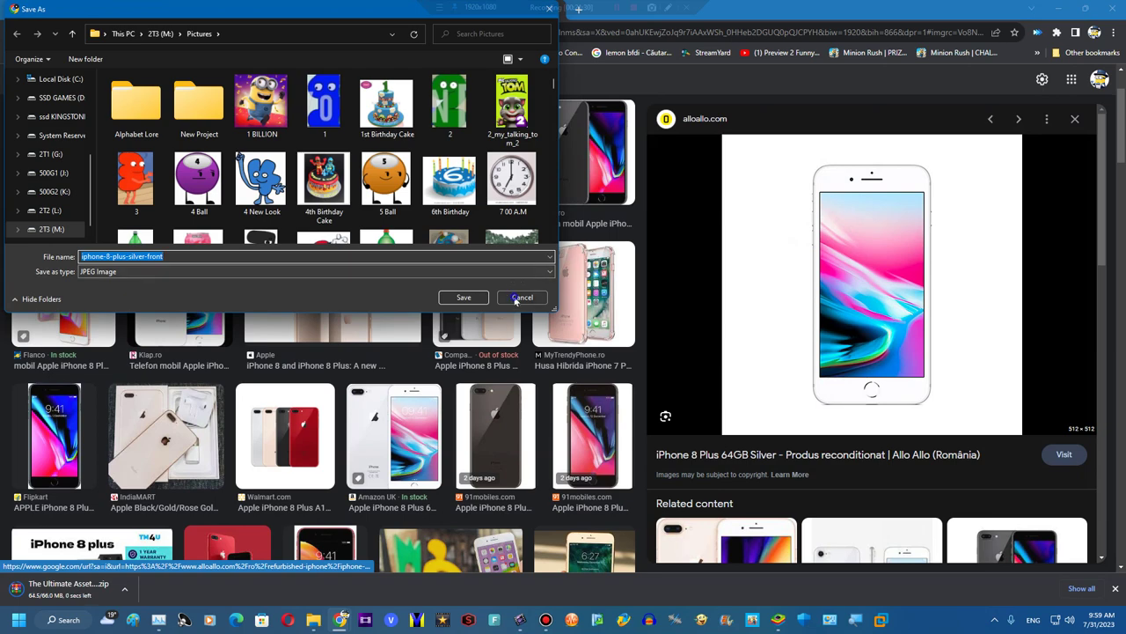
{"action": "left_click", "coordinate": [520, 298]}
Search the images for "iphone 8 plus png" and preview the first PNGWing result, returning to the silver phone preview
{"action": "left_click", "coordinate": [185, 79]}
{"action": "type", "text": "png"}
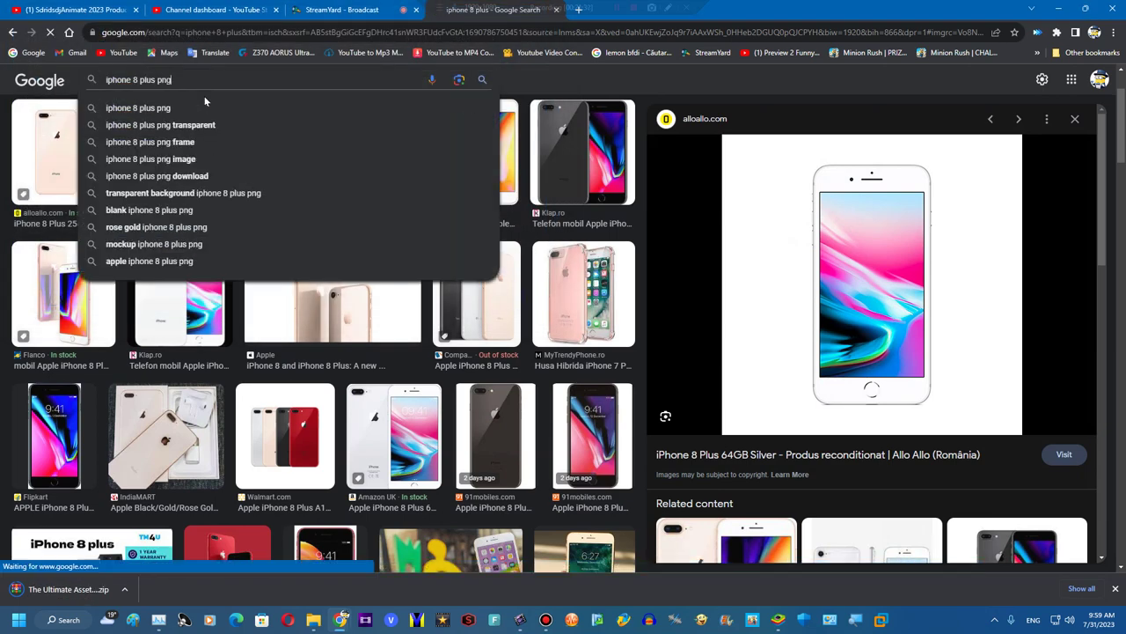
{"action": "key", "text": "Return"}
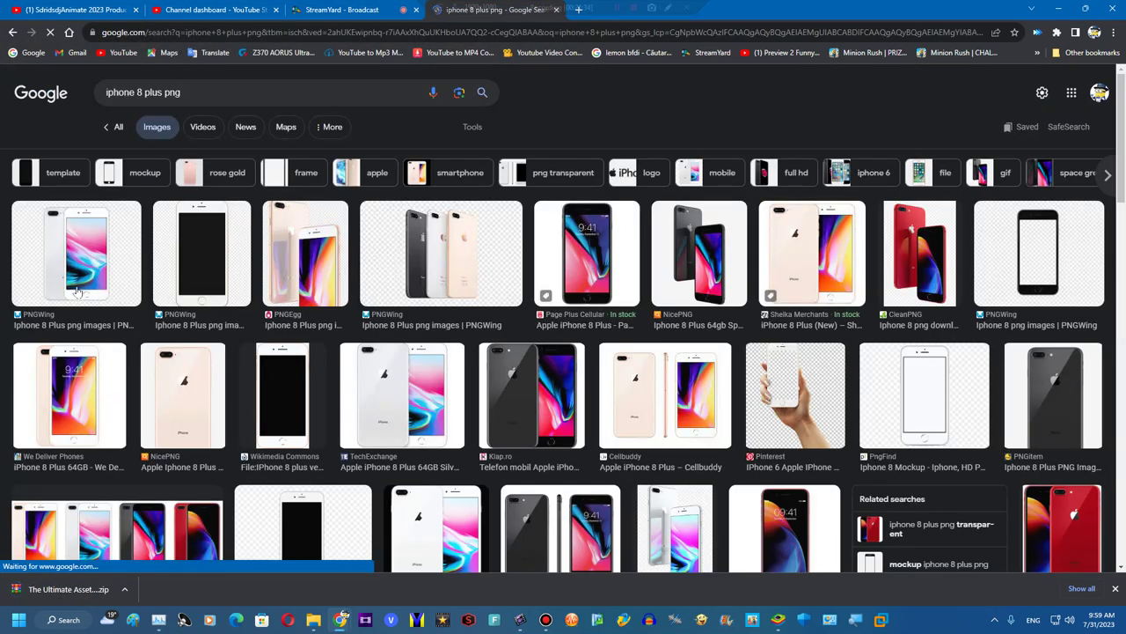
{"action": "left_click", "coordinate": [88, 251]}
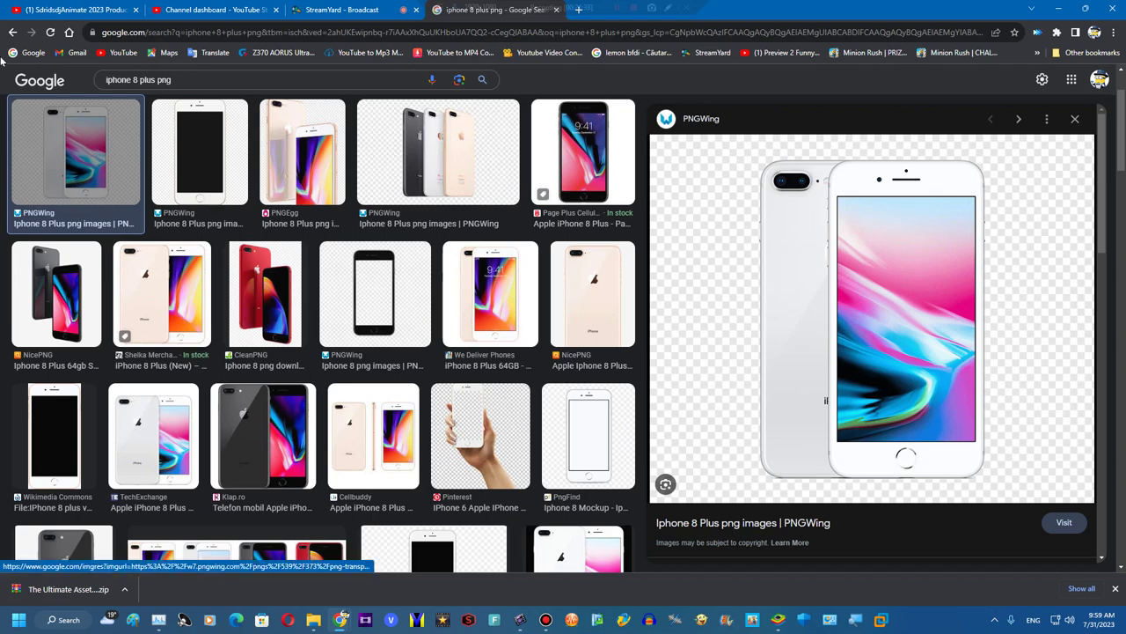
{"action": "left_click", "coordinate": [12, 32]}
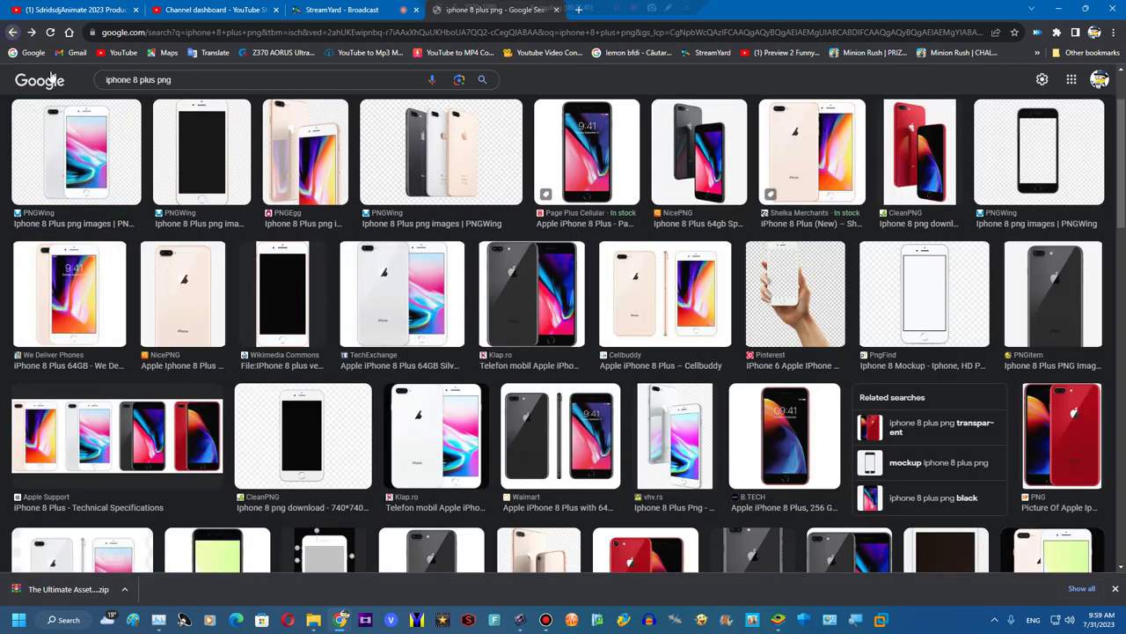
{"action": "left_click", "coordinate": [11, 30]}
Save the previewed silver phone picture in the Pictures folder as a JPEG named "iPhone jpg"
{"action": "right_click", "coordinate": [843, 264]}
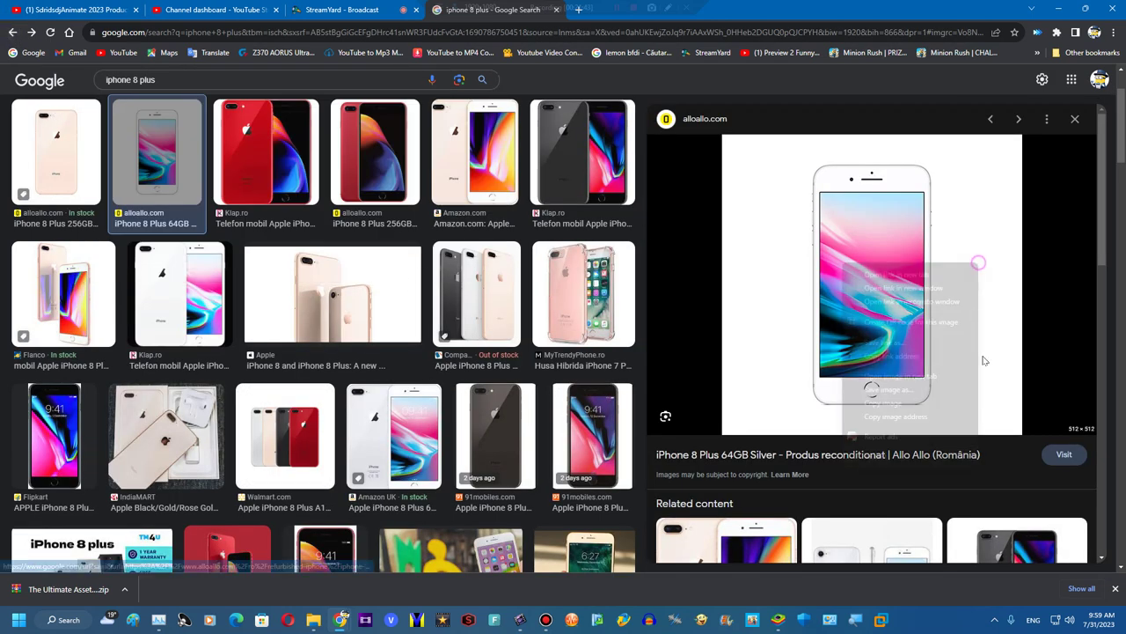
{"action": "left_click", "coordinate": [910, 391]}
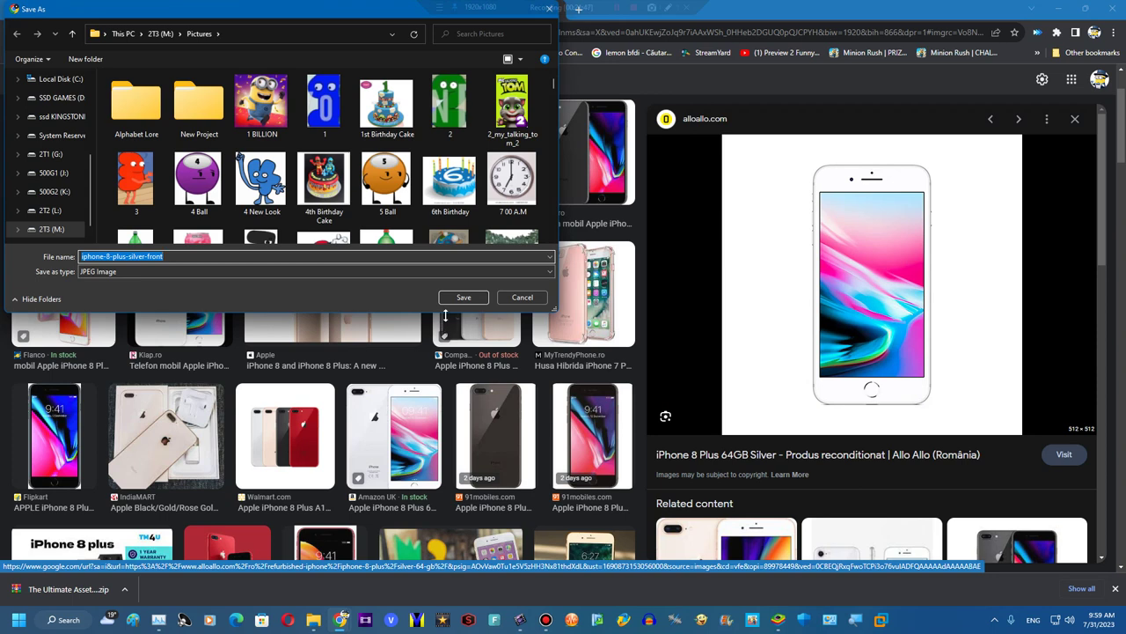
{"action": "key", "text": "BackSpace"}
{"action": "type", "text": "iPhoe"}
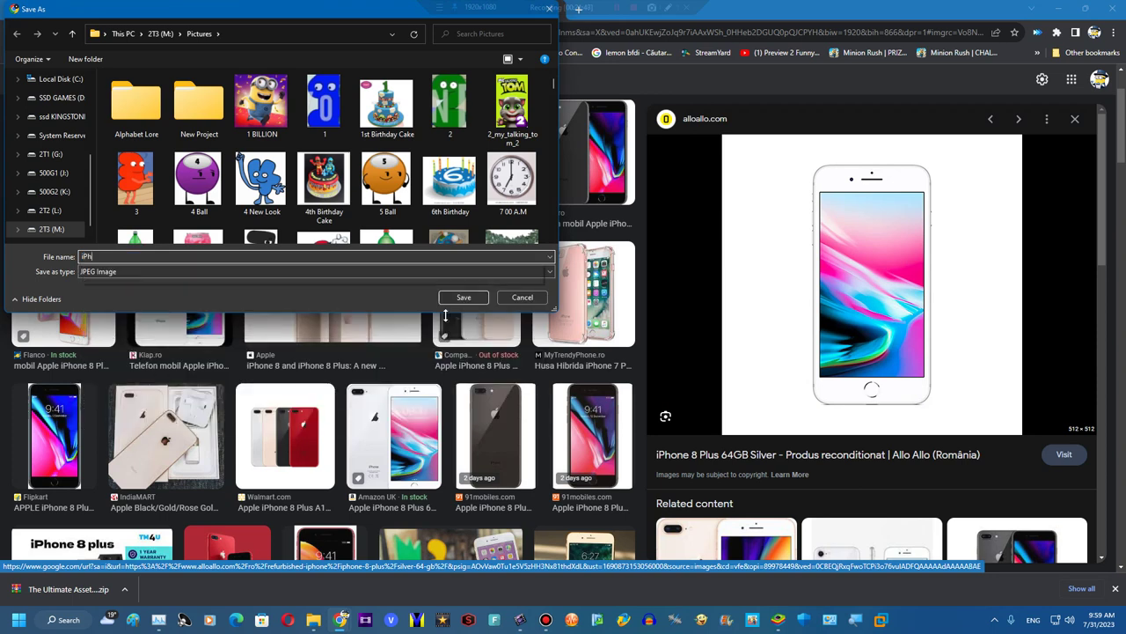
{"action": "key", "text": "BackSpace"}
{"action": "key", "text": "BackSpace"}
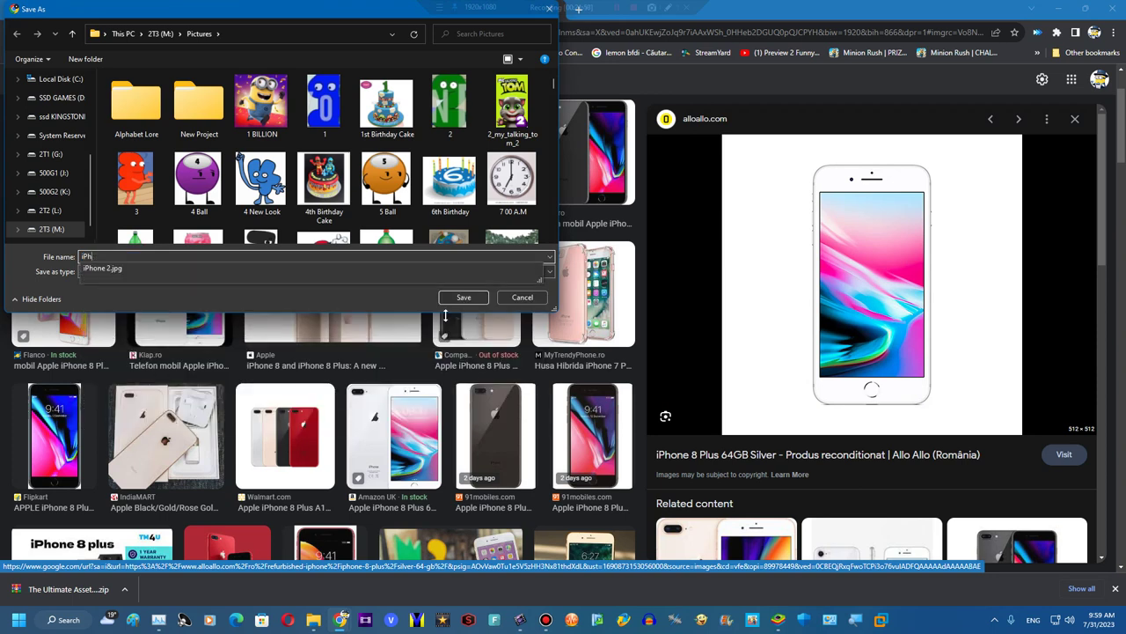
{"action": "type", "text": "one.jpg"}
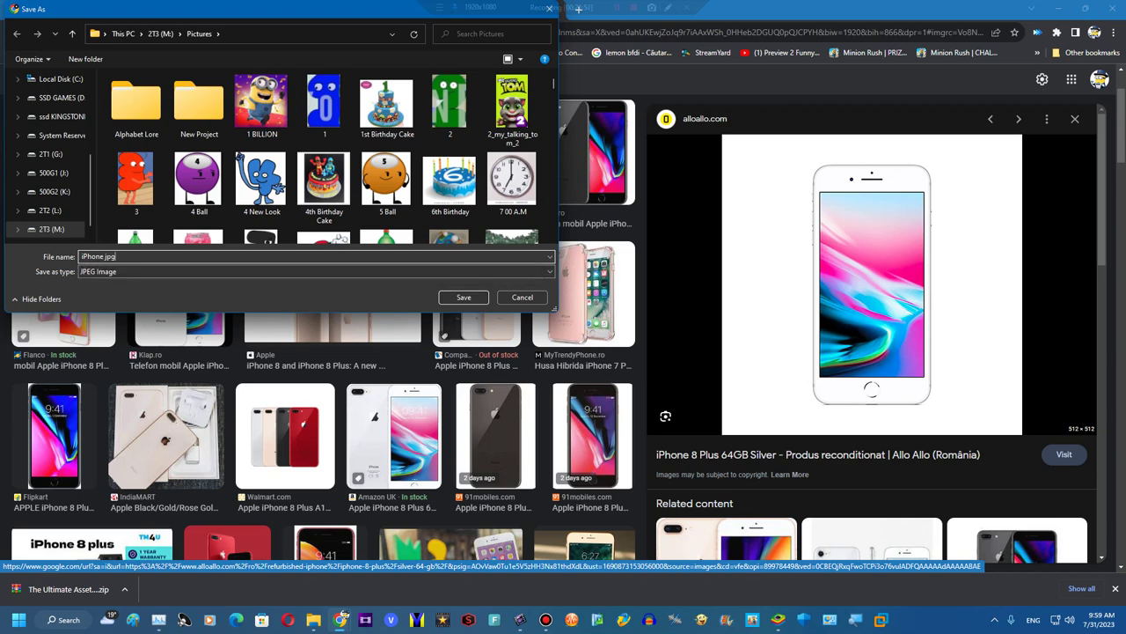
{"action": "key", "text": "Return"}
Try to remove the phone picture's background by uploading it to the bookmarked remove.bg page
{"action": "left_click", "coordinate": [1038, 52]}
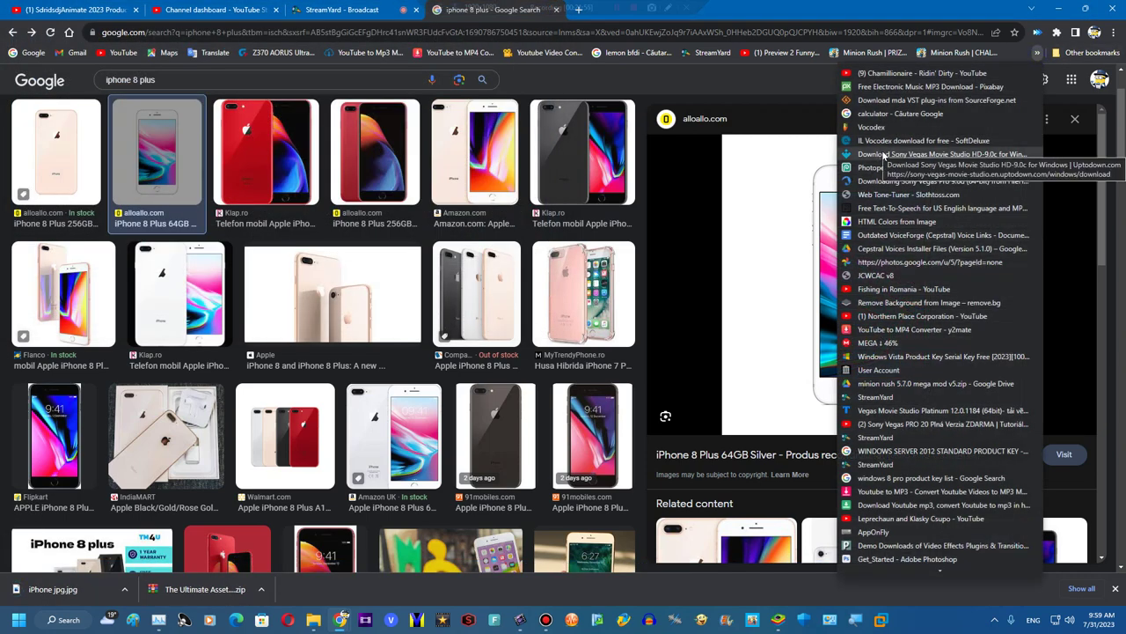
{"action": "left_click", "coordinate": [888, 302]}
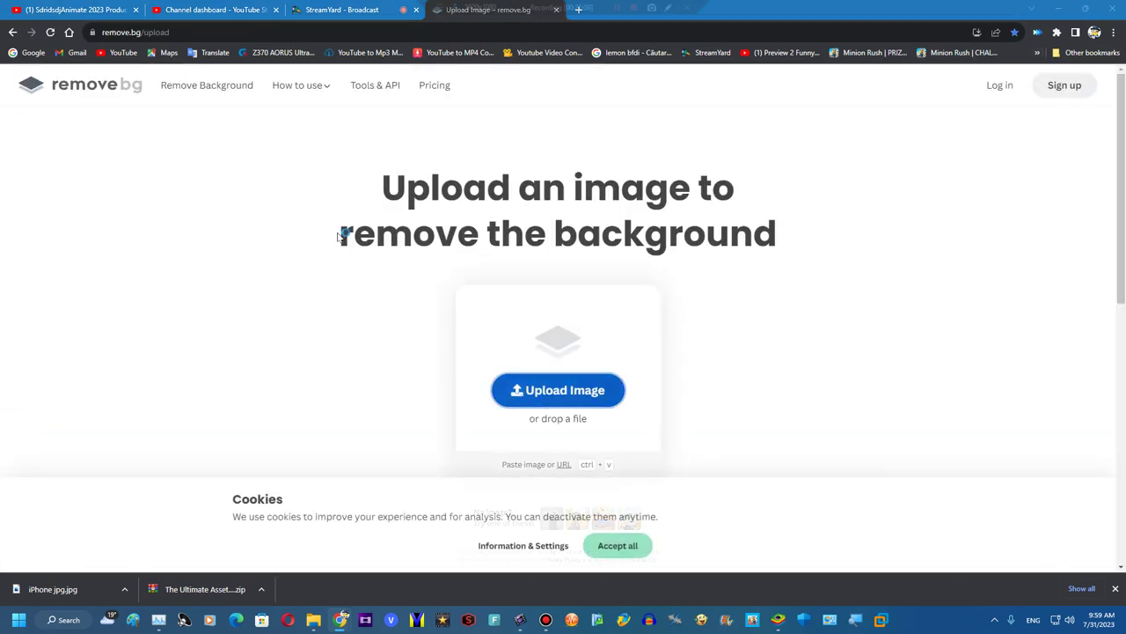
{"action": "left_click", "coordinate": [558, 390]}
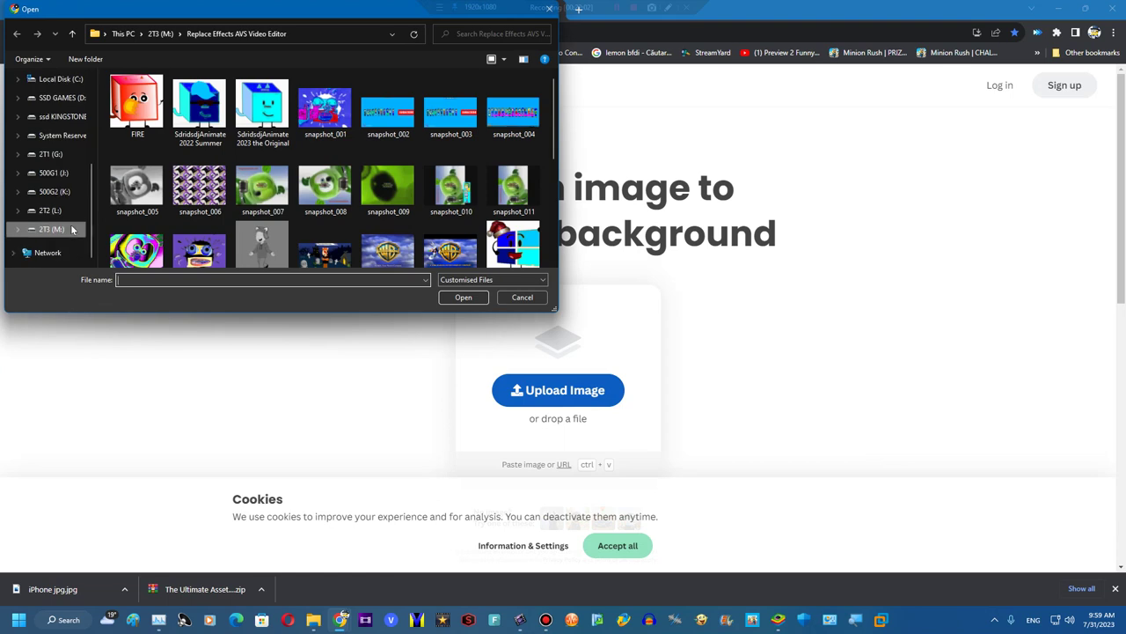
{"action": "double_click", "coordinate": [136, 248]}
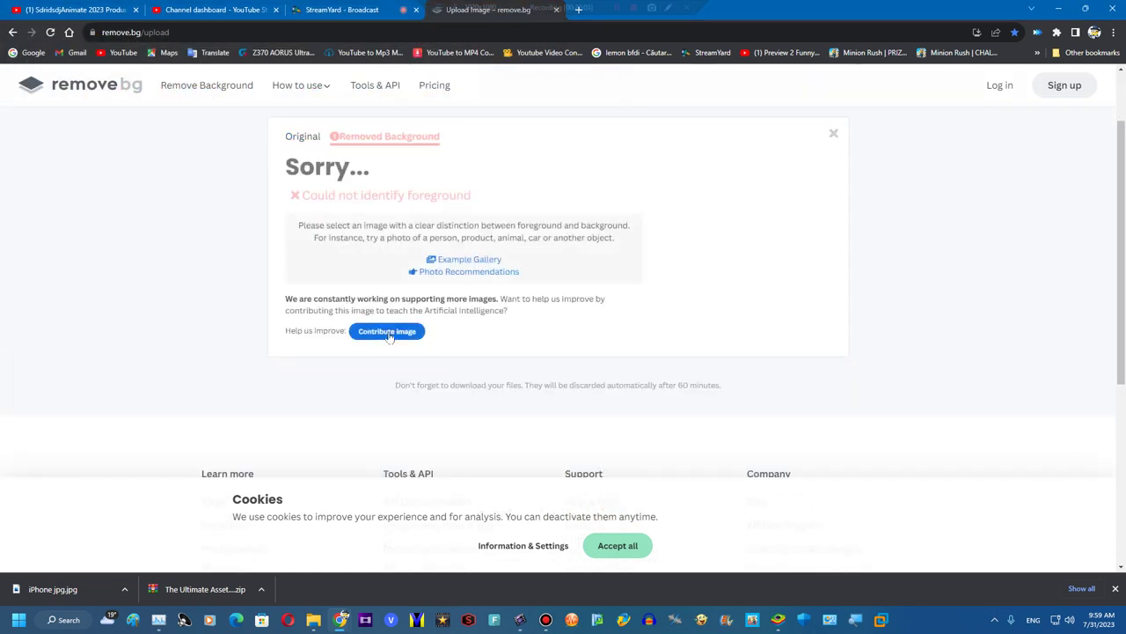
Contribute the rejected phone picture to remove.bg and clear its failed result from the upload page
{"action": "left_click", "coordinate": [445, 259]}
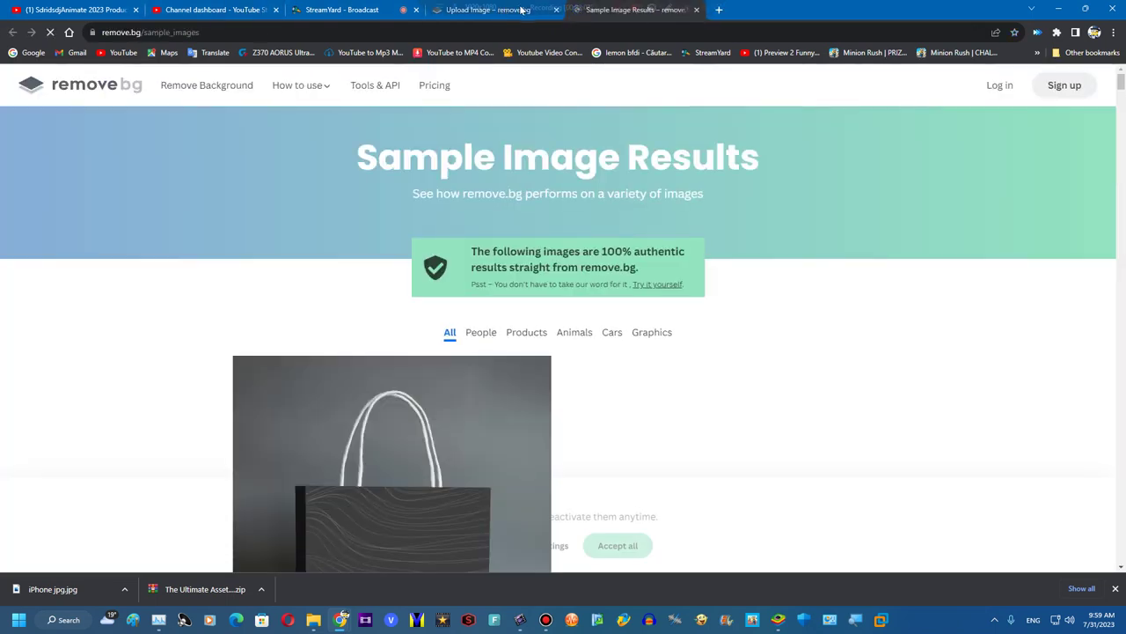
{"action": "key", "text": "ctrl+w"}
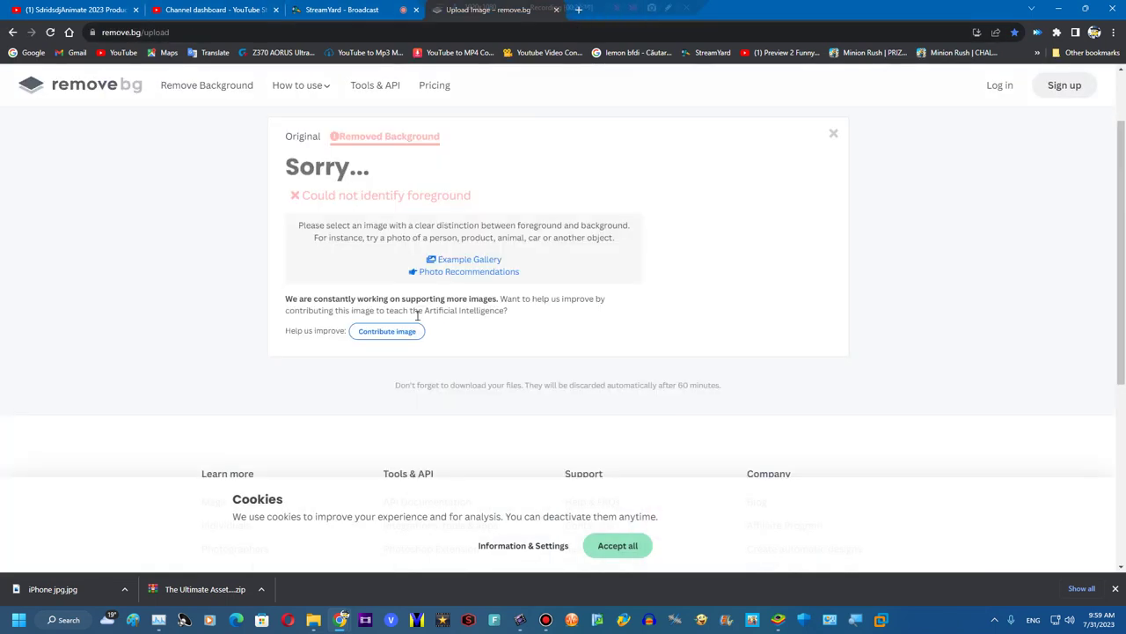
{"action": "left_click", "coordinate": [387, 331]}
{"action": "left_click", "coordinate": [720, 212]}
{"action": "left_click", "coordinate": [836, 130]}
Start a new image upload and browse to the Pictures folder on drive 2T3 (M:)
{"action": "left_click", "coordinate": [533, 388]}
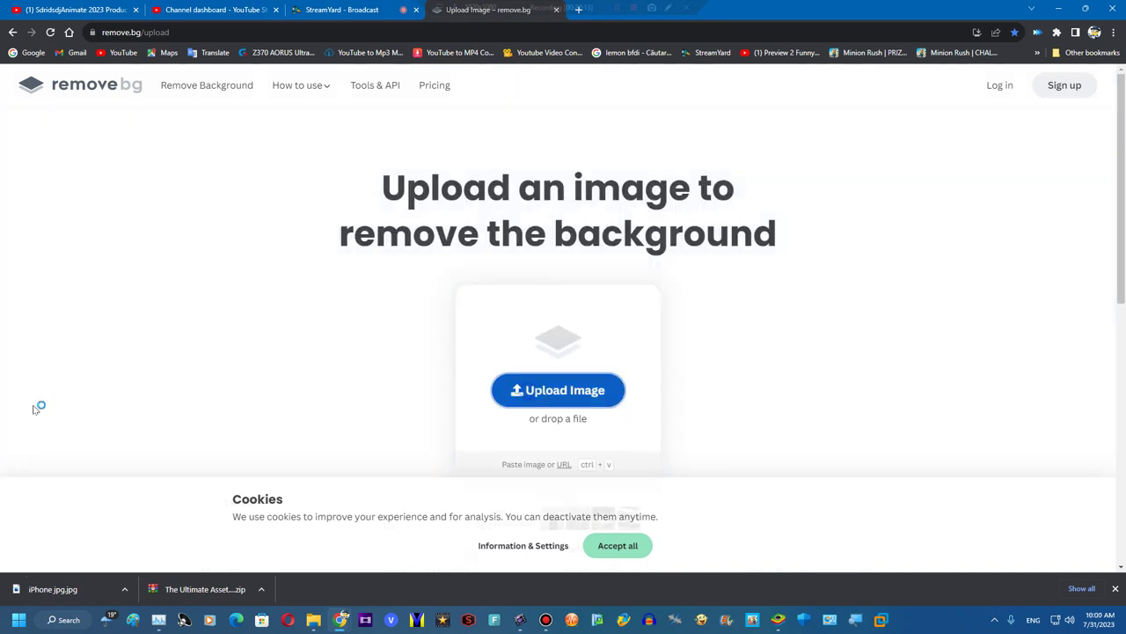
{"action": "left_click", "coordinate": [62, 228]}
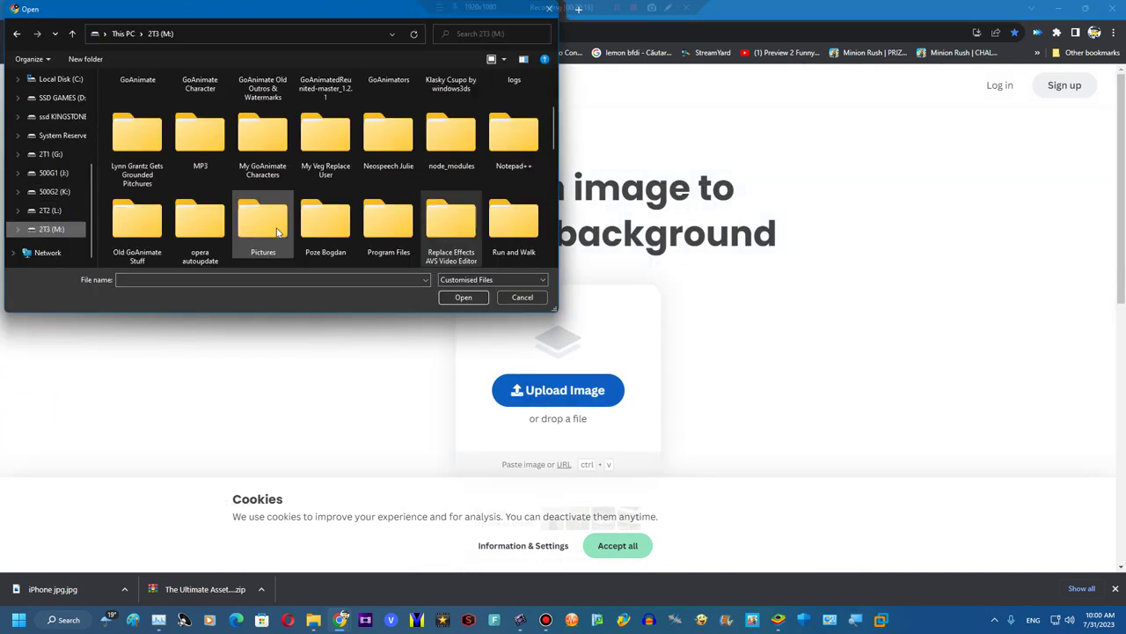
{"action": "scroll", "coordinate": [206, 100], "scroll_direction": "down", "scroll_amount": 5}
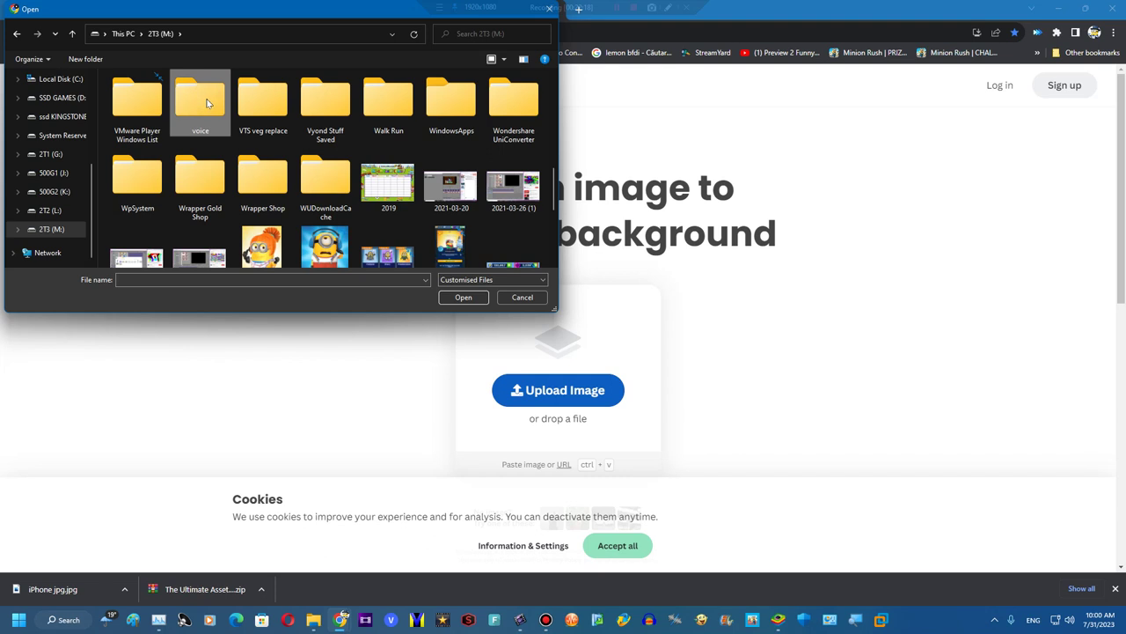
{"action": "scroll", "coordinate": [206, 110], "scroll_direction": "up", "scroll_amount": 3}
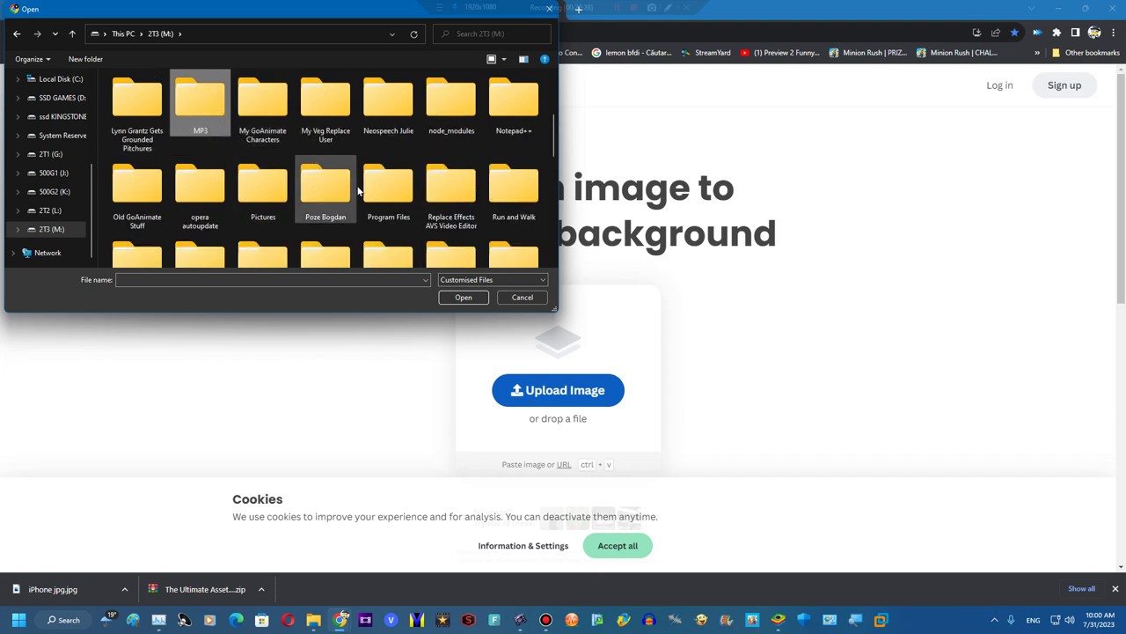
{"action": "double_click", "coordinate": [263, 136]}
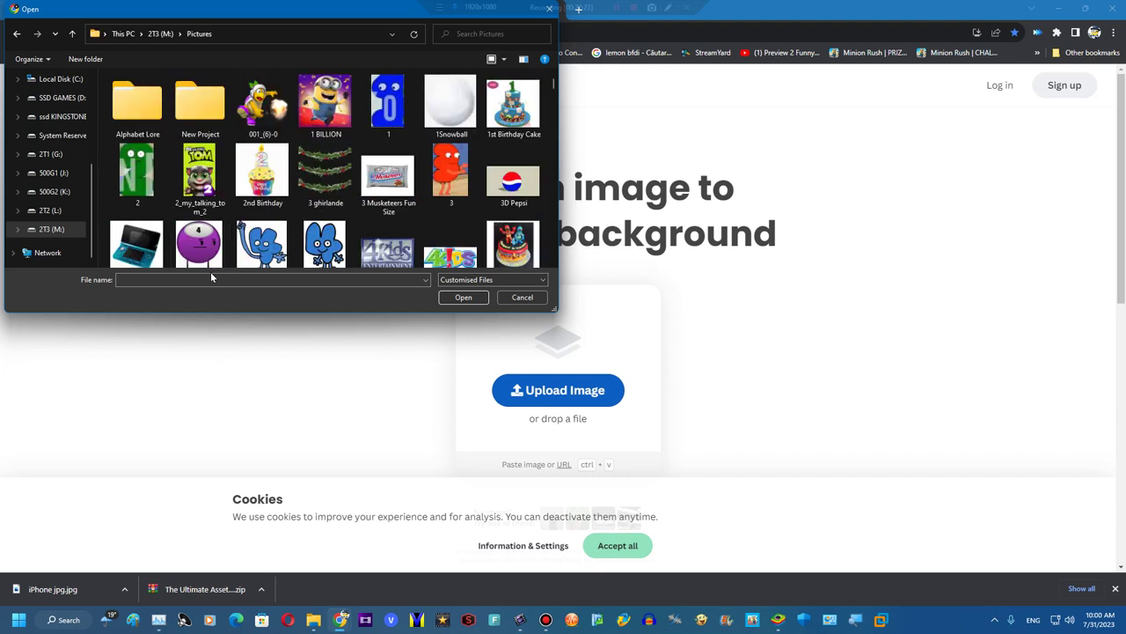
Choose "iPhone jpg.jpg" from the Pictures folder and upload it for background removal
{"action": "type", "text": "t"}
{"action": "key", "text": "BackSpace"}
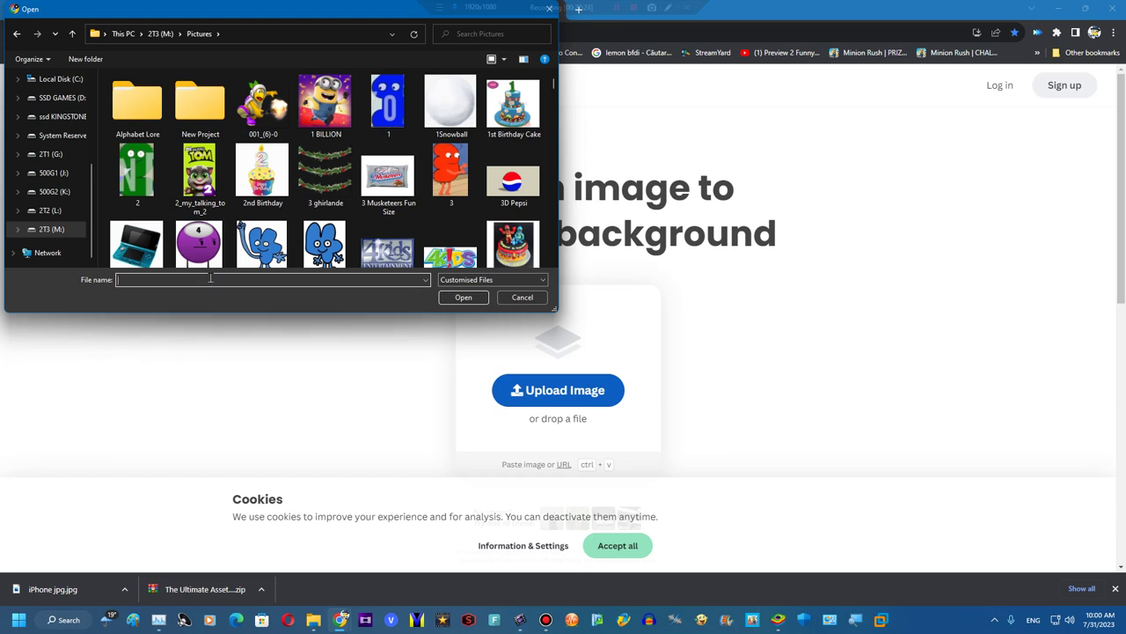
{"action": "type", "text": "s"}
{"action": "key", "text": "BackSpace"}
{"action": "type", "text": "iphone"}
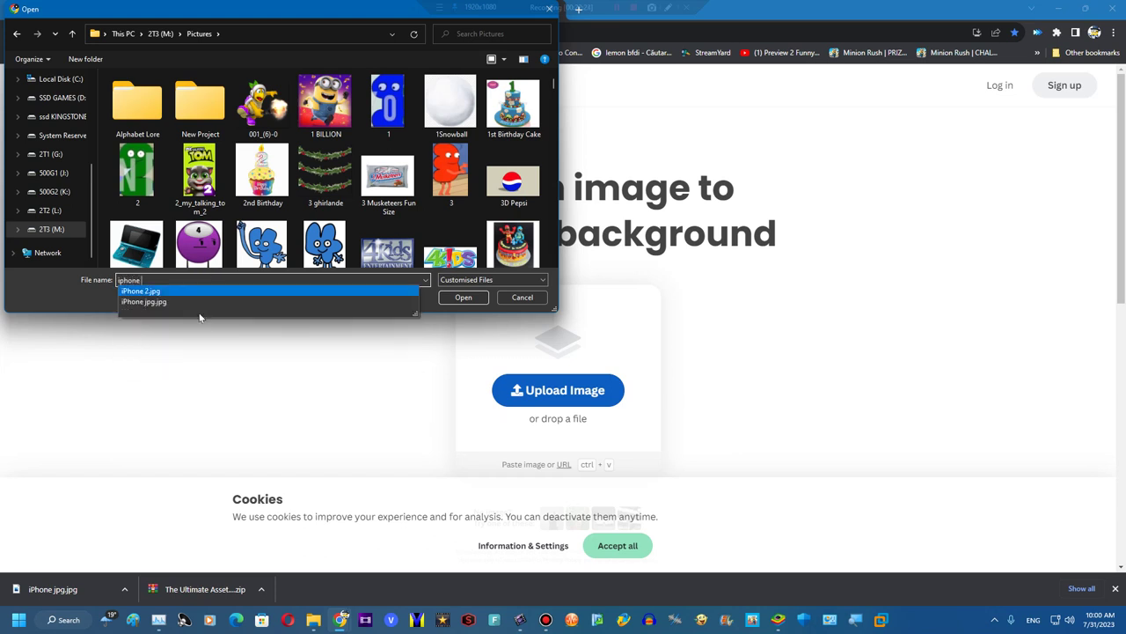
{"action": "type", "text": " 8"}
{"action": "key", "text": "BackSpace"}
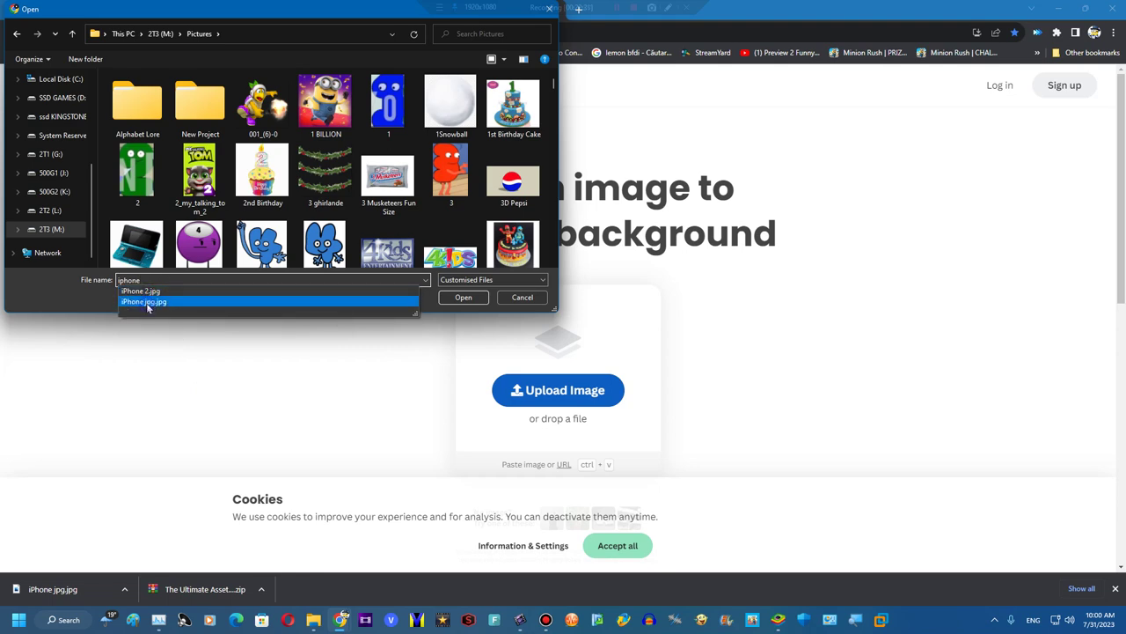
{"action": "left_click", "coordinate": [146, 303]}
{"action": "key", "text": "Return"}
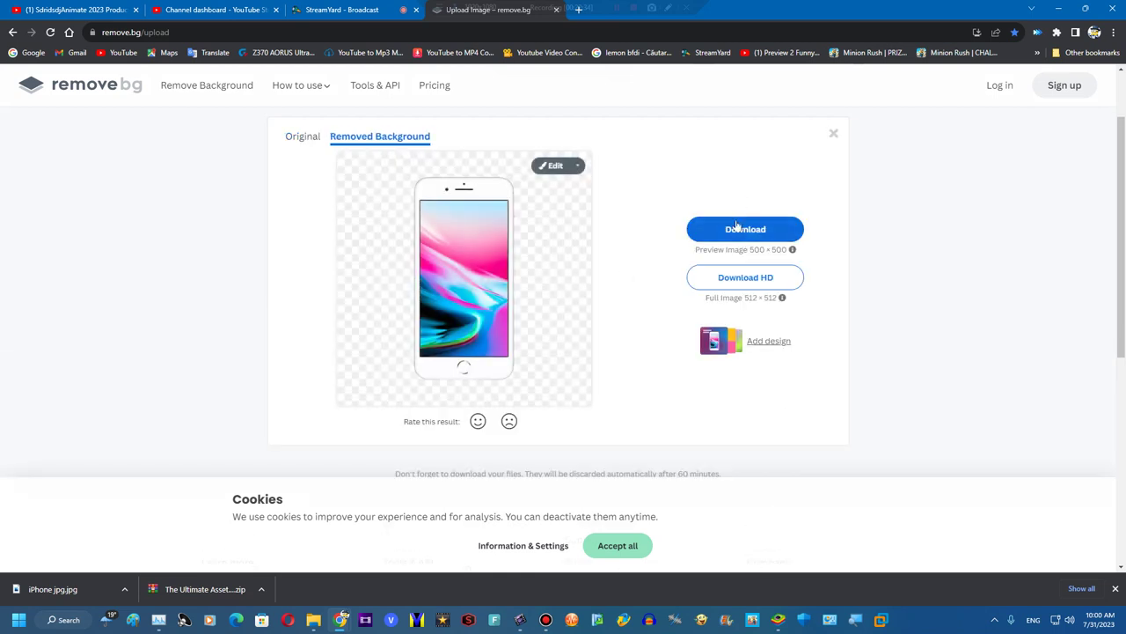
Download the cut-out phone preview image, show it in its folder and rename the file "iPhone 8"
{"action": "left_click", "coordinate": [738, 225]}
{"action": "left_click", "coordinate": [124, 589]}
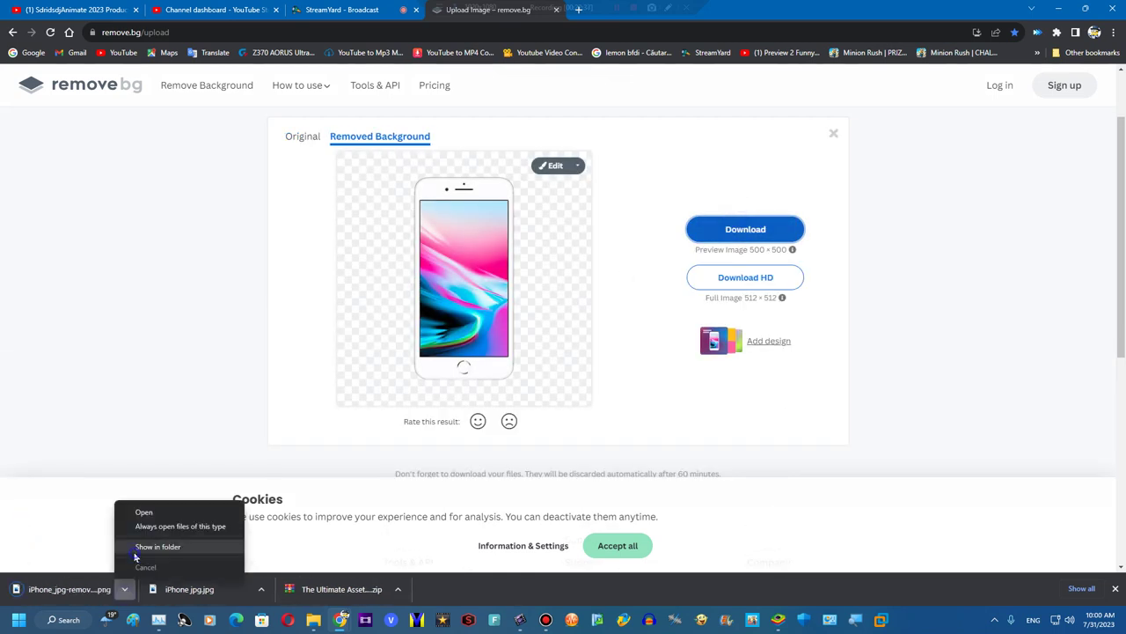
{"action": "left_click", "coordinate": [150, 546]}
{"action": "right_click", "coordinate": [380, 267]}
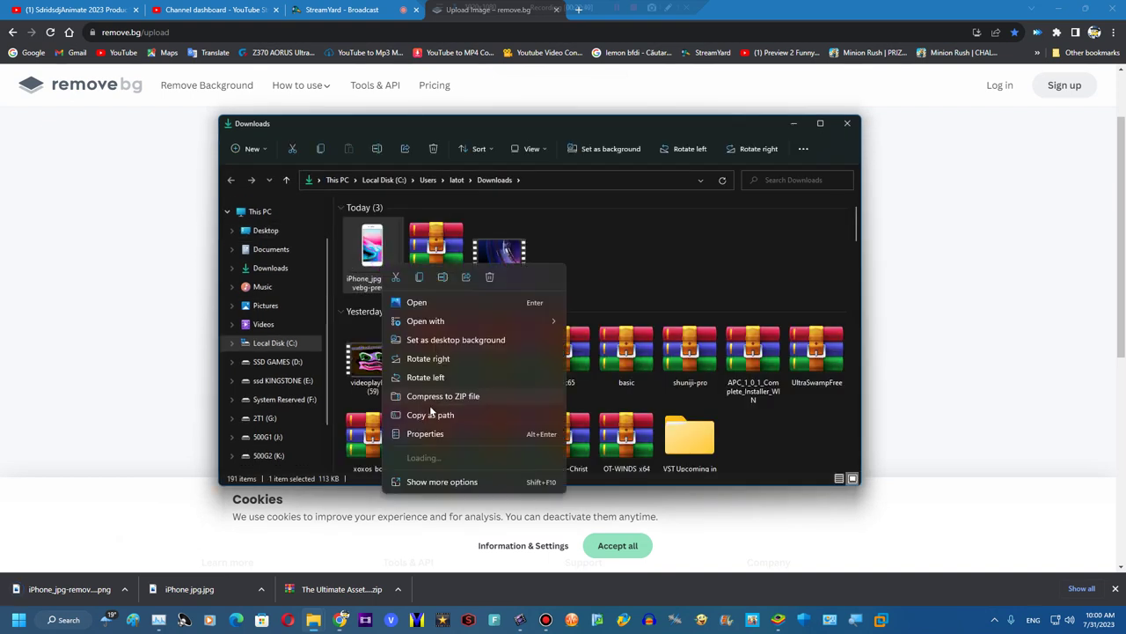
{"action": "left_click", "coordinate": [422, 433]}
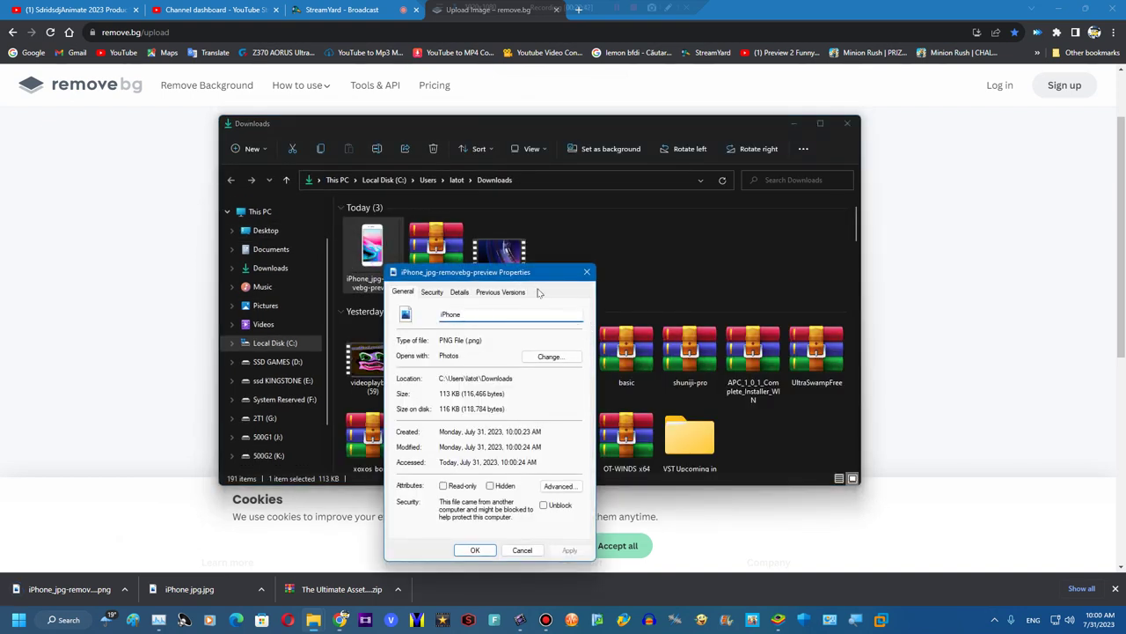
{"action": "key", "text": "Escape"}
Move the iPhone 8 picture from Downloads into the Pictures folder on 2T3 (M:), and shrink the browser window back
{"action": "right_click", "coordinate": [383, 265]}
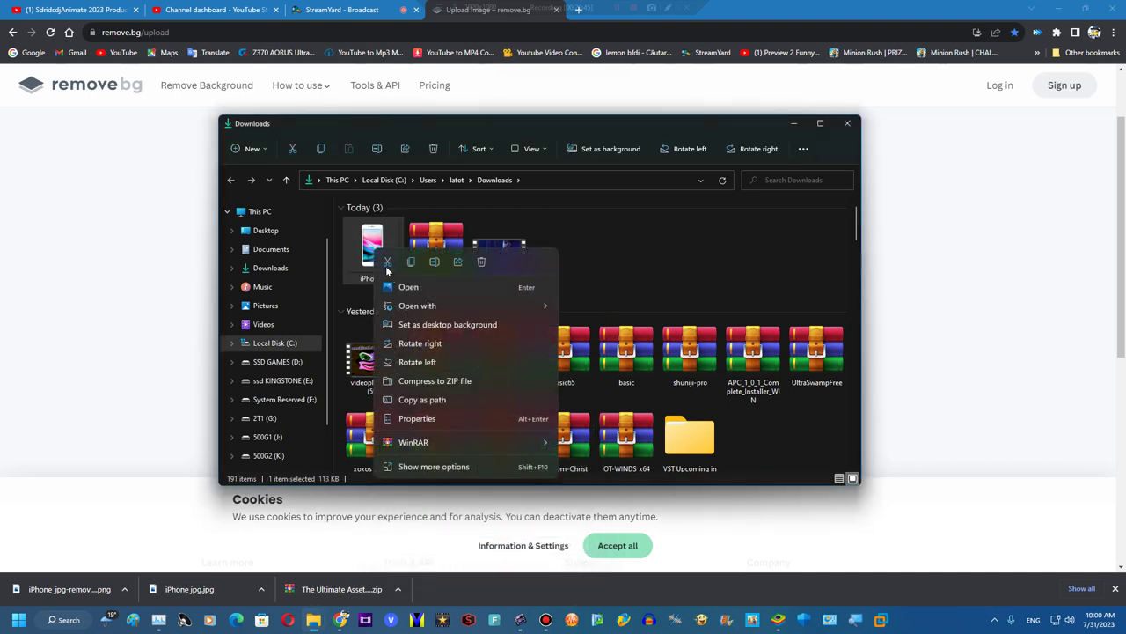
{"action": "scroll", "coordinate": [262, 427], "scroll_direction": "down", "scroll_amount": 2}
{"action": "left_click", "coordinate": [264, 413]}
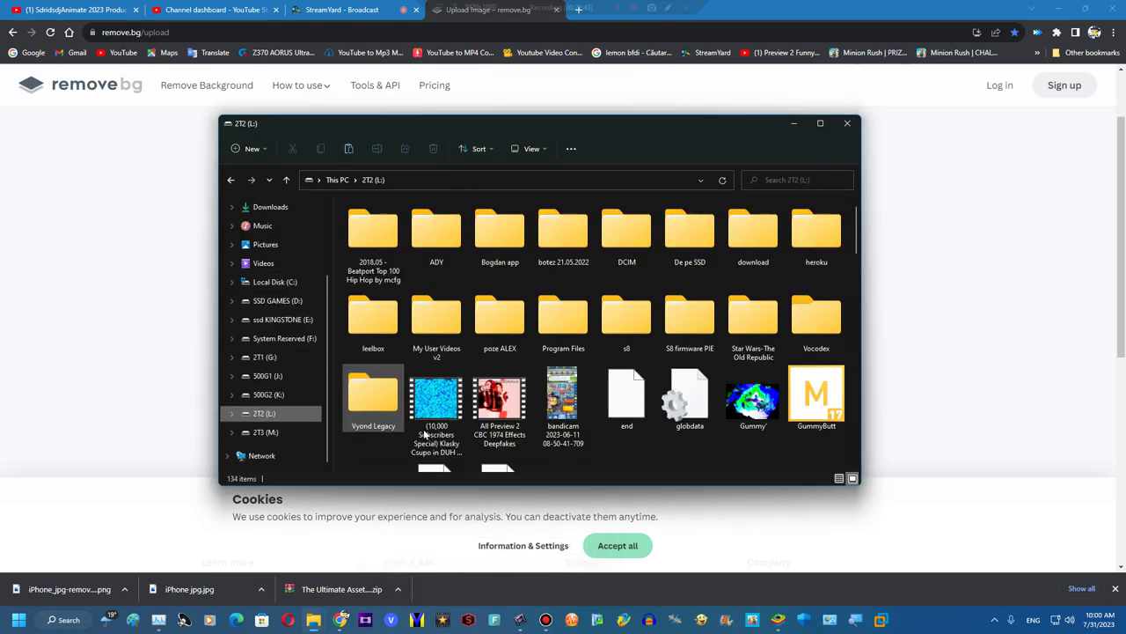
{"action": "left_click", "coordinate": [424, 433]}
{"action": "left_click", "coordinate": [265, 432]}
{"action": "scroll", "coordinate": [613, 390], "scroll_direction": "down", "scroll_amount": 1}
{"action": "left_click", "coordinate": [565, 420]}
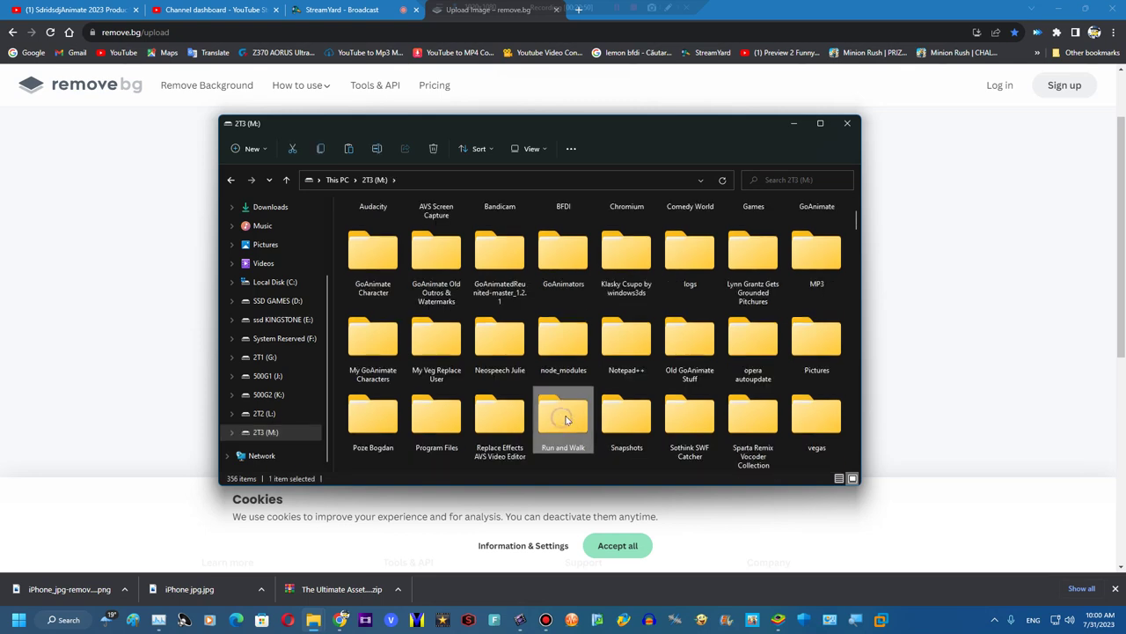
{"action": "double_click", "coordinate": [816, 341]}
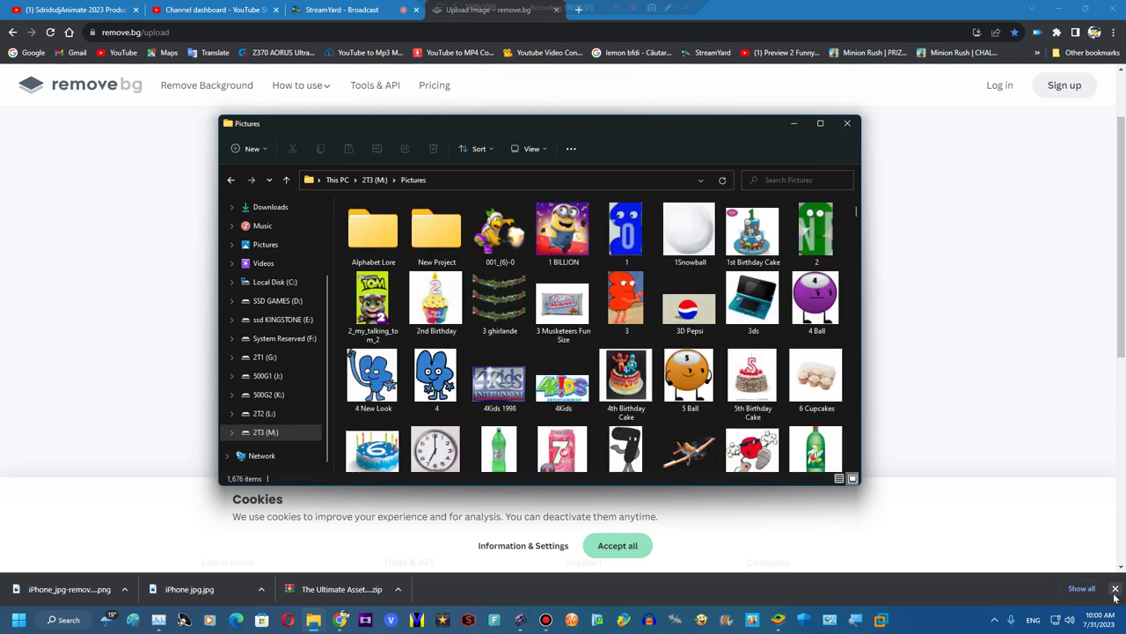
{"action": "key", "text": "ctrl+v"}
{"action": "left_click", "coordinate": [1115, 589]}
{"action": "left_click", "coordinate": [1086, 8]}
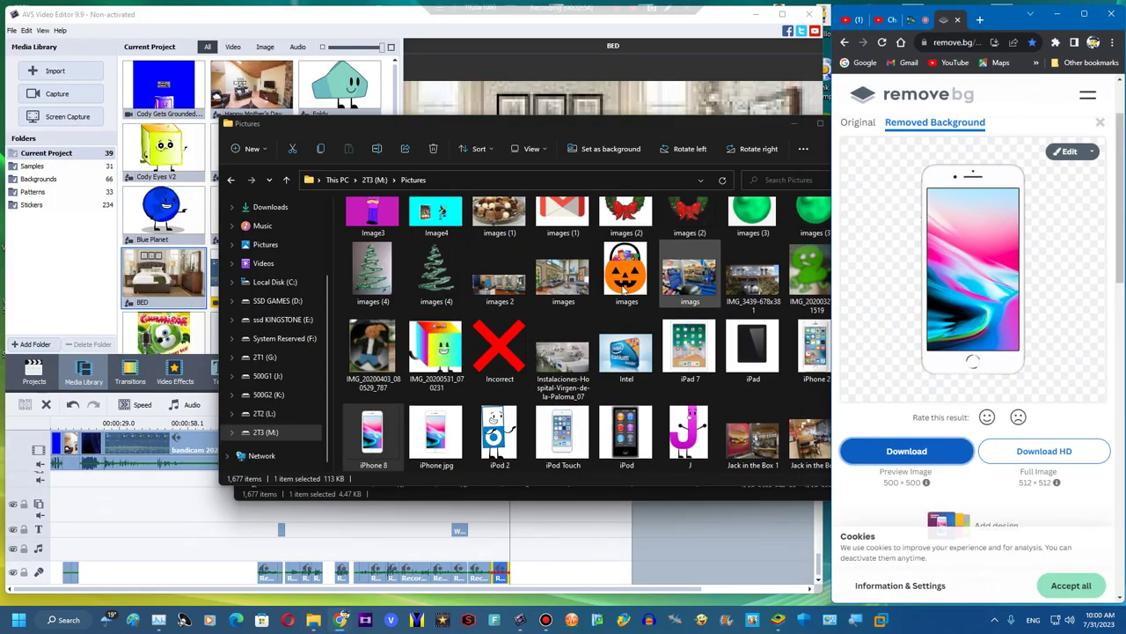
Import the light Bedroom picture from the Pictures folder into the video editor's media library and minimize the folder windows
{"action": "scroll", "coordinate": [598, 352], "scroll_direction": "up", "scroll_amount": 10}
{"action": "scroll", "coordinate": [773, 460], "scroll_direction": "down", "scroll_amount": 3}
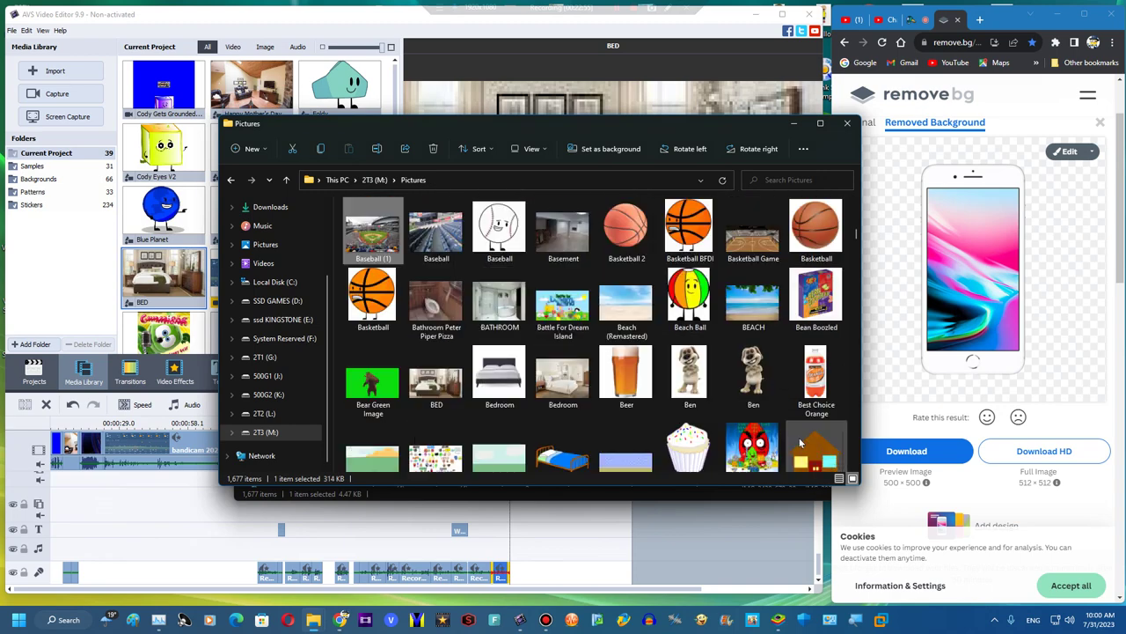
{"action": "left_click", "coordinate": [556, 374]}
{"action": "left_click_drag", "start_coordinate": [365, 316], "coordinate": [189, 233]}
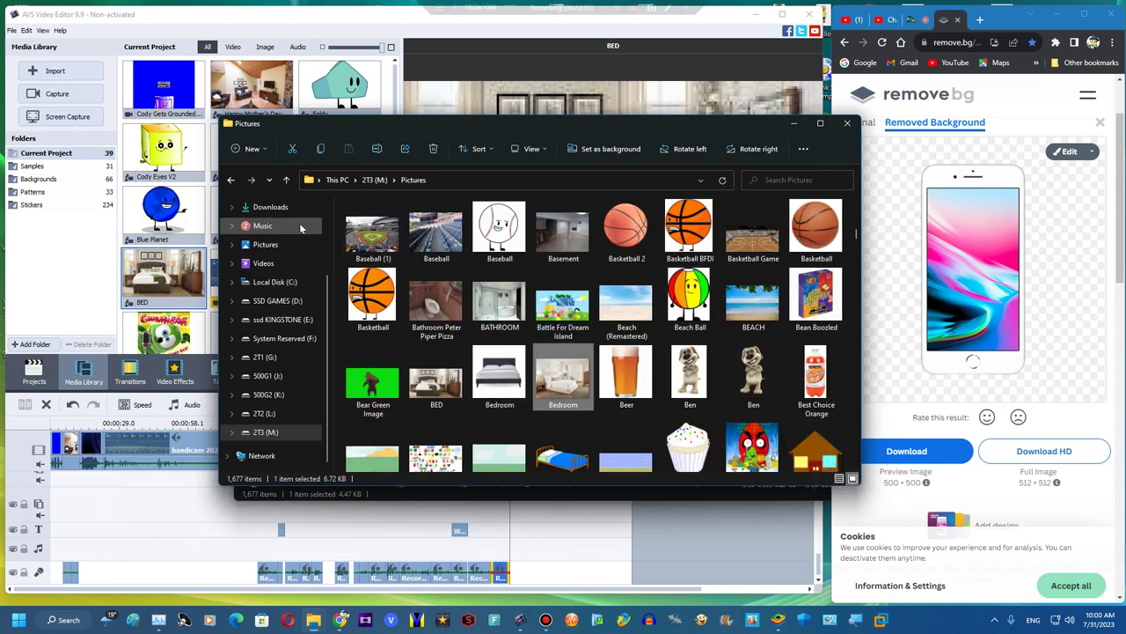
{"action": "left_click", "coordinate": [795, 124]}
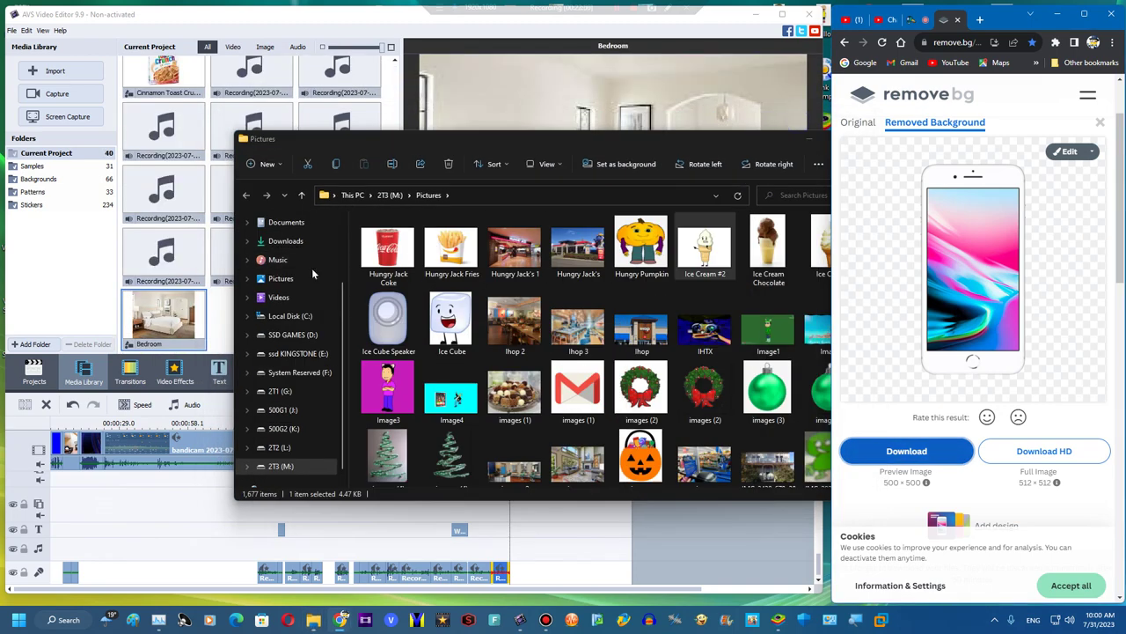
{"action": "left_click", "coordinate": [806, 142]}
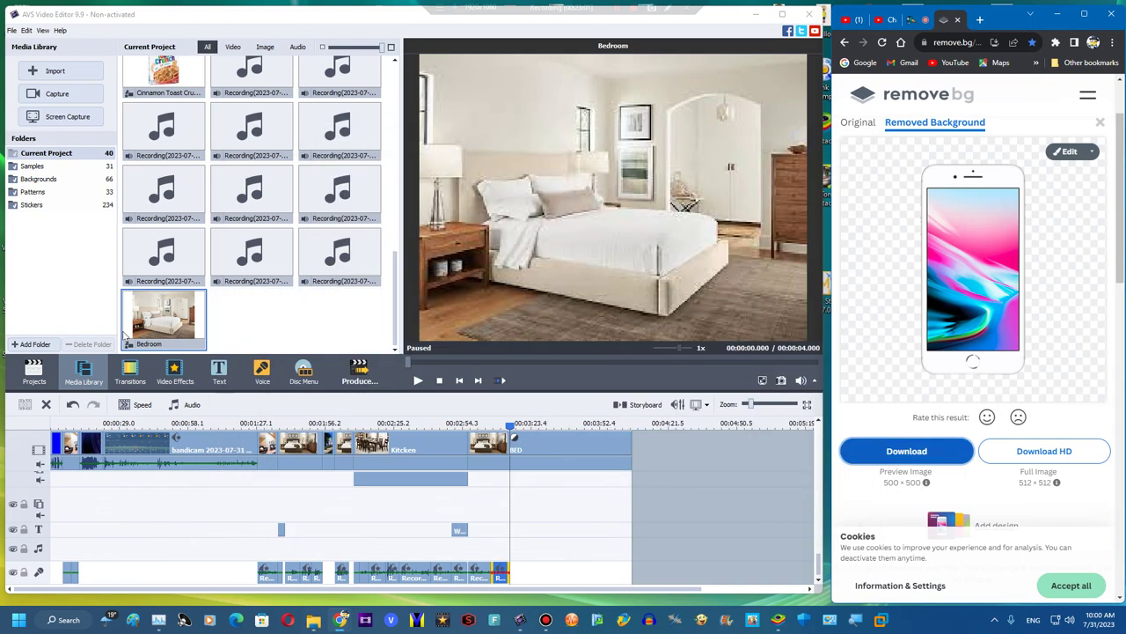
Add the iPhone 8 picture from the Pictures folder to the overlay track under the BED clip at 00:03:14.443
{"action": "left_click", "coordinate": [485, 452]}
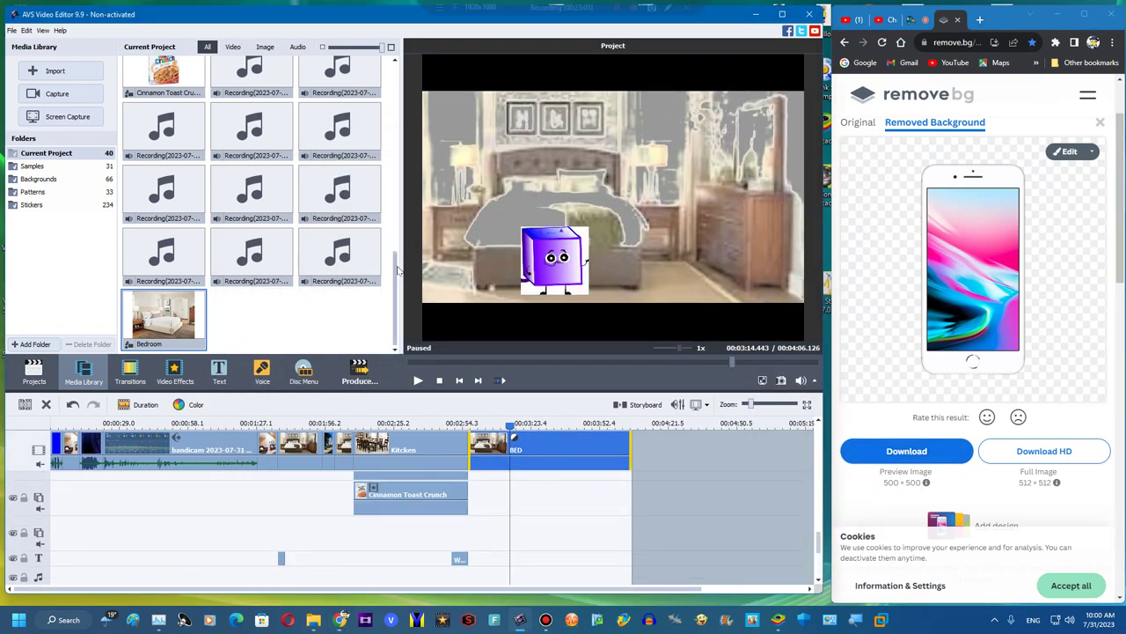
{"action": "left_click_drag", "start_coordinate": [398, 271], "coordinate": [328, 298]}
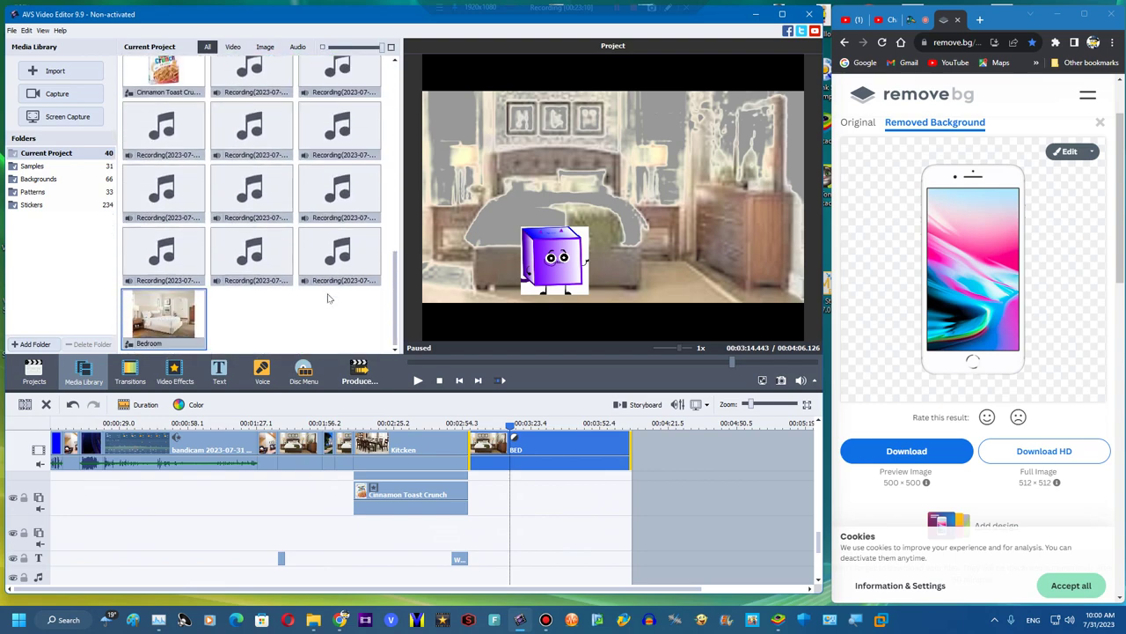
{"action": "mouse_move", "coordinate": [313, 620]}
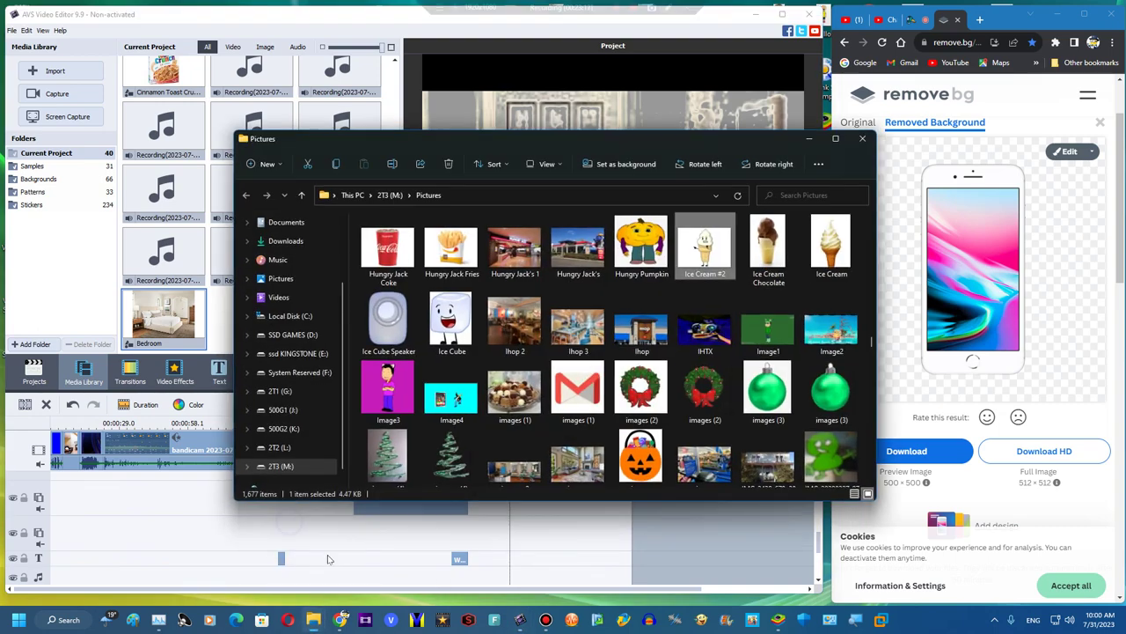
{"action": "left_click", "coordinate": [317, 552]}
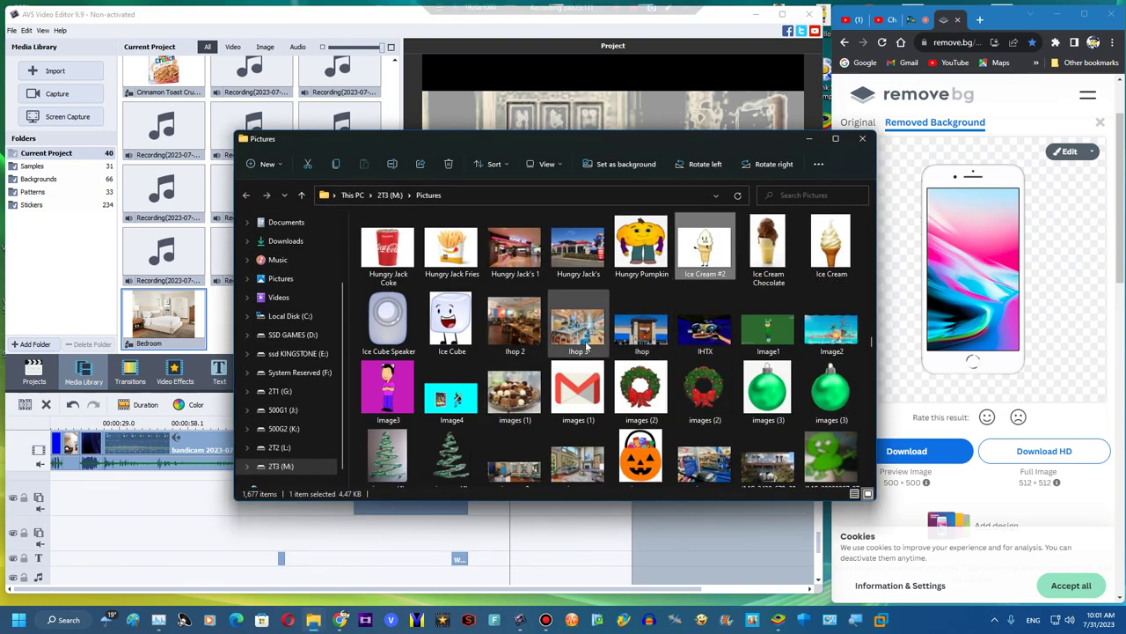
{"action": "scroll", "coordinate": [598, 444], "scroll_direction": "down", "scroll_amount": 1}
{"action": "scroll", "coordinate": [598, 445], "scroll_direction": "down", "scroll_amount": 4}
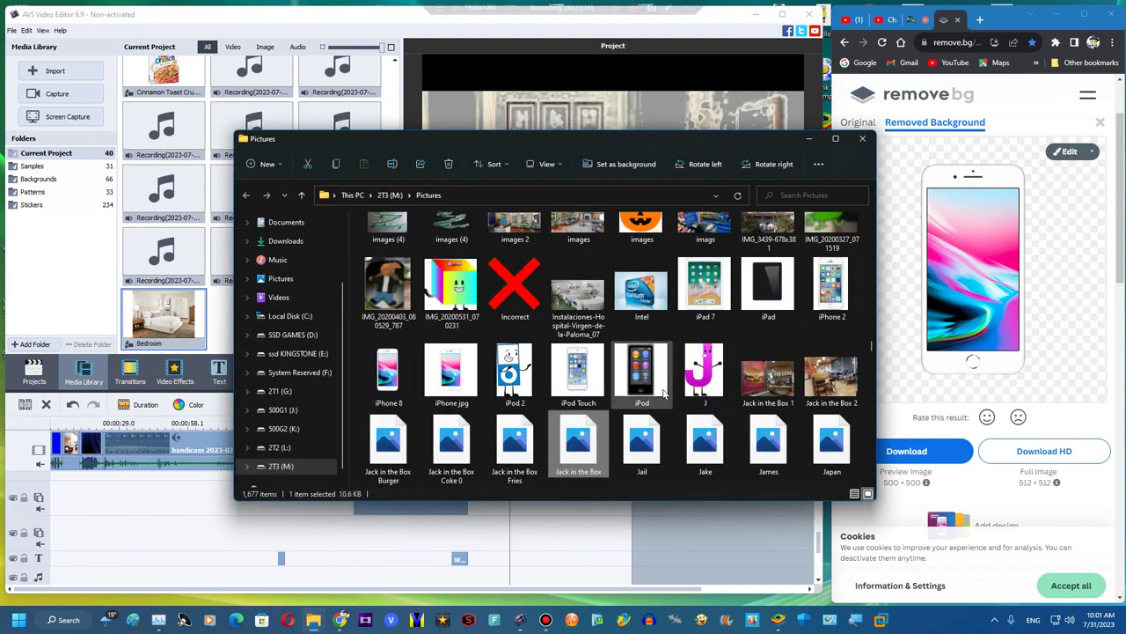
{"action": "left_click_drag", "start_coordinate": [388, 369], "coordinate": [519, 523]}
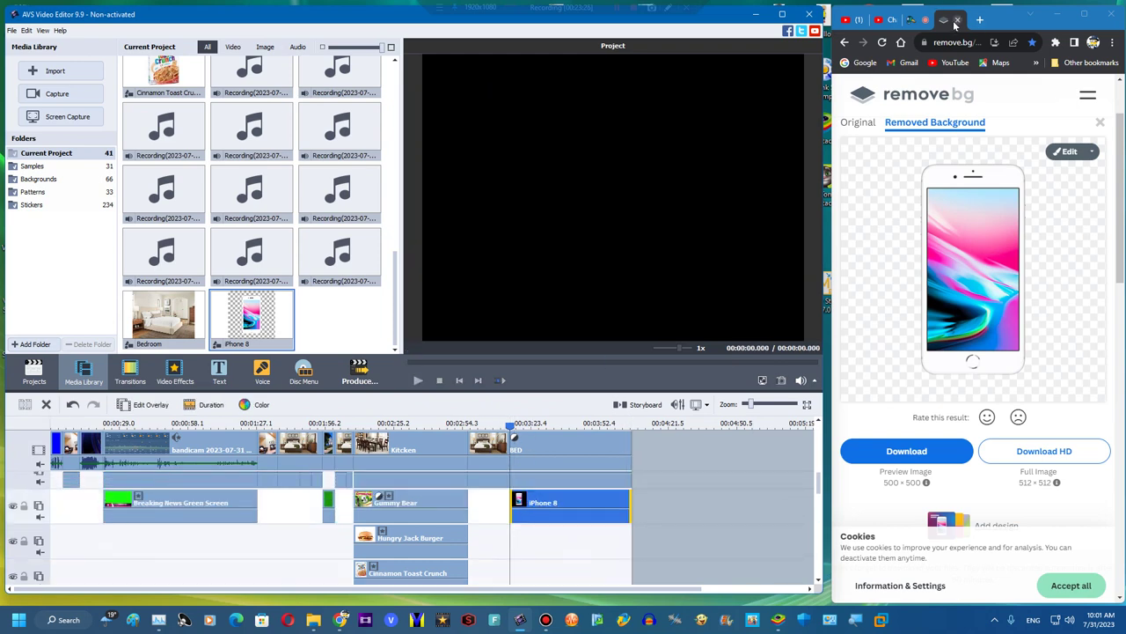
Close the remove.bg page, and shrink the iPhone 8 overlay and place it directly beside the purple cube
{"action": "left_click", "coordinate": [958, 19]}
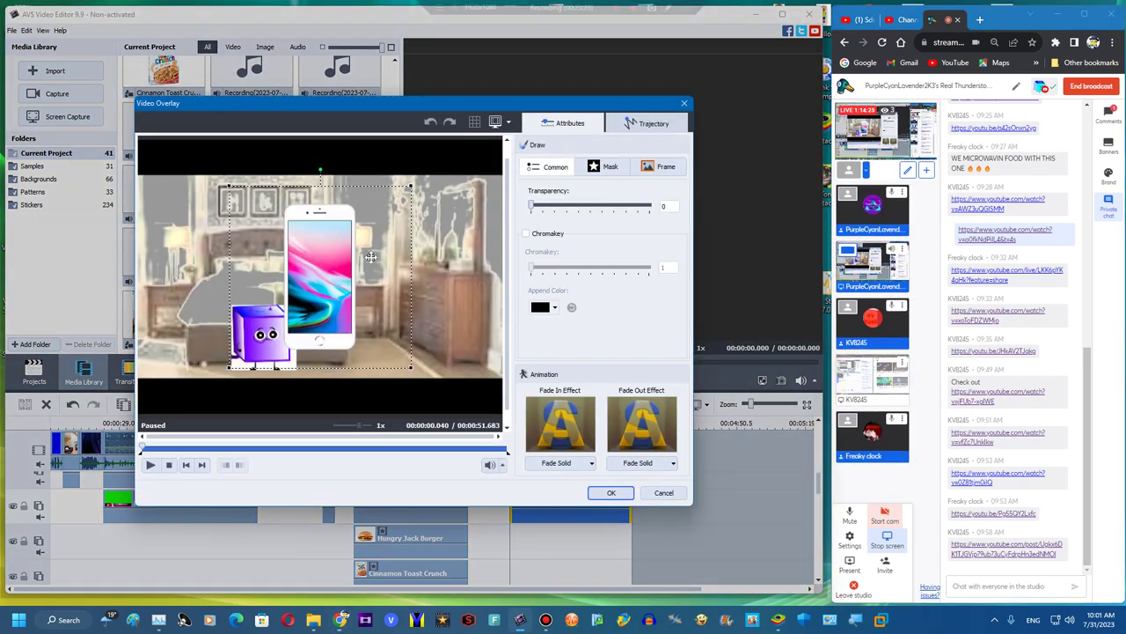
{"action": "left_click_drag", "start_coordinate": [407, 189], "coordinate": [309, 328]}
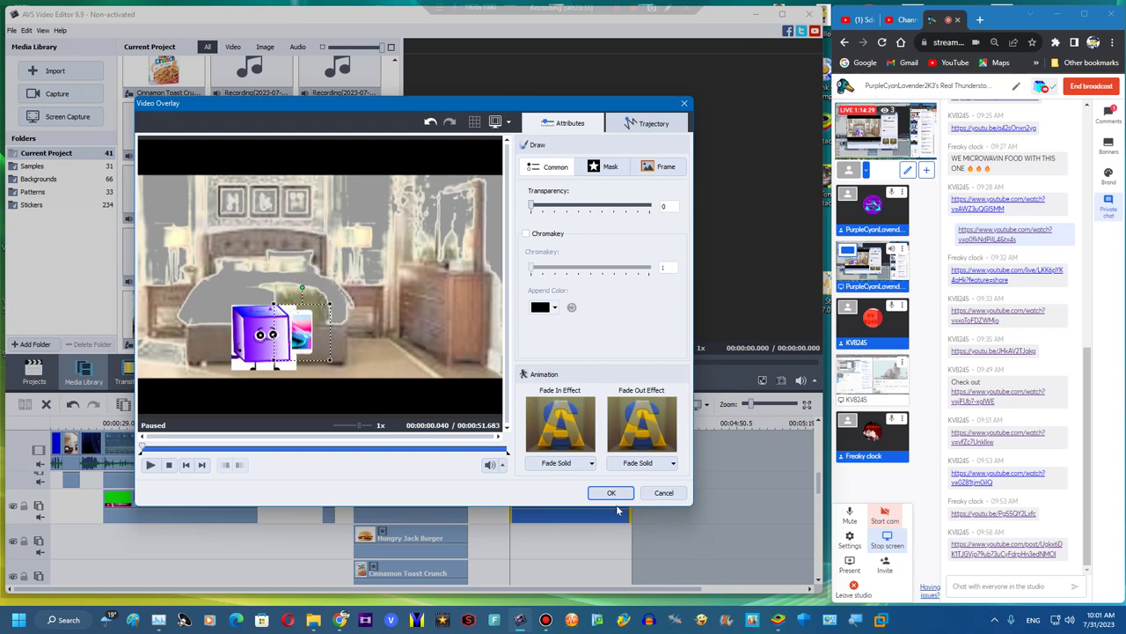
{"action": "left_click", "coordinate": [610, 493]}
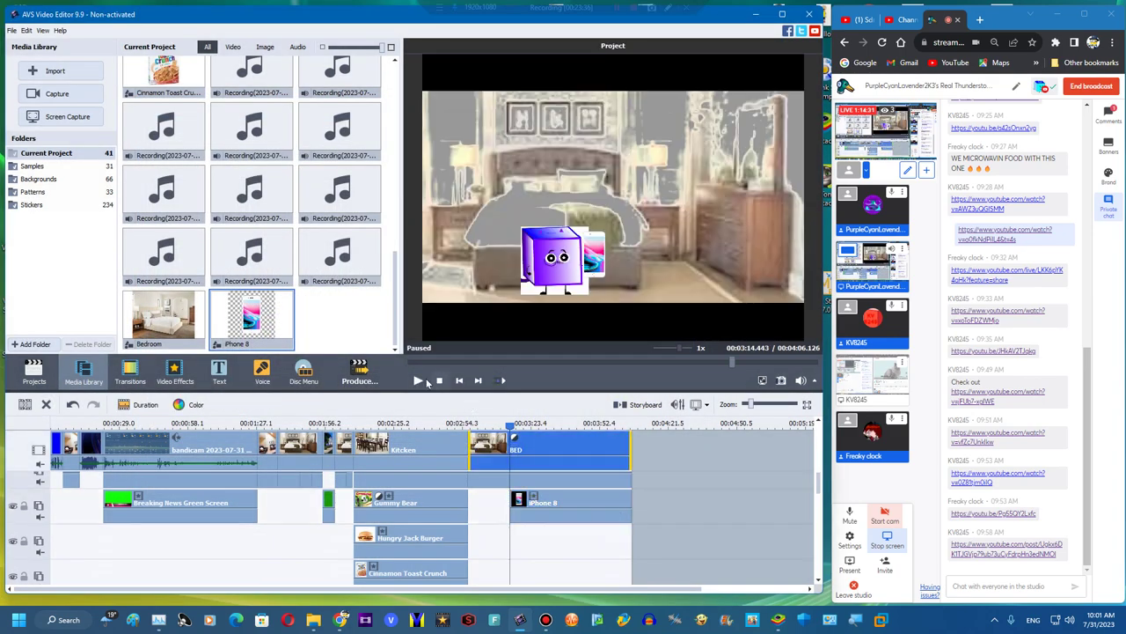
Play the bedroom scene to 00:03:17.273, split the BED clip there and delete the remainder
{"action": "left_click", "coordinate": [419, 380]}
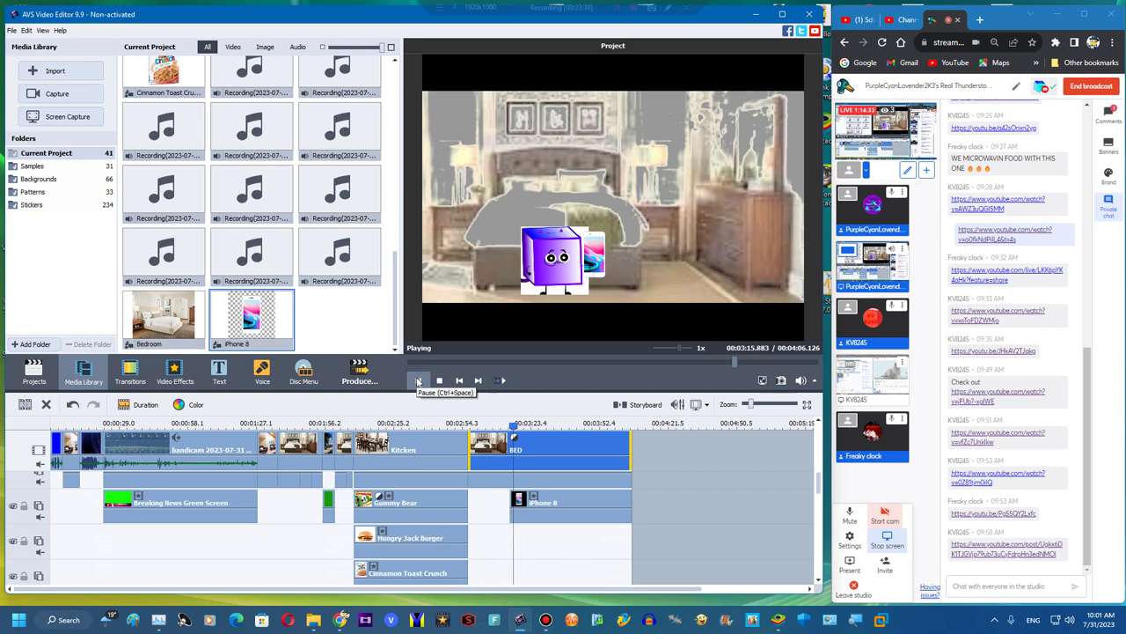
{"action": "left_click", "coordinate": [419, 380]}
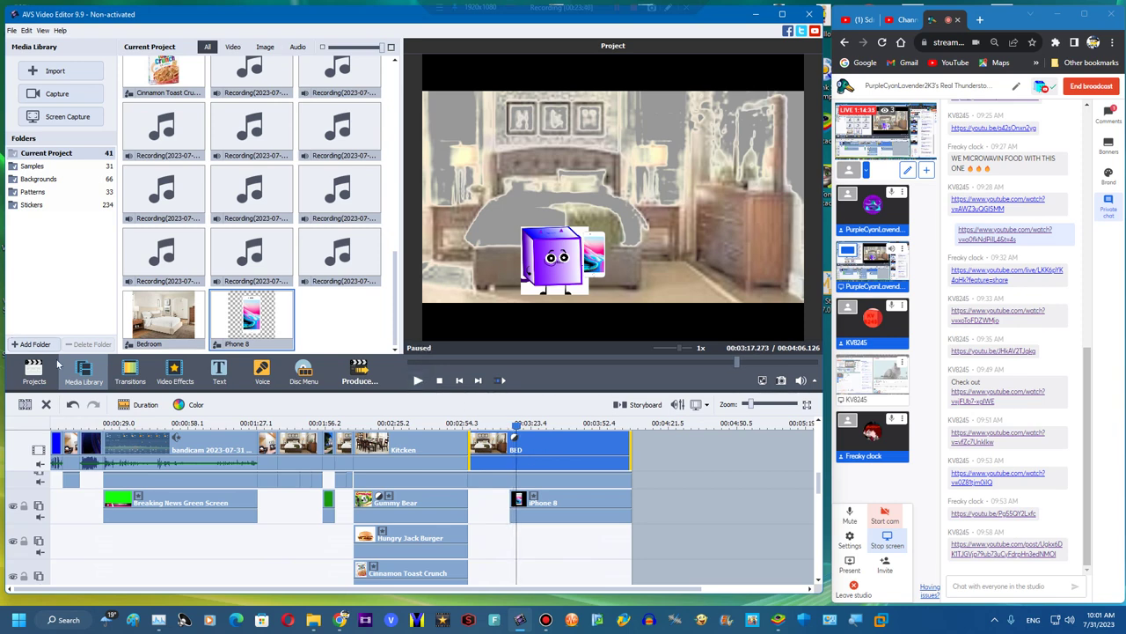
{"action": "left_click", "coordinate": [24, 404]}
{"action": "left_click", "coordinate": [46, 403]}
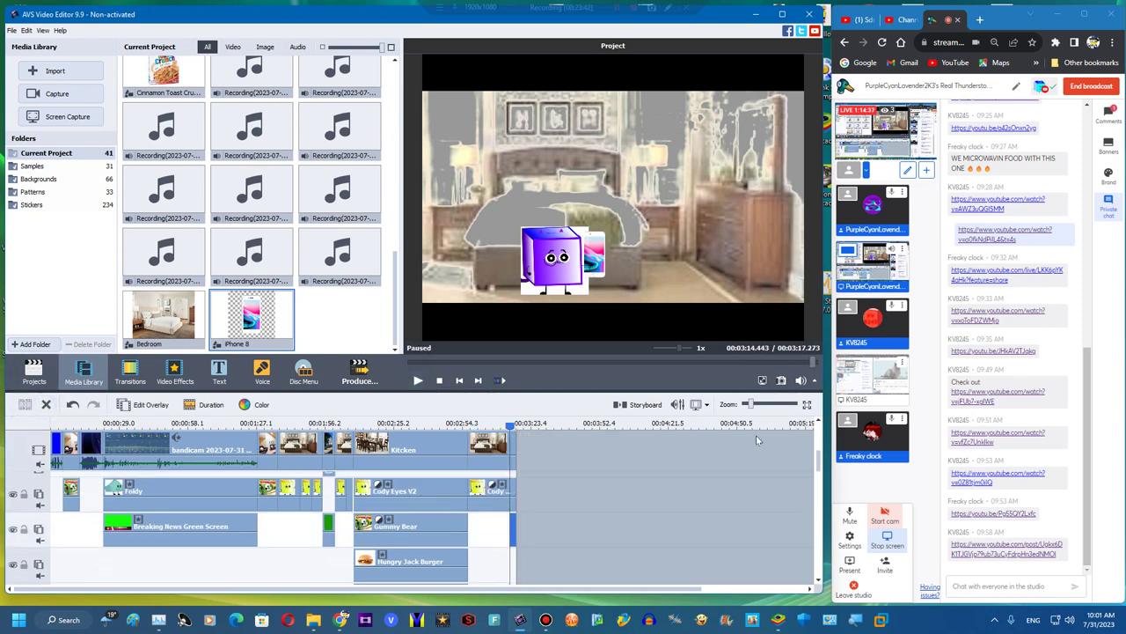
Add the light Bedroom picture after the BED clip and duplicate the Color Exchange effect across its full length
{"action": "mouse_move", "coordinate": [139, 325]}
{"action": "left_mouse_down"}
{"action": "mouse_move", "coordinate": [528, 475]}
{"action": "mouse_move", "coordinate": [530, 452]}
{"action": "left_mouse_up"}
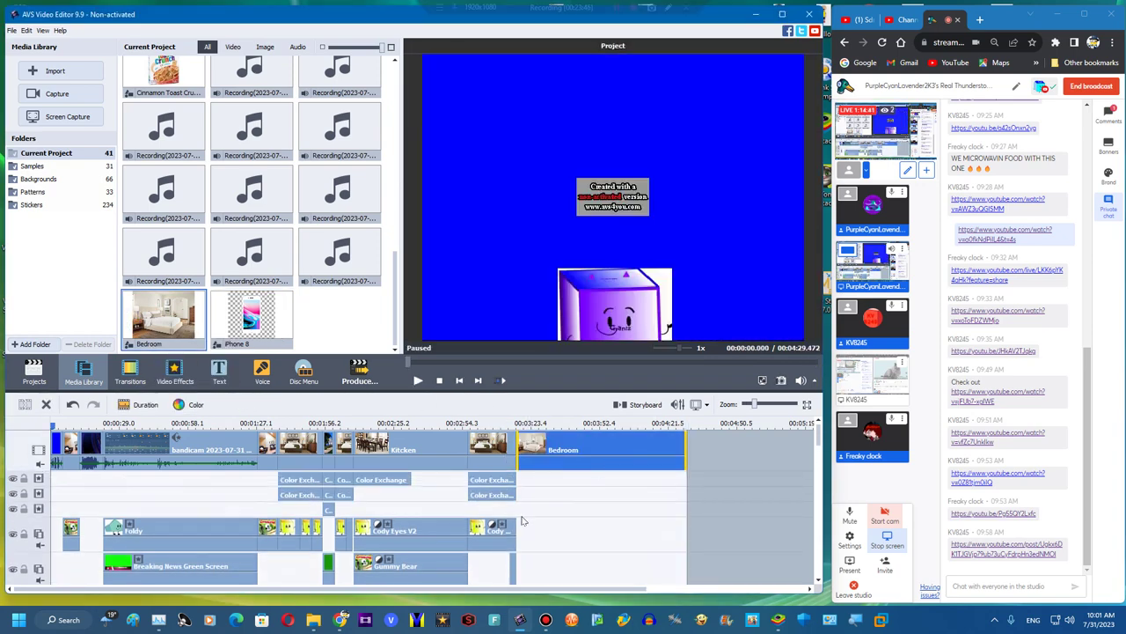
{"action": "right_click", "coordinate": [499, 483]}
{"action": "left_click", "coordinate": [537, 566]}
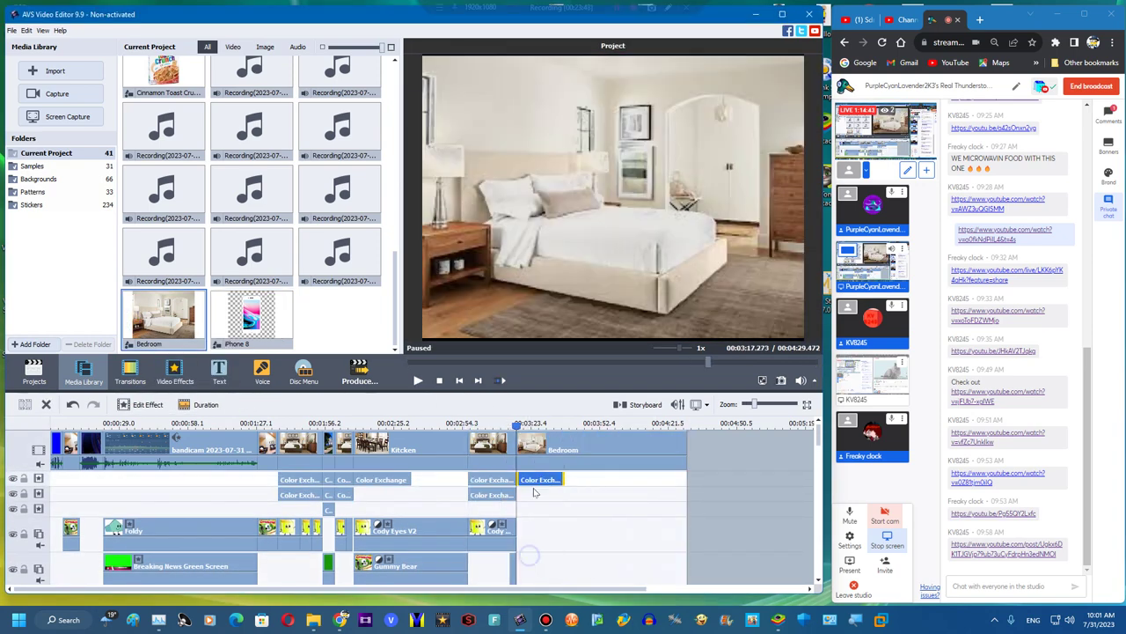
{"action": "left_click_drag", "start_coordinate": [639, 458], "coordinate": [518, 480]}
{"action": "left_click", "coordinate": [563, 450]}
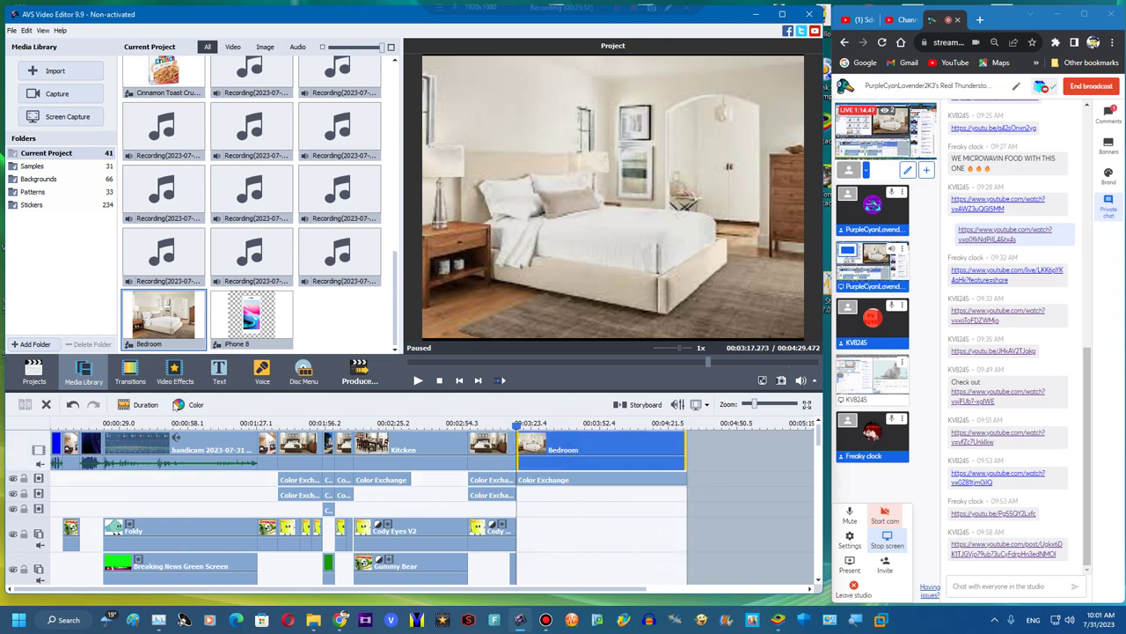
Show the broadcast's comments and jump to the newest ones
{"action": "left_click", "coordinate": [1109, 116]}
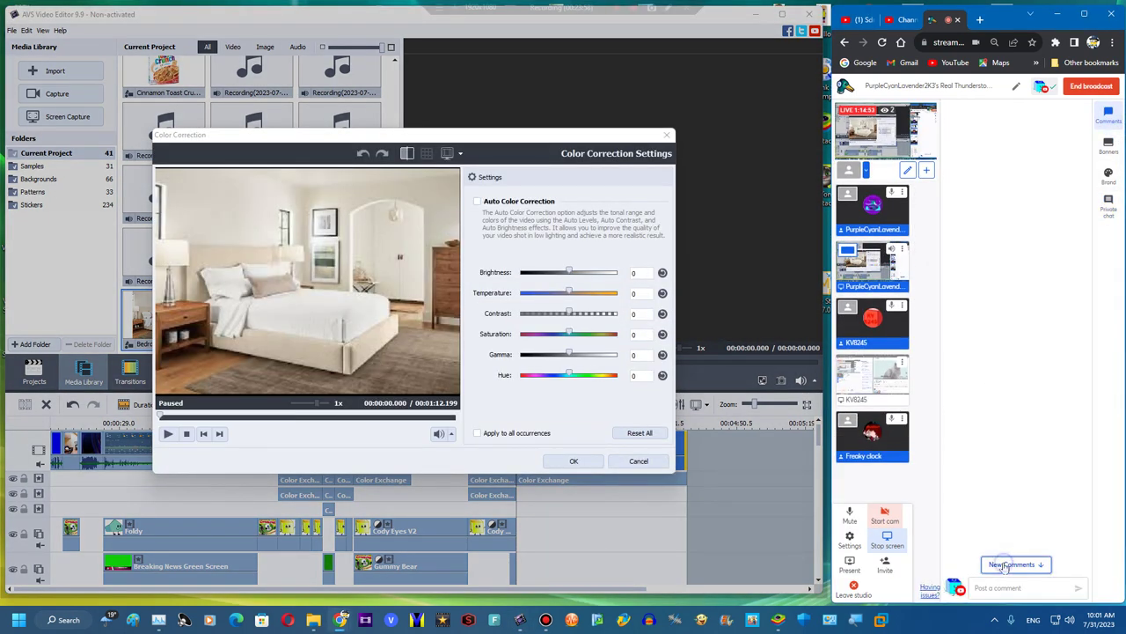
{"action": "left_click", "coordinate": [1012, 564]}
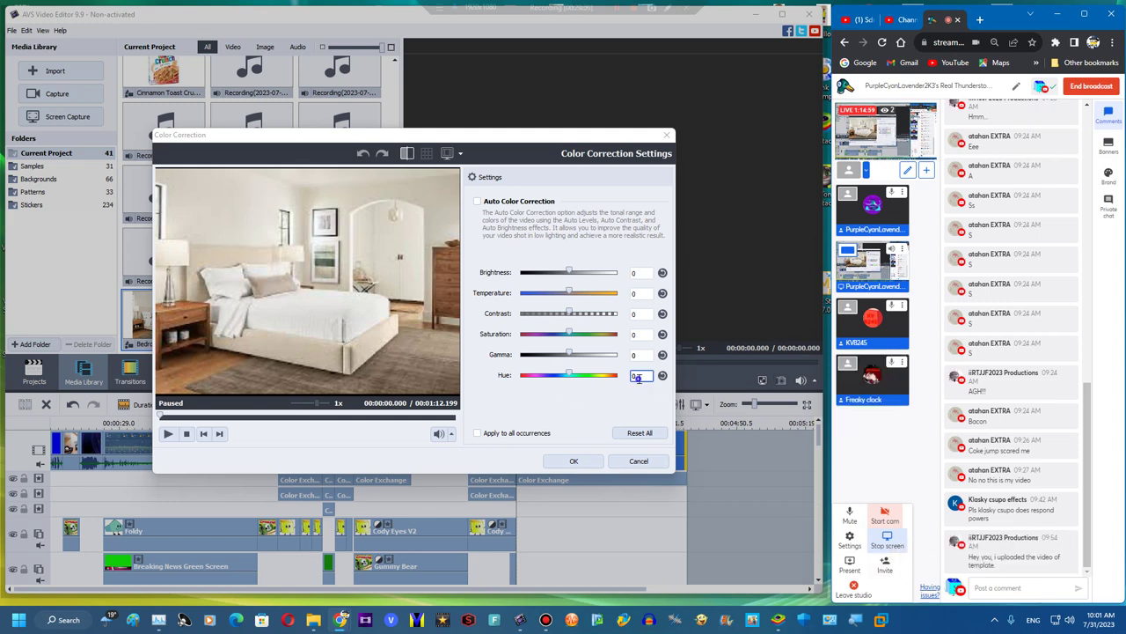
Set the Bedroom clip's brightness to 100 in its color correction
{"action": "left_click", "coordinate": [643, 273]}
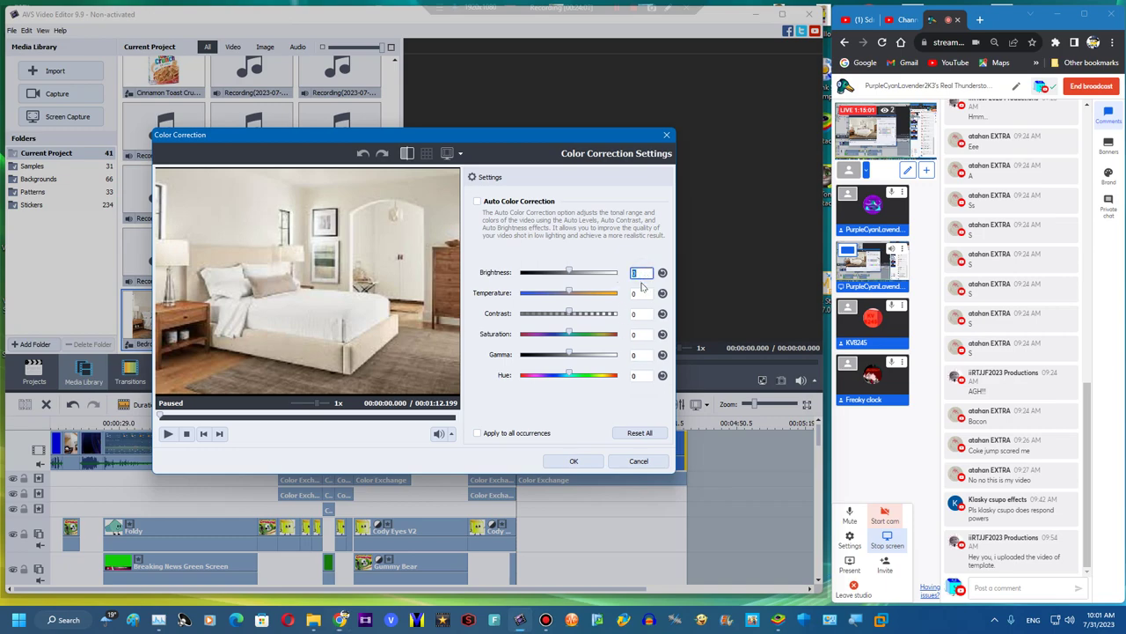
{"action": "type", "text": "100"}
{"action": "left_click", "coordinate": [563, 462]}
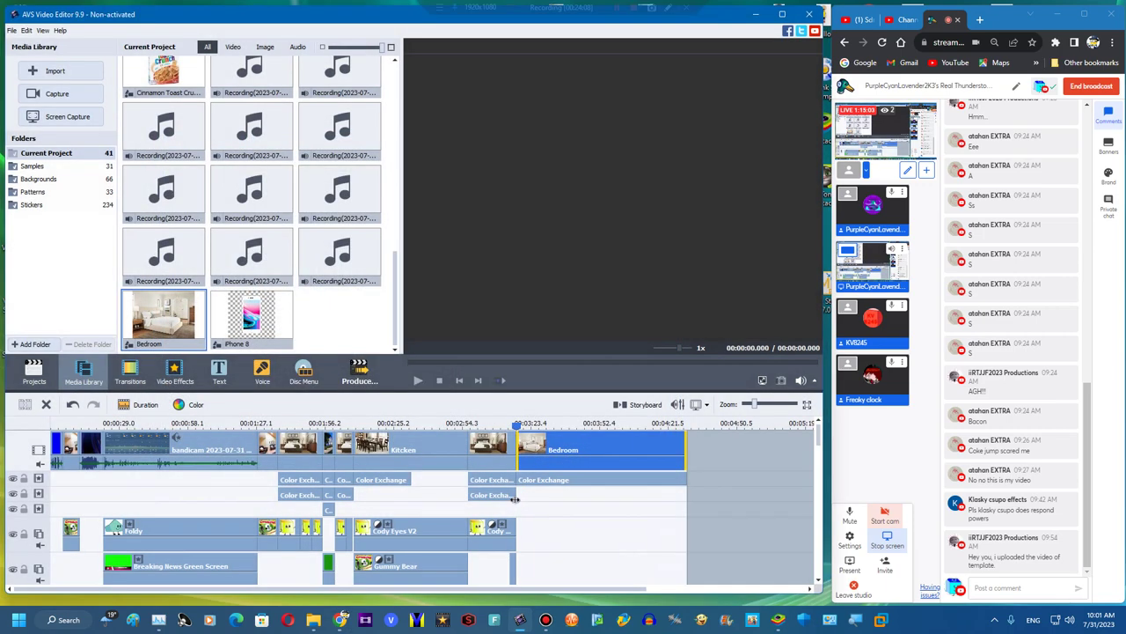
{"action": "right_click", "coordinate": [515, 496]}
{"action": "left_click", "coordinate": [552, 559]}
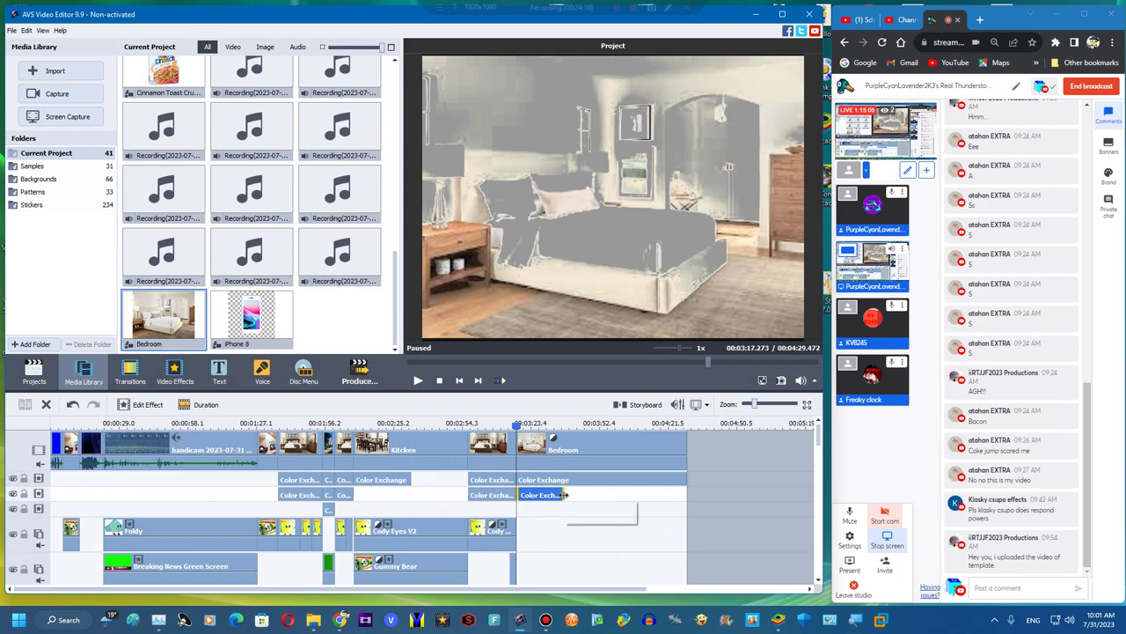
{"action": "right_click", "coordinate": [550, 498]}
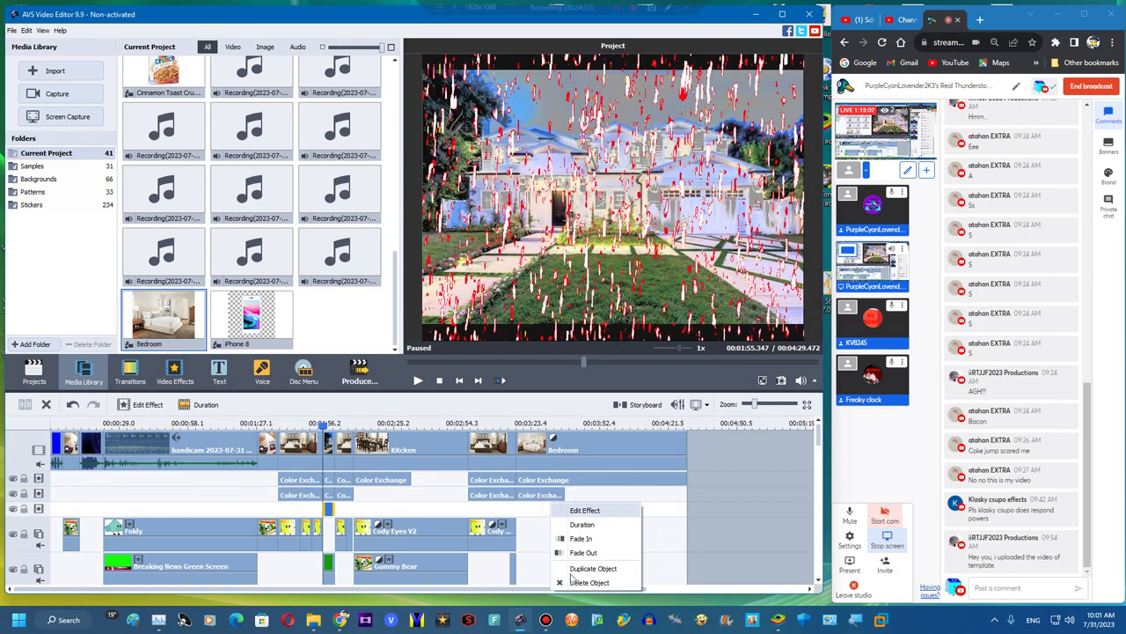
{"action": "left_click", "coordinate": [560, 572]}
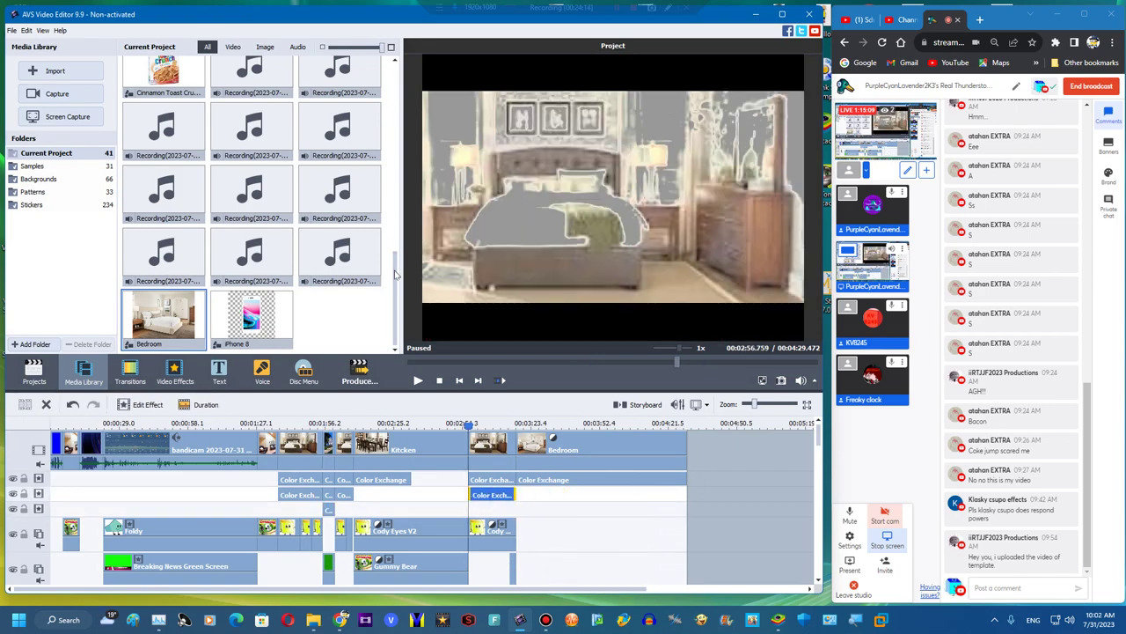
Add the yellow character picture as a reduced-size overlay spanning the Bedroom clip, with its hue set to 180
{"action": "scroll", "coordinate": [252, 202], "scroll_direction": "up", "scroll_amount": 10}
{"action": "left_click_drag", "start_coordinate": [251, 150], "coordinate": [405, 508]}
{"action": "double_click", "coordinate": [536, 528]}
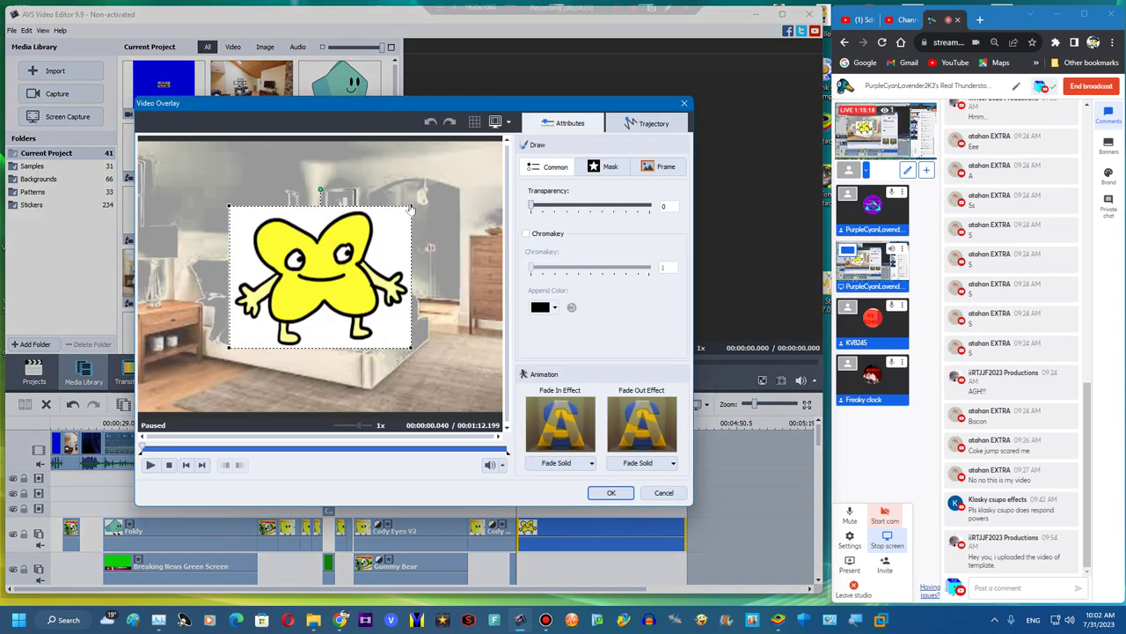
{"action": "left_click_drag", "start_coordinate": [410, 210], "coordinate": [317, 249]}
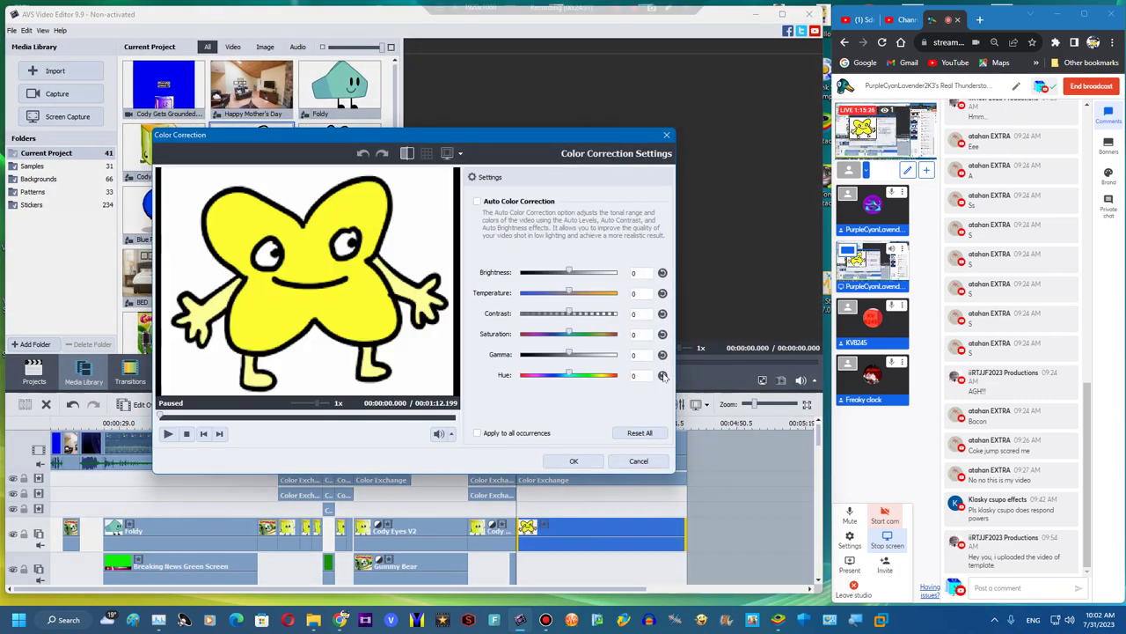
{"action": "left_click", "coordinate": [644, 375]}
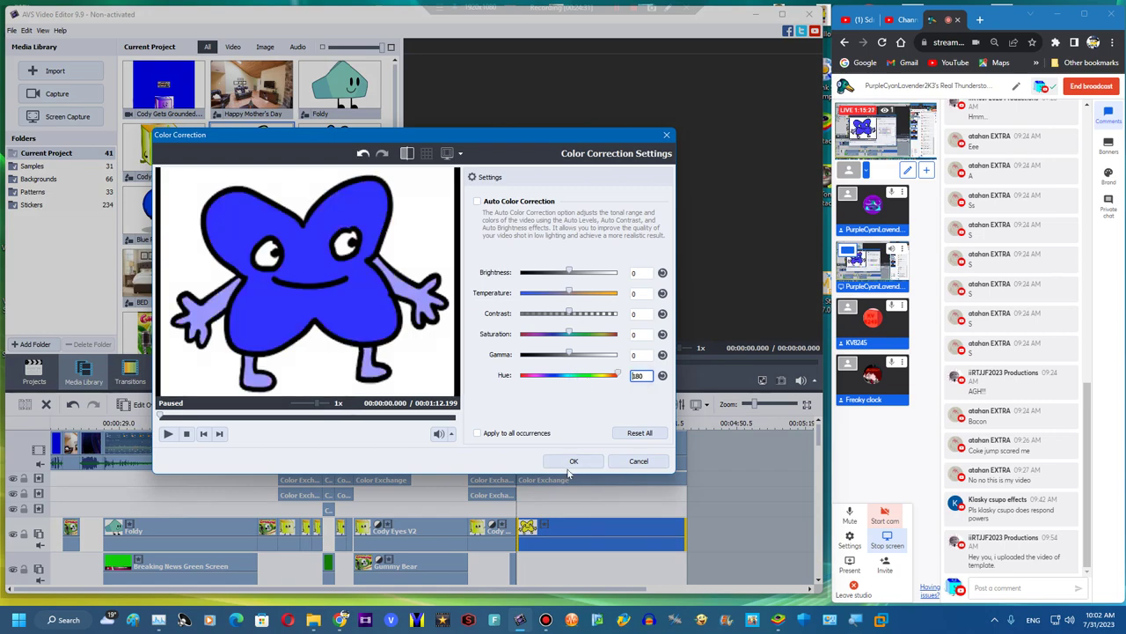
{"action": "left_click", "coordinate": [573, 460]}
Record a voice line from the start of the Bedroom clip and raise its pitch with Pitch Shift
{"action": "left_click", "coordinate": [264, 370]}
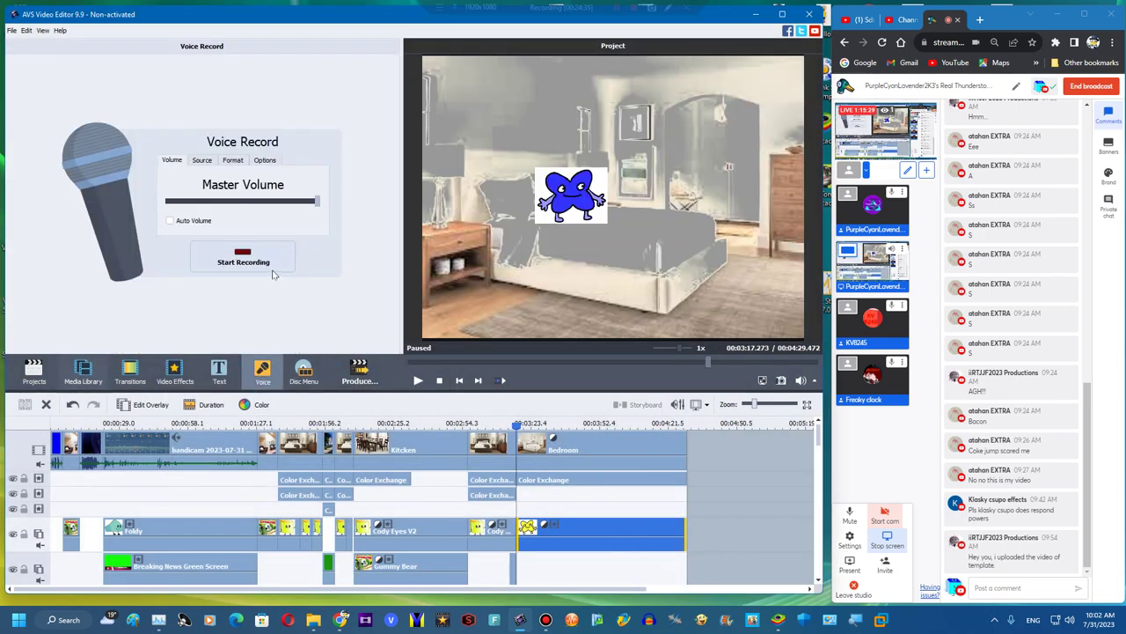
{"action": "left_click", "coordinate": [278, 260]}
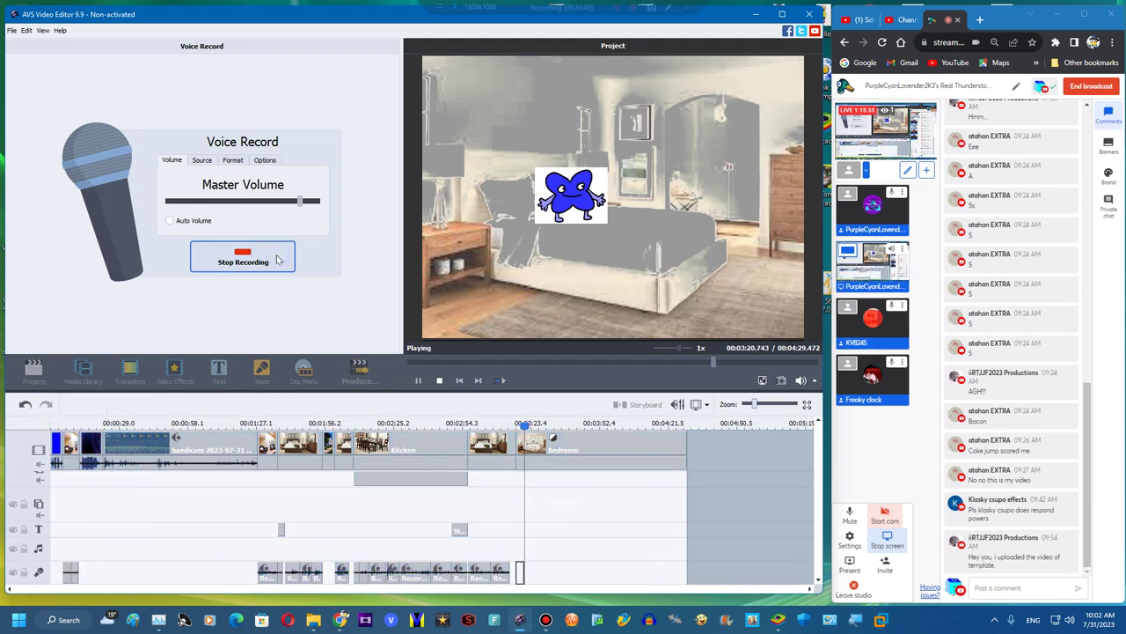
{"action": "left_click", "coordinate": [278, 260]}
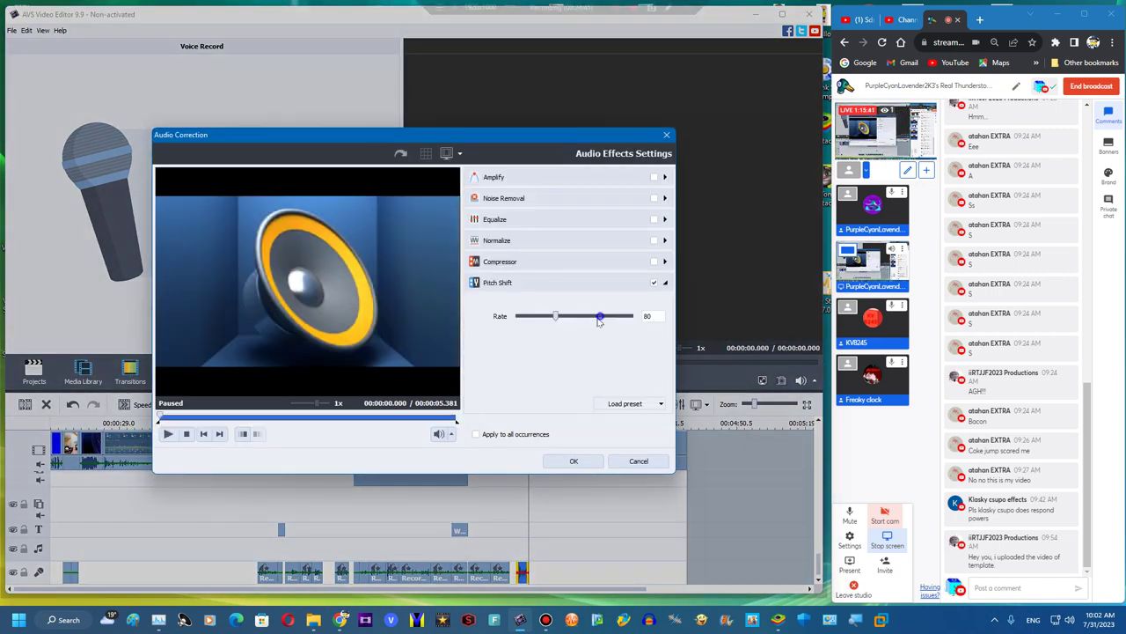
{"action": "left_click_drag", "start_coordinate": [598, 321], "coordinate": [581, 324]}
{"action": "left_click", "coordinate": [573, 461]}
Record another voice line from 00:03:22.654 and move it to the music track
{"action": "left_click", "coordinate": [528, 423]}
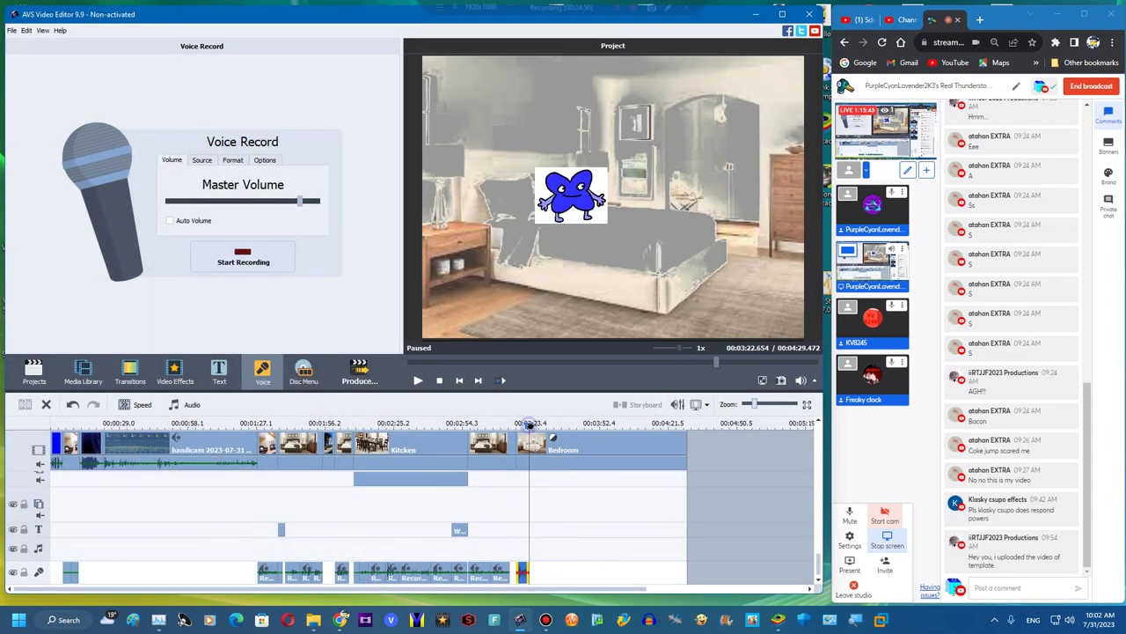
{"action": "left_click", "coordinate": [233, 259]}
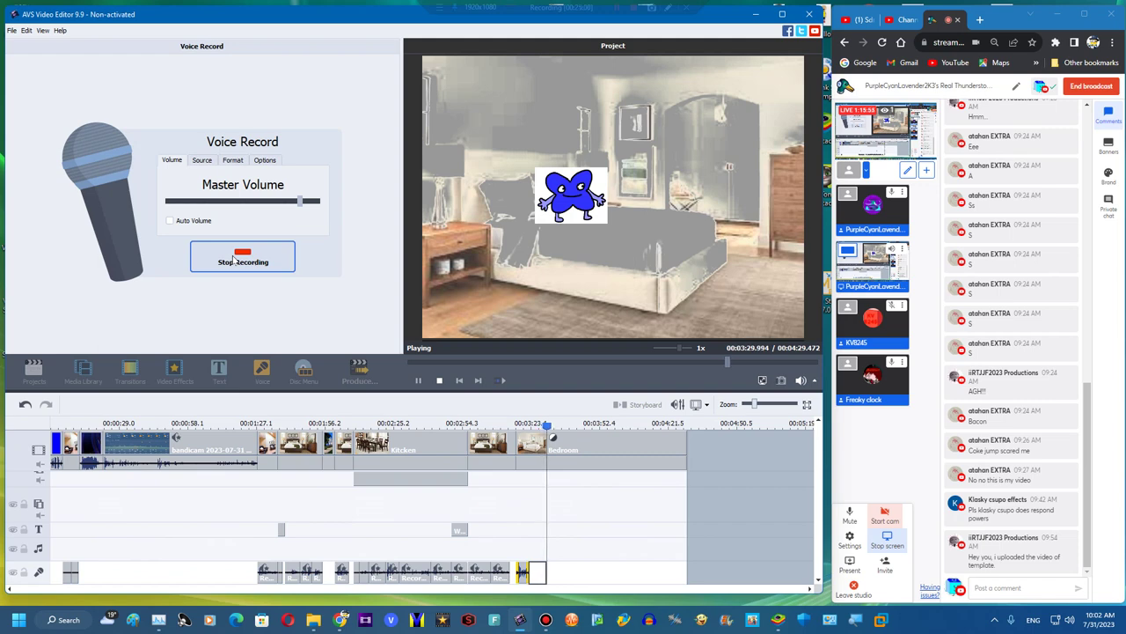
{"action": "left_click", "coordinate": [233, 260]}
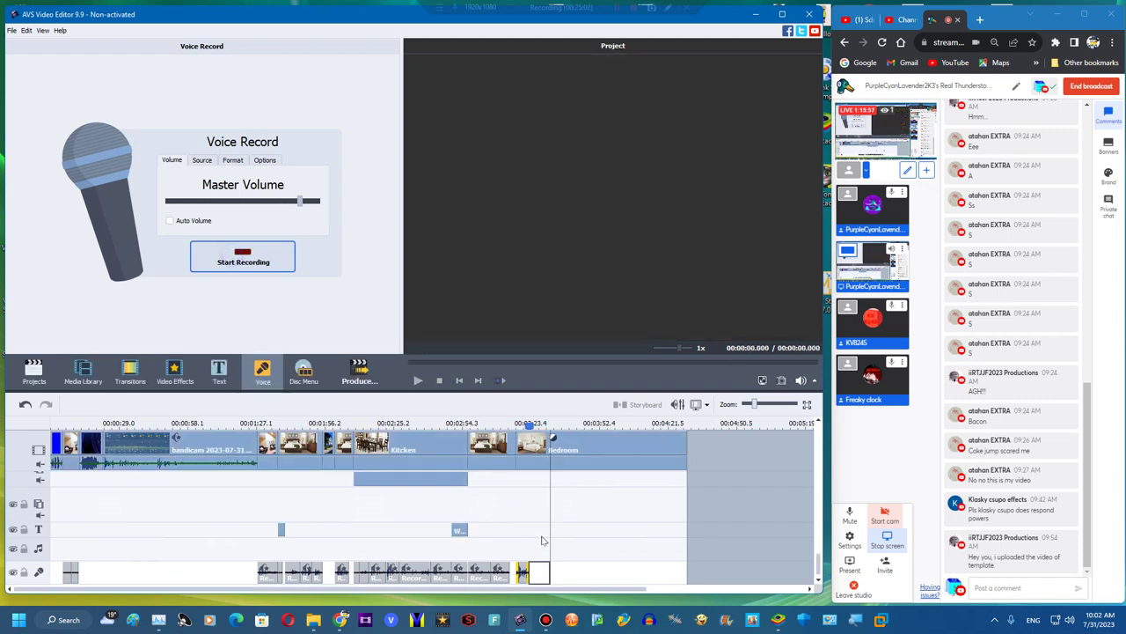
Record a second voice line from 00:03:22.654 on the voice track and raise its pitch with Pitch Shift
{"action": "left_click", "coordinate": [282, 256]}
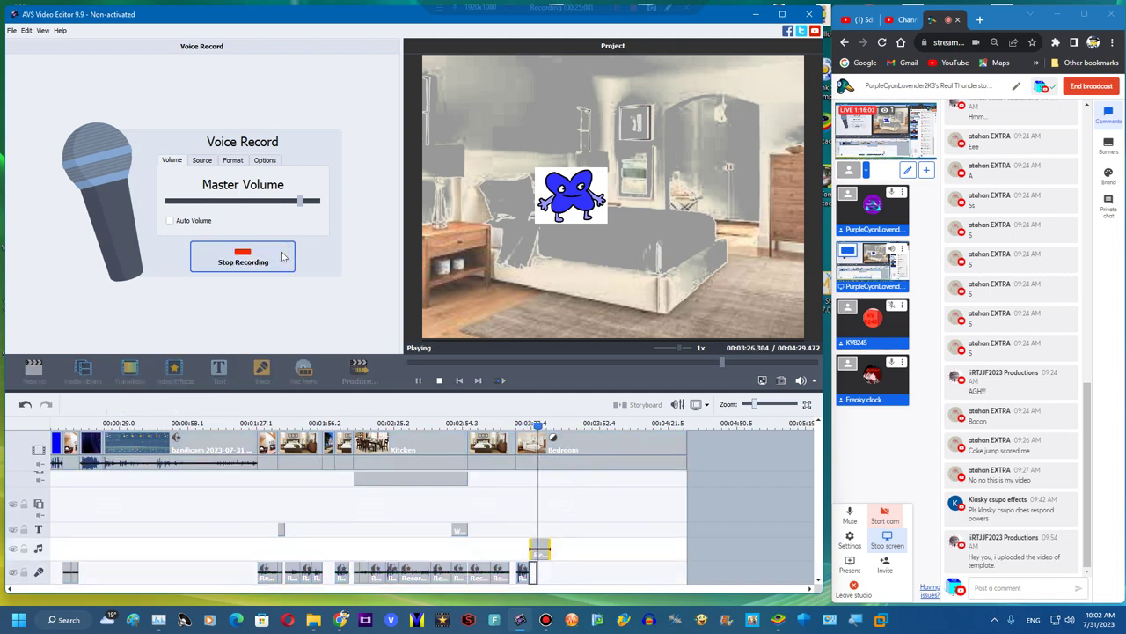
{"action": "left_click", "coordinate": [282, 255]}
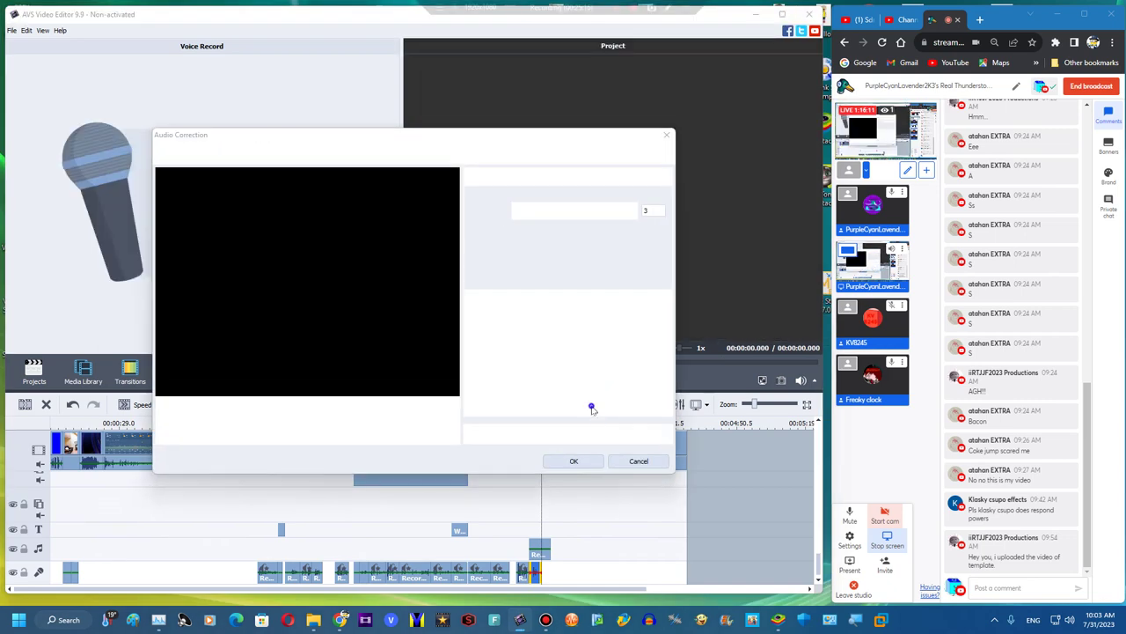
{"action": "left_click", "coordinate": [588, 316]}
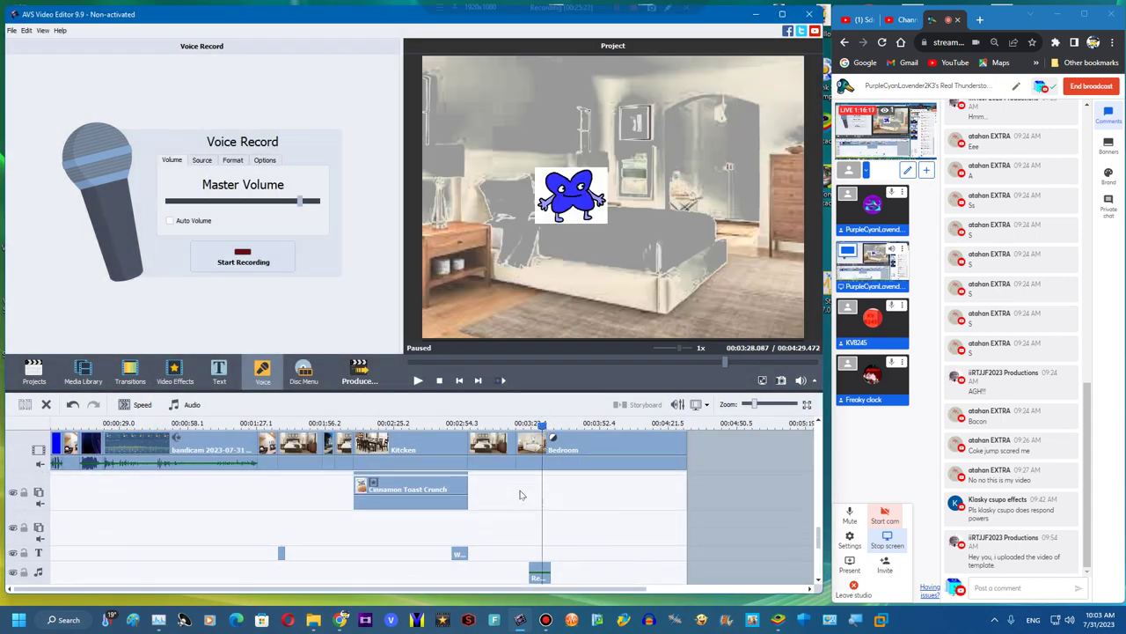
Duplicate the iPhone overlay from 00:03:28.087 to the Bedroom clip's end and place it directly to the right of the blue character
{"action": "right_click", "coordinate": [515, 518]}
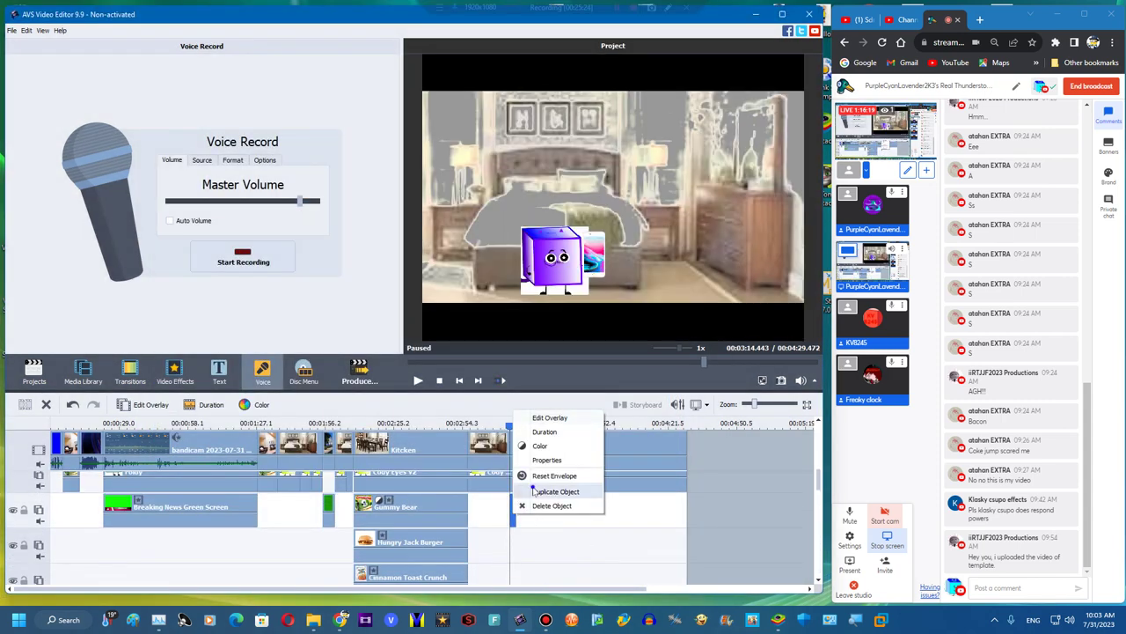
{"action": "left_click", "coordinate": [533, 491]}
{"action": "left_click_drag", "start_coordinate": [519, 502], "coordinate": [548, 501]}
{"action": "left_click", "coordinate": [546, 504]}
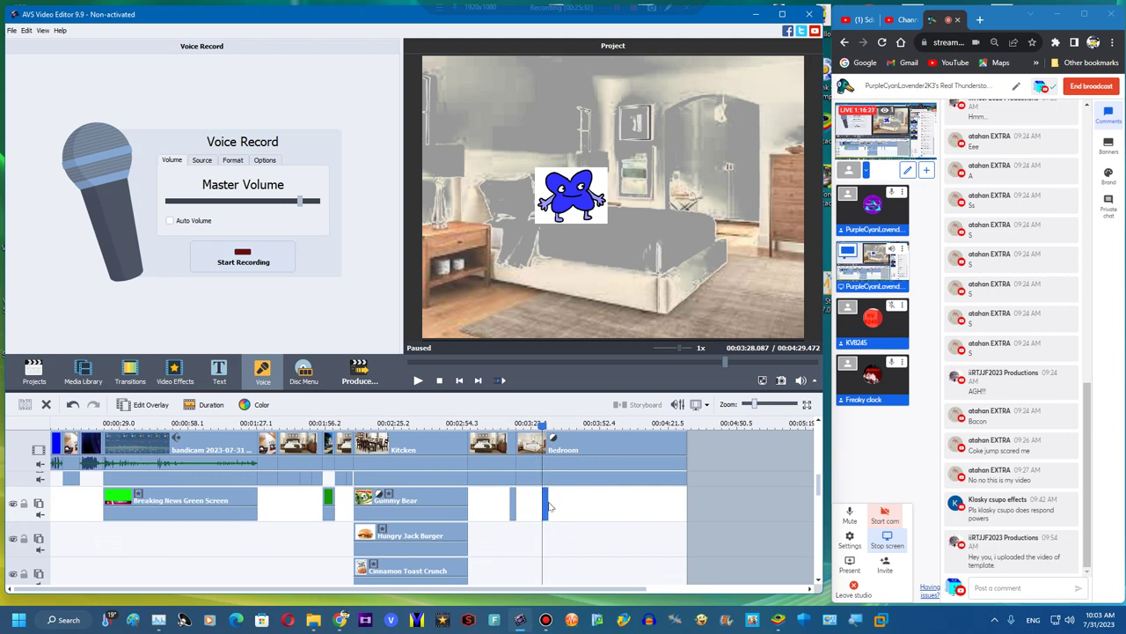
{"action": "left_click_drag", "start_coordinate": [545, 500], "coordinate": [684, 499]}
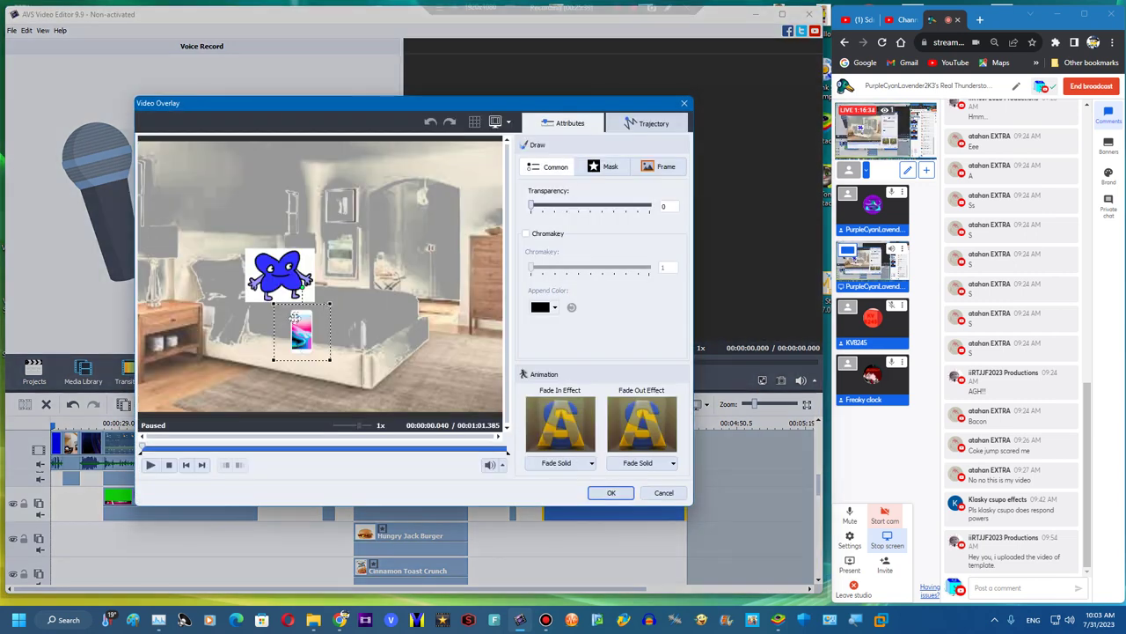
{"action": "left_click_drag", "start_coordinate": [300, 327], "coordinate": [312, 284]}
{"action": "left_click", "coordinate": [616, 494]}
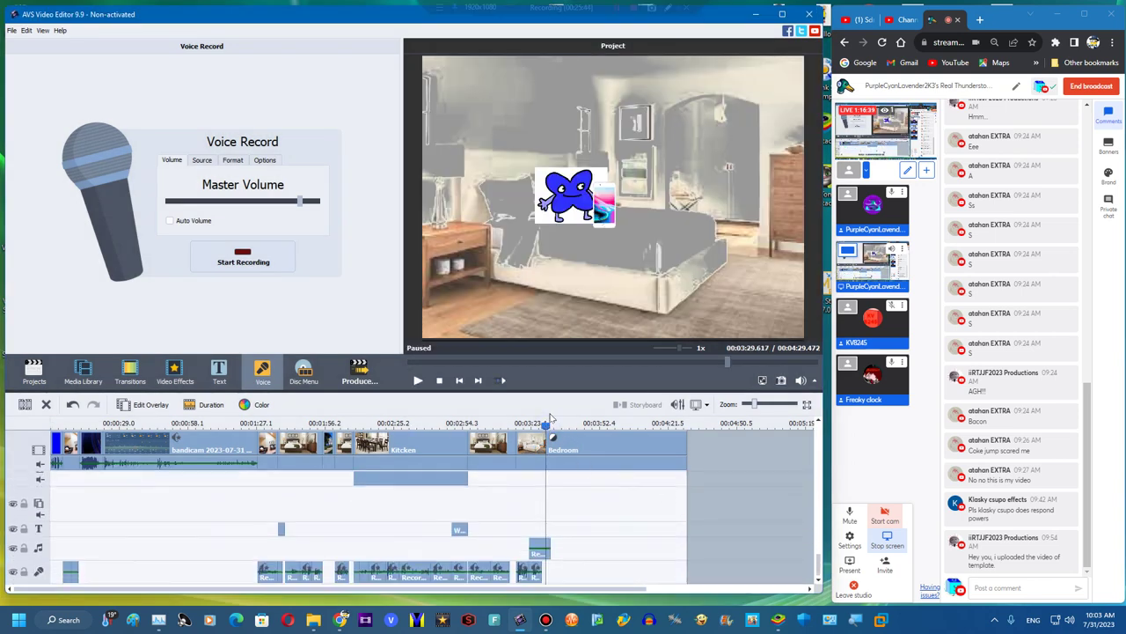
Split the iPhone overlay at 00:03:31.901 and move its second part to the left side of the blue character
{"action": "left_click_drag", "start_coordinate": [547, 426], "coordinate": [549, 424]}
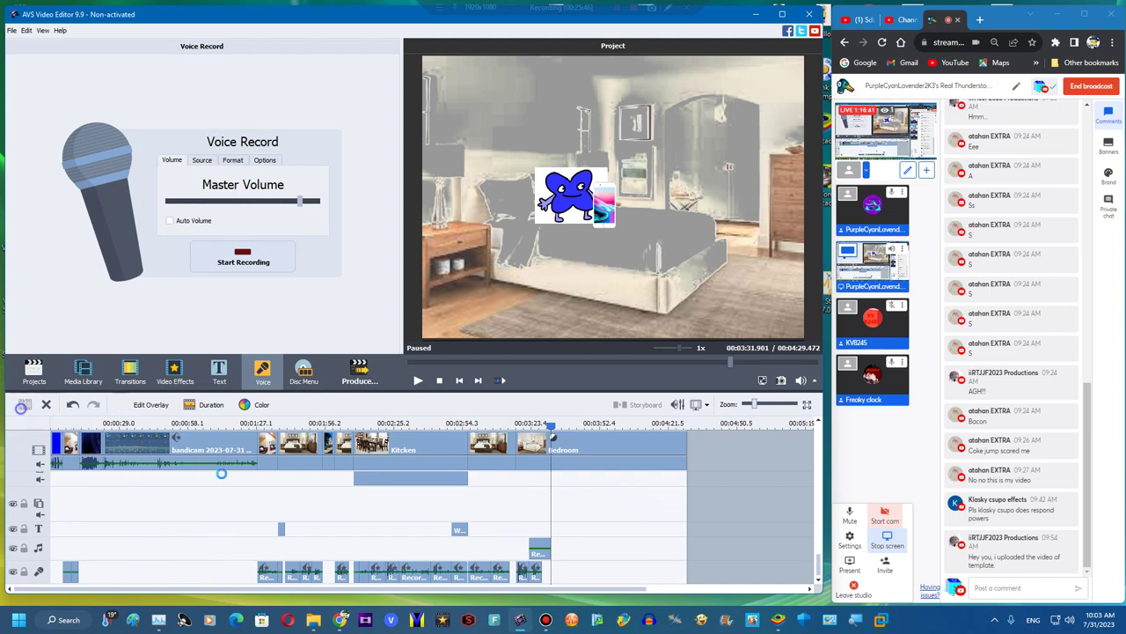
{"action": "left_click", "coordinate": [146, 404]}
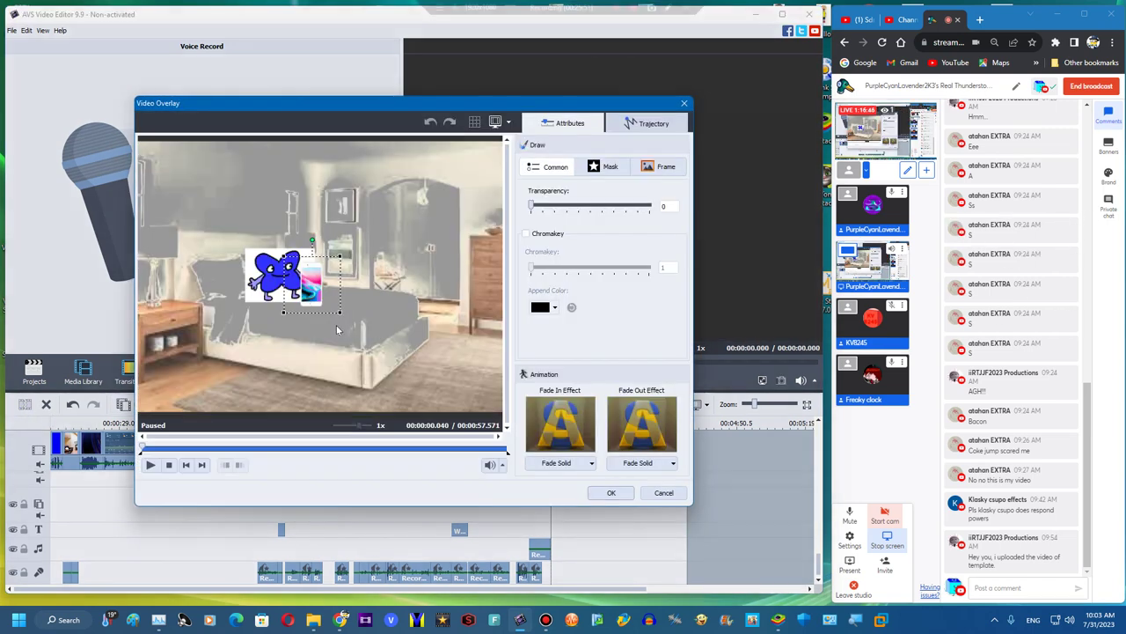
{"action": "left_click_drag", "start_coordinate": [310, 283], "coordinate": [250, 270]}
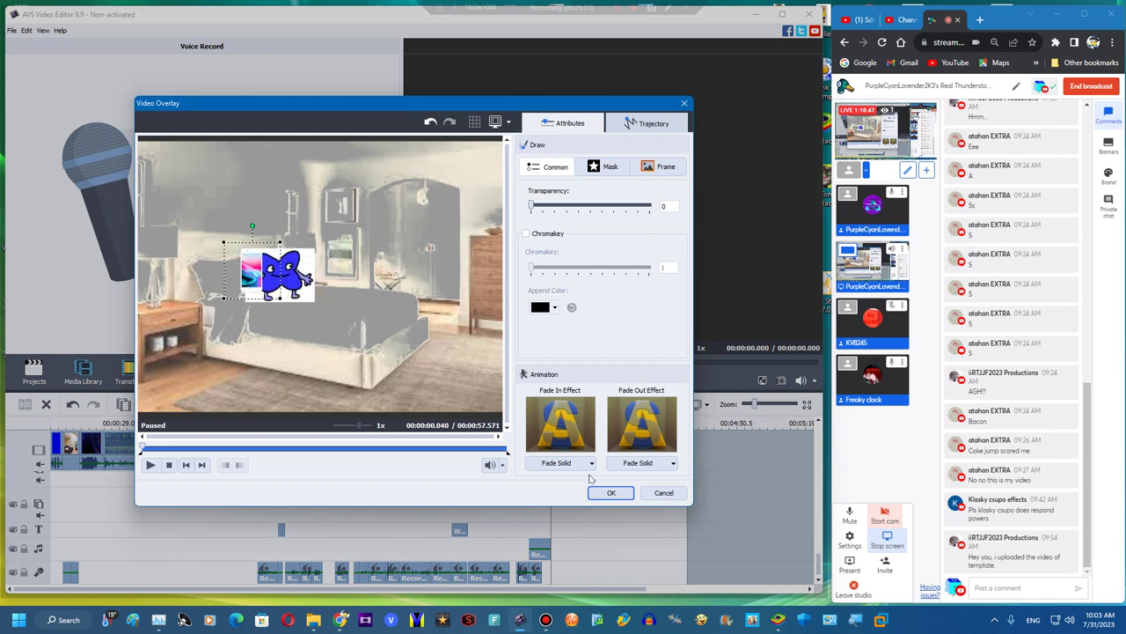
{"action": "left_click", "coordinate": [607, 492]}
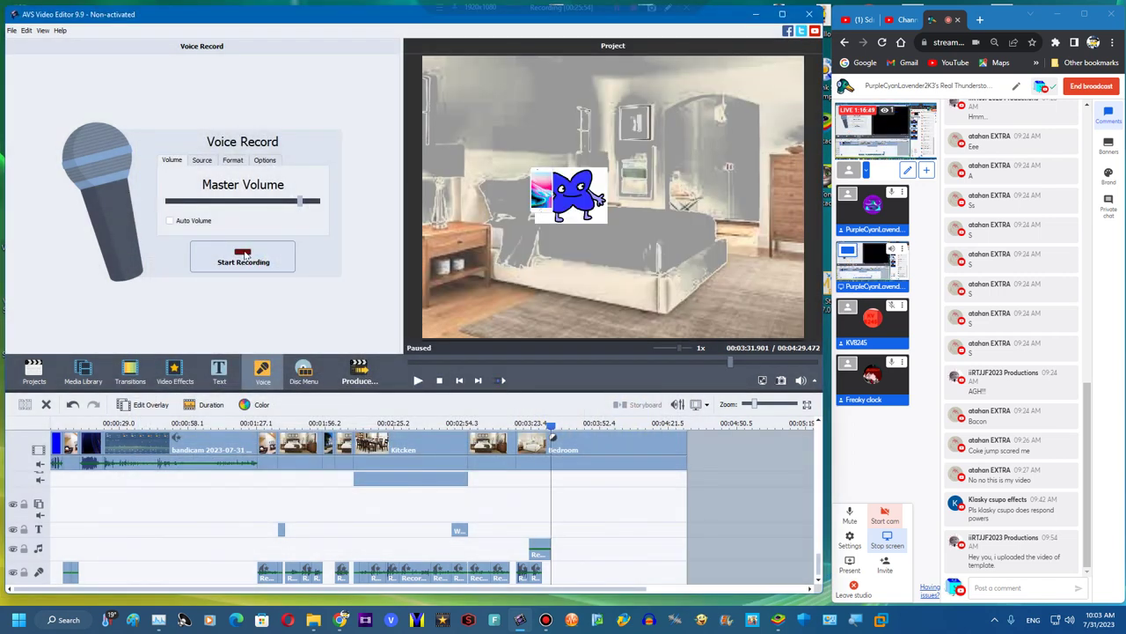
Record a voice line from 00:03:31.901 and apply Pitch Shift with a rate of 119
{"action": "left_click", "coordinate": [243, 254]}
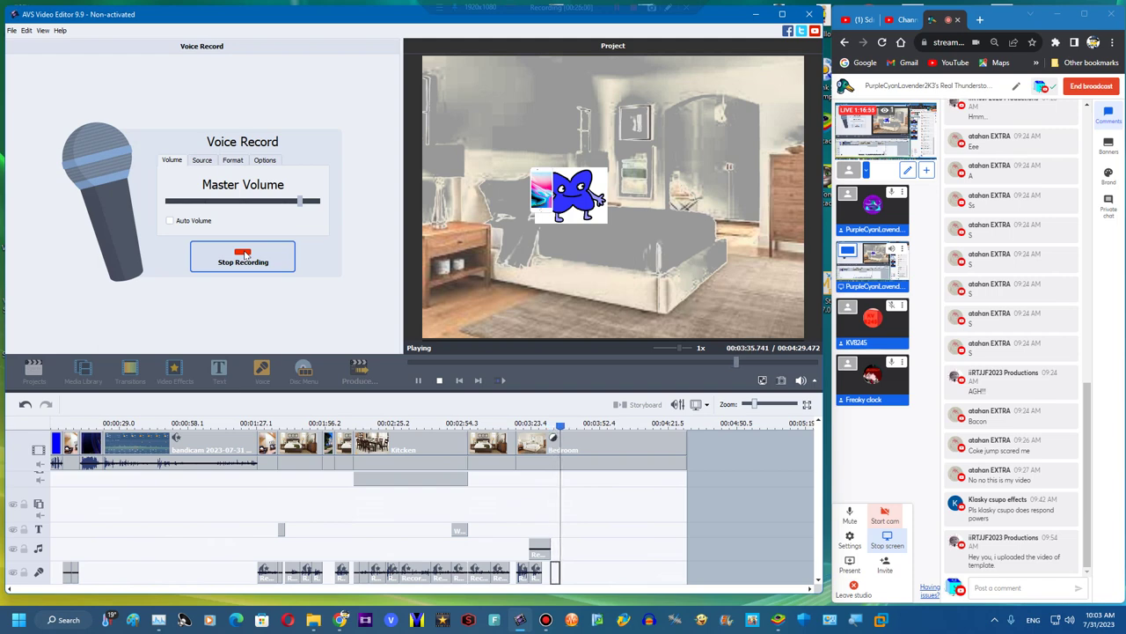
{"action": "left_click", "coordinate": [243, 257]}
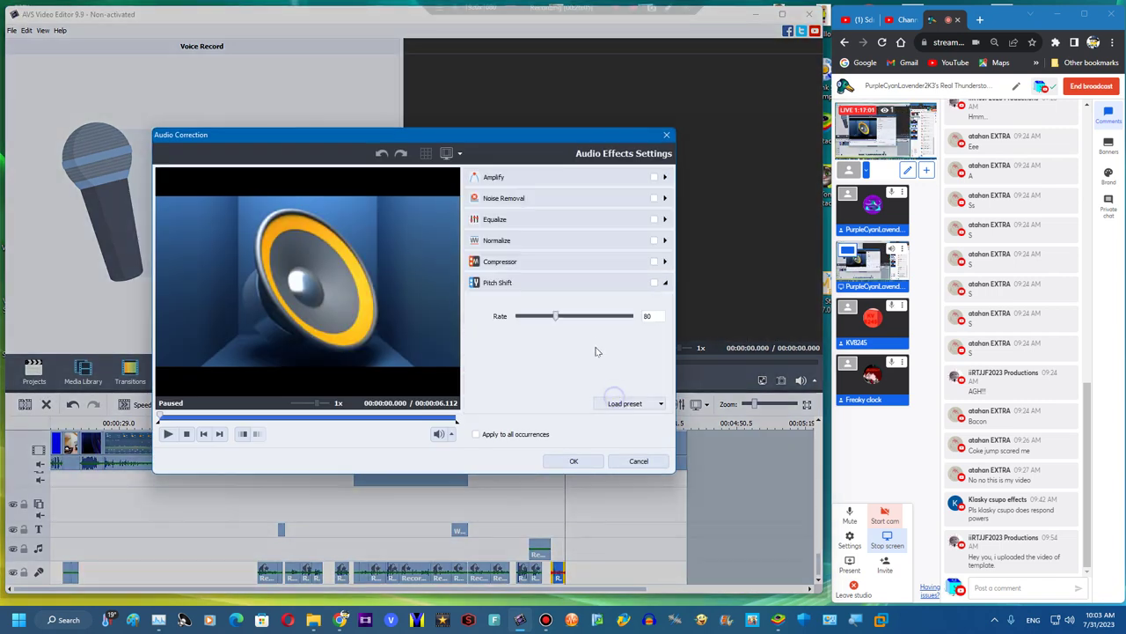
{"action": "left_click", "coordinate": [581, 315]}
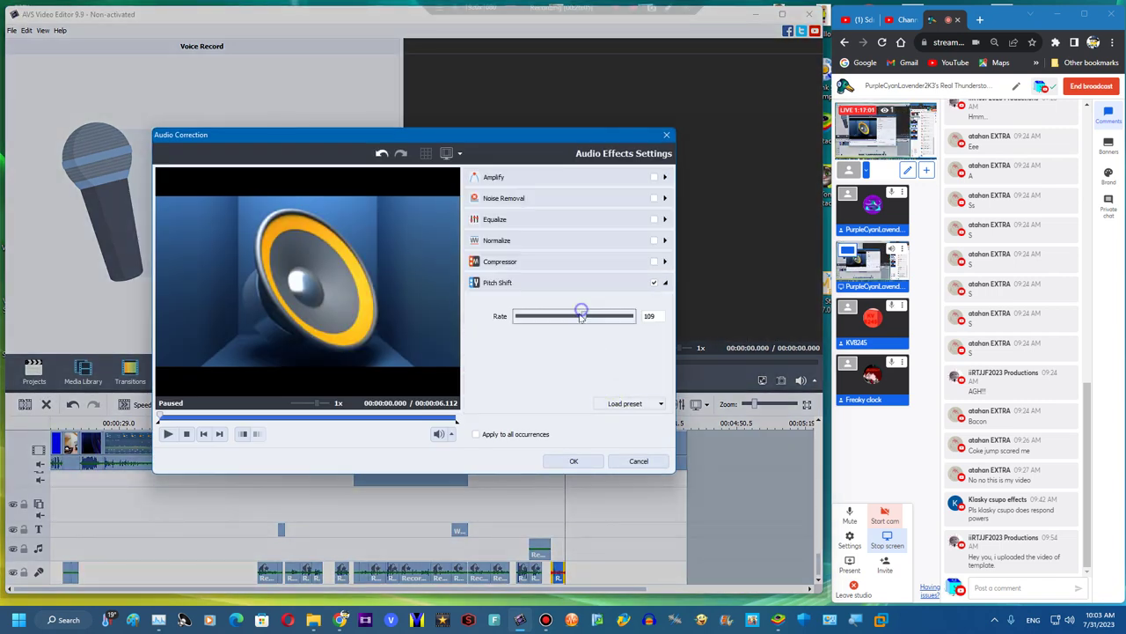
{"action": "left_click_drag", "start_coordinate": [581, 312], "coordinate": [580, 316]}
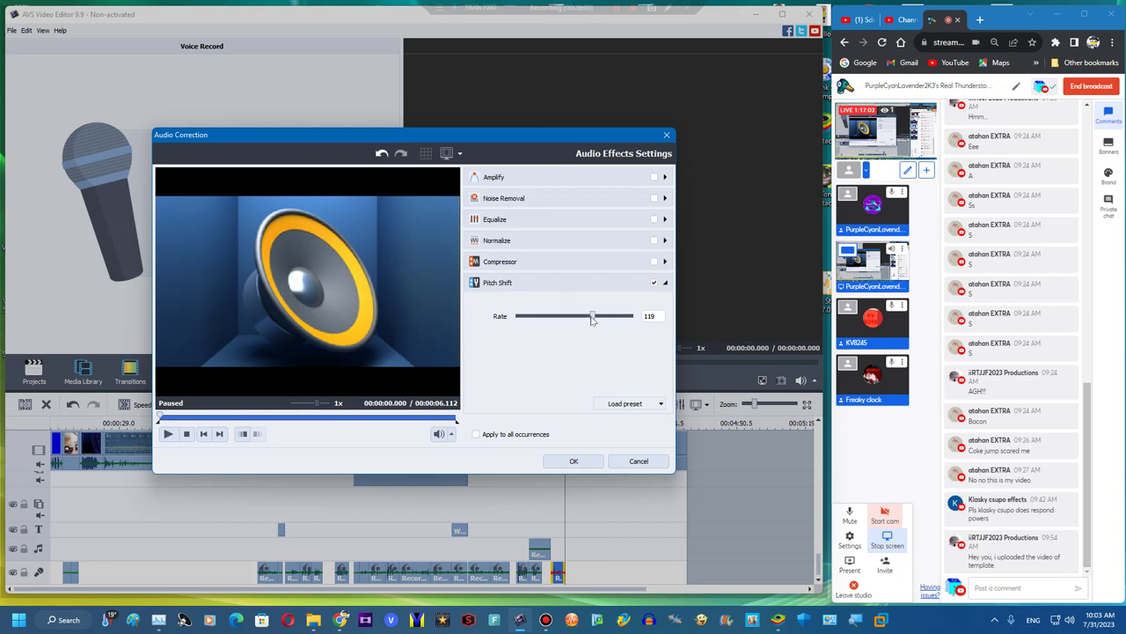
{"action": "left_click", "coordinate": [573, 459]}
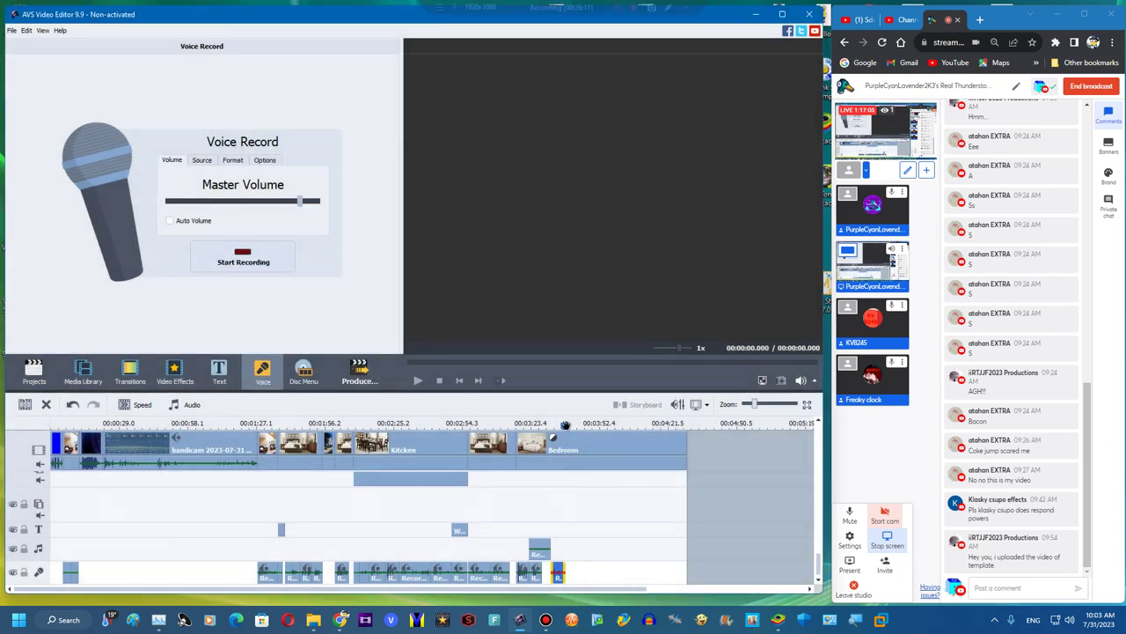
{"action": "left_click", "coordinate": [264, 251]}
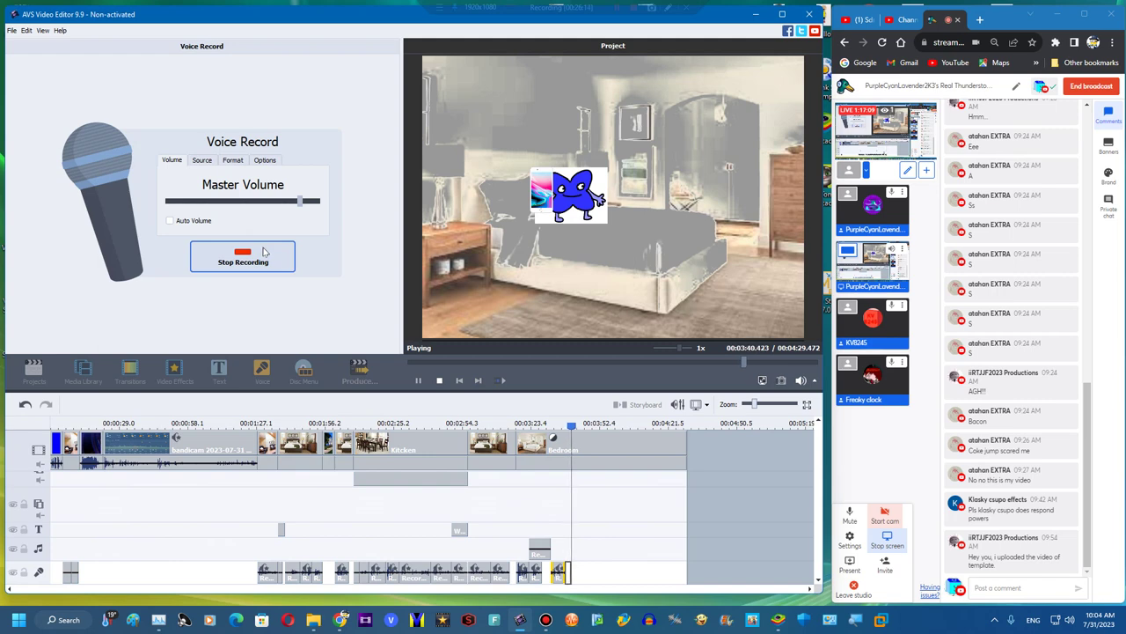
{"action": "left_click", "coordinate": [264, 253]}
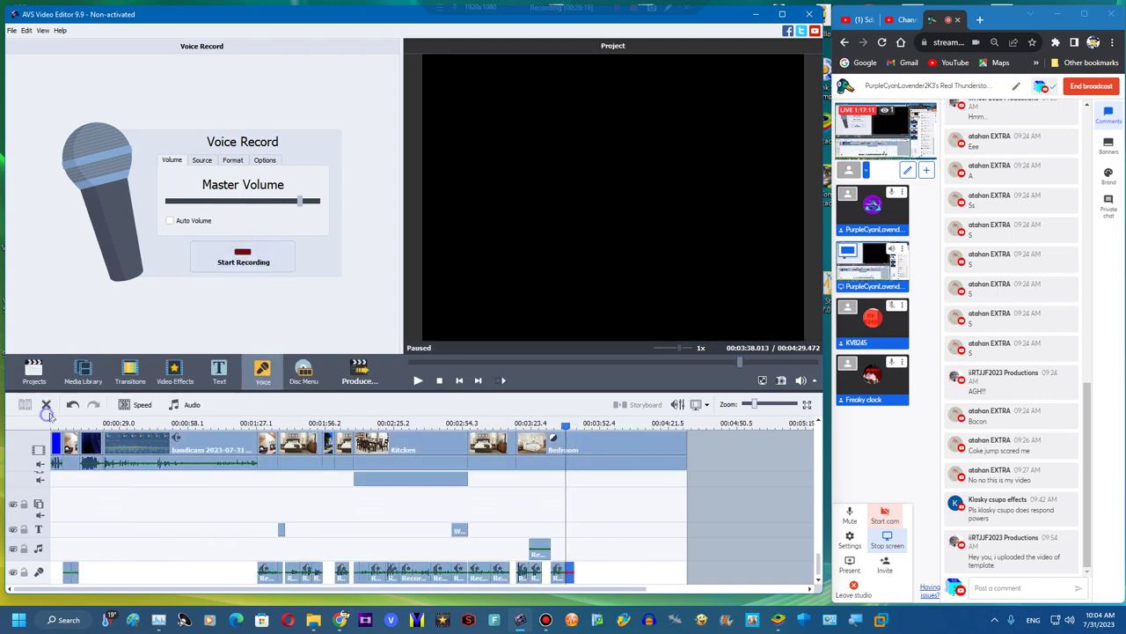
{"action": "left_click_drag", "start_coordinate": [552, 426], "coordinate": [565, 425]}
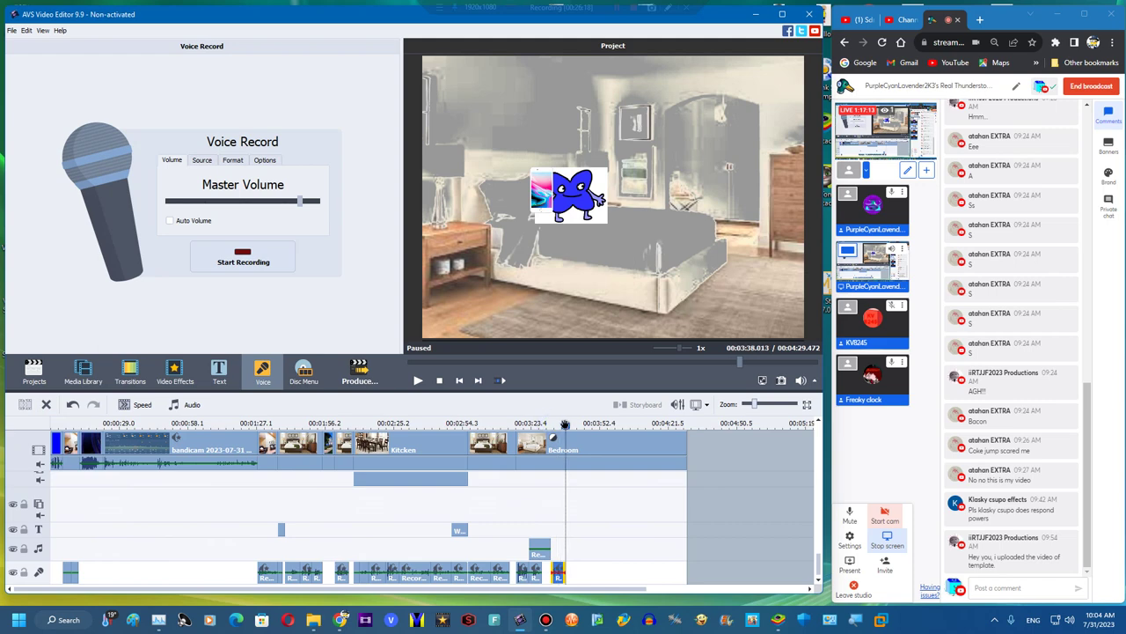
Record a voice line from 00:03:38.013 and Equalize it, with <30, 63, 1k, 2k and 4k at 20 dB and all other bands at -20 dB
{"action": "left_click", "coordinate": [250, 272]}
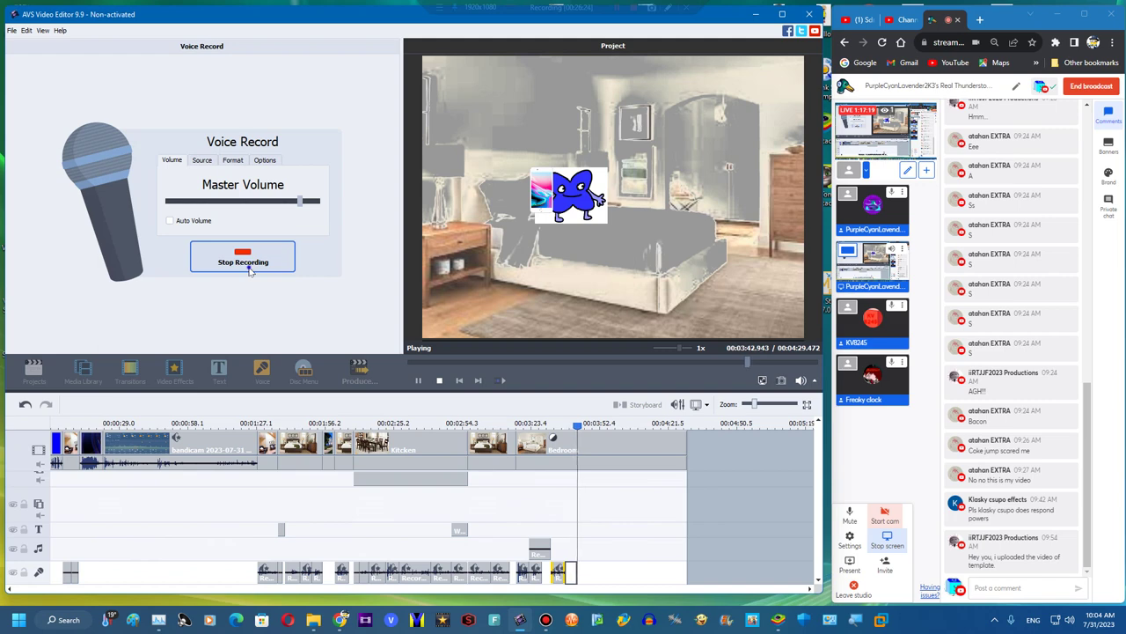
{"action": "left_click", "coordinate": [250, 269]}
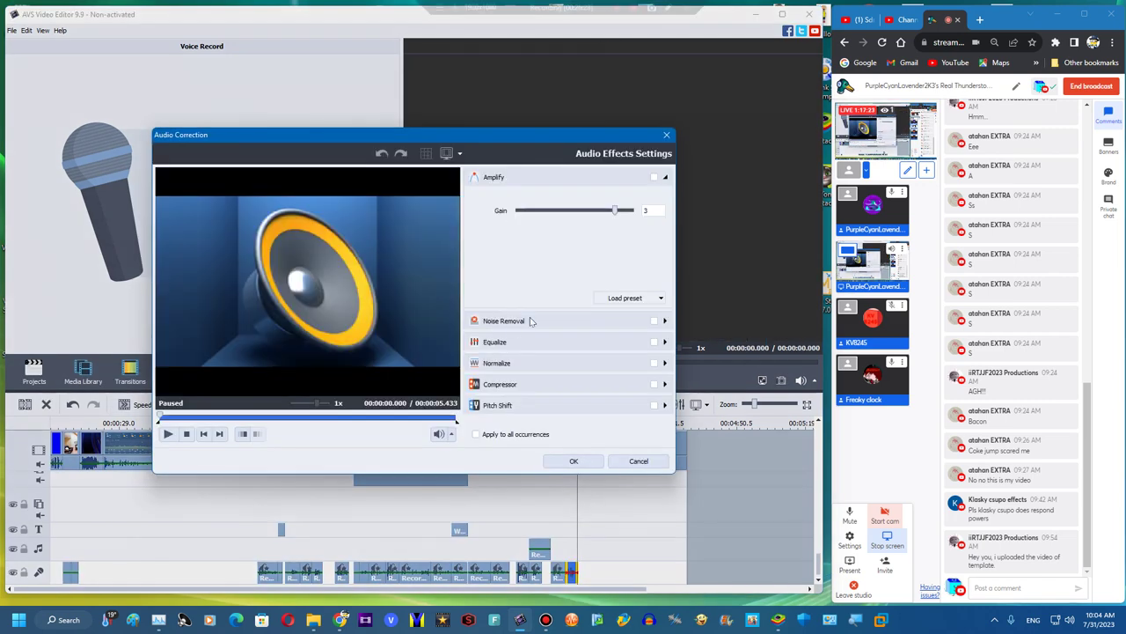
{"action": "left_click", "coordinate": [498, 339]}
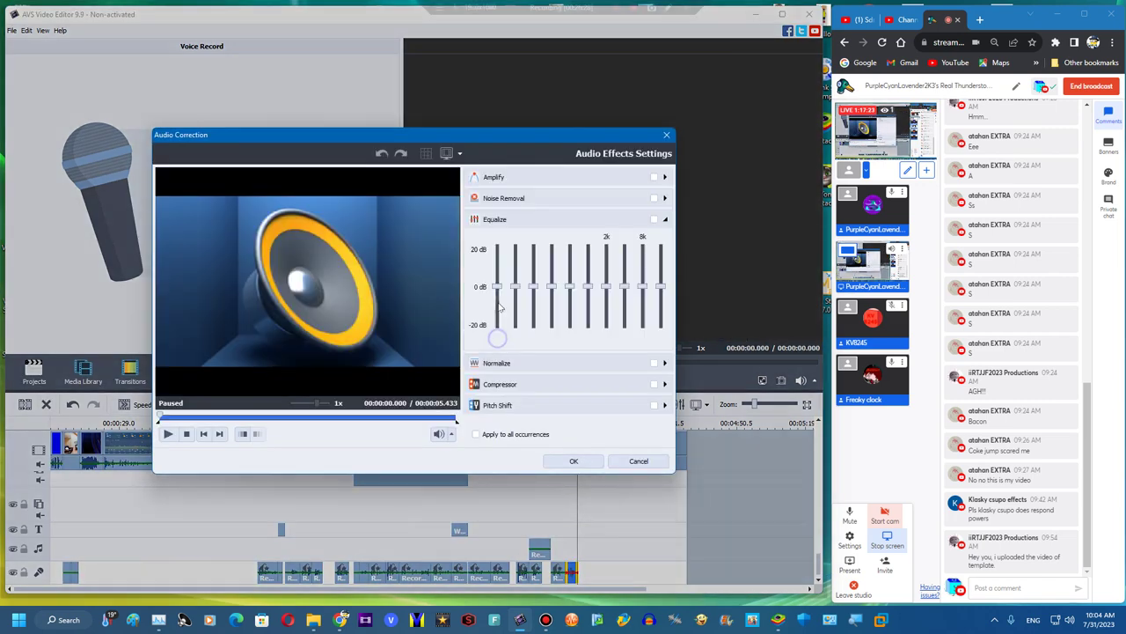
{"action": "left_click_drag", "start_coordinate": [497, 286], "coordinate": [497, 248]}
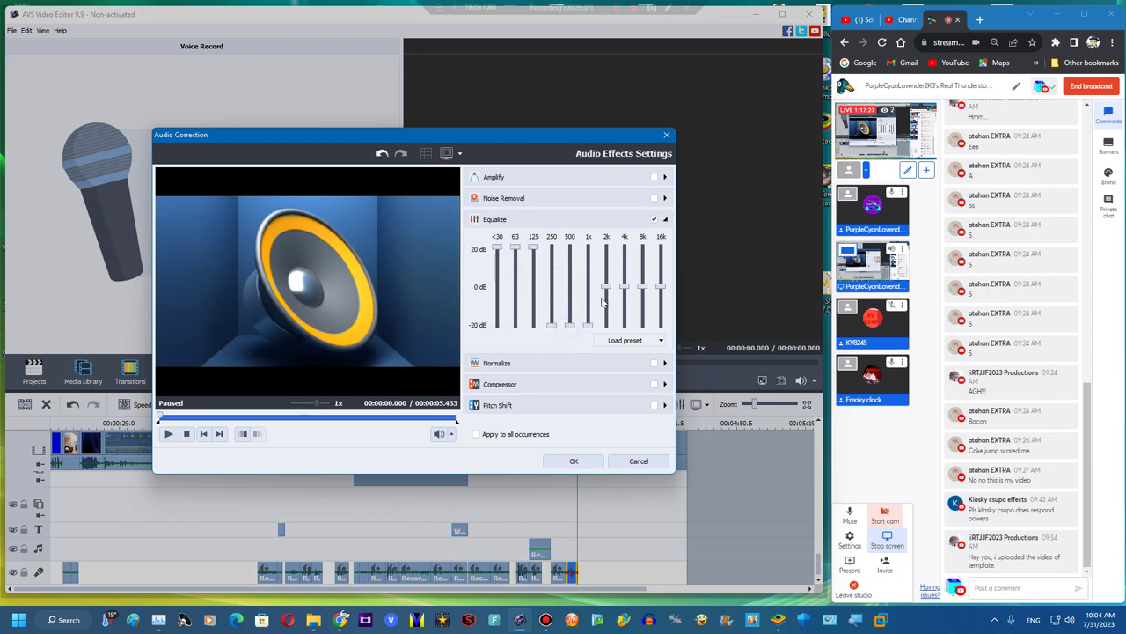
{"action": "left_click_drag", "start_coordinate": [642, 286], "coordinate": [643, 326]}
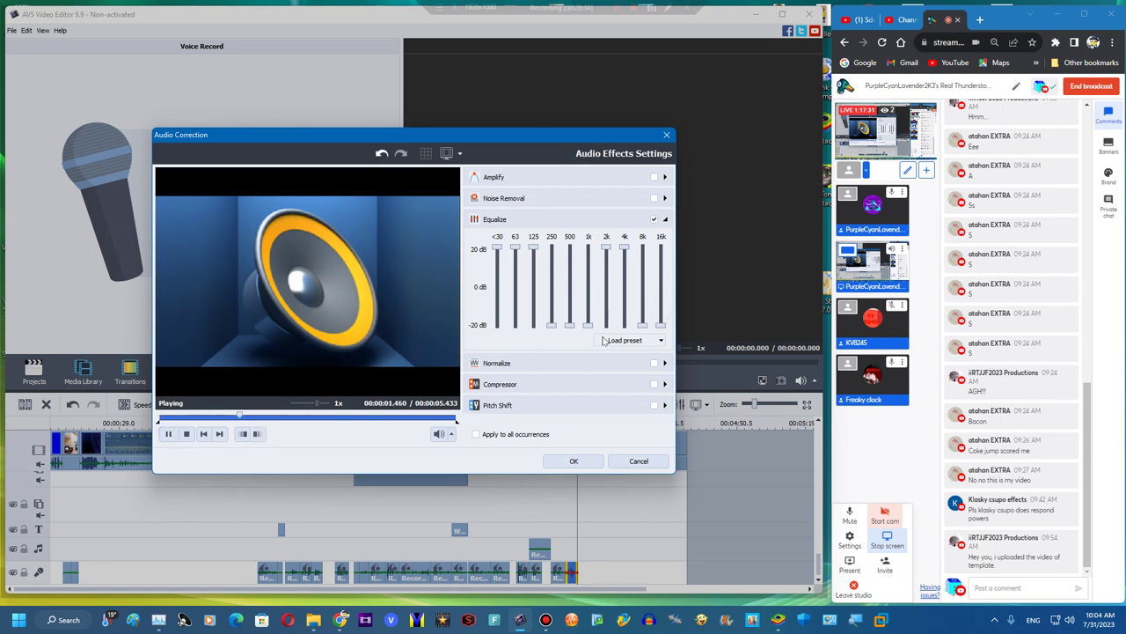
{"action": "left_click_drag", "start_coordinate": [534, 272], "coordinate": [534, 325]}
{"action": "left_click", "coordinate": [168, 433]}
{"action": "left_click", "coordinate": [587, 278]}
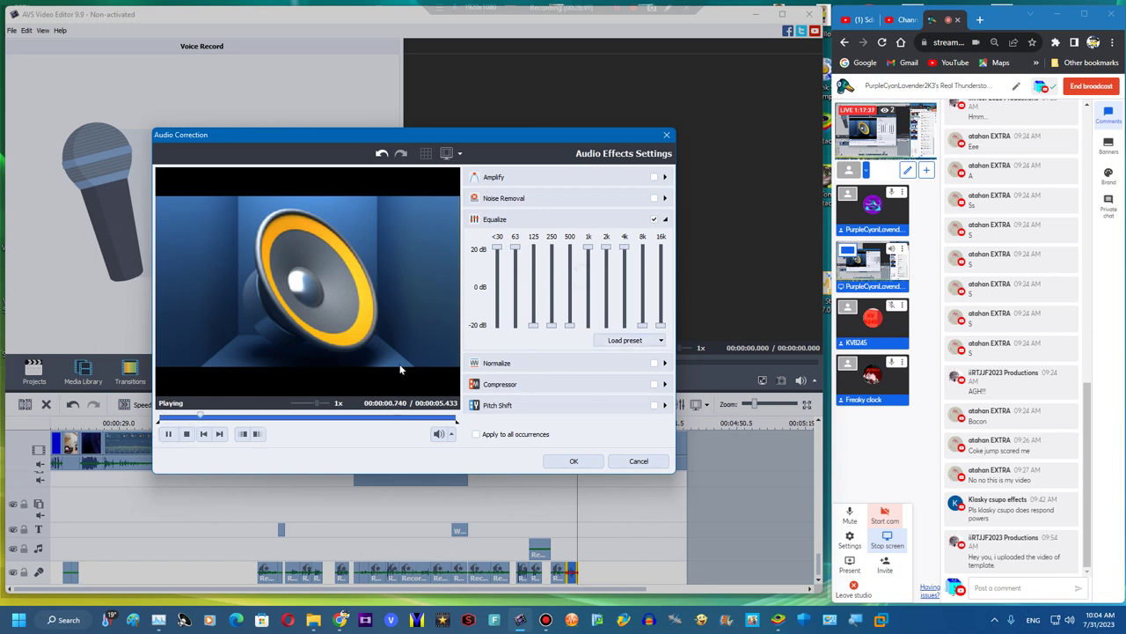
Add Pitch Shift with a rate of 77 to the equalized voice line and apply the audio effects
{"action": "left_click", "coordinate": [573, 407]}
{"action": "left_click_drag", "start_coordinate": [565, 317], "coordinate": [550, 324]}
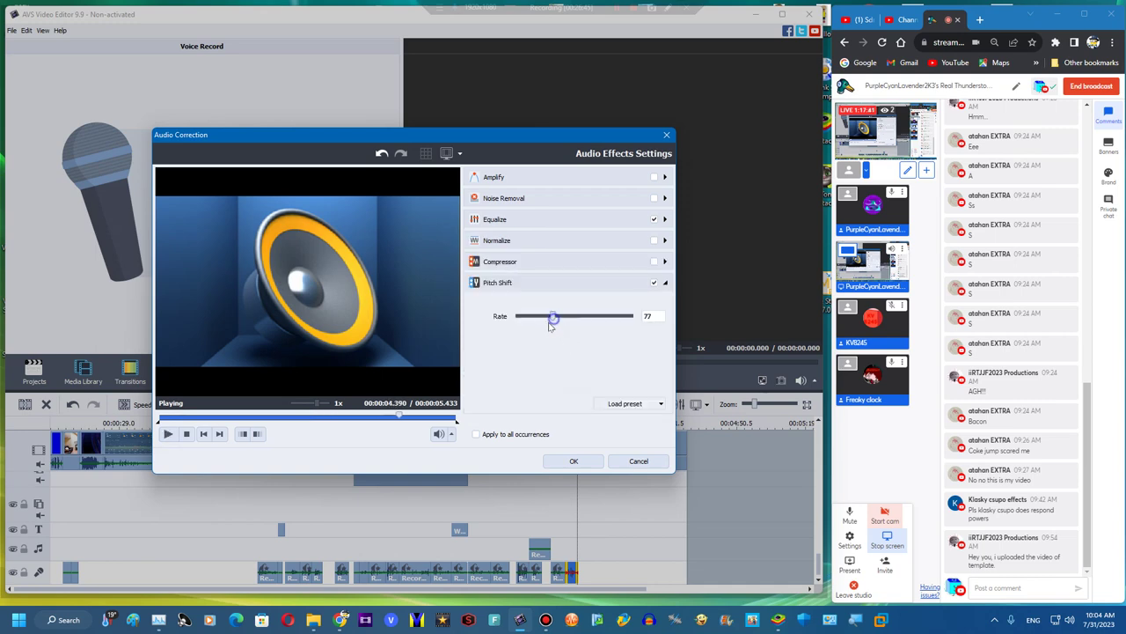
{"action": "left_click", "coordinate": [573, 461]}
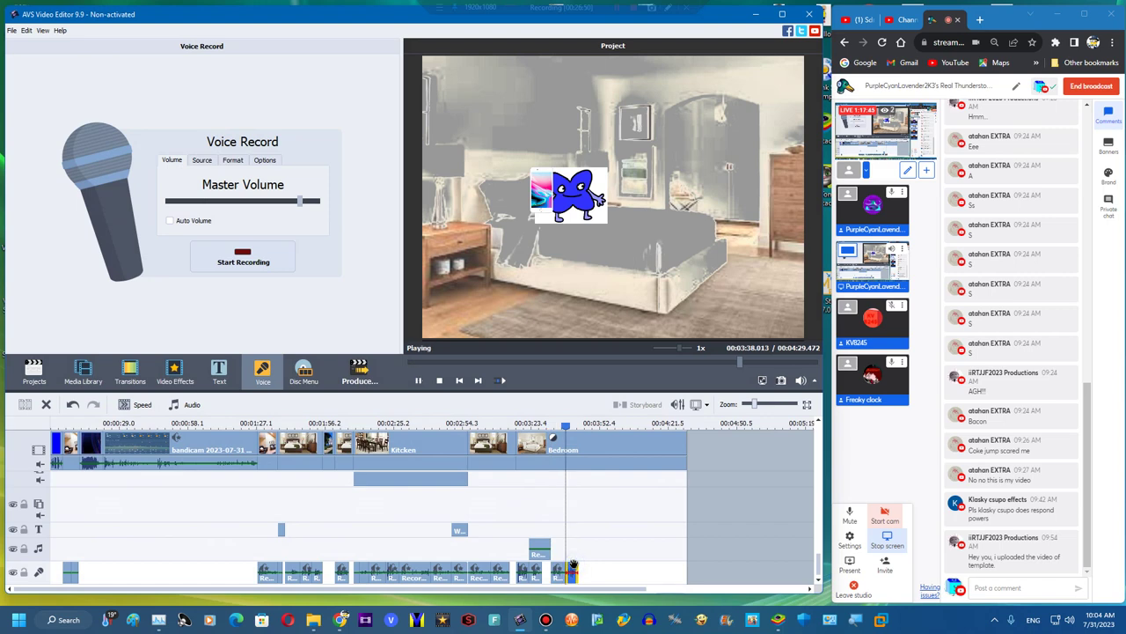
Record another voice line from 00:03:43.446 and raise its pitch with Pitch Shift
{"action": "left_click", "coordinate": [549, 433]}
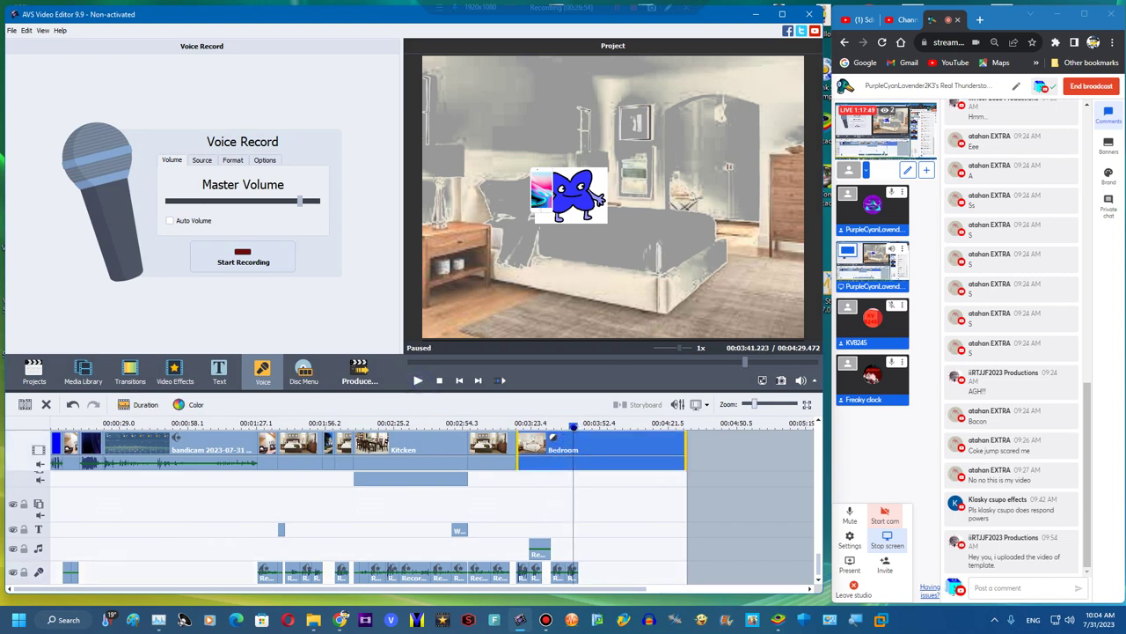
{"action": "left_click", "coordinate": [261, 260]}
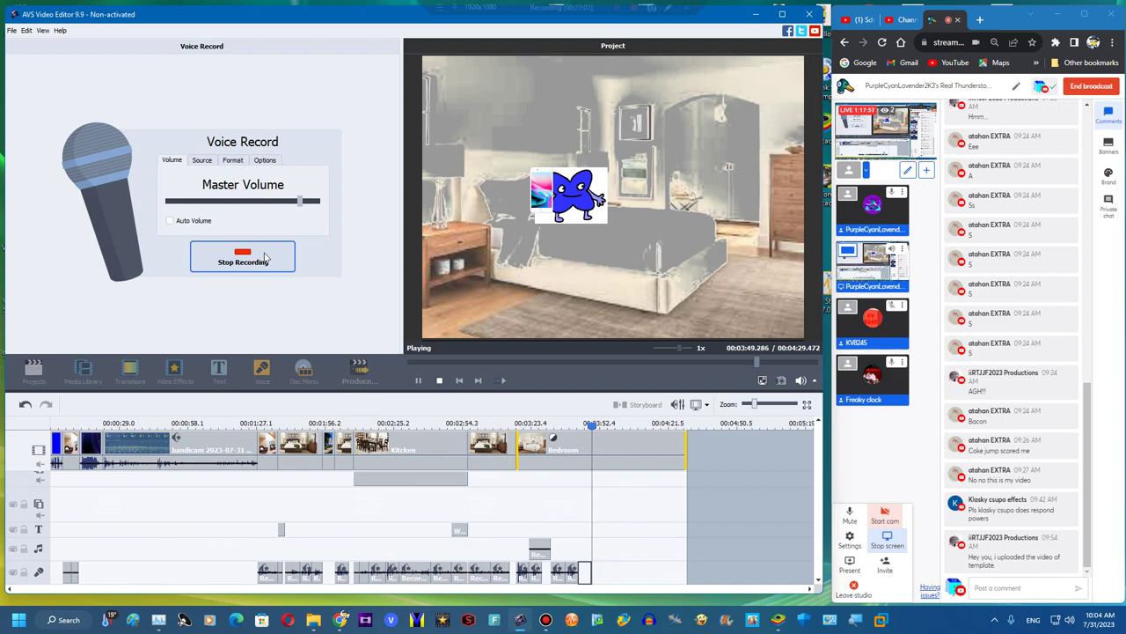
{"action": "left_click", "coordinate": [270, 254]}
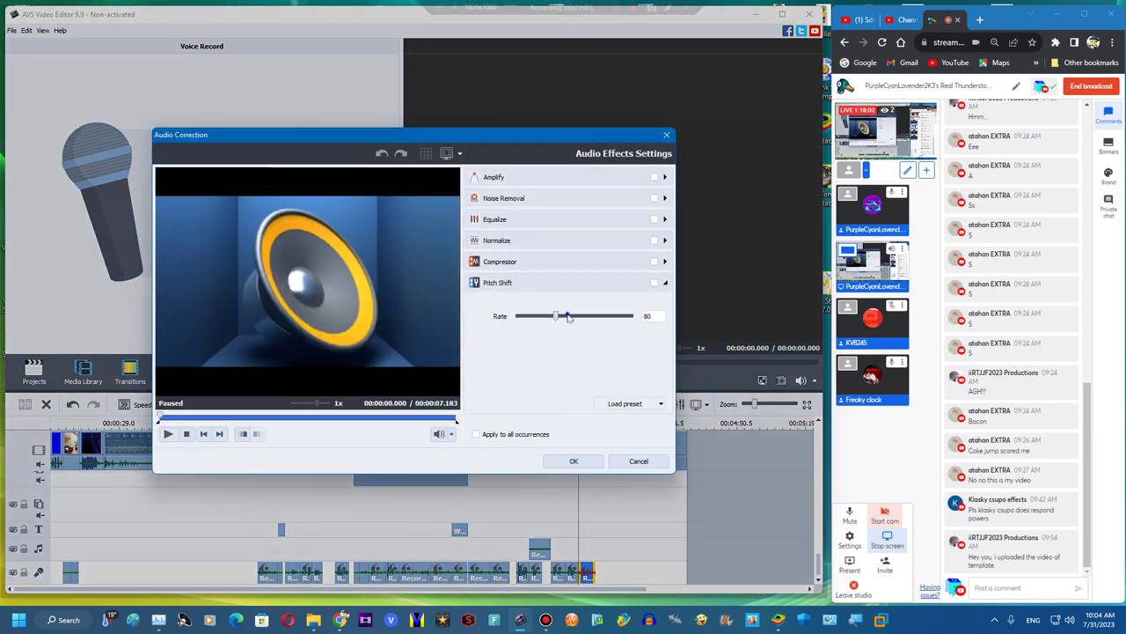
{"action": "left_click", "coordinate": [569, 316]}
{"action": "left_click_drag", "start_coordinate": [566, 326], "coordinate": [589, 322]}
{"action": "left_click", "coordinate": [552, 463]}
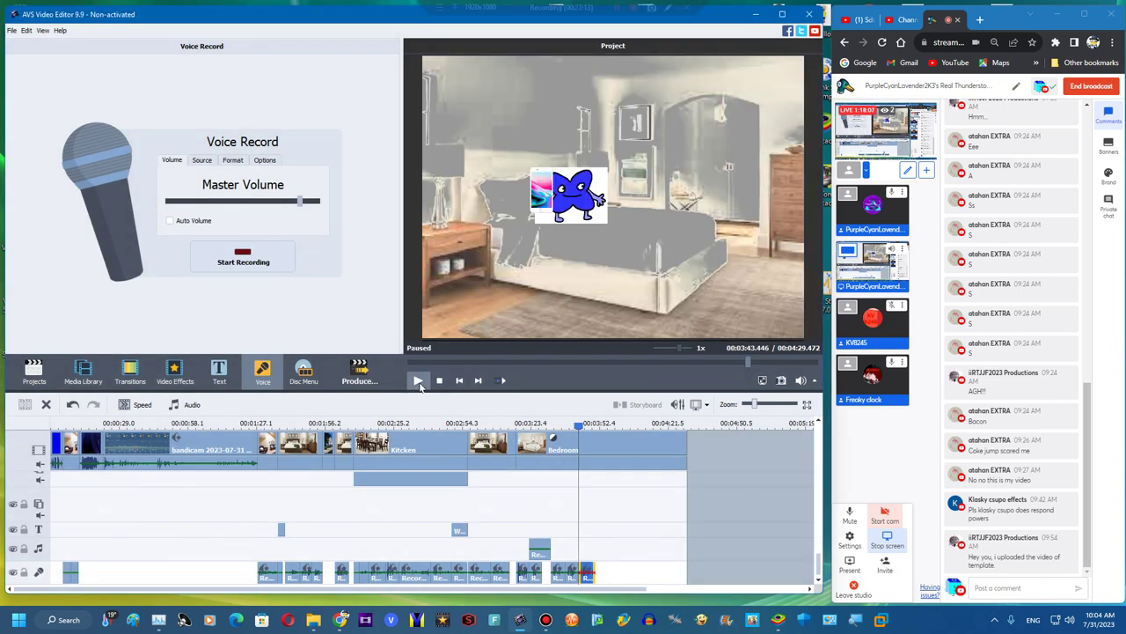
Play back the newest voice line and stop the playhead at 00:03:46.496
{"action": "left_click", "coordinate": [438, 382]}
{"action": "left_click", "coordinate": [572, 567]}
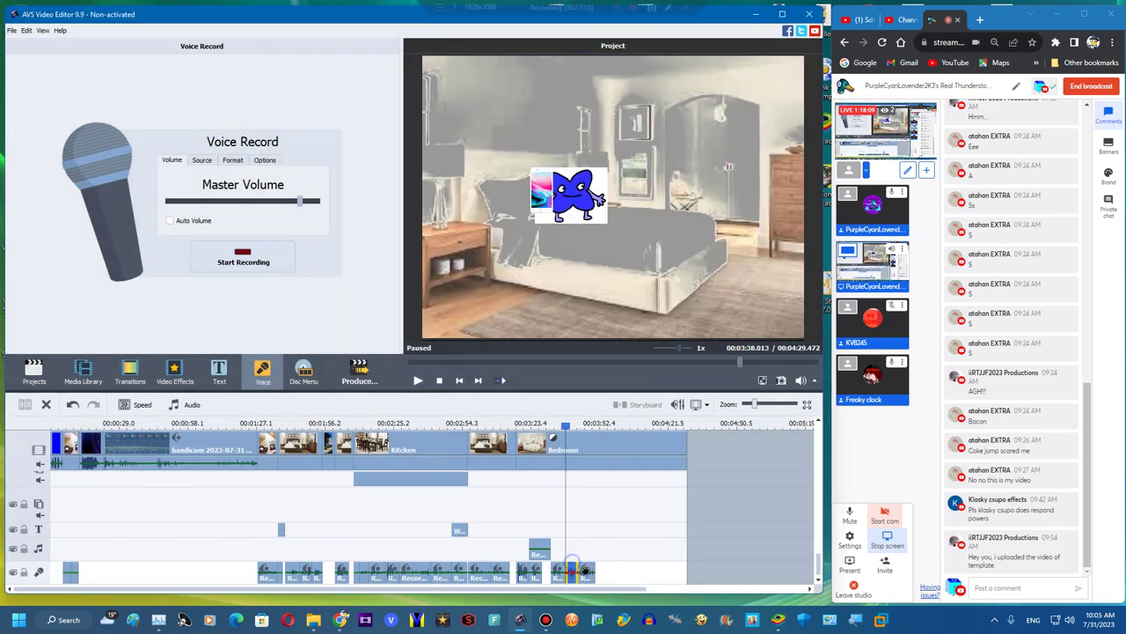
{"action": "left_click", "coordinate": [587, 570]}
{"action": "left_click", "coordinate": [417, 381]}
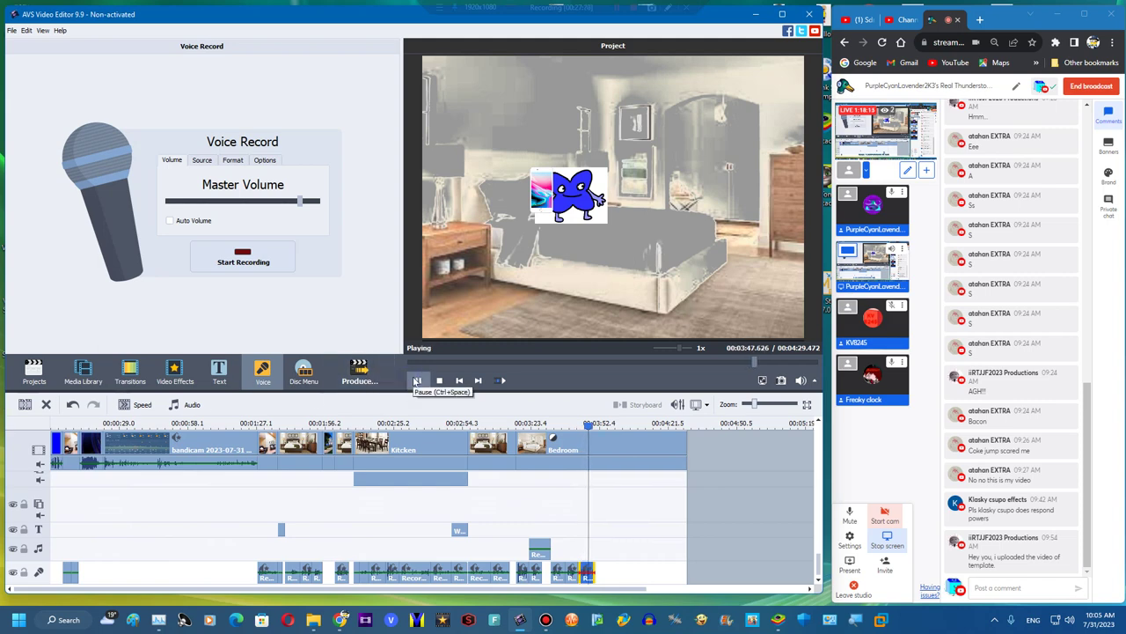
{"action": "left_click", "coordinate": [418, 380]}
{"action": "left_click", "coordinate": [577, 425]}
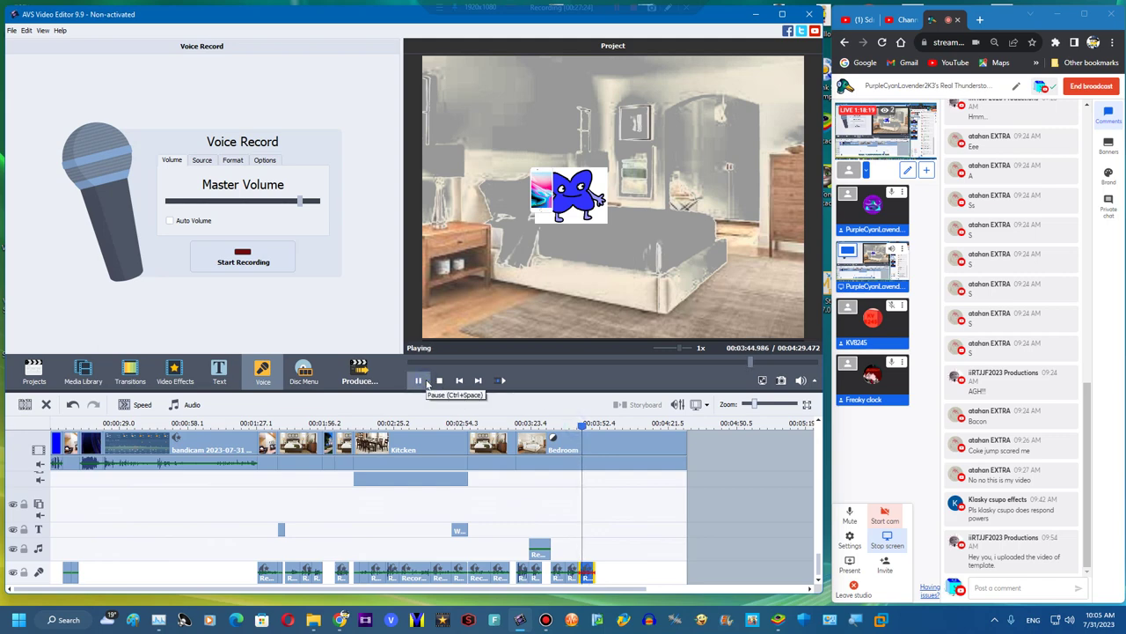
{"action": "left_click", "coordinate": [427, 382]}
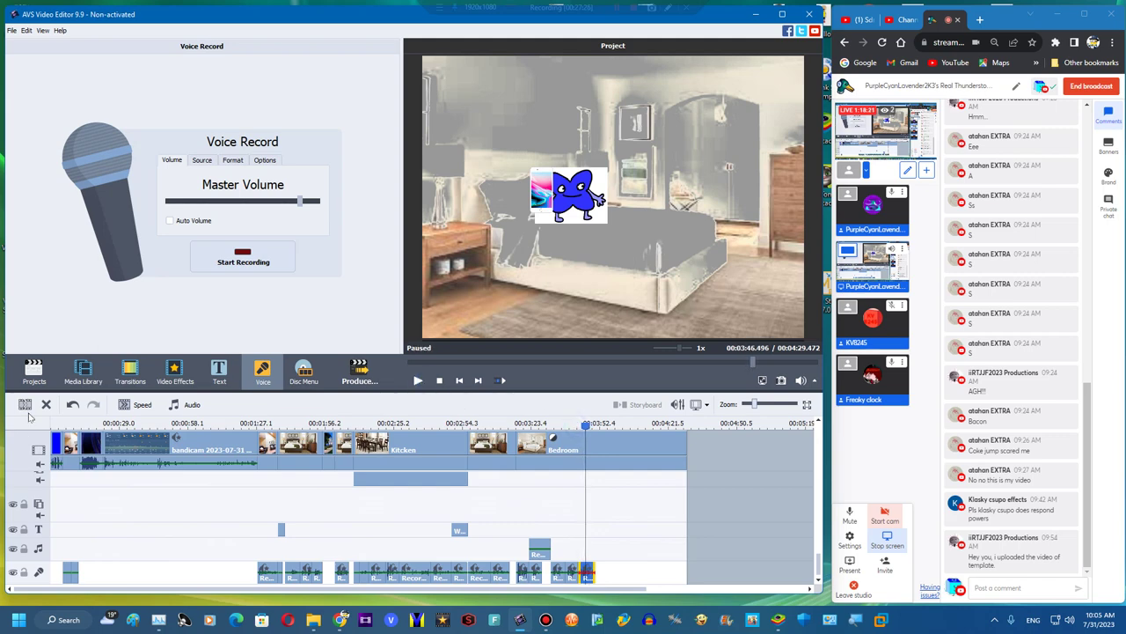
With the voice track and first two effect tracks locked, split the Bedroom clip at 00:03:46.496 and delete its second part
{"action": "left_click", "coordinate": [561, 452]}
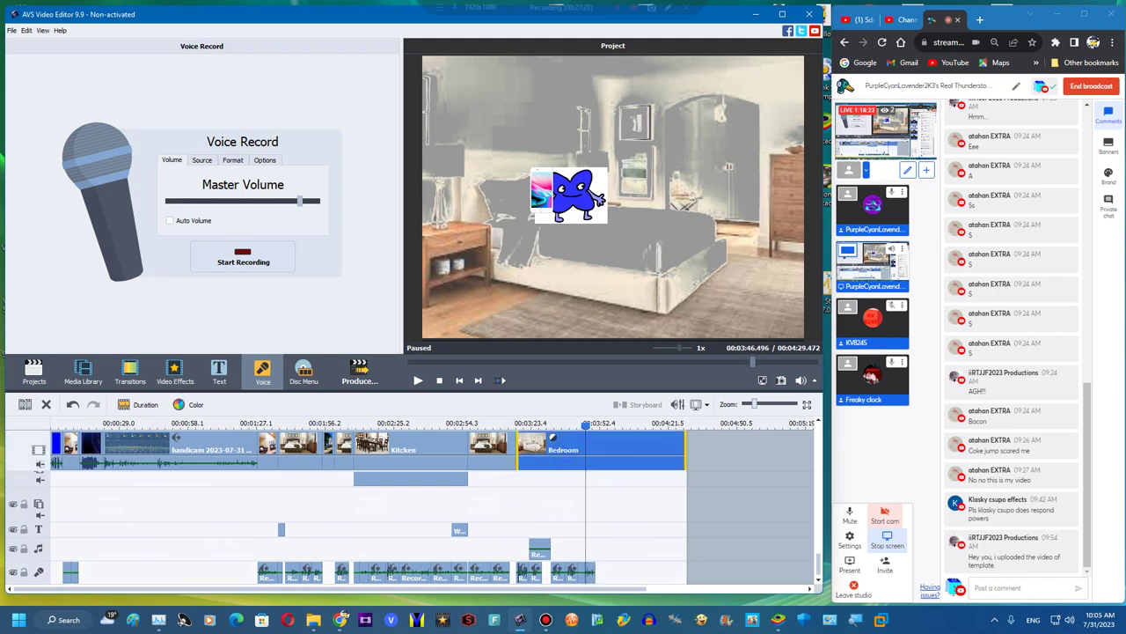
{"action": "left_click", "coordinate": [17, 573]}
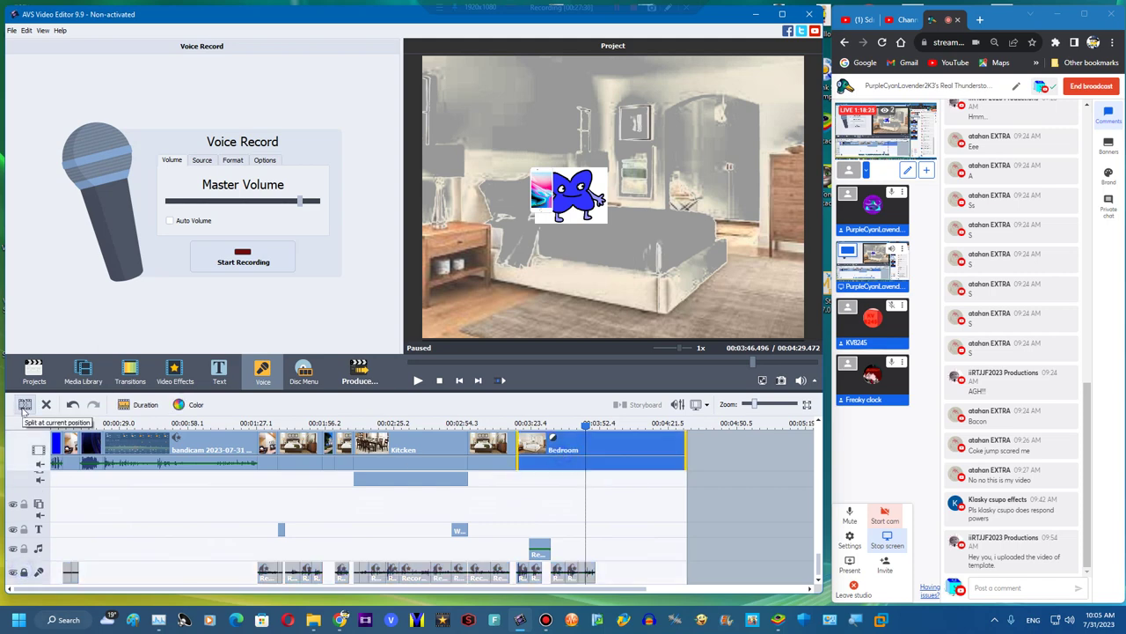
{"action": "scroll", "coordinate": [168, 484], "scroll_direction": "up", "scroll_amount": 5}
{"action": "scroll", "coordinate": [168, 482], "scroll_direction": "up", "scroll_amount": 2}
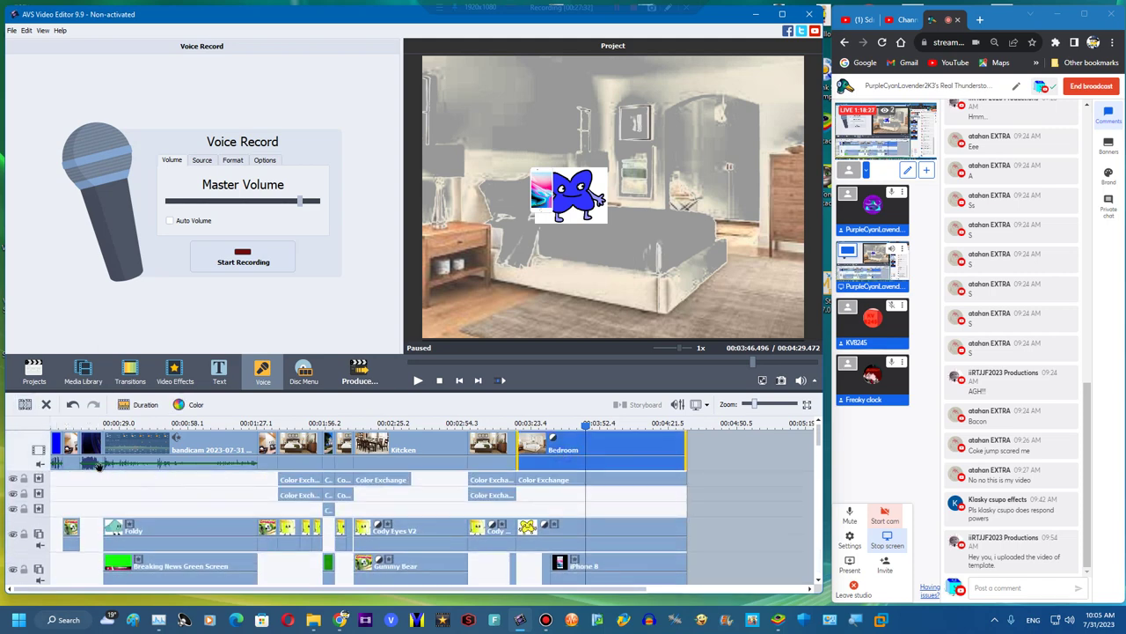
{"action": "left_click", "coordinate": [24, 493]}
{"action": "left_click", "coordinate": [24, 478]}
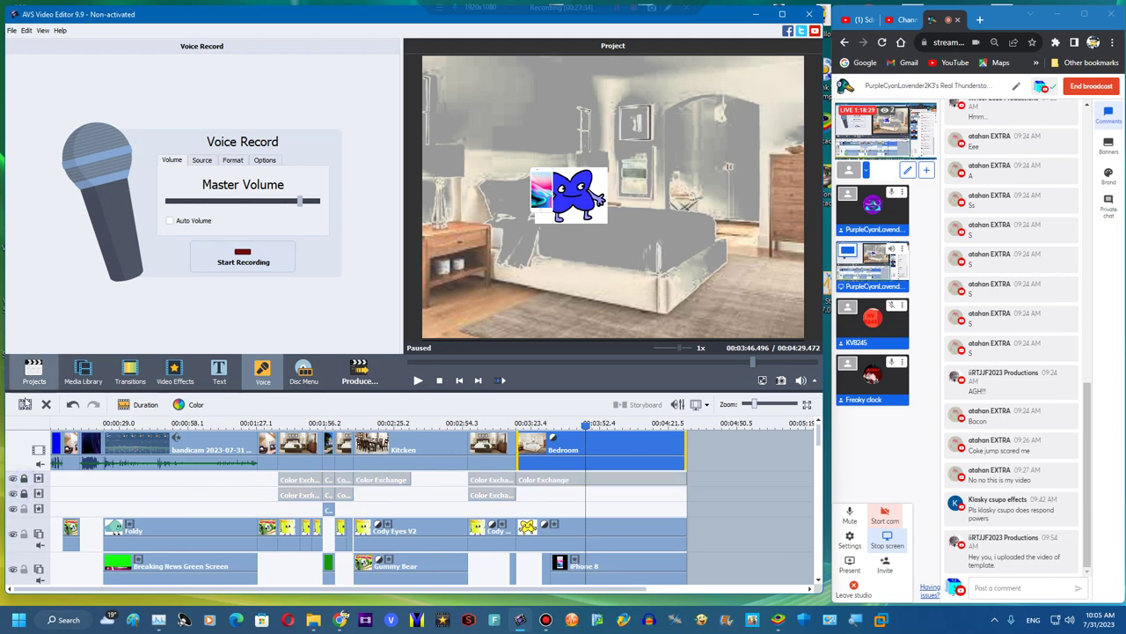
{"action": "left_click", "coordinate": [25, 404]}
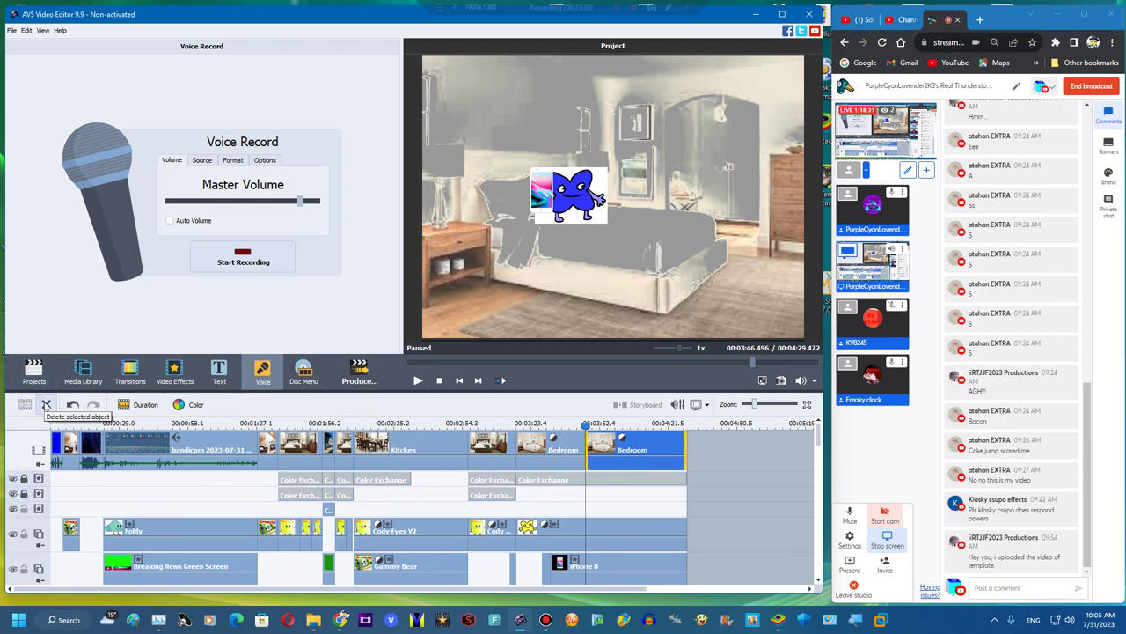
{"action": "left_click", "coordinate": [46, 404]}
Duplicate the bed clip from 00:02:56.759 to the timeline's end, extend it to 00:04:31.211, and unlock the first two effect tracks
{"action": "right_click", "coordinate": [487, 454]}
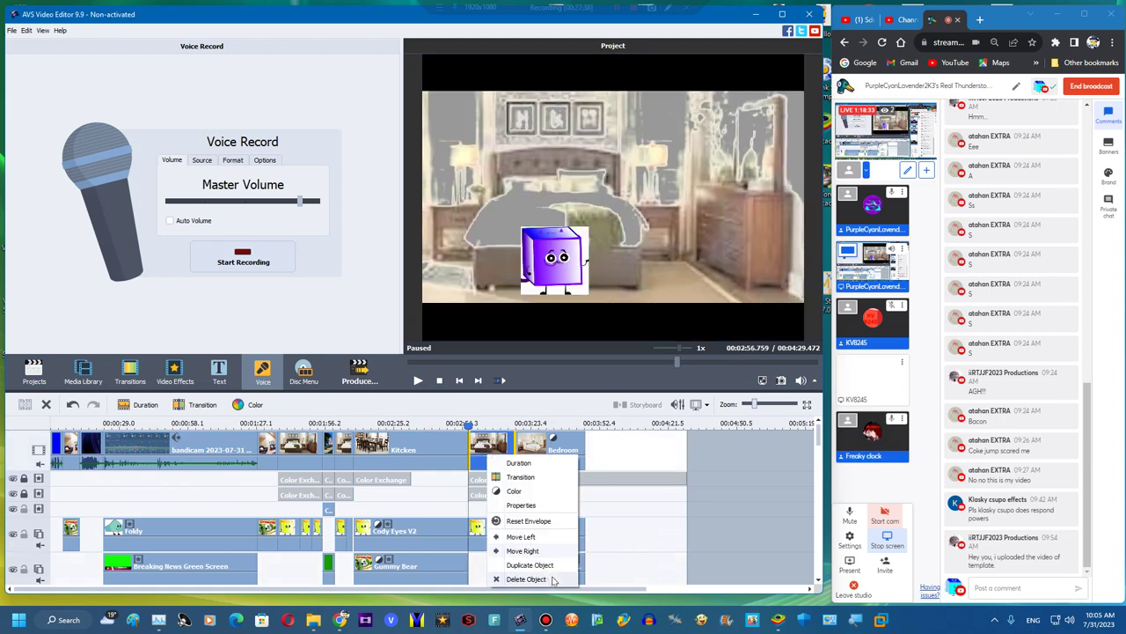
{"action": "left_click", "coordinate": [538, 563]}
{"action": "left_click_drag", "start_coordinate": [538, 450], "coordinate": [688, 449]}
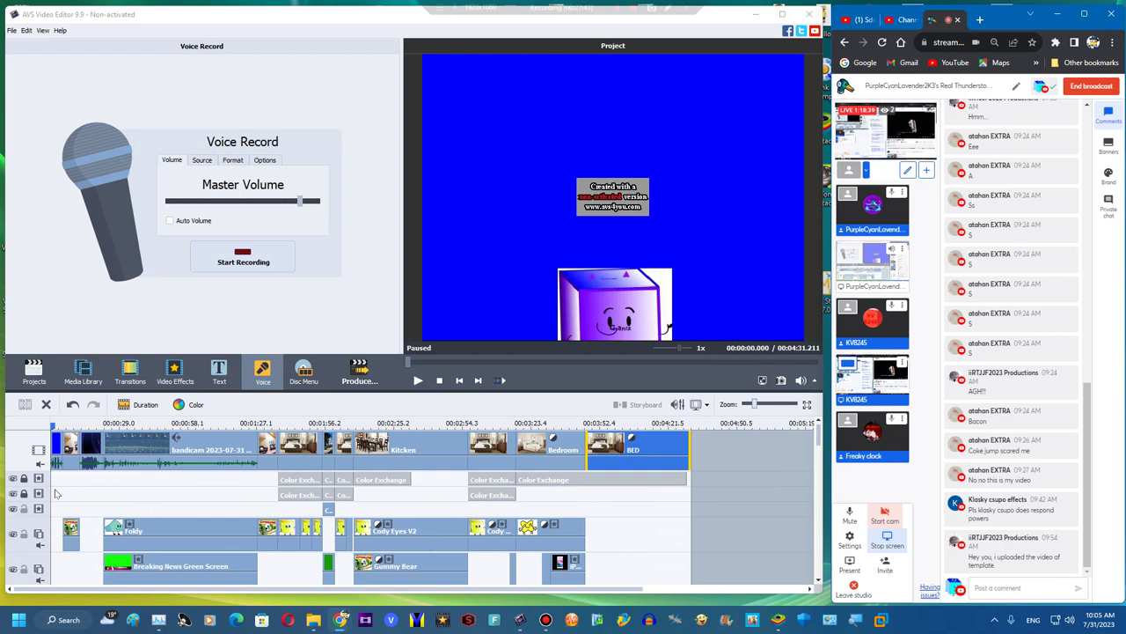
{"action": "left_click", "coordinate": [24, 494]}
{"action": "left_click", "coordinate": [24, 479]}
Duplicate the purple cube overlay from 00:02:56.759 to 00:03:46.496 and extend it to the end of the new BED clip
{"action": "right_click", "coordinate": [478, 536]}
{"action": "left_click", "coordinate": [502, 511]}
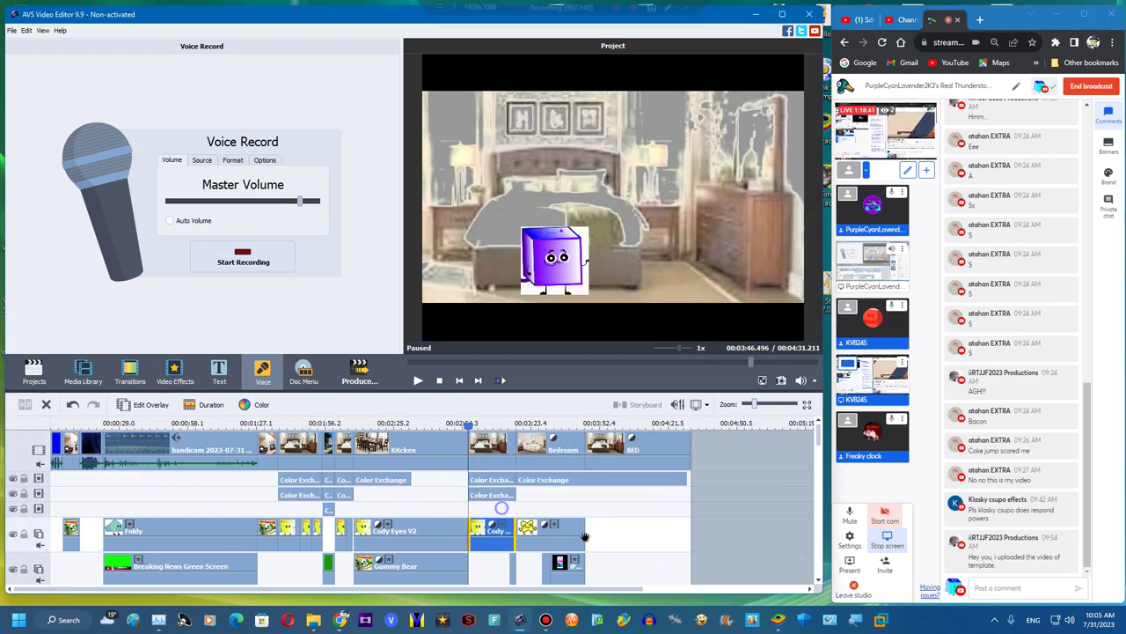
{"action": "key", "text": "ctrl+v"}
{"action": "left_click_drag", "start_coordinate": [632, 526], "coordinate": [691, 526]}
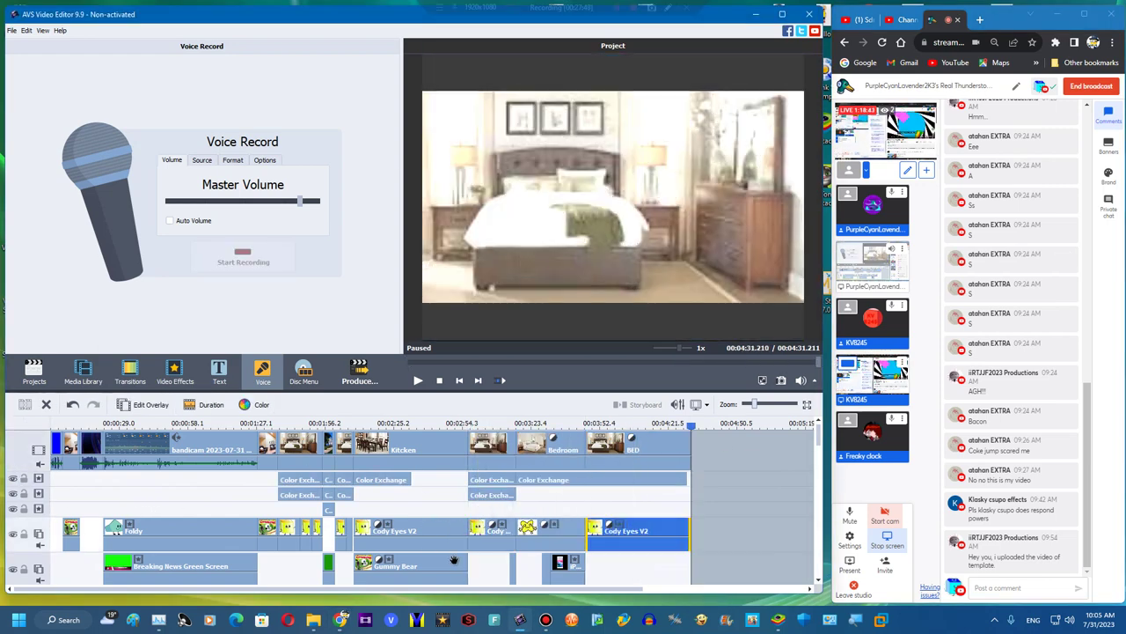
Duplicate the short iPhone overlay before the Bedroom clip to 00:03:46.496, and extend it and the last Color Exchange effect to the BED clip's end
{"action": "right_click", "coordinate": [520, 568]}
{"action": "right_click", "coordinate": [511, 566]}
{"action": "left_click", "coordinate": [534, 536]}
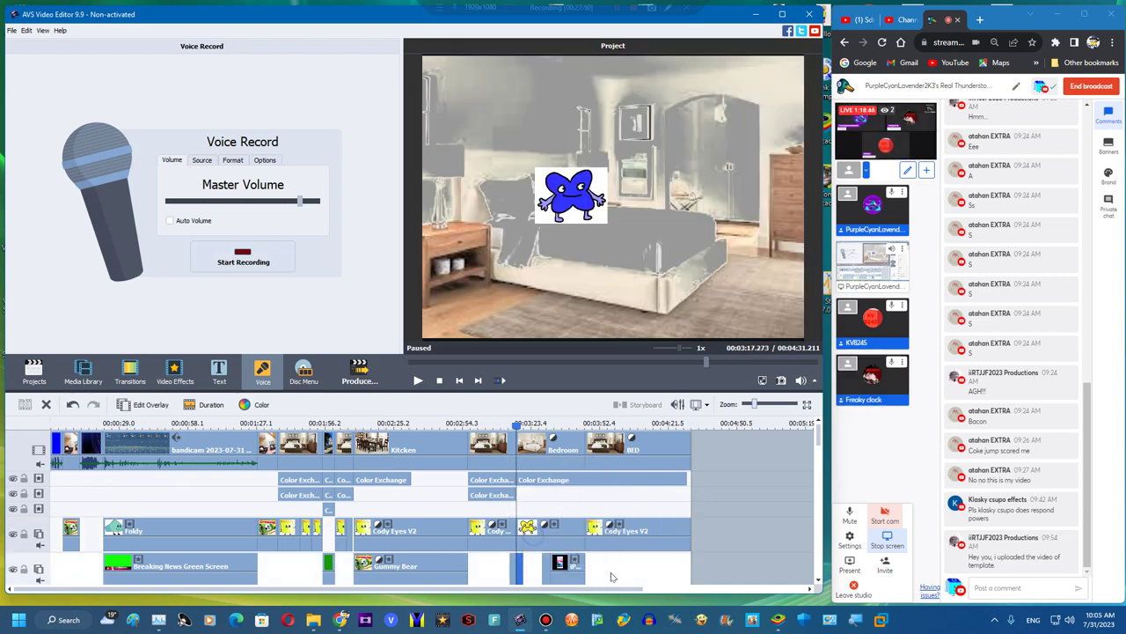
{"action": "left_click_drag", "start_coordinate": [519, 570], "coordinate": [485, 564]}
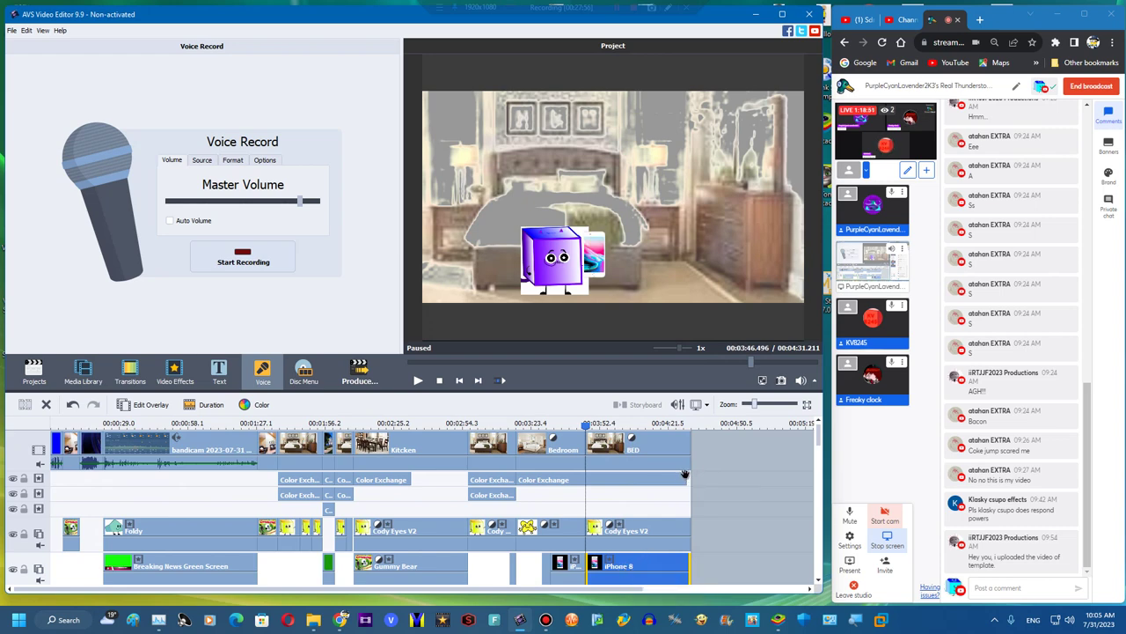
{"action": "left_click", "coordinate": [688, 479]}
{"action": "left_click_drag", "start_coordinate": [687, 479], "coordinate": [585, 479]}
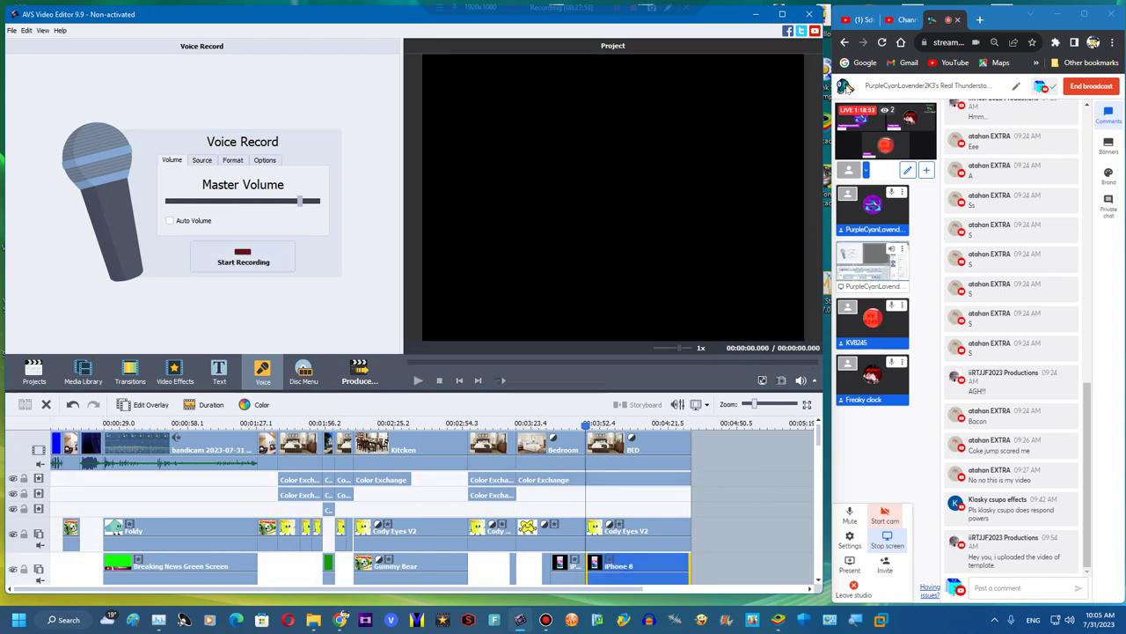
Switch to the livestream studio in the browser and put the shared screen back into the broadcast
{"action": "left_click", "coordinate": [897, 19]}
{"action": "left_click", "coordinate": [933, 20]}
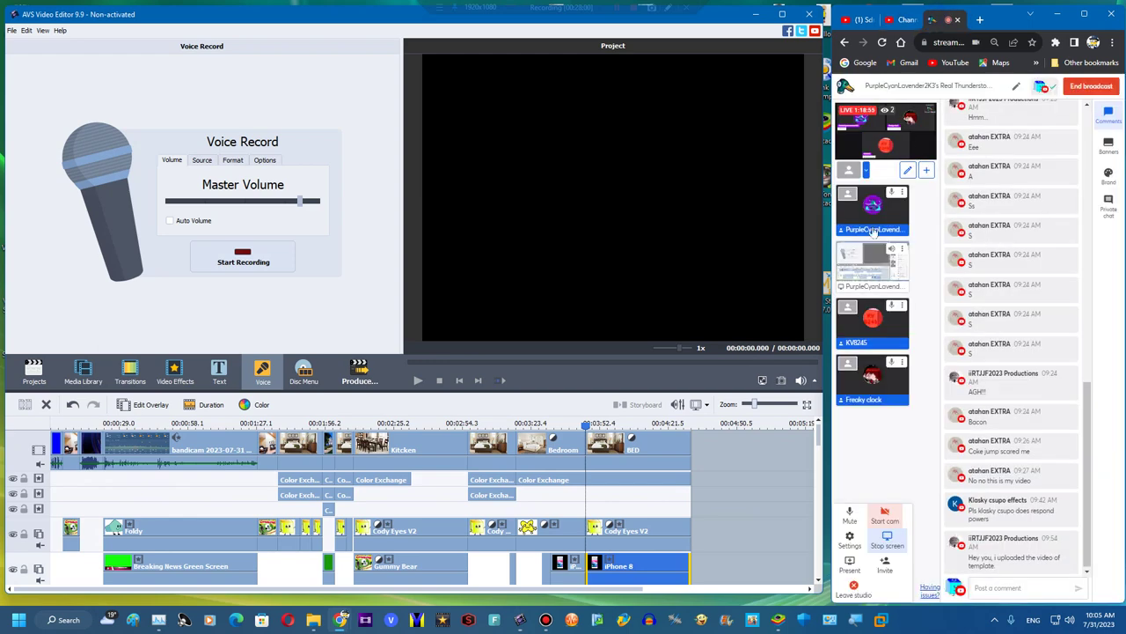
{"action": "left_click", "coordinate": [873, 280]}
Back in the video editor, move the iPhone overlay under the BED clip to the left side of the purple cube character
{"action": "double_click", "coordinate": [638, 566]}
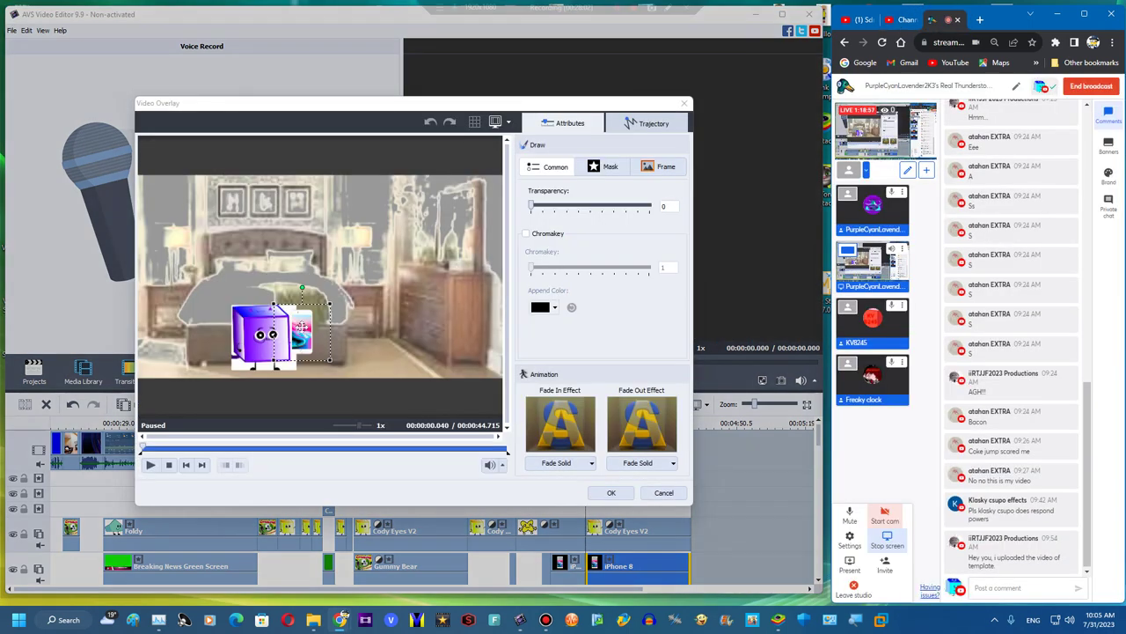
{"action": "left_click_drag", "start_coordinate": [298, 327], "coordinate": [231, 320]}
{"action": "left_click", "coordinate": [611, 493]}
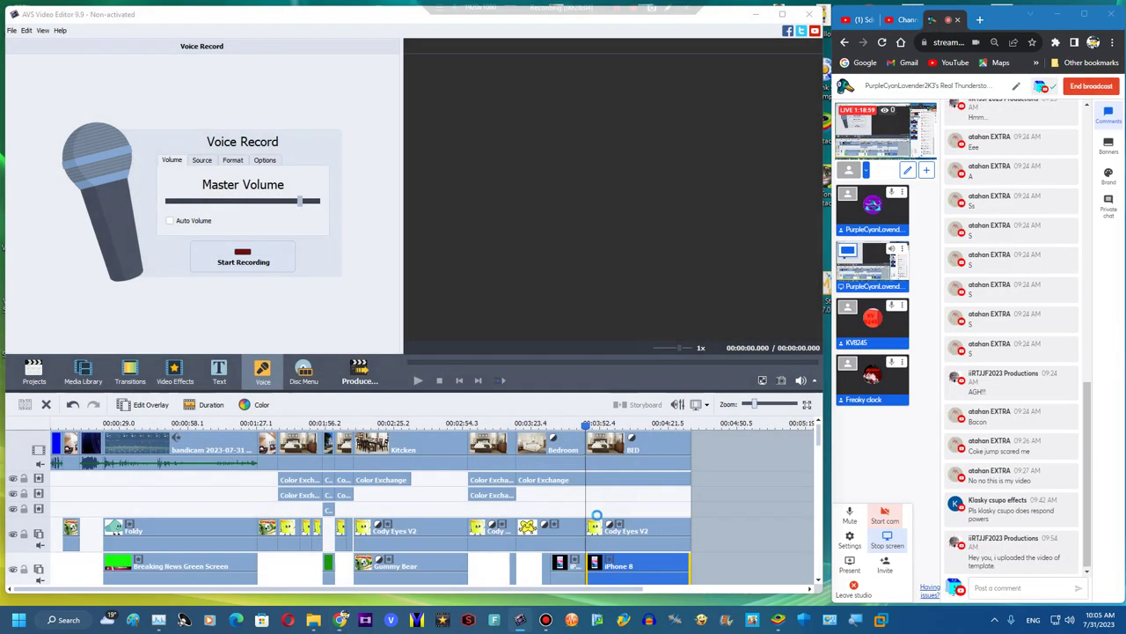
{"action": "scroll", "coordinate": [578, 544], "scroll_direction": "down", "scroll_amount": 3}
{"action": "scroll", "coordinate": [581, 550], "scroll_direction": "down", "scroll_amount": 2}
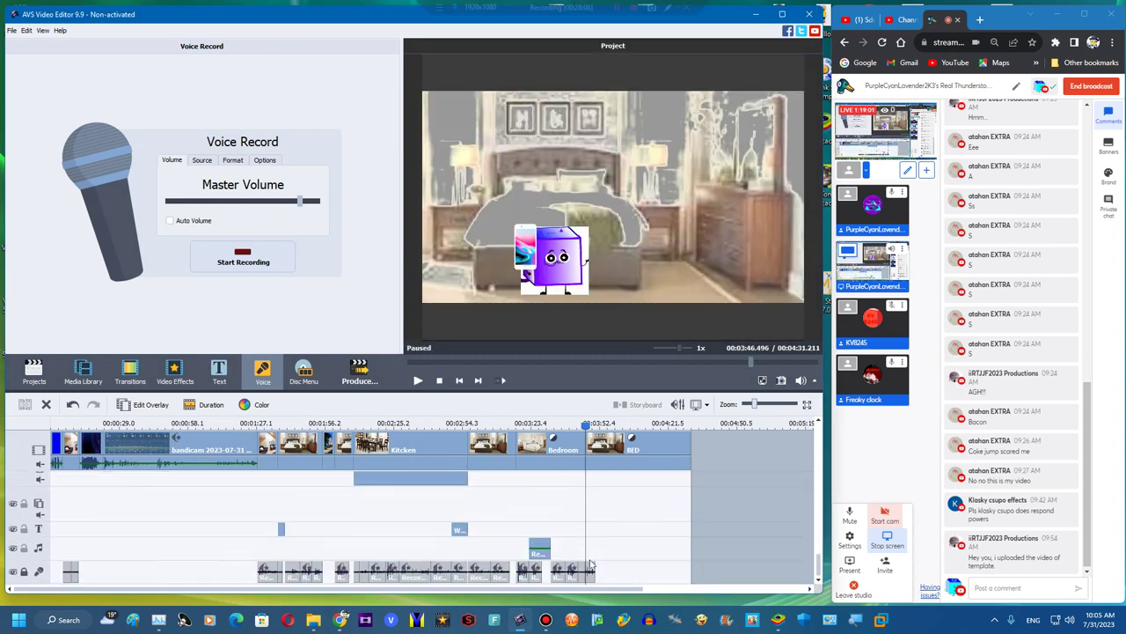
Unlock the voice track and adjust the Equalize bands of the last voice clip in its audio effects
{"action": "left_click", "coordinate": [24, 572]}
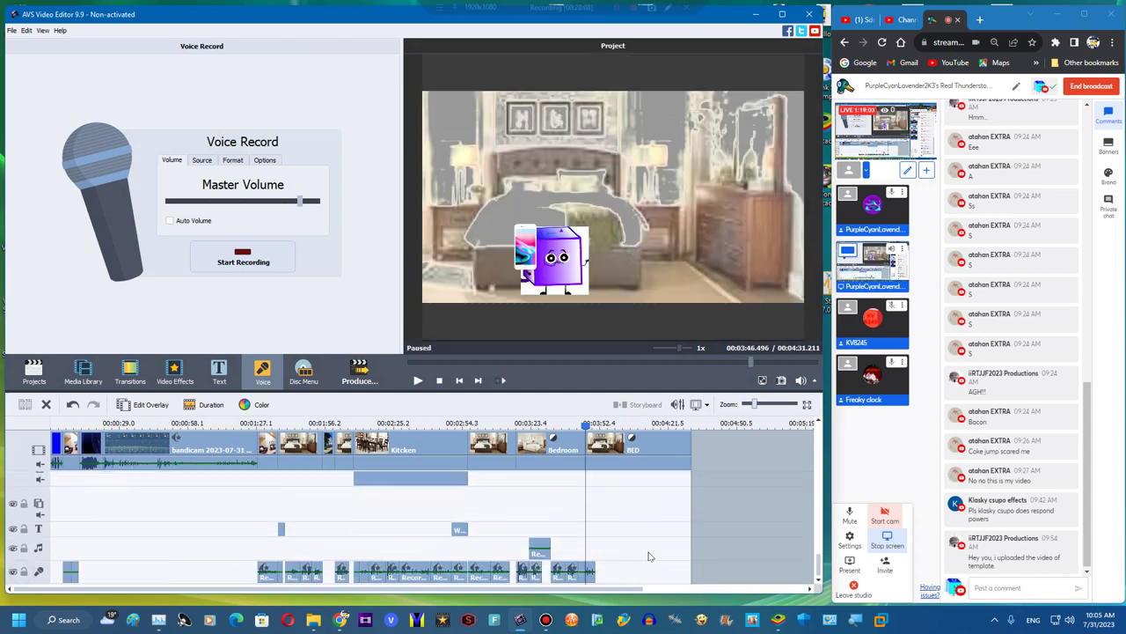
{"action": "left_click", "coordinate": [589, 570]}
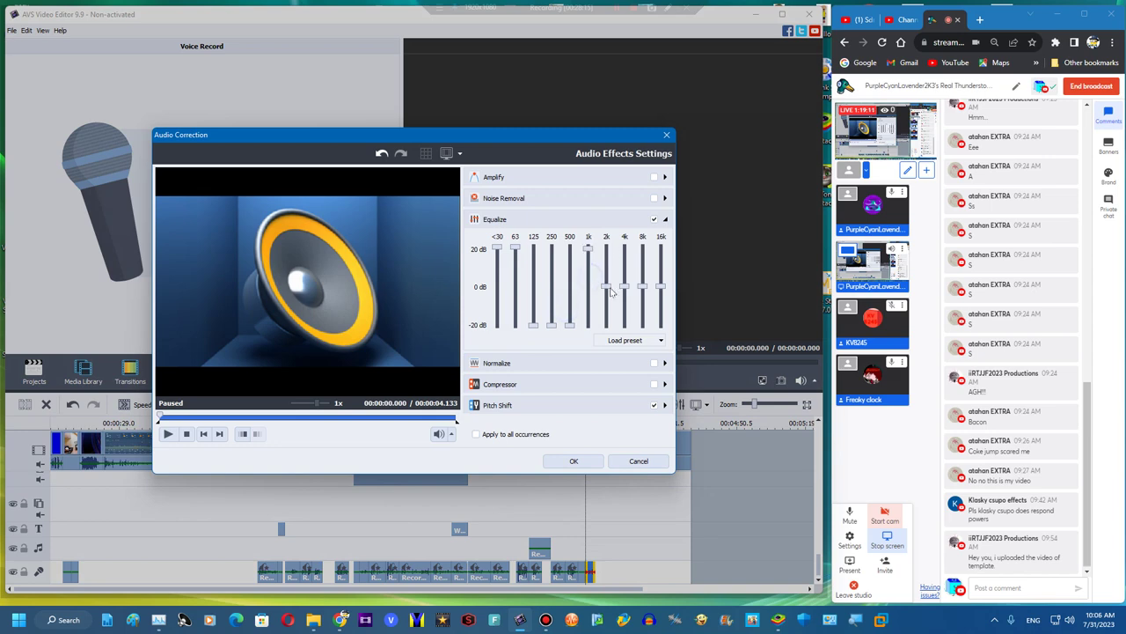
{"action": "left_click_drag", "start_coordinate": [611, 292], "coordinate": [582, 270]}
{"action": "left_click", "coordinate": [574, 462]}
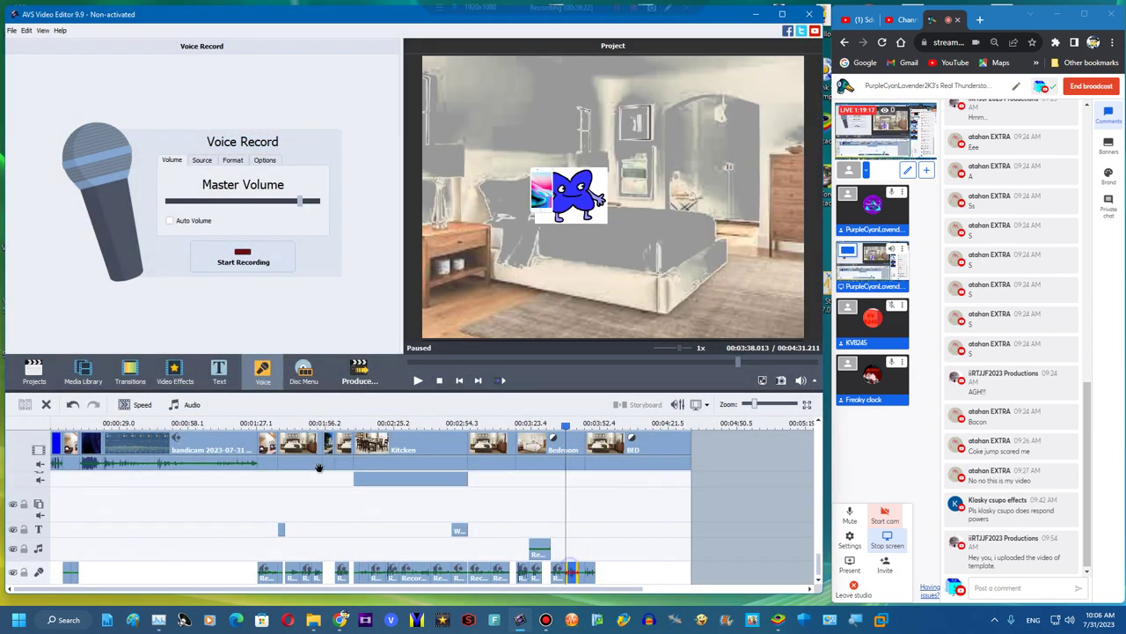
Check the Equalize settings of the earlier voice clip at 00:03:38.013 without changing them
{"action": "left_click", "coordinate": [176, 406]}
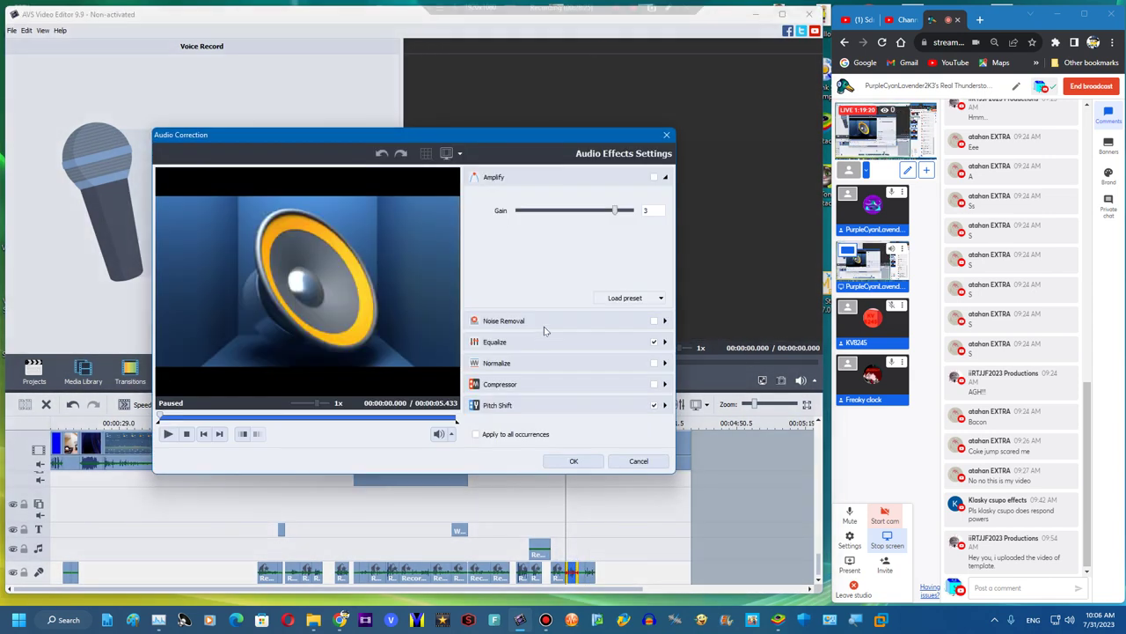
{"action": "left_click", "coordinate": [529, 343]}
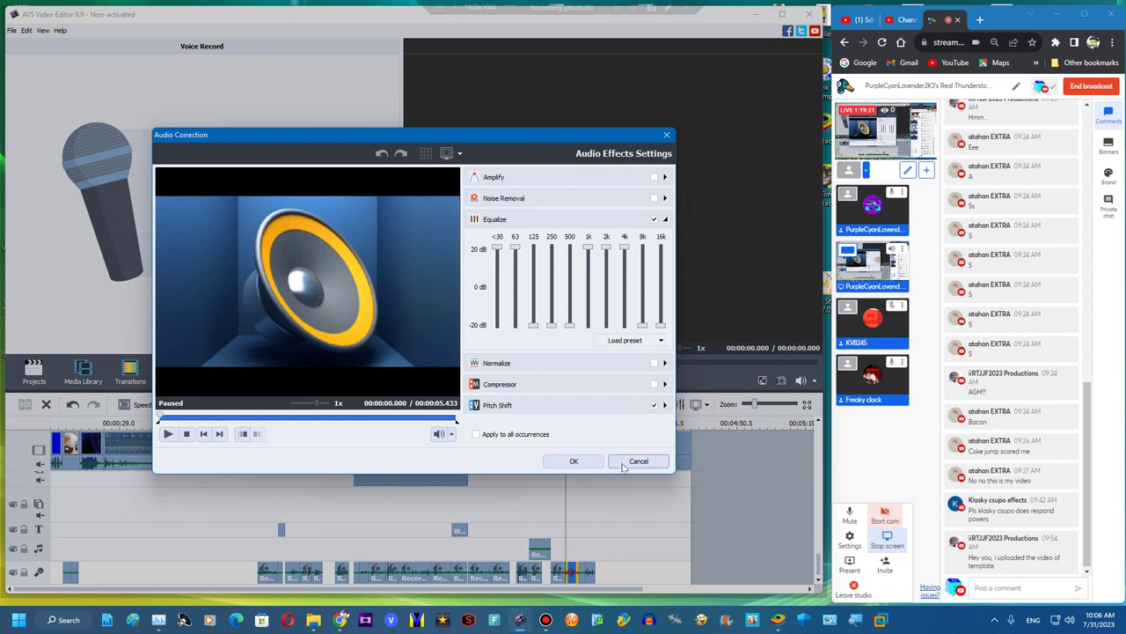
{"action": "left_click", "coordinate": [626, 463]}
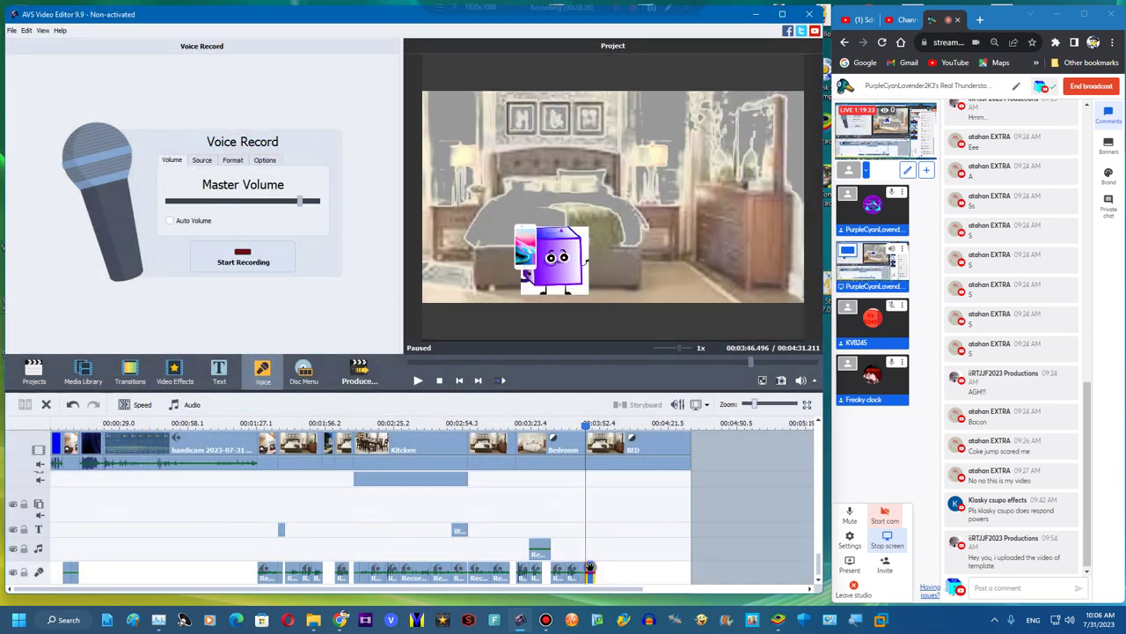
Play back the start of the BED scene to hear the edited voice clip
{"action": "key", "text": "space"}
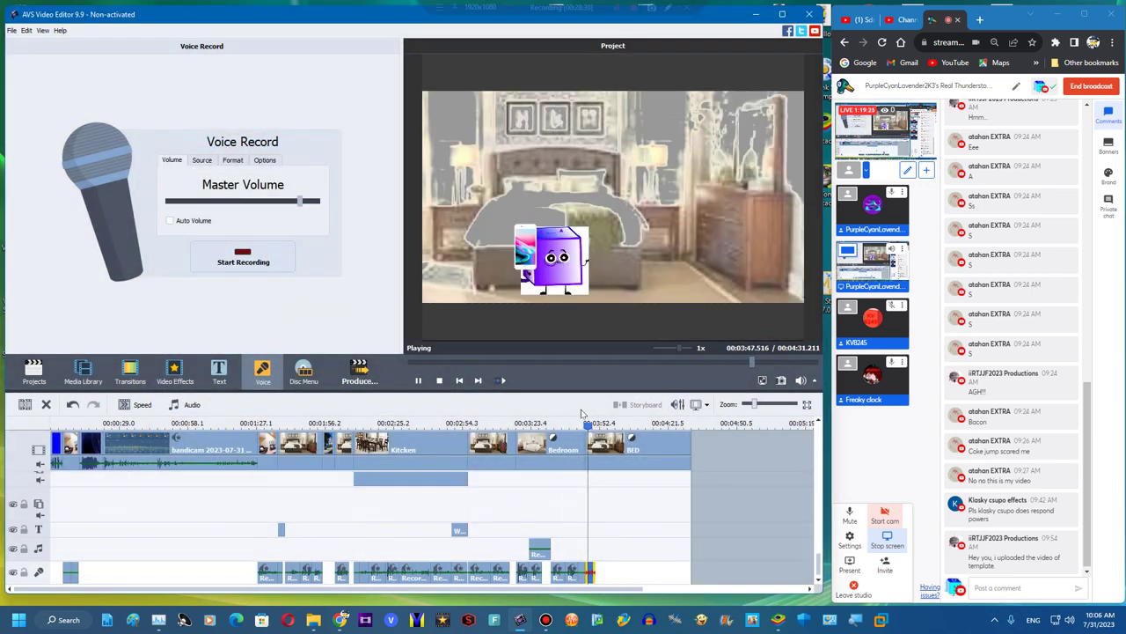
{"action": "left_click", "coordinate": [577, 554]}
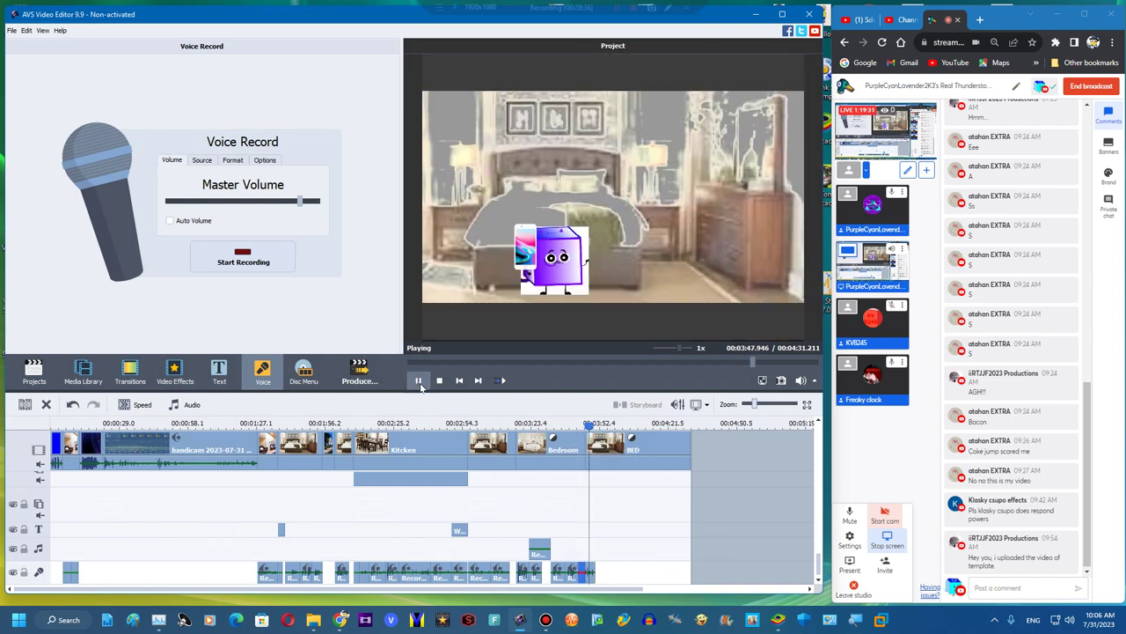
{"action": "left_click", "coordinate": [419, 382]}
Record a new voice clip from 00:03:50.629 and apply Pitch Shift to it at a rate below 80
{"action": "left_click_drag", "start_coordinate": [587, 423], "coordinate": [596, 423]}
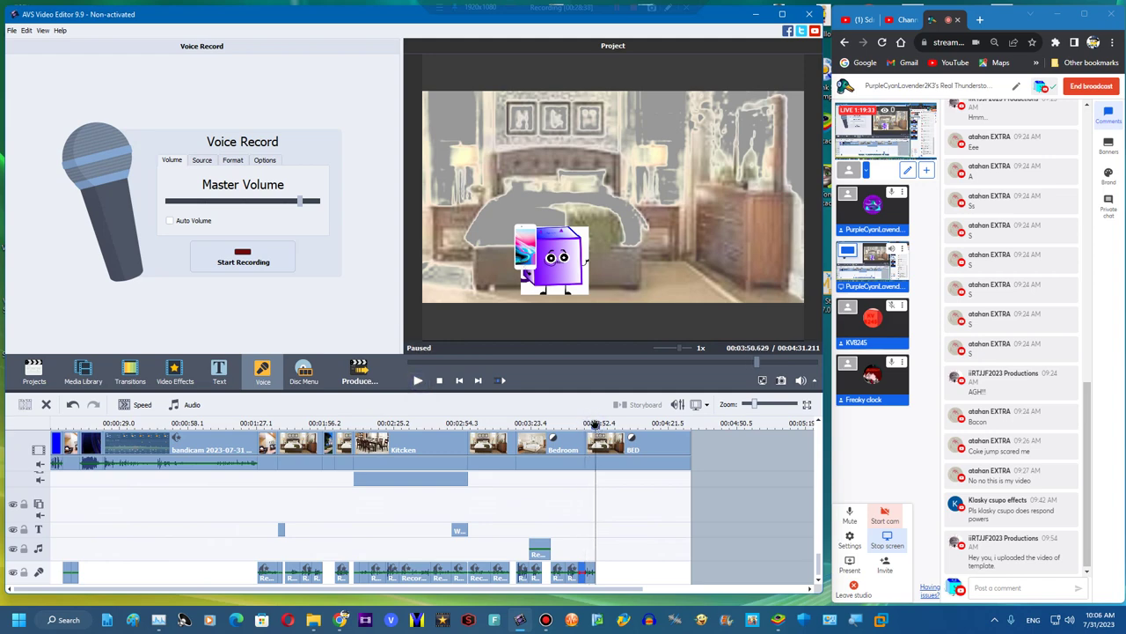
{"action": "left_click", "coordinate": [232, 269]}
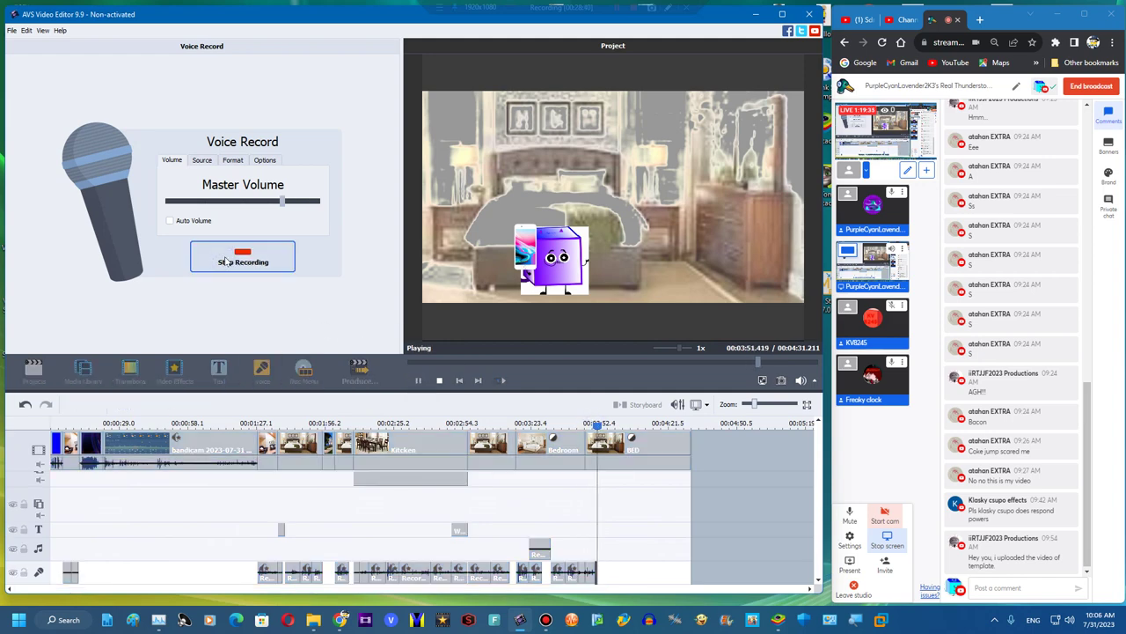
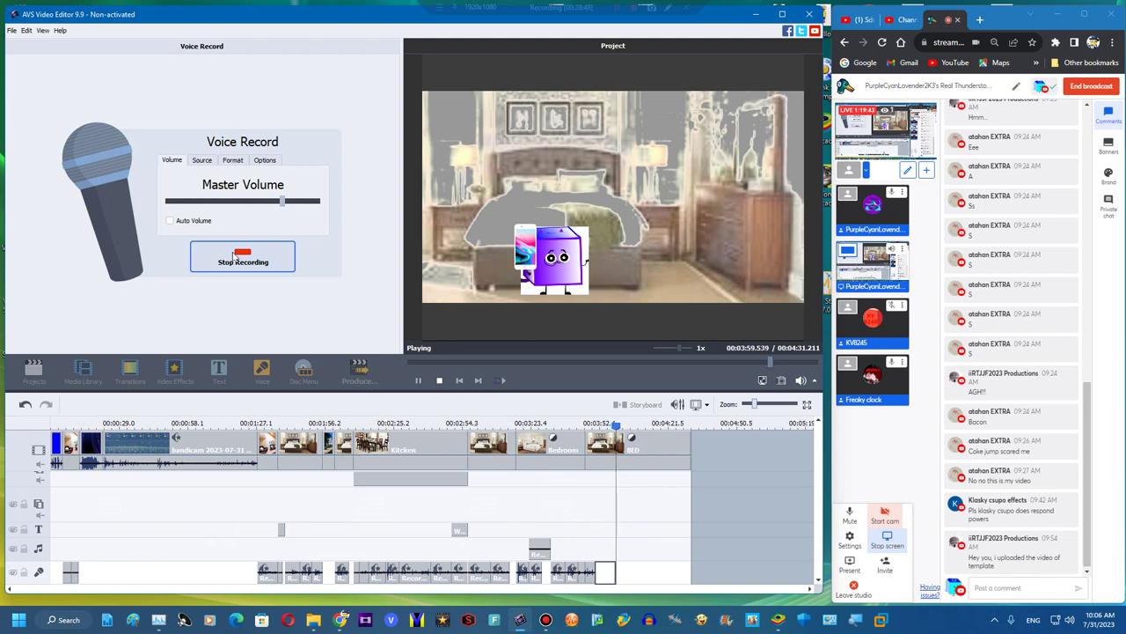
{"action": "left_click", "coordinate": [233, 257]}
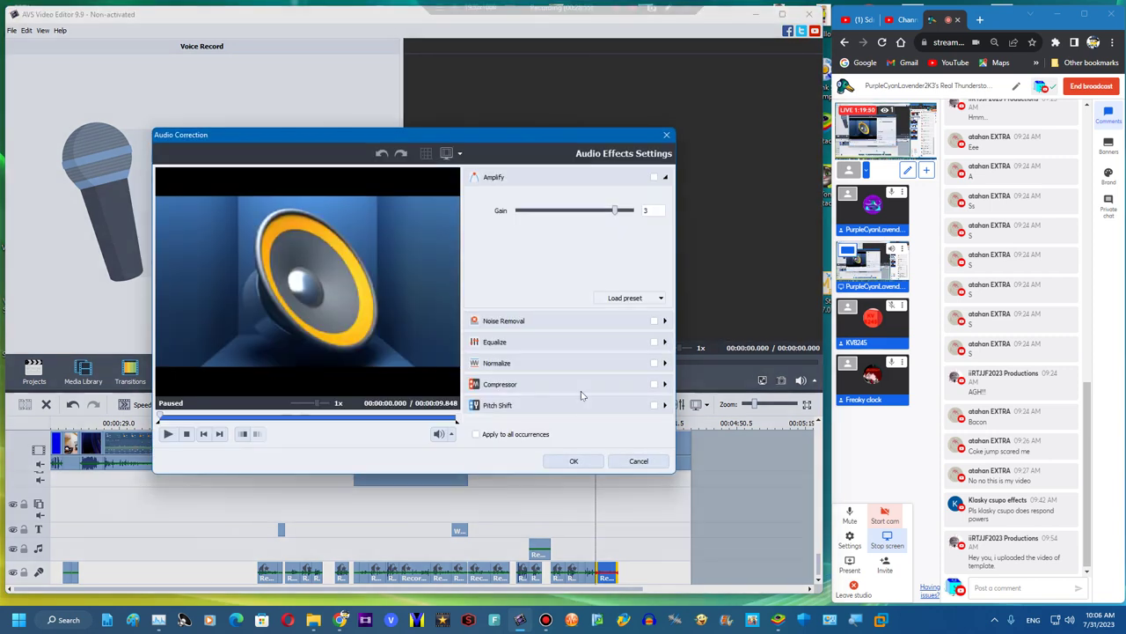
{"action": "left_click", "coordinate": [578, 403]}
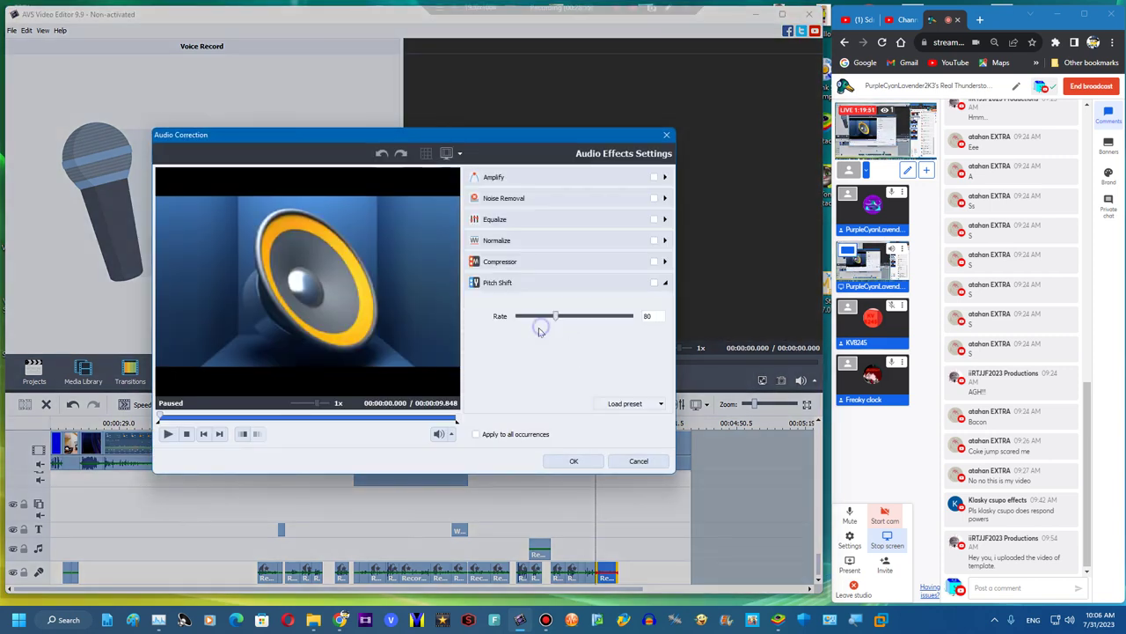
{"action": "left_click", "coordinate": [547, 316]}
{"action": "left_click", "coordinate": [570, 461]}
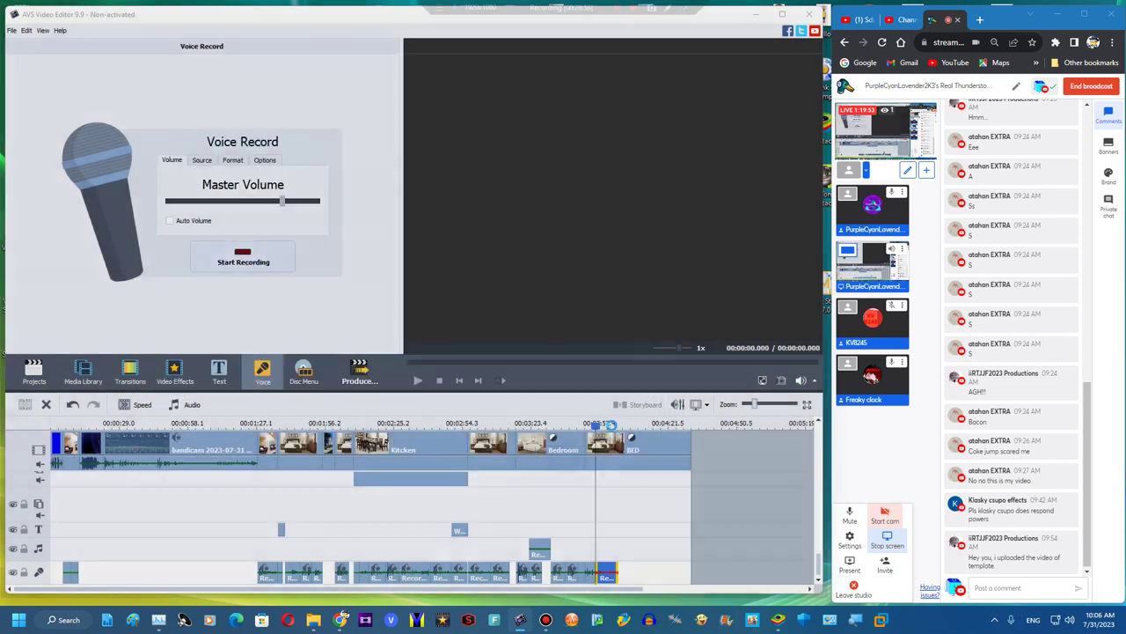
Split the iPhone 8 and Cody Eyes V2 overlays under the BED clip at 00:04:00.477
{"action": "left_click", "coordinate": [615, 425]}
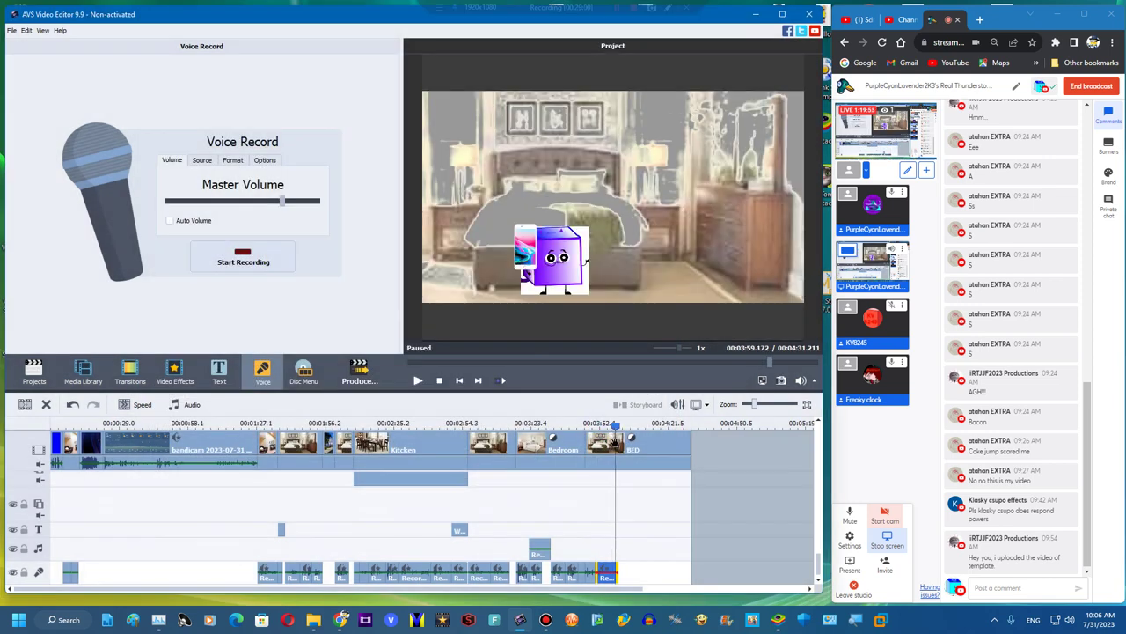
{"action": "left_click", "coordinate": [619, 426]}
{"action": "scroll", "coordinate": [604, 467], "scroll_direction": "up", "scroll_amount": 4}
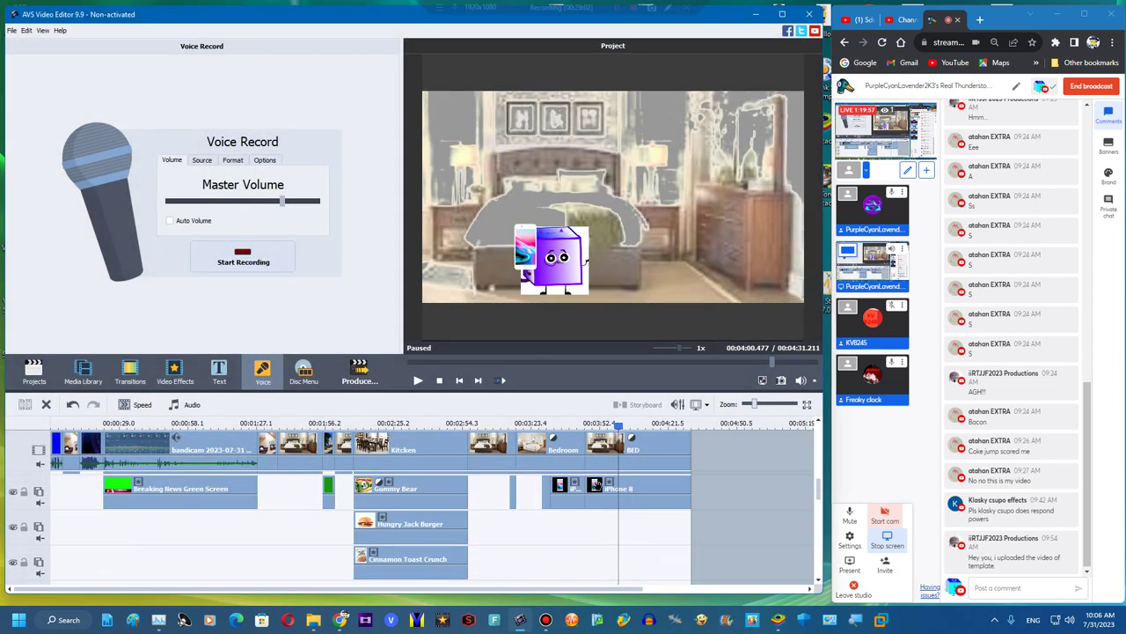
{"action": "left_click", "coordinate": [25, 406]}
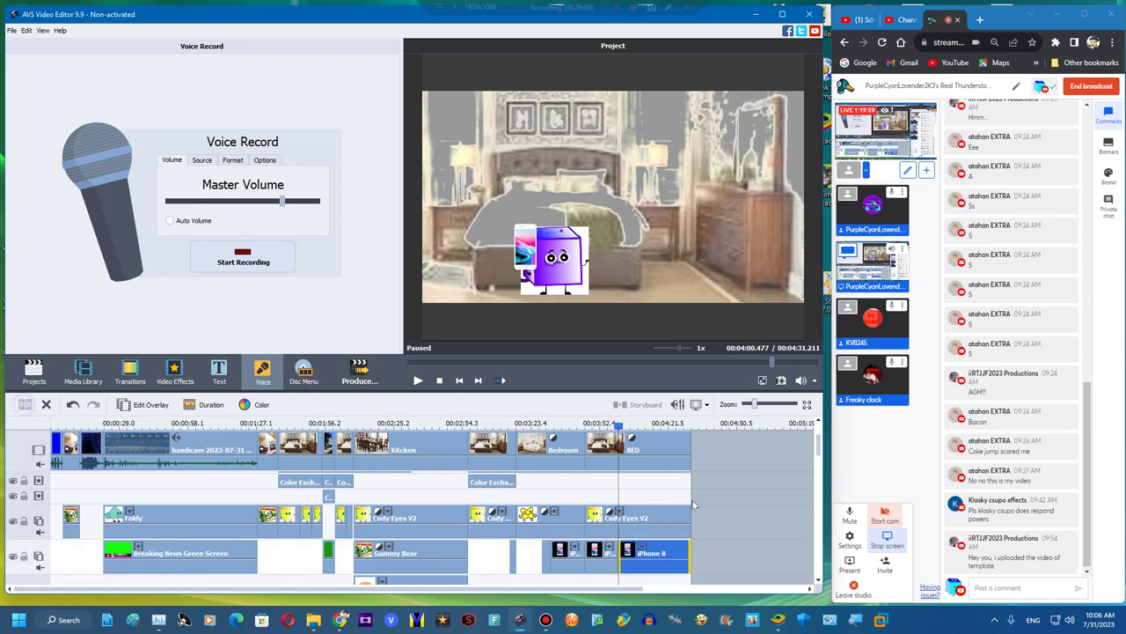
{"action": "left_click", "coordinate": [628, 514]}
{"action": "left_click", "coordinate": [26, 406]}
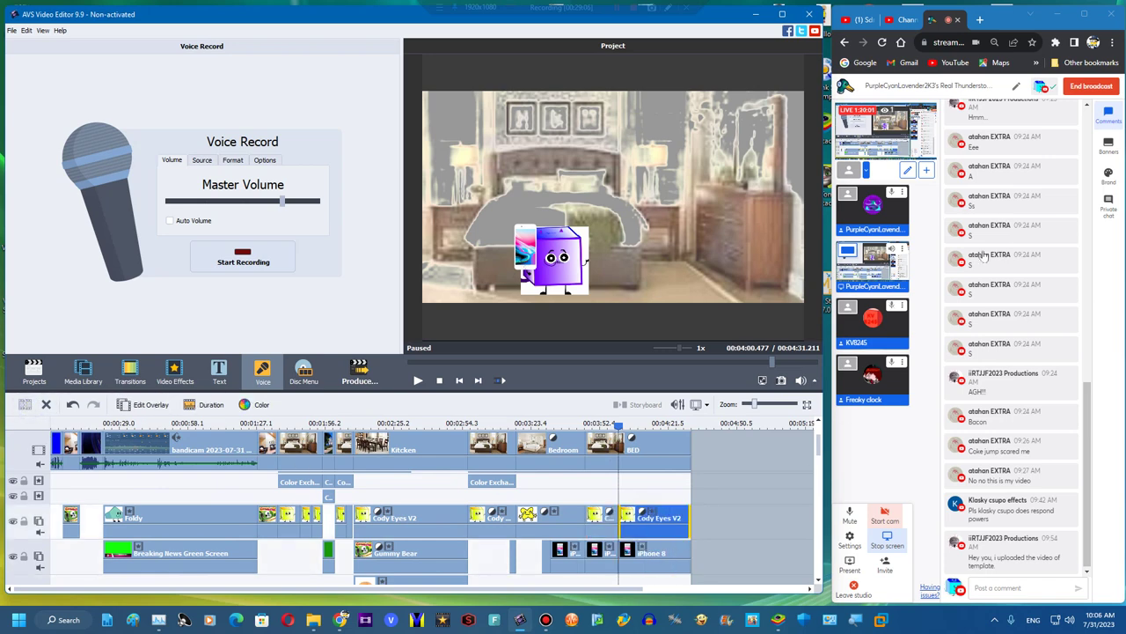
Split the BED clip at 00:04:00.477 and delete its remainder together with the overlay and effect parts beneath it
{"action": "mouse_move", "coordinate": [876, 273]}
{"action": "scroll", "coordinate": [402, 478], "scroll_direction": "up", "scroll_amount": 1}
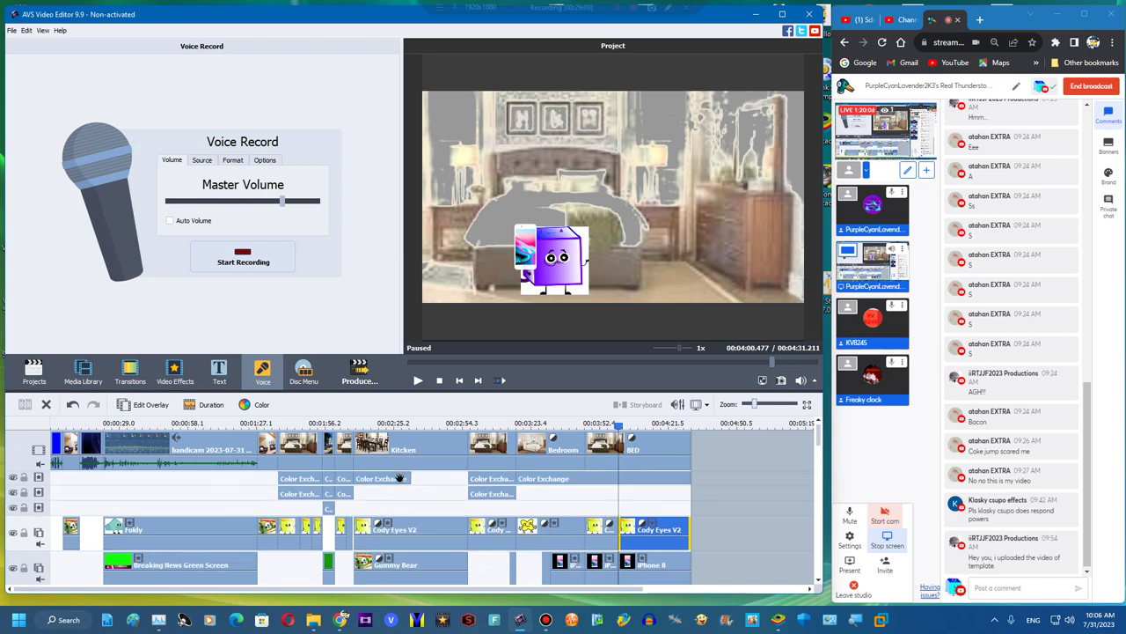
{"action": "left_click", "coordinate": [593, 468]}
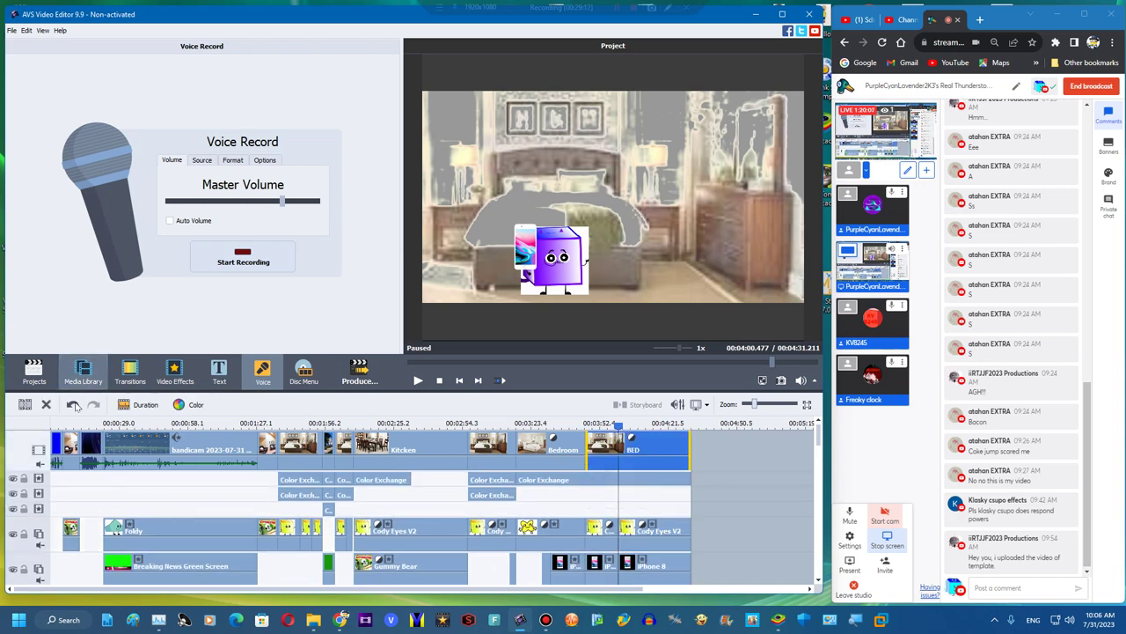
{"action": "left_click", "coordinate": [24, 404]}
{"action": "left_click", "coordinate": [47, 405]}
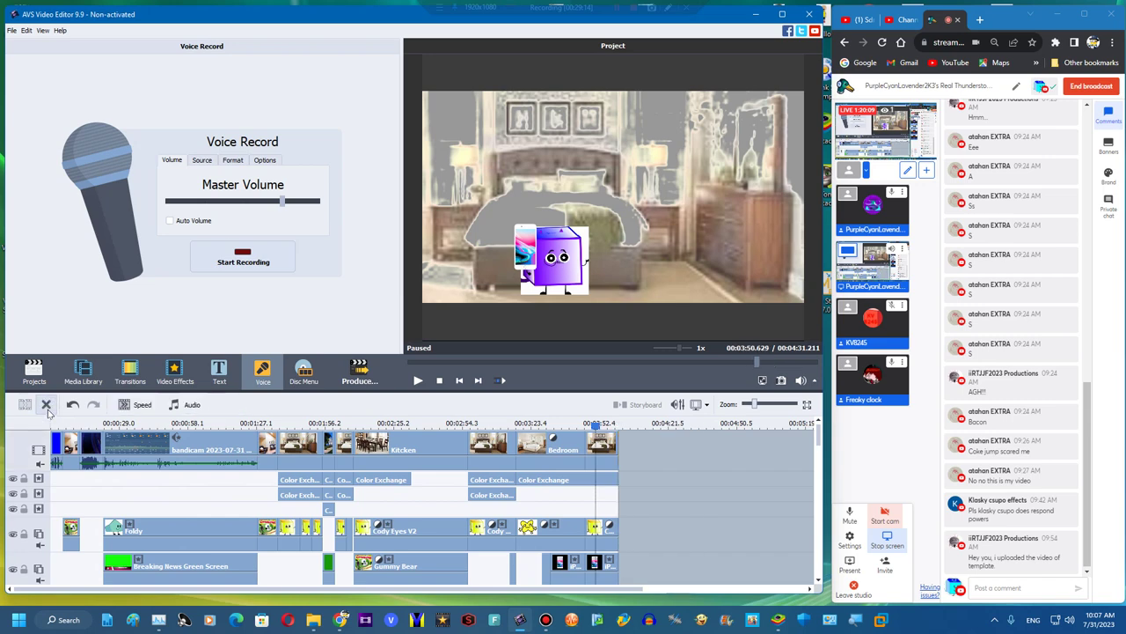
Add the Beach (Remastered) image from the current project's media after the BED clip on the main video track
{"action": "left_click", "coordinate": [83, 373]}
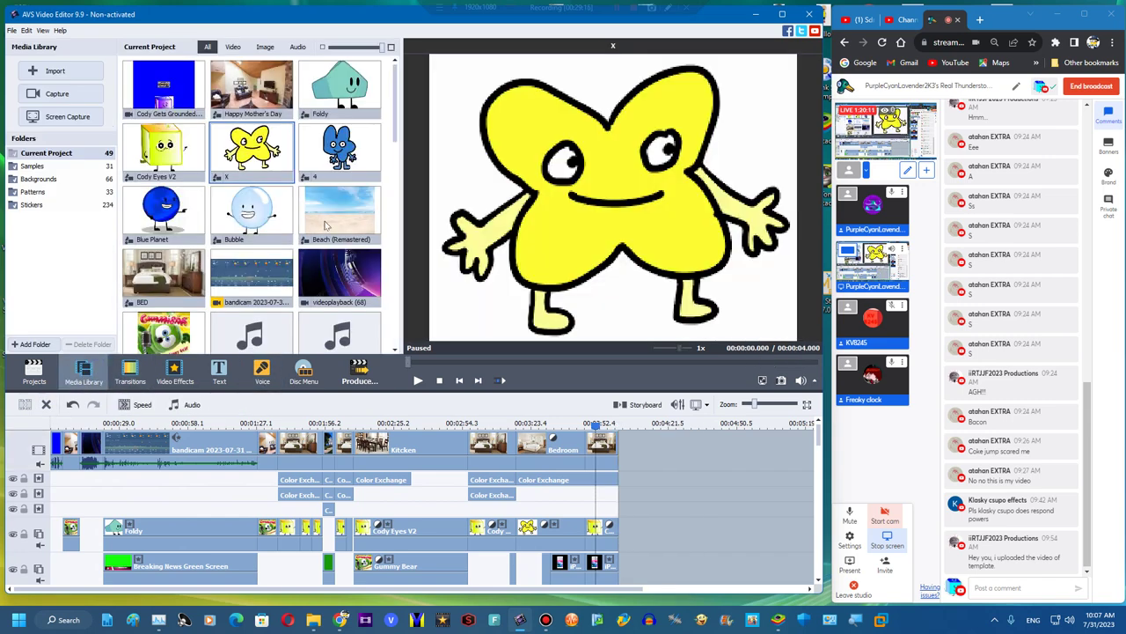
{"action": "left_click_drag", "start_coordinate": [325, 225], "coordinate": [629, 451]}
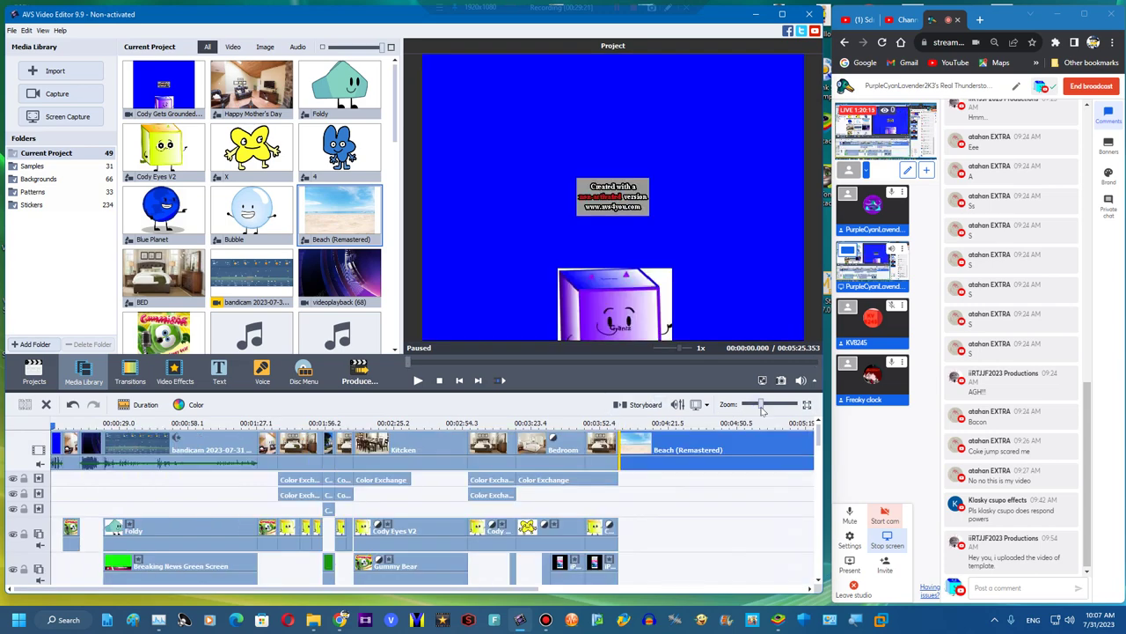
{"action": "left_click_drag", "start_coordinate": [762, 410], "coordinate": [745, 407]}
Add a Rectangle effect at 00:04:00.477 under the Beach (Remastered) clip and match its end to the clip's end
{"action": "left_click", "coordinate": [174, 374]}
{"action": "scroll", "coordinate": [398, 158], "scroll_direction": "down", "scroll_amount": 2}
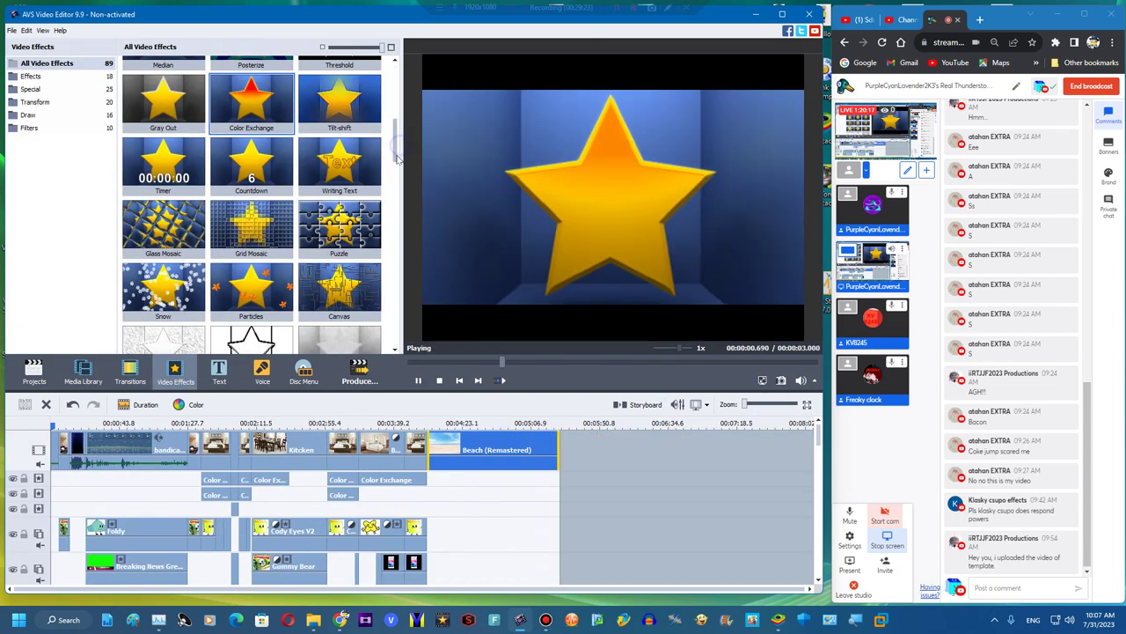
{"action": "scroll", "coordinate": [397, 159], "scroll_direction": "down", "scroll_amount": 15}
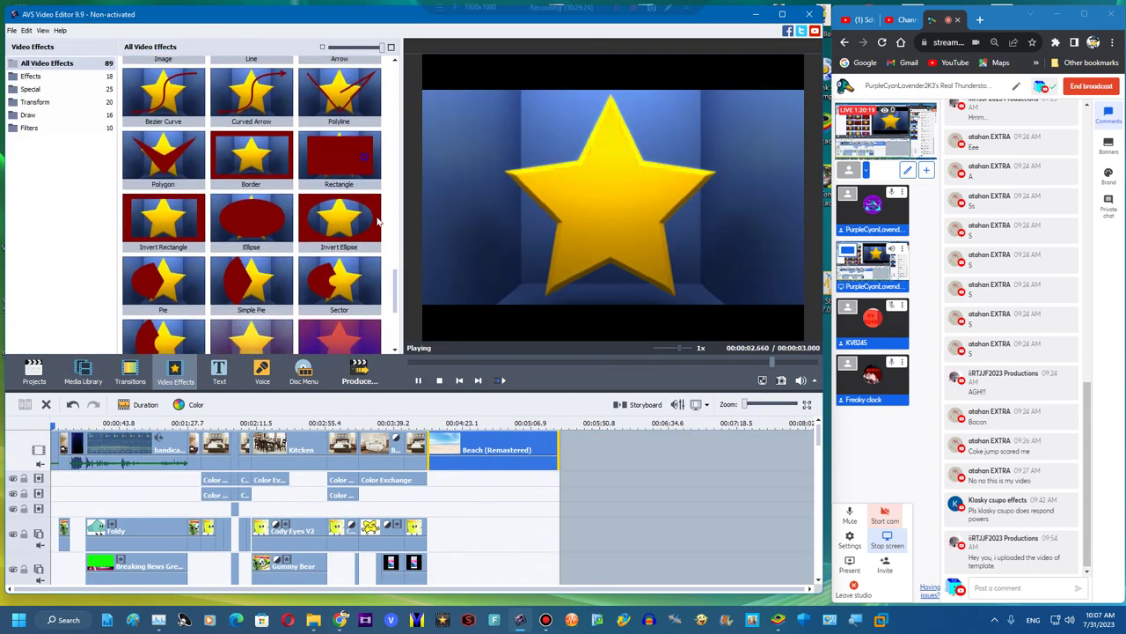
{"action": "left_click_drag", "start_coordinate": [363, 157], "coordinate": [150, 477]}
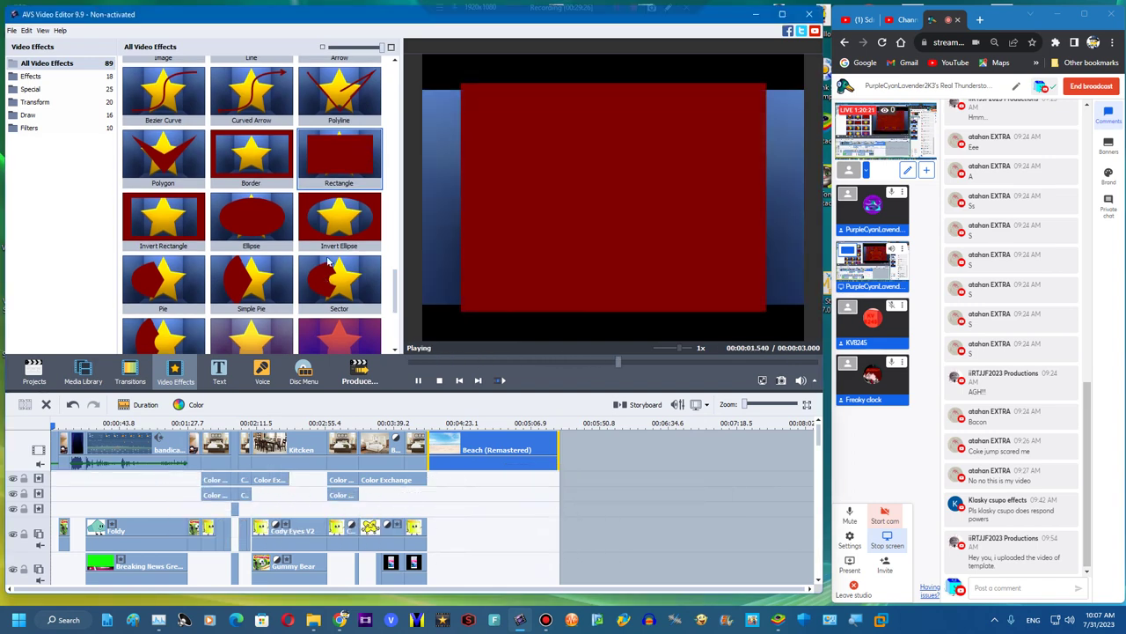
{"action": "left_click_drag", "start_coordinate": [338, 159], "coordinate": [430, 480]}
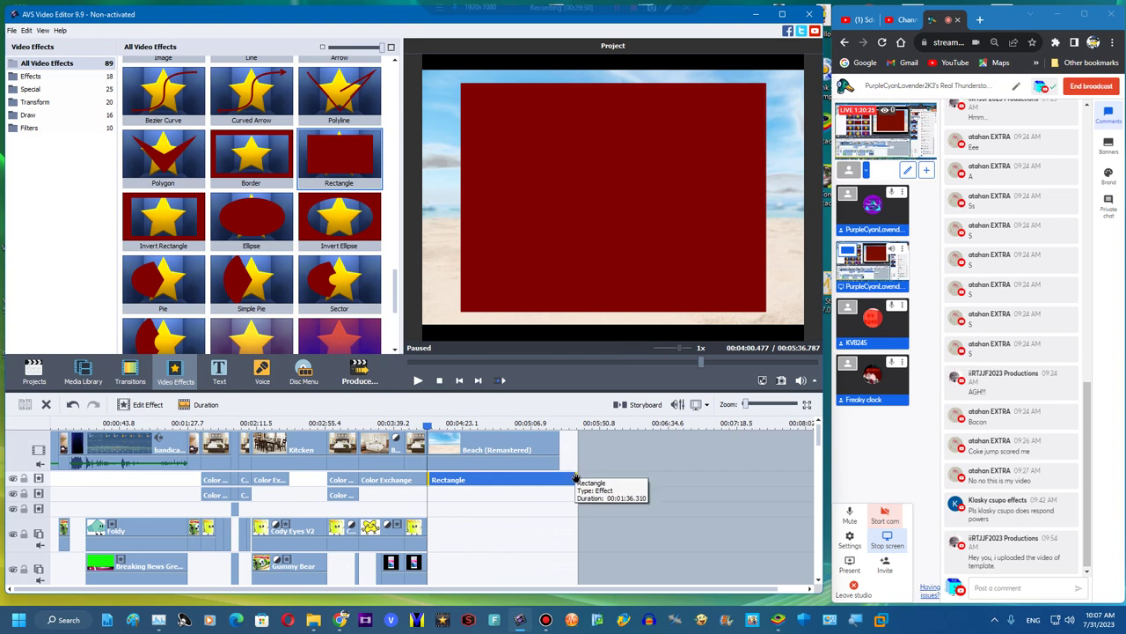
{"action": "left_click_drag", "start_coordinate": [578, 475], "coordinate": [556, 480]}
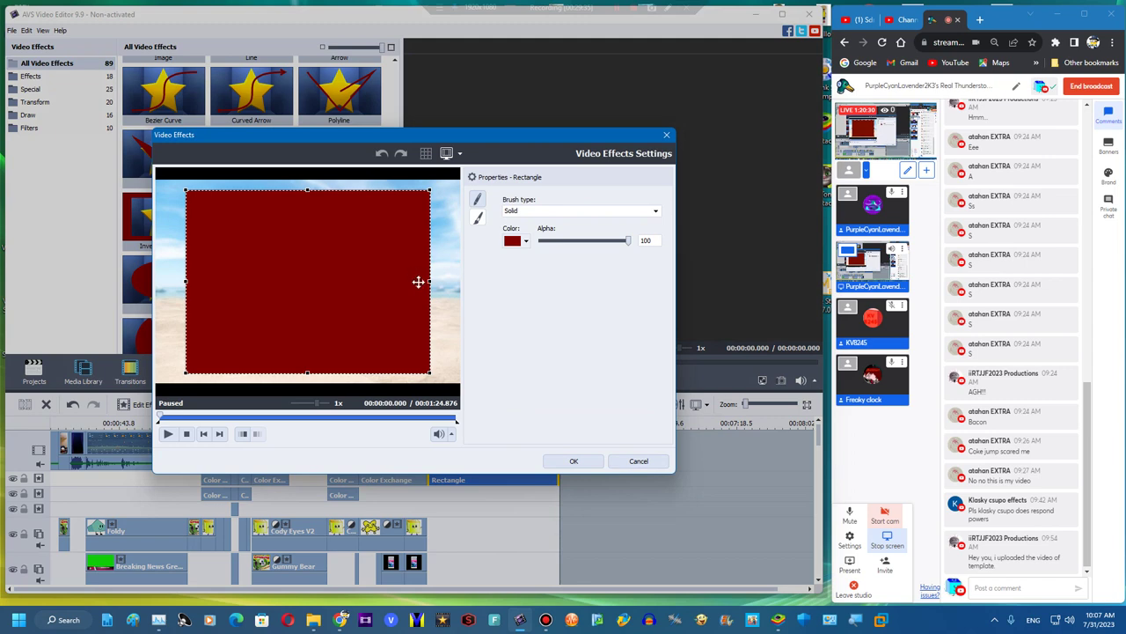
Fit the rectangle over the left half of the frame at full height and color it solid purple
{"action": "left_click_drag", "start_coordinate": [416, 282], "coordinate": [283, 270]}
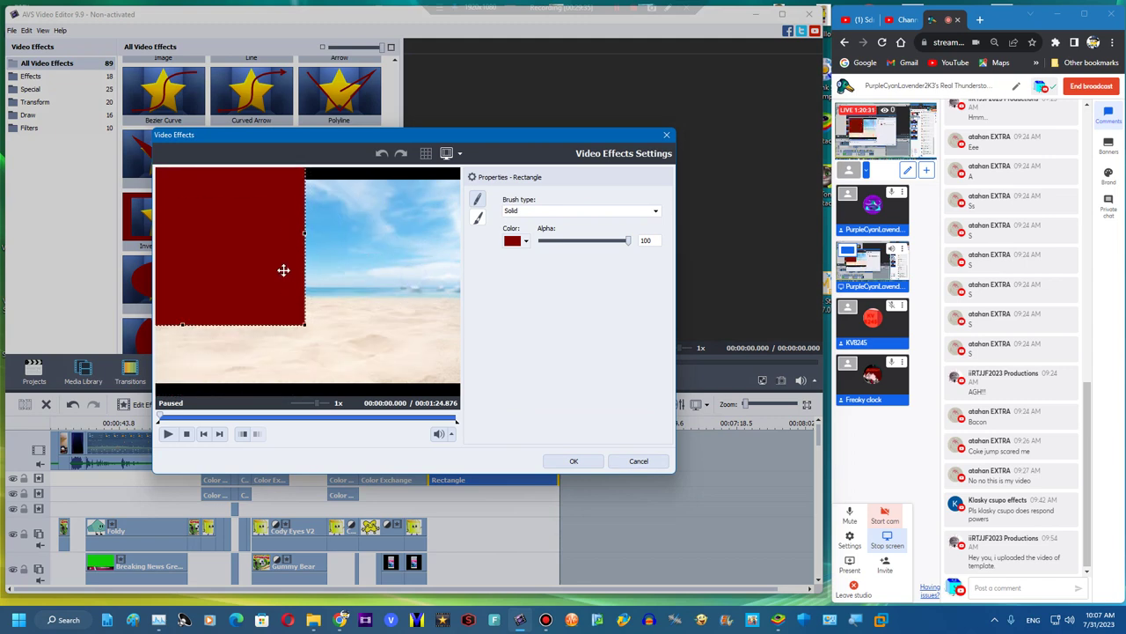
{"action": "left_click_drag", "start_coordinate": [307, 324], "coordinate": [282, 359]}
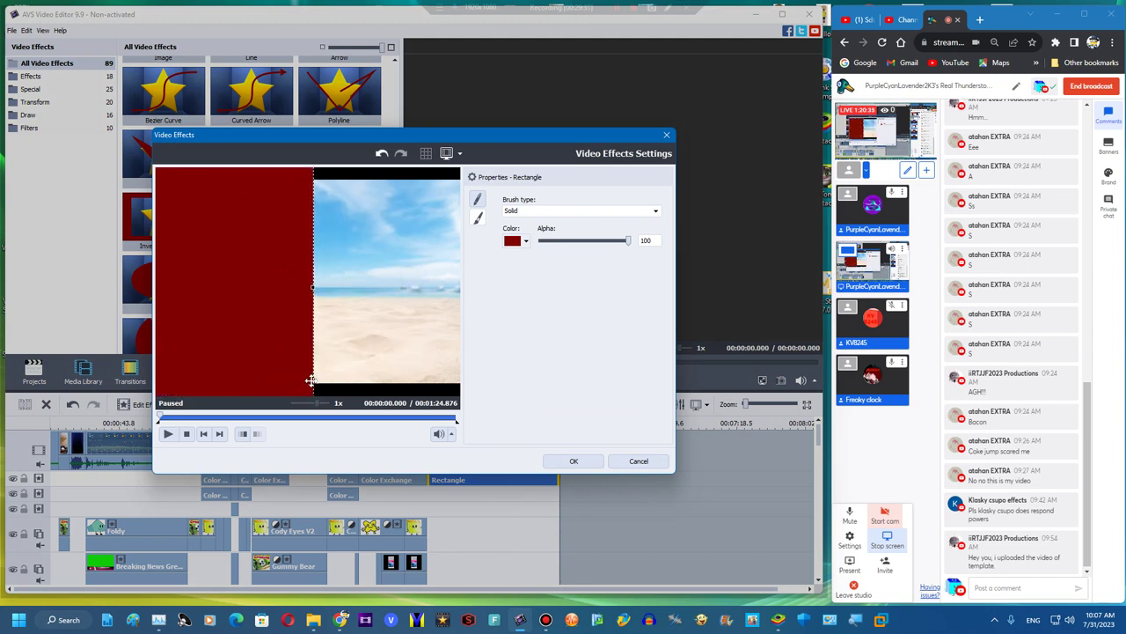
{"action": "left_click", "coordinate": [526, 241]}
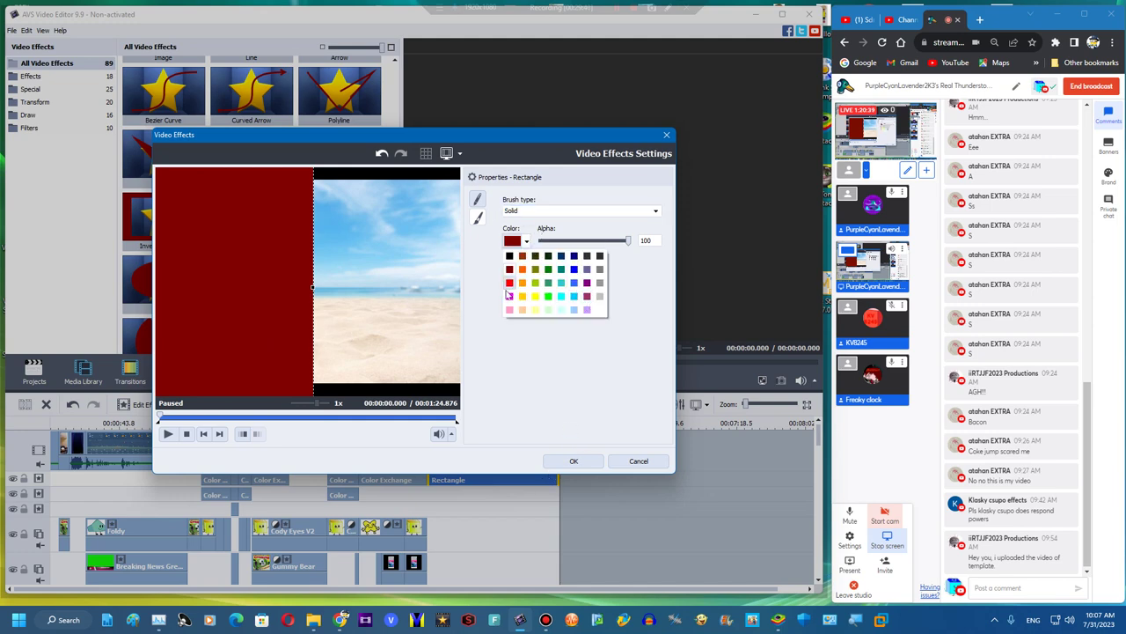
{"action": "left_click", "coordinate": [588, 296]}
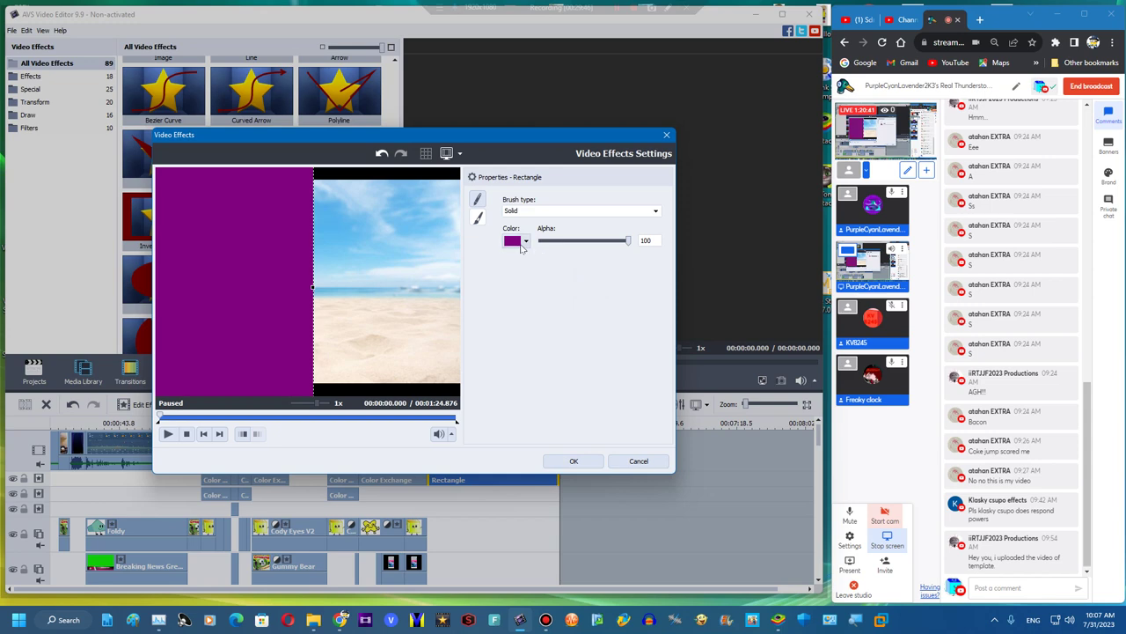
{"action": "left_click", "coordinate": [560, 462]}
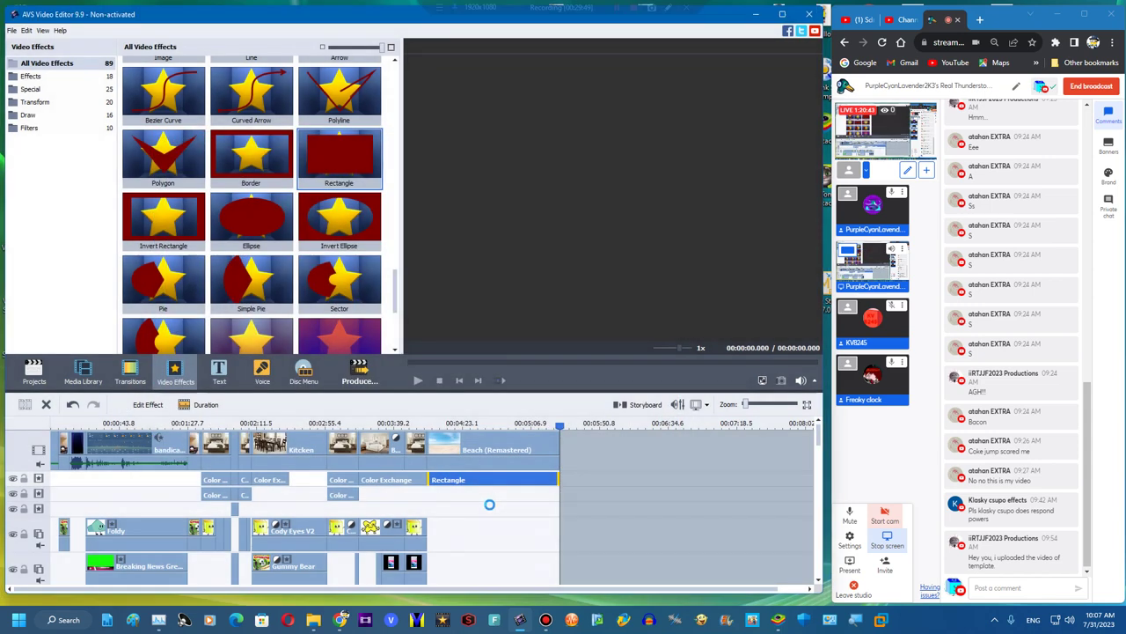
Duplicate the purple Rectangle effect and place the copy on the second effects track at 00:04:00.477
{"action": "right_click", "coordinate": [491, 487]}
{"action": "left_click", "coordinate": [515, 544]}
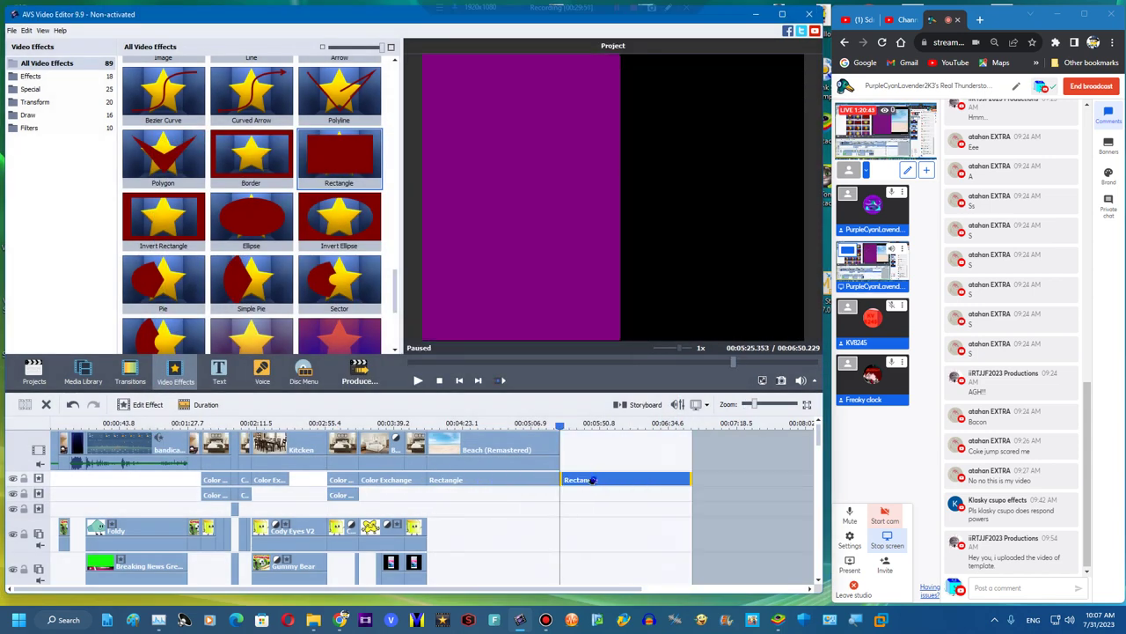
{"action": "left_click_drag", "start_coordinate": [457, 490], "coordinate": [457, 491]}
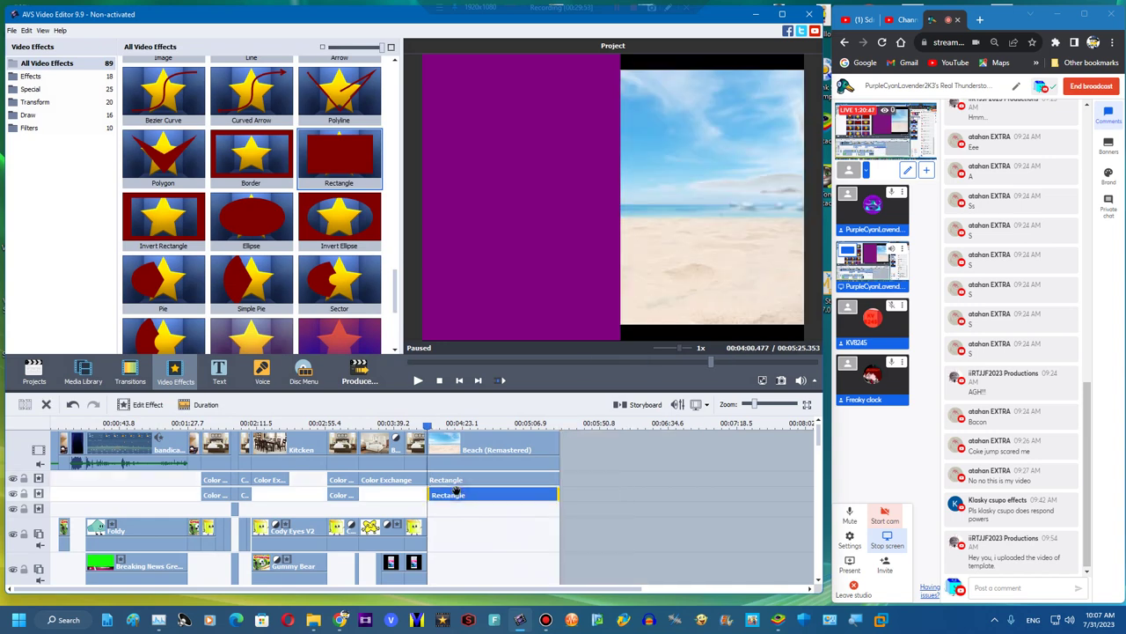
Recolor the Rectangle effect on the first effects track solid blue
{"action": "left_click", "coordinate": [457, 479]}
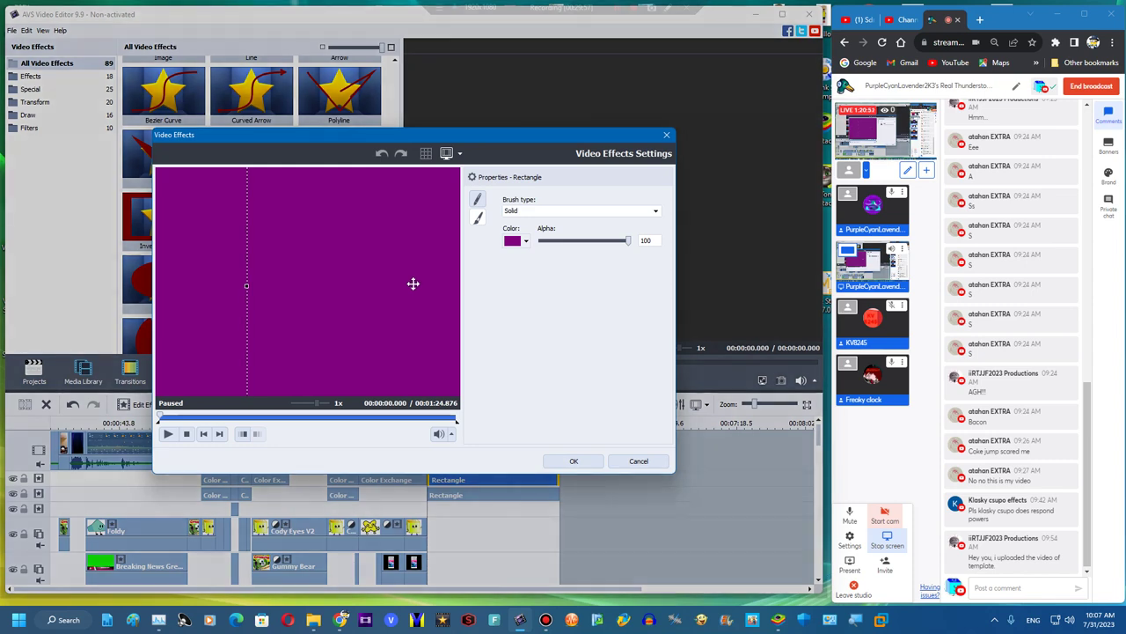
{"action": "left_click", "coordinate": [519, 240]}
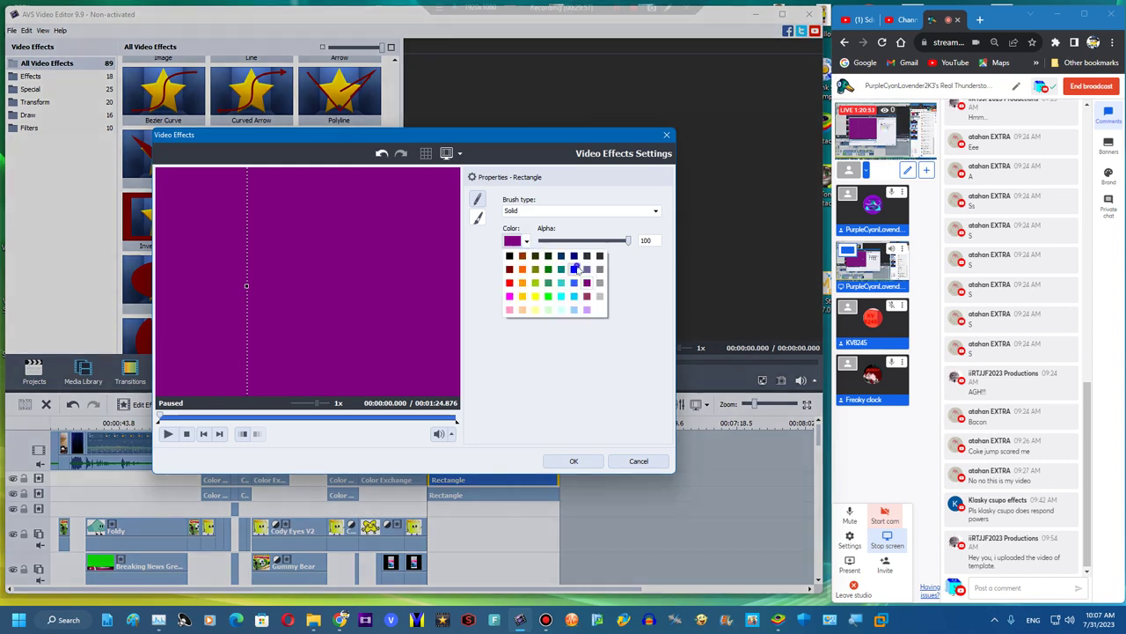
{"action": "left_click", "coordinate": [577, 267]}
{"action": "left_click", "coordinate": [570, 460]}
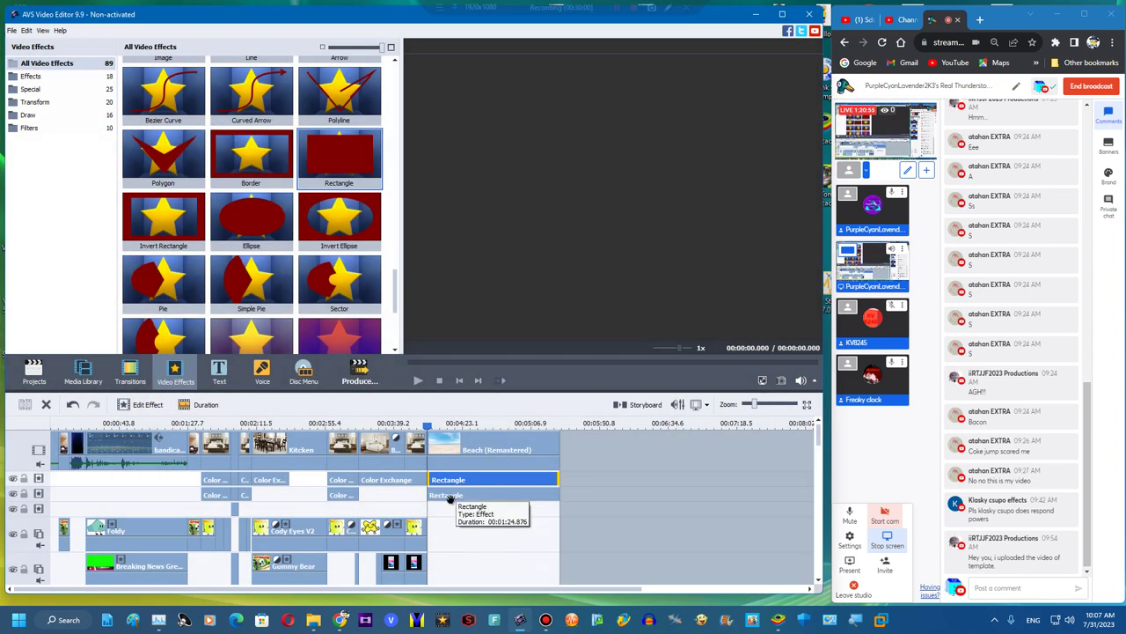
Narrow the purple Rectangle on the second effects track so its inner edge sits on the frame's vertical centerline
{"action": "left_click", "coordinate": [450, 497]}
{"action": "double_click", "coordinate": [450, 499]}
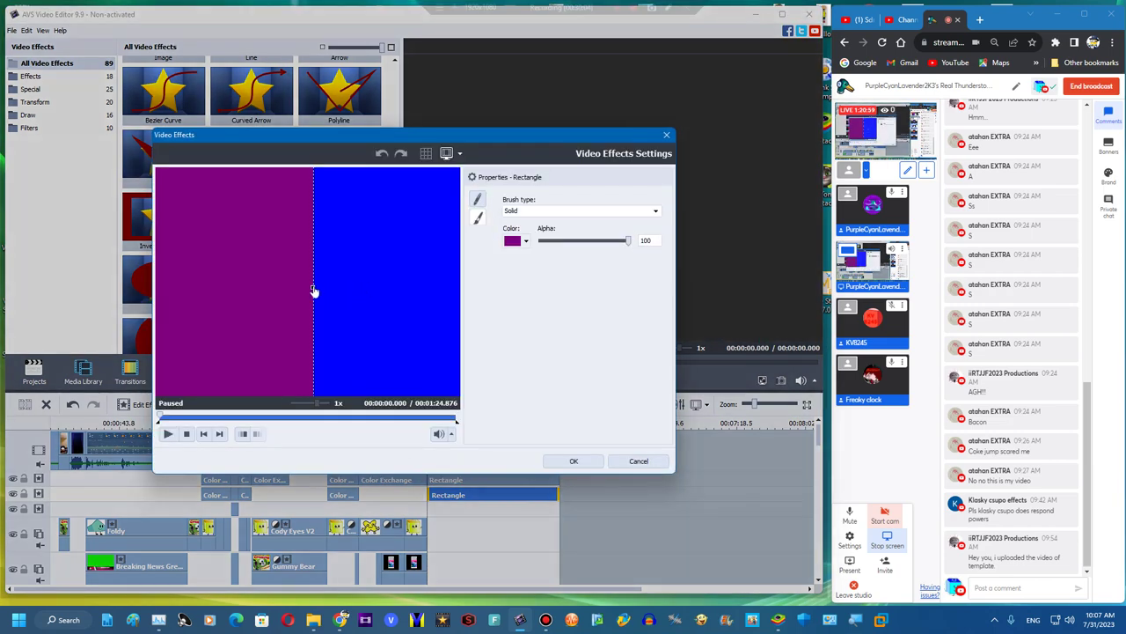
{"action": "left_click_drag", "start_coordinate": [314, 291], "coordinate": [308, 289]}
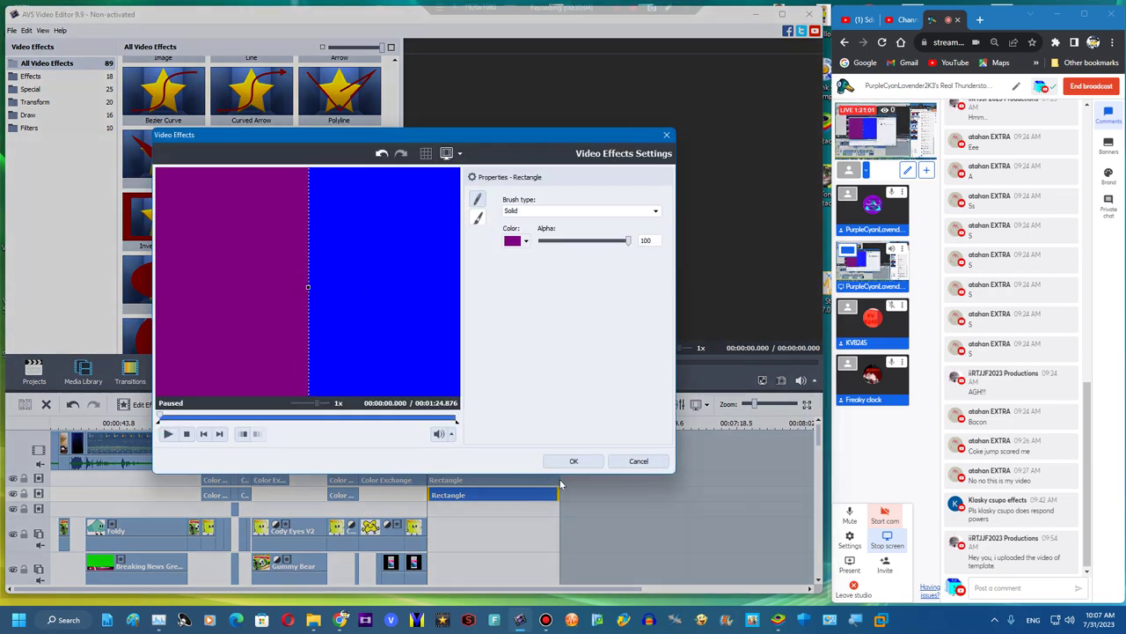
{"action": "left_click", "coordinate": [563, 462]}
Duplicate the Cody Eyes V2 overlay to span the Beach (Remastered) clip from 00:04:00.477, and enlarge it within the purple half
{"action": "right_click", "coordinate": [410, 436]}
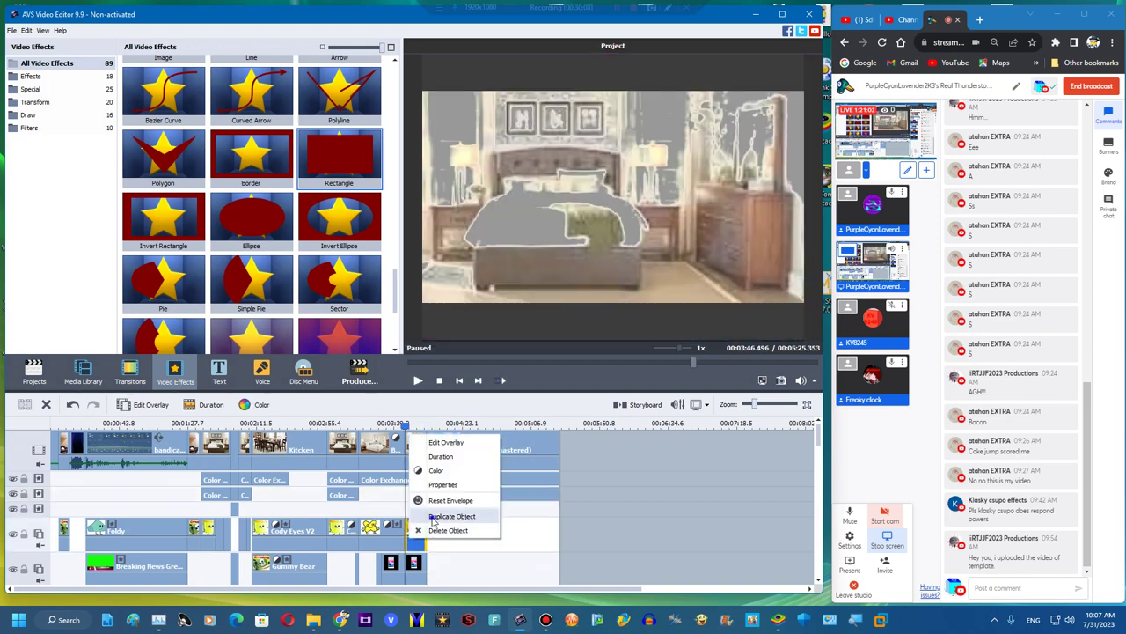
{"action": "left_click", "coordinate": [445, 517]}
{"action": "left_click_drag", "start_coordinate": [538, 529], "coordinate": [429, 529]}
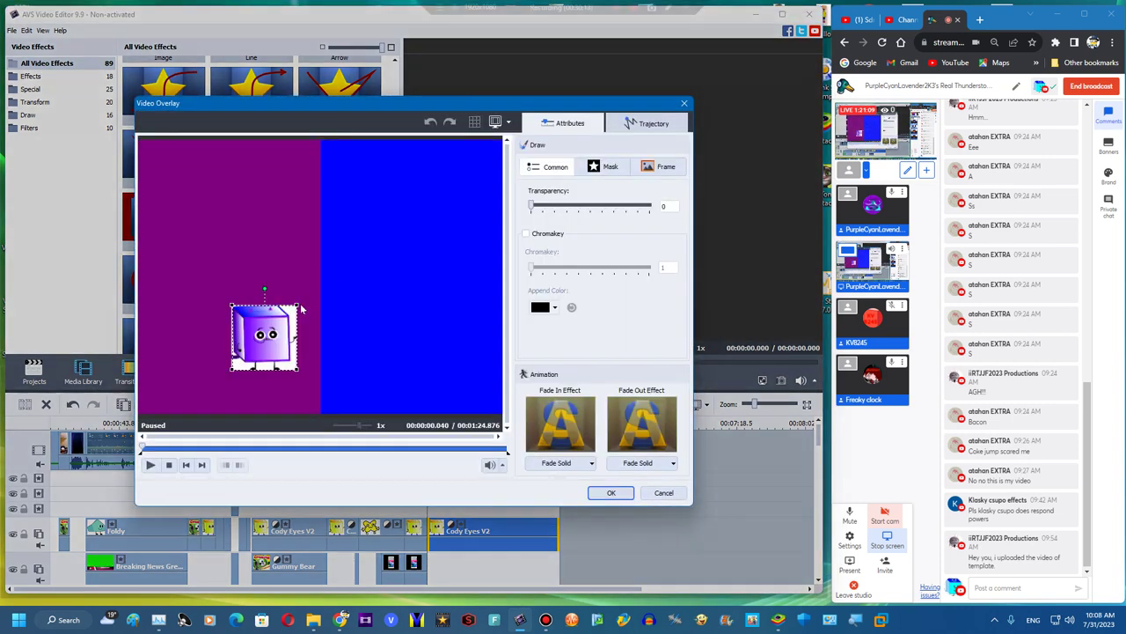
{"action": "left_click_drag", "start_coordinate": [327, 304], "coordinate": [343, 261]}
{"action": "left_click_drag", "start_coordinate": [287, 313], "coordinate": [255, 263]}
{"action": "left_click", "coordinate": [611, 492]}
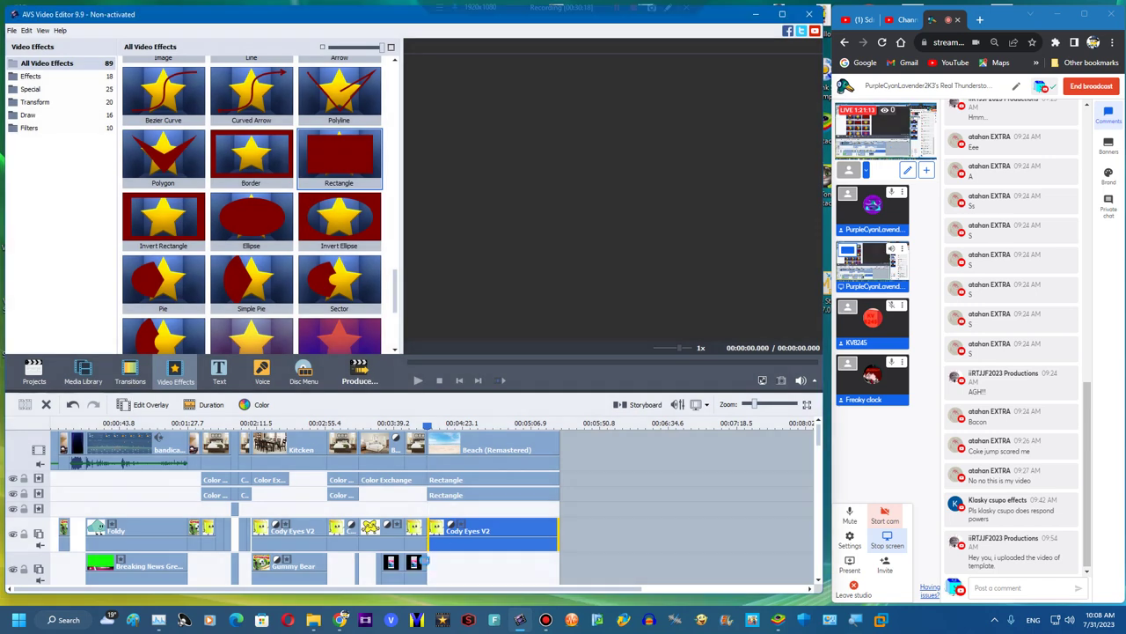
Duplicate the iPhone 8 overlay to span the beach scene on the second overlay track, and enlarge it beside Cody's face in the purple half
{"action": "right_click", "coordinate": [422, 569]}
{"action": "left_click", "coordinate": [440, 547]}
{"action": "mouse_move", "coordinate": [437, 560]}
{"action": "left_mouse_down"}
{"action": "mouse_move", "coordinate": [544, 561]}
{"action": "mouse_move", "coordinate": [428, 560]}
{"action": "left_mouse_up"}
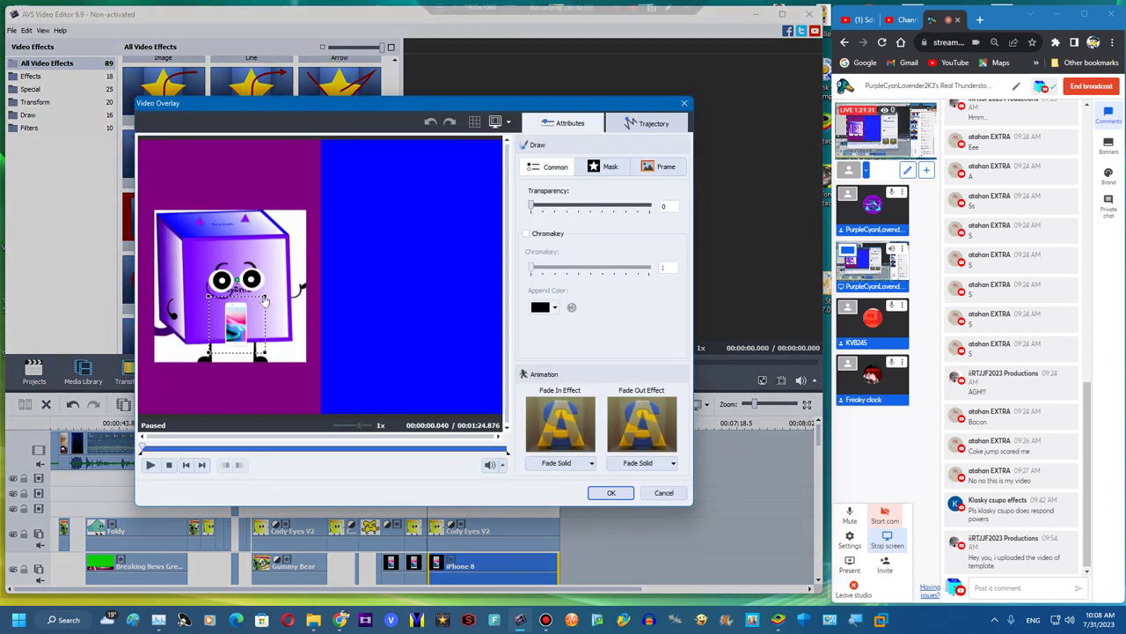
{"action": "left_click_drag", "start_coordinate": [265, 298], "coordinate": [194, 267]}
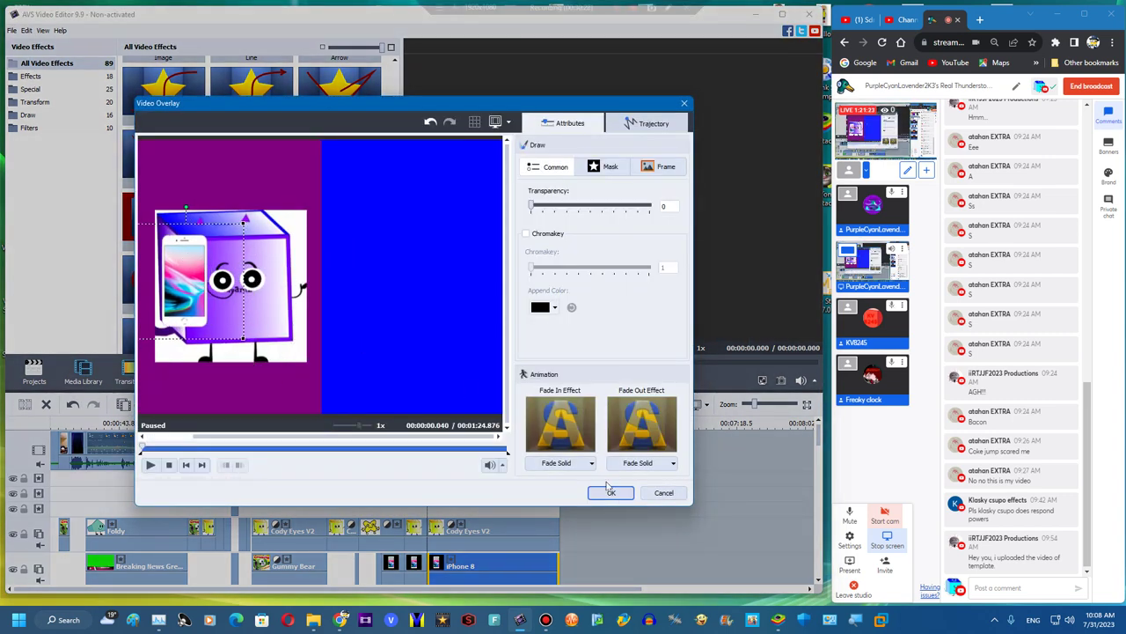
{"action": "left_click", "coordinate": [611, 492]}
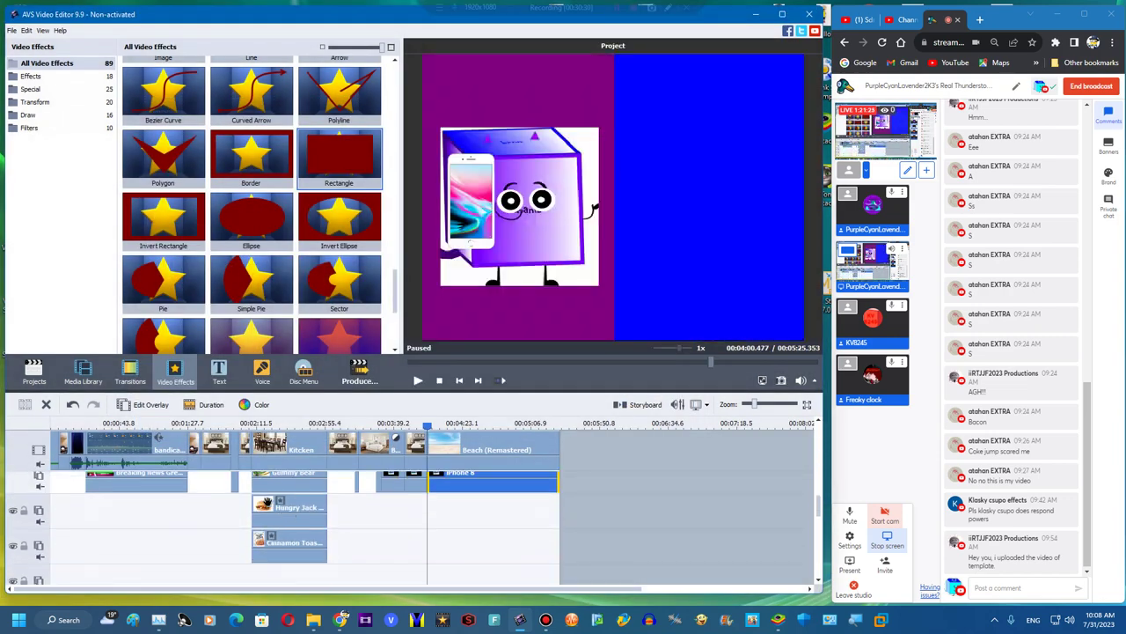
Duplicate the recolored X overlay onto the third overlay track across the beach scene, and shrink and center it in the blue half
{"action": "left_click", "coordinate": [103, 376]}
{"action": "left_click_drag", "start_coordinate": [251, 149], "coordinate": [413, 485]}
{"action": "right_click", "coordinate": [419, 485]}
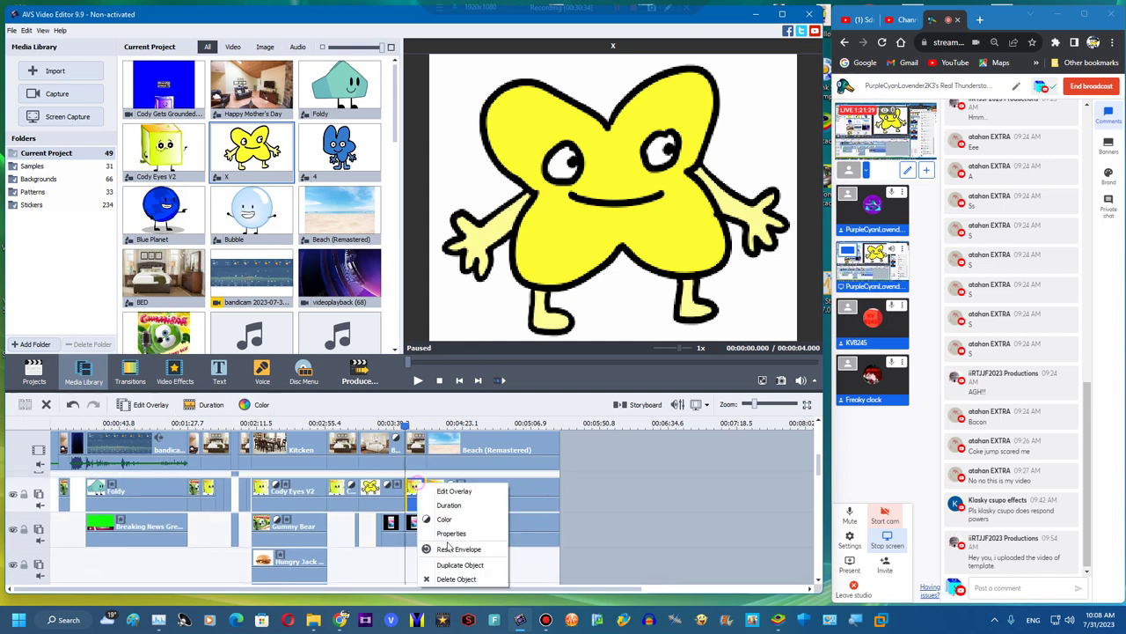
{"action": "right_click", "coordinate": [373, 483]}
{"action": "left_click", "coordinate": [415, 562]}
{"action": "left_click_drag", "start_coordinate": [575, 498], "coordinate": [435, 558]}
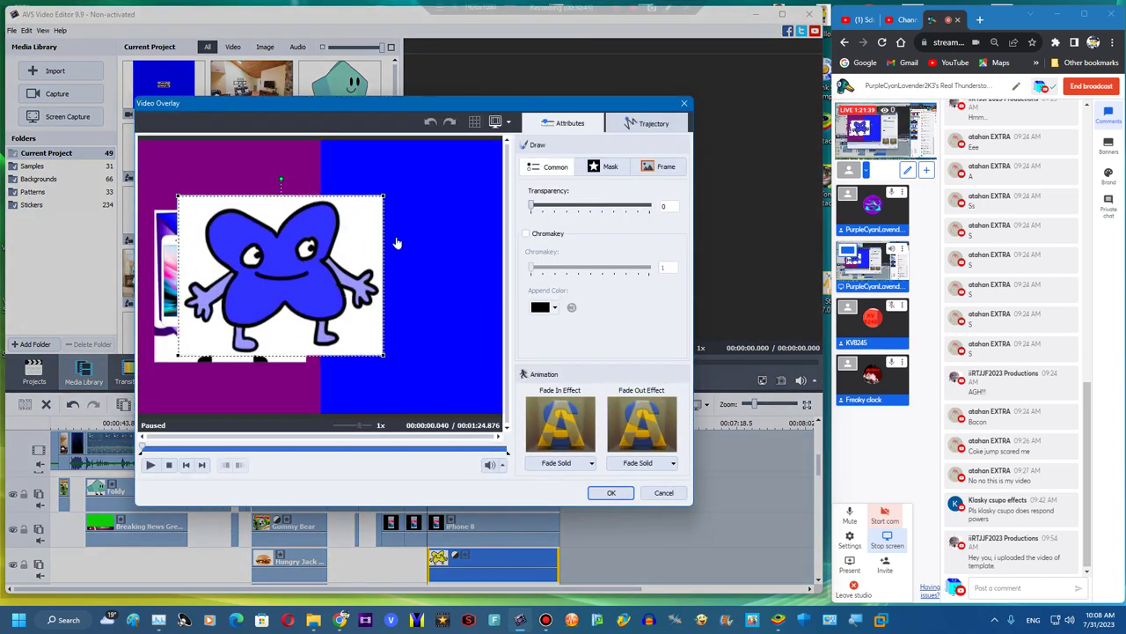
{"action": "left_click_drag", "start_coordinate": [384, 196], "coordinate": [366, 209]}
{"action": "left_click_drag", "start_coordinate": [322, 271], "coordinate": [453, 283]}
{"action": "left_click", "coordinate": [611, 492]}
Duplicate the beach scene's iPhone 8 overlay onto the fourth overlay track at 00:04:00.477, and move it over the blue X's raised hand
{"action": "right_click", "coordinate": [483, 525]}
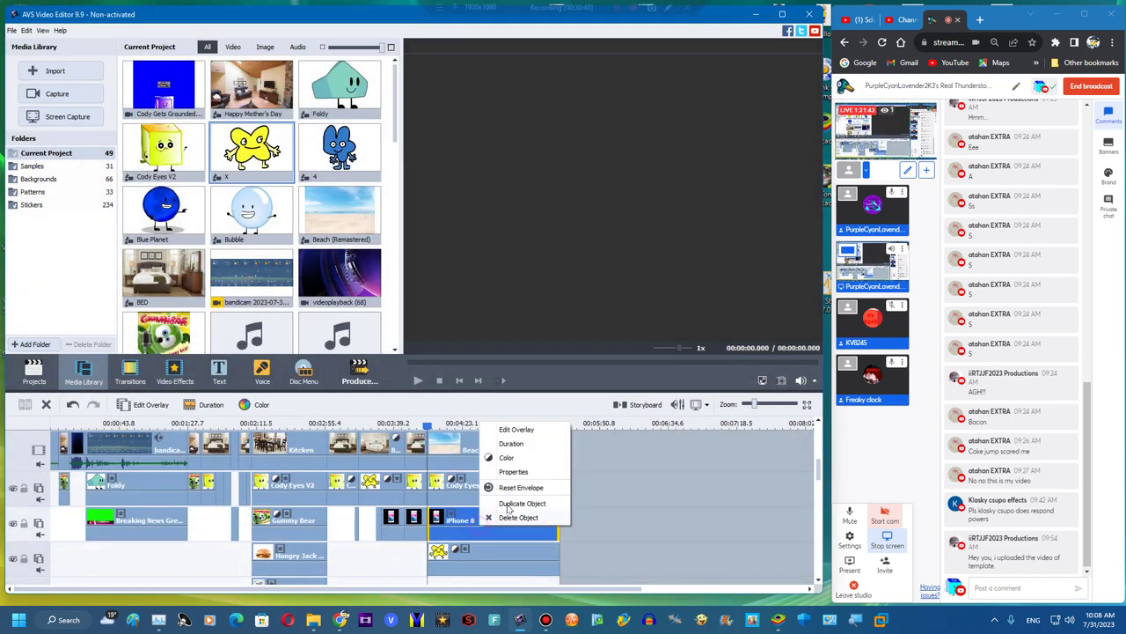
{"action": "left_click", "coordinate": [508, 503]}
{"action": "scroll", "coordinate": [449, 554], "scroll_direction": "down", "scroll_amount": 1}
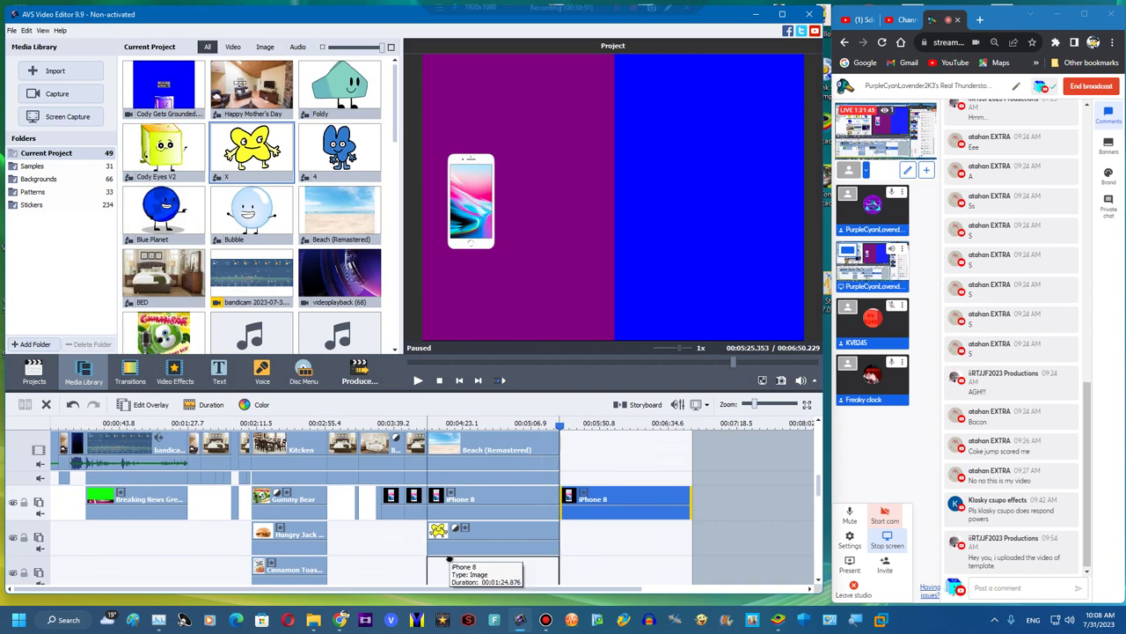
{"action": "left_click_drag", "start_coordinate": [448, 559], "coordinate": [451, 563]}
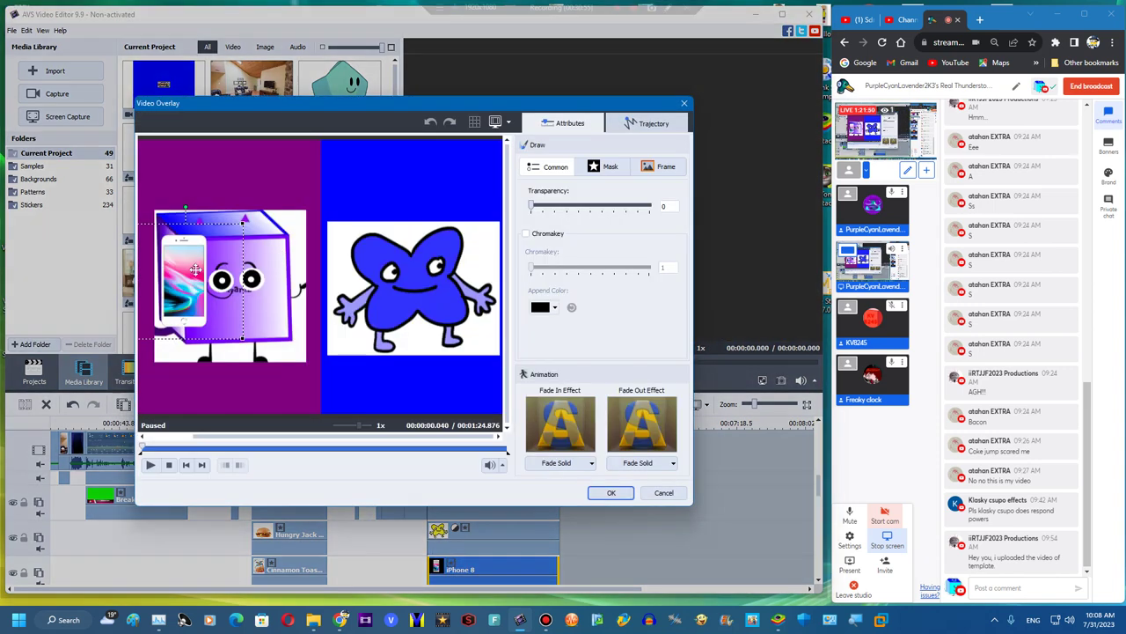
{"action": "left_click_drag", "start_coordinate": [195, 270], "coordinate": [352, 272]}
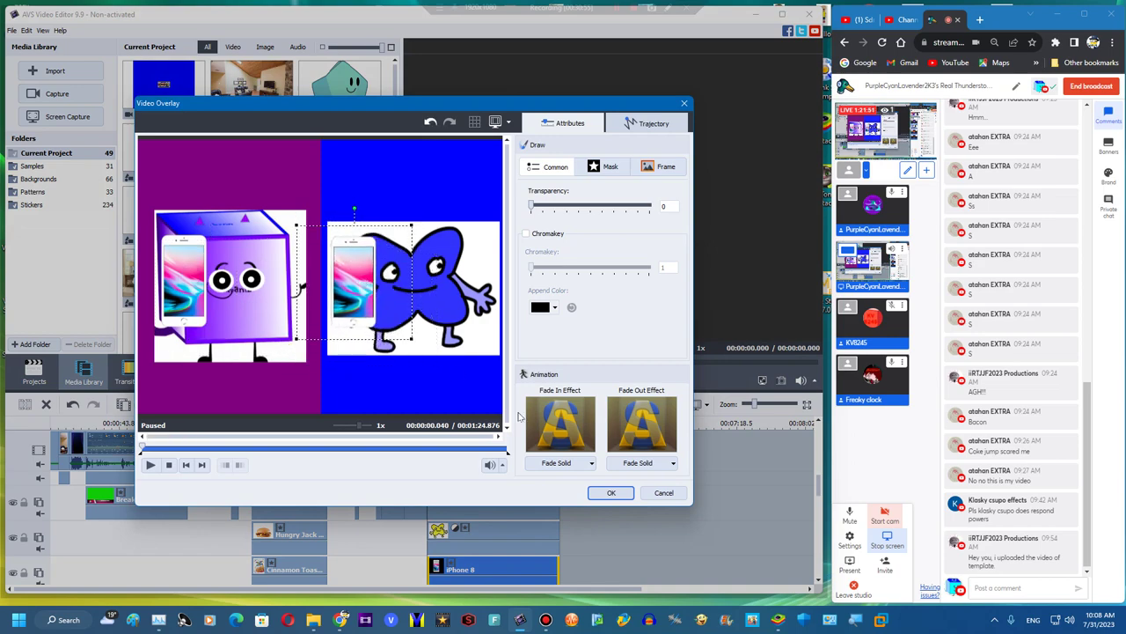
{"action": "left_click", "coordinate": [592, 493]}
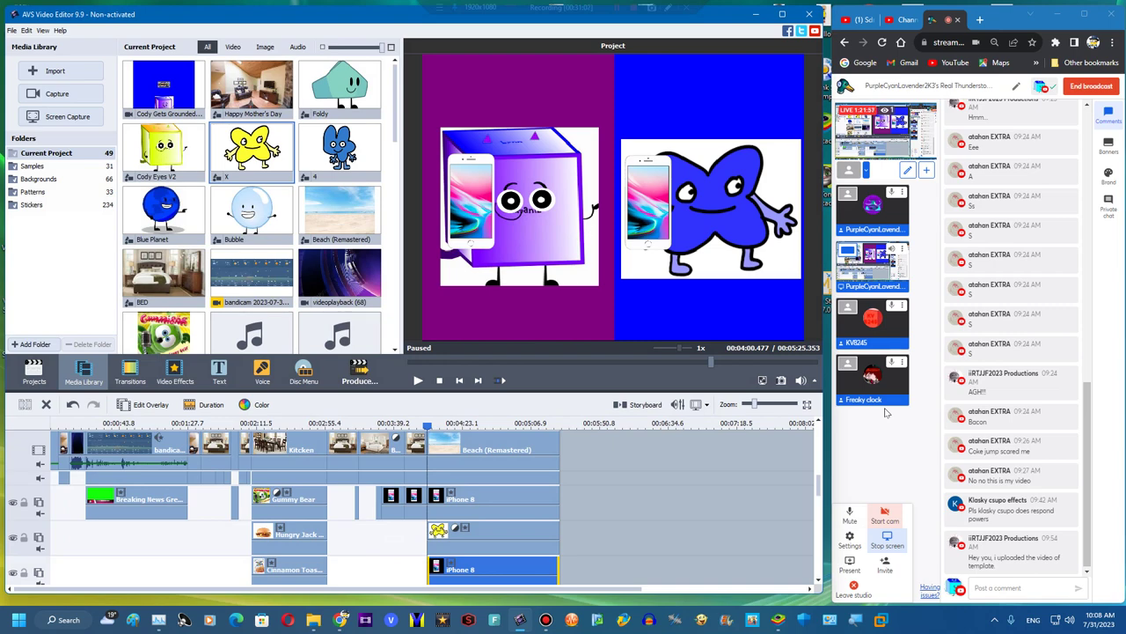
Switch to YouTube in the browser, re-sort the channel's playlists and play the Cody Gets Grounded playlist
{"action": "left_click", "coordinate": [874, 25]}
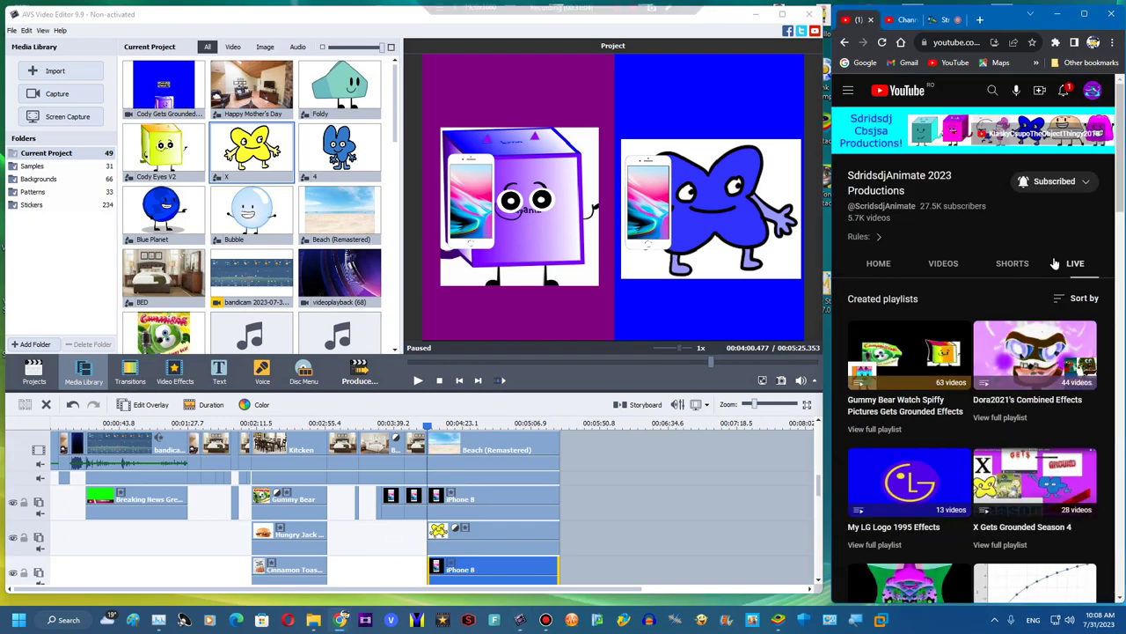
{"action": "scroll", "coordinate": [987, 407], "scroll_direction": "down", "scroll_amount": 5}
{"action": "scroll", "coordinate": [987, 407], "scroll_direction": "up", "scroll_amount": 5}
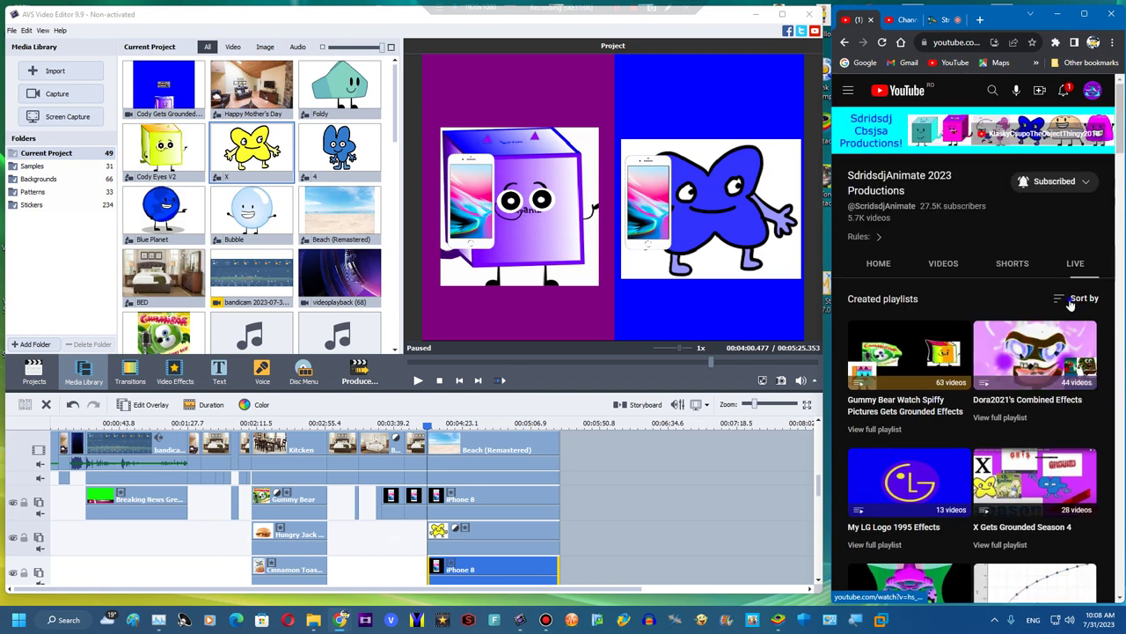
{"action": "left_click", "coordinate": [1075, 299]}
{"action": "left_click", "coordinate": [1047, 358]}
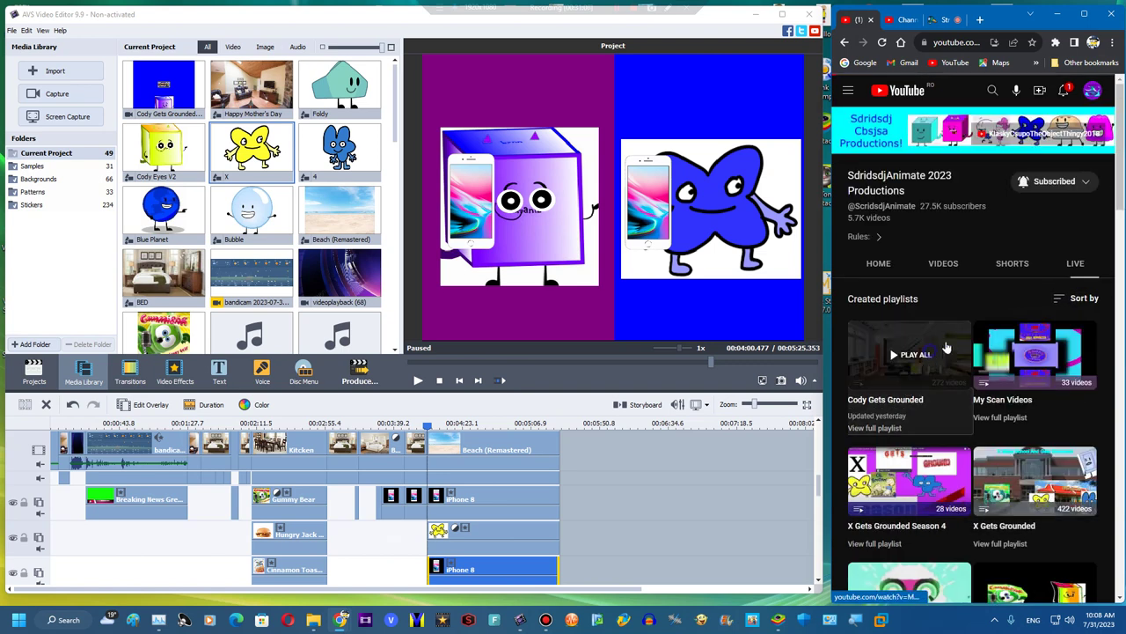
{"action": "left_click", "coordinate": [1003, 356]}
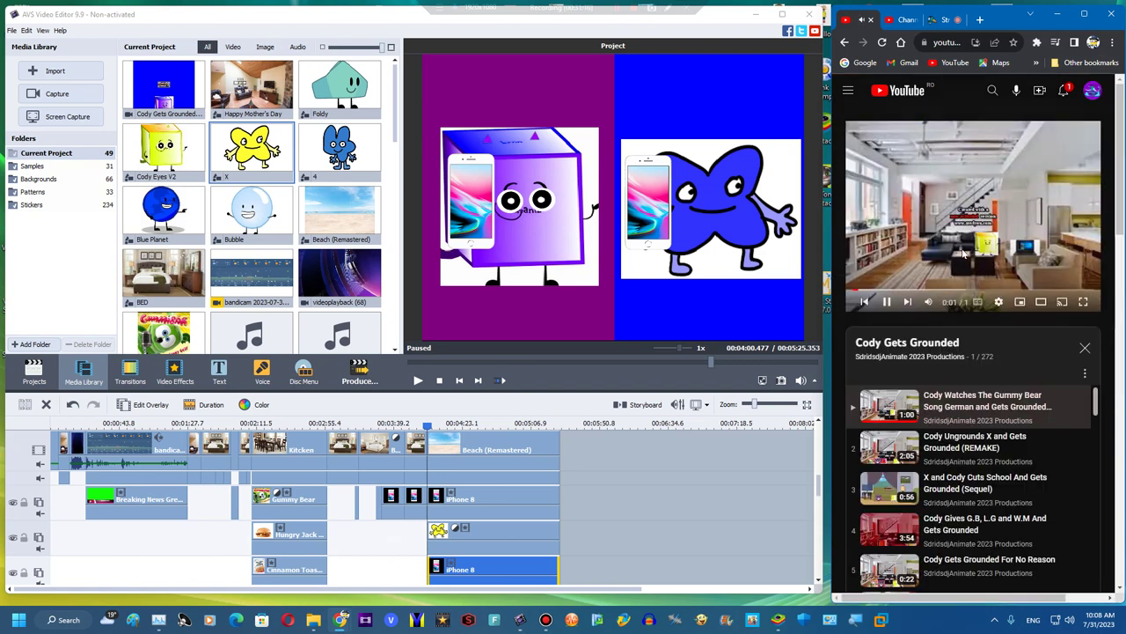
Browse the Cody Gets Grounded playlist and play the video about Cody stealing Gummy Bear's credit card to buy a PS5
{"action": "scroll", "coordinate": [996, 499], "scroll_direction": "down", "scroll_amount": 20}
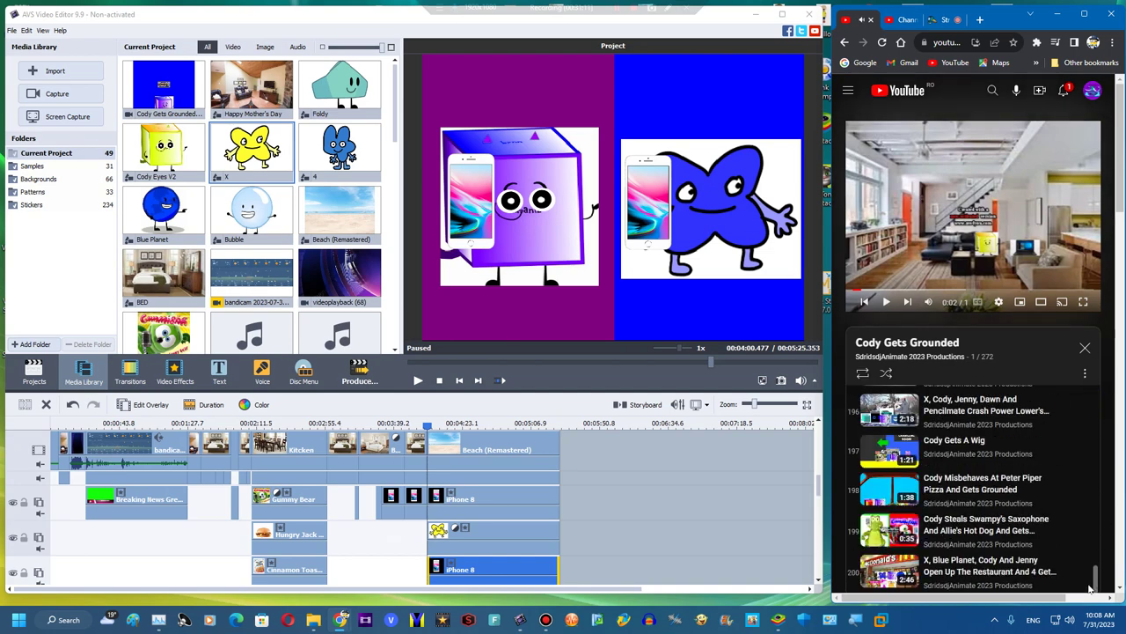
{"action": "left_click", "coordinate": [1032, 561]}
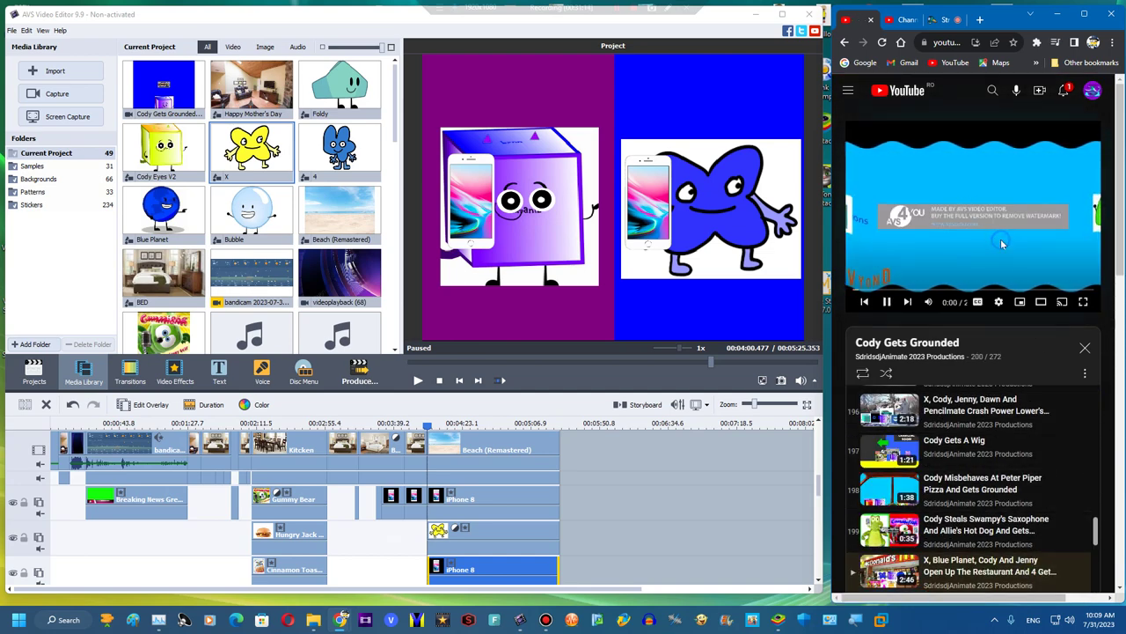
{"action": "scroll", "coordinate": [1003, 486], "scroll_direction": "down", "scroll_amount": 20}
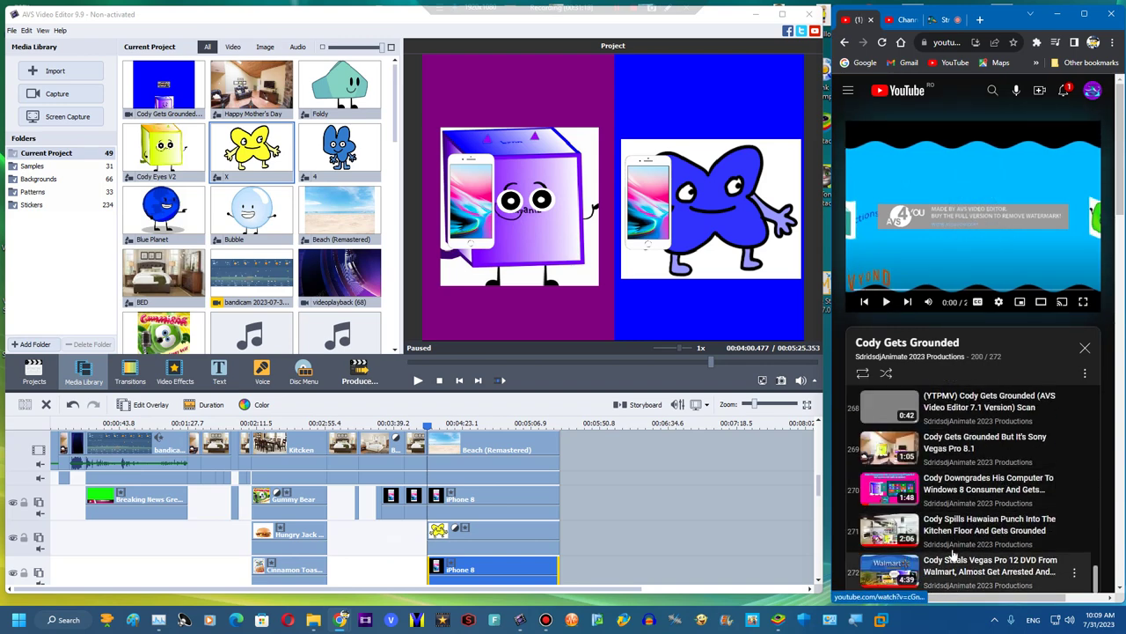
{"action": "scroll", "coordinate": [969, 467], "scroll_direction": "up", "scroll_amount": 2}
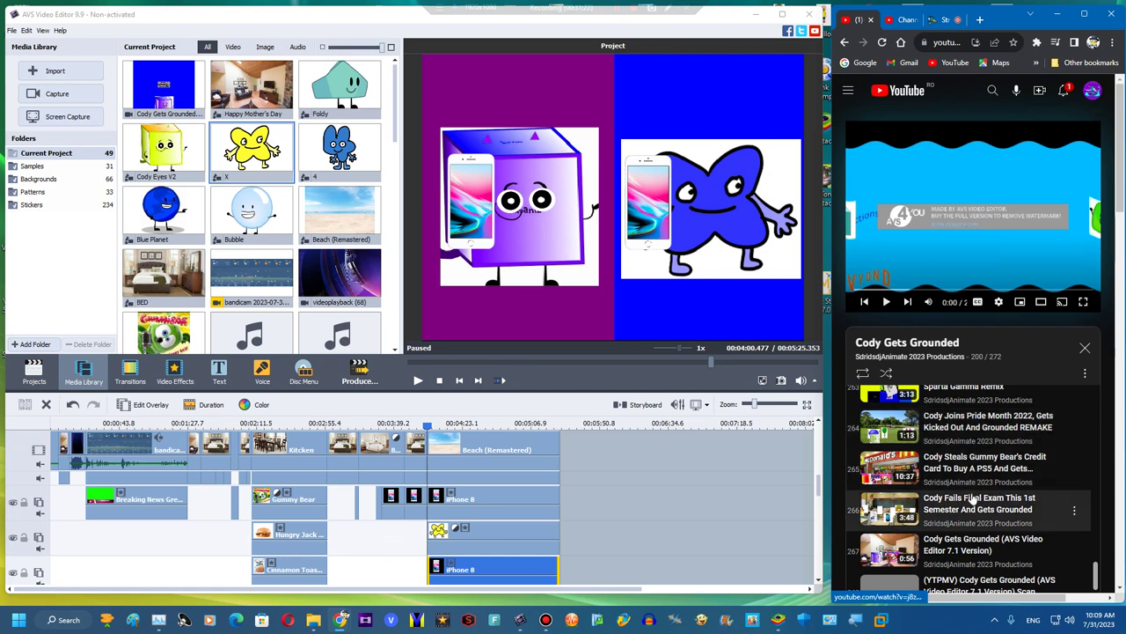
{"action": "left_click", "coordinate": [971, 476]}
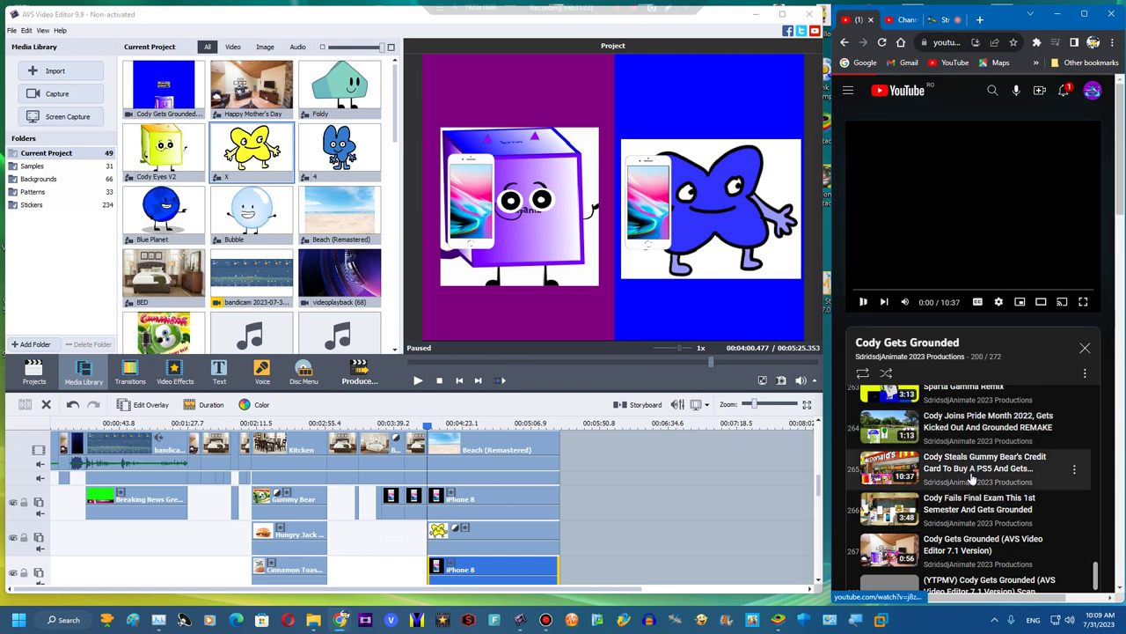
Pause the YouTube video and record a voice narration from 00:04:00.477 under the Beach (Remastered) clip
{"action": "left_click", "coordinate": [493, 449]}
{"action": "left_click", "coordinate": [260, 374]}
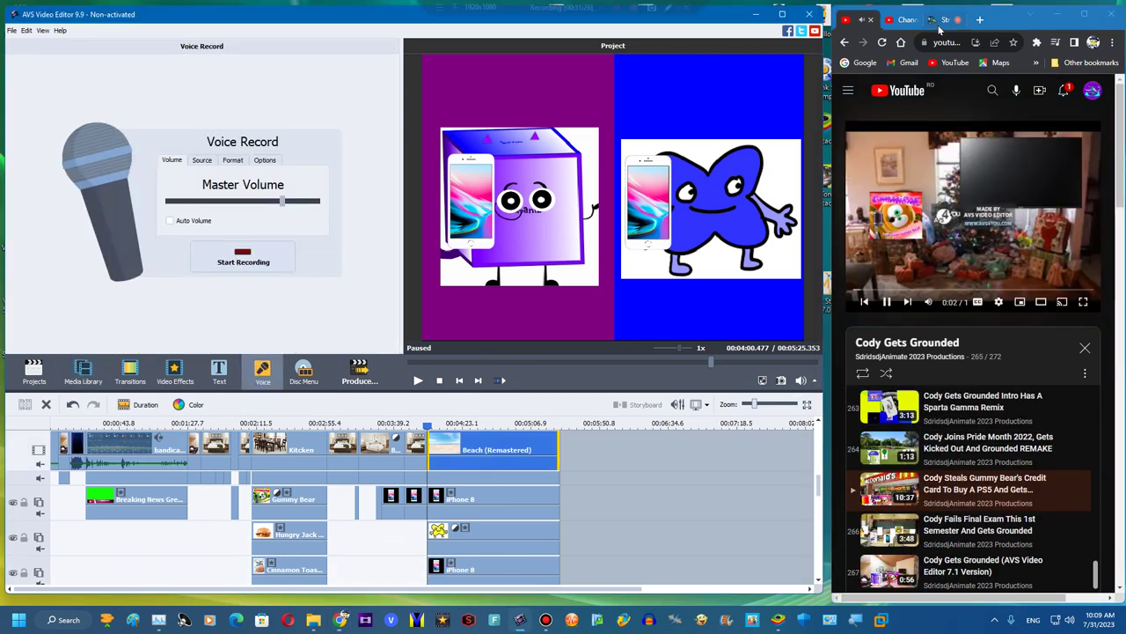
{"action": "left_click", "coordinate": [981, 211]}
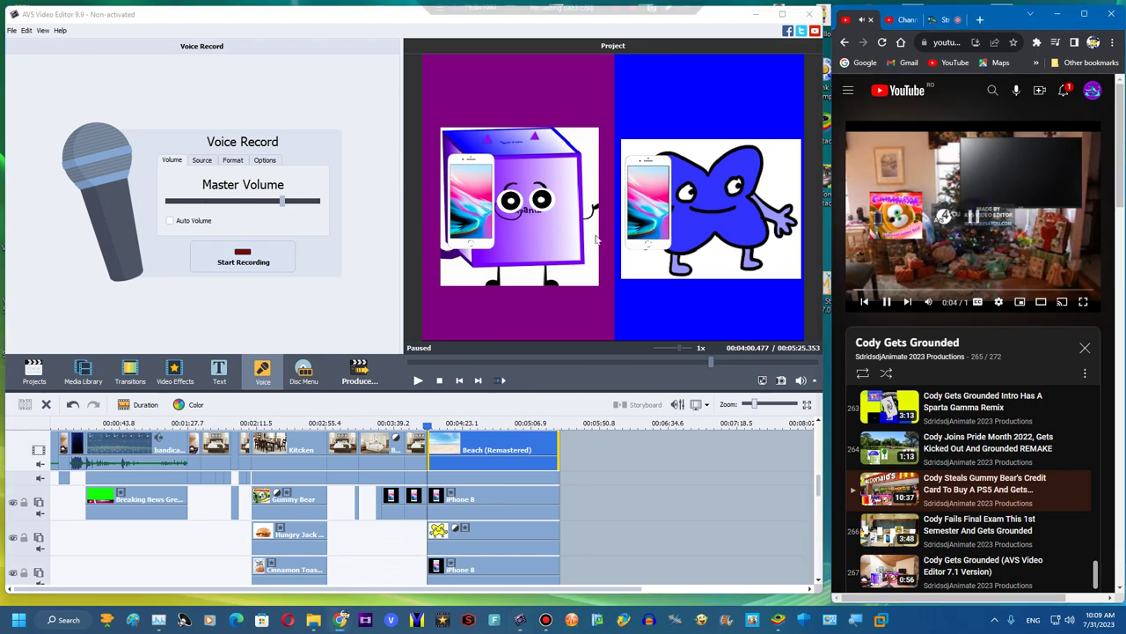
{"action": "left_click", "coordinate": [236, 251]}
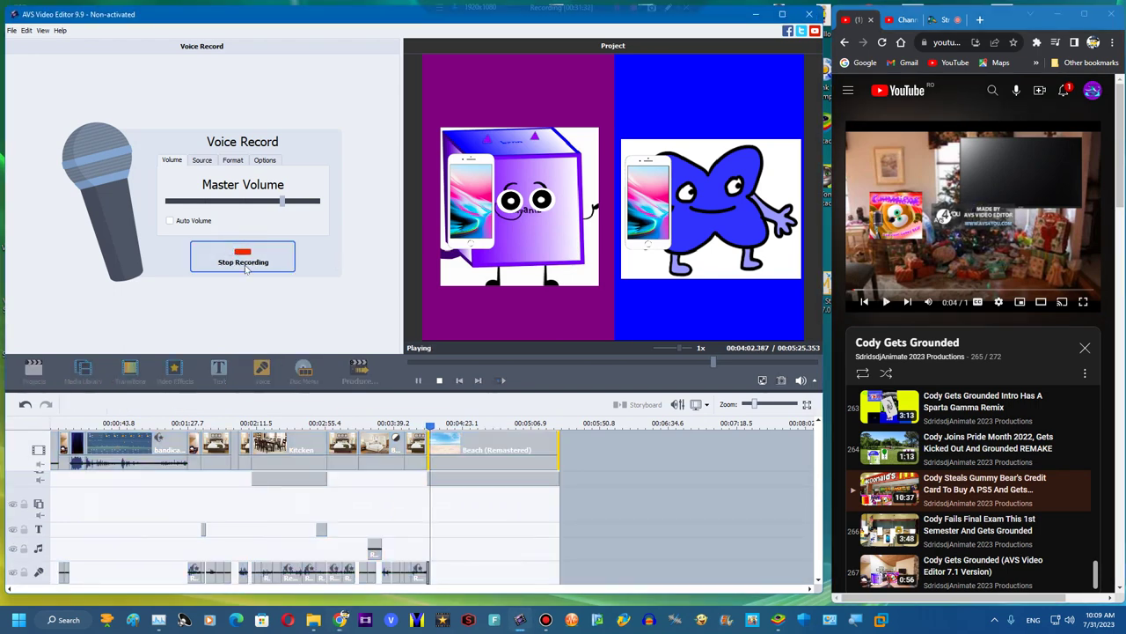
{"action": "left_click", "coordinate": [246, 264]}
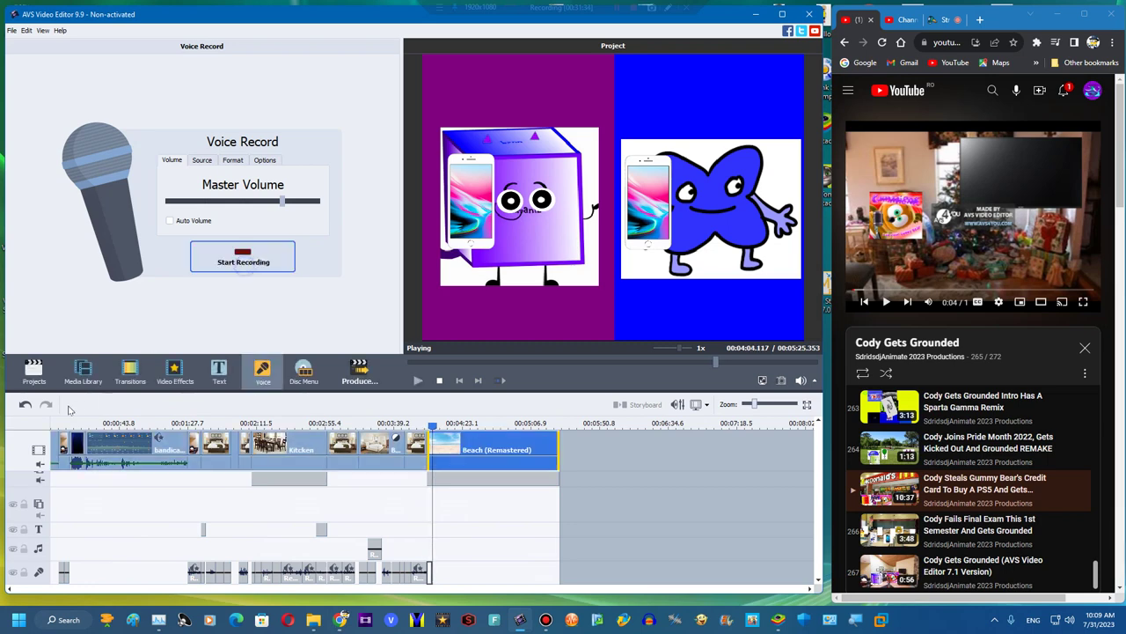
{"action": "left_click", "coordinate": [239, 260]}
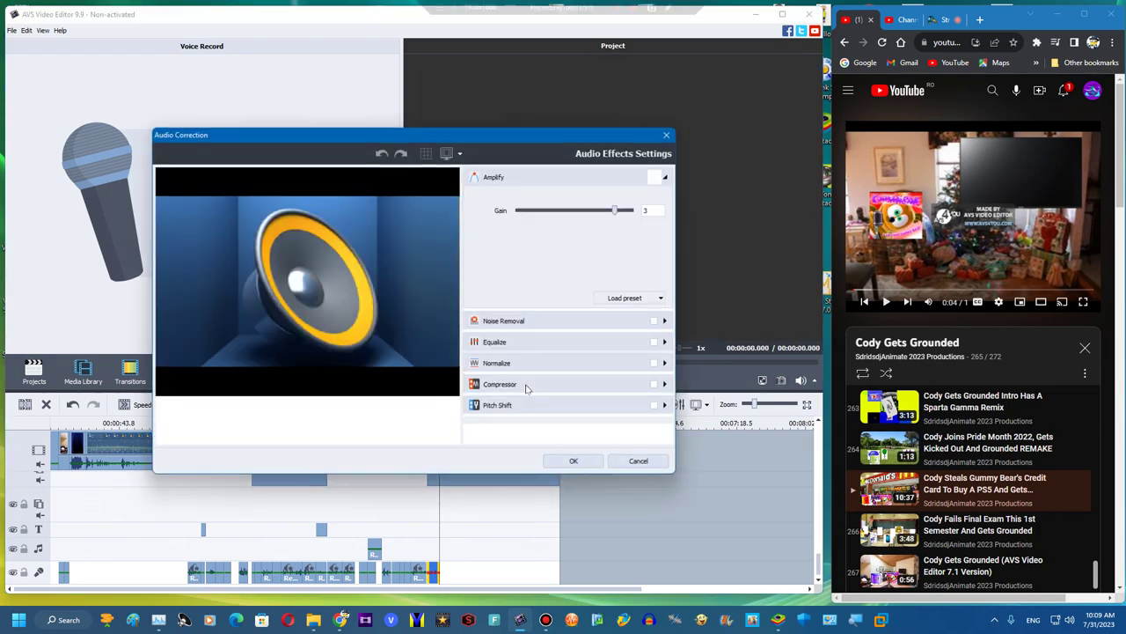
Apply Pitch Shift with a rate of 79 to the new voice recording
{"action": "left_click", "coordinate": [518, 404]}
{"action": "left_click_drag", "start_coordinate": [556, 316], "coordinate": [553, 320]}
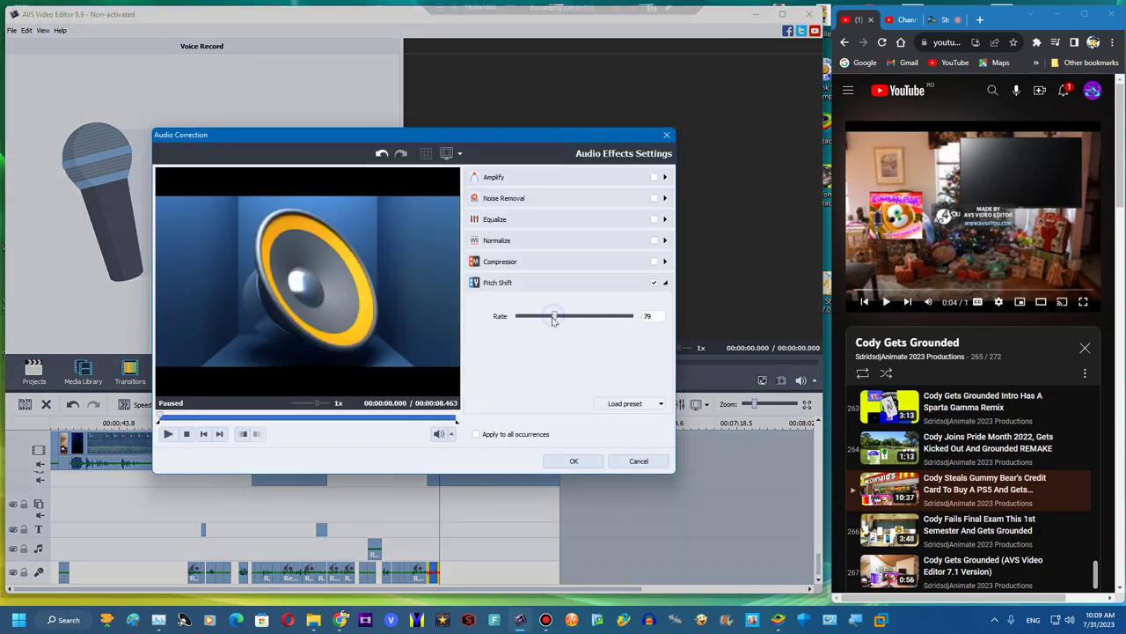
{"action": "left_click", "coordinate": [573, 460]}
Record a second voice narration clip starting right where the pitch-shifted recording ends
{"action": "left_click_drag", "start_coordinate": [439, 429], "coordinate": [440, 424]}
{"action": "left_click", "coordinate": [271, 260]}
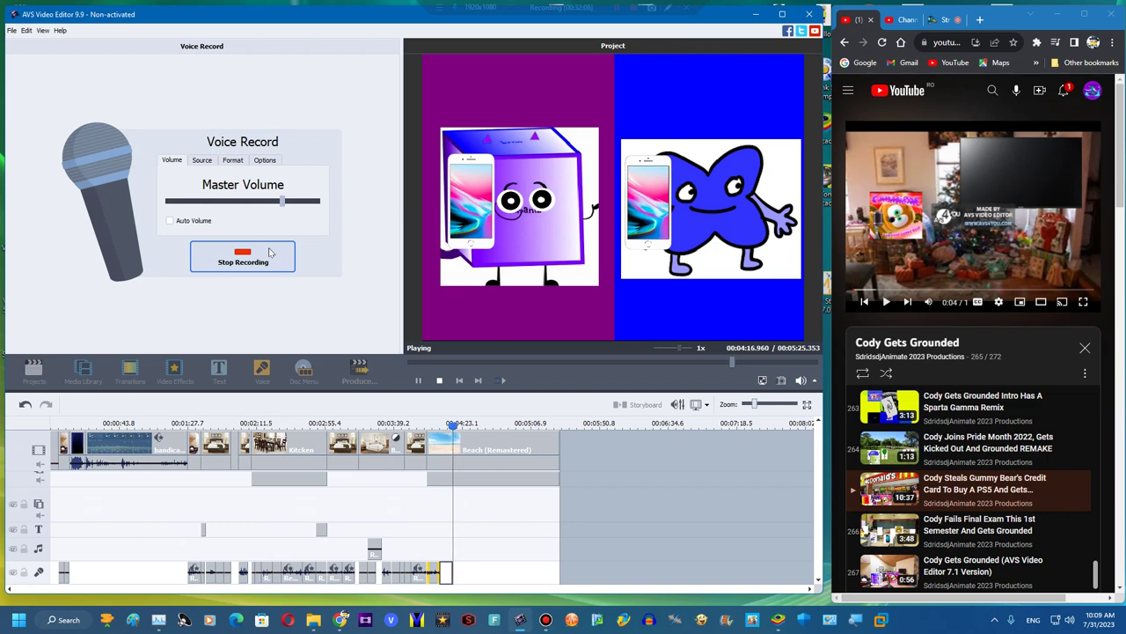
{"action": "left_click", "coordinate": [271, 256]}
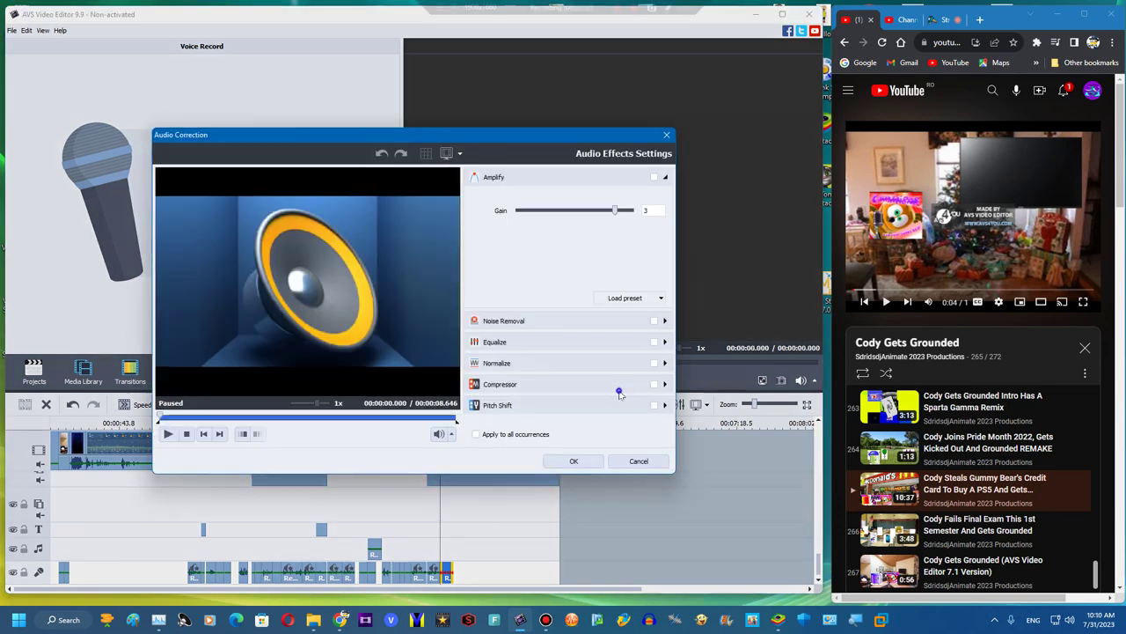
Apply Pitch Shift with a rate of 107 to the newly recorded second voice clip
{"action": "left_click", "coordinate": [607, 398]}
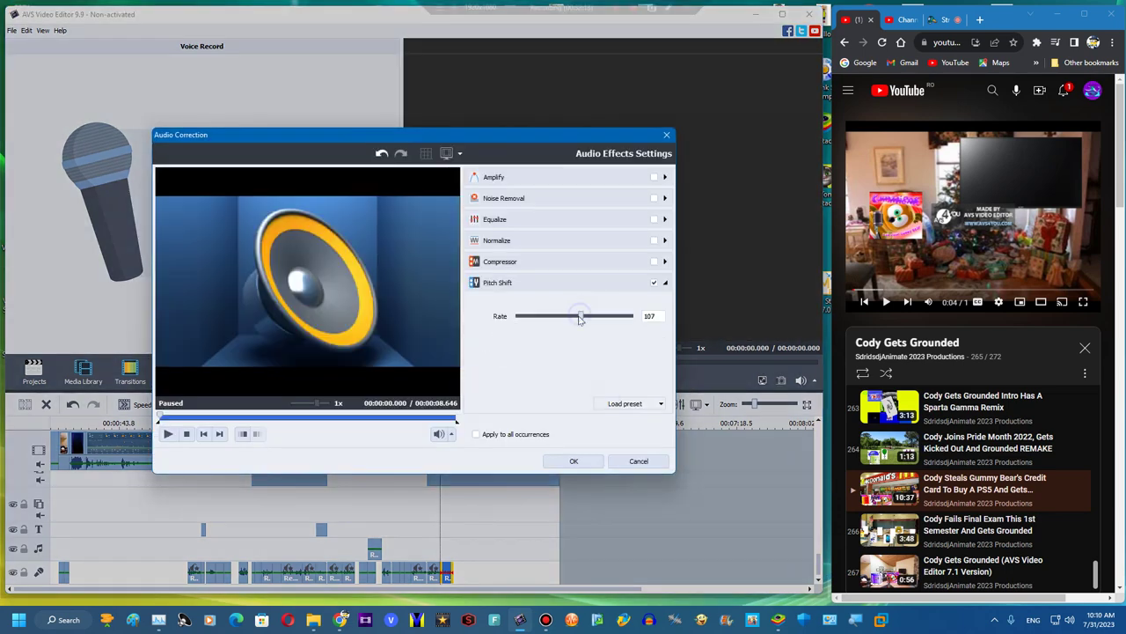
{"action": "left_click", "coordinate": [574, 461]}
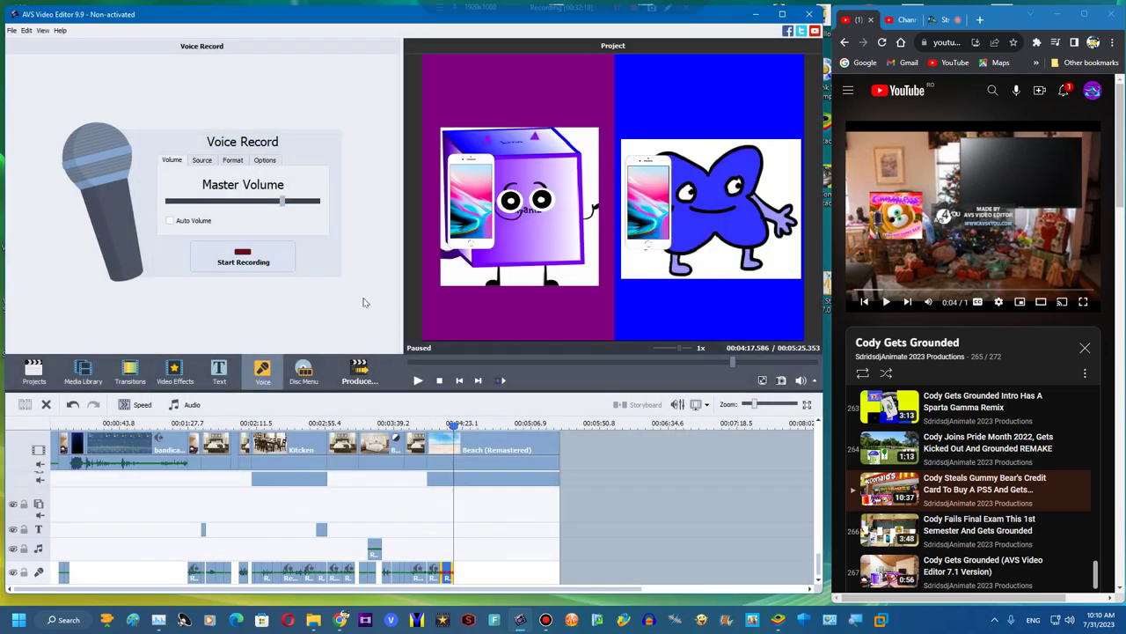
Record a voice narration clip from 00:04:17.586 and leave its speed at 1x
{"action": "left_click", "coordinate": [267, 257]}
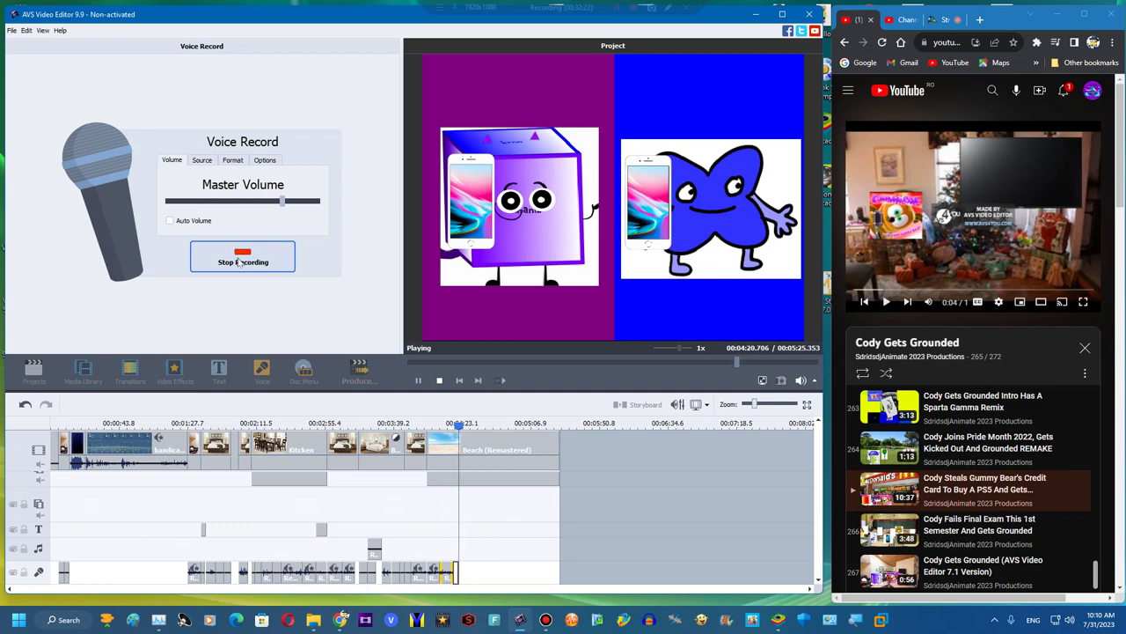
{"action": "left_click", "coordinate": [239, 263]}
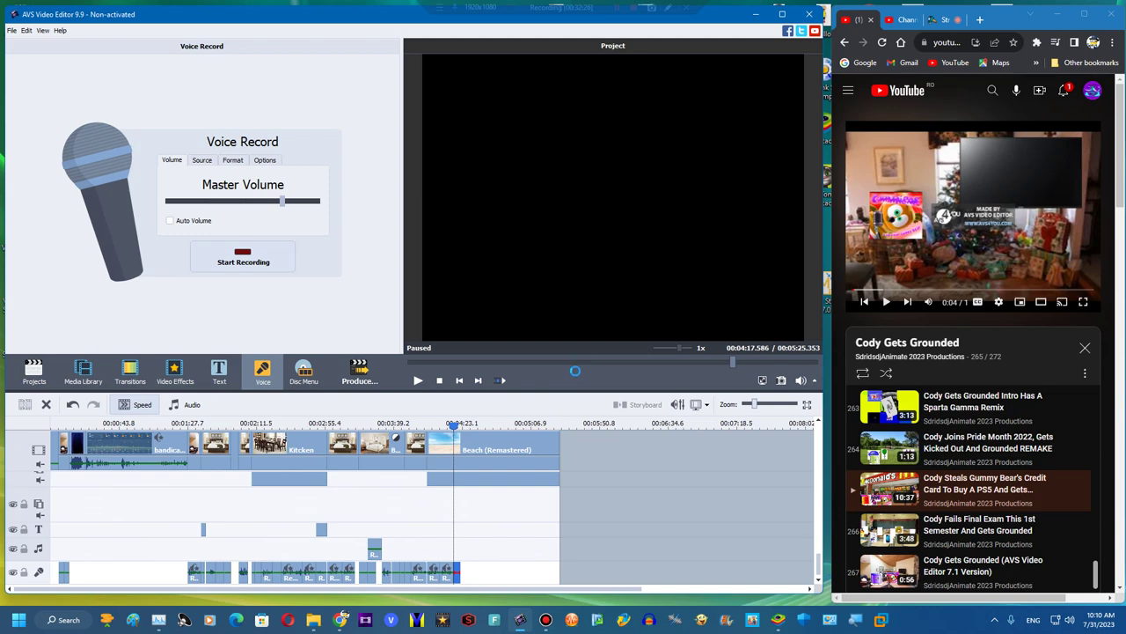
{"action": "left_click", "coordinate": [543, 449]}
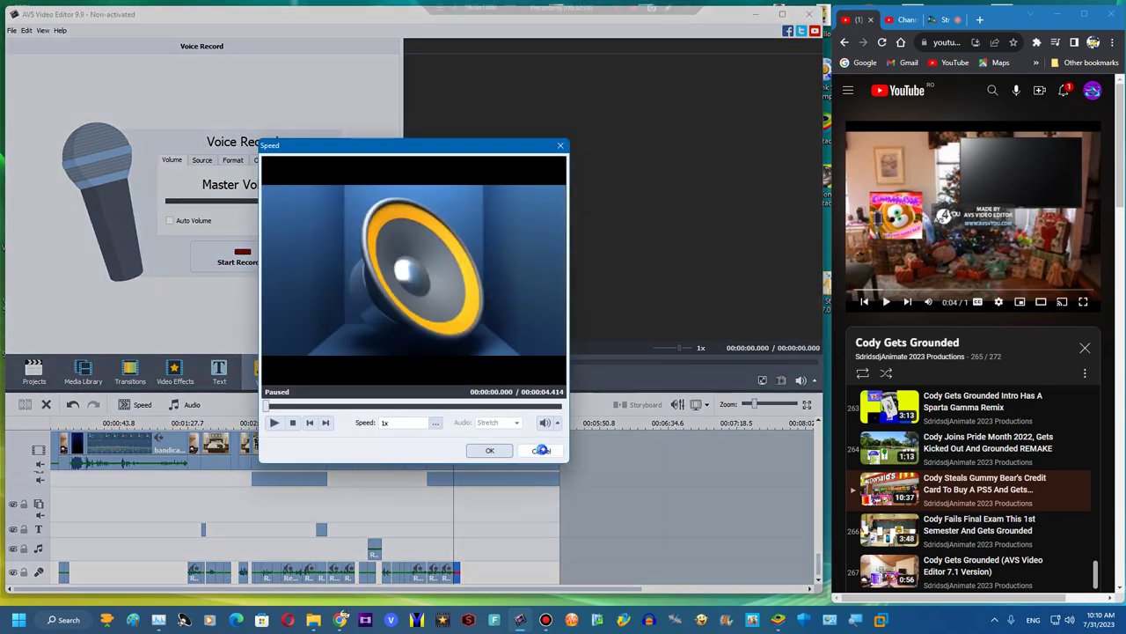
Apply Pitch Shift with a rate of 76 to the voice clip that starts at 00:04:17.586
{"action": "left_click", "coordinate": [934, 19]}
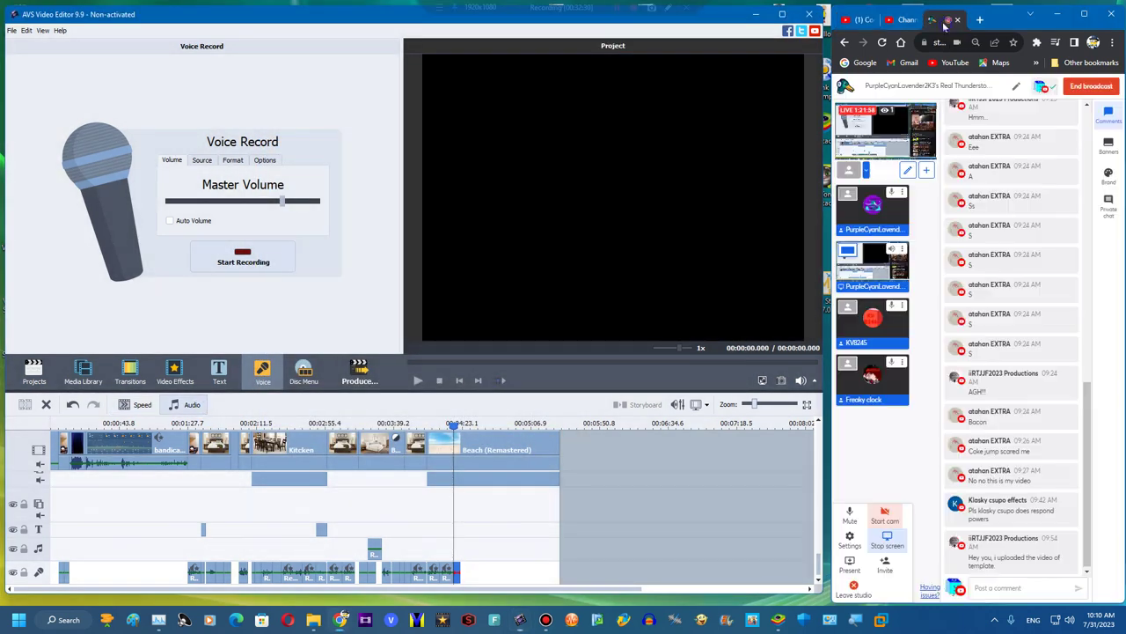
{"action": "left_click", "coordinate": [858, 19]}
{"action": "left_click", "coordinate": [192, 404]}
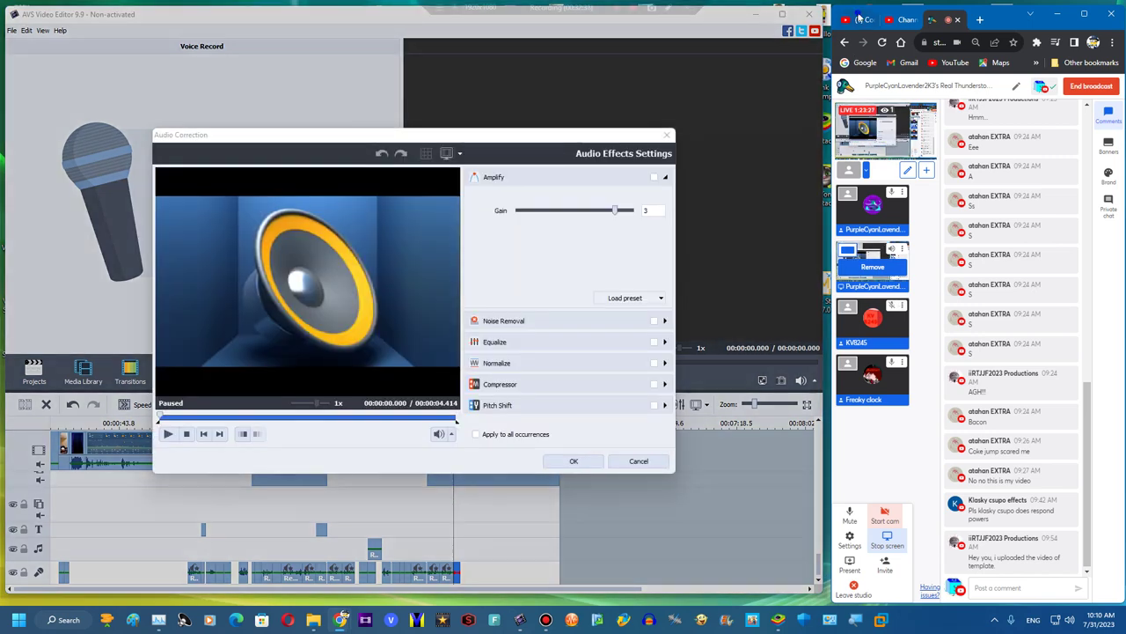
{"action": "left_click", "coordinate": [555, 406]}
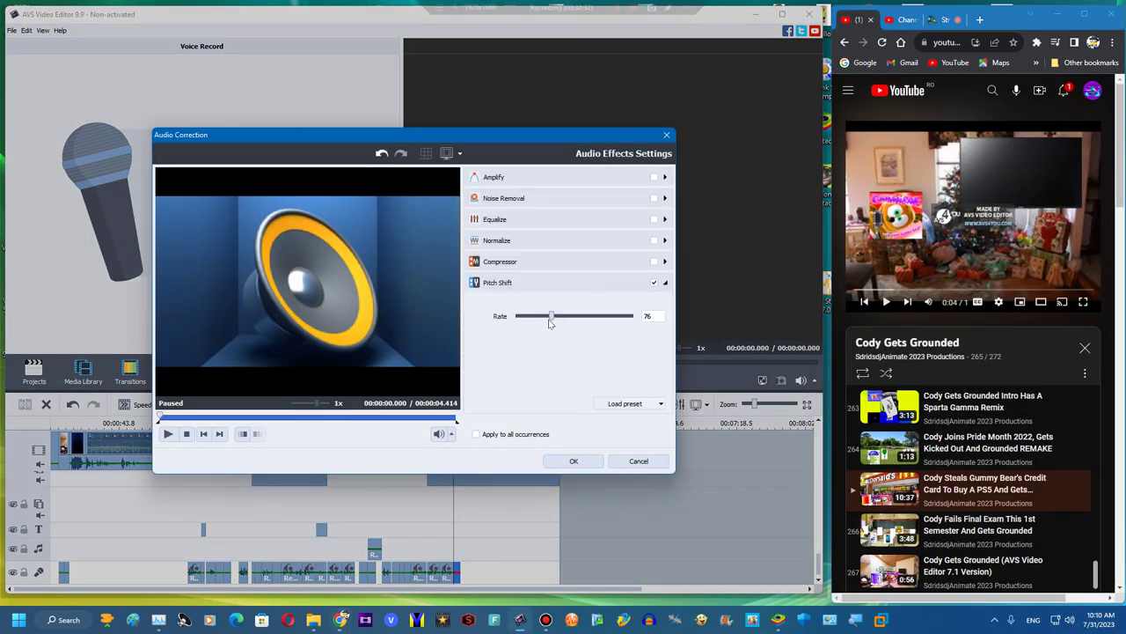
{"action": "left_click", "coordinate": [573, 462]}
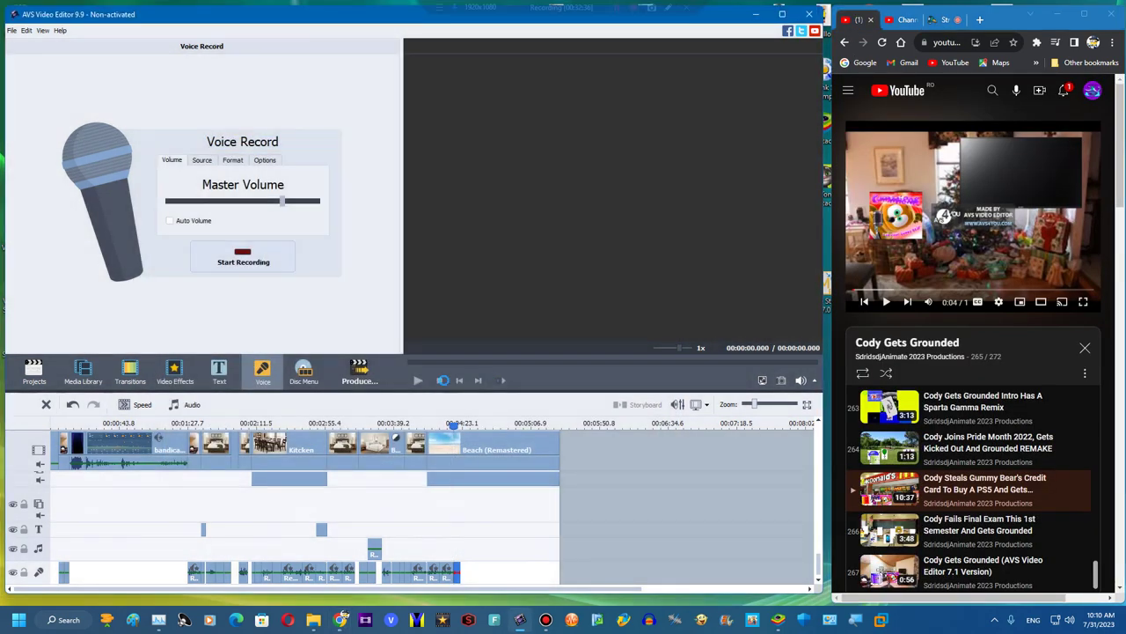
Record a voice narration from 00:04:22.000 under the Beach (Remastered) clip, opening GruTube in BlueStacks while the recording runs
{"action": "left_click", "coordinate": [420, 382]}
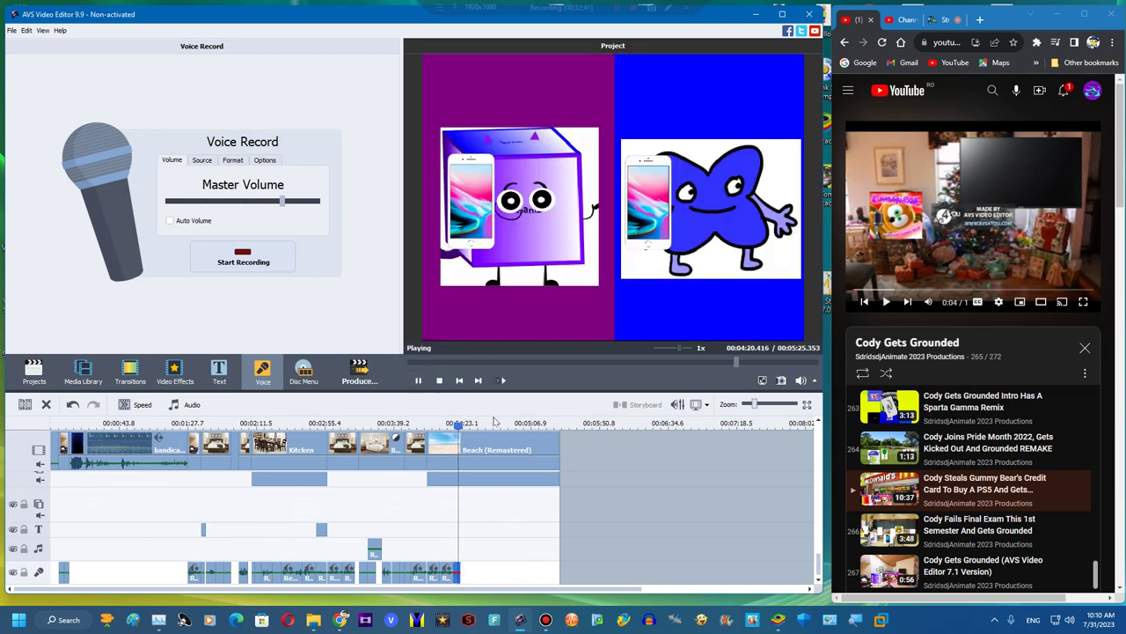
{"action": "left_click", "coordinate": [274, 264]}
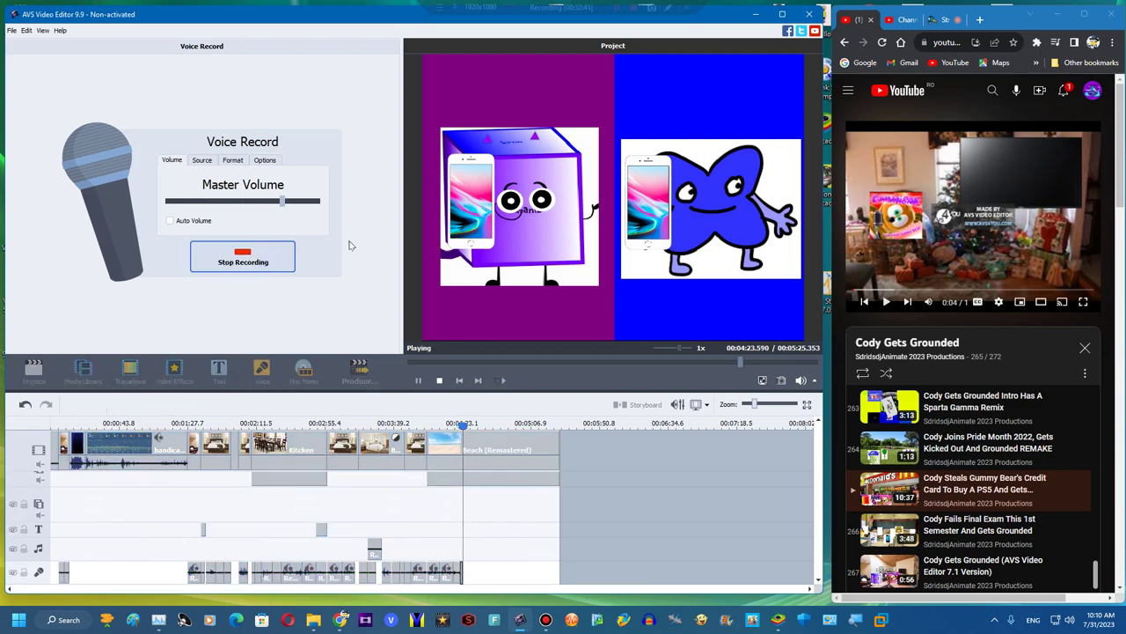
{"action": "left_click", "coordinate": [779, 620]}
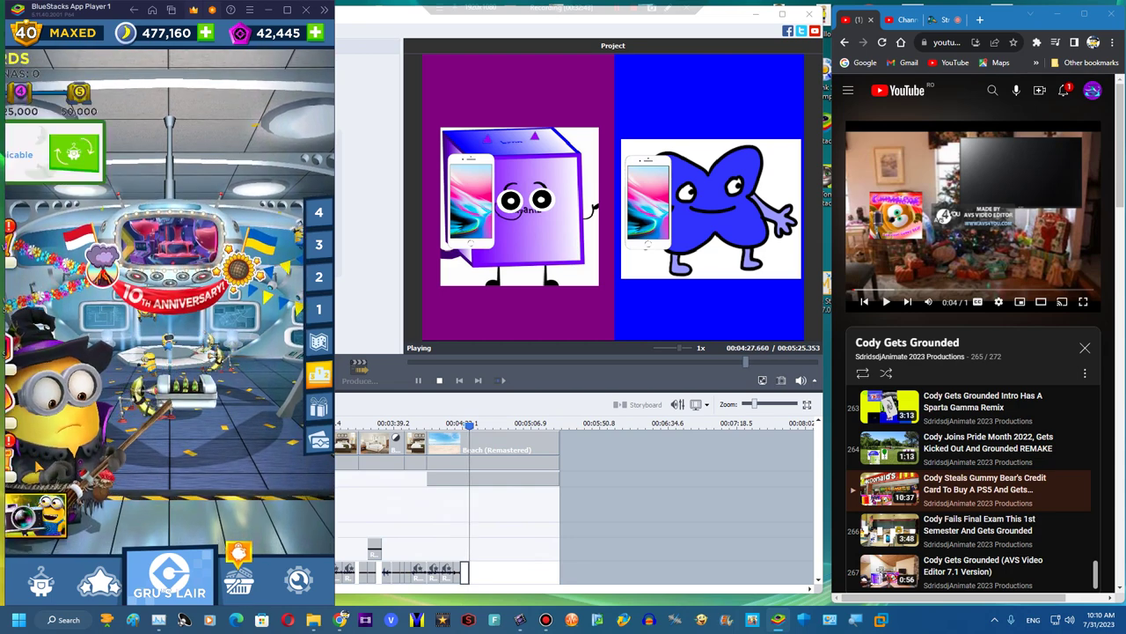
{"action": "left_click", "coordinate": [235, 387]}
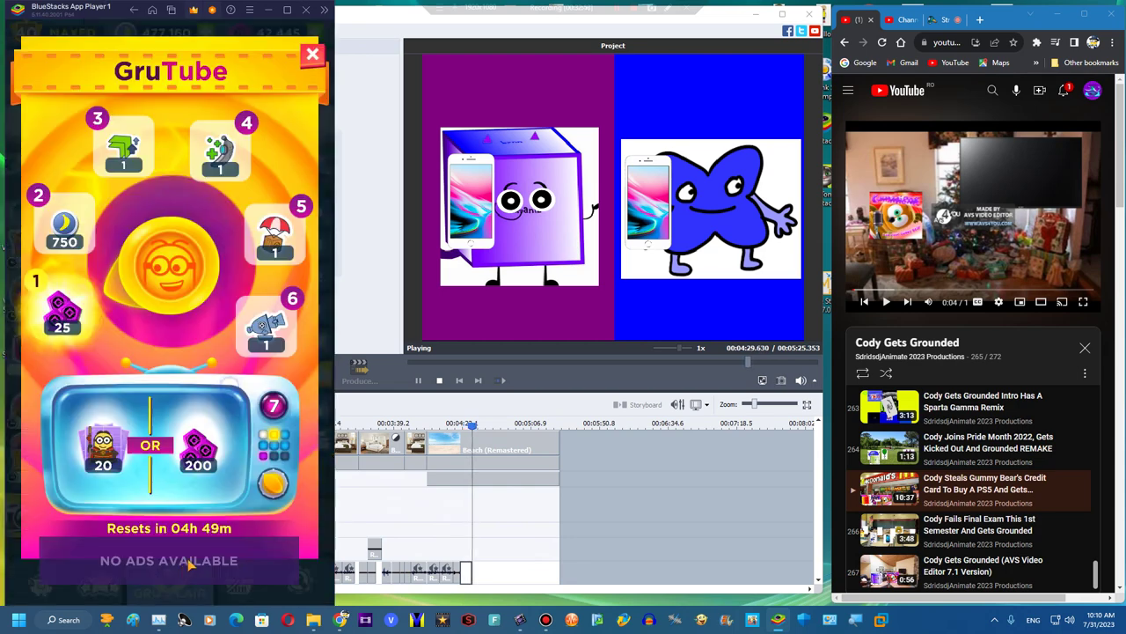
{"action": "left_click", "coordinate": [361, 216]}
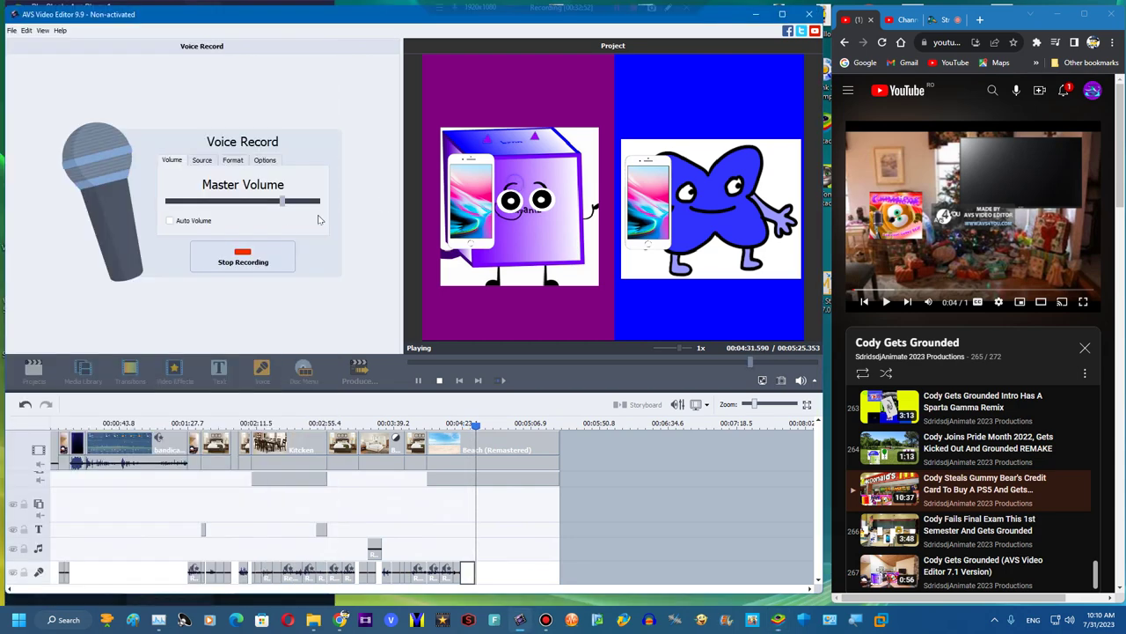
{"action": "left_click", "coordinate": [266, 256]}
{"action": "left_click", "coordinate": [267, 257]}
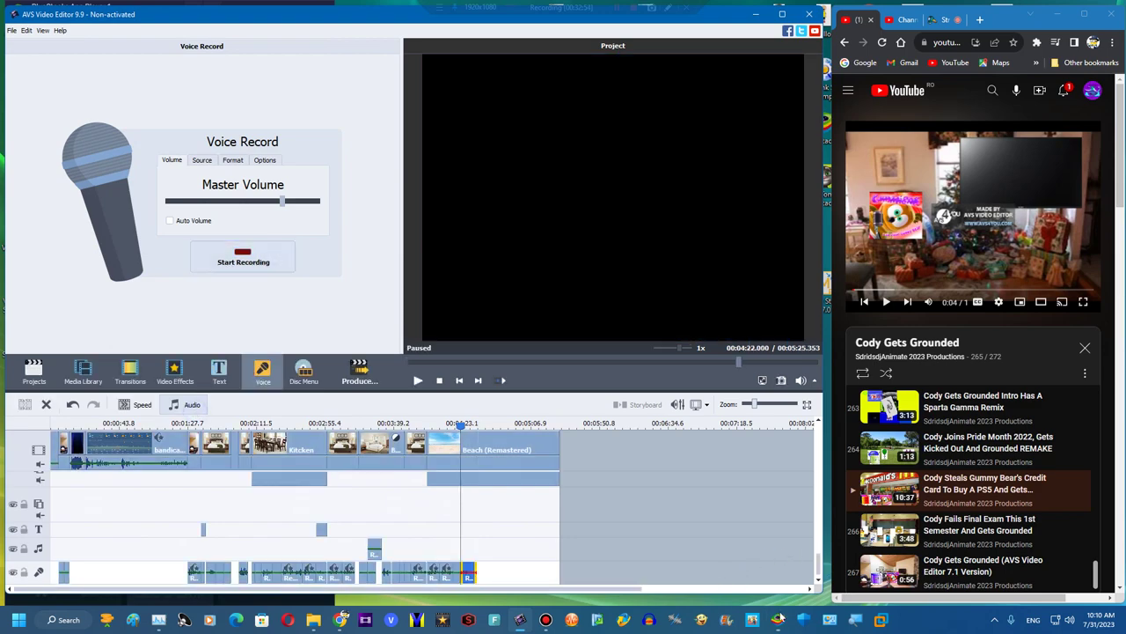
Bring up BlueStacks, move its window over the browser and start the GruTube video ad
{"action": "left_click", "coordinate": [778, 619]}
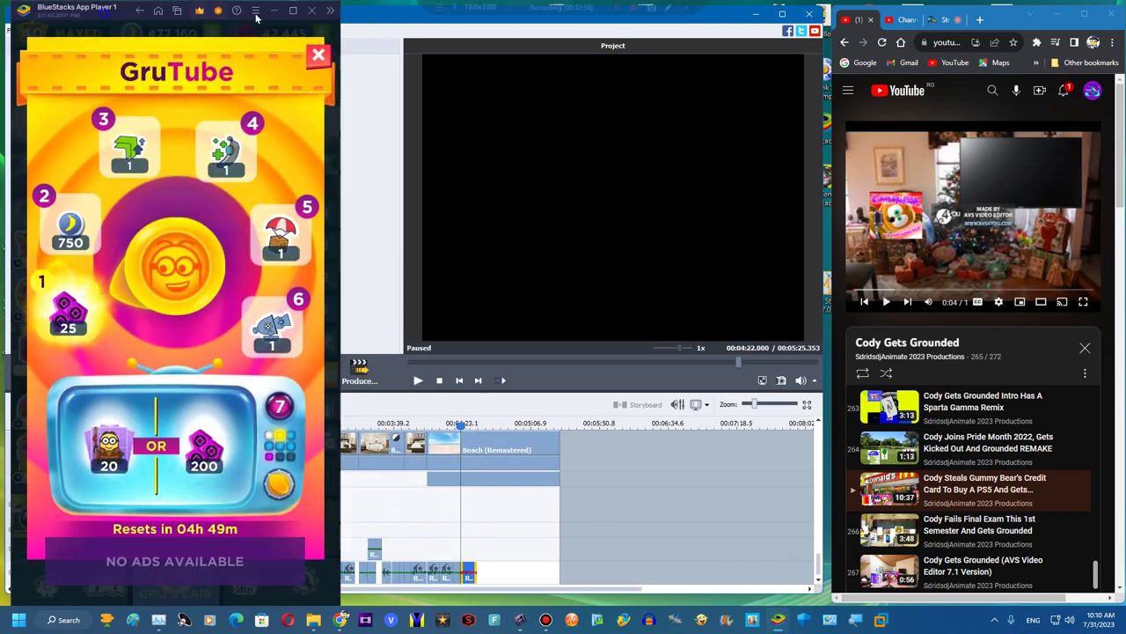
{"action": "left_click_drag", "start_coordinate": [181, 4], "coordinate": [944, 23]}
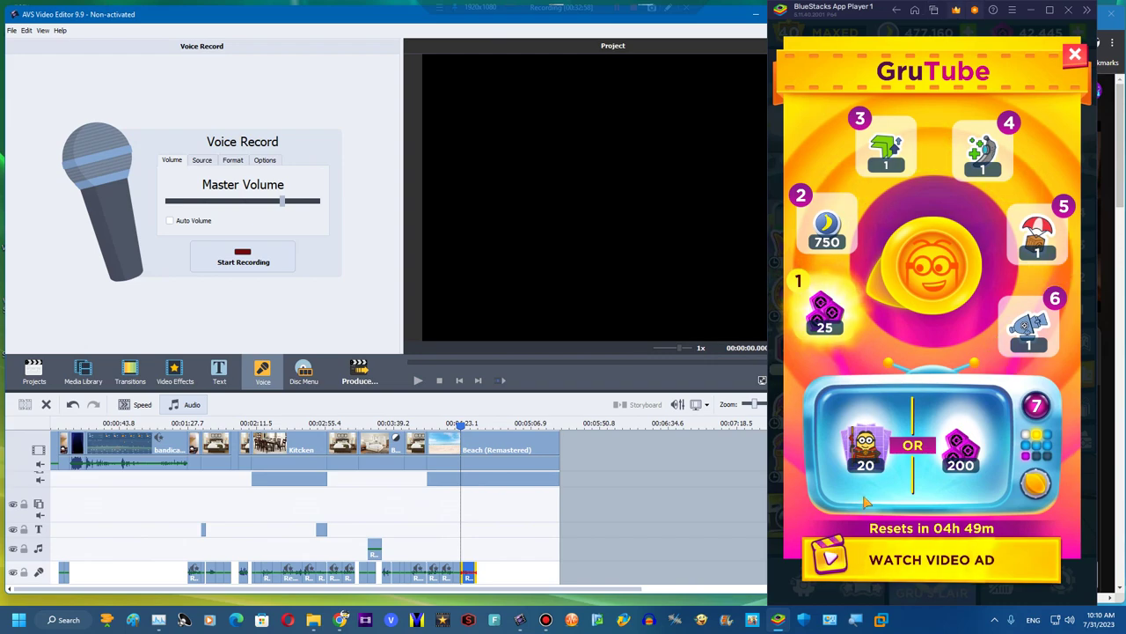
{"action": "left_click", "coordinate": [866, 553]}
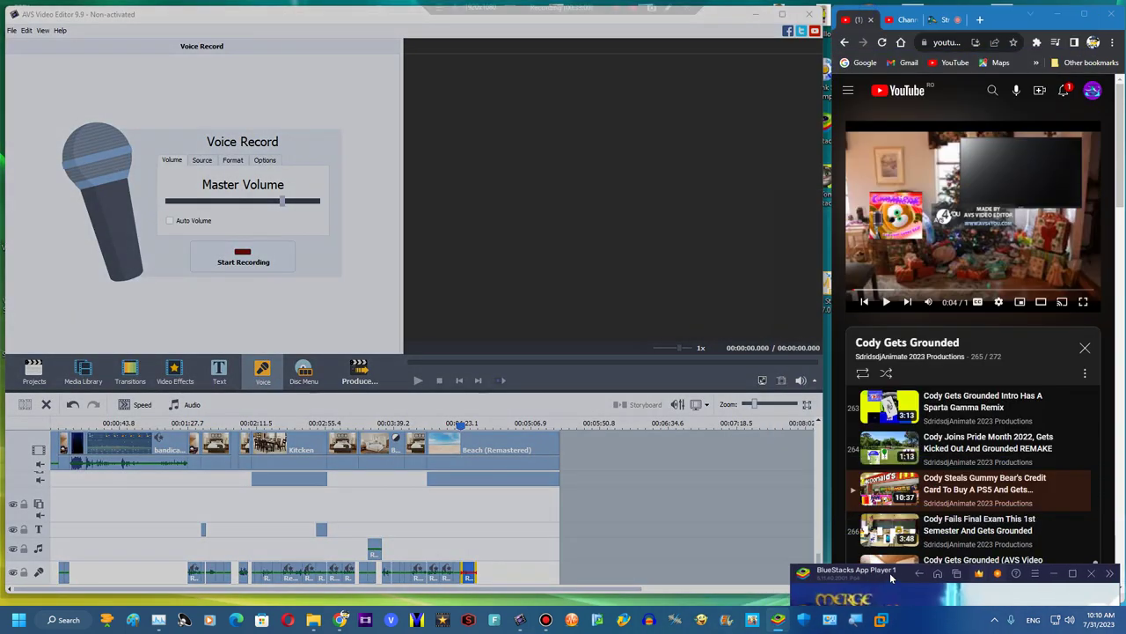
Try Pitch Shift with a rate of 75 on the voice clip starting at 00:04:22.000 and preview its sound
{"action": "left_click", "coordinate": [553, 405]}
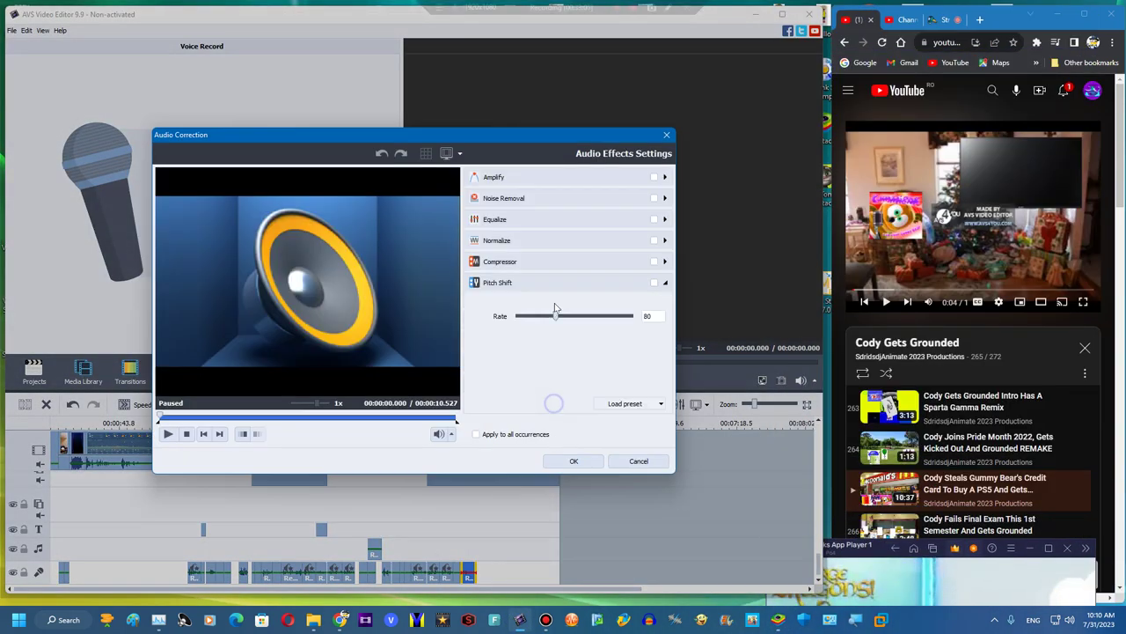
{"action": "left_click", "coordinate": [551, 315]}
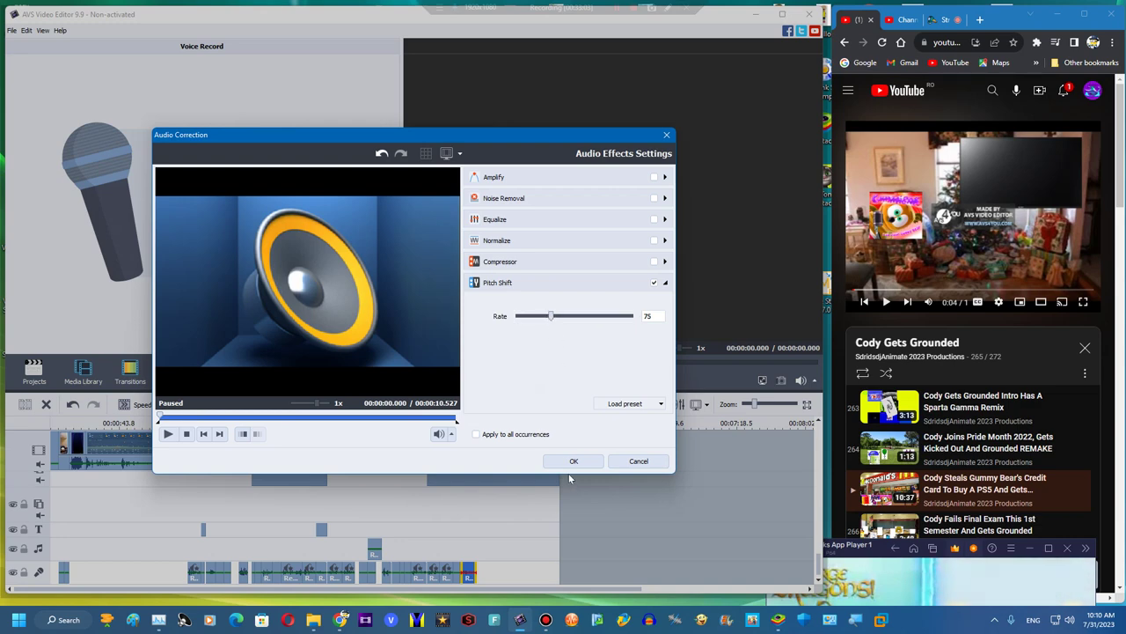
{"action": "left_click", "coordinate": [166, 433]}
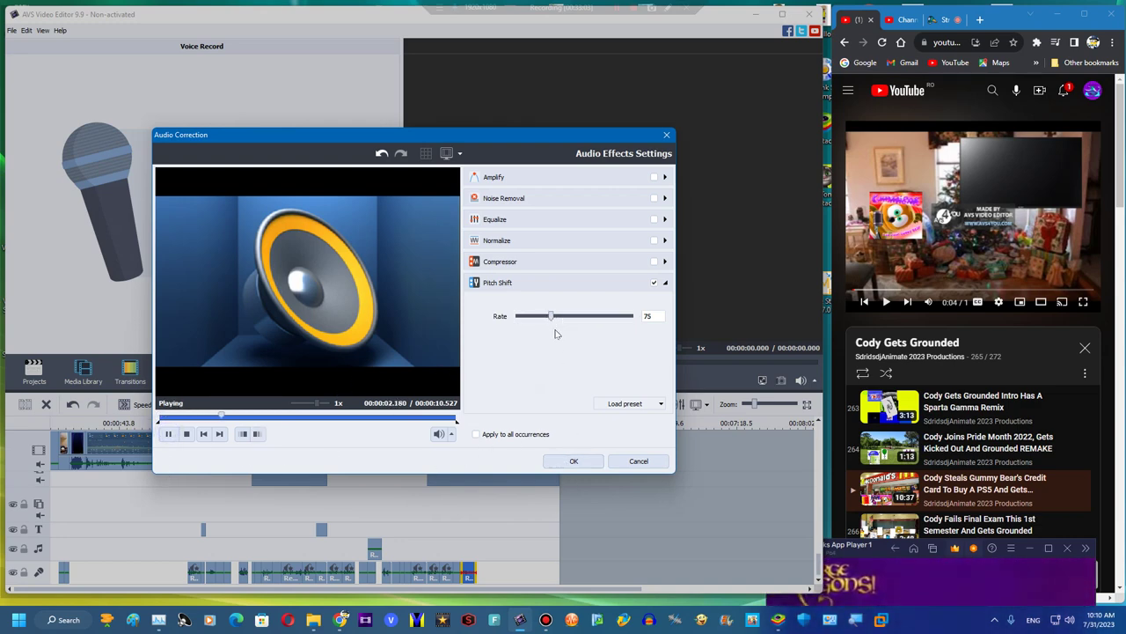
{"action": "left_click", "coordinate": [577, 463]}
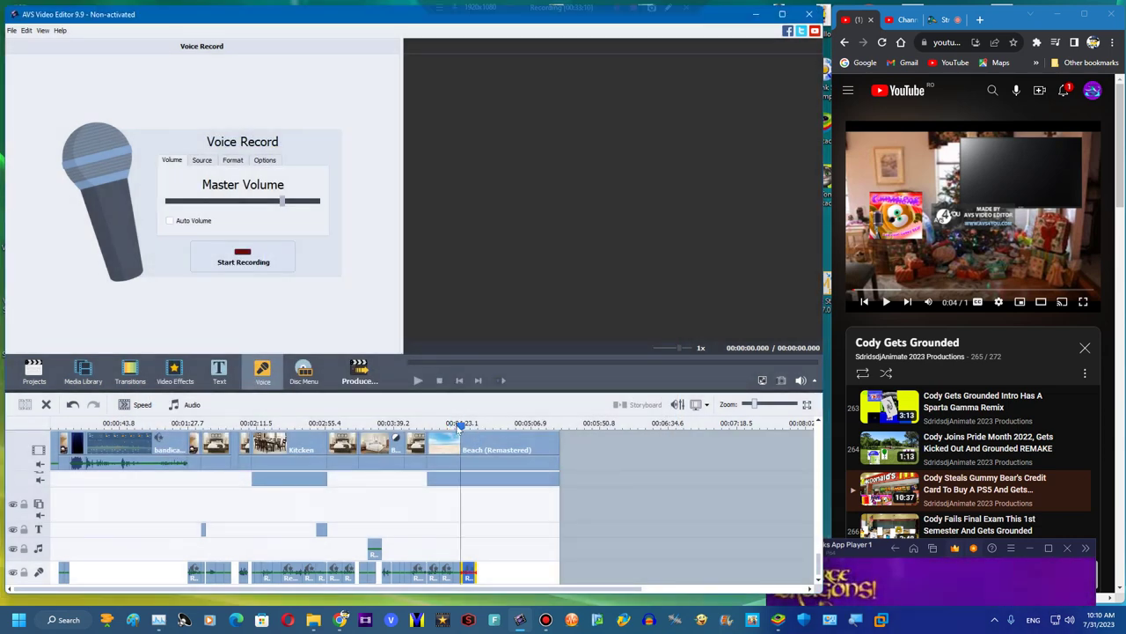
Play the project from 00:04:19.757 and set the last voice clip's Pitch Shift rate to 119
{"action": "mouse_move", "coordinate": [460, 425]}
{"action": "left_mouse_down"}
{"action": "mouse_move", "coordinate": [477, 426]}
{"action": "mouse_move", "coordinate": [457, 426]}
{"action": "left_mouse_up"}
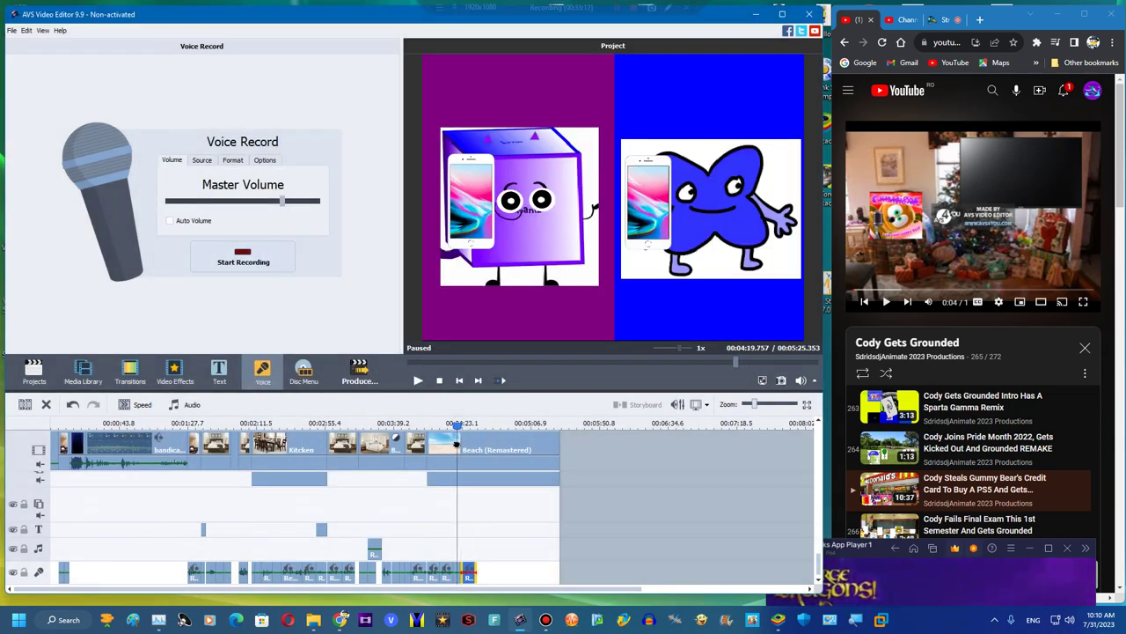
{"action": "key", "text": "space"}
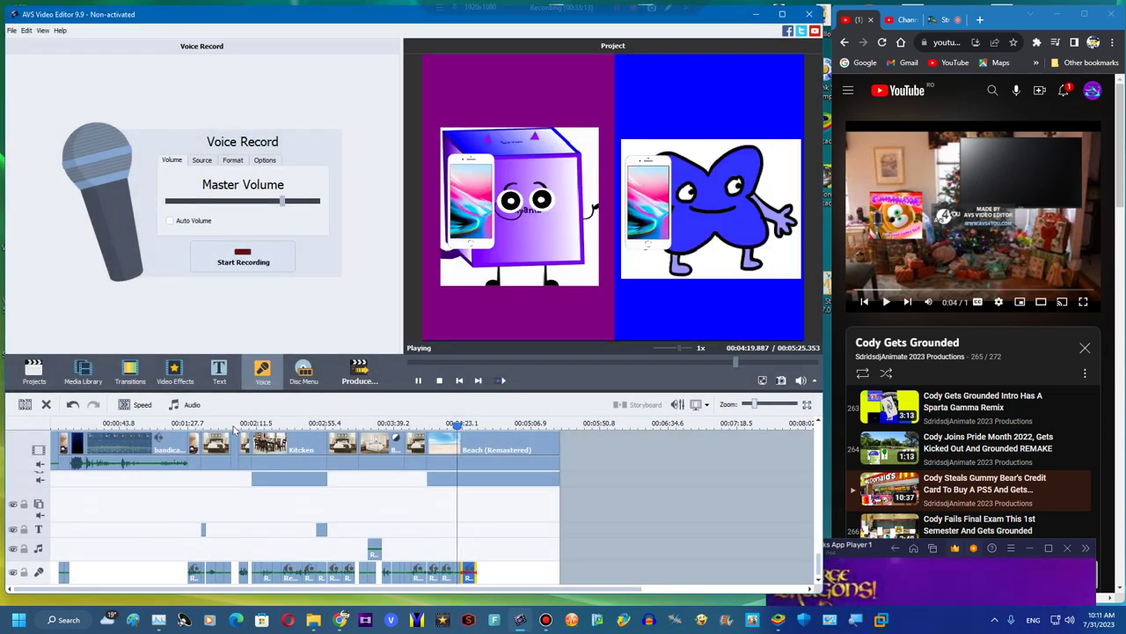
{"action": "left_click", "coordinate": [194, 407]}
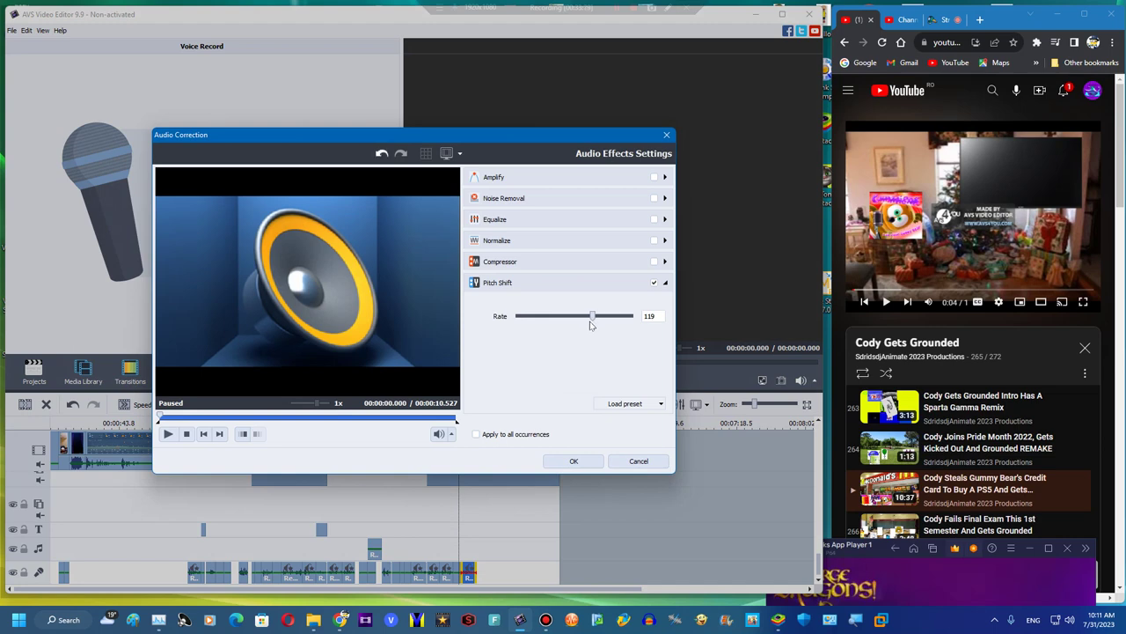
{"action": "left_click", "coordinate": [564, 458]}
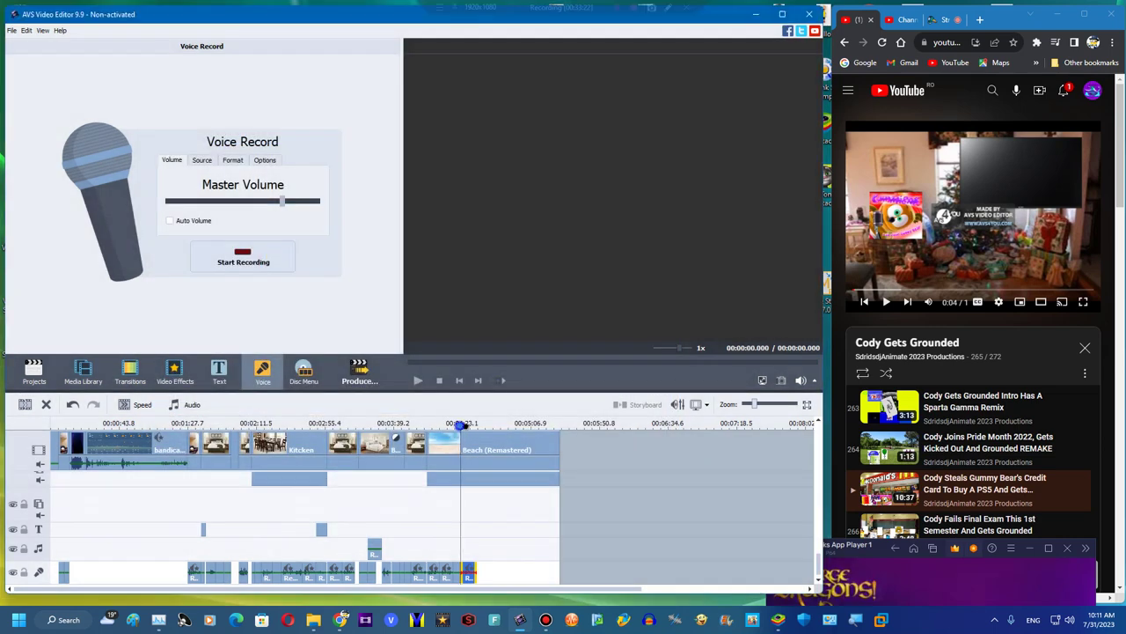
Record another voice narration after the last clip and apply Pitch Shift with a rate of 78 to it
{"action": "left_click_drag", "start_coordinate": [459, 426], "coordinate": [476, 427]}
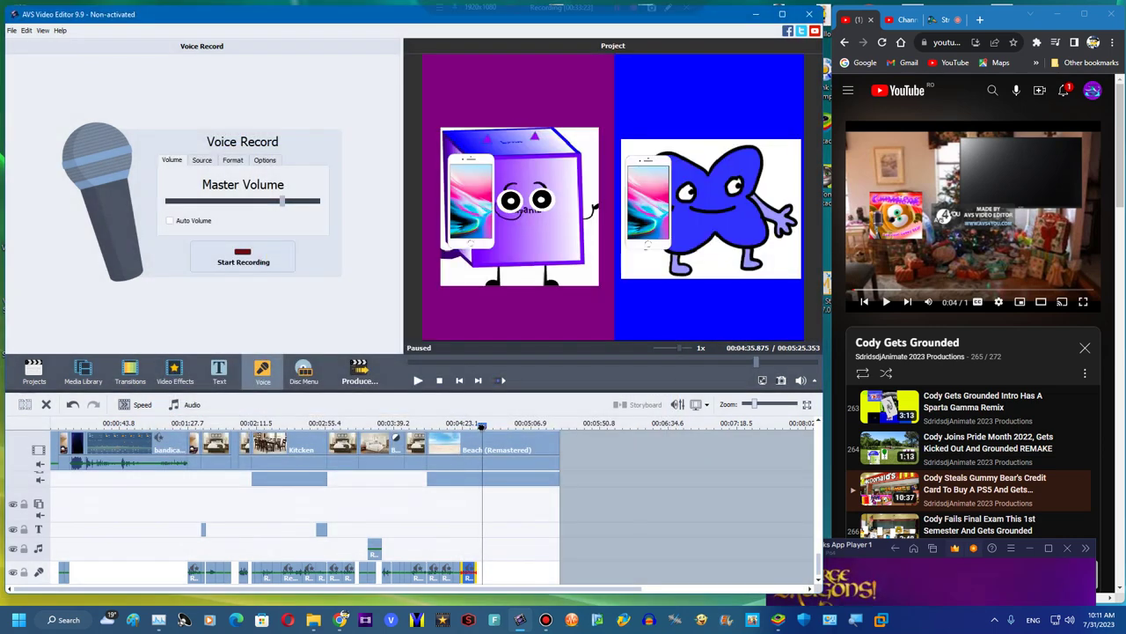
{"action": "left_click", "coordinate": [244, 264]}
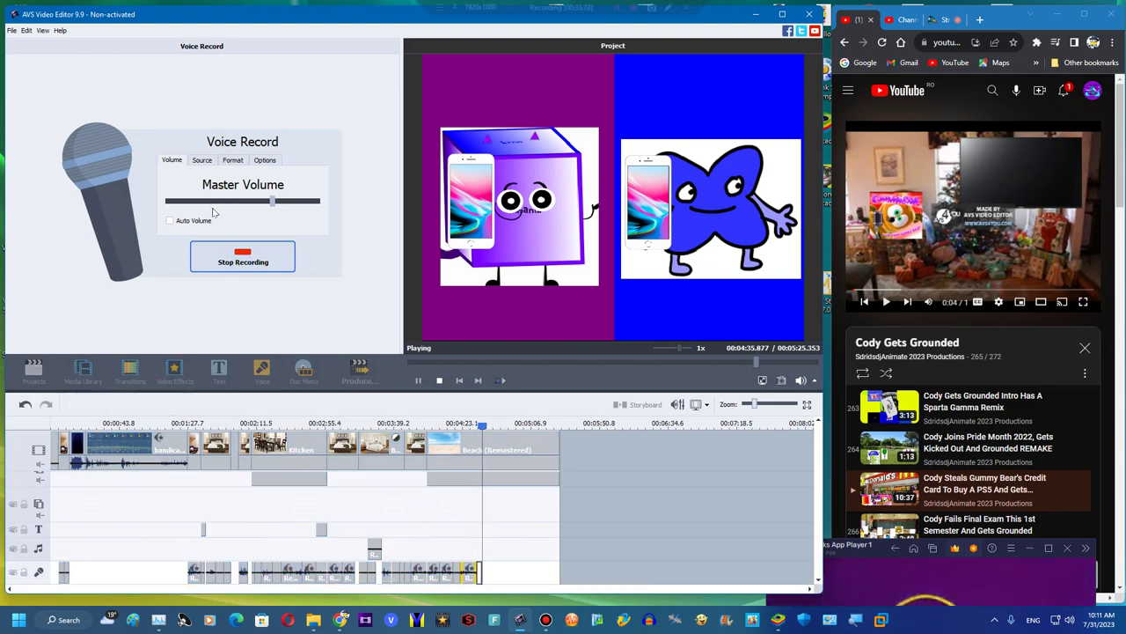
{"action": "left_click", "coordinate": [259, 262]}
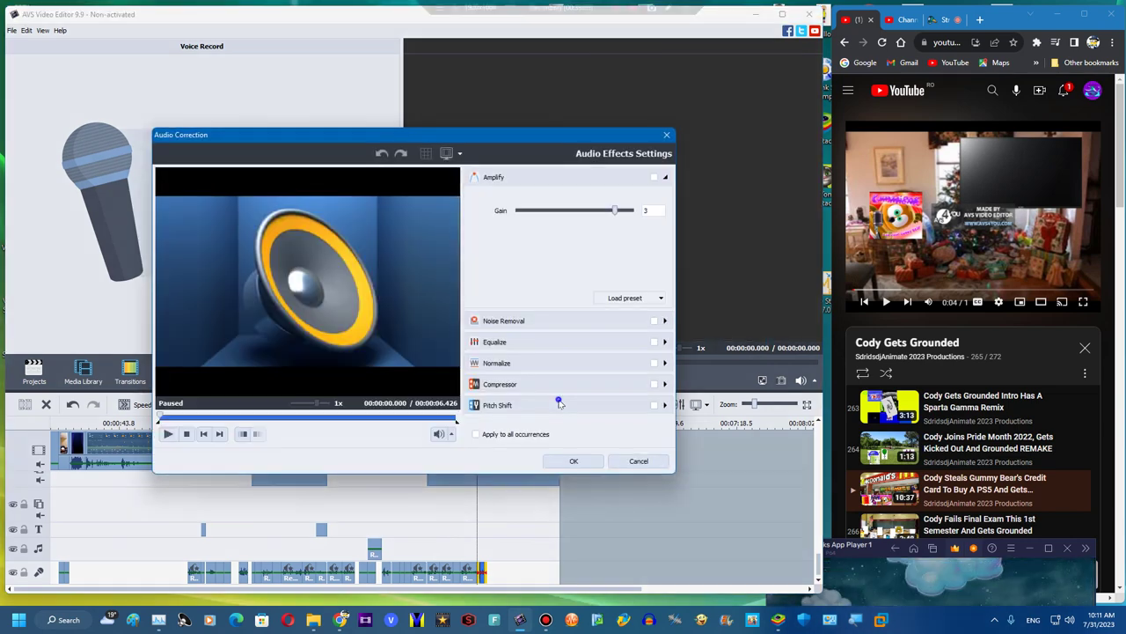
{"action": "left_click", "coordinate": [558, 400]}
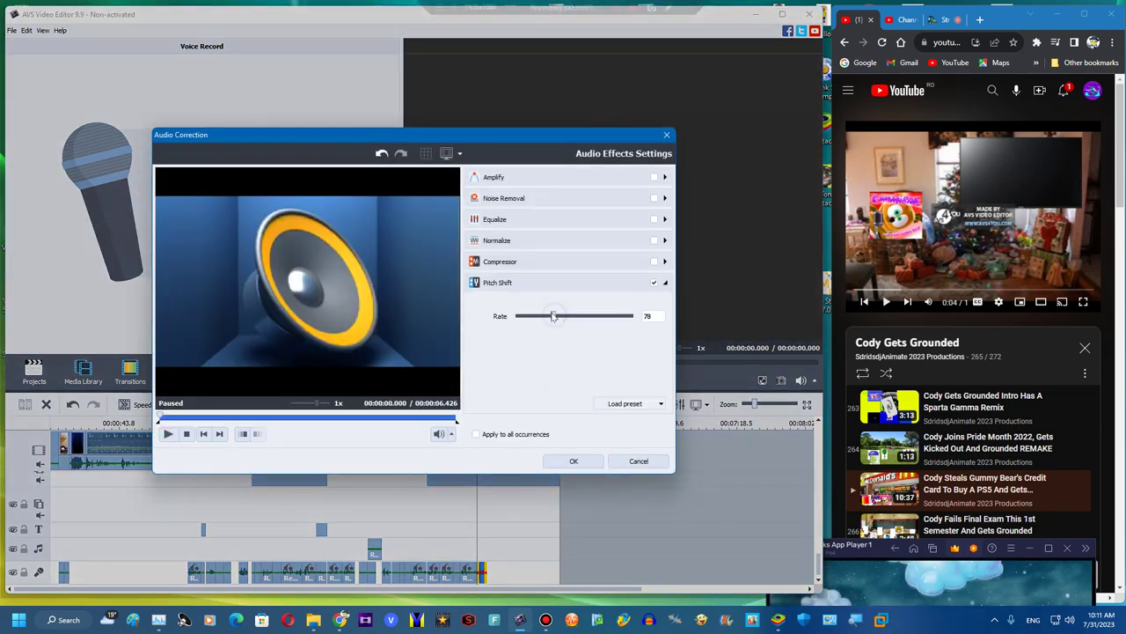
{"action": "left_click", "coordinate": [556, 461]}
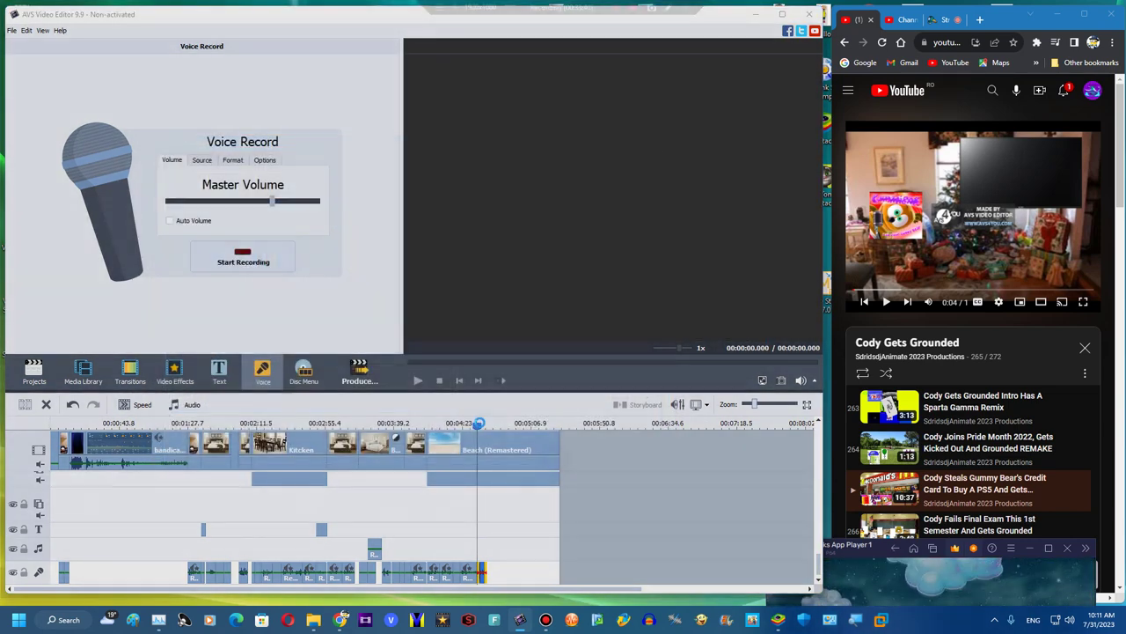
Play back the end of the phone call narration, shift the BlueStacks window slightly and stop the playback
{"action": "left_click_drag", "start_coordinate": [482, 428], "coordinate": [484, 425]}
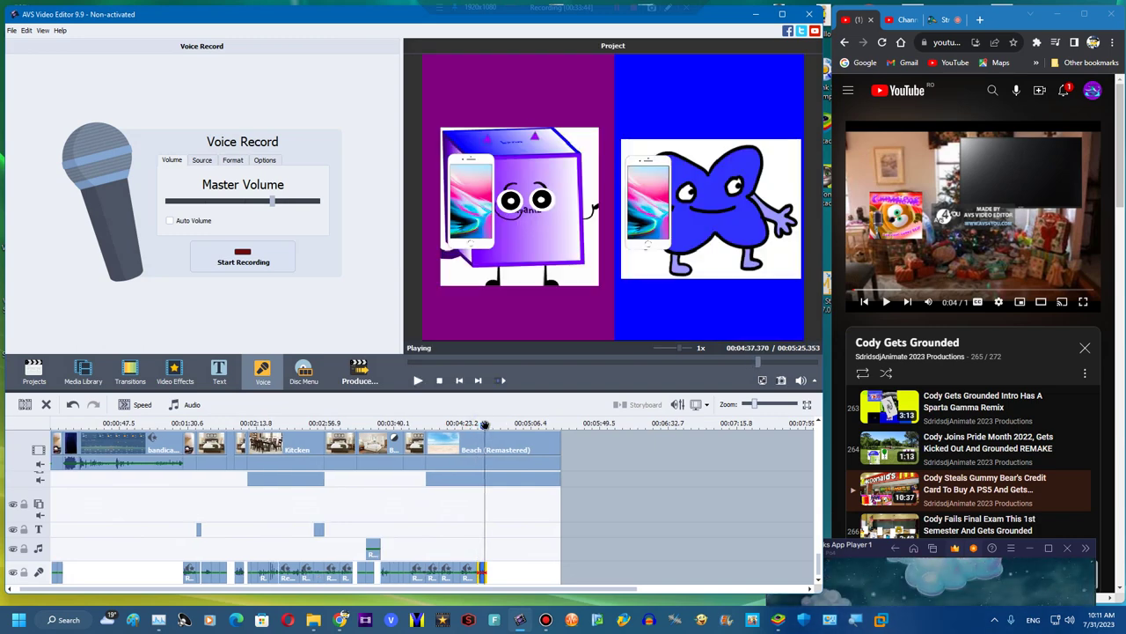
{"action": "key", "text": "space"}
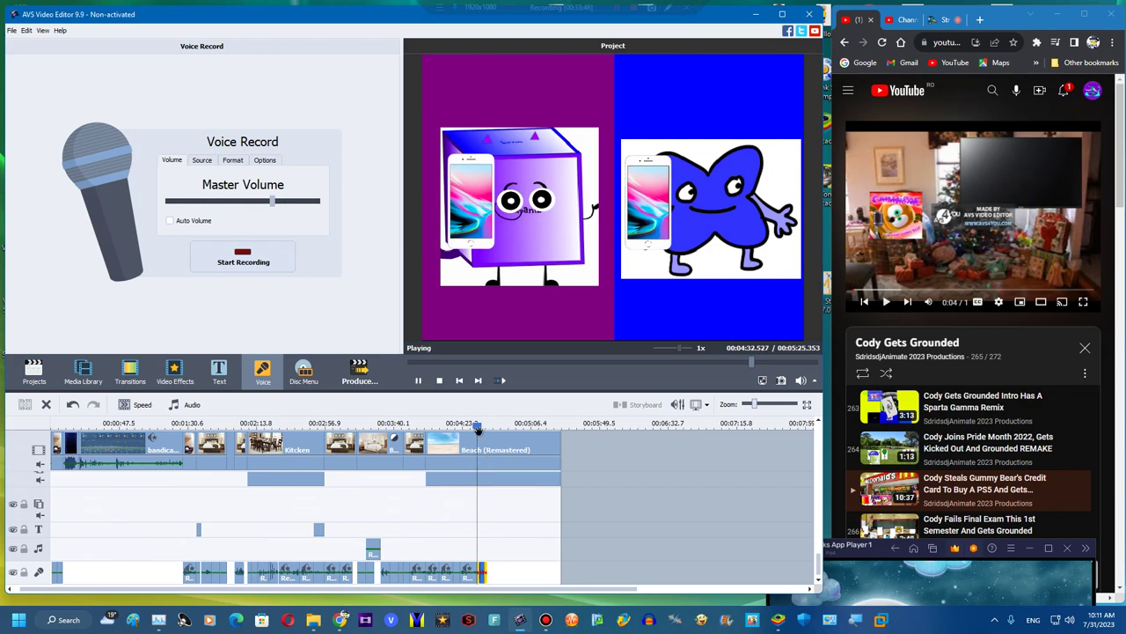
{"action": "left_click_drag", "start_coordinate": [877, 542], "coordinate": [898, 530]}
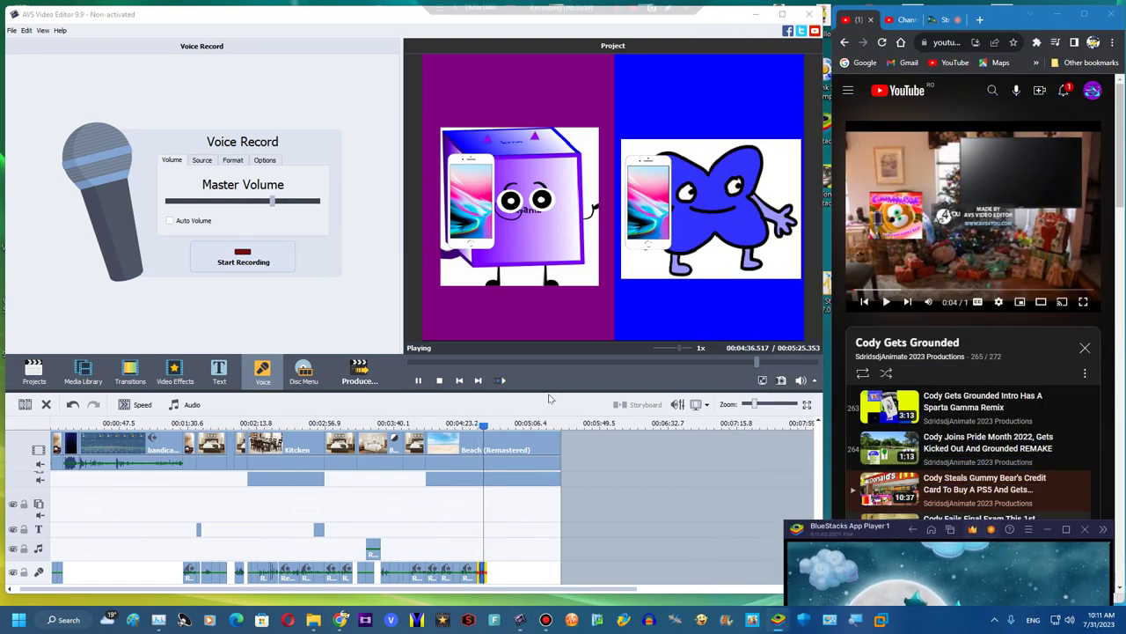
{"action": "left_click", "coordinate": [440, 380]}
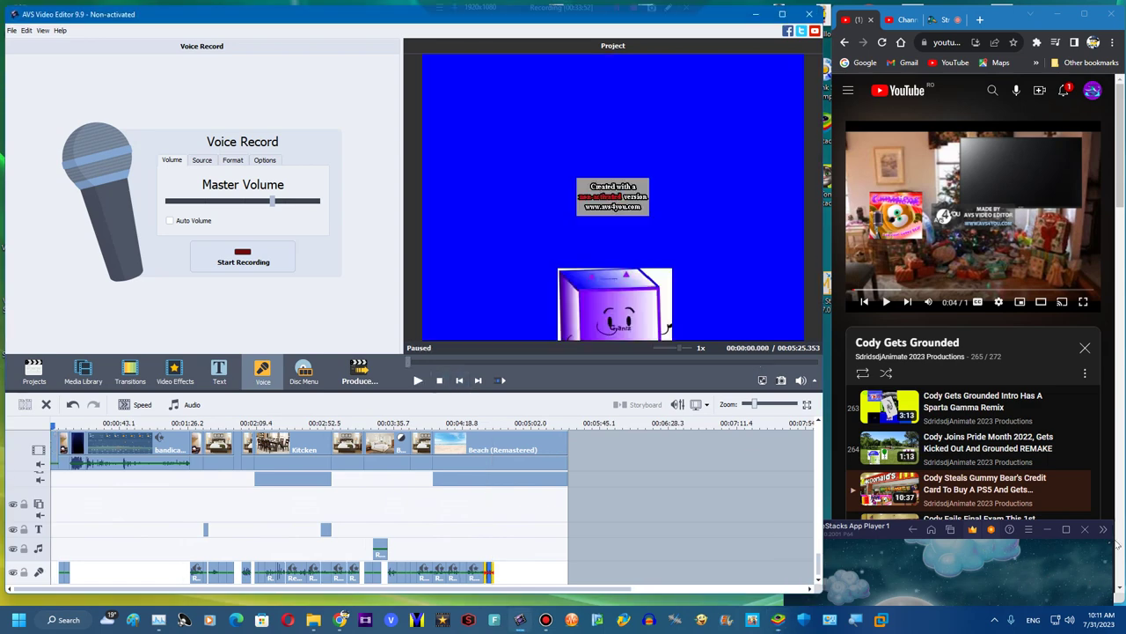
Move the playhead to 00:04:38.953 at the end of the last voice clip and move the BlueStacks window aside
{"action": "left_click", "coordinate": [1111, 547]}
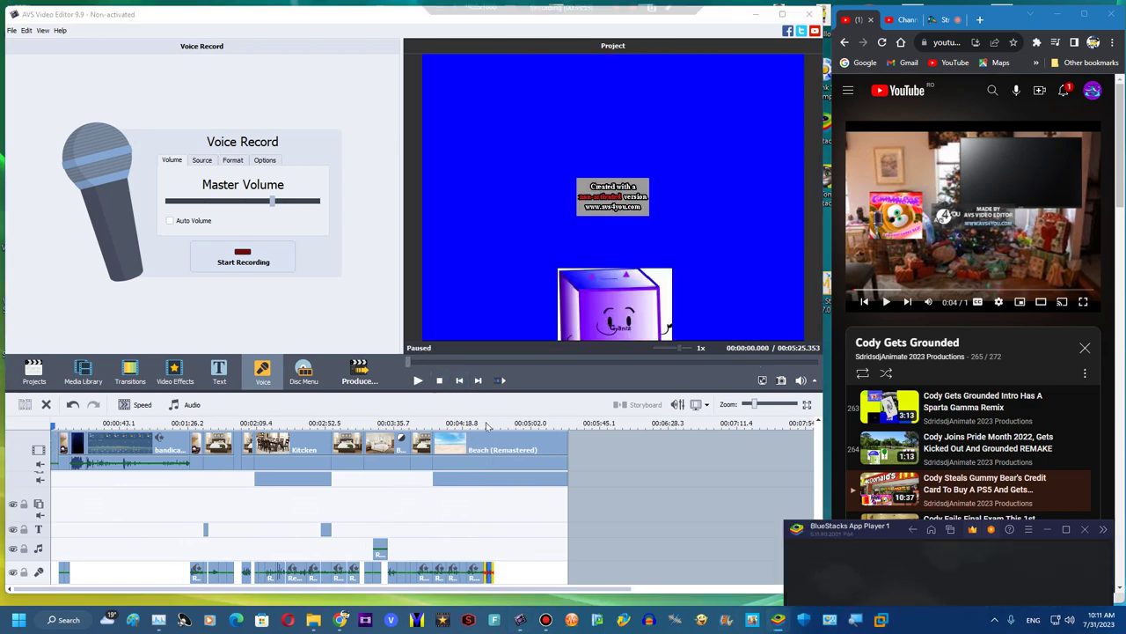
{"action": "left_click_drag", "start_coordinate": [486, 426], "coordinate": [496, 425]}
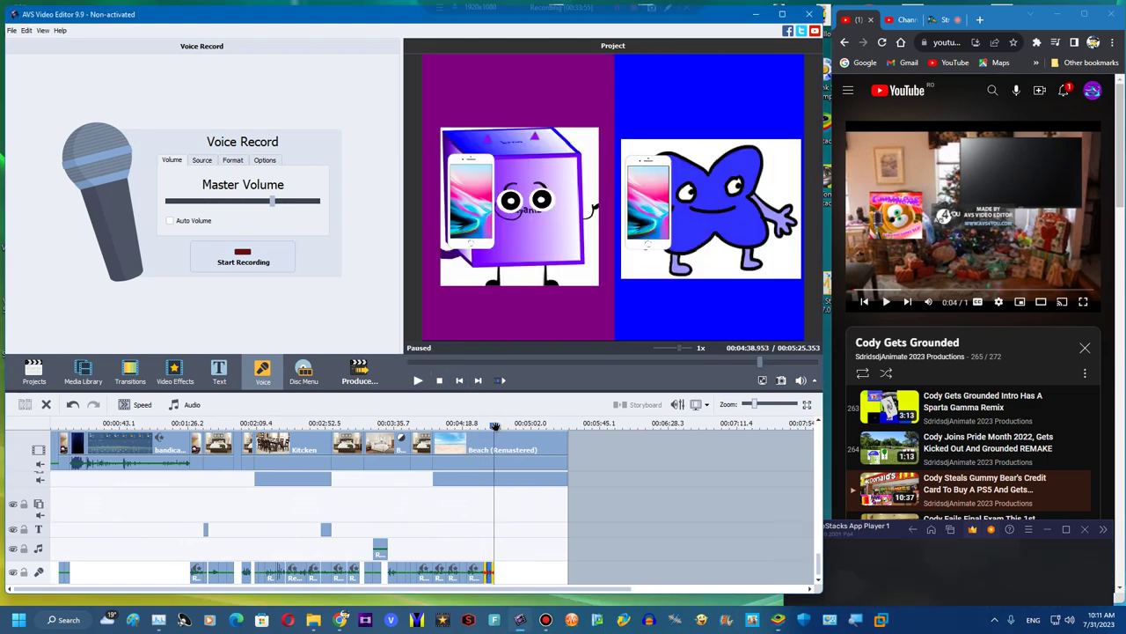
{"action": "left_click", "coordinate": [1111, 547]}
{"action": "left_click_drag", "start_coordinate": [895, 531], "coordinate": [943, 559]}
{"action": "left_click", "coordinate": [108, 476]}
{"action": "left_click", "coordinate": [98, 469]}
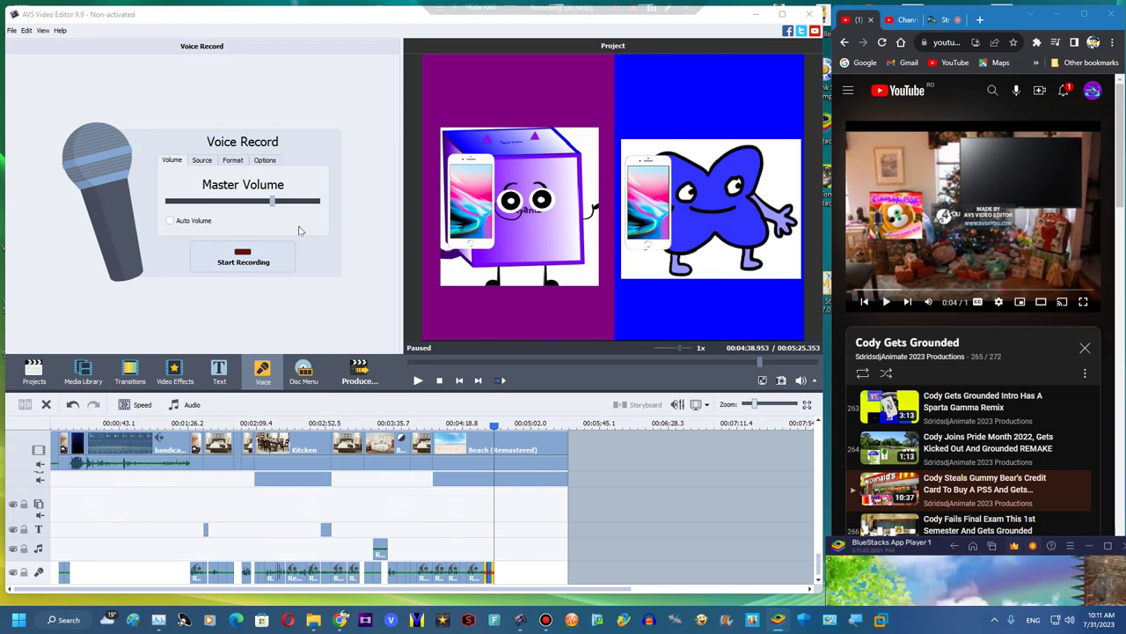
Record a voice narration of about 3.8 s from 00:04:38.953 and apply Pitch Shift with a rate of 122 to it
{"action": "left_click", "coordinate": [247, 262]}
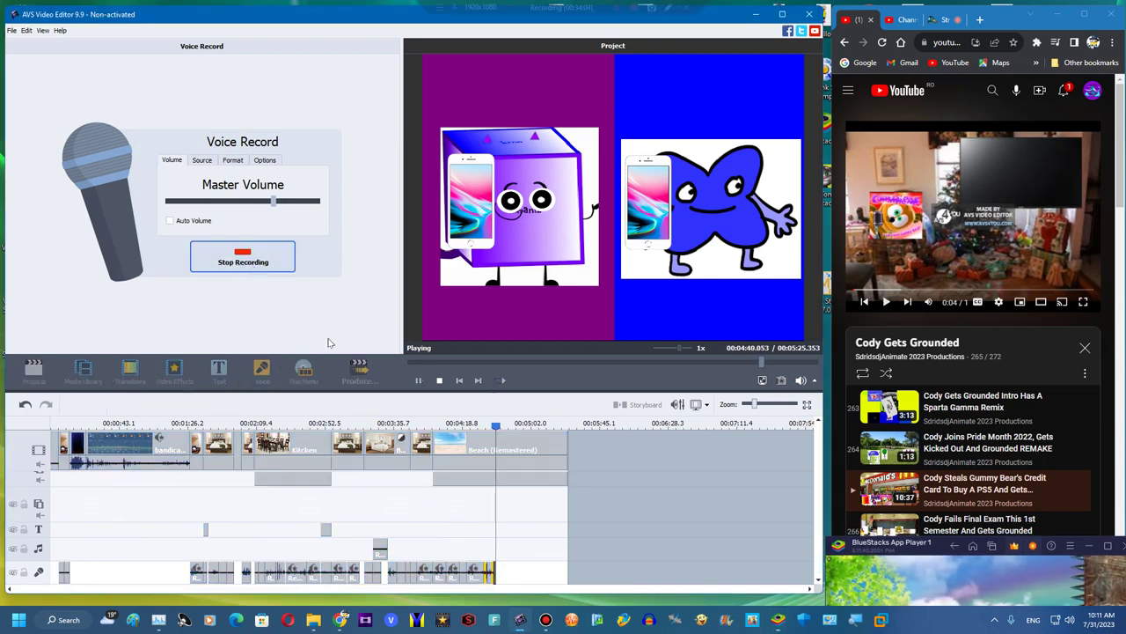
{"action": "left_click", "coordinate": [263, 250]}
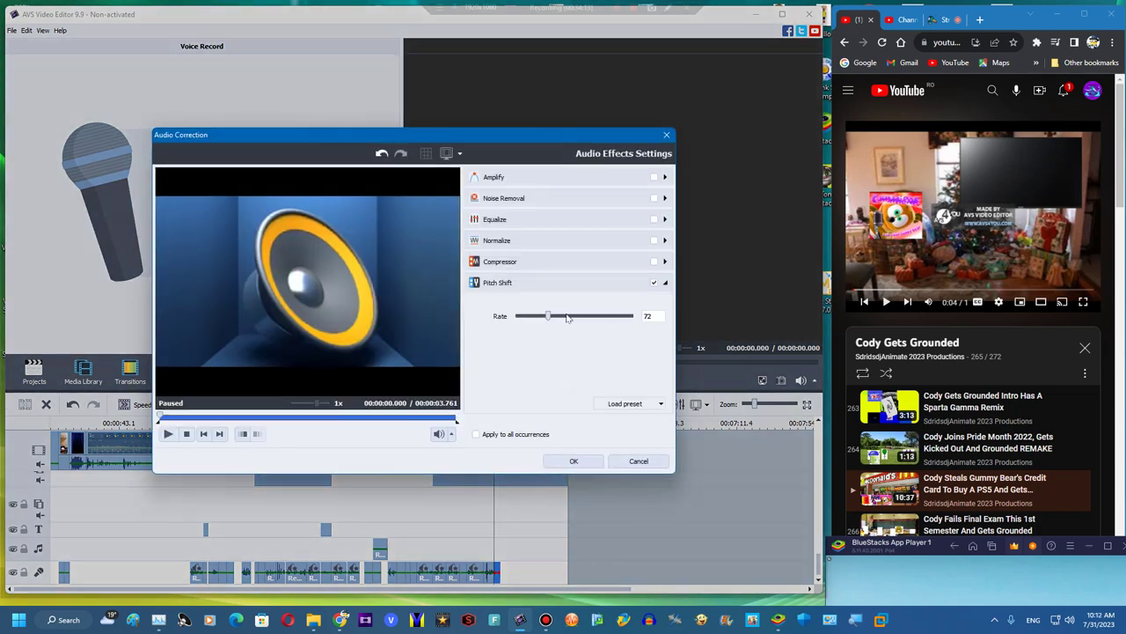
{"action": "left_click_drag", "start_coordinate": [589, 317], "coordinate": [597, 317]}
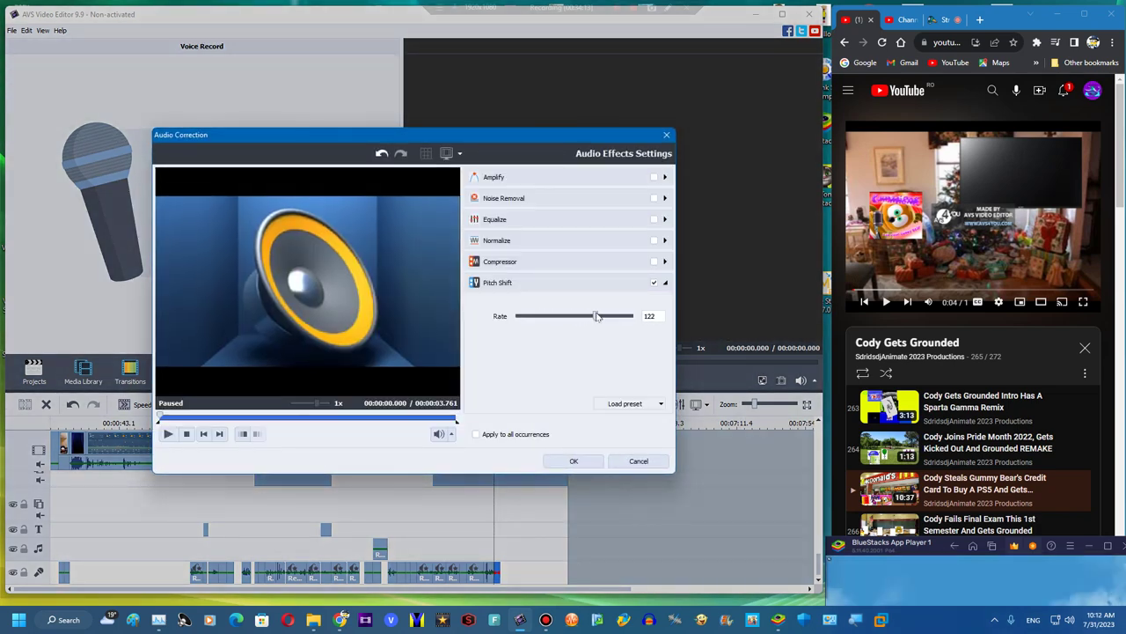
{"action": "left_click", "coordinate": [573, 461]}
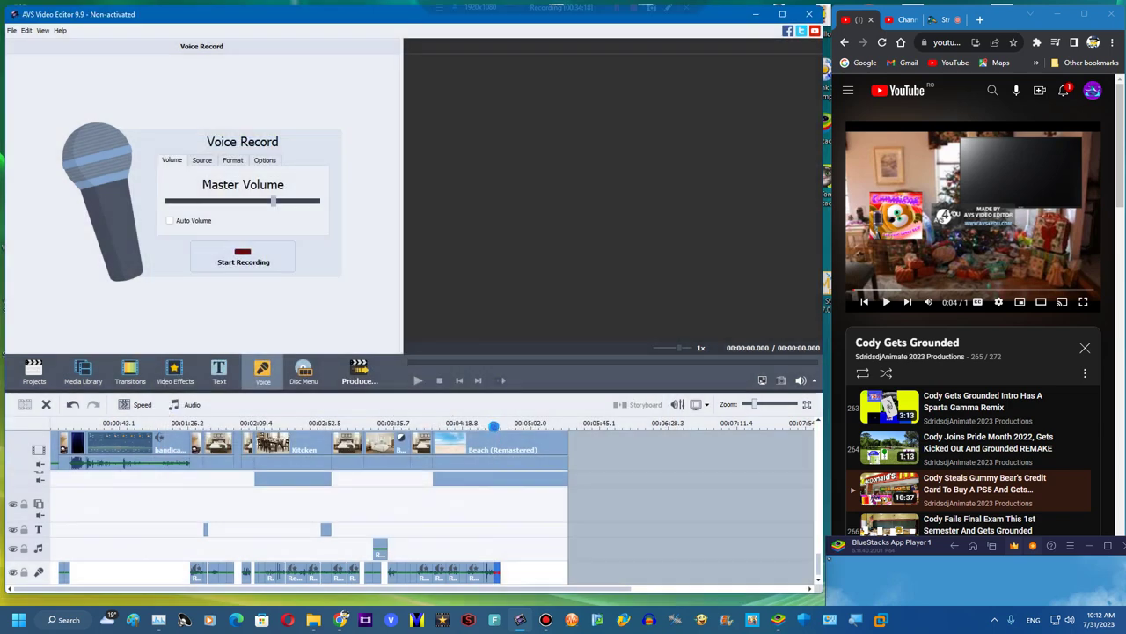
Record a further narration of about 10.6 s after the last voice clip and apply Pitch Shift with a rate of 75
{"action": "left_click", "coordinate": [244, 261]}
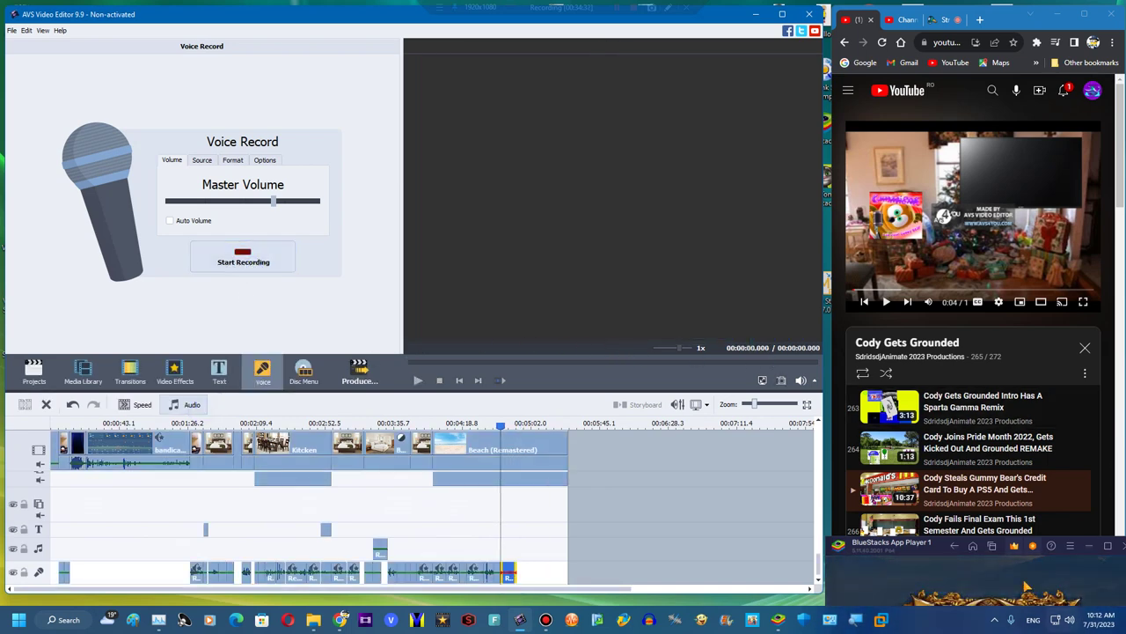
{"action": "left_click_drag", "start_coordinate": [891, 548], "coordinate": [860, 574]}
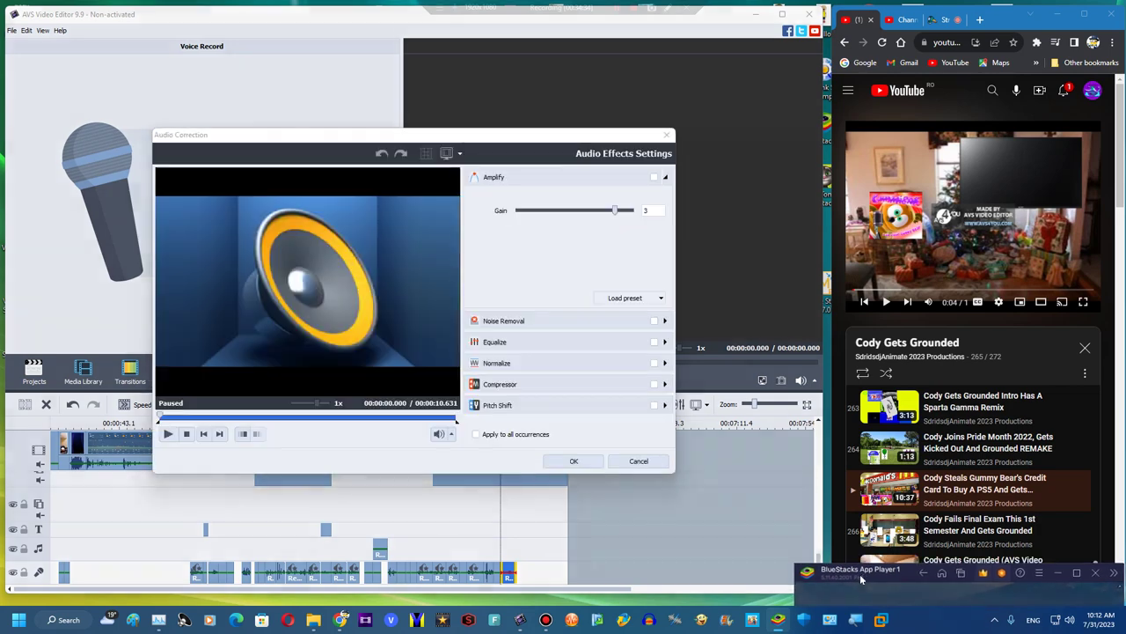
{"action": "left_click", "coordinate": [507, 405]}
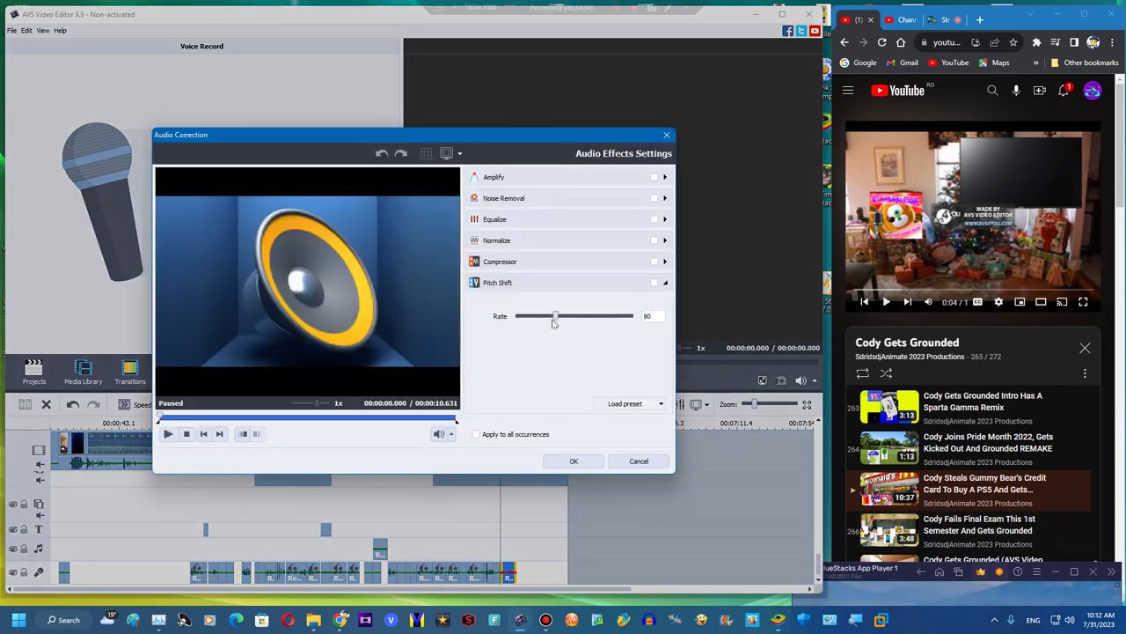
{"action": "left_click_drag", "start_coordinate": [553, 322], "coordinate": [552, 320]}
{"action": "left_click", "coordinate": [558, 461]}
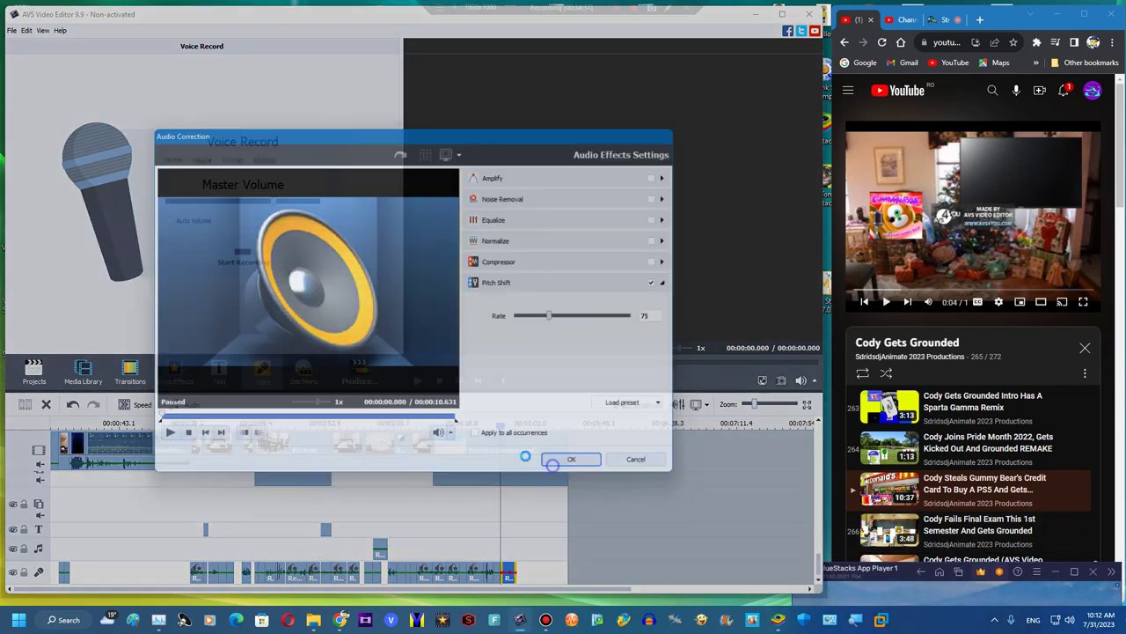
Move the playhead to 00:04:53.345, then switch to BlueStacks and claim the x750 coins reward without doubling it
{"action": "left_click_drag", "start_coordinate": [501, 425], "coordinate": [517, 426]}
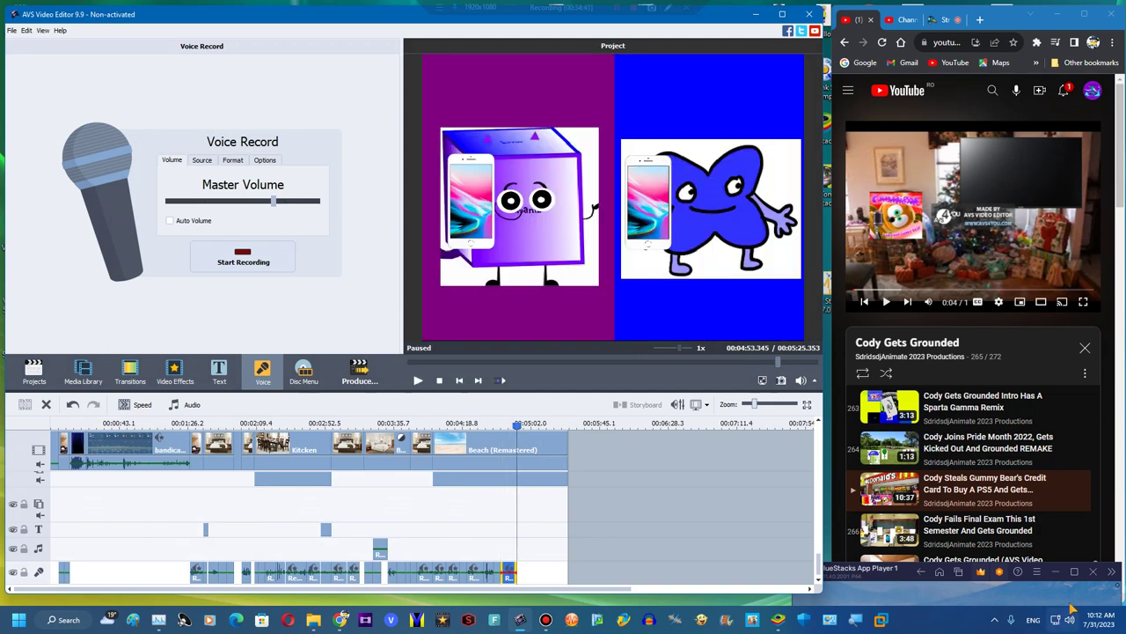
{"action": "left_click", "coordinate": [1114, 588]}
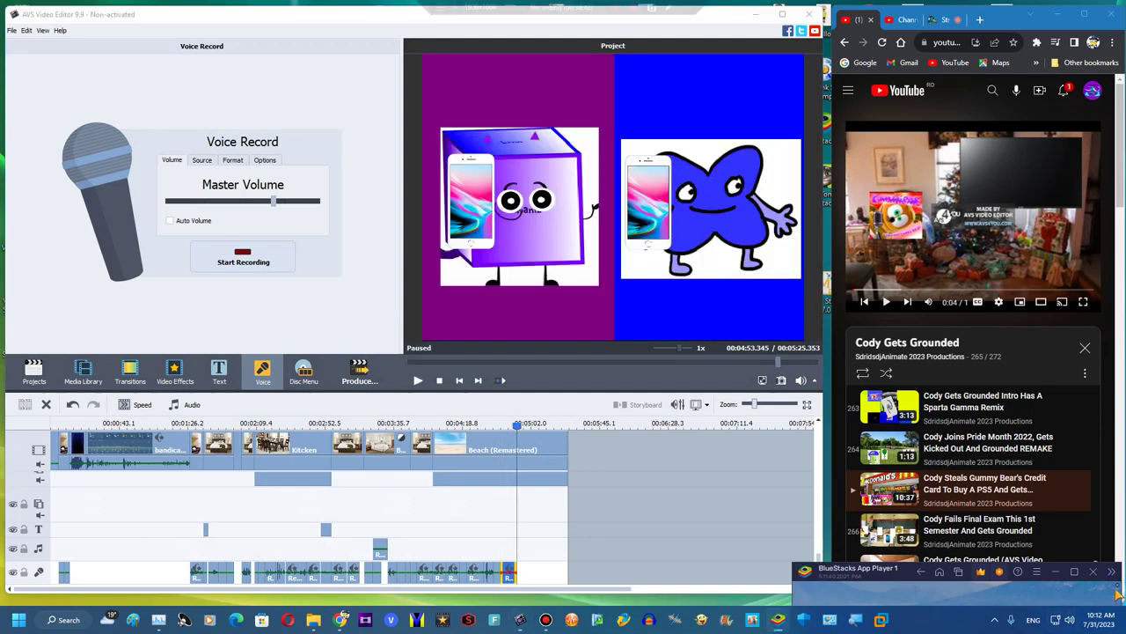
{"action": "left_click_drag", "start_coordinate": [877, 569], "coordinate": [308, 6]}
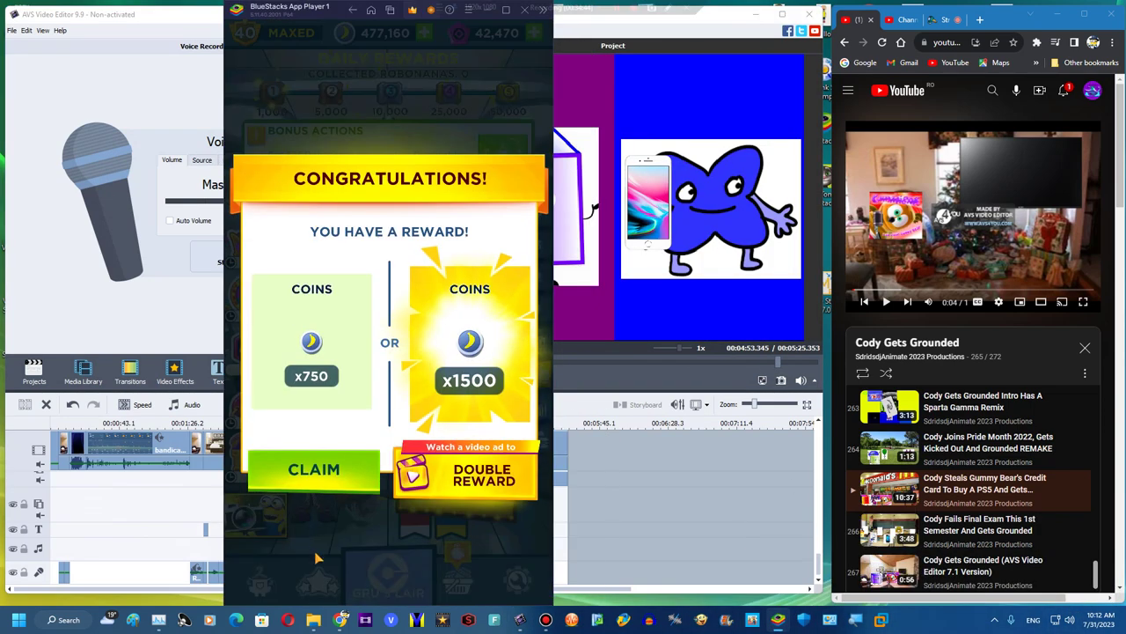
{"action": "left_click", "coordinate": [310, 488]}
{"action": "left_click", "coordinate": [315, 493]}
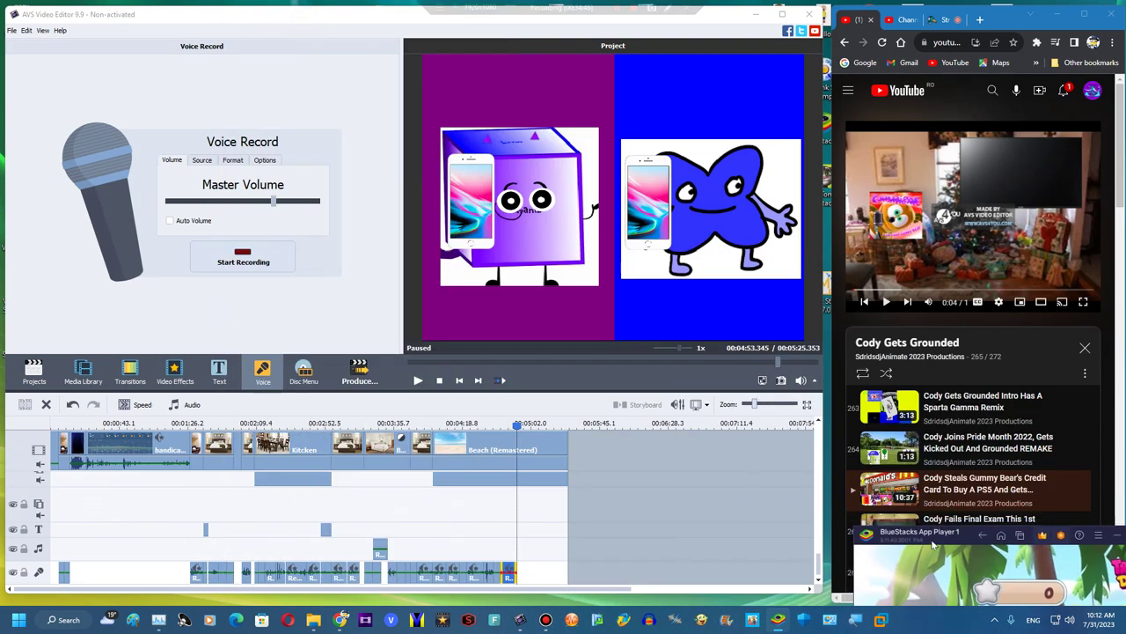
Record a voice narration of about 5.4 s from 00:04:53.345 and apply Pitch Shift with a rate of 75
{"action": "left_click", "coordinate": [262, 262]}
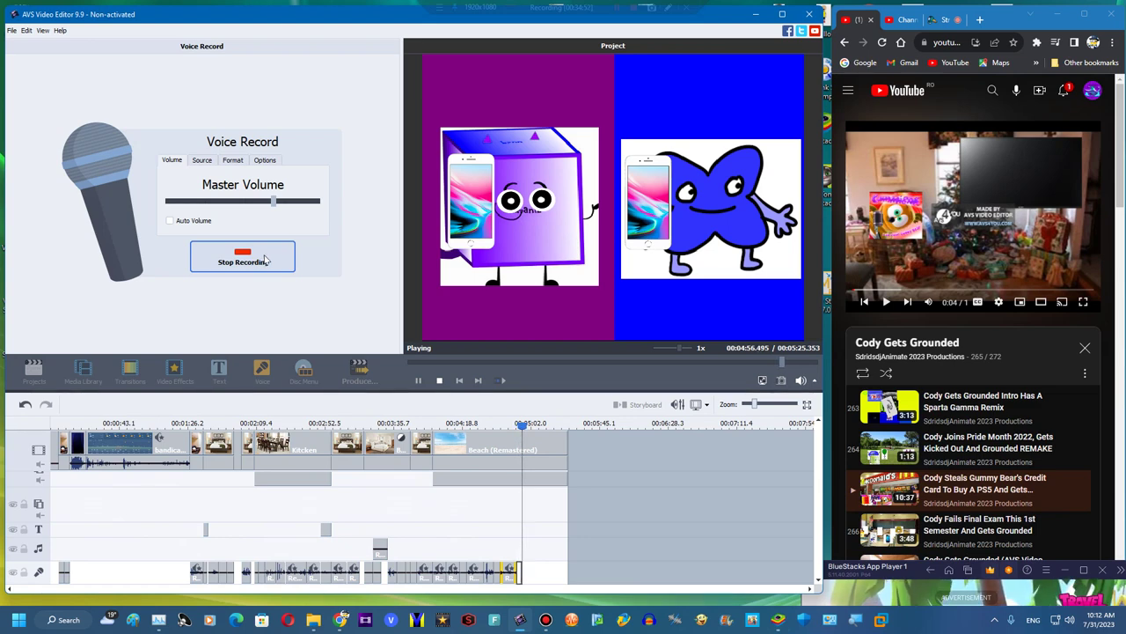
{"action": "left_click", "coordinate": [266, 260]}
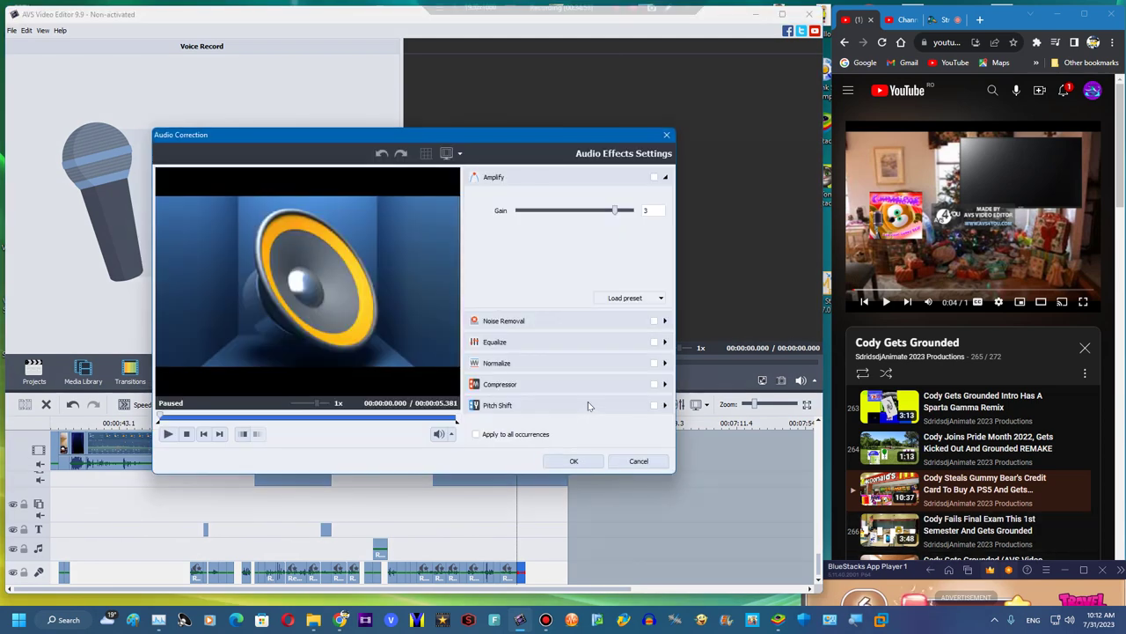
{"action": "left_click", "coordinate": [588, 405]}
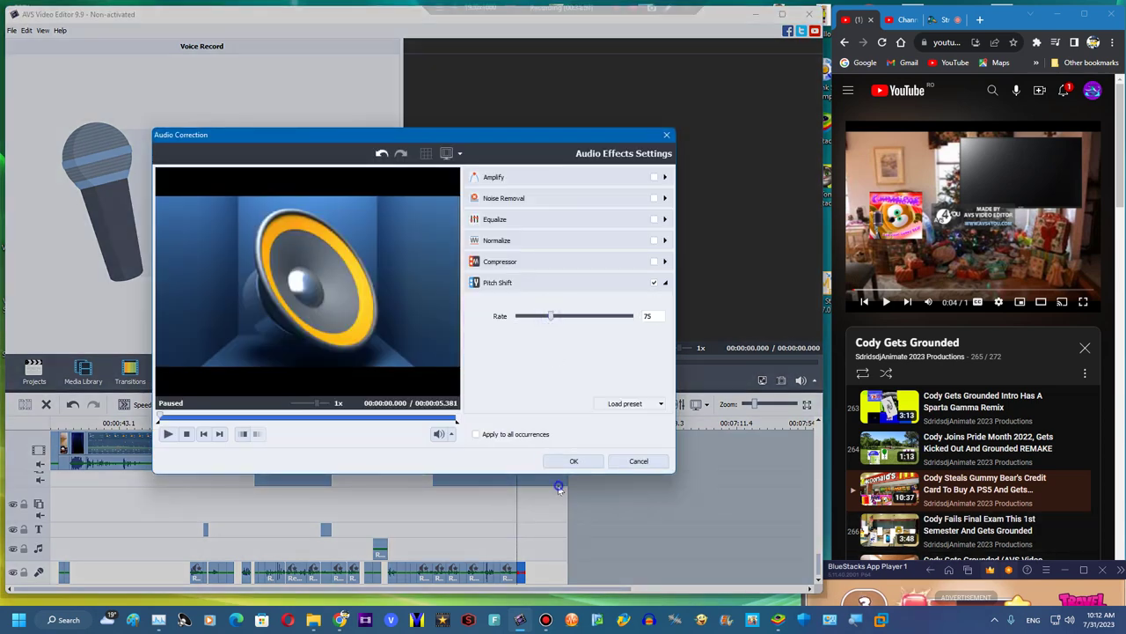
{"action": "left_click", "coordinate": [574, 461]}
Split the Beach (Remastered) scene at 00:04:58.726 and delete the part after the cut
{"action": "left_click_drag", "start_coordinate": [517, 425], "coordinate": [525, 425]}
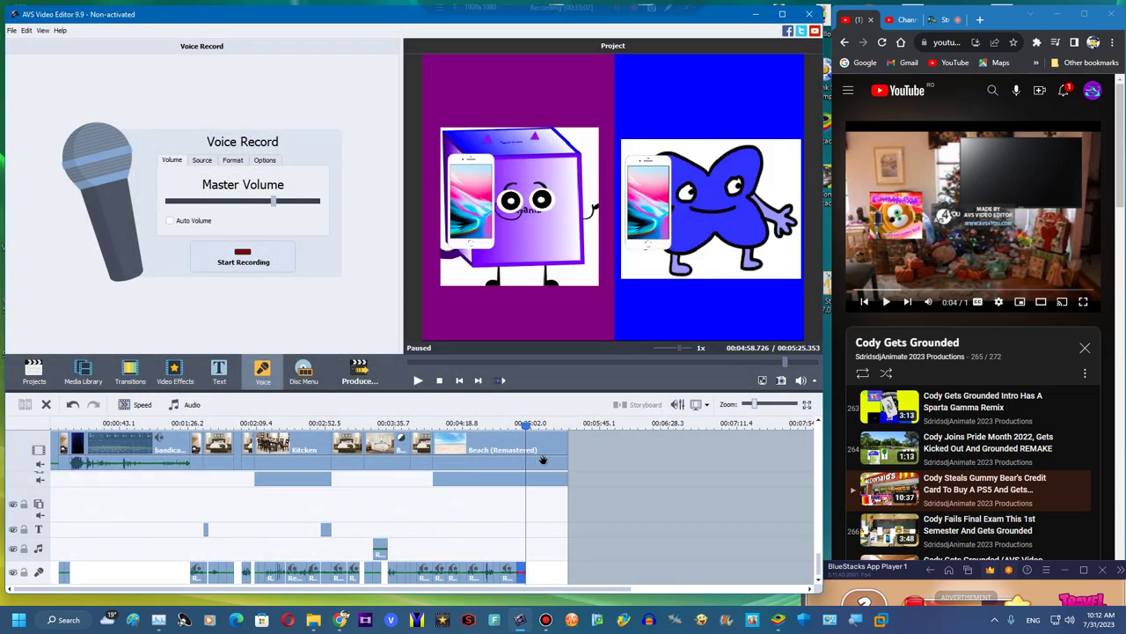
{"action": "left_click", "coordinate": [543, 460]}
{"action": "left_click", "coordinate": [19, 400]}
{"action": "key", "text": "Delete"}
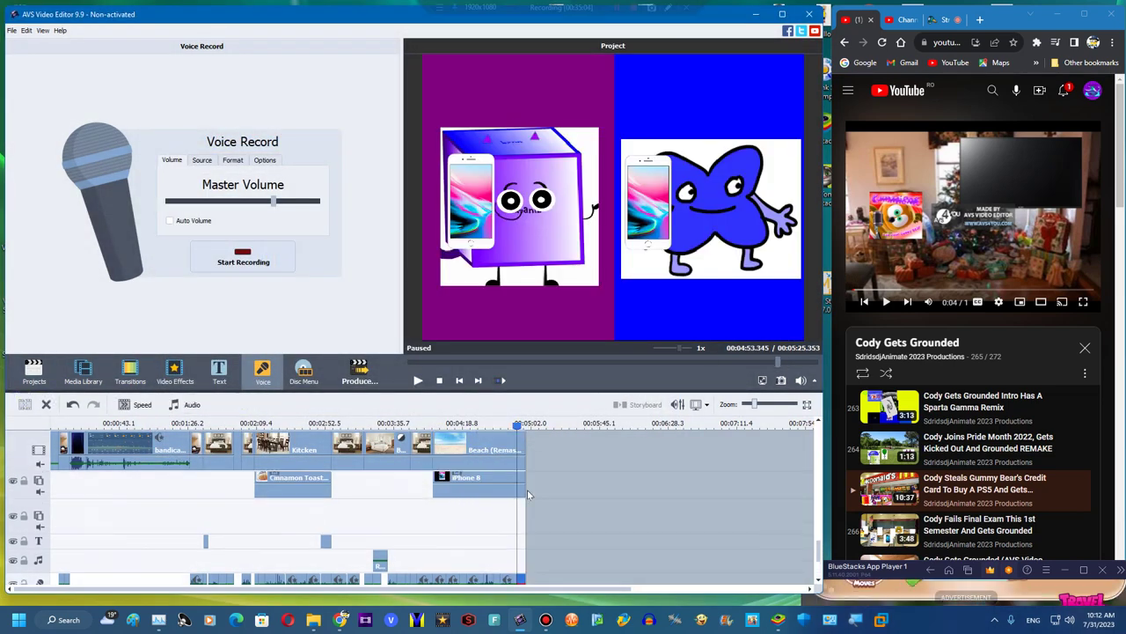
Duplicate the bedroom clip that precedes the Beach scene and place the copy at the end of the video track
{"action": "scroll", "coordinate": [527, 490], "scroll_direction": "up", "scroll_amount": 4}
{"action": "scroll", "coordinate": [447, 459], "scroll_direction": "up", "scroll_amount": 1}
{"action": "right_click", "coordinate": [429, 448]}
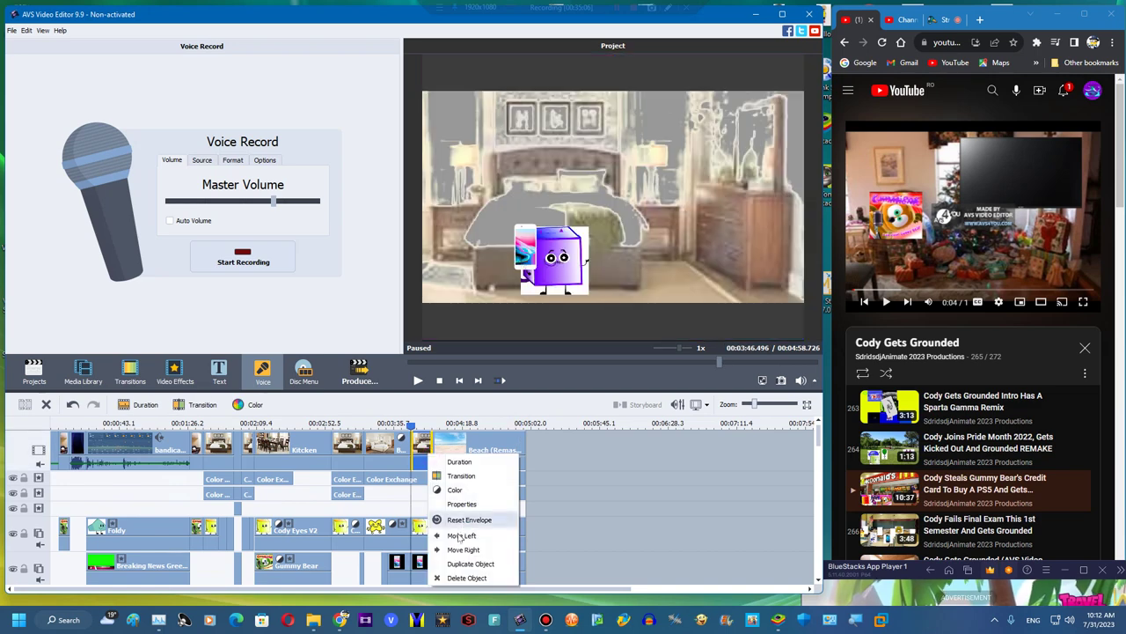
{"action": "left_click", "coordinate": [453, 561]}
{"action": "left_click_drag", "start_coordinate": [444, 445], "coordinate": [620, 447]}
Duplicate the Color Exchange effect and the Cody Eyes V2 overlay, placing both copies under the new bedroom scene
{"action": "right_click", "coordinate": [423, 479]}
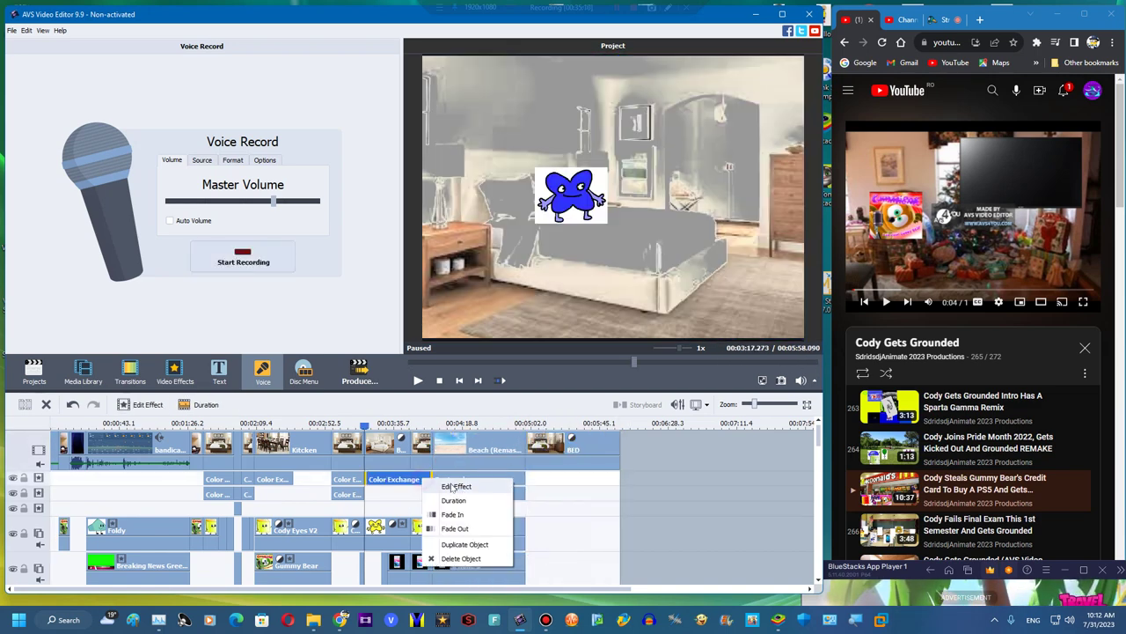
{"action": "left_click", "coordinate": [469, 545]}
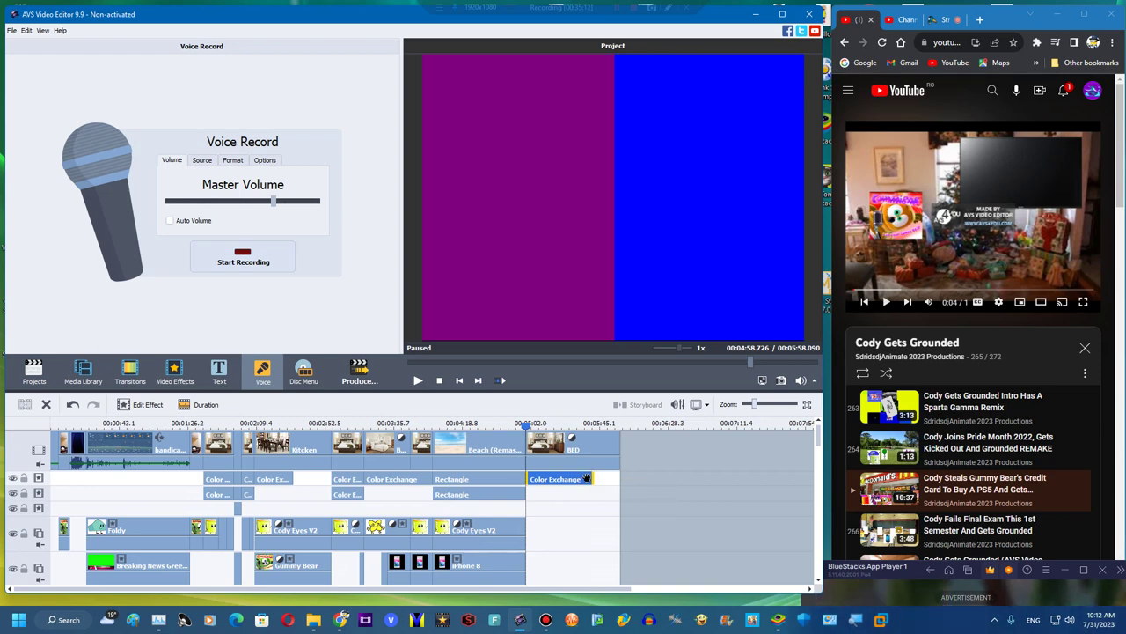
{"action": "right_click", "coordinate": [502, 533]}
{"action": "left_click", "coordinate": [544, 514]}
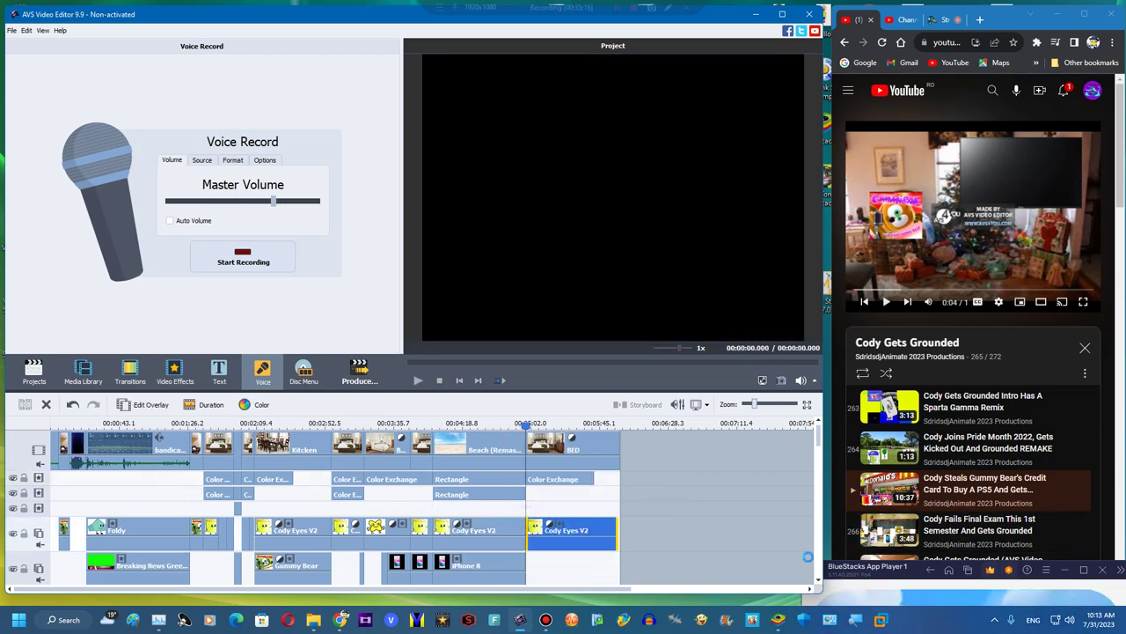
{"action": "left_click", "coordinate": [931, 582]}
Shrink the new Cody Eyes V2 overlay, position it in front of the bed and extend it to the scene's end
{"action": "double_click", "coordinate": [572, 532]}
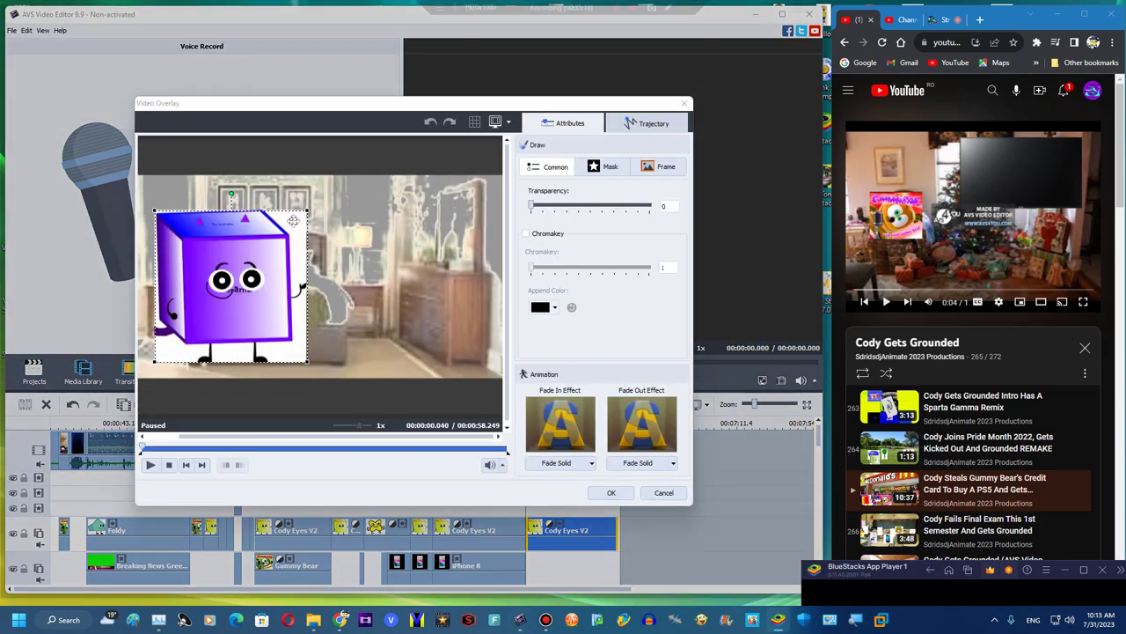
{"action": "left_click_drag", "start_coordinate": [306, 212], "coordinate": [265, 251]}
{"action": "left_click_drag", "start_coordinate": [255, 287], "coordinate": [270, 315]}
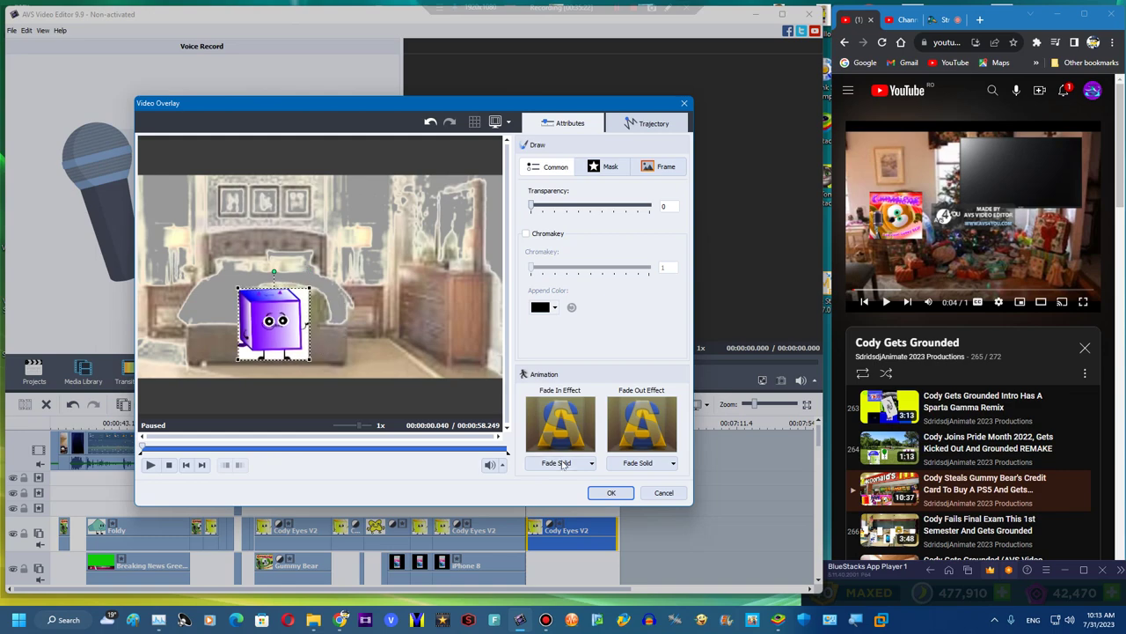
{"action": "left_click", "coordinate": [610, 493]}
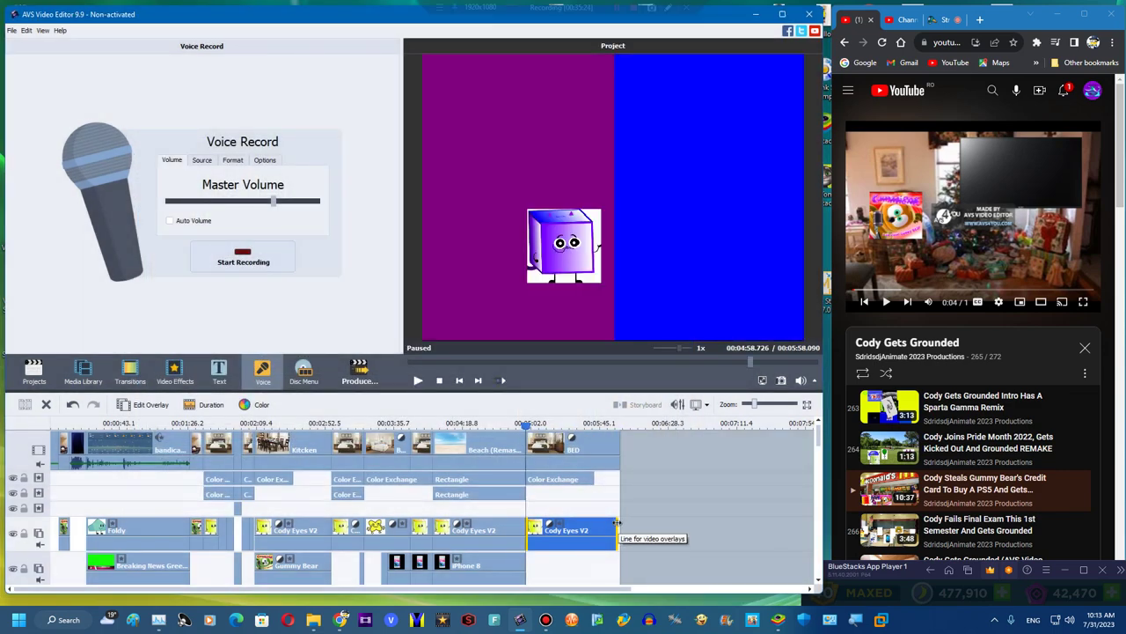
{"action": "left_click", "coordinate": [622, 528]}
Switch to BlueStacks and claim the single Charge Boost reward
{"action": "left_click_drag", "start_coordinate": [860, 567], "coordinate": [132, 5]}
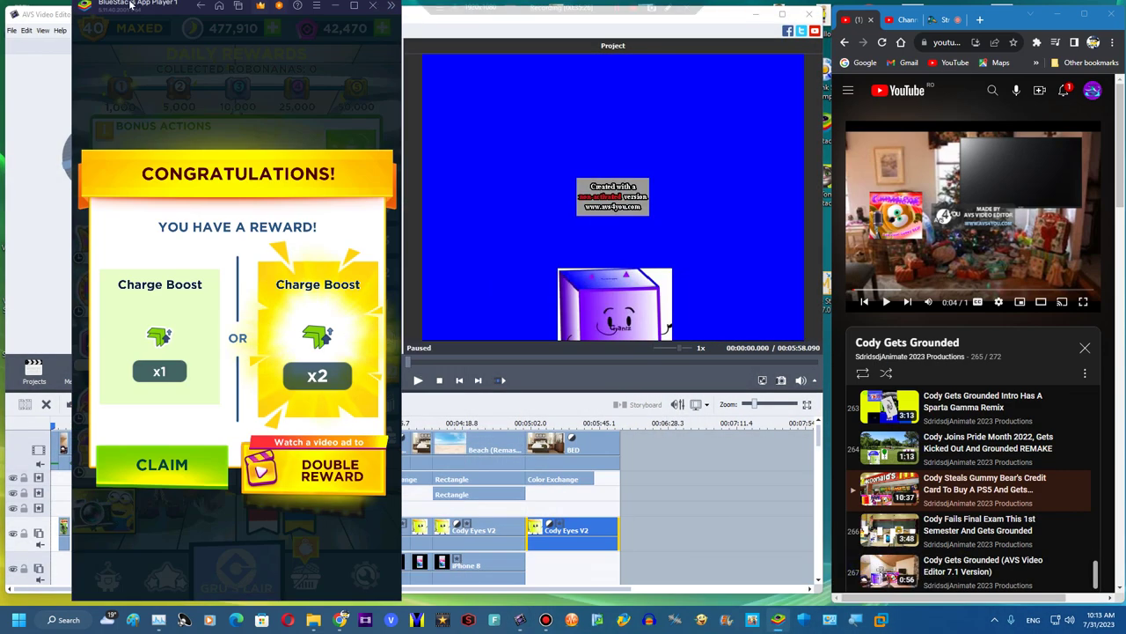
{"action": "left_click", "coordinate": [154, 467]}
{"action": "left_click", "coordinate": [161, 552]}
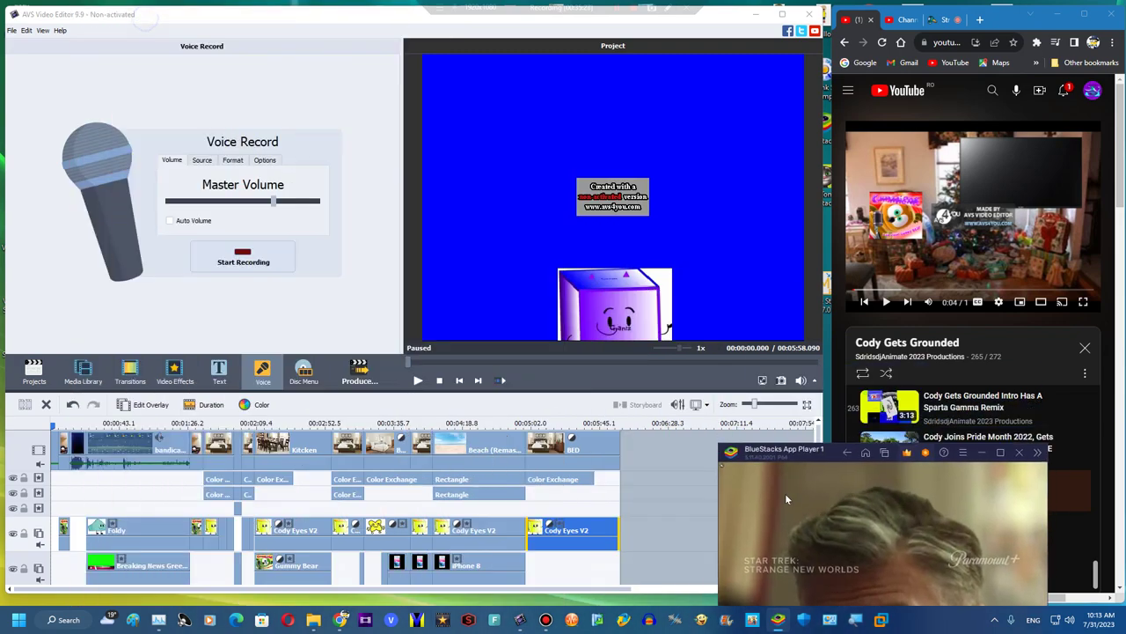
Record a voice narration of about 3.9 s at the start of the new bedroom scene and apply Pitch Shift with a rate of 76
{"action": "left_click", "coordinate": [221, 257]}
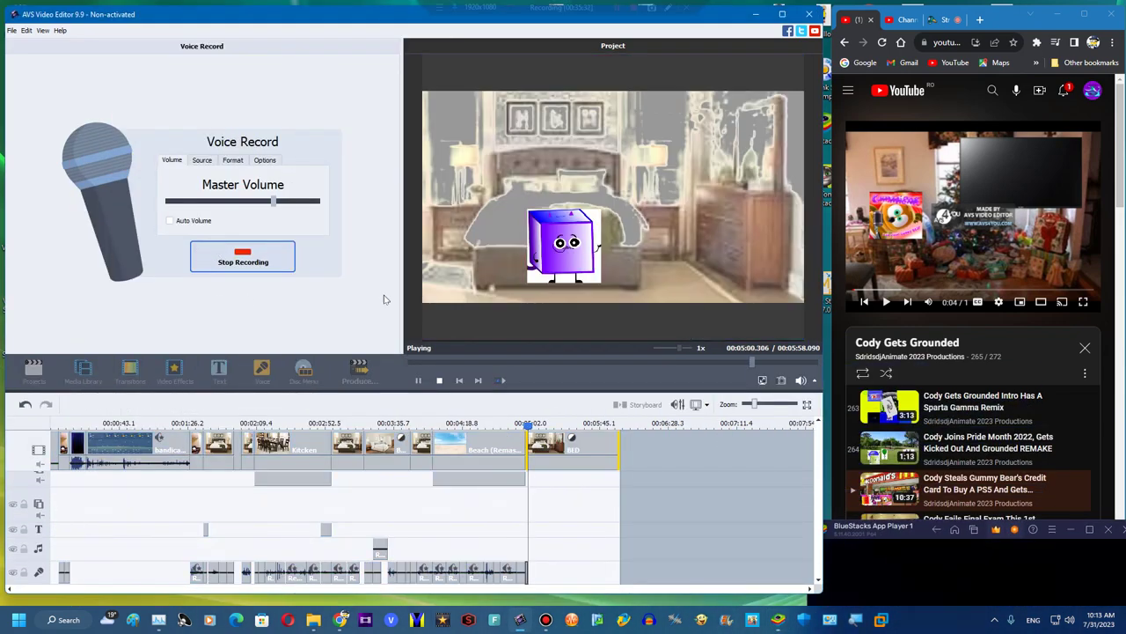
{"action": "left_click", "coordinate": [254, 262]}
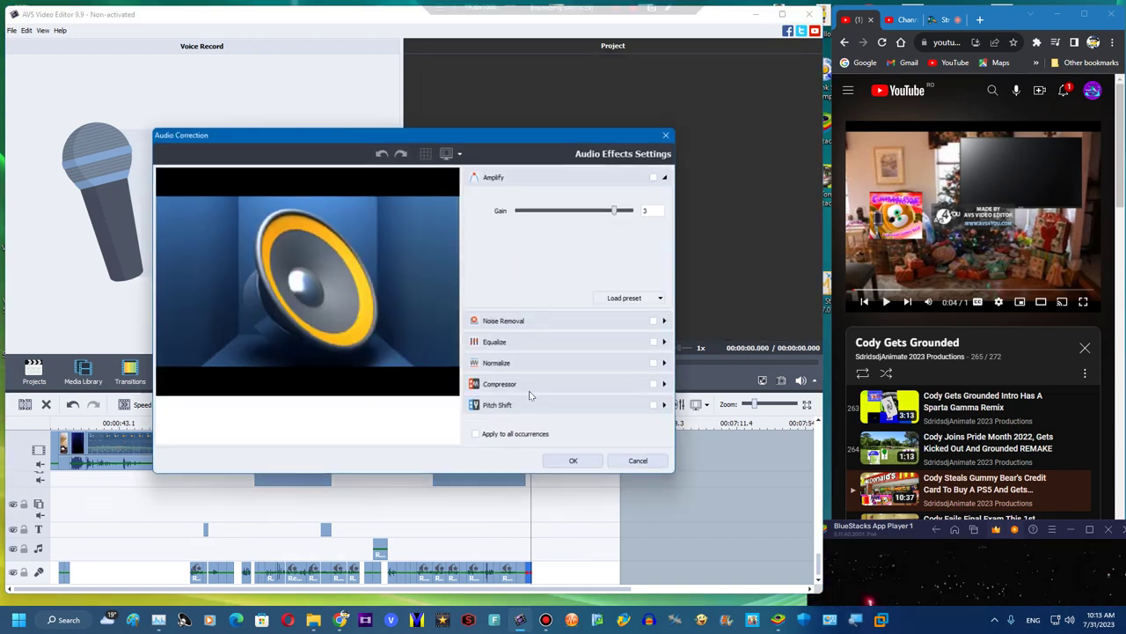
{"action": "left_click", "coordinate": [530, 390]}
{"action": "left_click", "coordinate": [532, 400]}
{"action": "left_click_drag", "start_coordinate": [553, 315], "coordinate": [547, 321]}
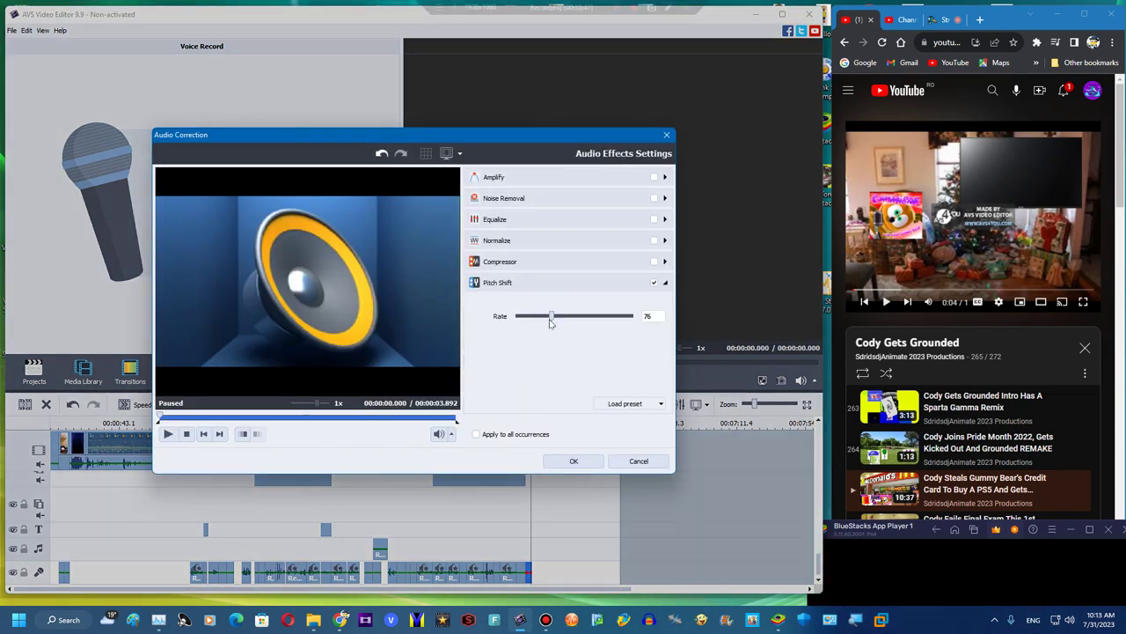
{"action": "left_click", "coordinate": [558, 464]}
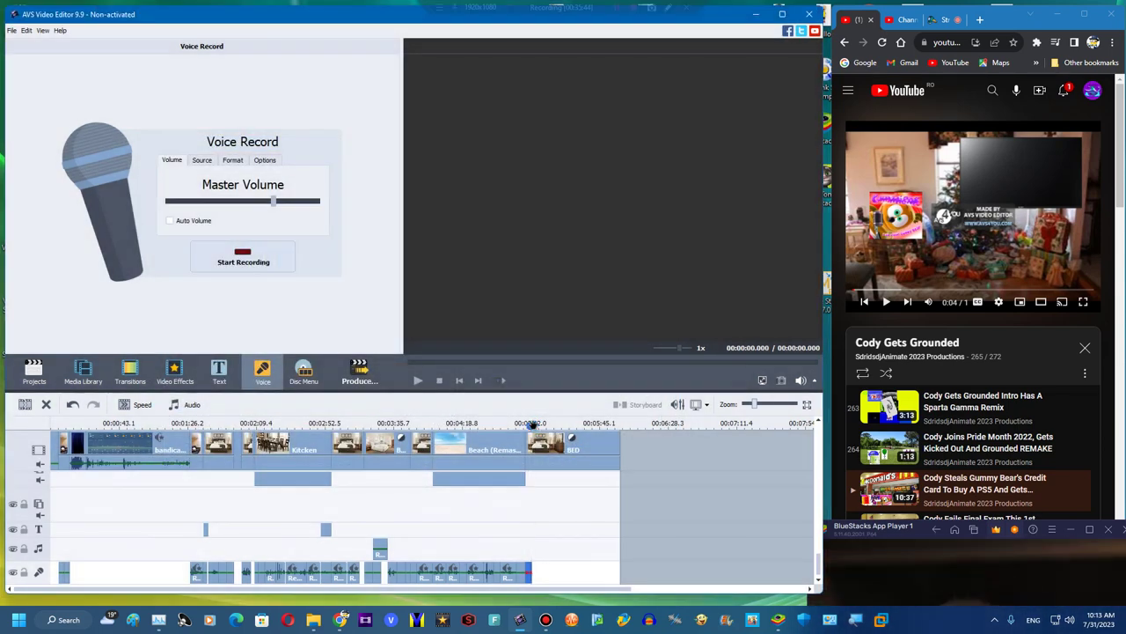
Start saving the current project and set the save location to the Desktop
{"action": "left_click", "coordinate": [83, 374]}
{"action": "left_click", "coordinate": [33, 371]}
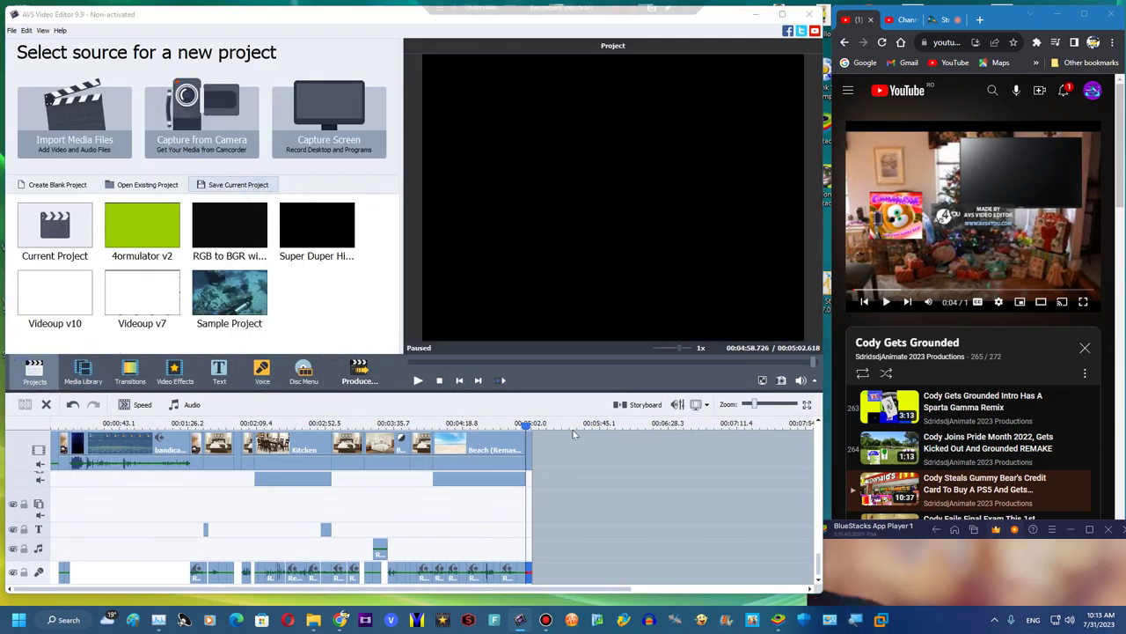
{"action": "left_click", "coordinate": [233, 184]}
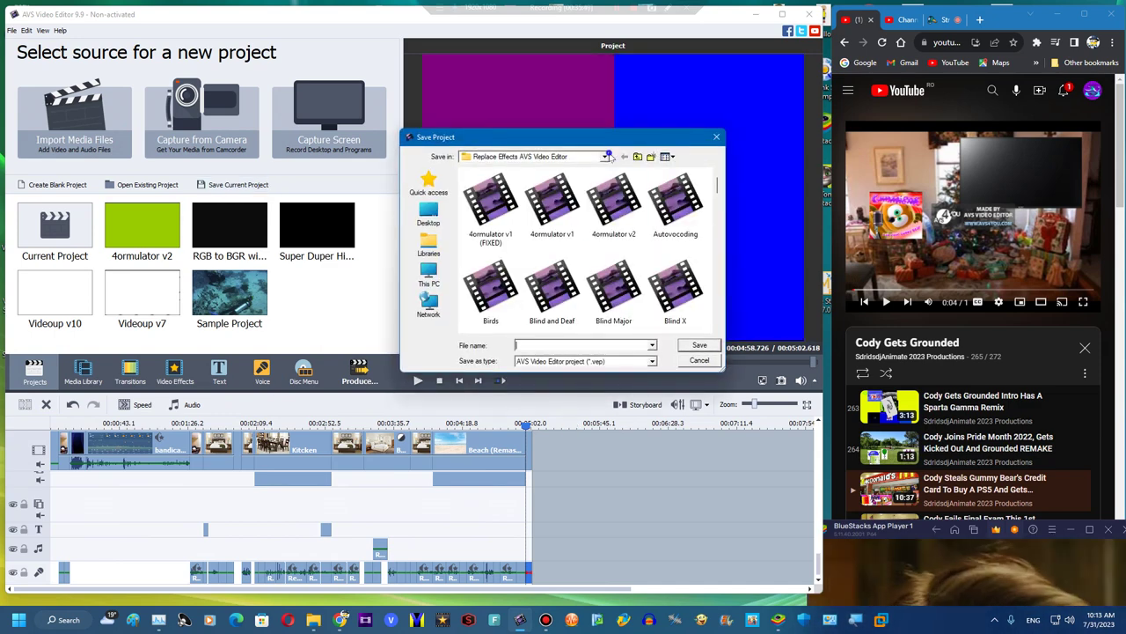
{"action": "left_click", "coordinate": [563, 156]}
{"action": "left_click", "coordinate": [494, 175]}
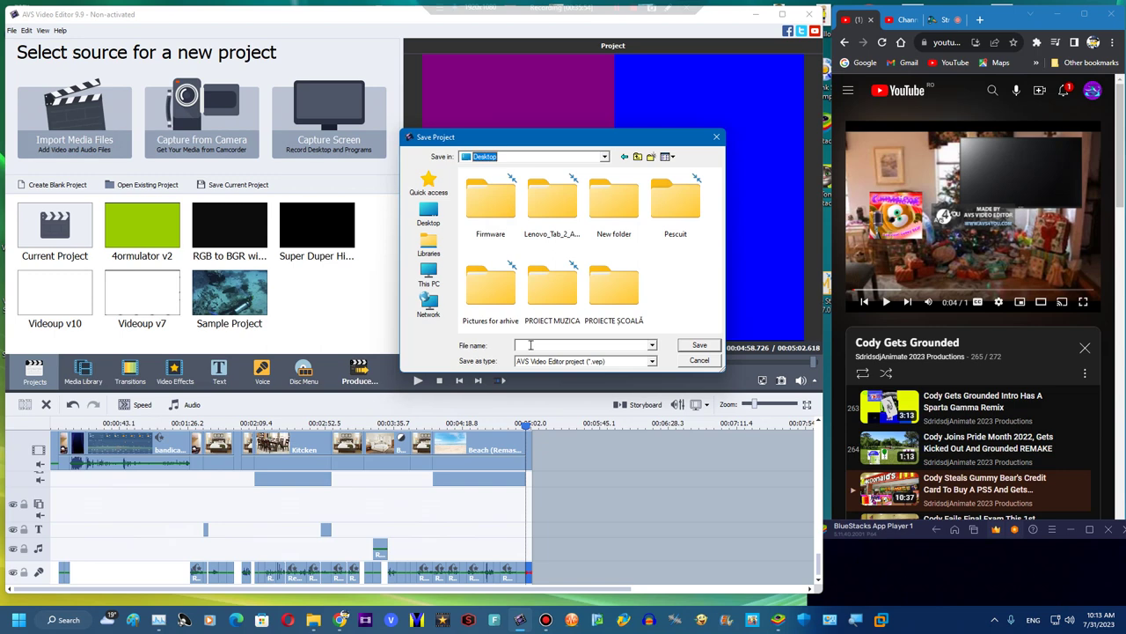
Inspect the contents and properties of New folder on the Desktop and open Pictures for arhive as the save location
{"action": "double_click", "coordinate": [614, 201]}
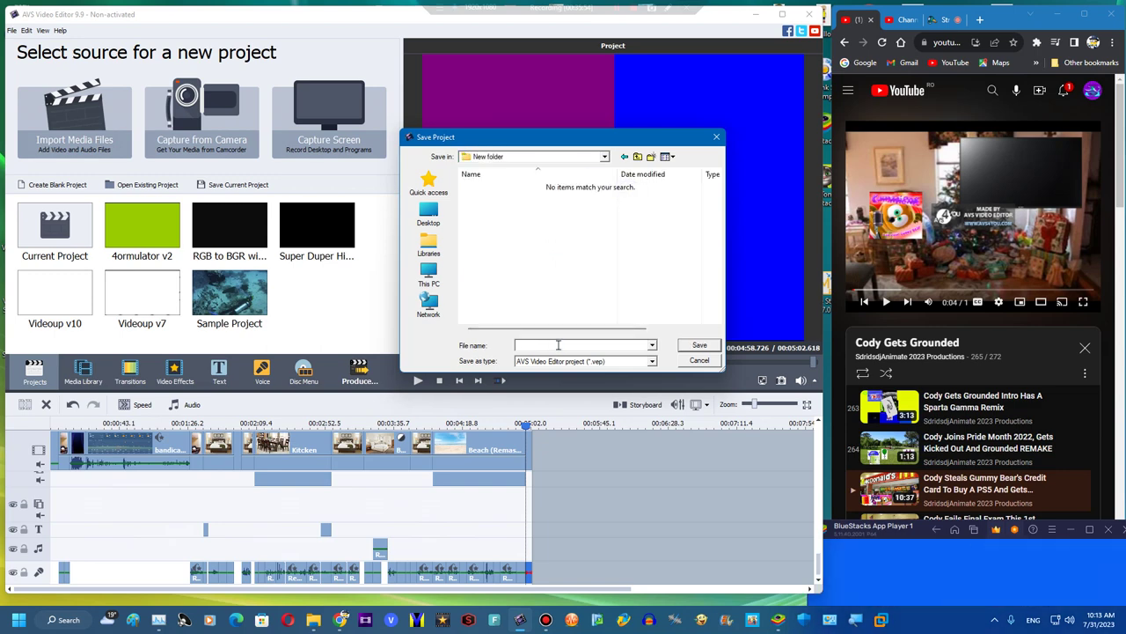
{"action": "left_click", "coordinate": [624, 156]}
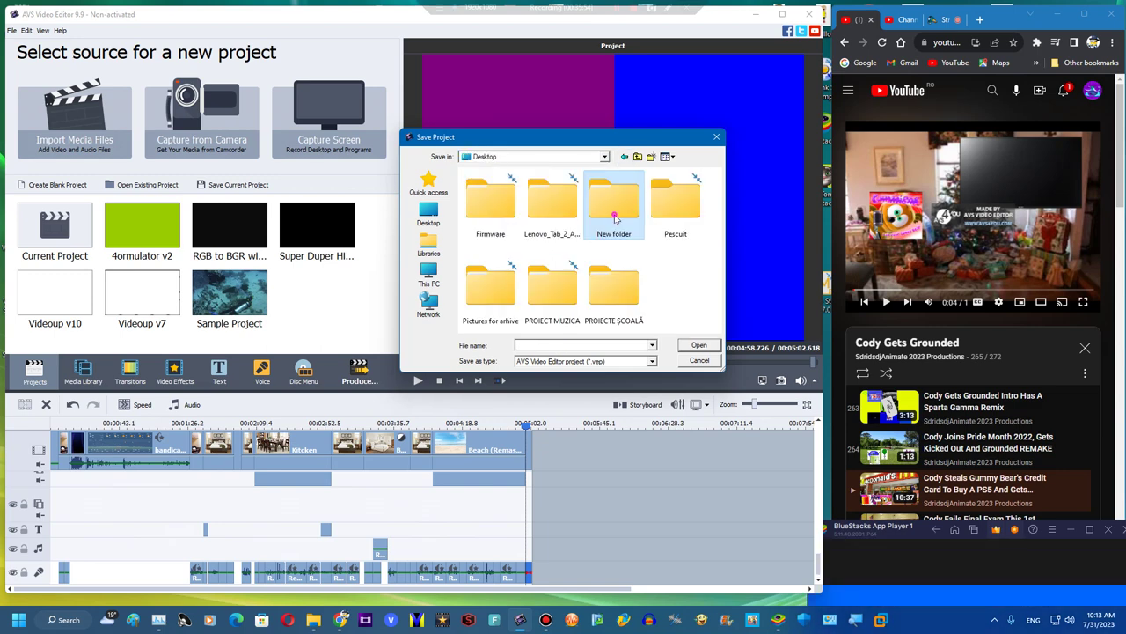
{"action": "right_click", "coordinate": [615, 213]}
{"action": "left_click", "coordinate": [653, 506]}
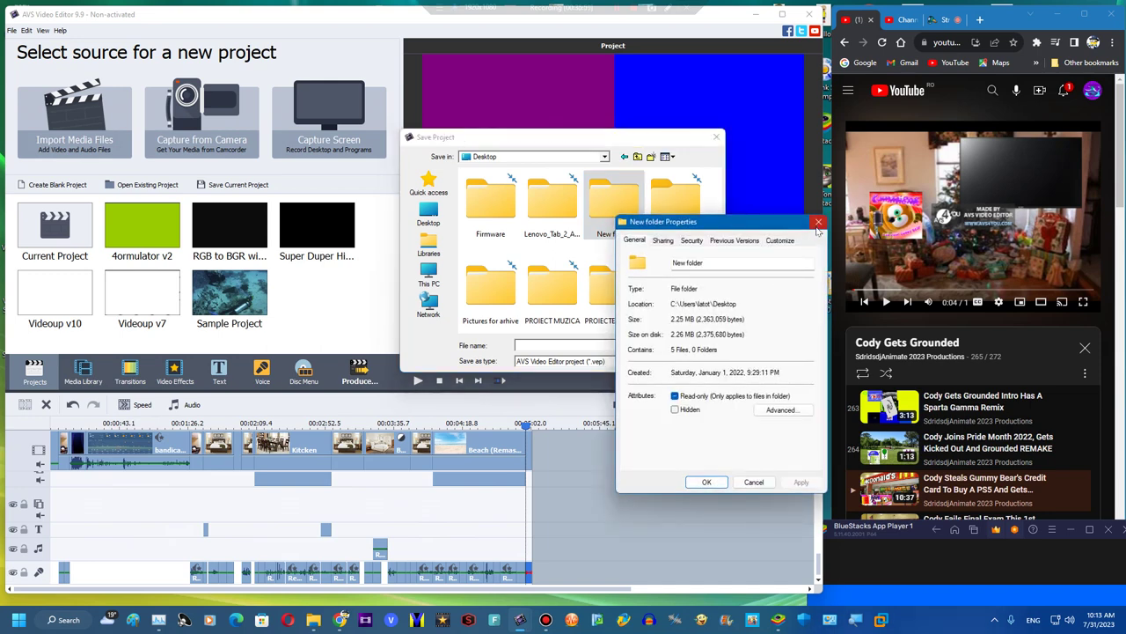
{"action": "left_click", "coordinate": [819, 222]}
{"action": "double_click", "coordinate": [493, 290]}
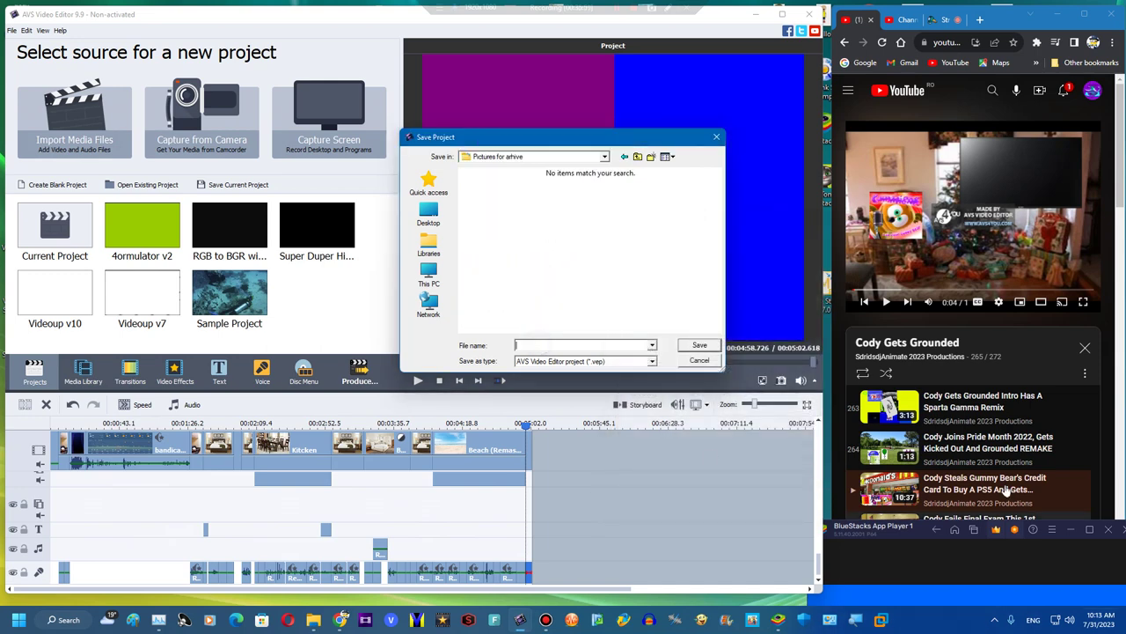
Switch to BlueStacks, check the GruTube rewards and move its window back out of the way
{"action": "left_click_drag", "start_coordinate": [913, 532], "coordinate": [887, 525]}
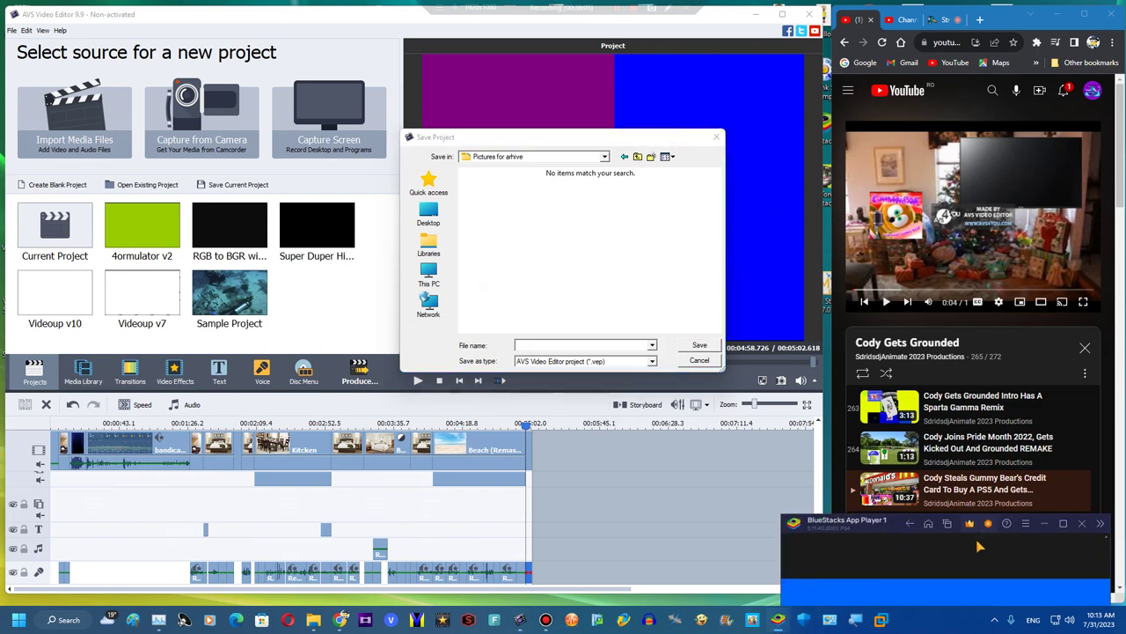
{"action": "left_click_drag", "start_coordinate": [850, 525], "coordinate": [264, 11]}
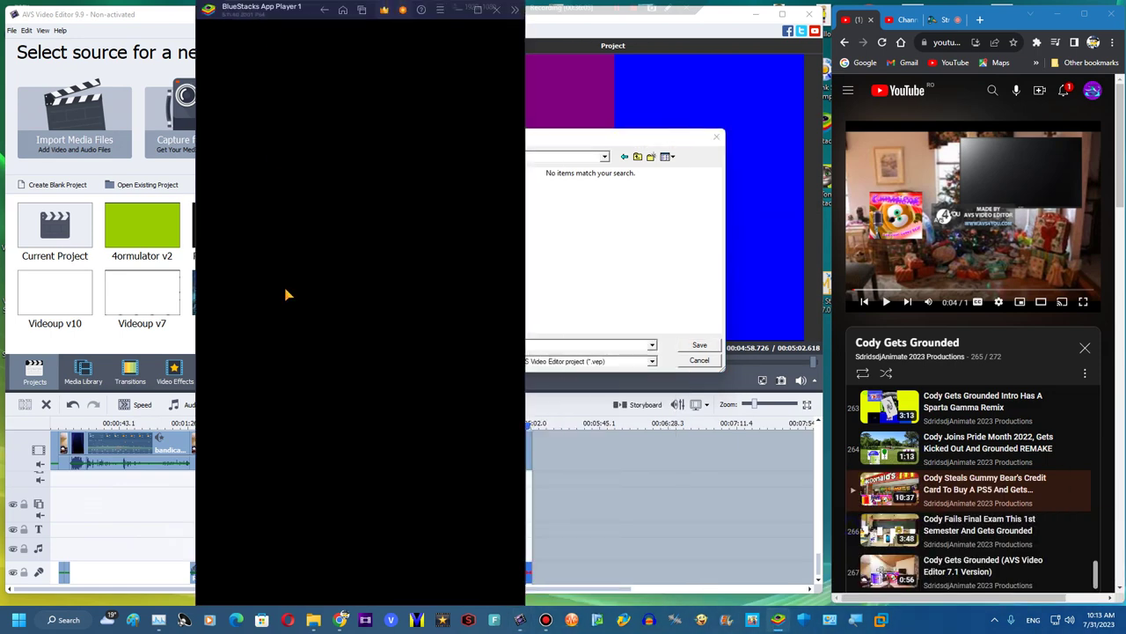
{"action": "left_click", "coordinate": [269, 456]}
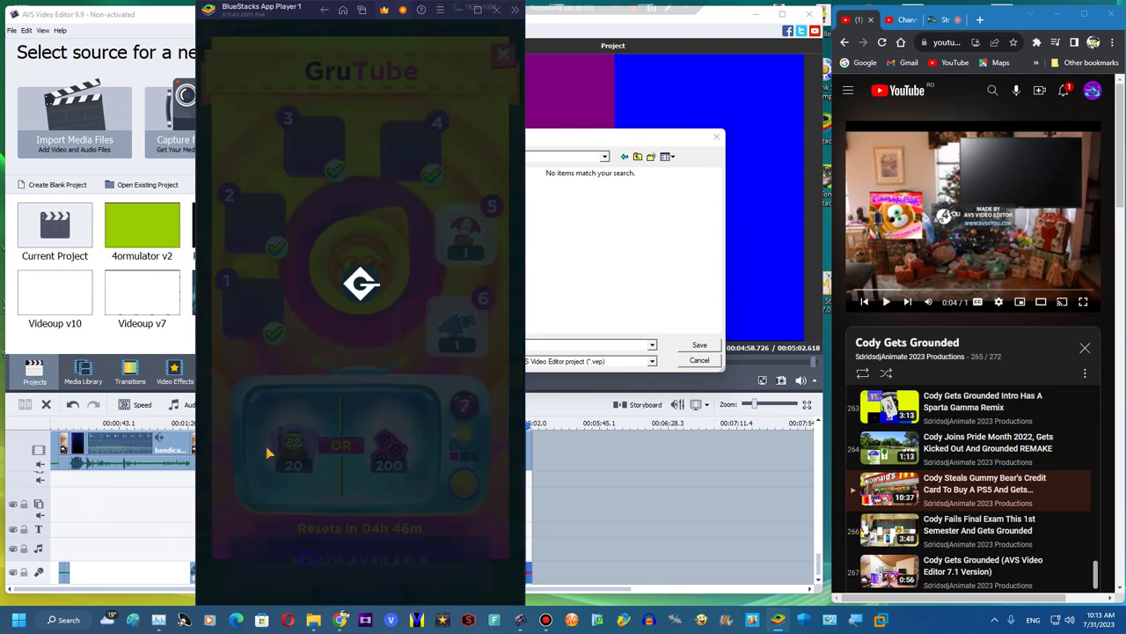
{"action": "left_click_drag", "start_coordinate": [238, 12], "coordinate": [835, 600]}
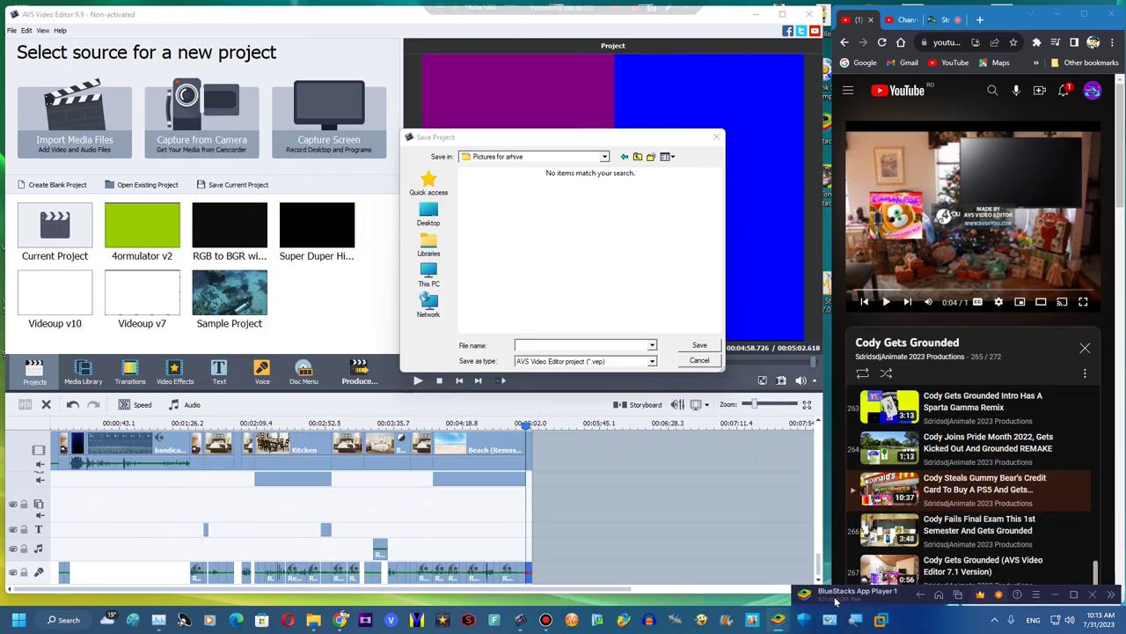
Enter a project file name starting with "Upcoming Video of Cody" and ending with "Goes To The Beach When It's Thunderstorm"
{"action": "left_click", "coordinate": [547, 340]}
{"action": "type", "text": "fdf"}
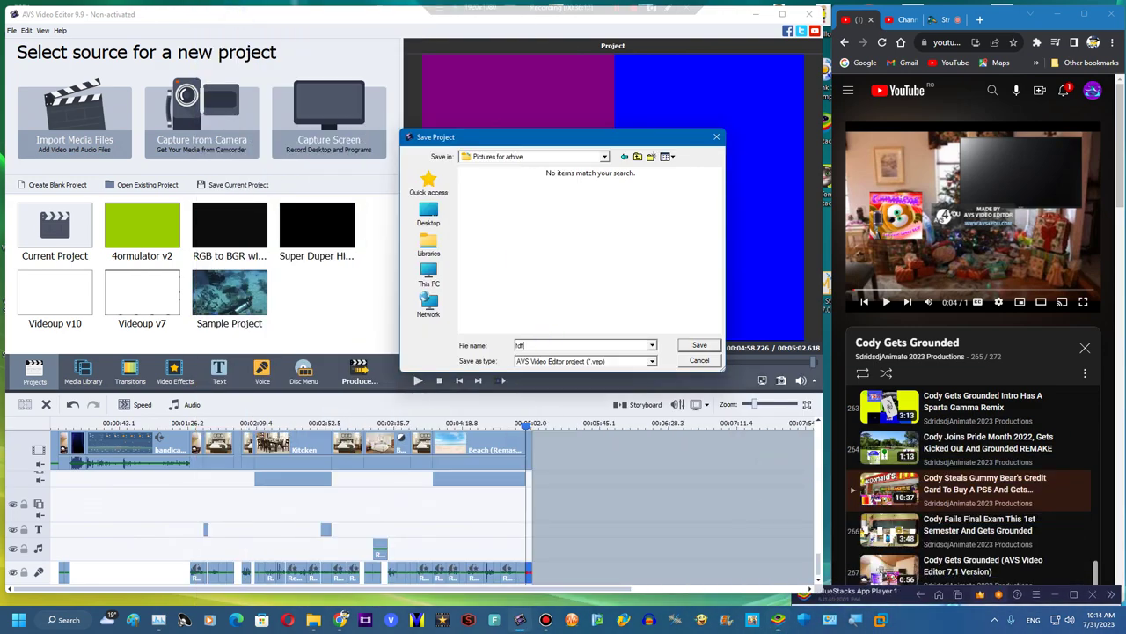
{"action": "type", "text": "Upcoming Video of"}
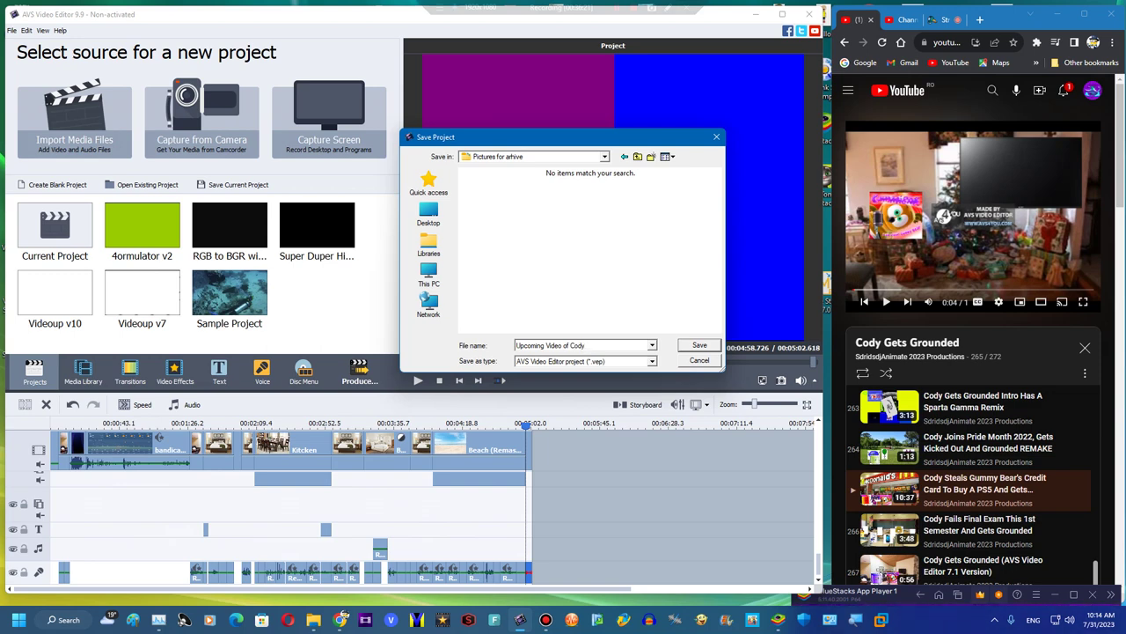
{"action": "type", "text": "Cody"}
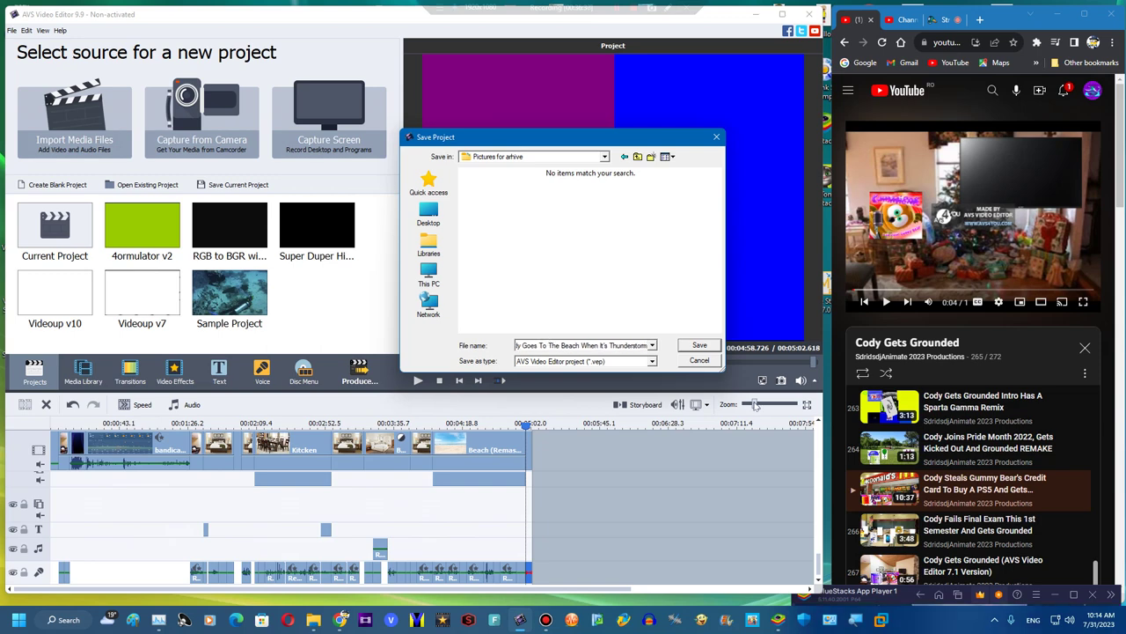
Check the ad playing in BlueStacks and add a comma after "Thunderstorm" in the project file name
{"action": "left_click", "coordinate": [852, 591]}
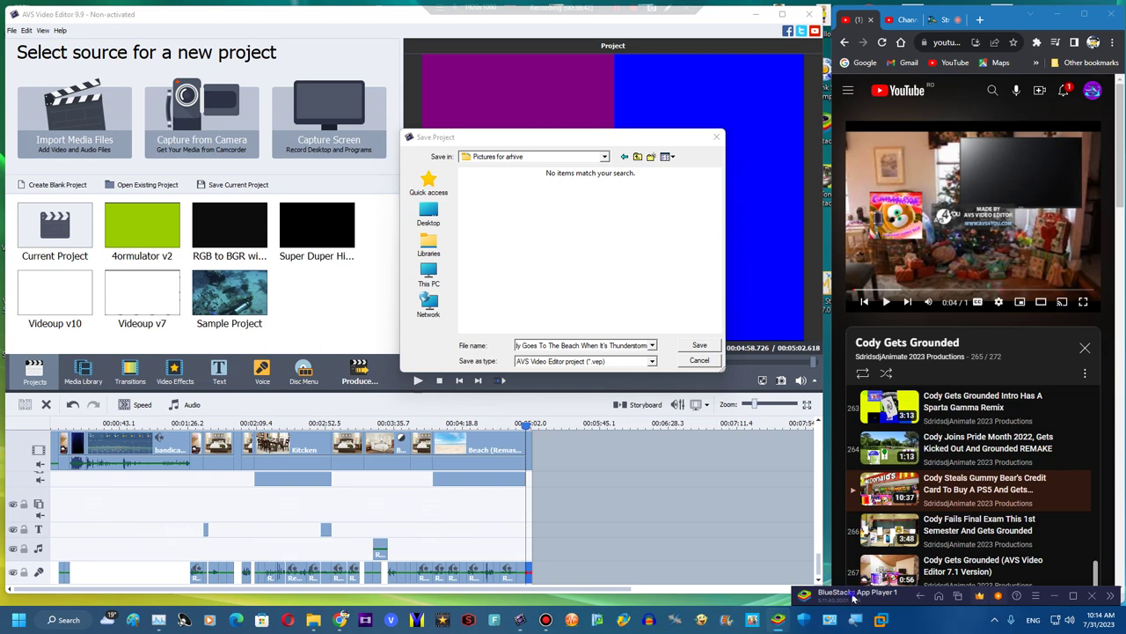
{"action": "left_click_drag", "start_coordinate": [853, 597], "coordinate": [832, 545]}
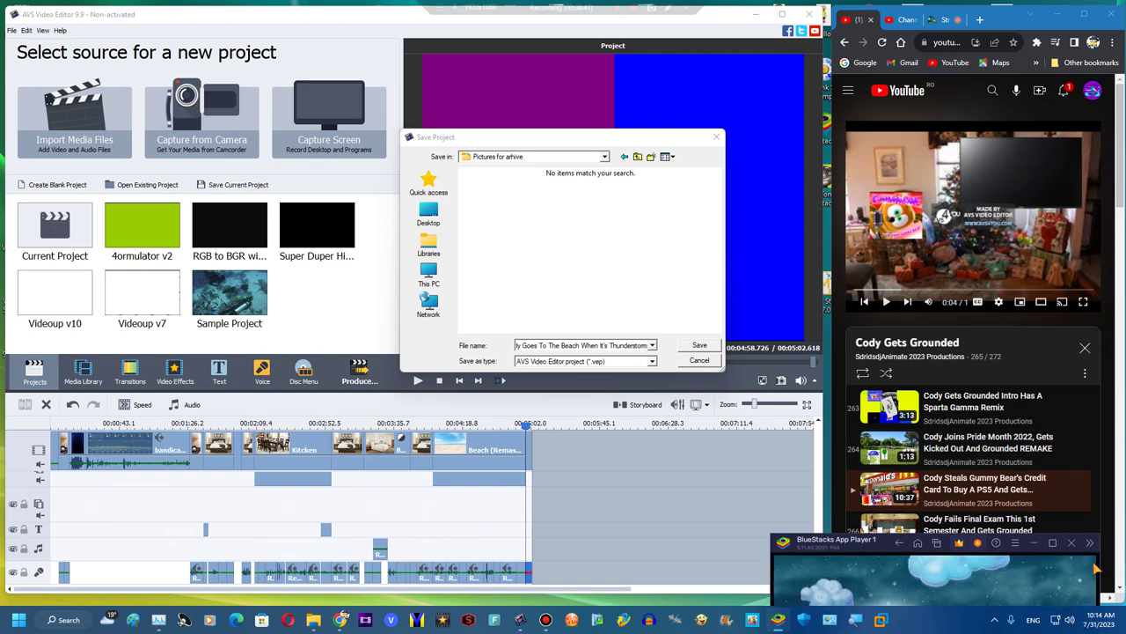
{"action": "left_click", "coordinate": [606, 345]}
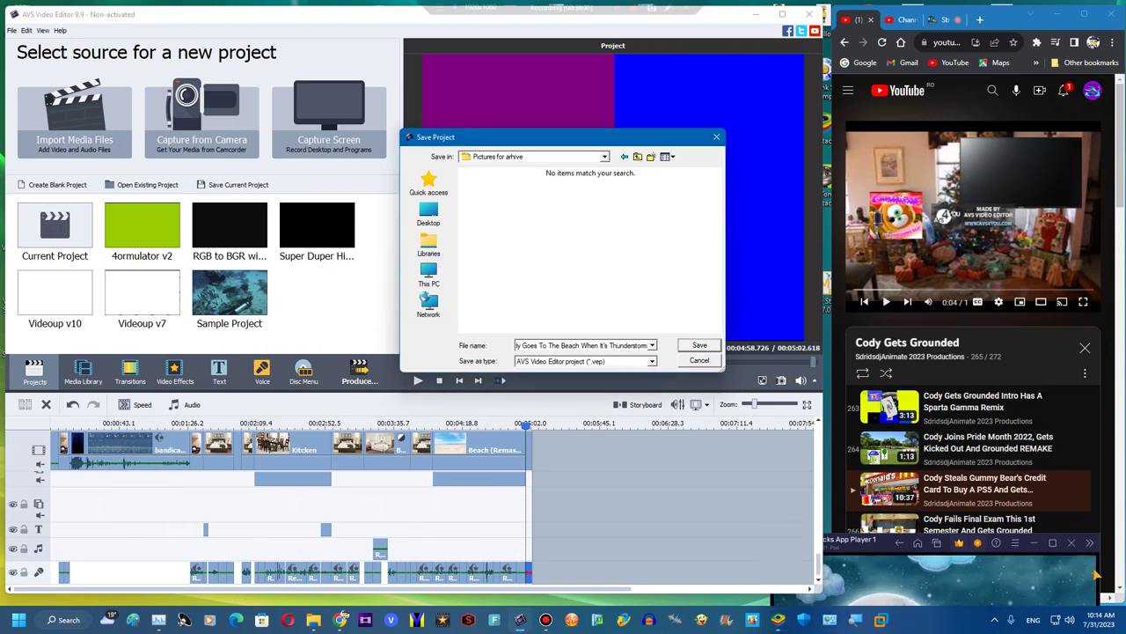
{"action": "type", "text": ","}
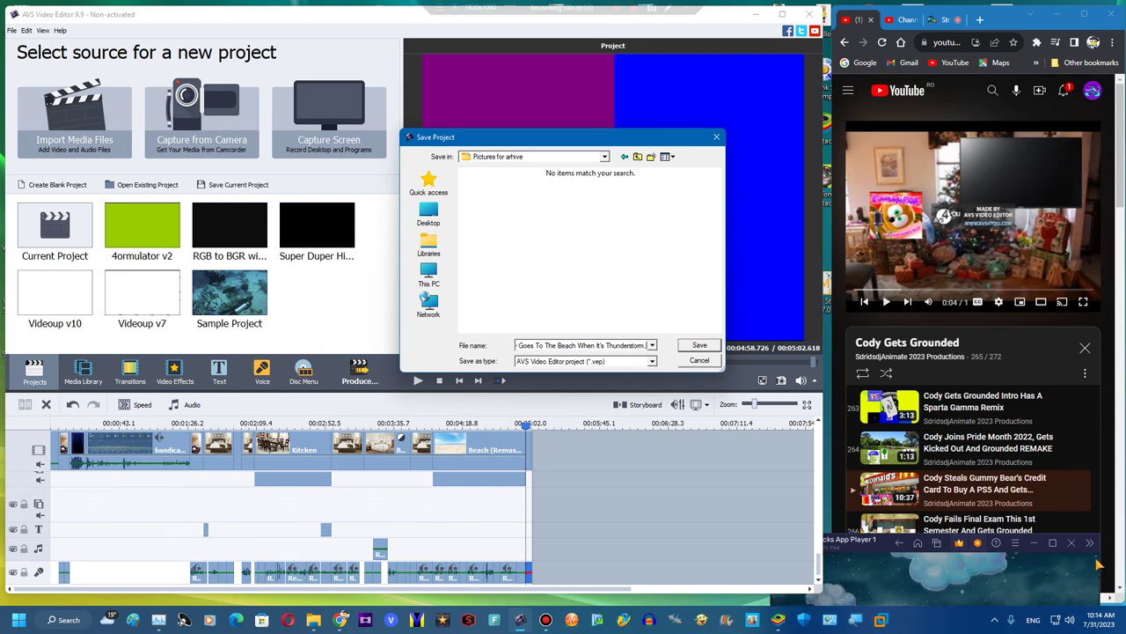
{"action": "left_click", "coordinate": [1099, 564]}
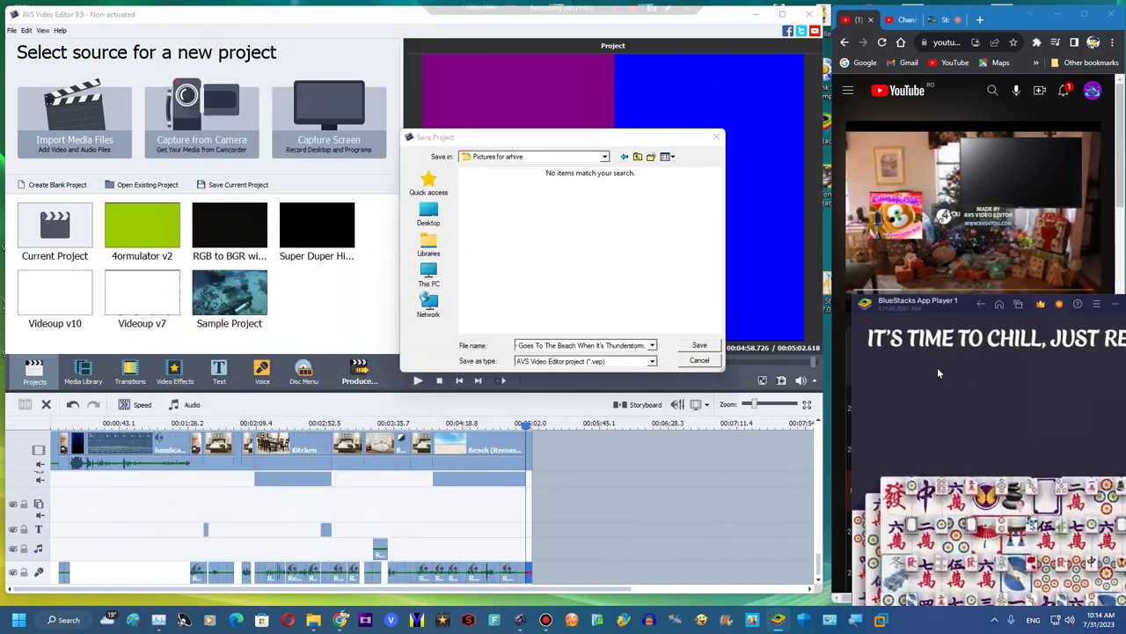
Append "Gets Bubble Electricuted" to the project file name after the comma
{"action": "left_click_drag", "start_coordinate": [601, 345], "coordinate": [684, 347]}
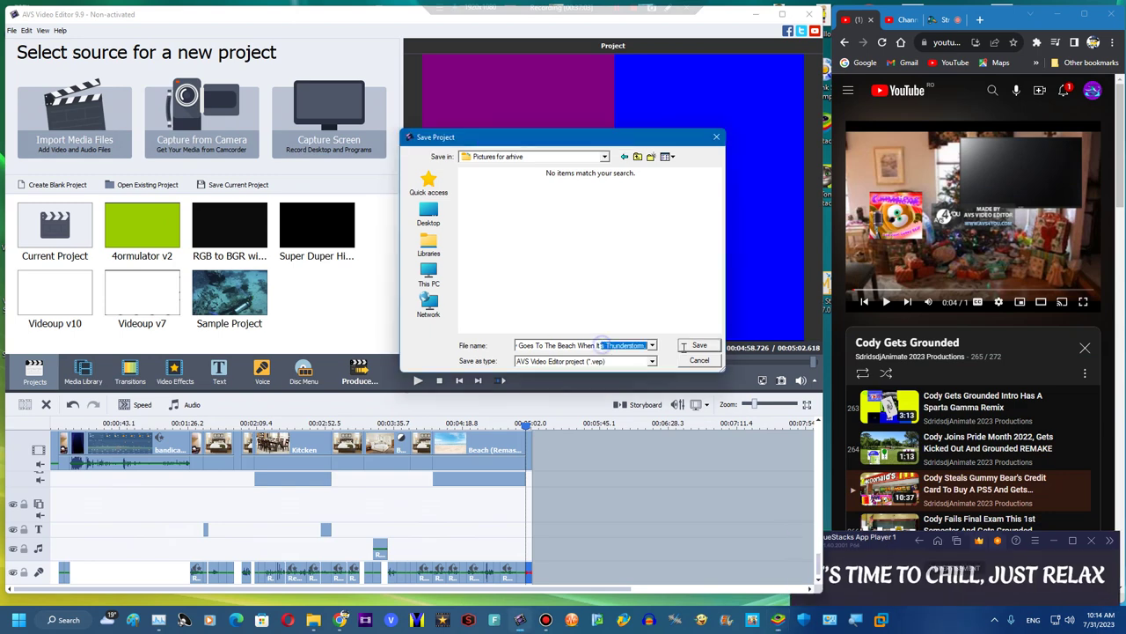
{"action": "type", "text": "Gets G"}
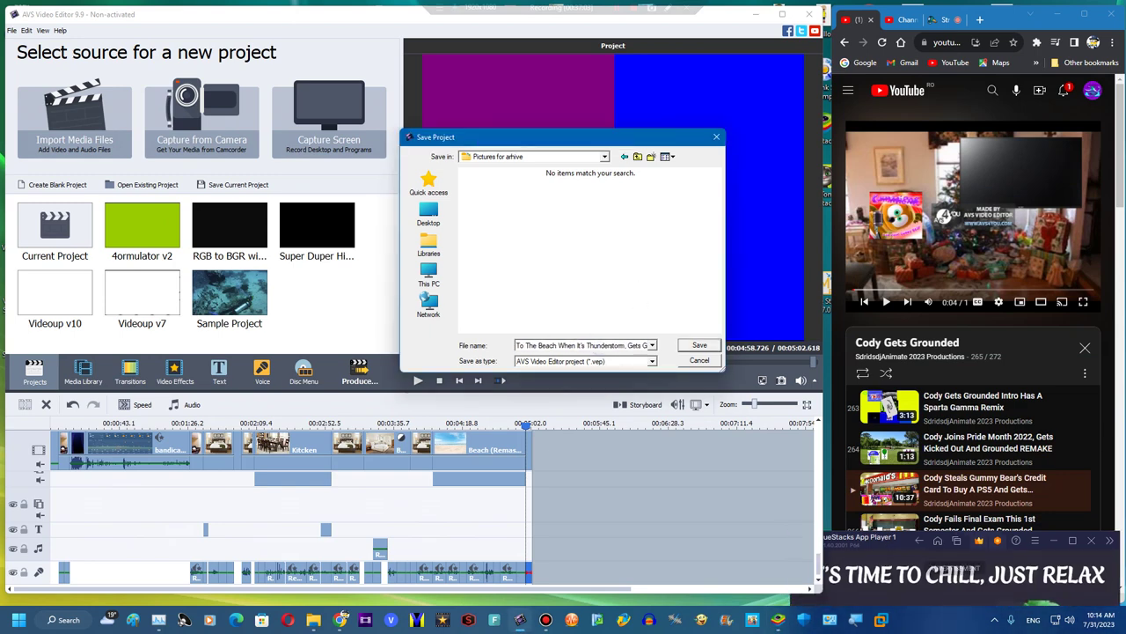
{"action": "key", "text": "BackSpace"}
{"action": "key", "text": "BackSpace"}
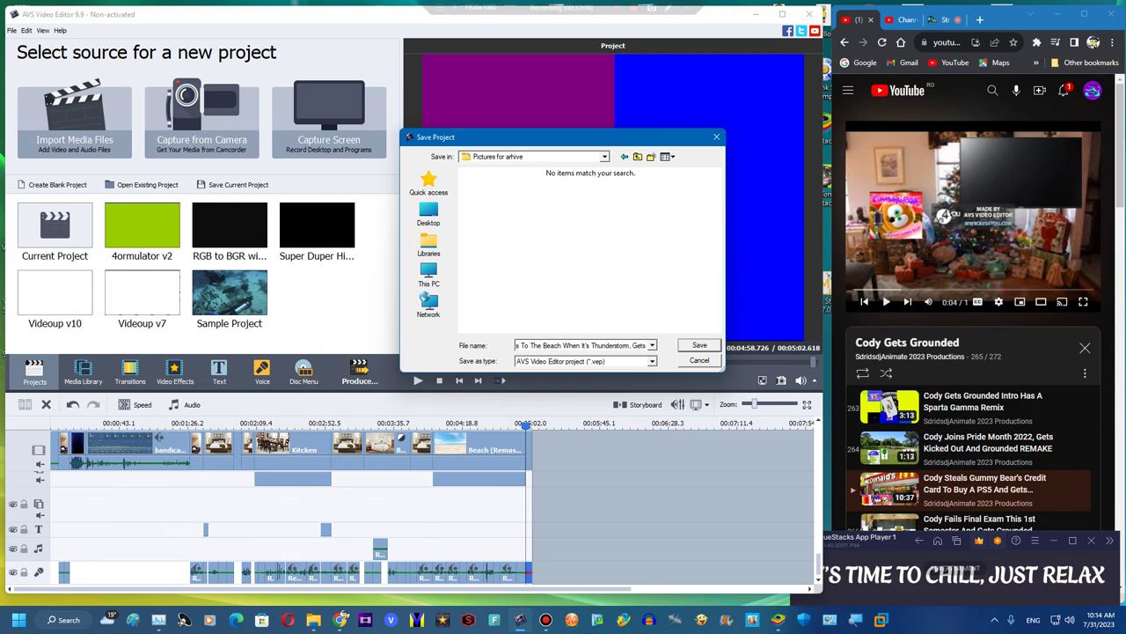
{"action": "type", "text": "Bubbl"}
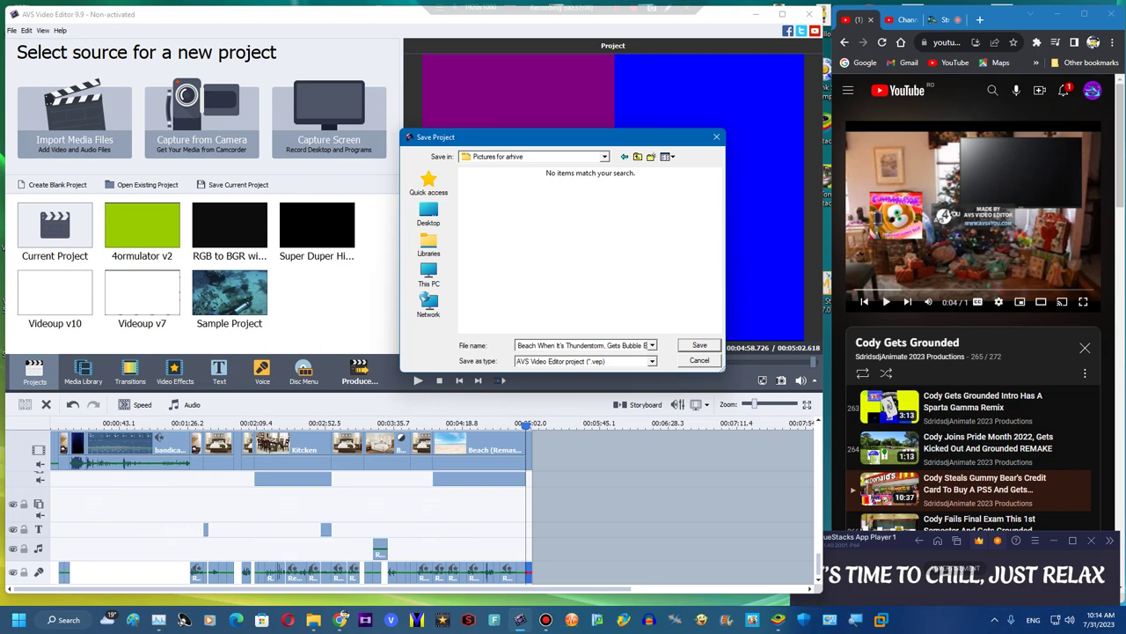
{"action": "type", "text": "e Electr"}
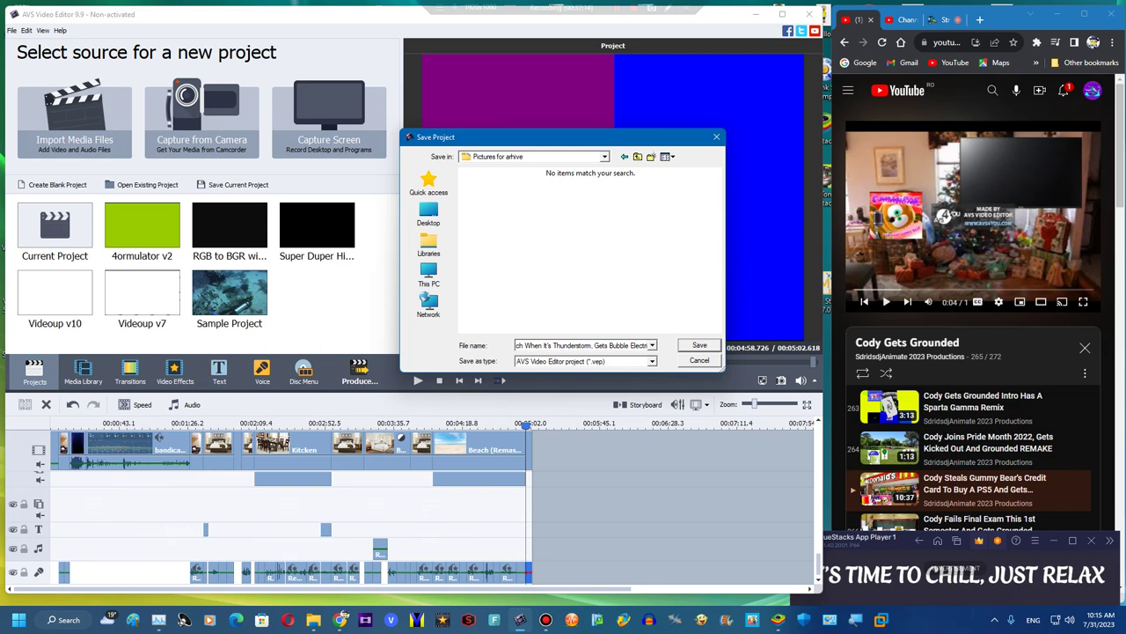
{"action": "type", "text": "icuted"}
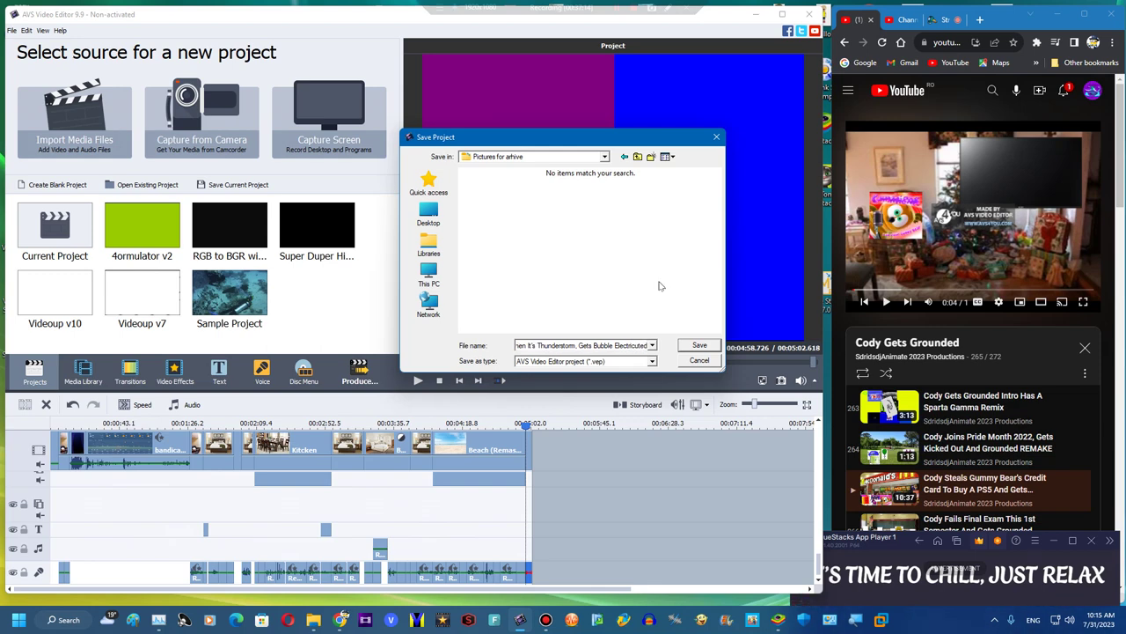
{"action": "key", "text": "BackSpace"}
{"action": "type", "text": ", Bubble Ge"}
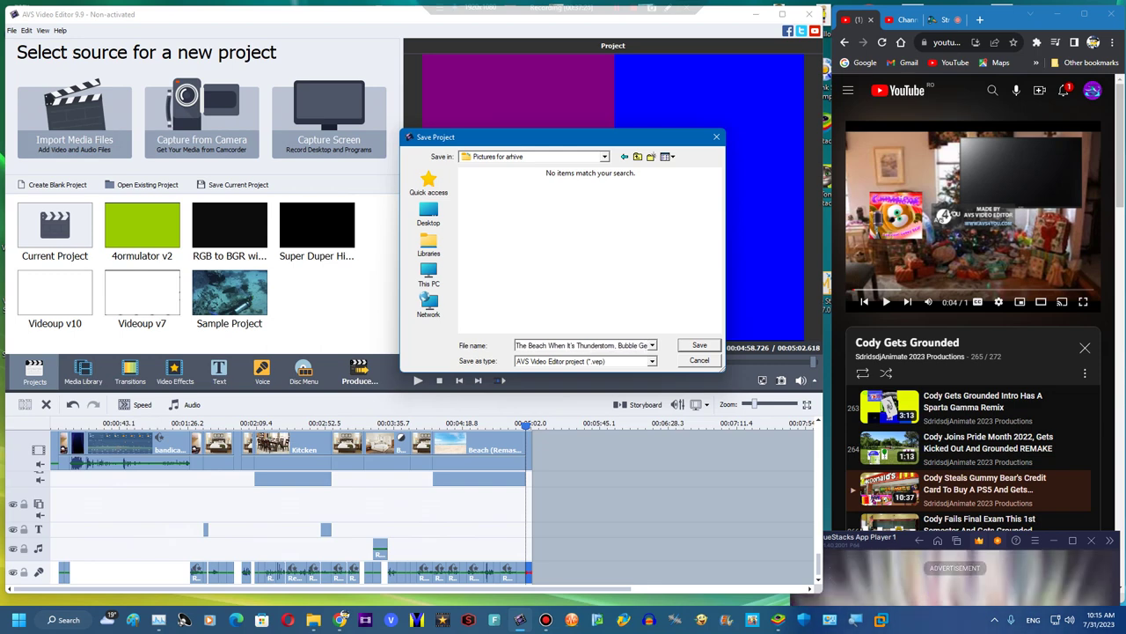
{"action": "type", "text": "ts Electr"}
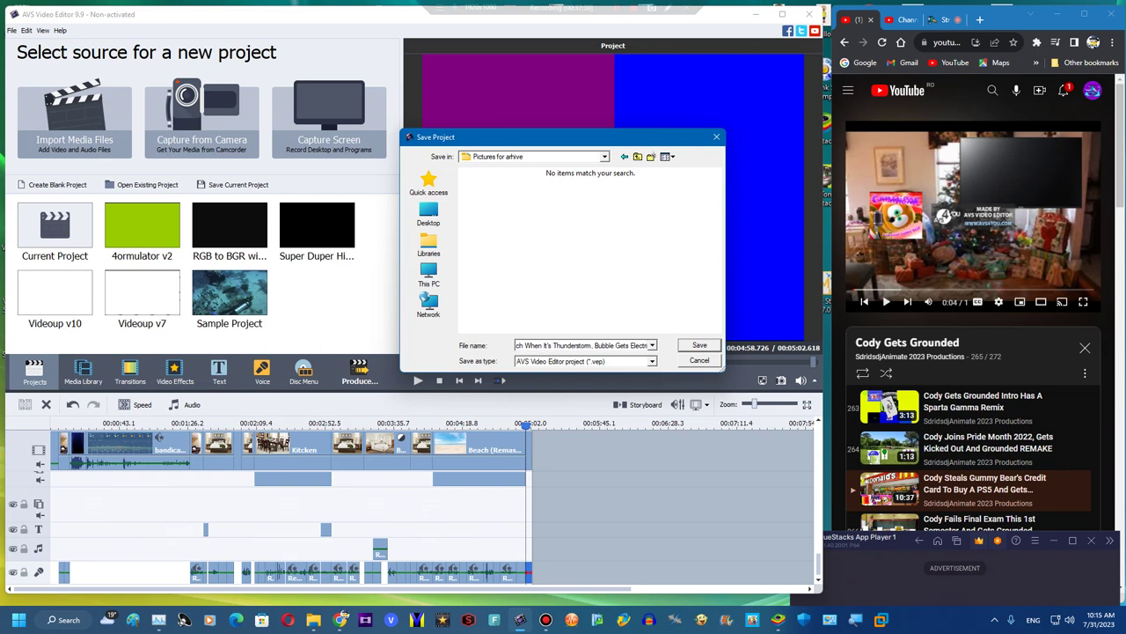
{"action": "type", "text": "ocuted, Cody Gt"}
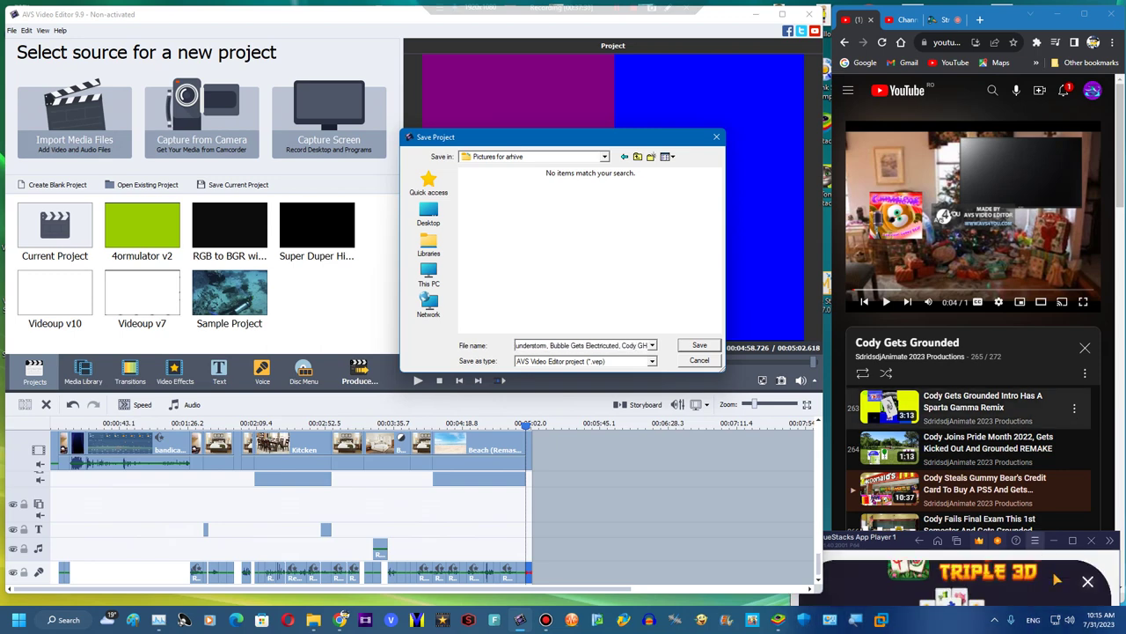
{"action": "key", "text": "BackSpace"}
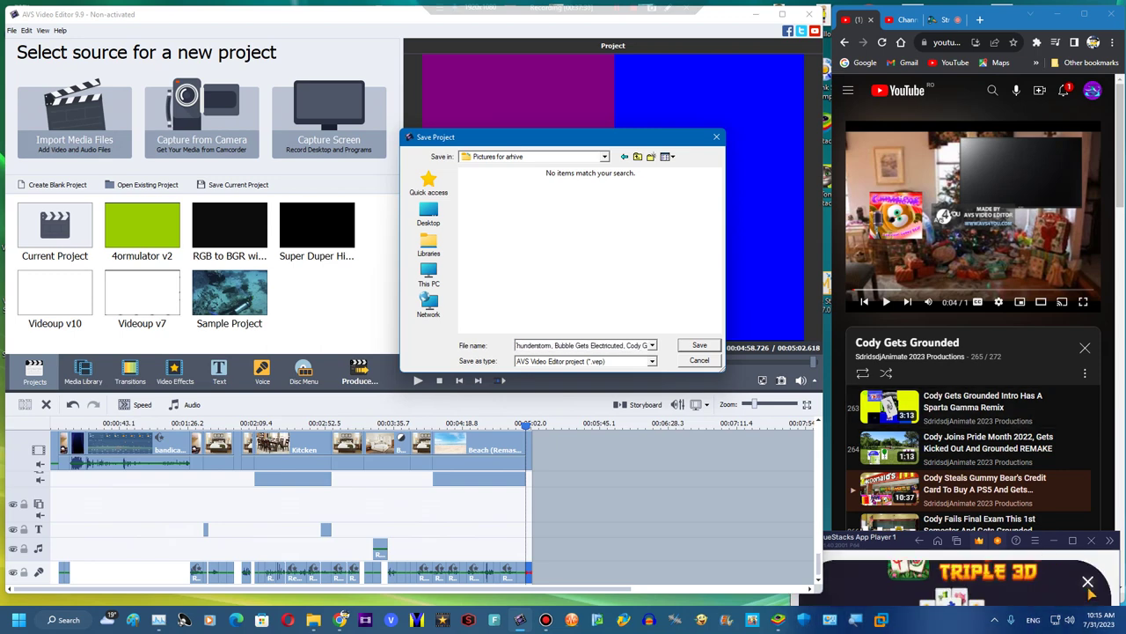
Switch to BlueStacks, relaunch Minion Rush from its home screen and move the window clear of the save dialog
{"action": "left_click", "coordinate": [904, 546]}
{"action": "left_click_drag", "start_coordinate": [904, 547], "coordinate": [788, 354]}
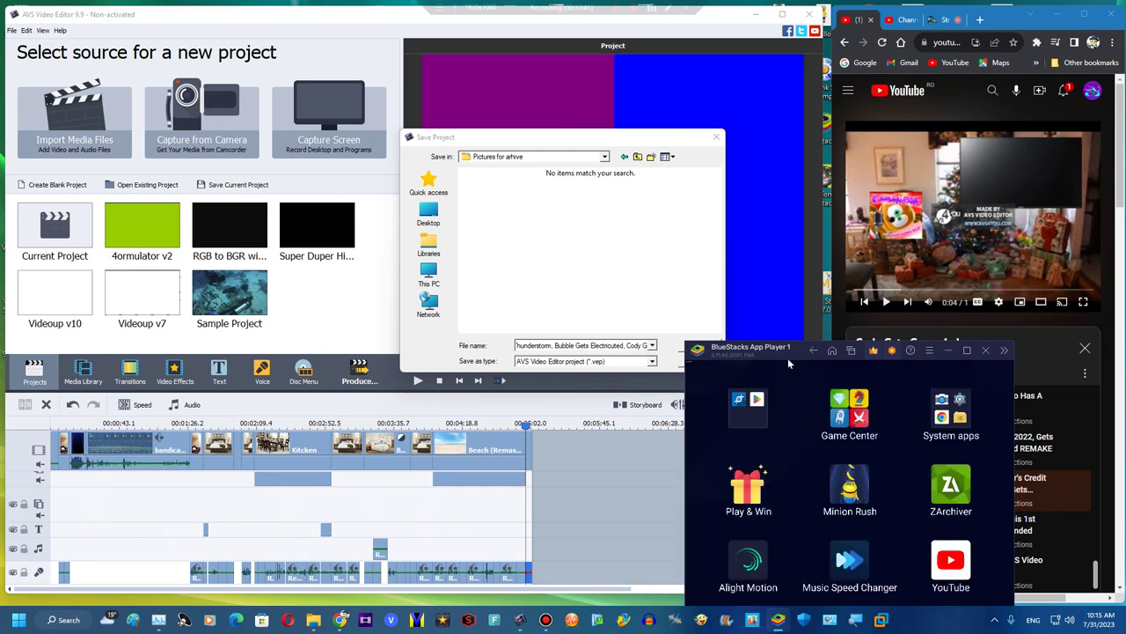
{"action": "left_click_drag", "start_coordinate": [788, 352], "coordinate": [885, 396]}
{"action": "left_click_drag", "start_coordinate": [874, 473], "coordinate": [876, 484]}
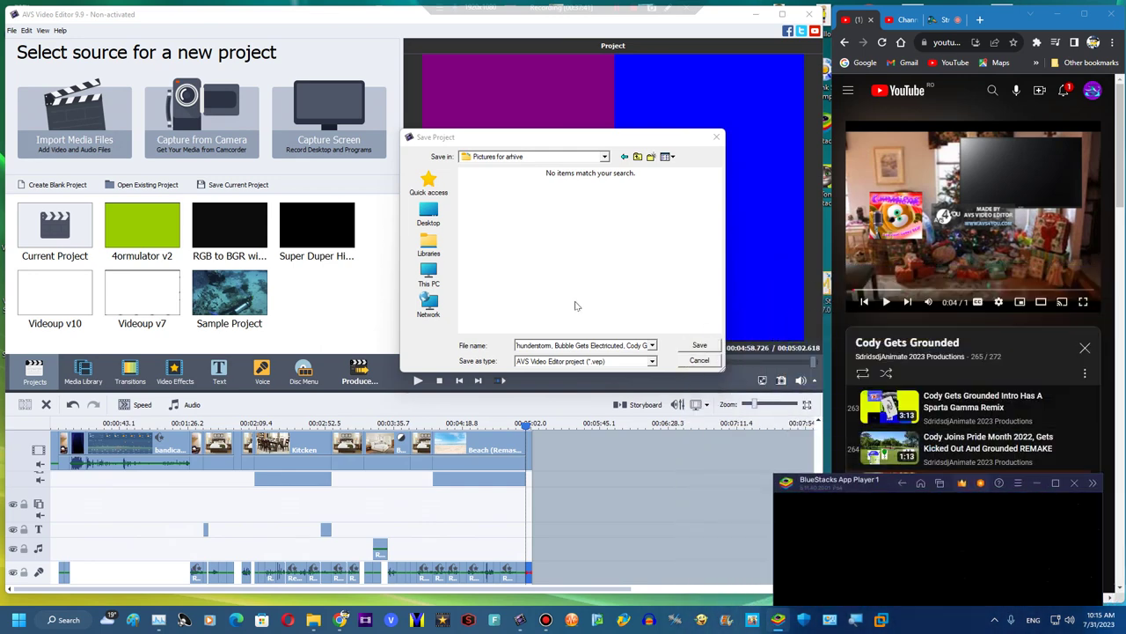
Insert ", X, Four, Grassy and Blue Planet" after the last "Cody" in the file name and save the project
{"action": "left_click_drag", "start_coordinate": [618, 345], "coordinate": [679, 342]}
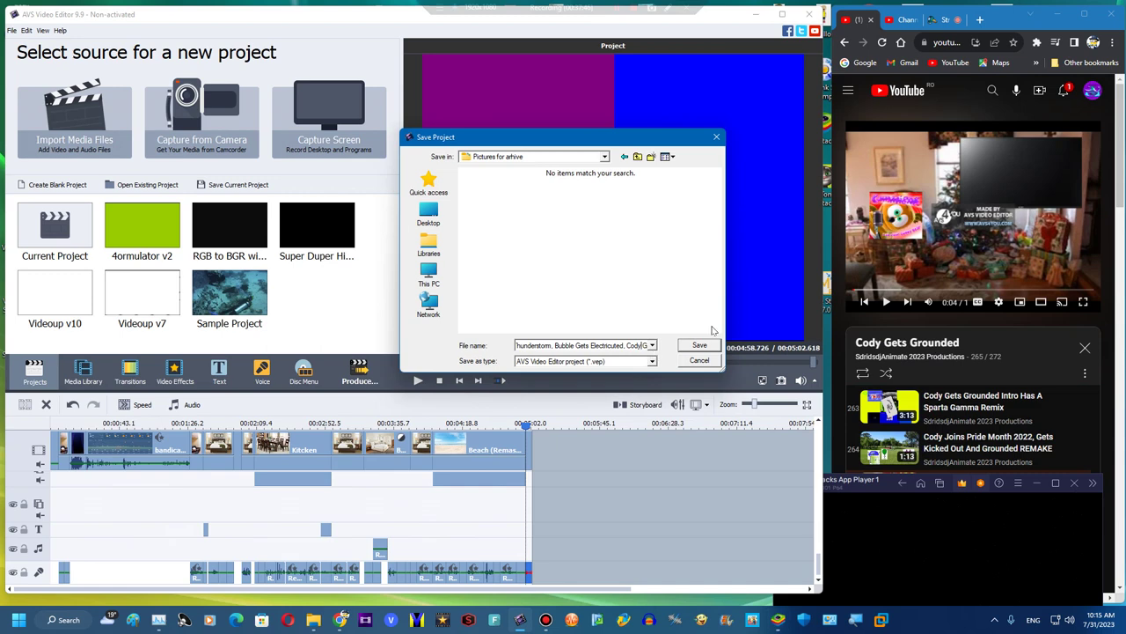
{"action": "type", "text": ", Four"}
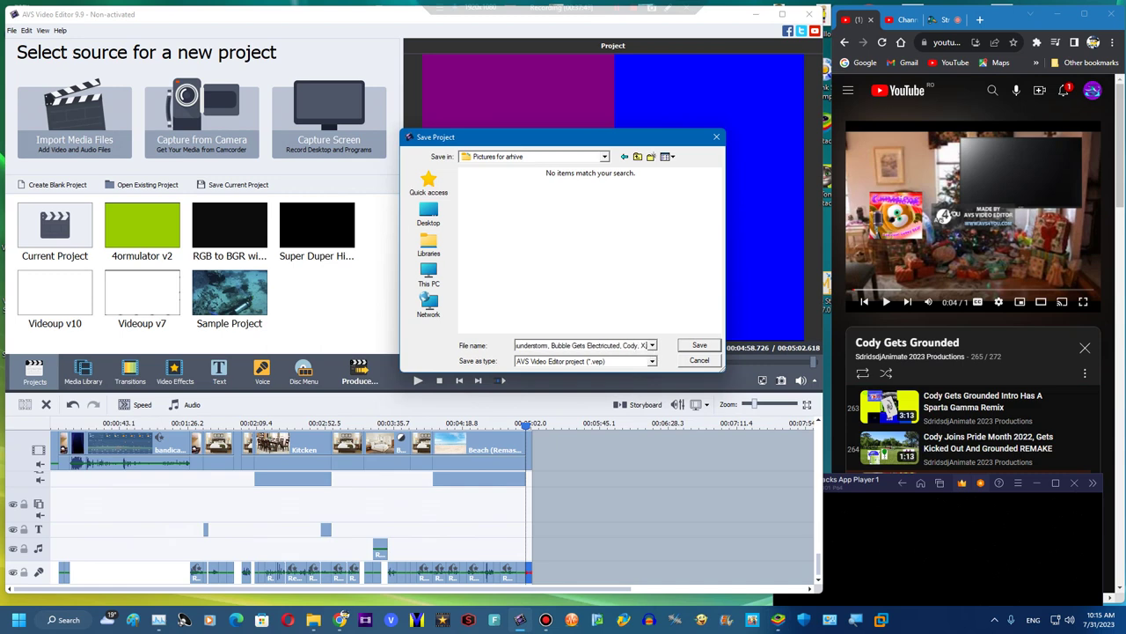
{"action": "type", "text": ", G"}
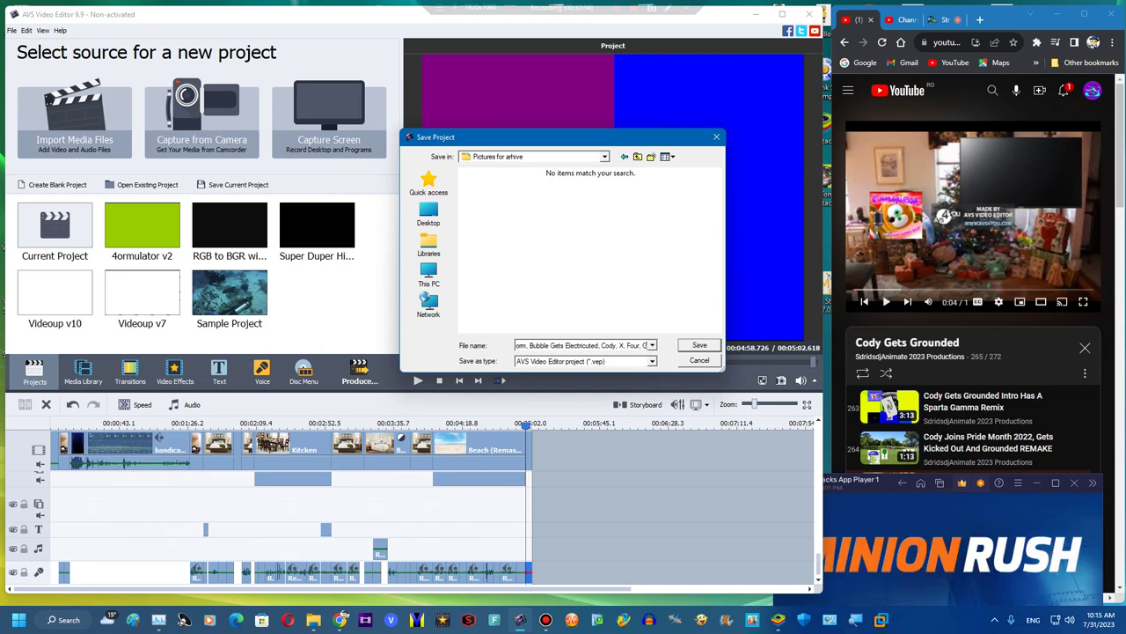
{"action": "type", "text": "rassy("}
{"action": "key", "text": "BackSpace"}
{"action": "key", "text": "BackSpace"}
{"action": "key", "text": "BackSpace"}
{"action": "type", "text": "and"}
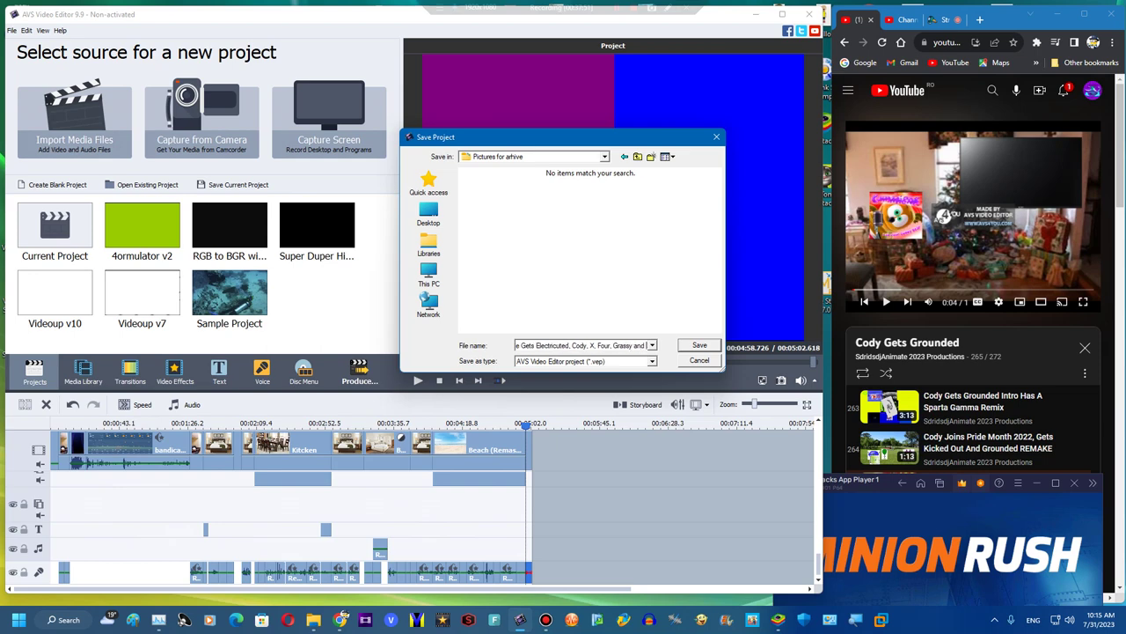
{"action": "type", "text": " Blue Planet"}
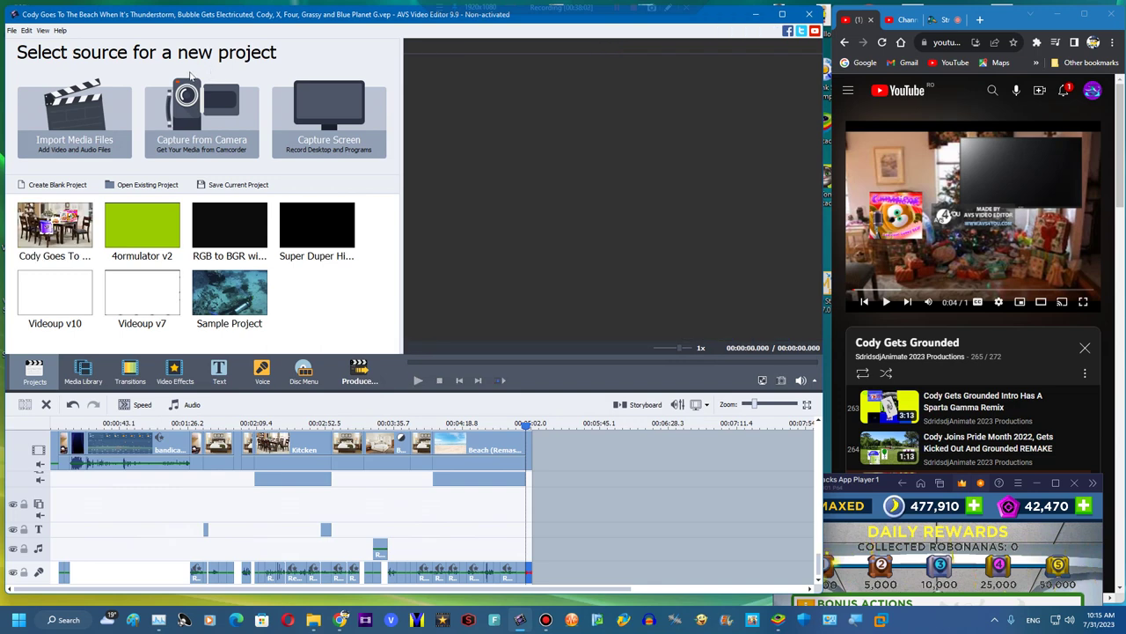
Start a blank project, close AVS Video Editor and dismiss its closing dialog
{"action": "left_click", "coordinate": [40, 184]}
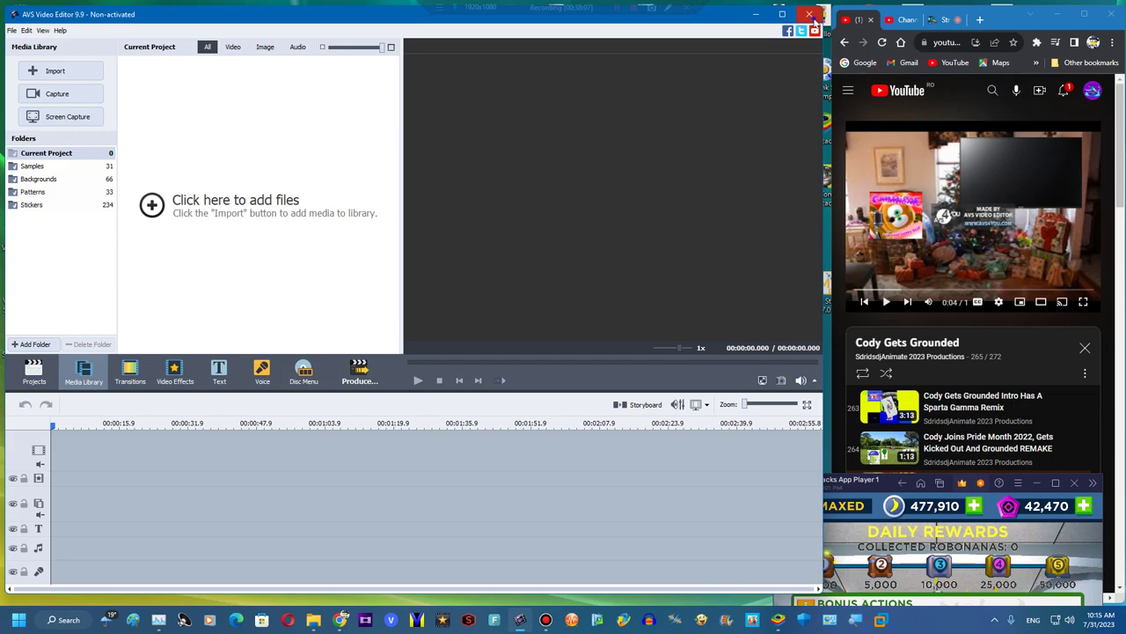
{"action": "left_click", "coordinate": [810, 14]}
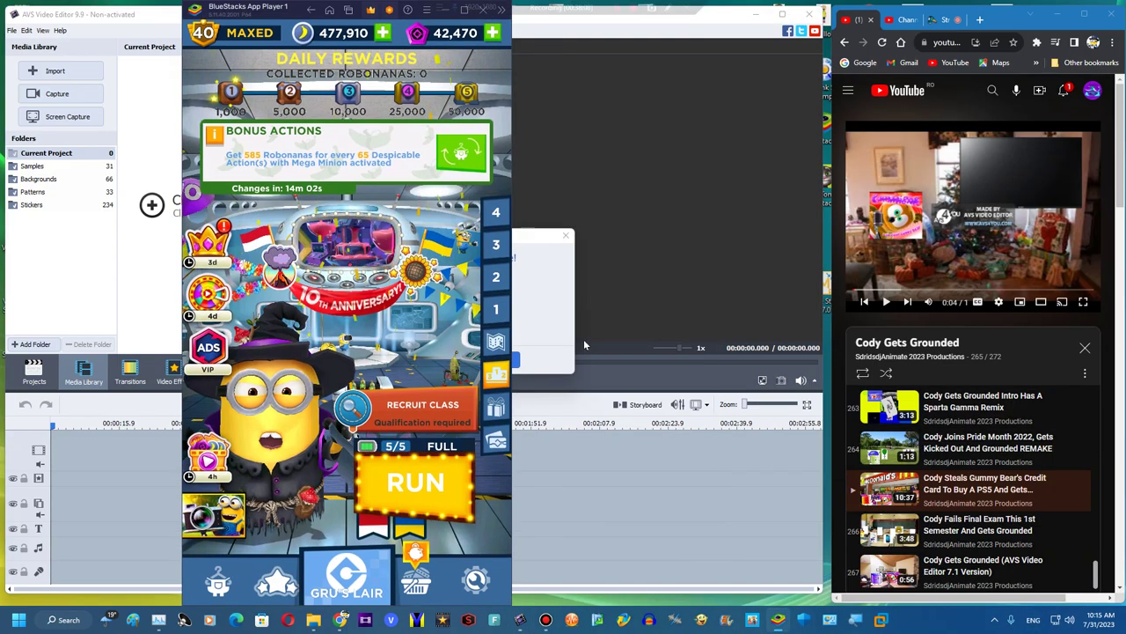
{"action": "left_click", "coordinate": [566, 236]}
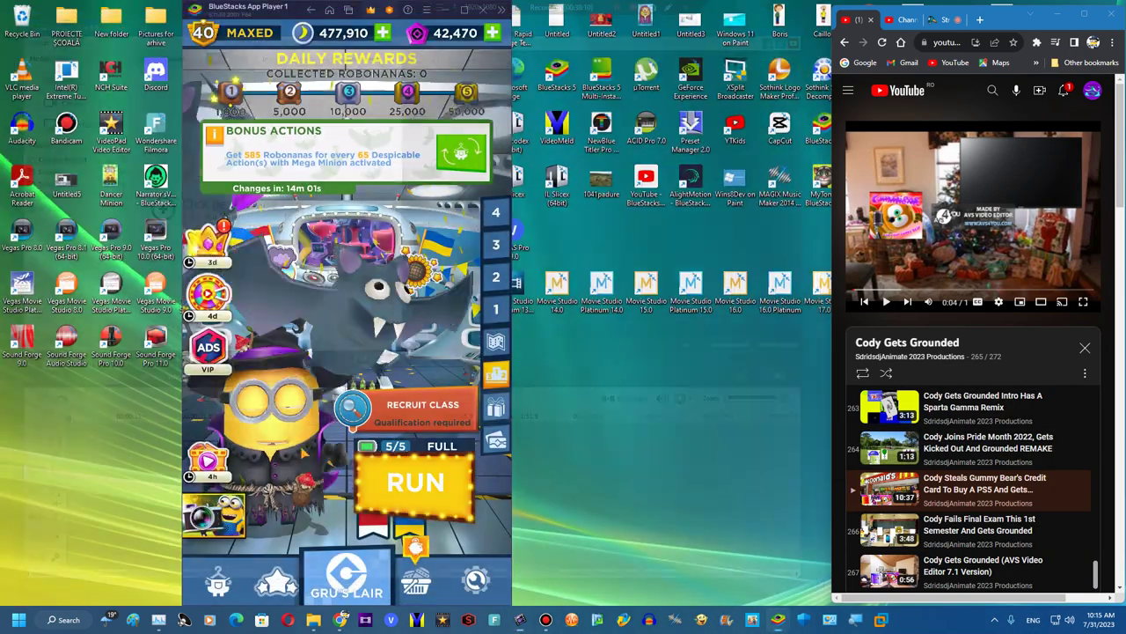
Play the reward ad in Minion Rush on BlueStacks and bring the browser back to the YouTube playlist
{"action": "left_click", "coordinate": [209, 456]}
{"action": "left_click", "coordinate": [291, 561]}
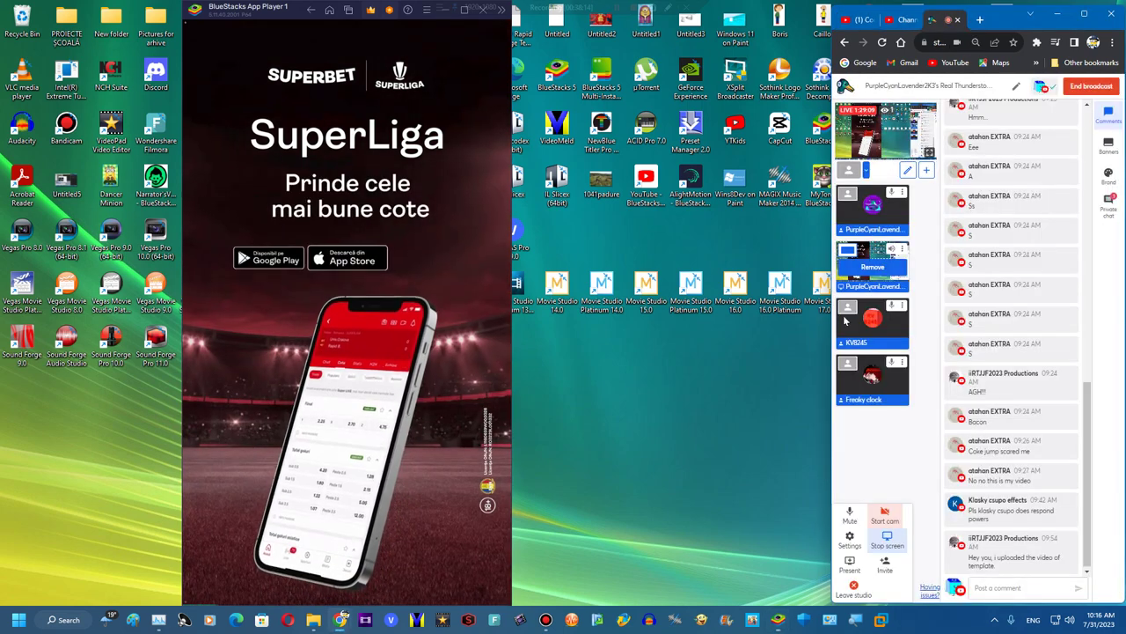
{"action": "left_click", "coordinate": [851, 20]}
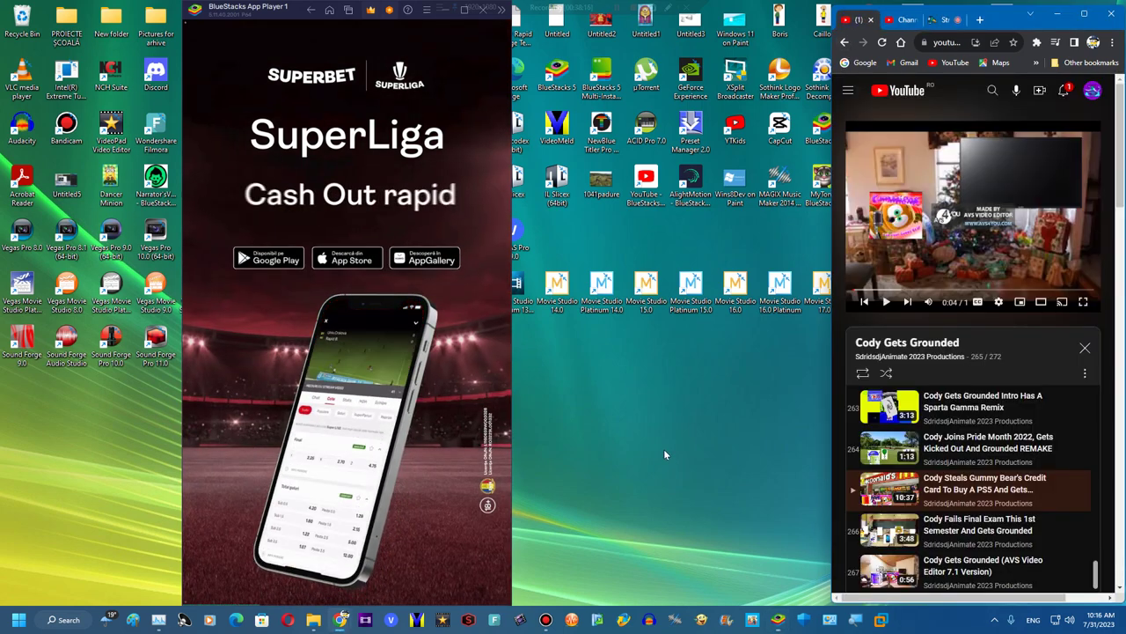